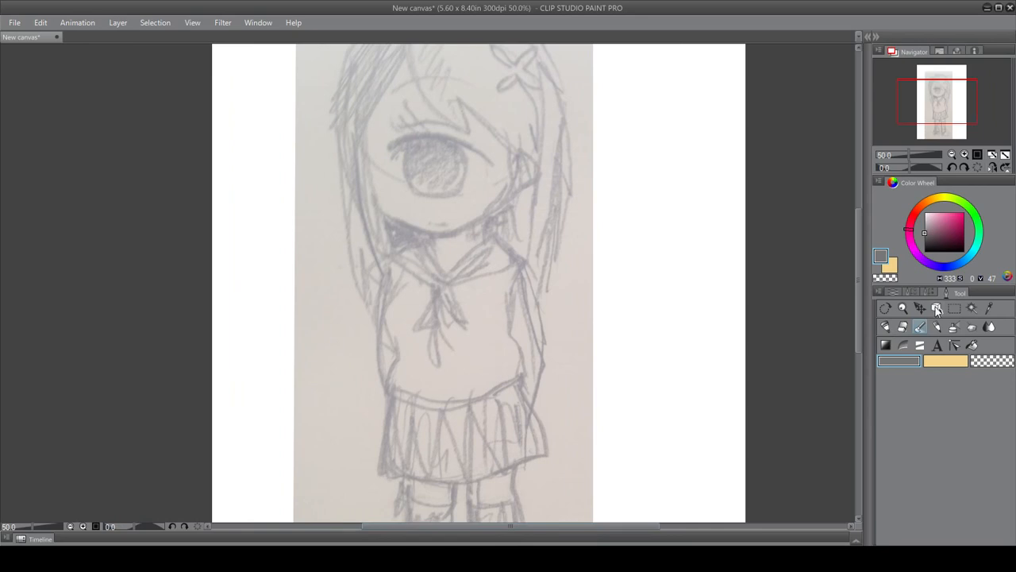
- Fill the Paper layer with the grey main drawing colour
{"action": "left_click", "coordinate": [921, 291]}
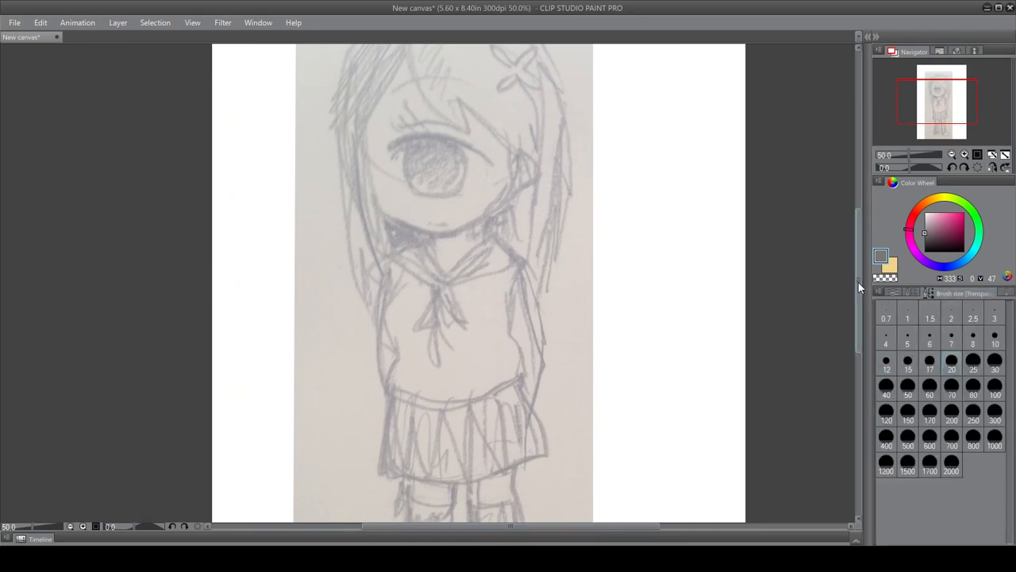
{"action": "scroll", "coordinate": [859, 282], "scroll_direction": "up", "scroll_amount": 3}
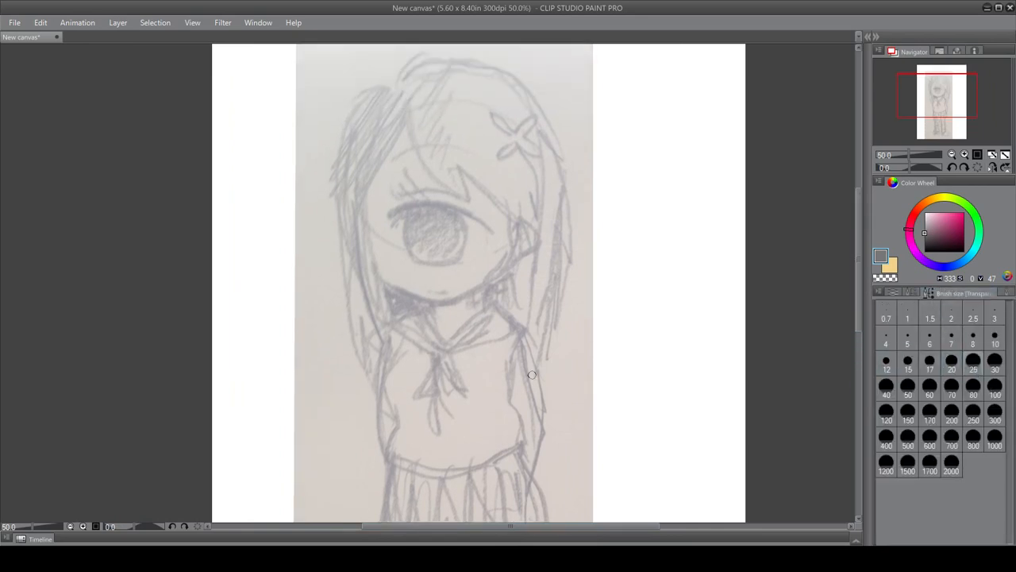
{"action": "left_click", "coordinate": [893, 293]}
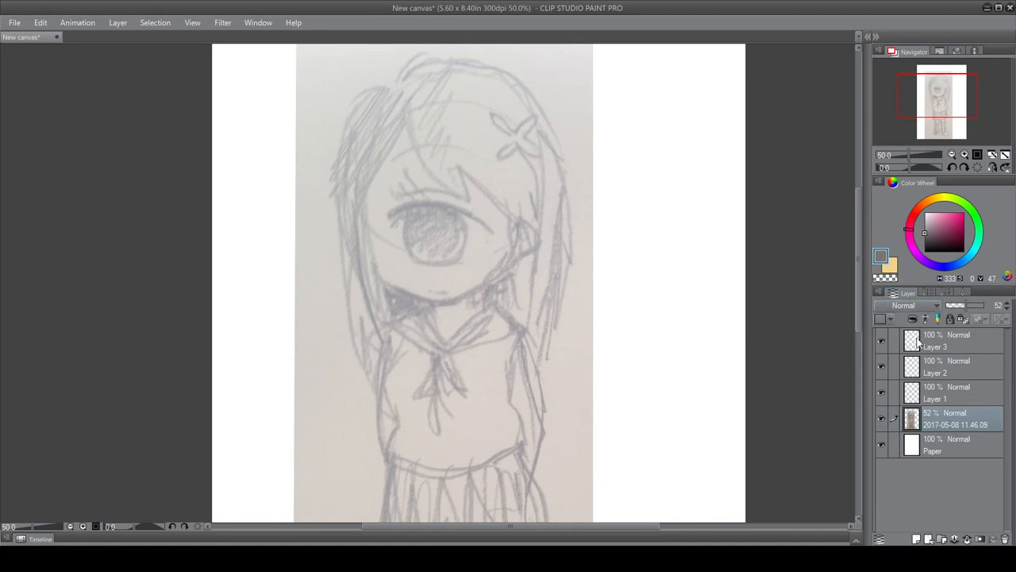
{"action": "left_click", "coordinate": [936, 447]}
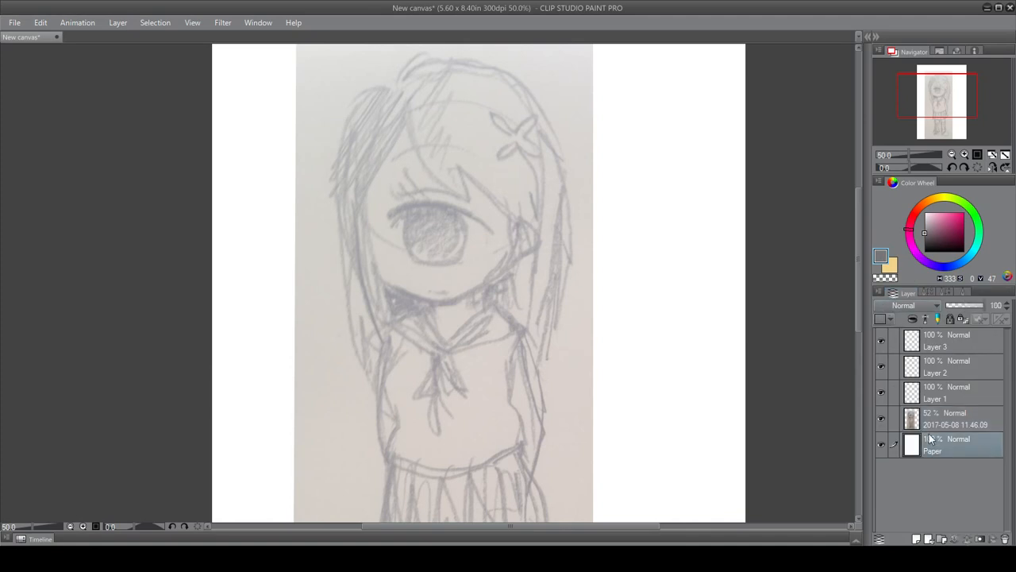
{"action": "left_click", "coordinate": [962, 292]}
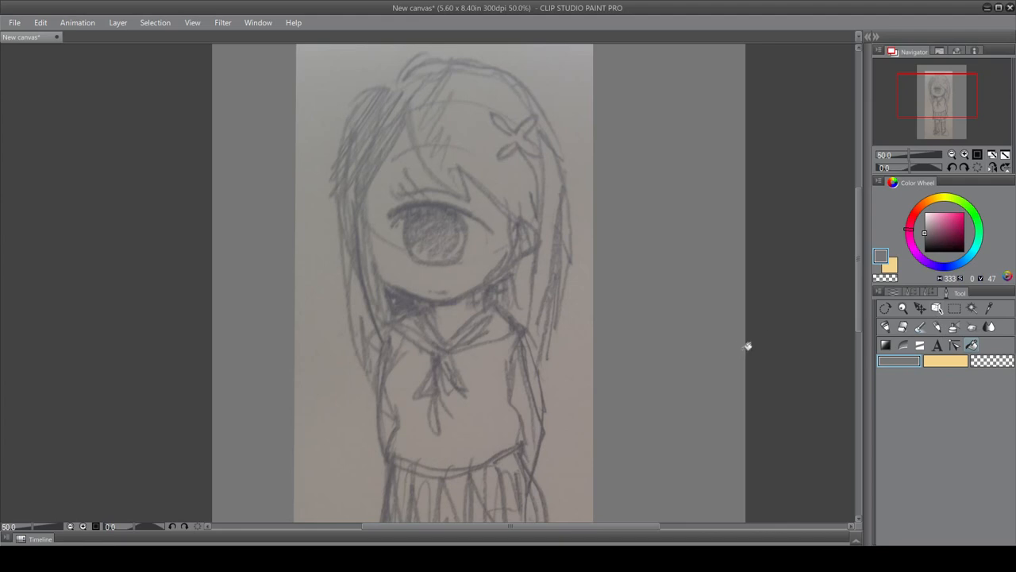
- Make Layer 1 active and set the secondary colour to a light neutral grey with saturation 0 and value 71
{"action": "left_click", "coordinate": [895, 292]}
{"action": "left_click", "coordinate": [953, 392]}
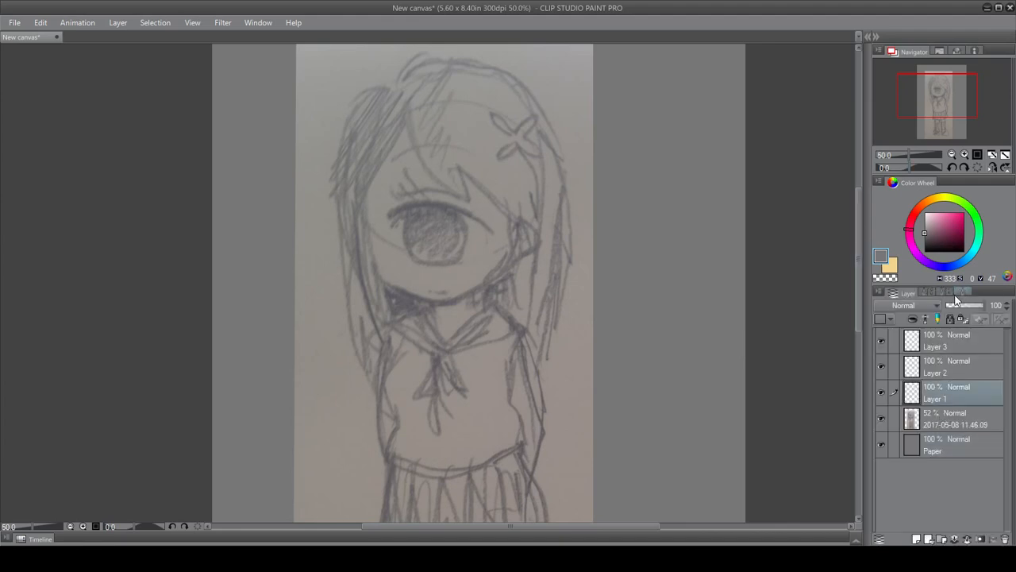
{"action": "left_click", "coordinate": [891, 266]}
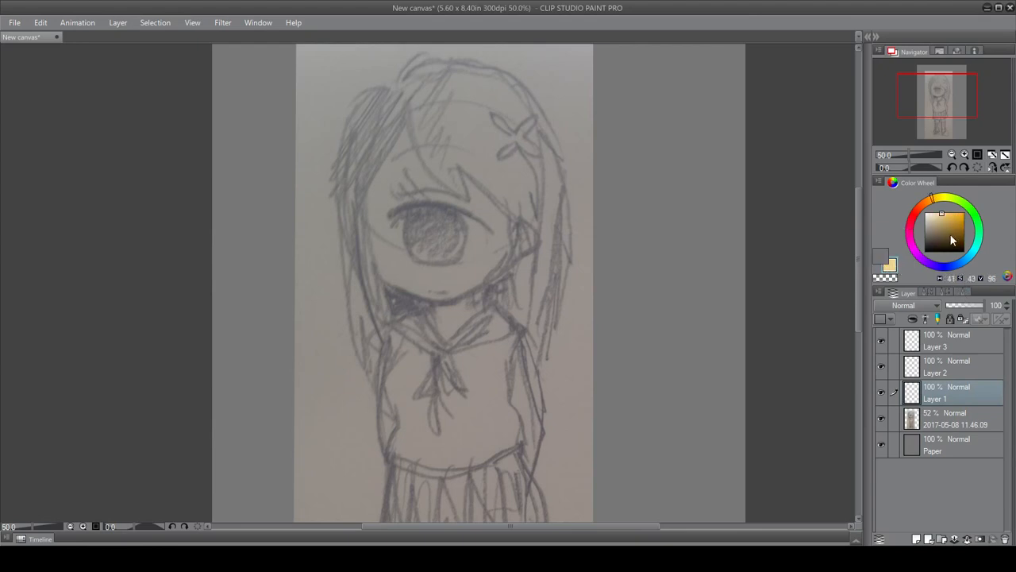
{"action": "left_click_drag", "start_coordinate": [935, 221], "coordinate": [925, 231]}
- Trace the face outline in light grey from the left cheek around the chin to the ear with a size 20 brush
{"action": "left_click", "coordinate": [951, 293]}
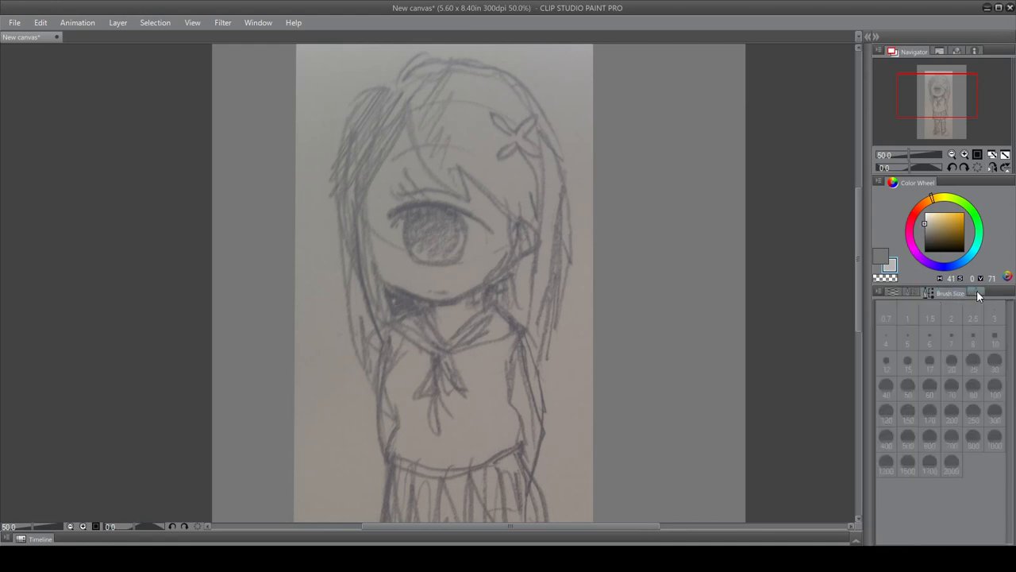
{"action": "left_click", "coordinate": [975, 292]}
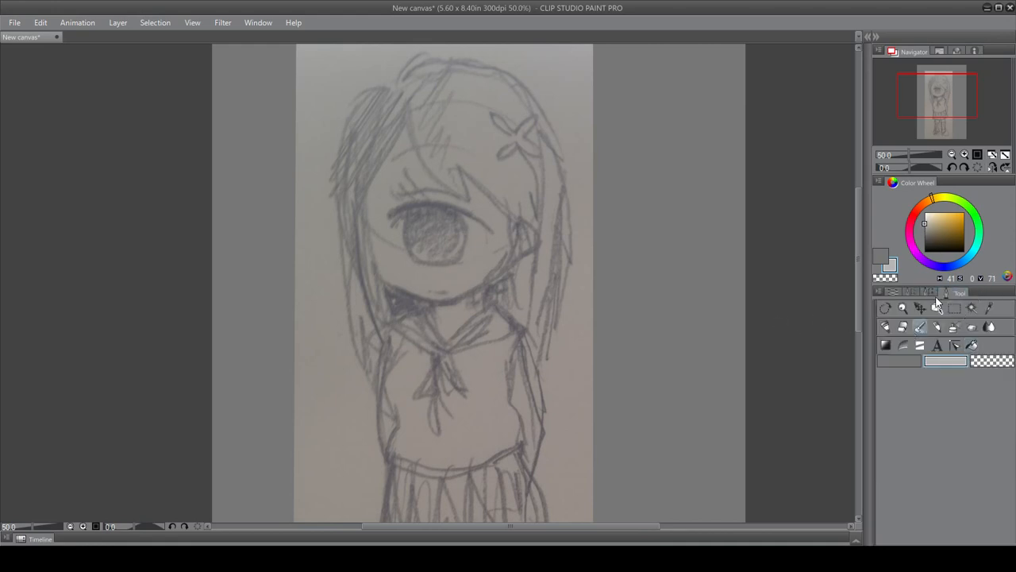
{"action": "left_click", "coordinate": [929, 292]}
{"action": "left_click", "coordinate": [974, 362]}
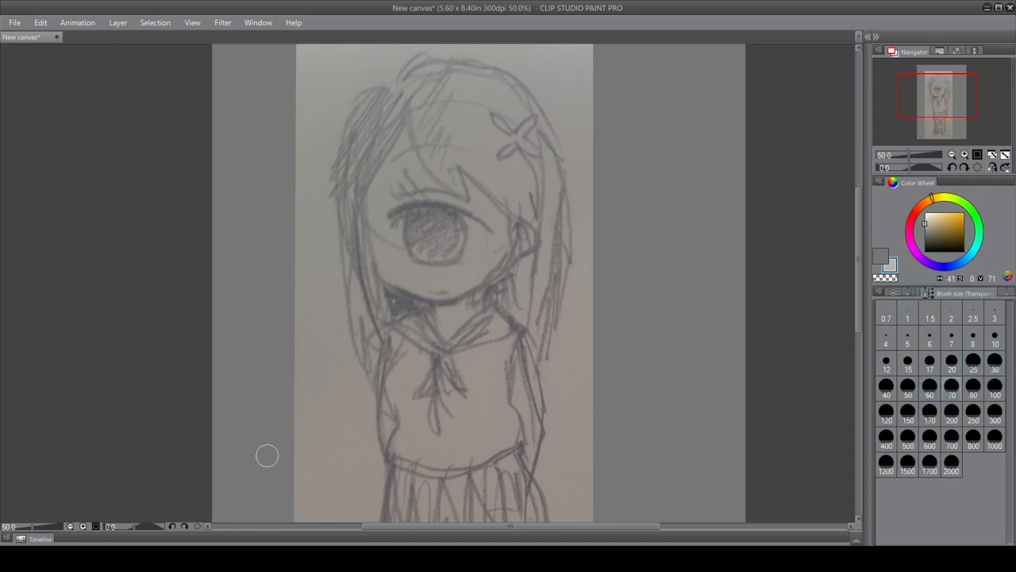
{"action": "left_click", "coordinate": [83, 527]}
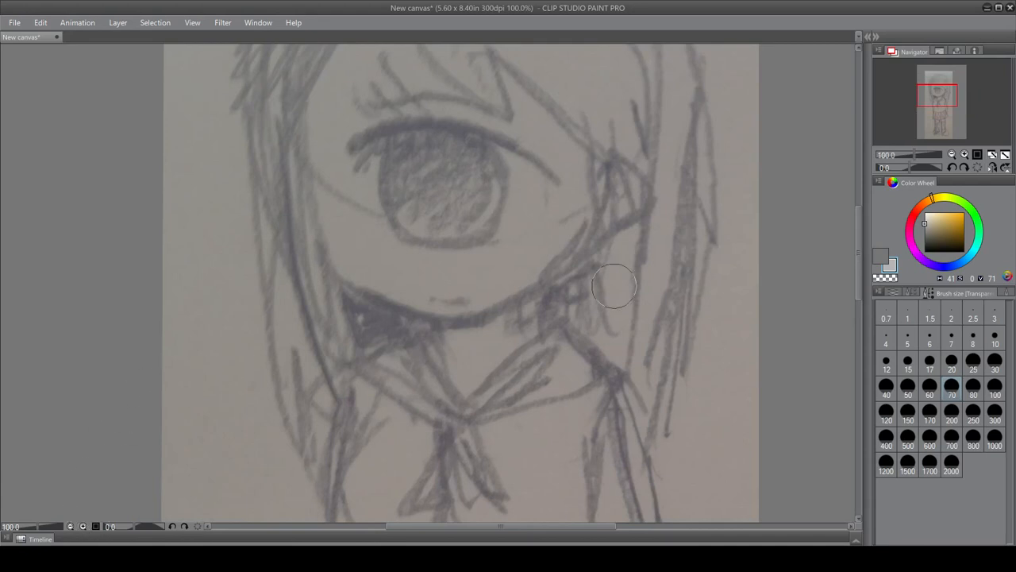
{"action": "left_click_drag", "start_coordinate": [858, 242], "coordinate": [856, 221]}
{"action": "left_click", "coordinate": [1006, 294]}
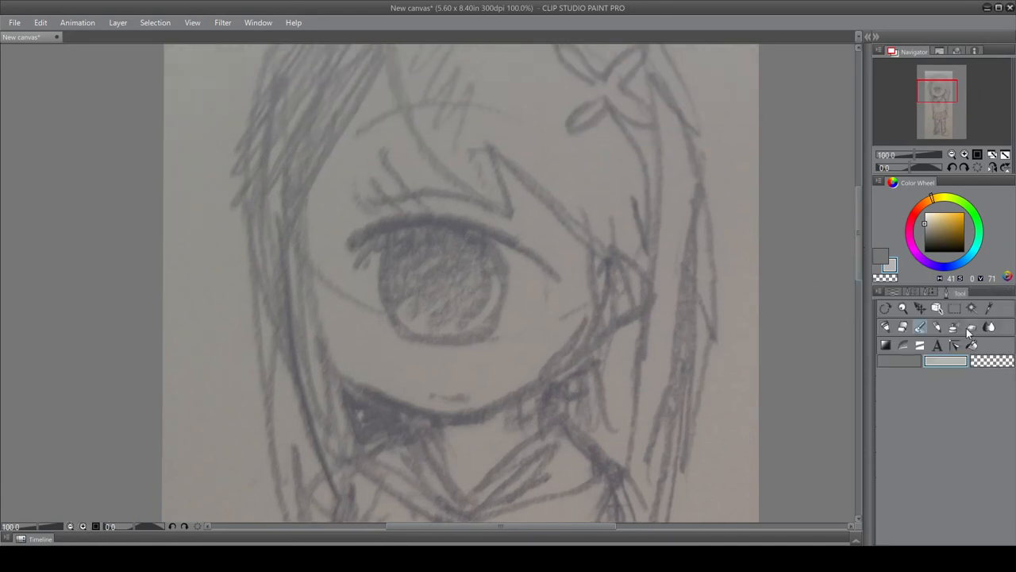
{"action": "left_click", "coordinate": [928, 292]}
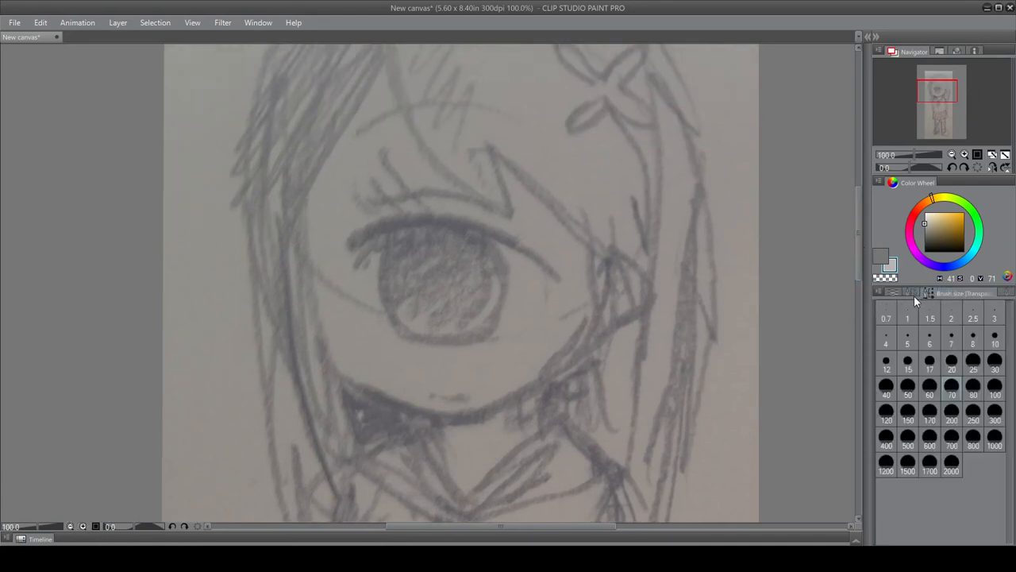
{"action": "left_click", "coordinate": [952, 367]}
{"action": "mouse_move", "coordinate": [310, 223]}
{"action": "left_mouse_down"}
{"action": "mouse_move", "coordinate": [320, 321]}
{"action": "mouse_move", "coordinate": [356, 386]}
{"action": "mouse_move", "coordinate": [417, 410]}
{"action": "mouse_move", "coordinate": [388, 393]}
{"action": "mouse_move", "coordinate": [474, 413]}
{"action": "mouse_move", "coordinate": [485, 398]}
{"action": "mouse_move", "coordinate": [474, 407]}
{"action": "mouse_move", "coordinate": [555, 370]}
{"action": "left_mouse_up"}
{"action": "left_click_drag", "start_coordinate": [478, 407], "coordinate": [601, 340]}
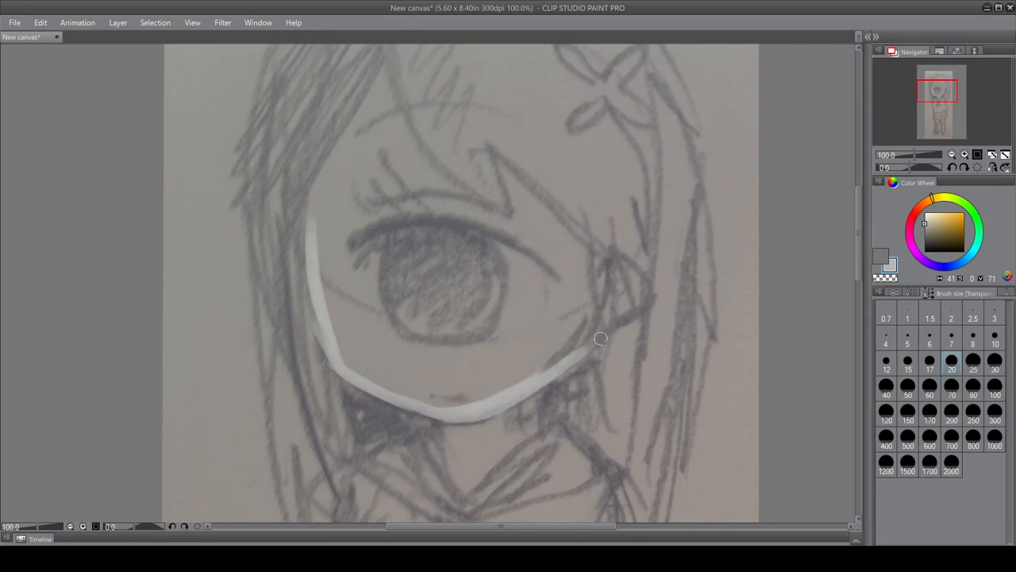
{"action": "left_click_drag", "start_coordinate": [538, 379], "coordinate": [596, 330]}
- Outline the ear over the sketch and thicken the adjoining jawline in light grey
{"action": "mouse_move", "coordinate": [612, 275]}
{"action": "left_mouse_down"}
{"action": "mouse_move", "coordinate": [627, 252]}
{"action": "mouse_move", "coordinate": [639, 294]}
{"action": "mouse_move", "coordinate": [613, 323]}
{"action": "mouse_move", "coordinate": [635, 311]}
{"action": "mouse_move", "coordinate": [640, 276]}
{"action": "mouse_move", "coordinate": [607, 314]}
{"action": "left_mouse_up"}
{"action": "left_click_drag", "start_coordinate": [606, 297], "coordinate": [595, 330]}
{"action": "left_click_drag", "start_coordinate": [608, 267], "coordinate": [590, 341]}
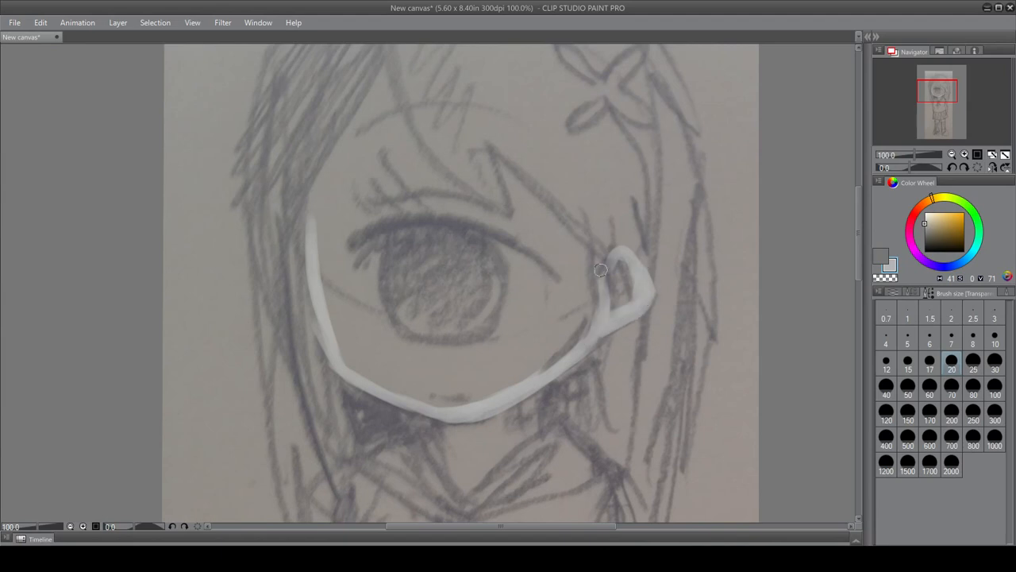
{"action": "mouse_move", "coordinate": [597, 295]}
{"action": "left_mouse_down"}
{"action": "mouse_move", "coordinate": [582, 338]}
{"action": "mouse_move", "coordinate": [513, 372]}
{"action": "left_mouse_up"}
- Fill the inside of the face with light grey using a size 80 brush
{"action": "left_click", "coordinate": [984, 389]}
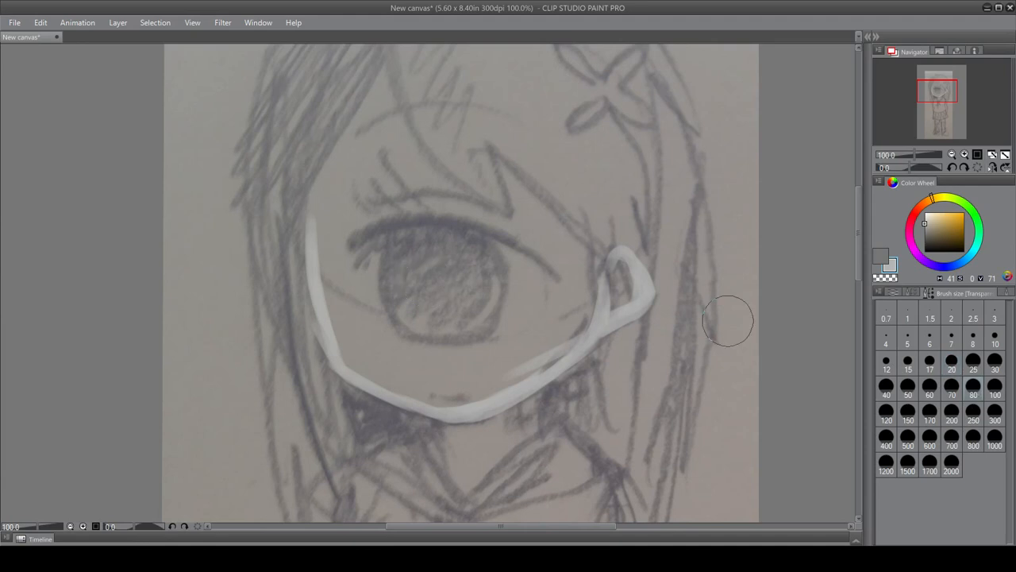
{"action": "mouse_move", "coordinate": [378, 93]}
{"action": "left_mouse_down"}
{"action": "mouse_move", "coordinate": [344, 210]}
{"action": "mouse_move", "coordinate": [389, 88]}
{"action": "mouse_move", "coordinate": [348, 195]}
{"action": "mouse_move", "coordinate": [340, 273]}
{"action": "mouse_move", "coordinate": [362, 121]}
{"action": "mouse_move", "coordinate": [340, 243]}
{"action": "left_mouse_up"}
{"action": "mouse_move", "coordinate": [354, 341]}
{"action": "left_mouse_down"}
{"action": "mouse_move", "coordinate": [403, 366]}
{"action": "mouse_move", "coordinate": [367, 359]}
{"action": "mouse_move", "coordinate": [454, 387]}
{"action": "mouse_move", "coordinate": [431, 379]}
{"action": "mouse_move", "coordinate": [520, 362]}
{"action": "mouse_move", "coordinate": [428, 320]}
{"action": "mouse_move", "coordinate": [378, 160]}
{"action": "mouse_move", "coordinate": [386, 306]}
{"action": "mouse_move", "coordinate": [397, 90]}
{"action": "mouse_move", "coordinate": [412, 107]}
{"action": "mouse_move", "coordinate": [372, 237]}
{"action": "mouse_move", "coordinate": [372, 189]}
{"action": "mouse_move", "coordinate": [409, 344]}
{"action": "mouse_move", "coordinate": [402, 146]}
{"action": "mouse_move", "coordinate": [447, 349]}
{"action": "mouse_move", "coordinate": [470, 284]}
{"action": "mouse_move", "coordinate": [528, 326]}
{"action": "mouse_move", "coordinate": [552, 327]}
{"action": "mouse_move", "coordinate": [570, 242]}
{"action": "mouse_move", "coordinate": [560, 284]}
{"action": "left_mouse_up"}
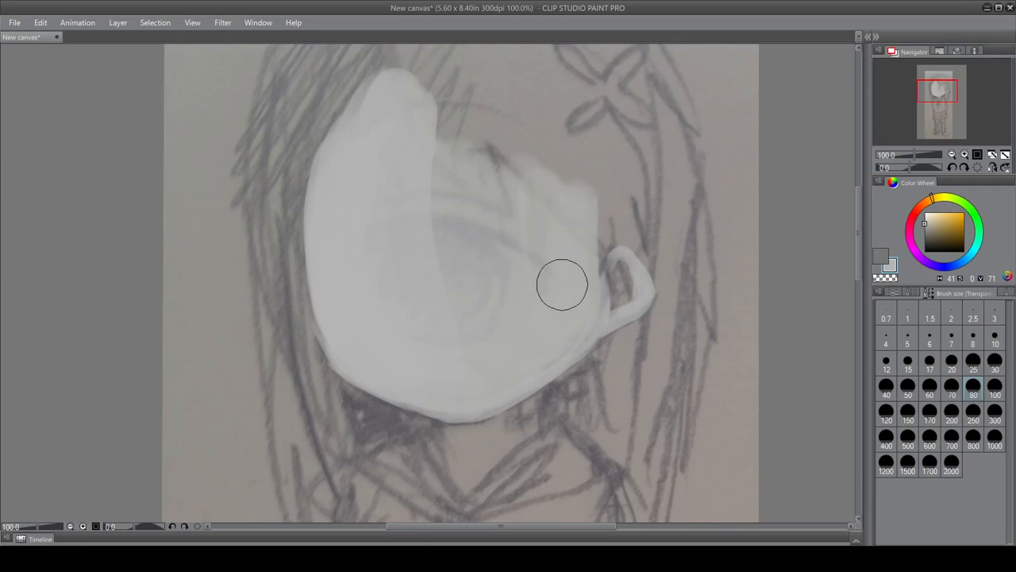
{"action": "mouse_move", "coordinate": [566, 237]}
{"action": "left_mouse_down"}
{"action": "mouse_move", "coordinate": [416, 352]}
{"action": "mouse_move", "coordinate": [447, 310]}
{"action": "mouse_move", "coordinate": [439, 288]}
{"action": "mouse_move", "coordinate": [454, 202]}
{"action": "mouse_move", "coordinate": [420, 228]}
{"action": "mouse_move", "coordinate": [499, 154]}
{"action": "mouse_move", "coordinate": [425, 310]}
{"action": "mouse_move", "coordinate": [439, 220]}
{"action": "mouse_move", "coordinate": [445, 347]}
{"action": "left_mouse_up"}
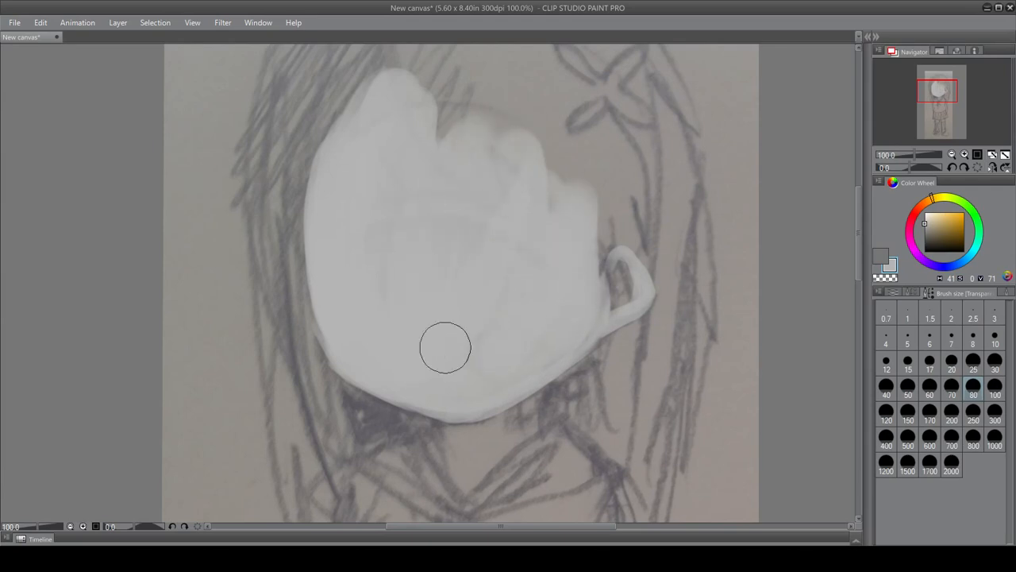
- Clean up the cheek and jaw edges and fill in the ear with a size 20 brush
{"action": "left_click", "coordinate": [951, 362]}
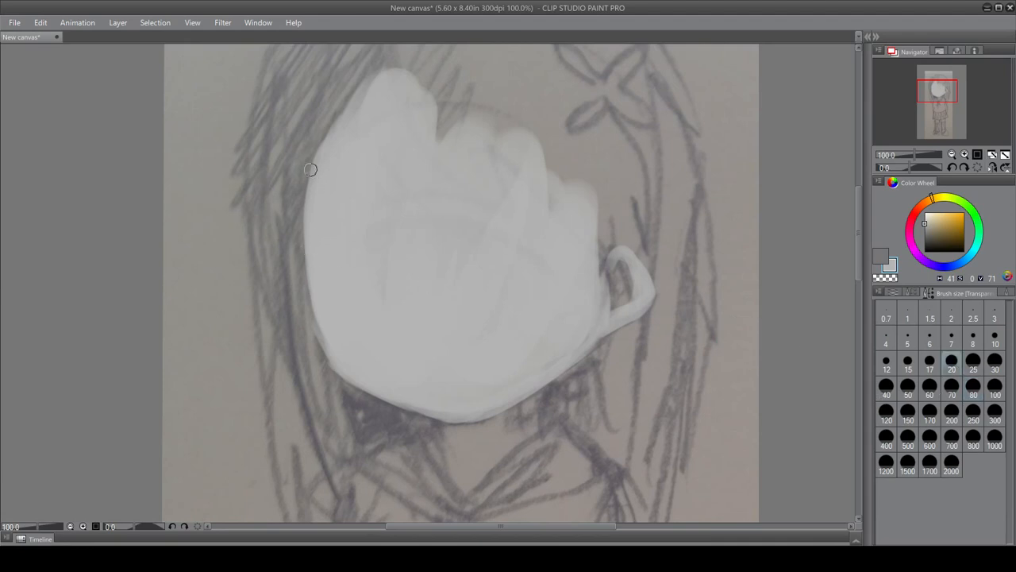
{"action": "left_click_drag", "start_coordinate": [311, 169], "coordinate": [308, 206]}
{"action": "mouse_move", "coordinate": [309, 256]}
{"action": "left_mouse_down"}
{"action": "mouse_move", "coordinate": [328, 355]}
{"action": "mouse_move", "coordinate": [314, 303]}
{"action": "mouse_move", "coordinate": [322, 349]}
{"action": "mouse_move", "coordinate": [358, 377]}
{"action": "mouse_move", "coordinate": [324, 354]}
{"action": "mouse_move", "coordinate": [394, 406]}
{"action": "mouse_move", "coordinate": [347, 377]}
{"action": "mouse_move", "coordinate": [425, 411]}
{"action": "mouse_move", "coordinate": [362, 387]}
{"action": "mouse_move", "coordinate": [461, 417]}
{"action": "mouse_move", "coordinate": [413, 406]}
{"action": "mouse_move", "coordinate": [480, 411]}
{"action": "mouse_move", "coordinate": [437, 414]}
{"action": "mouse_move", "coordinate": [505, 403]}
{"action": "left_mouse_up"}
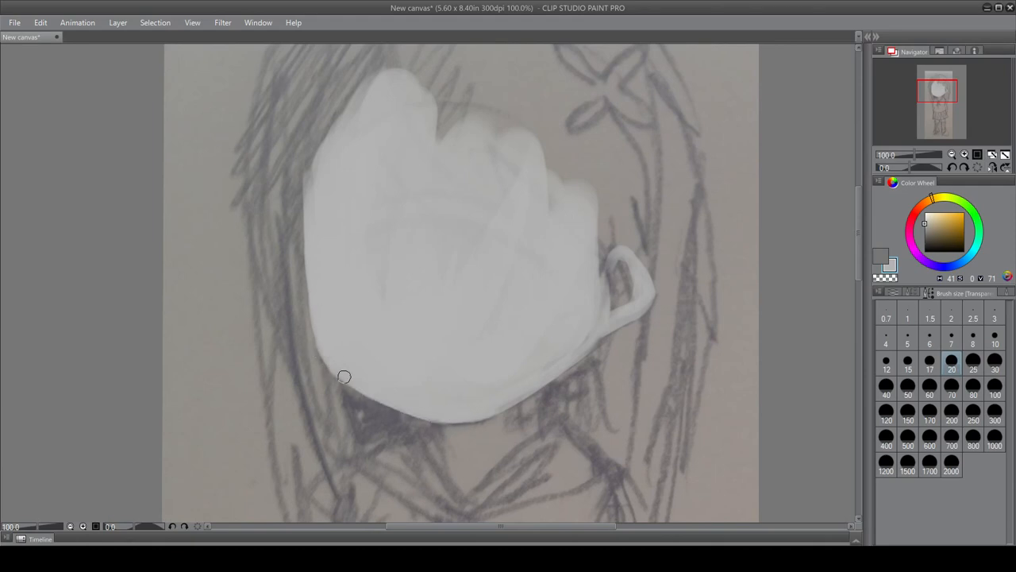
{"action": "mouse_move", "coordinate": [627, 274]}
{"action": "left_mouse_down"}
{"action": "mouse_move", "coordinate": [596, 293]}
{"action": "mouse_move", "coordinate": [631, 255]}
{"action": "mouse_move", "coordinate": [613, 251]}
{"action": "mouse_move", "coordinate": [635, 284]}
{"action": "mouse_move", "coordinate": [626, 245]}
{"action": "mouse_move", "coordinate": [646, 291]}
{"action": "mouse_move", "coordinate": [628, 250]}
{"action": "mouse_move", "coordinate": [601, 271]}
{"action": "mouse_move", "coordinate": [608, 264]}
{"action": "mouse_move", "coordinate": [610, 283]}
{"action": "mouse_move", "coordinate": [621, 256]}
{"action": "mouse_move", "coordinate": [602, 304]}
{"action": "mouse_move", "coordinate": [627, 302]}
{"action": "left_mouse_up"}
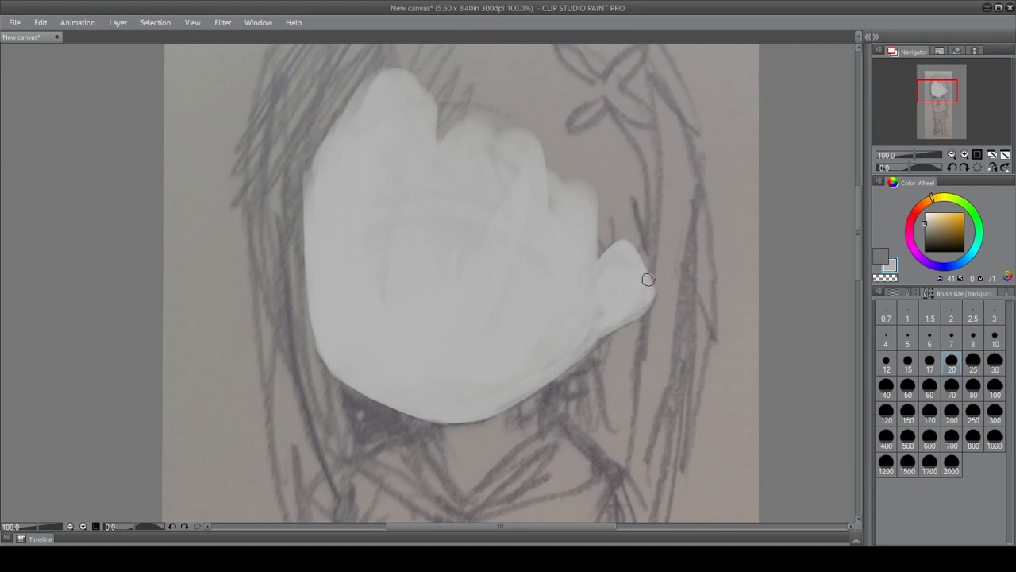
- Try shading the left side of the face and the chin in the darker grey with a size 80 brush
{"action": "left_click", "coordinate": [878, 260]}
{"action": "left_click", "coordinate": [973, 362]}
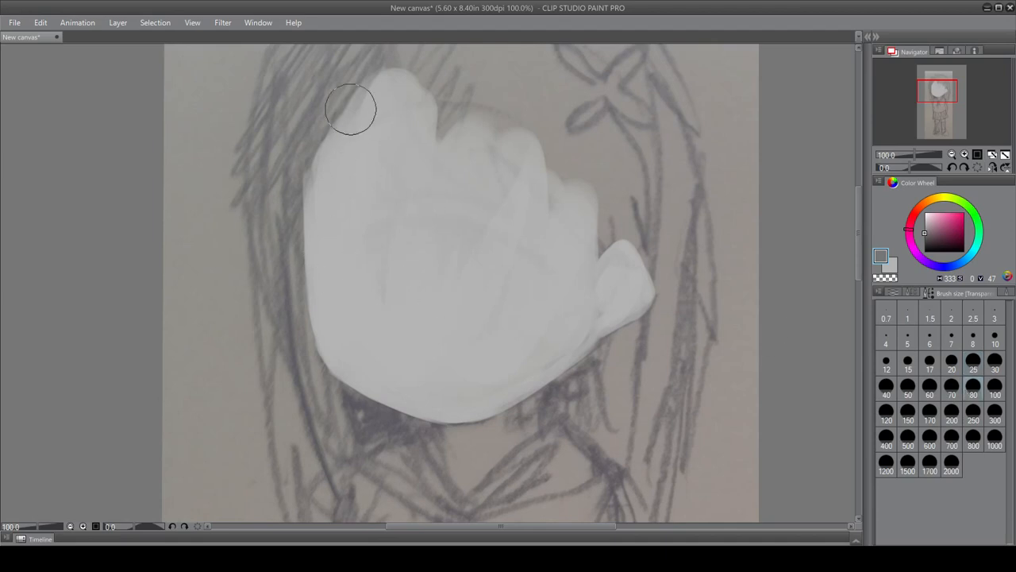
{"action": "mouse_move", "coordinate": [347, 102]}
{"action": "left_mouse_down"}
{"action": "mouse_move", "coordinate": [338, 218]}
{"action": "mouse_move", "coordinate": [338, 163]}
{"action": "mouse_move", "coordinate": [319, 254]}
{"action": "mouse_move", "coordinate": [333, 198]}
{"action": "mouse_move", "coordinate": [349, 363]}
{"action": "mouse_move", "coordinate": [443, 394]}
{"action": "left_mouse_up"}
{"action": "mouse_move", "coordinate": [362, 367]}
{"action": "left_mouse_down"}
{"action": "mouse_move", "coordinate": [533, 396]}
{"action": "mouse_move", "coordinate": [333, 341]}
{"action": "mouse_move", "coordinate": [500, 414]}
{"action": "mouse_move", "coordinate": [361, 259]}
{"action": "left_mouse_up"}
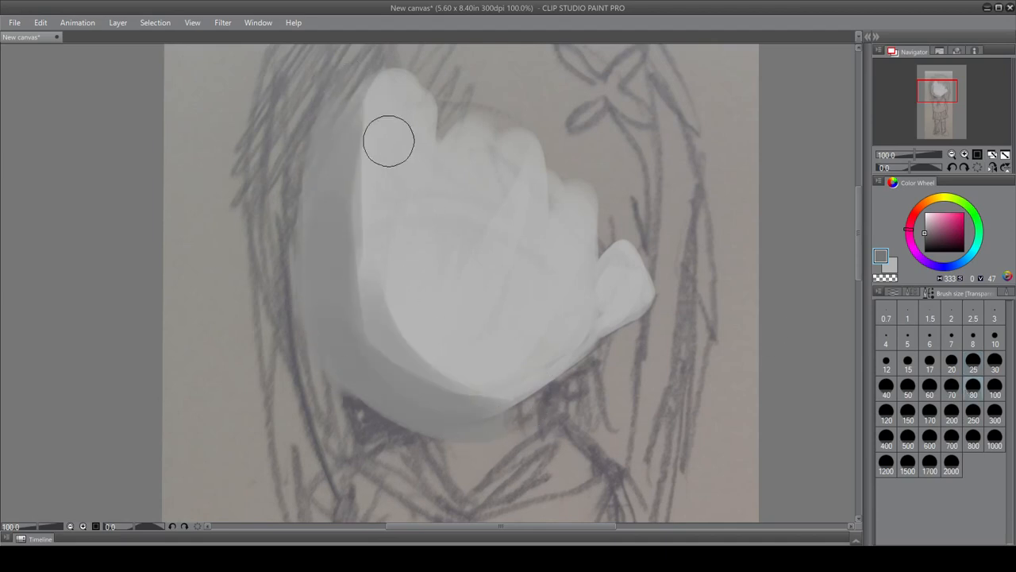
- Sketch a light-source circle with rays above the ear and arcs along the face's shaded side, using light grey at size 7
{"action": "left_click", "coordinate": [893, 270]}
{"action": "left_click", "coordinate": [954, 346]}
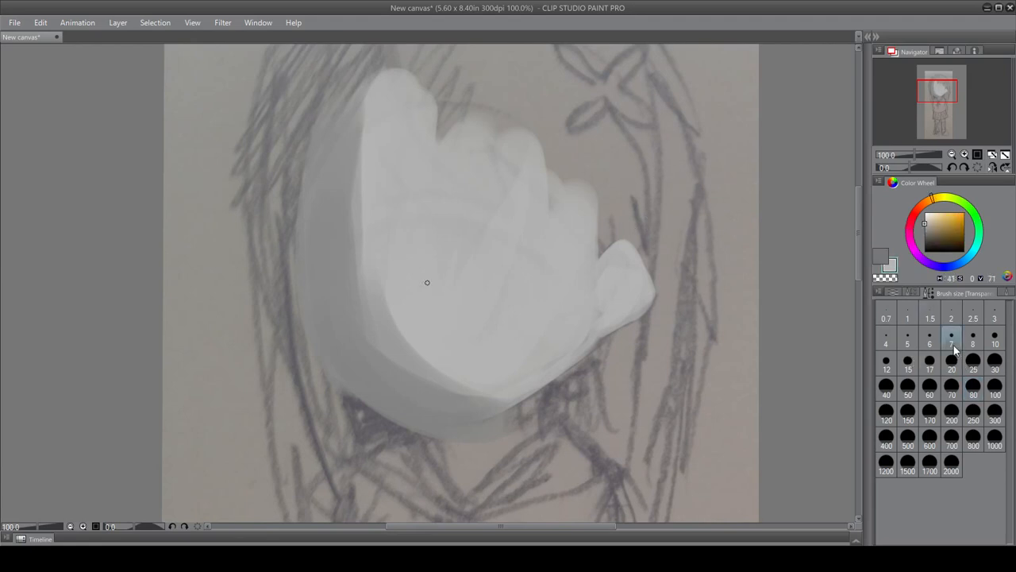
{"action": "mouse_move", "coordinate": [692, 171]}
{"action": "left_mouse_down"}
{"action": "mouse_move", "coordinate": [635, 202]}
{"action": "mouse_move", "coordinate": [626, 192]}
{"action": "mouse_move", "coordinate": [658, 143]}
{"action": "mouse_move", "coordinate": [632, 180]}
{"action": "left_mouse_up"}
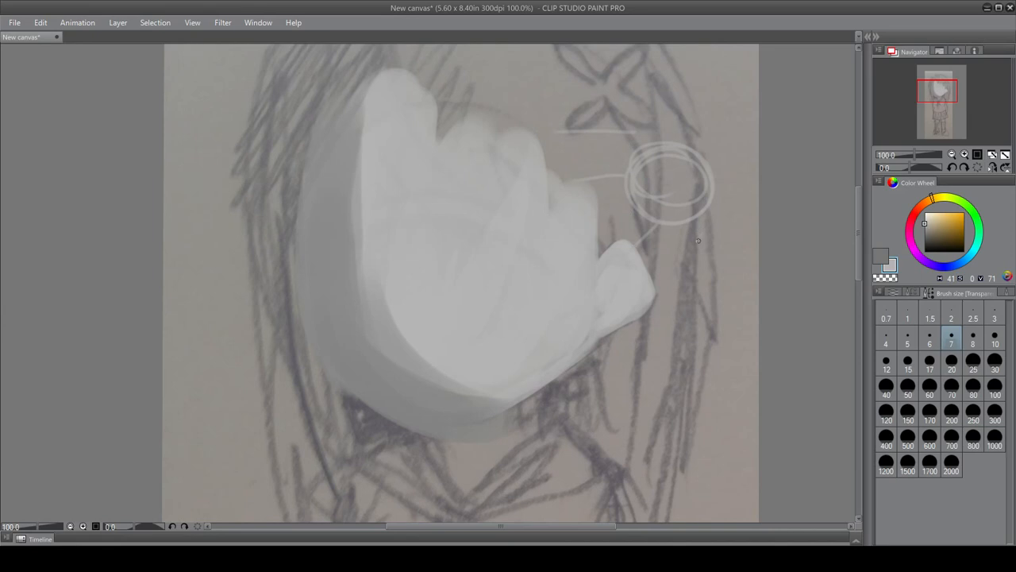
{"action": "mouse_move", "coordinate": [262, 197]}
{"action": "left_mouse_down"}
{"action": "mouse_move", "coordinate": [412, 448]}
{"action": "mouse_move", "coordinate": [286, 143]}
{"action": "mouse_move", "coordinate": [397, 437]}
{"action": "left_mouse_up"}
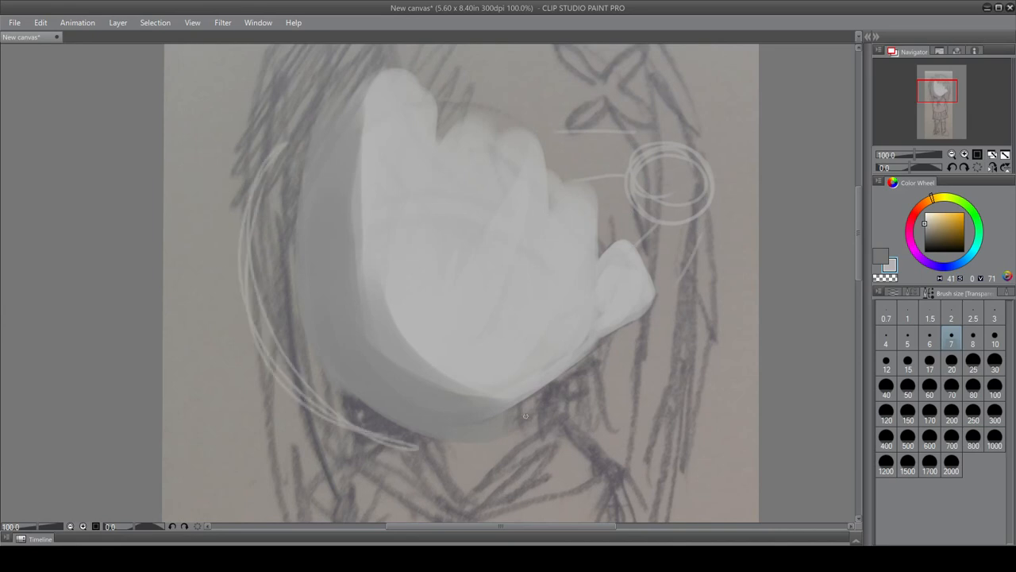
- Undo the light-source sketch and all the darker shading strokes on the face
{"action": "key", "text": "ctrl+z"}
{"action": "key", "text": "ctrl+z"}
{"action": "key", "text": "ctrl+z"}
{"action": "key", "text": "ctrl+z"}
{"action": "key", "text": "ctrl+z"}
{"action": "key", "text": "ctrl+z"}
{"action": "key", "text": "ctrl+z"}
{"action": "key", "text": "ctrl+z"}
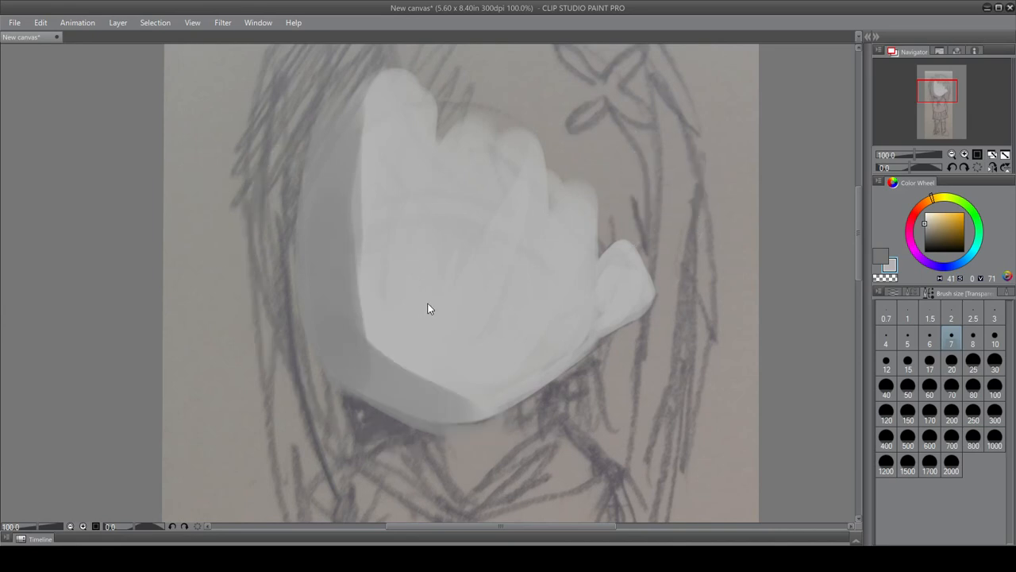
{"action": "key", "text": "ctrl+z"}
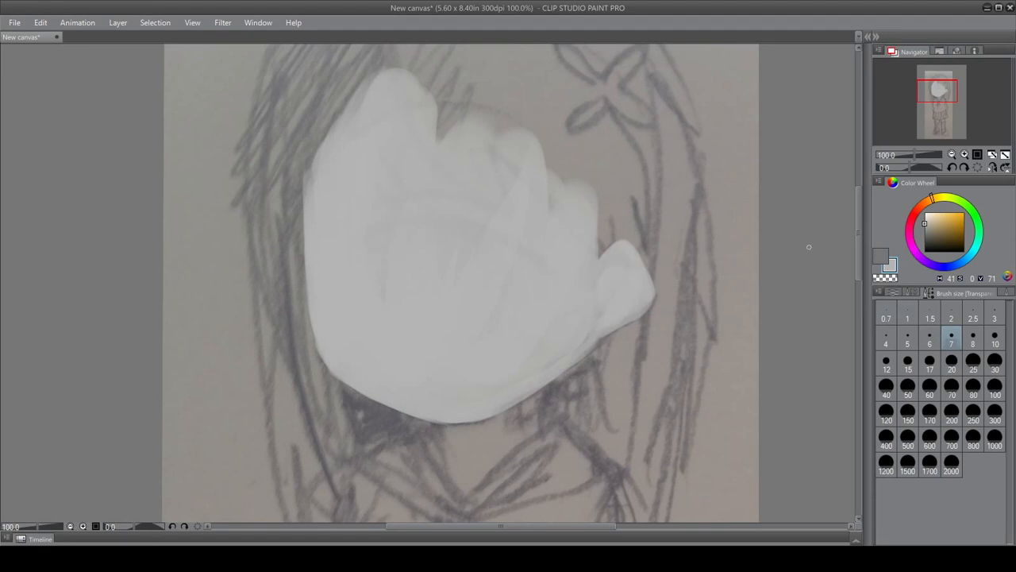
- Smooth the join between the face and ear in light grey with a size 30 brush
{"action": "left_click_drag", "start_coordinate": [857, 256], "coordinate": [857, 235]}
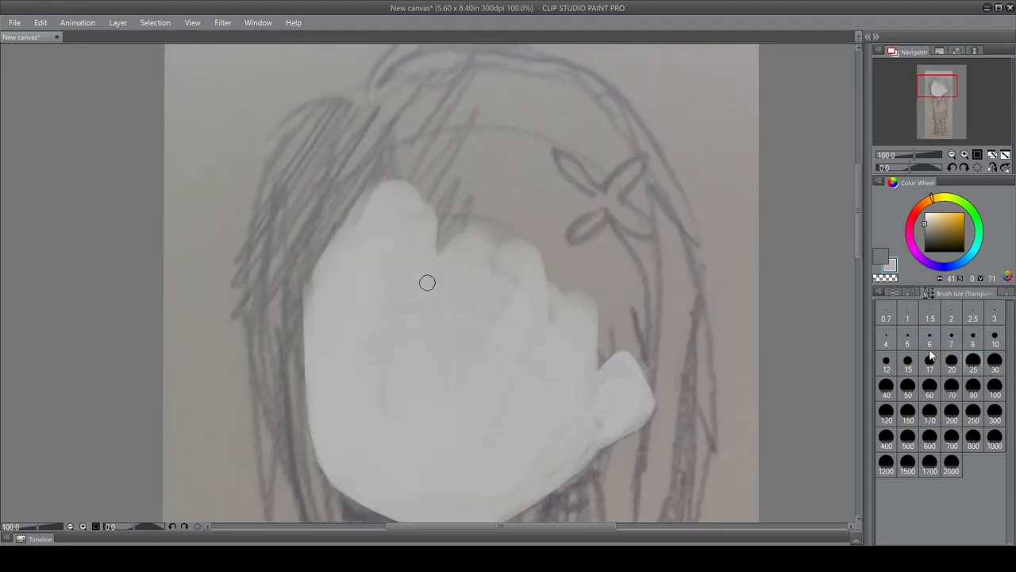
{"action": "left_click", "coordinate": [995, 363]}
{"action": "left_click_drag", "start_coordinate": [858, 248], "coordinate": [858, 261]}
{"action": "mouse_move", "coordinate": [595, 318]}
{"action": "left_mouse_down"}
{"action": "mouse_move", "coordinate": [619, 348]}
{"action": "mouse_move", "coordinate": [599, 354]}
{"action": "mouse_move", "coordinate": [623, 355]}
{"action": "left_mouse_up"}
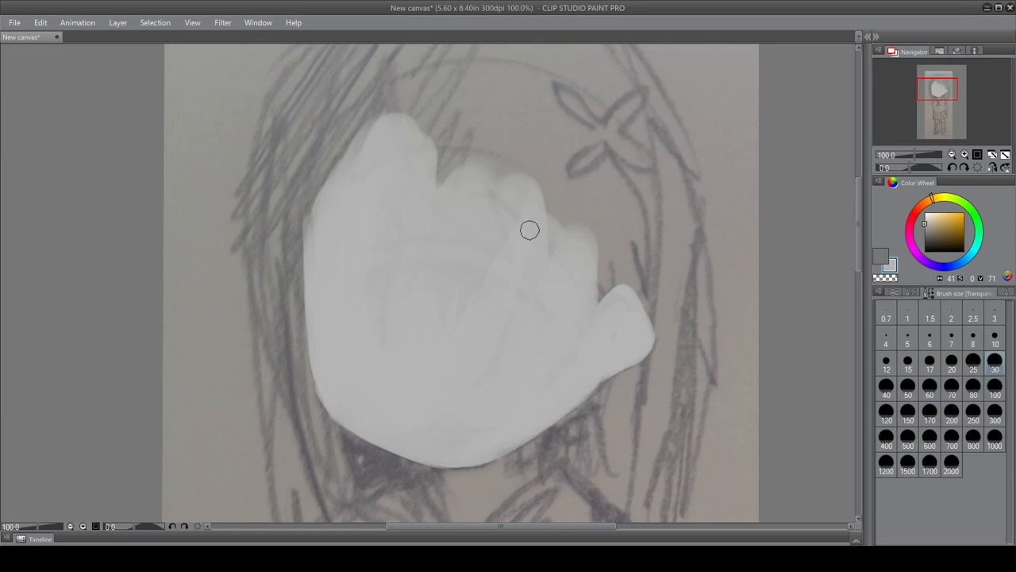
- Paint the neck on the skin layer in light grey, from the chin down to the point of the collar
{"action": "scroll", "coordinate": [861, 278], "scroll_direction": "down", "scroll_amount": 3}
{"action": "left_click", "coordinate": [908, 293]}
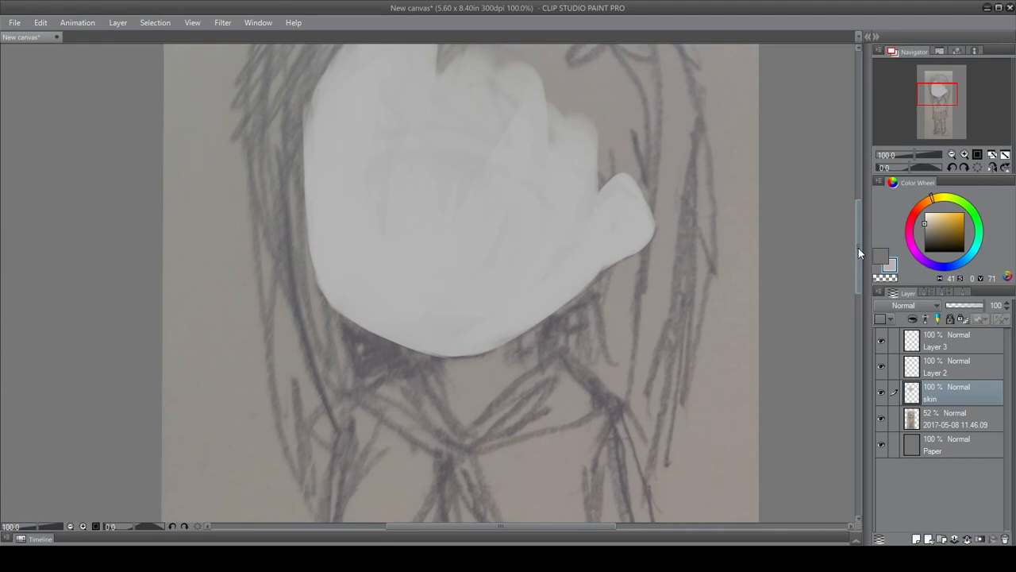
{"action": "scroll", "coordinate": [850, 253], "scroll_direction": "down", "scroll_amount": 2}
{"action": "left_click_drag", "start_coordinate": [538, 224], "coordinate": [536, 267]}
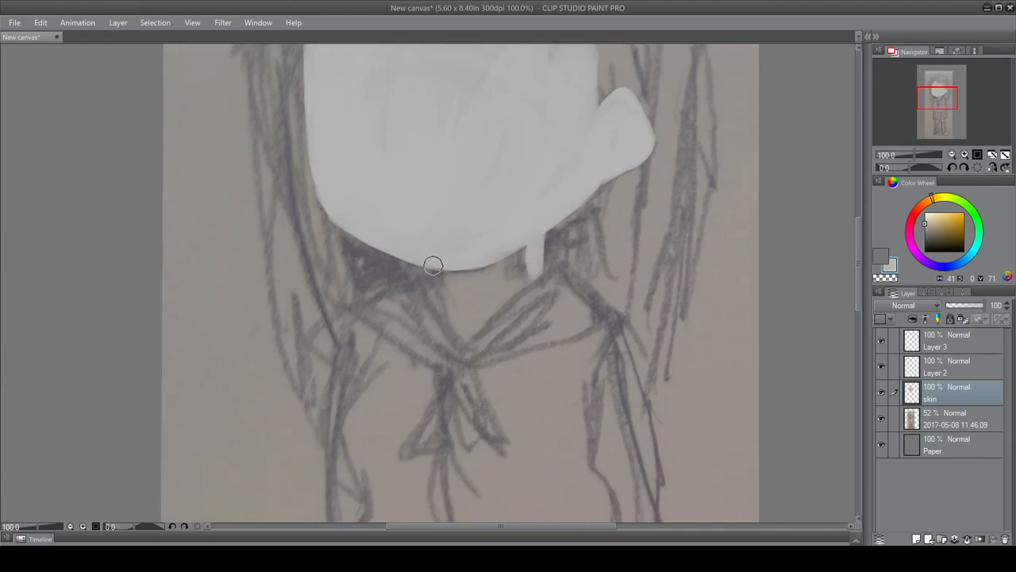
{"action": "mouse_move", "coordinate": [433, 264]}
{"action": "left_mouse_down"}
{"action": "mouse_move", "coordinate": [433, 302]}
{"action": "mouse_move", "coordinate": [467, 347]}
{"action": "left_mouse_up"}
{"action": "mouse_move", "coordinate": [426, 295]}
{"action": "left_mouse_down"}
{"action": "mouse_move", "coordinate": [453, 336]}
{"action": "mouse_move", "coordinate": [481, 326]}
{"action": "mouse_move", "coordinate": [450, 297]}
{"action": "mouse_move", "coordinate": [452, 259]}
{"action": "mouse_move", "coordinate": [442, 301]}
{"action": "mouse_move", "coordinate": [463, 317]}
{"action": "mouse_move", "coordinate": [483, 297]}
{"action": "mouse_move", "coordinate": [502, 299]}
{"action": "mouse_move", "coordinate": [513, 257]}
{"action": "mouse_move", "coordinate": [481, 284]}
{"action": "mouse_move", "coordinate": [453, 277]}
{"action": "mouse_move", "coordinate": [446, 320]}
{"action": "mouse_move", "coordinate": [489, 311]}
{"action": "mouse_move", "coordinate": [515, 247]}
{"action": "mouse_move", "coordinate": [474, 258]}
{"action": "mouse_move", "coordinate": [437, 295]}
{"action": "mouse_move", "coordinate": [438, 330]}
{"action": "left_mouse_up"}
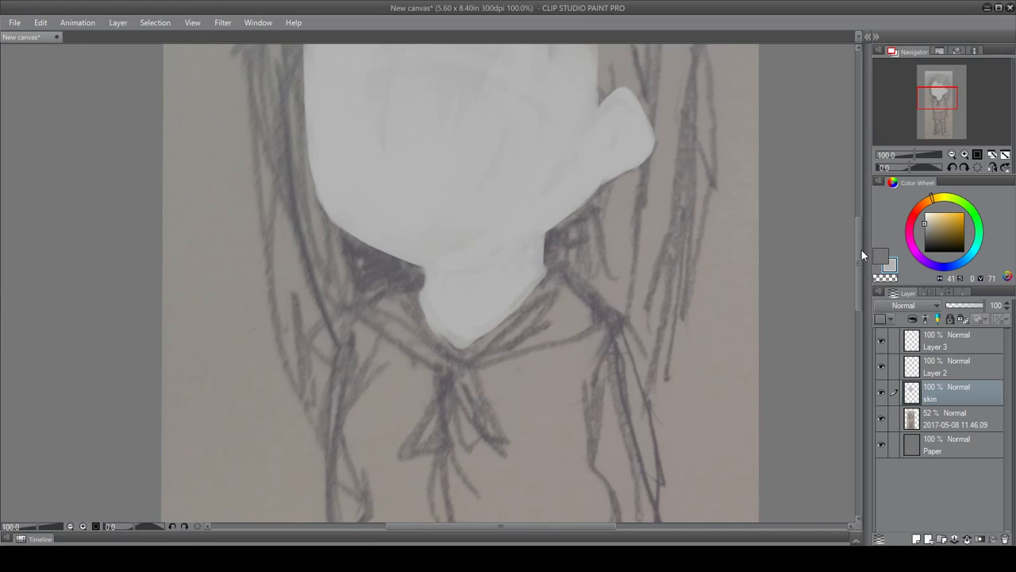
- Paint the bare thigh of the right-hand leg in light grey between the skirt hem and the sock
{"action": "left_click_drag", "start_coordinate": [861, 250], "coordinate": [877, 358]}
{"action": "mouse_move", "coordinate": [517, 240]}
{"action": "left_mouse_down"}
{"action": "mouse_move", "coordinate": [522, 299]}
{"action": "mouse_move", "coordinate": [514, 249]}
{"action": "mouse_move", "coordinate": [526, 295]}
{"action": "left_mouse_up"}
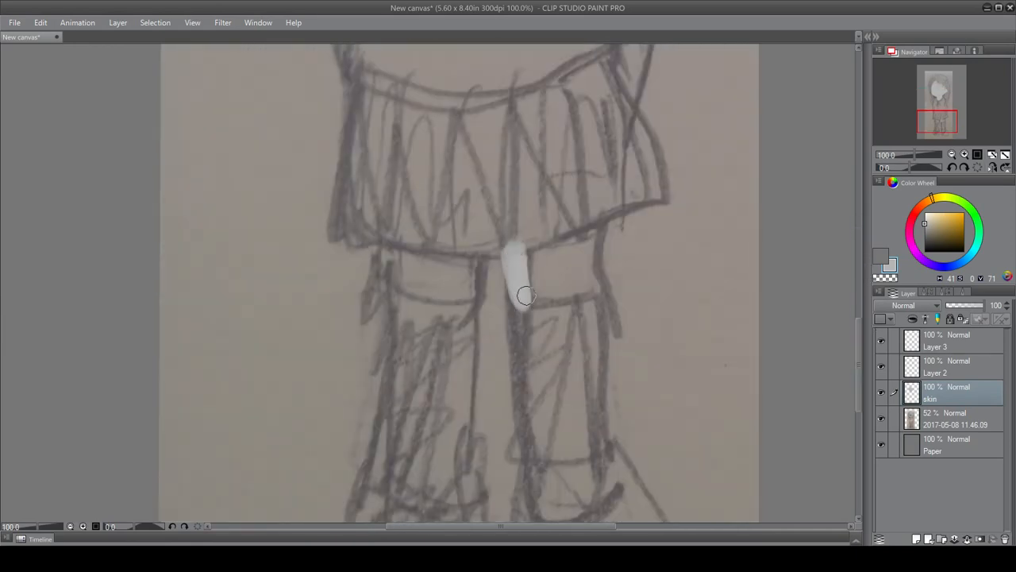
{"action": "mouse_move", "coordinate": [588, 215]}
{"action": "left_mouse_down"}
{"action": "mouse_move", "coordinate": [588, 291]}
{"action": "mouse_move", "coordinate": [553, 295]}
{"action": "mouse_move", "coordinate": [519, 273]}
{"action": "mouse_move", "coordinate": [522, 256]}
{"action": "mouse_move", "coordinate": [524, 292]}
{"action": "mouse_move", "coordinate": [526, 276]}
{"action": "mouse_move", "coordinate": [534, 288]}
{"action": "mouse_move", "coordinate": [578, 200]}
{"action": "mouse_move", "coordinate": [565, 292]}
{"action": "mouse_move", "coordinate": [549, 283]}
{"action": "mouse_move", "coordinate": [546, 226]}
{"action": "mouse_move", "coordinate": [521, 239]}
{"action": "mouse_move", "coordinate": [517, 229]}
{"action": "mouse_move", "coordinate": [519, 301]}
{"action": "mouse_move", "coordinate": [503, 244]}
{"action": "mouse_move", "coordinate": [508, 262]}
{"action": "mouse_move", "coordinate": [522, 228]}
{"action": "mouse_move", "coordinate": [551, 240]}
{"action": "mouse_move", "coordinate": [589, 218]}
{"action": "mouse_move", "coordinate": [578, 268]}
{"action": "mouse_move", "coordinate": [600, 183]}
{"action": "mouse_move", "coordinate": [576, 279]}
{"action": "mouse_move", "coordinate": [578, 265]}
{"action": "mouse_move", "coordinate": [554, 285]}
{"action": "mouse_move", "coordinate": [559, 299]}
{"action": "mouse_move", "coordinate": [579, 299]}
{"action": "mouse_move", "coordinate": [523, 235]}
{"action": "left_mouse_up"}
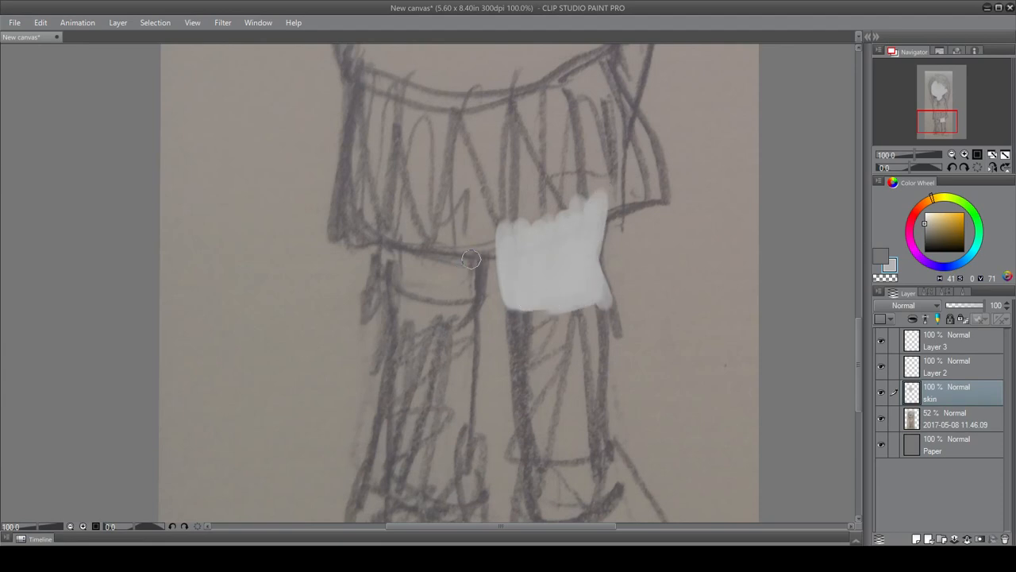
- Paint the bare thigh of the left-hand leg in light grey between skirt hem and sock, and touch up the other thigh
{"action": "mouse_move", "coordinate": [471, 259]}
{"action": "left_mouse_down"}
{"action": "mouse_move", "coordinate": [469, 296]}
{"action": "mouse_move", "coordinate": [465, 234]}
{"action": "mouse_move", "coordinate": [464, 266]}
{"action": "left_mouse_up"}
{"action": "mouse_move", "coordinate": [395, 225]}
{"action": "left_mouse_down"}
{"action": "mouse_move", "coordinate": [397, 274]}
{"action": "mouse_move", "coordinate": [457, 299]}
{"action": "mouse_move", "coordinate": [396, 237]}
{"action": "mouse_move", "coordinate": [440, 297]}
{"action": "mouse_move", "coordinate": [431, 286]}
{"action": "mouse_move", "coordinate": [450, 293]}
{"action": "mouse_move", "coordinate": [456, 266]}
{"action": "mouse_move", "coordinate": [450, 258]}
{"action": "mouse_move", "coordinate": [454, 288]}
{"action": "mouse_move", "coordinate": [403, 227]}
{"action": "mouse_move", "coordinate": [429, 283]}
{"action": "mouse_move", "coordinate": [394, 248]}
{"action": "mouse_move", "coordinate": [389, 286]}
{"action": "mouse_move", "coordinate": [386, 237]}
{"action": "mouse_move", "coordinate": [387, 271]}
{"action": "mouse_move", "coordinate": [424, 300]}
{"action": "mouse_move", "coordinate": [407, 295]}
{"action": "mouse_move", "coordinate": [451, 296]}
{"action": "mouse_move", "coordinate": [469, 237]}
{"action": "mouse_move", "coordinate": [463, 300]}
{"action": "mouse_move", "coordinate": [473, 293]}
{"action": "mouse_move", "coordinate": [470, 262]}
{"action": "mouse_move", "coordinate": [461, 285]}
{"action": "left_mouse_up"}
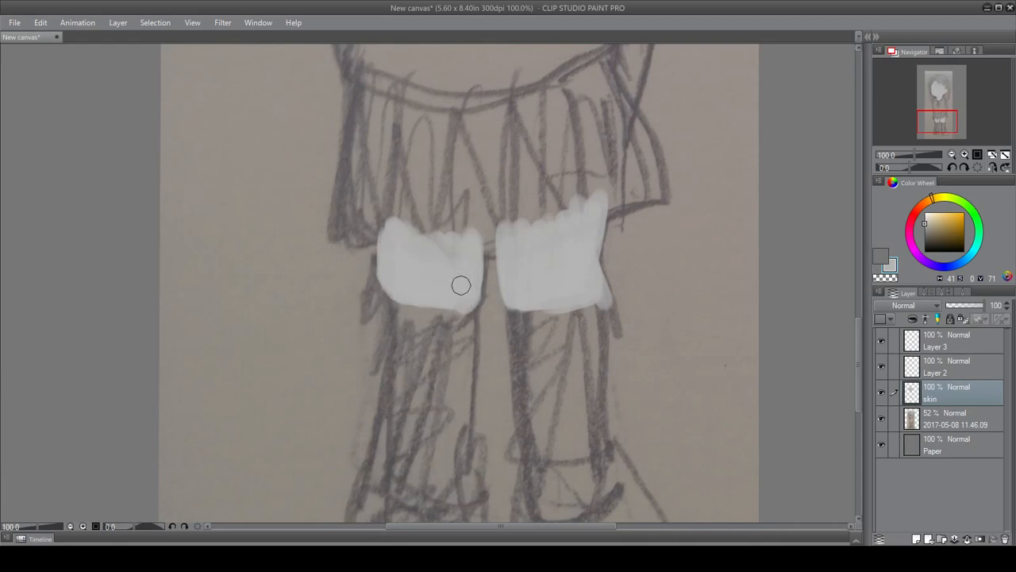
{"action": "mouse_move", "coordinate": [863, 327]}
{"action": "left_mouse_down"}
{"action": "mouse_move", "coordinate": [865, 363]}
{"action": "mouse_move", "coordinate": [861, 294]}
{"action": "left_mouse_up"}
{"action": "mouse_move", "coordinate": [517, 429]}
{"action": "left_mouse_down"}
{"action": "mouse_move", "coordinate": [520, 474]}
{"action": "mouse_move", "coordinate": [526, 442]}
{"action": "left_mouse_up"}
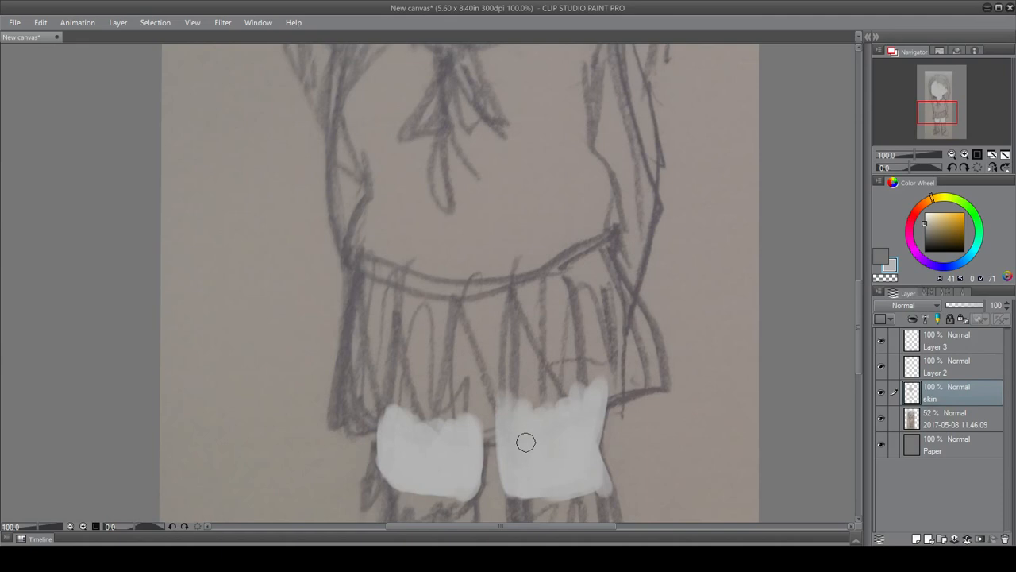
- Even out the light grey across the face and neck on the skin layer with a size 80 brush
{"action": "left_click_drag", "start_coordinate": [855, 304], "coordinate": [847, 201]}
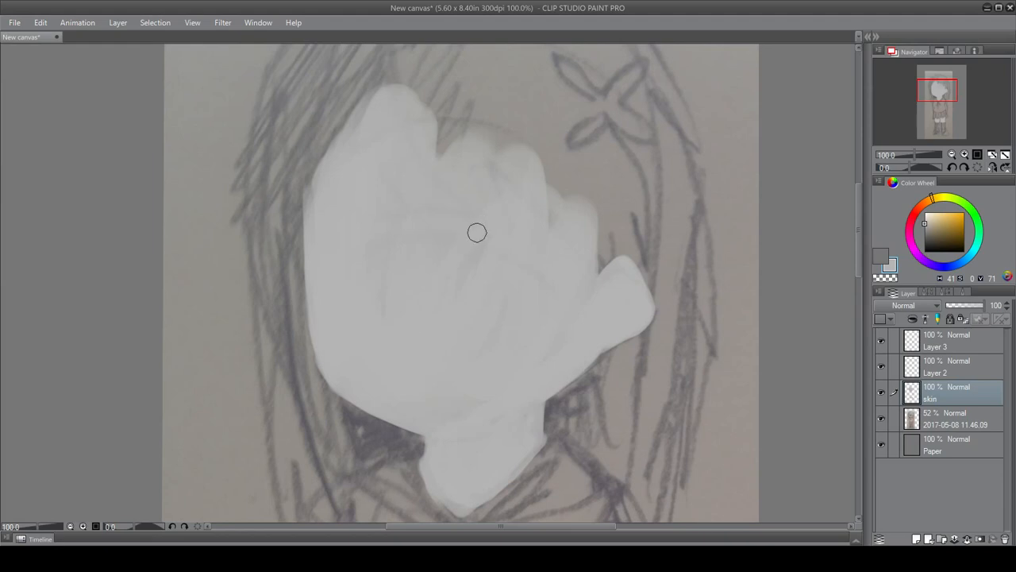
{"action": "left_click", "coordinate": [958, 294]}
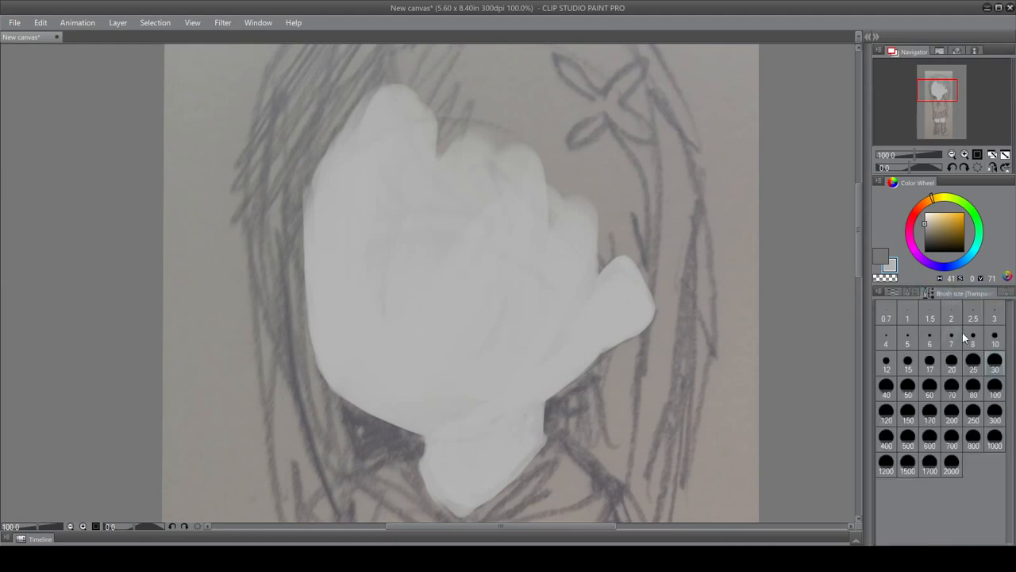
{"action": "mouse_move", "coordinate": [484, 238]}
{"action": "left_mouse_down"}
{"action": "mouse_move", "coordinate": [439, 214]}
{"action": "mouse_move", "coordinate": [384, 219]}
{"action": "mouse_move", "coordinate": [364, 197]}
{"action": "mouse_move", "coordinate": [558, 290]}
{"action": "mouse_move", "coordinate": [529, 370]}
{"action": "mouse_move", "coordinate": [499, 414]}
{"action": "left_mouse_up"}
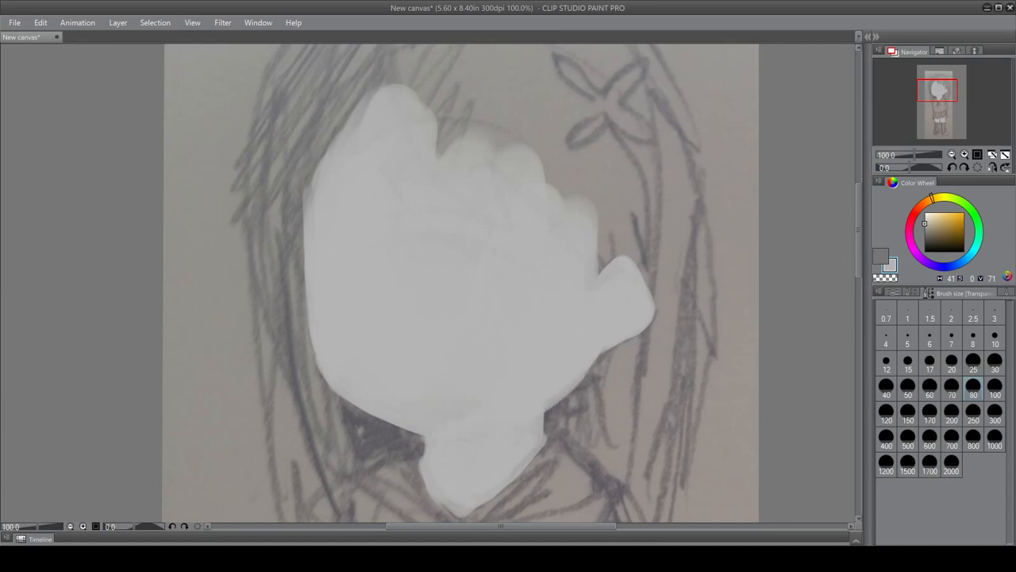
- Set the brush size to 20 and add a new layer directly above the skin layer
{"action": "left_click", "coordinate": [951, 363]}
{"action": "left_click_drag", "start_coordinate": [861, 240], "coordinate": [853, 384]}
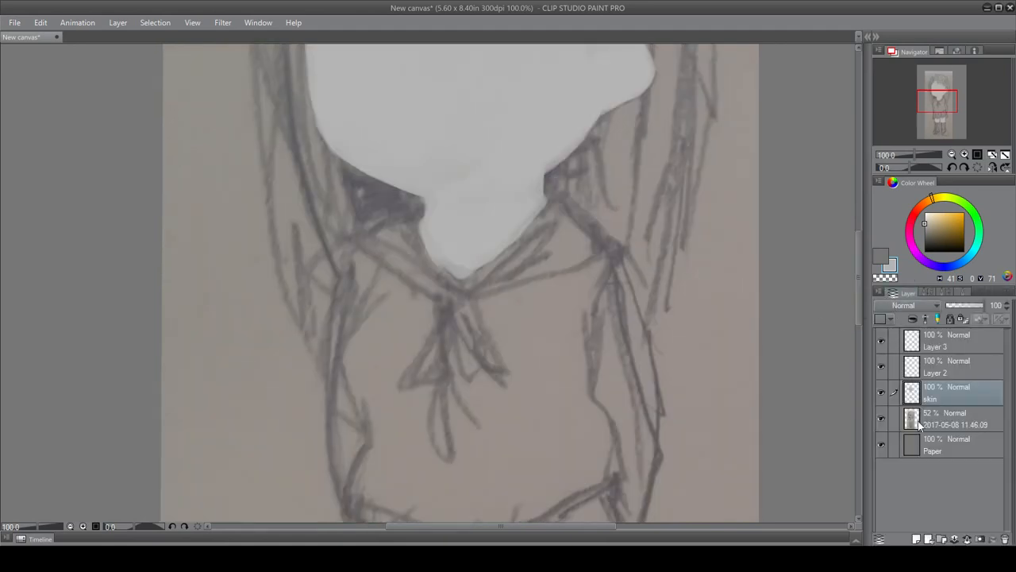
{"action": "left_click", "coordinate": [940, 426]}
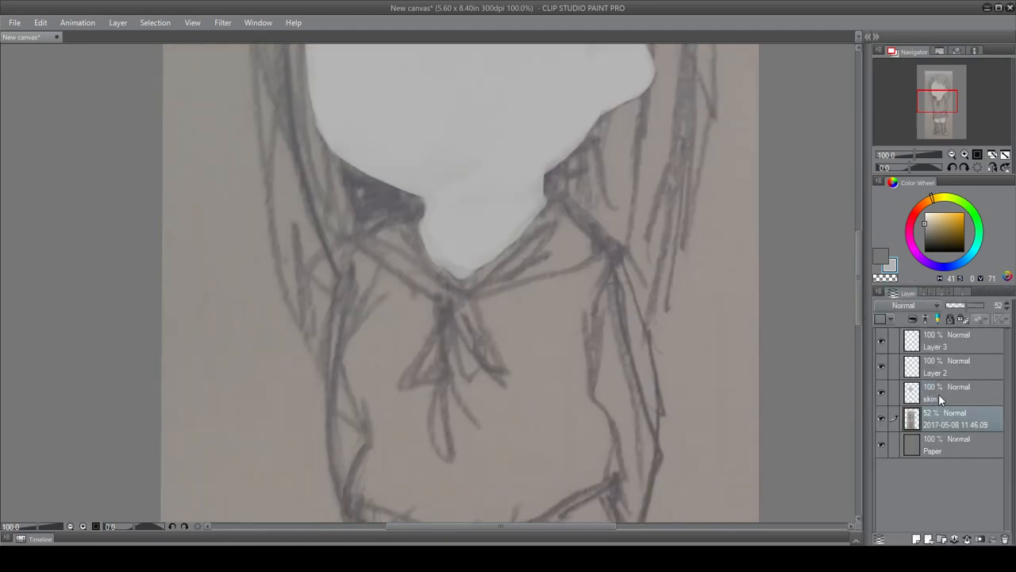
{"action": "left_click", "coordinate": [939, 393]}
{"action": "left_click", "coordinate": [917, 539]}
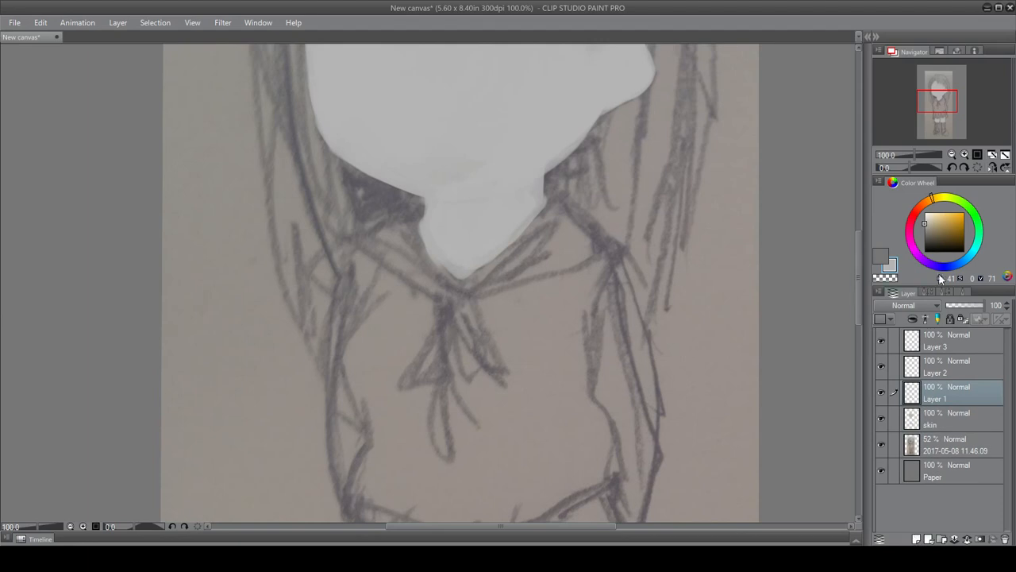
- Pick a lighter grey, widen the side panels and shrink the navigator preview to enlarge the colour wheel
{"action": "left_click_drag", "start_coordinate": [927, 229], "coordinate": [924, 223]}
{"action": "scroll", "coordinate": [854, 266], "scroll_direction": "down", "scroll_amount": 2}
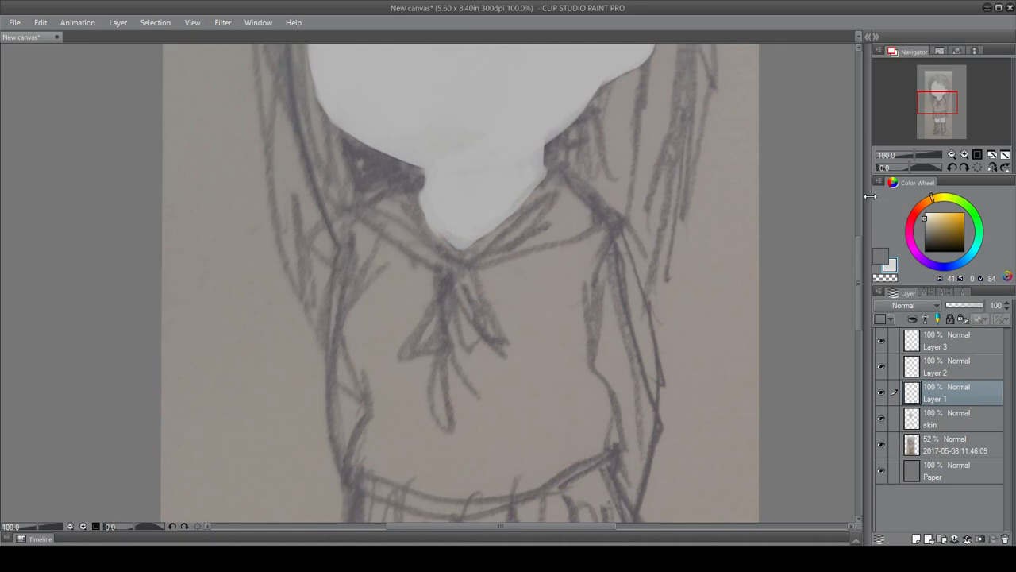
{"action": "left_click_drag", "start_coordinate": [870, 196], "coordinate": [704, 208]}
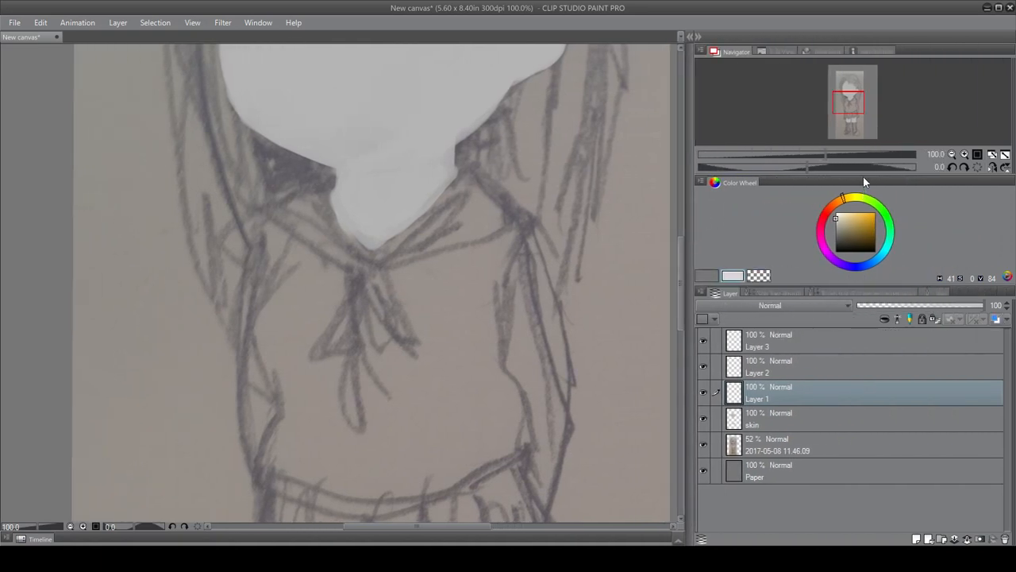
{"action": "left_click_drag", "start_coordinate": [864, 175], "coordinate": [872, 83]}
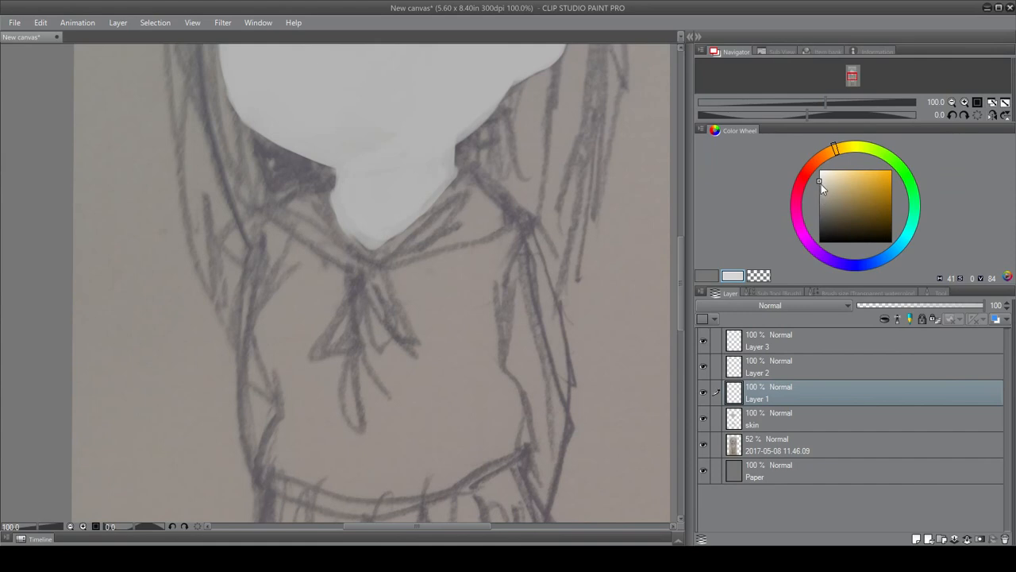
- Choose a very light grey with saturation 0 and value 85, and narrow the side panels again
{"action": "mouse_move", "coordinate": [819, 184]}
{"action": "left_mouse_down"}
{"action": "mouse_move", "coordinate": [819, 217]}
{"action": "mouse_move", "coordinate": [819, 174]}
{"action": "left_mouse_up"}
{"action": "left_click", "coordinate": [821, 240]}
{"action": "left_click", "coordinate": [817, 195]}
{"action": "left_click", "coordinate": [832, 195]}
{"action": "left_click_drag", "start_coordinate": [823, 193], "coordinate": [819, 169]}
{"action": "left_click_drag", "start_coordinate": [865, 202], "coordinate": [797, 176]}
{"action": "left_click_drag", "start_coordinate": [692, 196], "coordinate": [857, 216]}
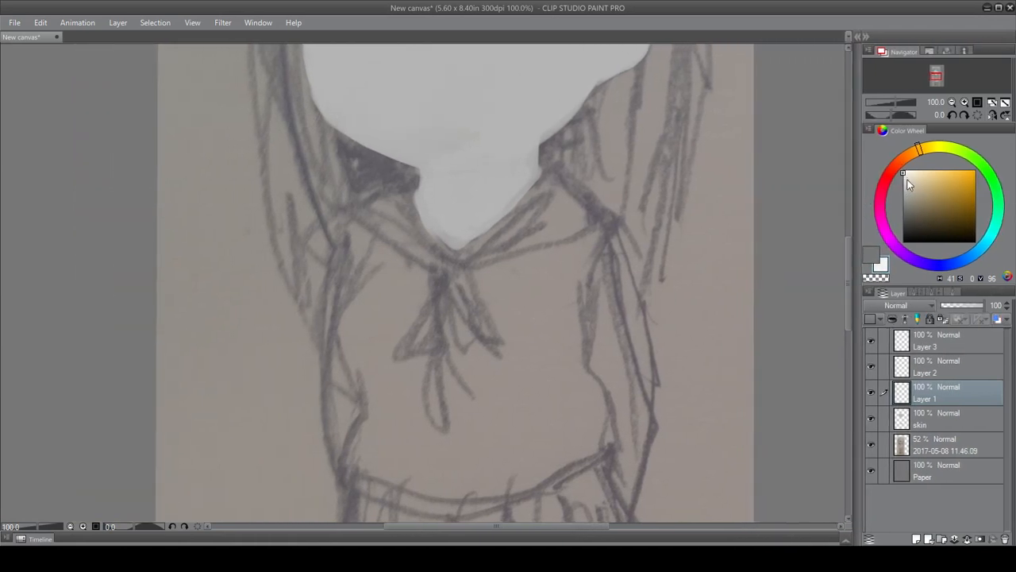
{"action": "left_click", "coordinate": [903, 181]}
- Rough in the shirt's right-hand side and sleeve in very light grey on the new layer, adding a broad soft stroke inside the edge
{"action": "scroll", "coordinate": [846, 266], "scroll_direction": "down", "scroll_amount": 2}
{"action": "left_click_drag", "start_coordinate": [606, 183], "coordinate": [642, 272]}
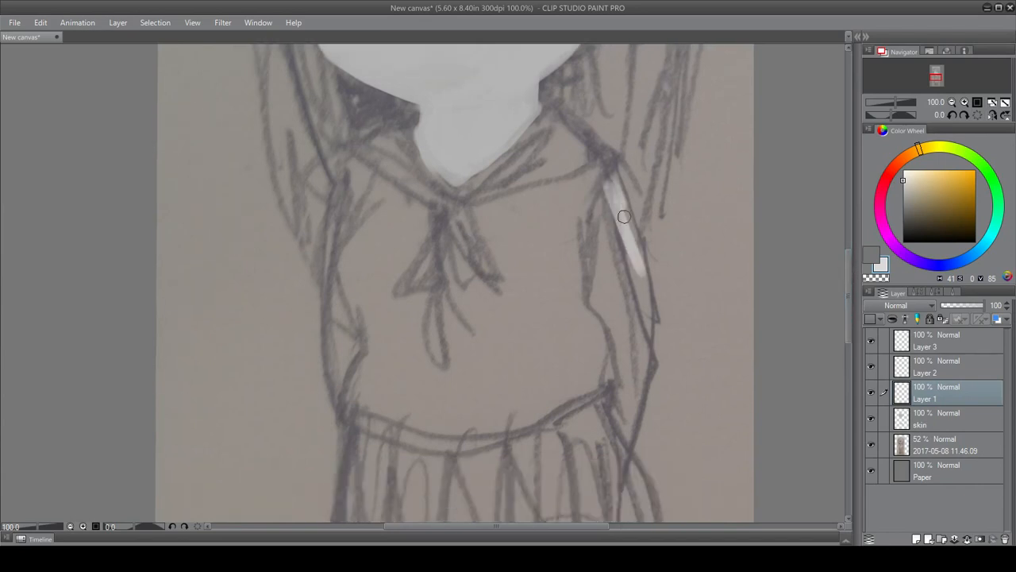
{"action": "mouse_move", "coordinate": [624, 216]}
{"action": "left_mouse_down"}
{"action": "mouse_move", "coordinate": [653, 339]}
{"action": "mouse_move", "coordinate": [621, 376]}
{"action": "mouse_move", "coordinate": [644, 310]}
{"action": "mouse_move", "coordinate": [611, 394]}
{"action": "mouse_move", "coordinate": [634, 287]}
{"action": "mouse_move", "coordinate": [619, 382]}
{"action": "left_mouse_up"}
{"action": "left_click_drag", "start_coordinate": [609, 271], "coordinate": [625, 367]}
{"action": "left_click_drag", "start_coordinate": [601, 262], "coordinate": [610, 346]}
{"action": "left_click_drag", "start_coordinate": [598, 218], "coordinate": [606, 343]}
{"action": "left_click_drag", "start_coordinate": [587, 237], "coordinate": [616, 356]}
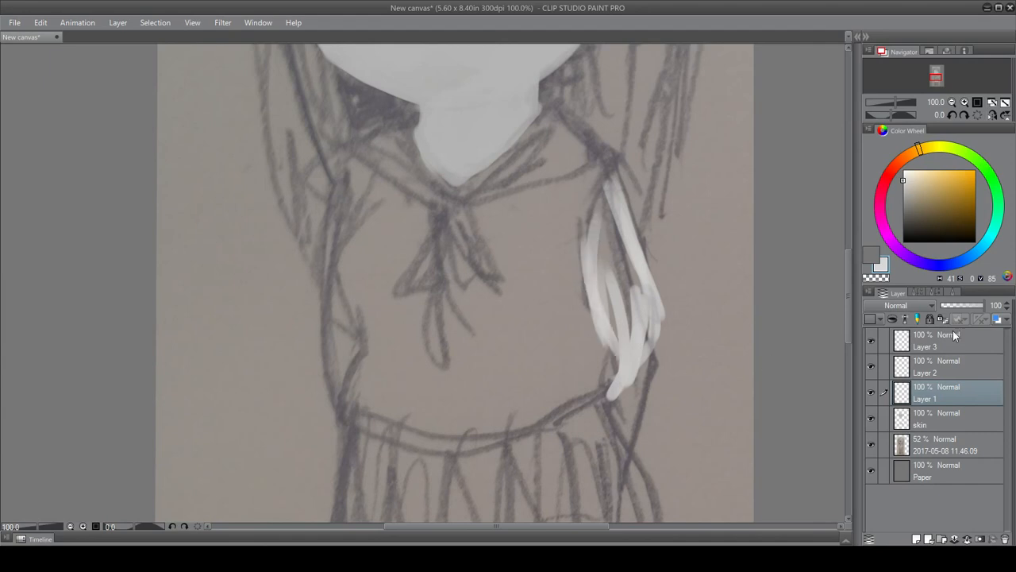
{"action": "left_click", "coordinate": [939, 292]}
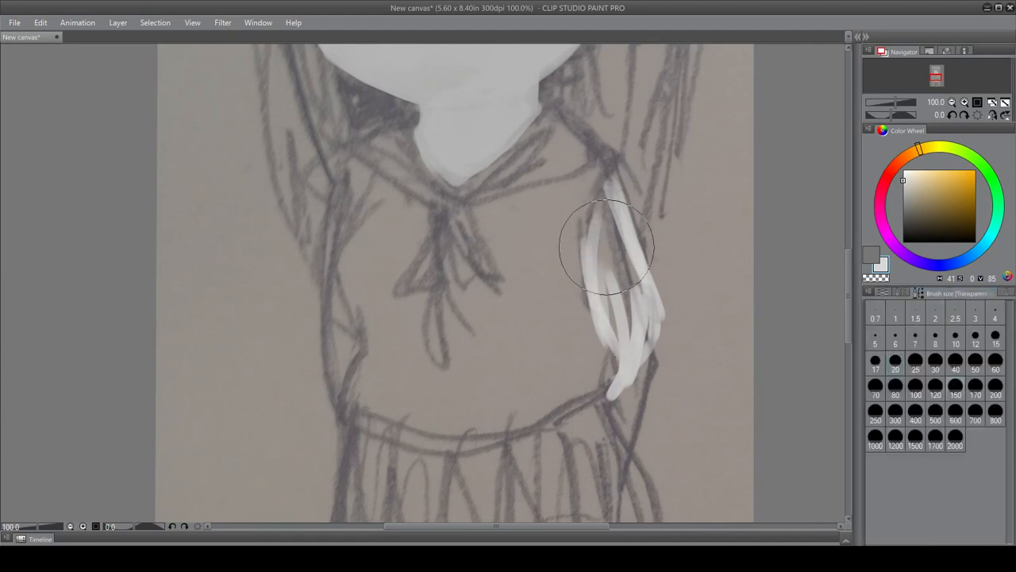
{"action": "left_click_drag", "start_coordinate": [596, 218], "coordinate": [599, 286]}
- Outline the shirt around its sides, waist and neckline in very light grey with a size 40 brush
{"action": "left_click", "coordinate": [916, 374]}
{"action": "left_click", "coordinate": [930, 370]}
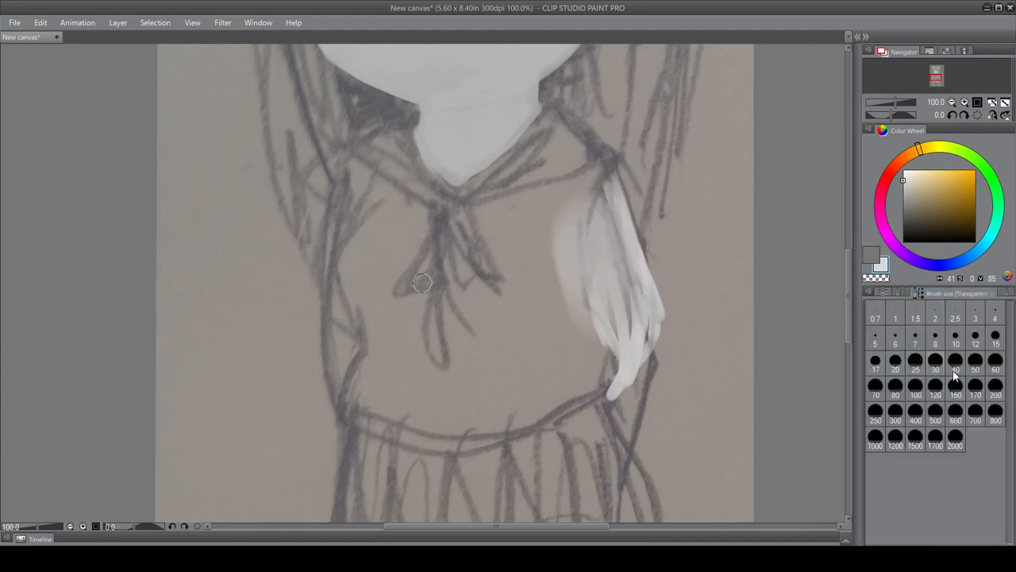
{"action": "mouse_move", "coordinate": [379, 199]}
{"action": "left_mouse_down"}
{"action": "mouse_move", "coordinate": [347, 270]}
{"action": "mouse_move", "coordinate": [358, 258]}
{"action": "mouse_move", "coordinate": [388, 343]}
{"action": "mouse_move", "coordinate": [352, 268]}
{"action": "mouse_move", "coordinate": [371, 339]}
{"action": "mouse_move", "coordinate": [356, 386]}
{"action": "mouse_move", "coordinate": [379, 380]}
{"action": "mouse_move", "coordinate": [409, 409]}
{"action": "mouse_move", "coordinate": [382, 425]}
{"action": "mouse_move", "coordinate": [376, 348]}
{"action": "mouse_move", "coordinate": [457, 427]}
{"action": "mouse_move", "coordinate": [438, 438]}
{"action": "mouse_move", "coordinate": [495, 433]}
{"action": "mouse_move", "coordinate": [566, 398]}
{"action": "mouse_move", "coordinate": [582, 410]}
{"action": "mouse_move", "coordinate": [531, 405]}
{"action": "mouse_move", "coordinate": [577, 404]}
{"action": "mouse_move", "coordinate": [503, 423]}
{"action": "mouse_move", "coordinate": [389, 335]}
{"action": "mouse_move", "coordinate": [449, 414]}
{"action": "mouse_move", "coordinate": [393, 294]}
{"action": "mouse_move", "coordinate": [453, 417]}
{"action": "mouse_move", "coordinate": [410, 375]}
{"action": "mouse_move", "coordinate": [460, 422]}
{"action": "left_mouse_up"}
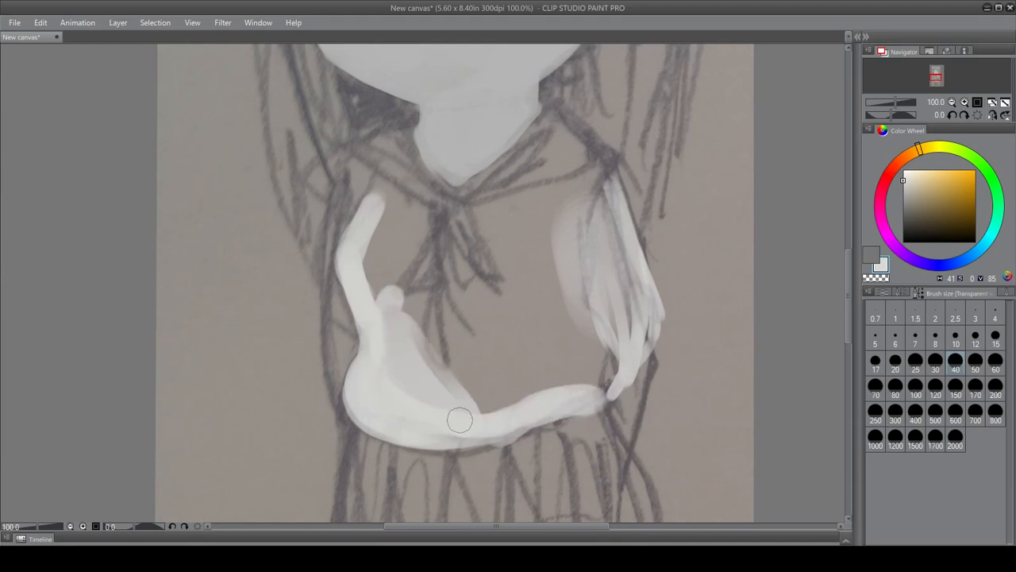
{"action": "left_click", "coordinate": [70, 527]}
{"action": "mouse_move", "coordinate": [370, 203]}
{"action": "left_mouse_down"}
{"action": "mouse_move", "coordinate": [350, 263]}
{"action": "mouse_move", "coordinate": [365, 227]}
{"action": "mouse_move", "coordinate": [354, 326]}
{"action": "mouse_move", "coordinate": [350, 279]}
{"action": "mouse_move", "coordinate": [355, 308]}
{"action": "mouse_move", "coordinate": [386, 348]}
{"action": "mouse_move", "coordinate": [366, 343]}
{"action": "mouse_move", "coordinate": [350, 309]}
{"action": "mouse_move", "coordinate": [388, 367]}
{"action": "mouse_move", "coordinate": [349, 282]}
{"action": "mouse_move", "coordinate": [374, 344]}
{"action": "mouse_move", "coordinate": [373, 191]}
{"action": "mouse_move", "coordinate": [362, 238]}
{"action": "mouse_move", "coordinate": [373, 219]}
{"action": "mouse_move", "coordinate": [405, 233]}
{"action": "mouse_move", "coordinate": [390, 213]}
{"action": "mouse_move", "coordinate": [421, 240]}
{"action": "mouse_move", "coordinate": [454, 243]}
{"action": "mouse_move", "coordinate": [531, 210]}
{"action": "mouse_move", "coordinate": [540, 218]}
{"action": "mouse_move", "coordinate": [543, 208]}
{"action": "mouse_move", "coordinate": [557, 243]}
{"action": "mouse_move", "coordinate": [541, 194]}
{"action": "mouse_move", "coordinate": [556, 225]}
{"action": "mouse_move", "coordinate": [557, 235]}
{"action": "mouse_move", "coordinate": [547, 210]}
{"action": "mouse_move", "coordinate": [553, 286]}
{"action": "mouse_move", "coordinate": [555, 235]}
{"action": "mouse_move", "coordinate": [574, 291]}
{"action": "mouse_move", "coordinate": [539, 341]}
{"action": "mouse_move", "coordinate": [545, 347]}
{"action": "mouse_move", "coordinate": [413, 368]}
{"action": "mouse_move", "coordinate": [373, 252]}
{"action": "left_mouse_up"}
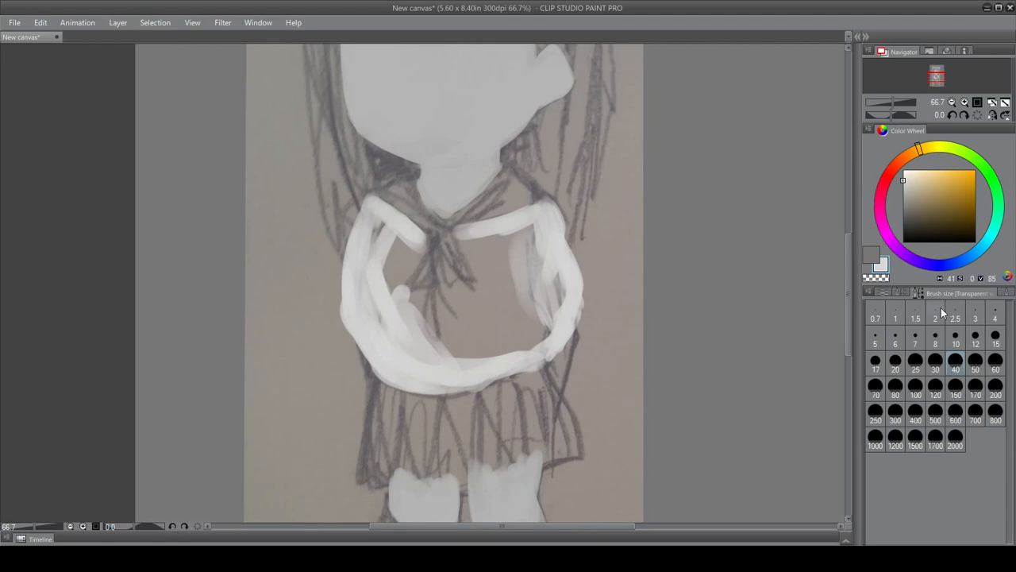
- Fill the shirt's interior in very light grey with the Dense watercolor brush at size 120
{"action": "left_click", "coordinate": [902, 293]}
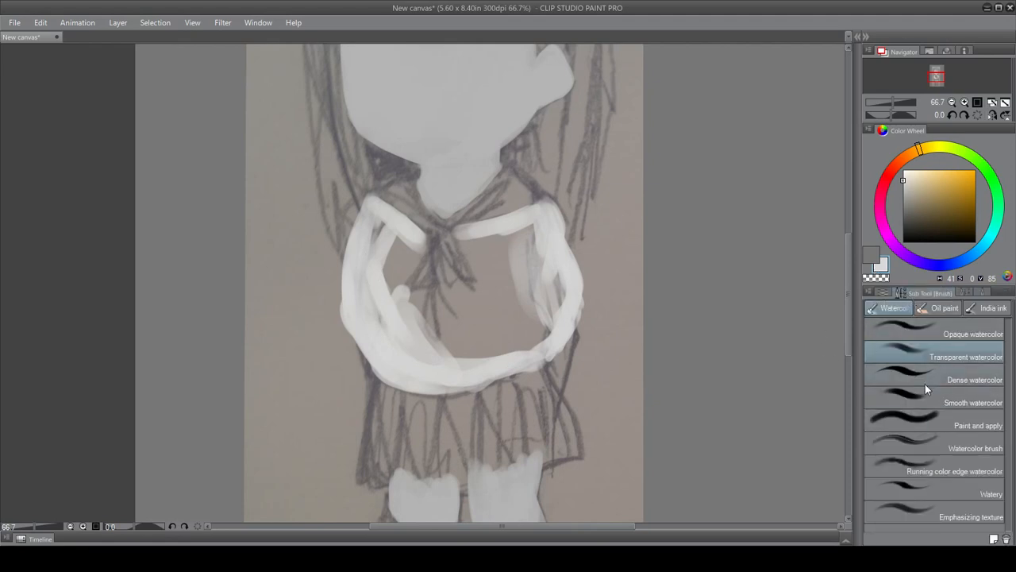
{"action": "left_click", "coordinate": [910, 328]}
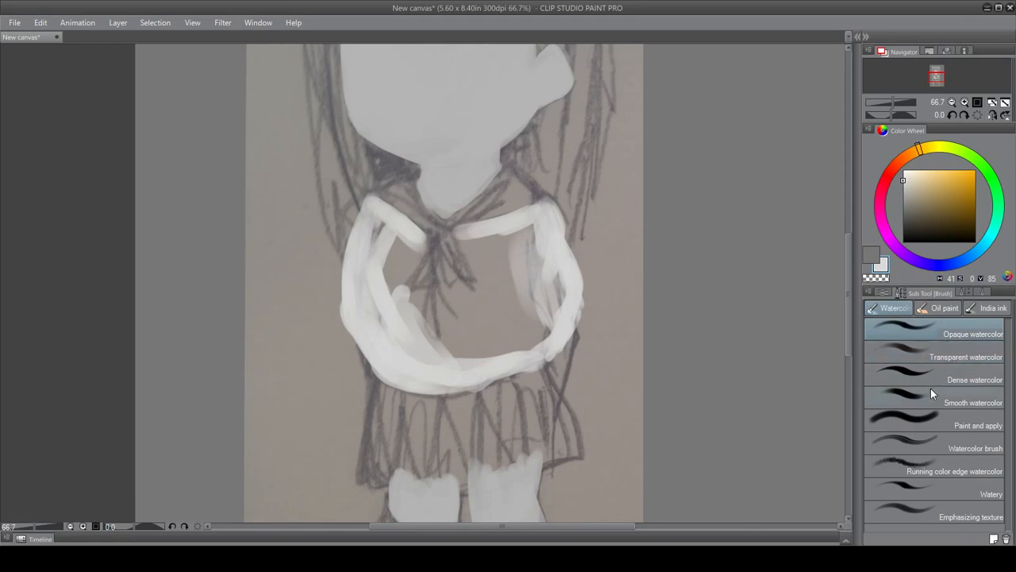
{"action": "left_click", "coordinate": [917, 382]}
{"action": "left_click", "coordinate": [919, 293]}
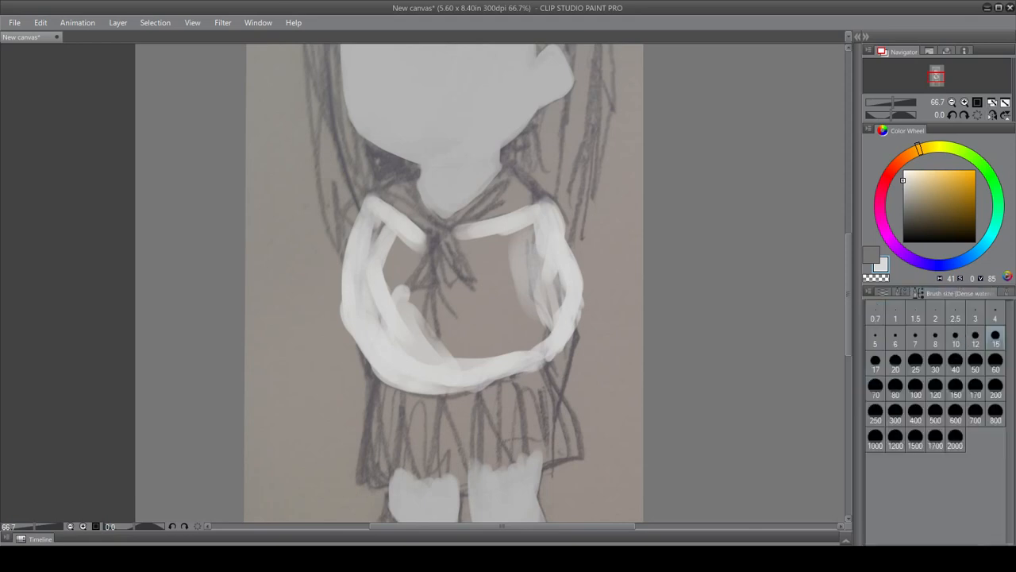
{"action": "left_click", "coordinate": [976, 361]}
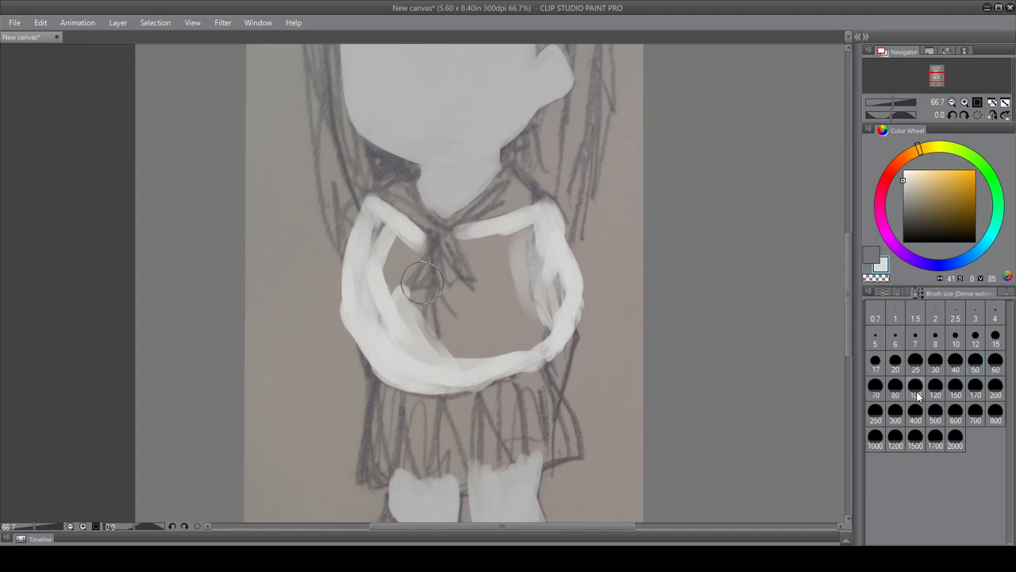
{"action": "mouse_move", "coordinate": [508, 252]}
{"action": "left_mouse_down"}
{"action": "mouse_move", "coordinate": [408, 299]}
{"action": "mouse_move", "coordinate": [390, 244]}
{"action": "mouse_move", "coordinate": [376, 272]}
{"action": "mouse_move", "coordinate": [382, 309]}
{"action": "mouse_move", "coordinate": [432, 330]}
{"action": "mouse_move", "coordinate": [459, 305]}
{"action": "mouse_move", "coordinate": [498, 331]}
{"action": "mouse_move", "coordinate": [543, 305]}
{"action": "mouse_move", "coordinate": [527, 227]}
{"action": "mouse_move", "coordinate": [462, 260]}
{"action": "mouse_move", "coordinate": [420, 254]}
{"action": "mouse_move", "coordinate": [503, 299]}
{"action": "mouse_move", "coordinate": [532, 228]}
{"action": "mouse_move", "coordinate": [552, 297]}
{"action": "mouse_move", "coordinate": [508, 333]}
{"action": "mouse_move", "coordinate": [465, 343]}
{"action": "mouse_move", "coordinate": [411, 236]}
{"action": "left_mouse_up"}
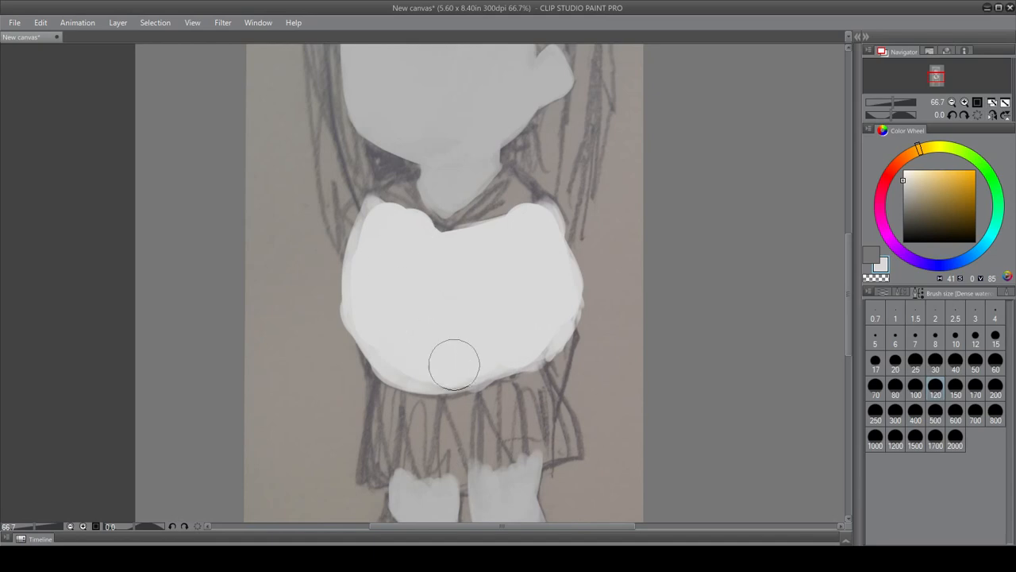
- Switch to the main colour and darken it to a grey with value 42
{"action": "mouse_move", "coordinate": [847, 288]}
{"action": "left_mouse_down"}
{"action": "mouse_move", "coordinate": [845, 262]}
{"action": "mouse_move", "coordinate": [847, 288]}
{"action": "left_mouse_up"}
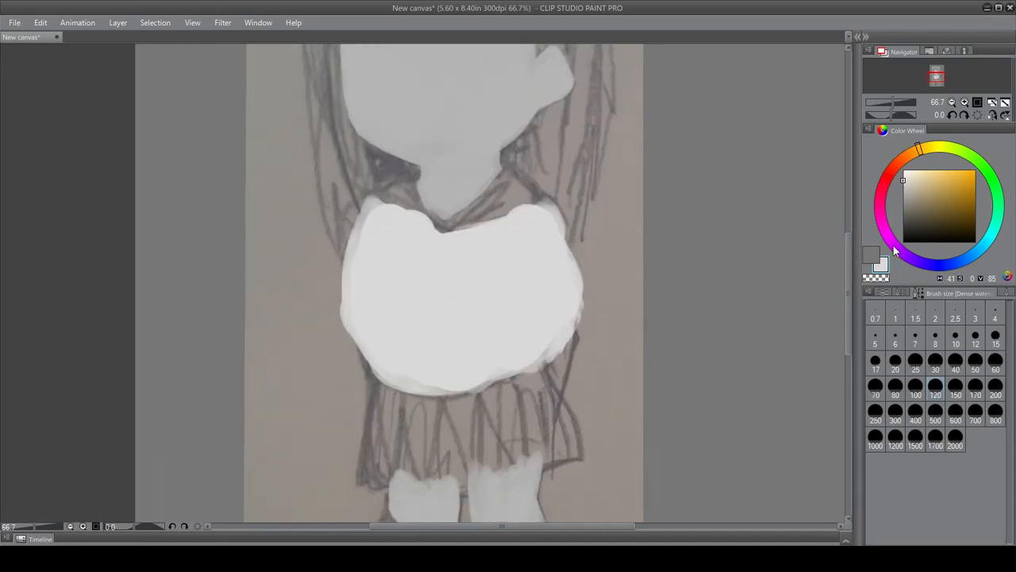
{"action": "left_click", "coordinate": [871, 254]}
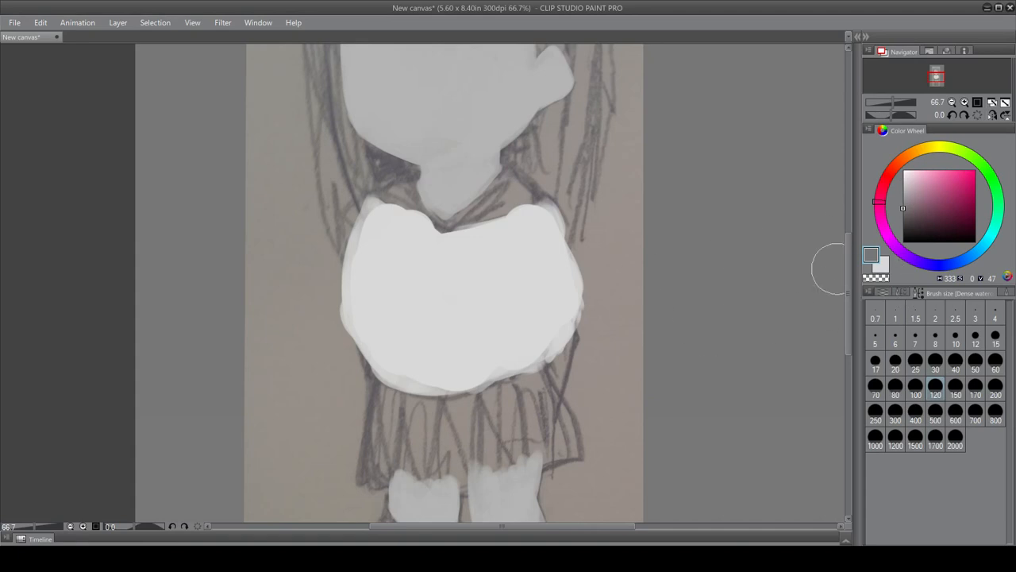
{"action": "left_click_drag", "start_coordinate": [898, 212], "coordinate": [902, 212]}
- Rename Layer 1 as shirt and Layer 2 as skirt, and place the skirt layer directly below the shirt layer
{"action": "left_click", "coordinate": [883, 292]}
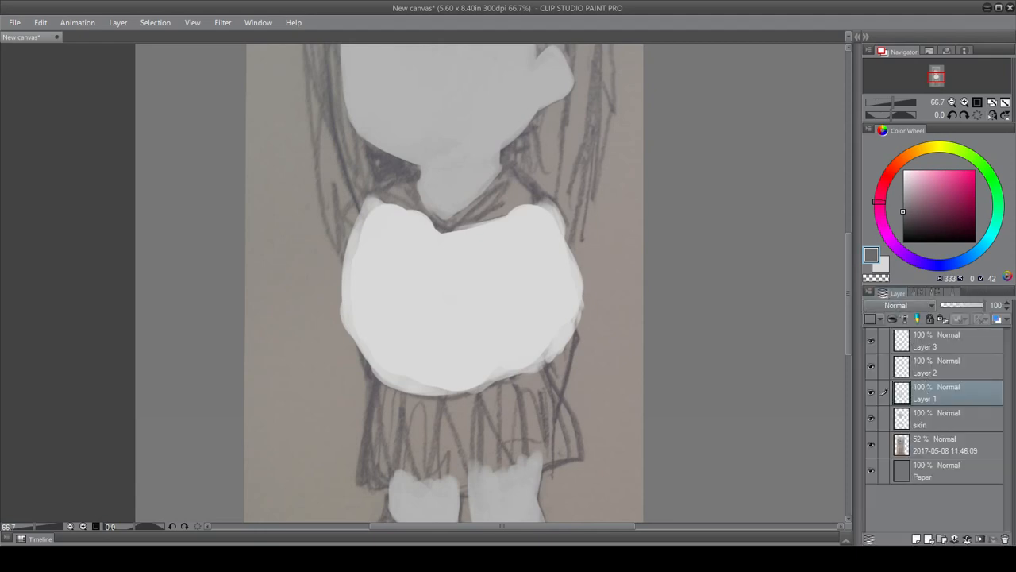
{"action": "left_click", "coordinate": [924, 378]}
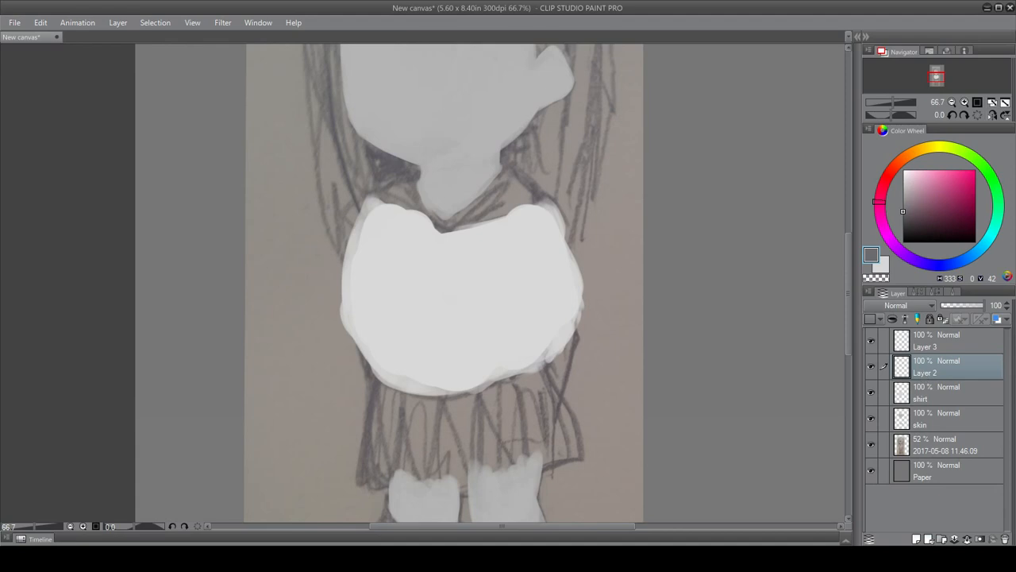
{"action": "type", "text": "skirt"}
{"action": "key", "text": "Return"}
{"action": "mouse_move", "coordinate": [931, 384]}
{"action": "left_mouse_down"}
{"action": "mouse_move", "coordinate": [927, 402]}
{"action": "mouse_move", "coordinate": [923, 373]}
{"action": "mouse_move", "coordinate": [926, 401]}
{"action": "left_mouse_up"}
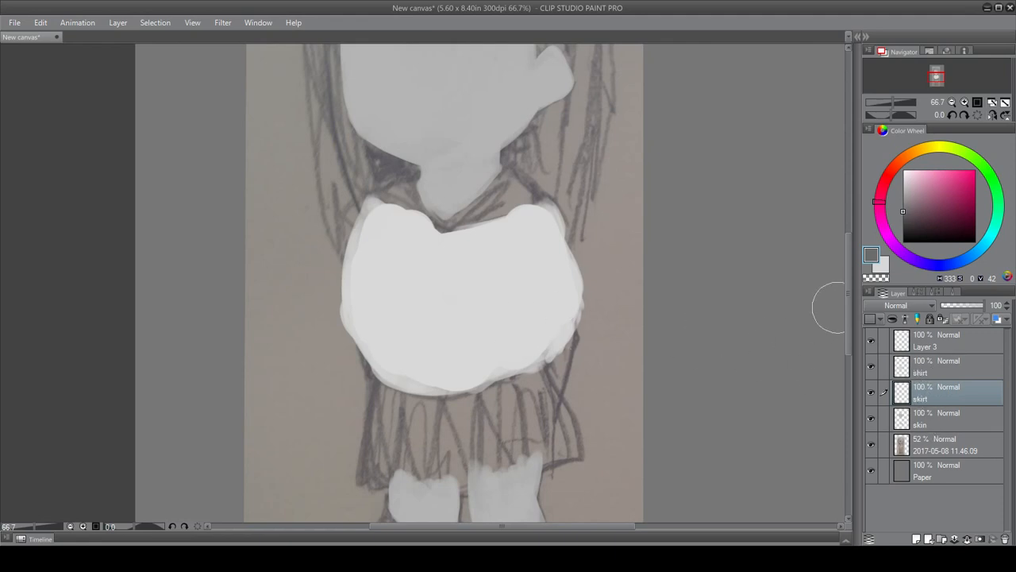
{"action": "scroll", "coordinate": [848, 307], "scroll_direction": "down", "scroll_amount": 2}
{"action": "left_click", "coordinate": [944, 371]}
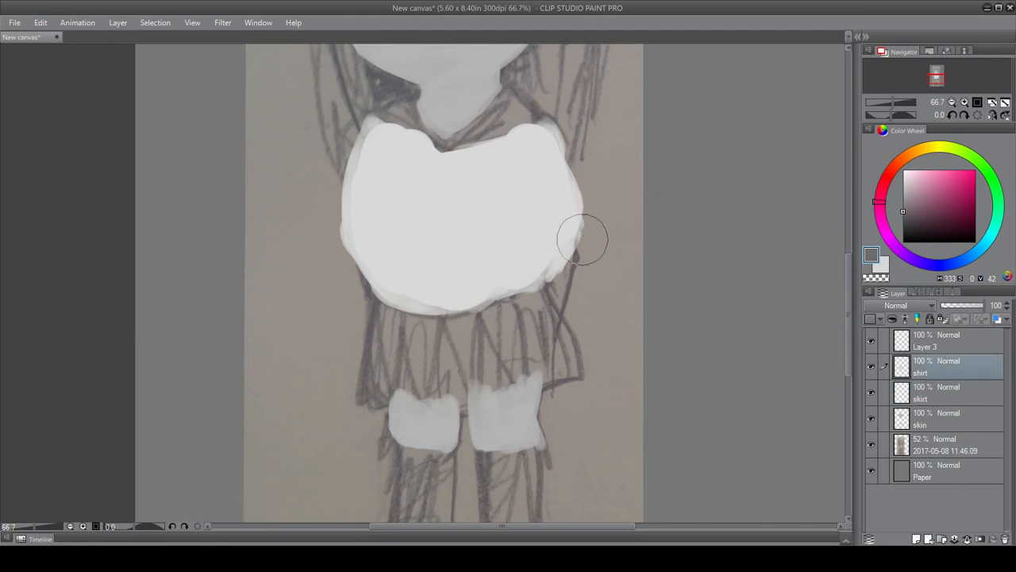
{"action": "mouse_move", "coordinate": [607, 213]}
{"action": "left_mouse_down"}
{"action": "mouse_move", "coordinate": [583, 224]}
{"action": "mouse_move", "coordinate": [495, 302]}
{"action": "mouse_move", "coordinate": [476, 346]}
{"action": "mouse_move", "coordinate": [639, 367]}
{"action": "left_mouse_up"}
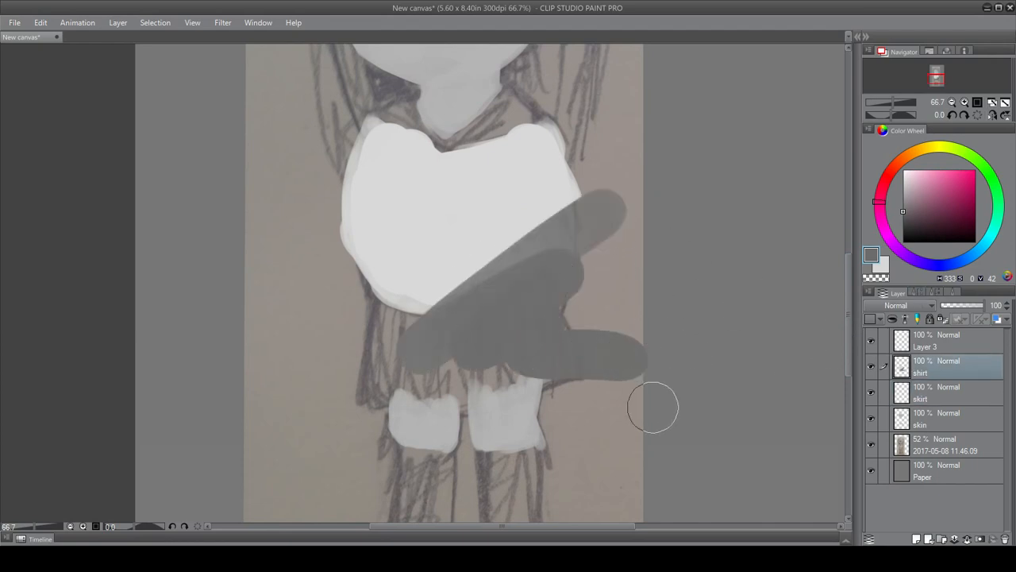
{"action": "key", "text": "ctrl+z"}
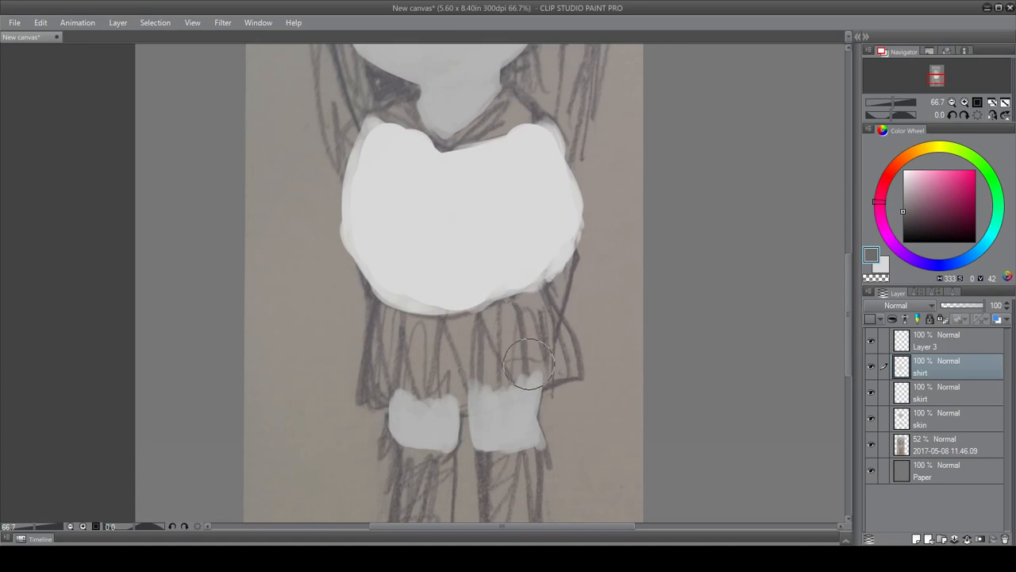
- Paint a dark grey band across the skirt's hem on the skirt layer and move that layer below the skin layer
{"action": "left_click", "coordinate": [938, 396]}
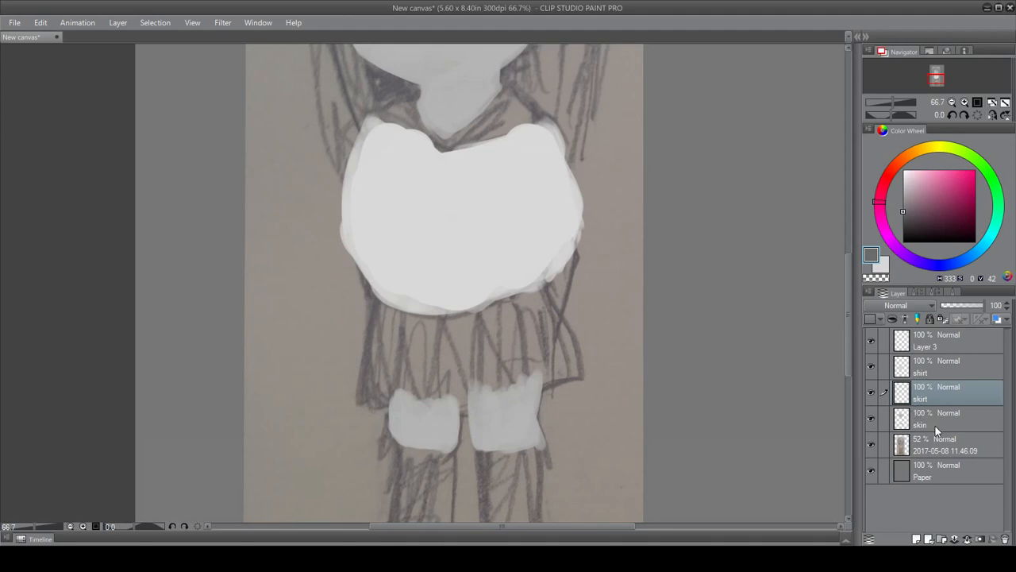
{"action": "mouse_move", "coordinate": [848, 282]}
{"action": "left_mouse_down"}
{"action": "mouse_move", "coordinate": [843, 236]}
{"action": "mouse_move", "coordinate": [845, 335]}
{"action": "left_mouse_up"}
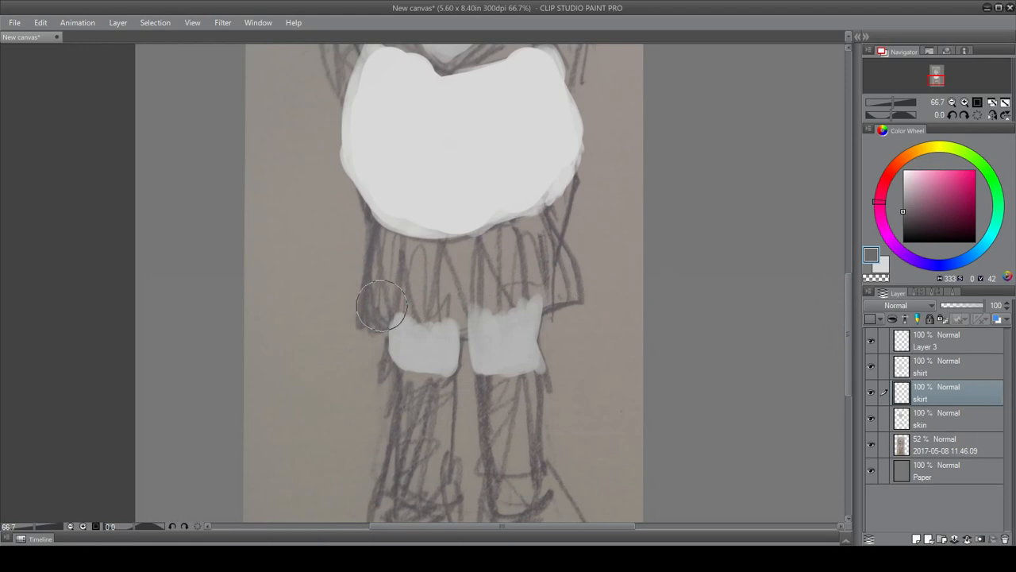
{"action": "left_click_drag", "start_coordinate": [375, 316], "coordinate": [616, 285]}
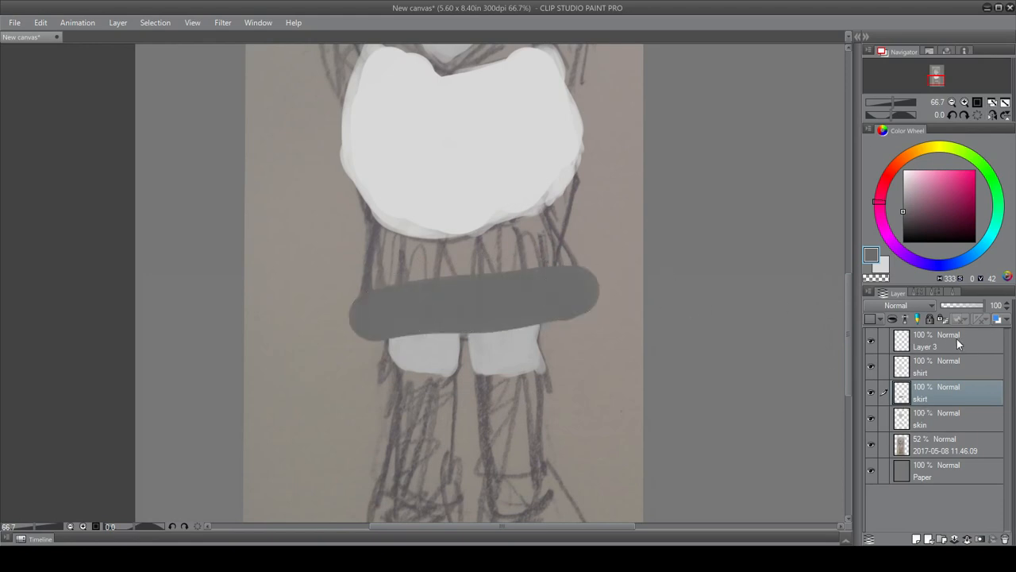
{"action": "left_click_drag", "start_coordinate": [903, 365], "coordinate": [925, 429]}
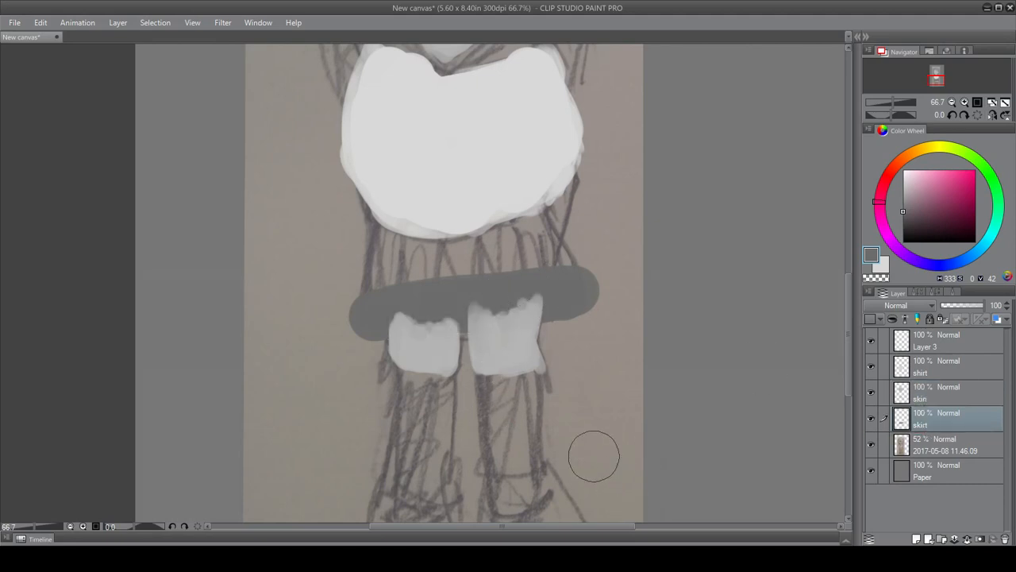
- Undo the skirt layer's move below the skin layer and the dark hem band, and set the brush size to 30
{"action": "key", "text": "ctrl+z"}
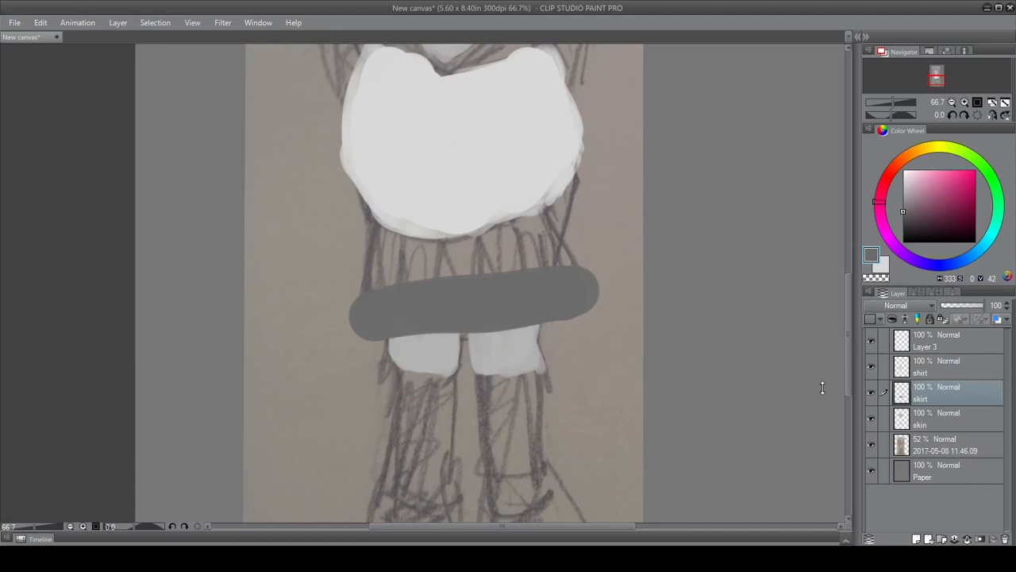
{"action": "left_click", "coordinate": [939, 292]}
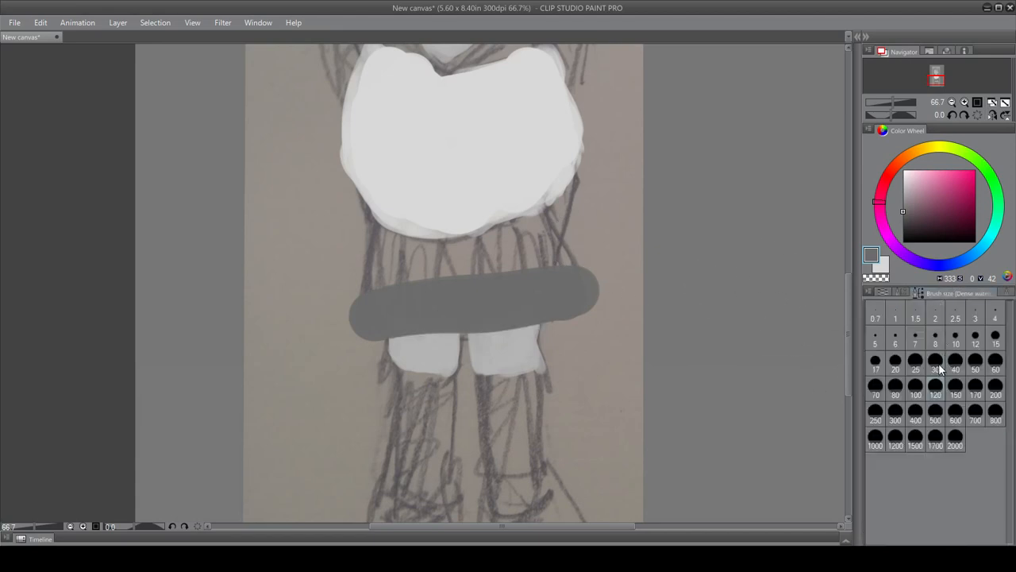
{"action": "left_click", "coordinate": [937, 365]}
{"action": "left_click_drag", "start_coordinate": [548, 207], "coordinate": [576, 263]}
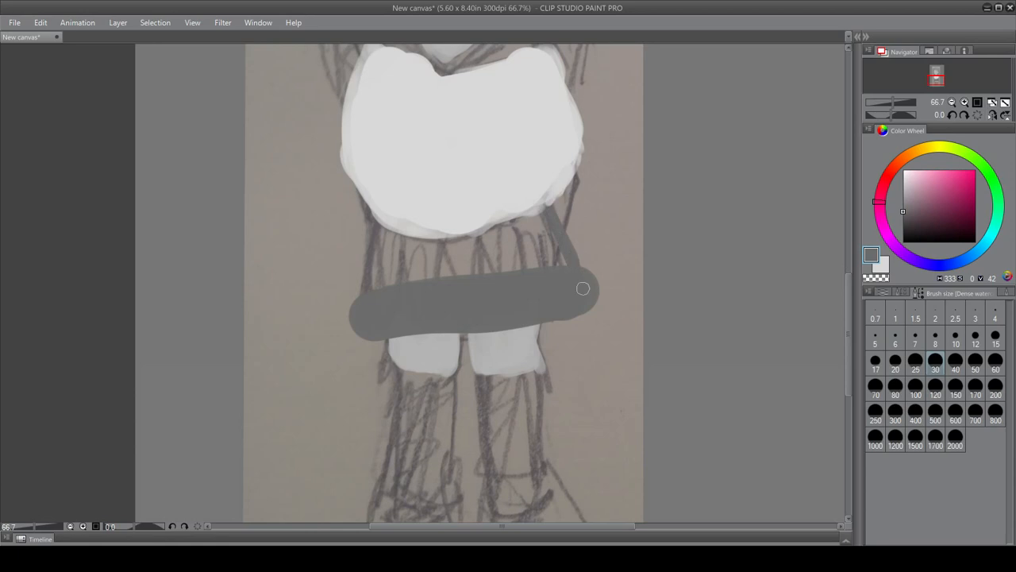
{"action": "key", "text": "ctrl+z"}
{"action": "key", "text": "ctrl+z"}
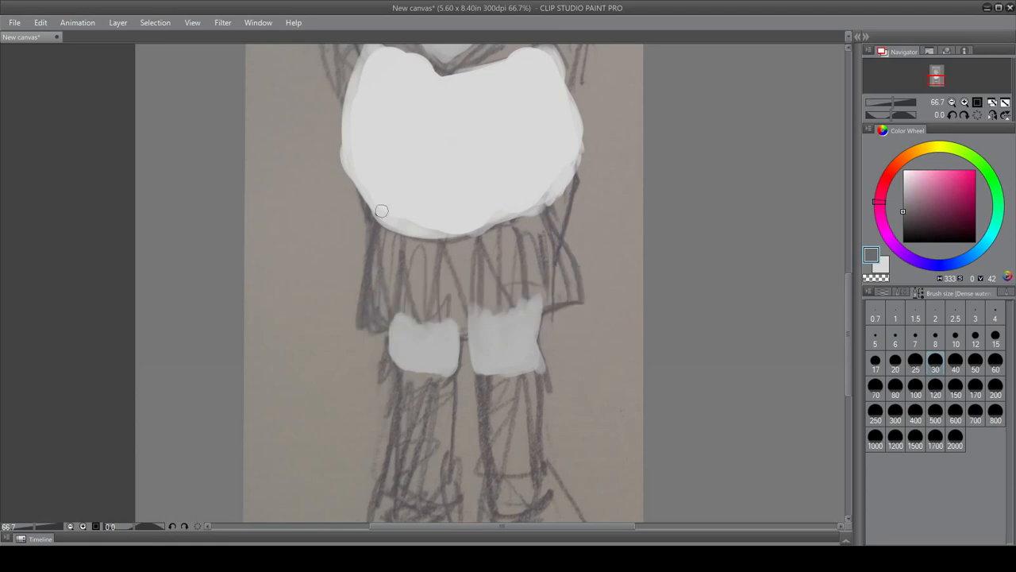
- Outline the skirt's sides and hem in dark grey on the skirt layer with the size 30 brush
{"action": "mouse_move", "coordinate": [381, 211]}
{"action": "left_mouse_down"}
{"action": "mouse_move", "coordinate": [345, 310]}
{"action": "mouse_move", "coordinate": [366, 324]}
{"action": "mouse_move", "coordinate": [453, 325]}
{"action": "mouse_move", "coordinate": [570, 300]}
{"action": "left_mouse_up"}
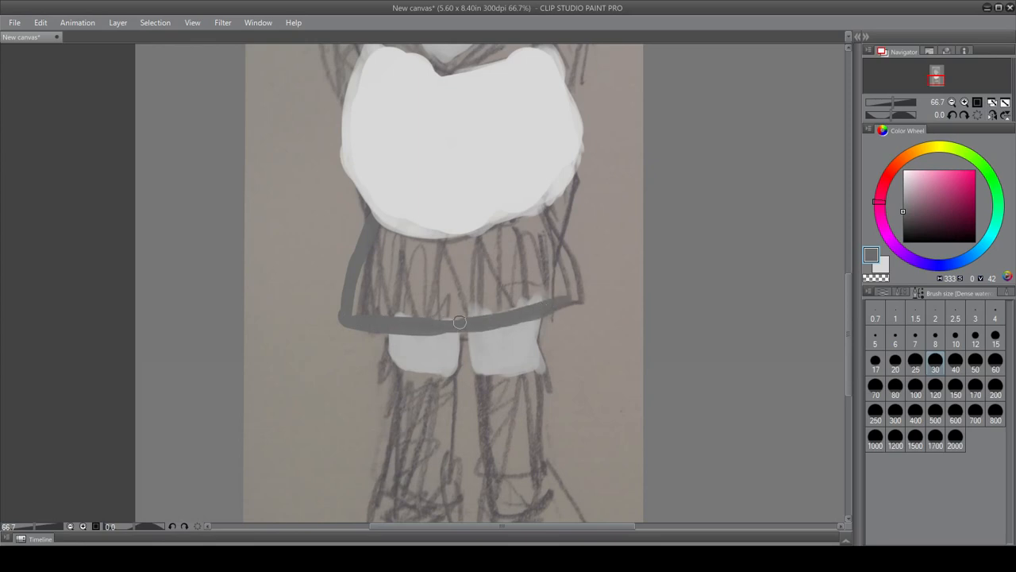
{"action": "left_click_drag", "start_coordinate": [420, 323], "coordinate": [579, 302]}
{"action": "mouse_move", "coordinate": [549, 214]}
{"action": "left_mouse_down"}
{"action": "mouse_move", "coordinate": [577, 258]}
{"action": "mouse_move", "coordinate": [568, 304]}
{"action": "left_mouse_up"}
{"action": "mouse_move", "coordinate": [579, 268]}
{"action": "left_mouse_down"}
{"action": "mouse_move", "coordinate": [576, 291]}
{"action": "mouse_move", "coordinate": [510, 298]}
{"action": "left_mouse_up"}
- Fill the skirt's interior in dark grey at brush size 120 and refine its hem corner on the right at size 25
{"action": "left_click", "coordinate": [955, 385]}
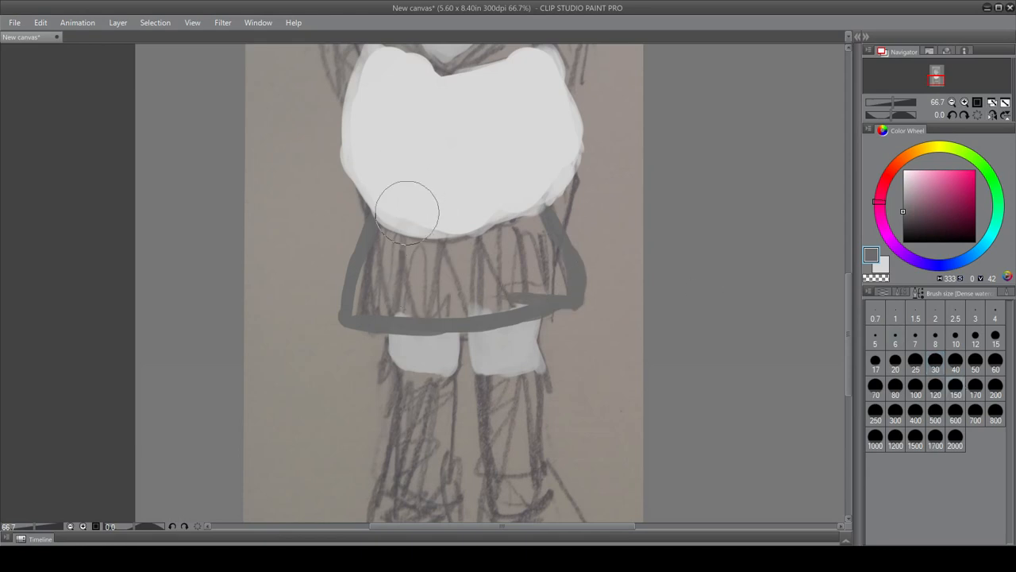
{"action": "mouse_move", "coordinate": [393, 236]}
{"action": "left_mouse_down"}
{"action": "mouse_move", "coordinate": [420, 241]}
{"action": "mouse_move", "coordinate": [545, 252]}
{"action": "mouse_move", "coordinate": [379, 267]}
{"action": "mouse_move", "coordinate": [398, 242]}
{"action": "mouse_move", "coordinate": [366, 299]}
{"action": "mouse_move", "coordinate": [524, 295]}
{"action": "mouse_move", "coordinate": [505, 299]}
{"action": "mouse_move", "coordinate": [548, 288]}
{"action": "mouse_move", "coordinate": [529, 238]}
{"action": "mouse_move", "coordinate": [543, 274]}
{"action": "mouse_move", "coordinate": [507, 237]}
{"action": "mouse_move", "coordinate": [443, 261]}
{"action": "mouse_move", "coordinate": [485, 264]}
{"action": "left_mouse_up"}
{"action": "key", "text": "ctrl+z"}
{"action": "left_click", "coordinate": [934, 392]}
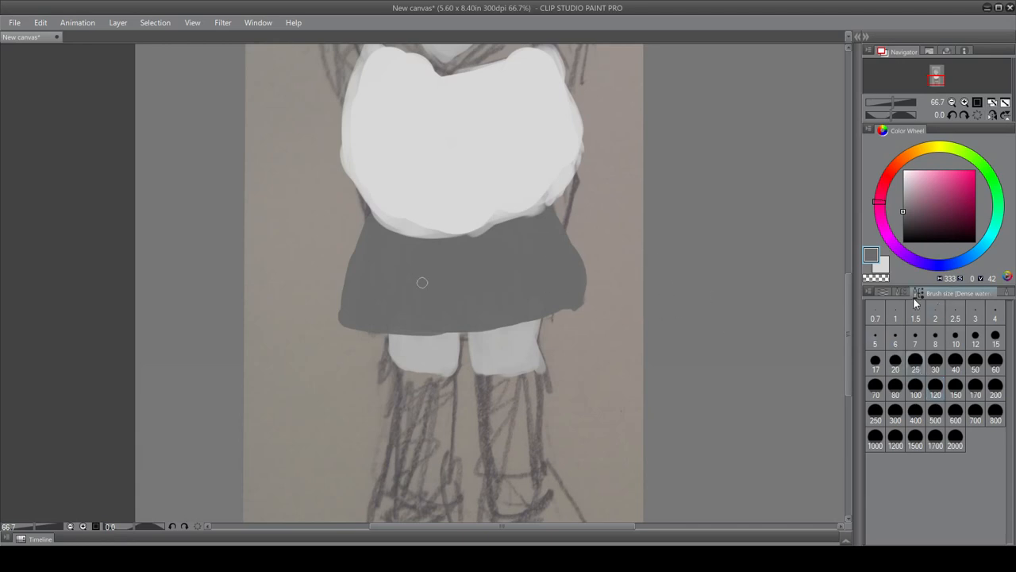
{"action": "left_click_drag", "start_coordinate": [571, 295], "coordinate": [517, 318]}
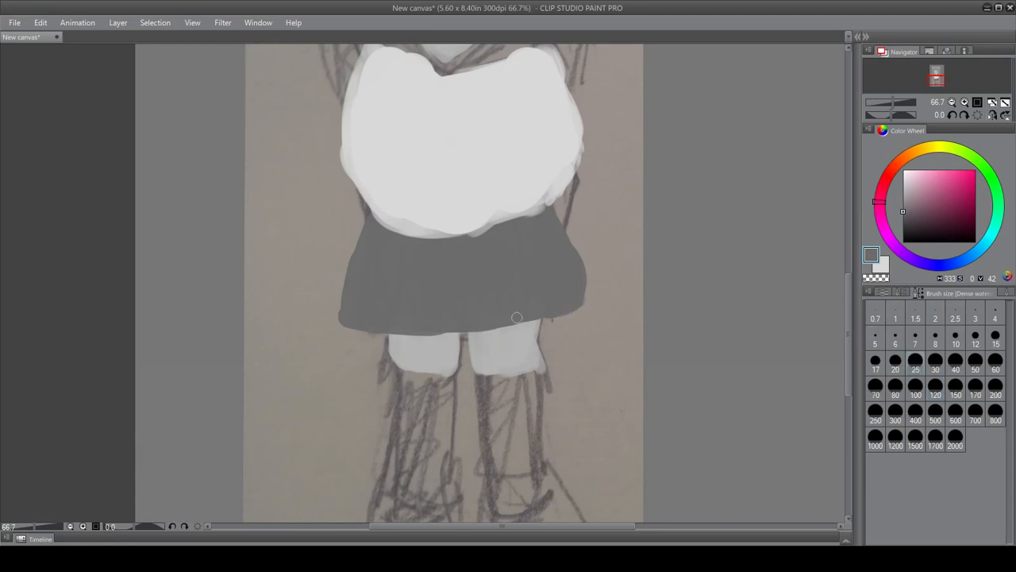
{"action": "left_click_drag", "start_coordinate": [584, 303], "coordinate": [584, 287]}
- Outline the sock on the right-hand leg in dark grey along its sides and top edge with the size 25 brush
{"action": "mouse_move", "coordinate": [847, 296]}
{"action": "left_mouse_down"}
{"action": "mouse_move", "coordinate": [851, 278]}
{"action": "mouse_move", "coordinate": [848, 328]}
{"action": "mouse_move", "coordinate": [865, 226]}
{"action": "mouse_move", "coordinate": [835, 313]}
{"action": "mouse_move", "coordinate": [838, 295]}
{"action": "left_mouse_up"}
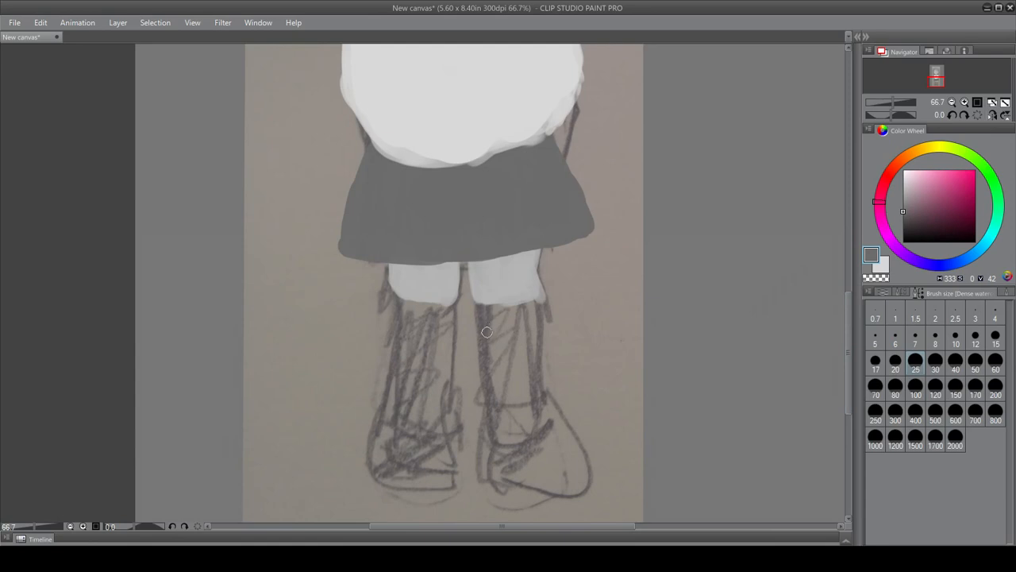
{"action": "mouse_move", "coordinate": [488, 311]}
{"action": "left_mouse_down"}
{"action": "mouse_move", "coordinate": [480, 349]}
{"action": "mouse_move", "coordinate": [474, 294]}
{"action": "mouse_move", "coordinate": [485, 413]}
{"action": "left_mouse_up"}
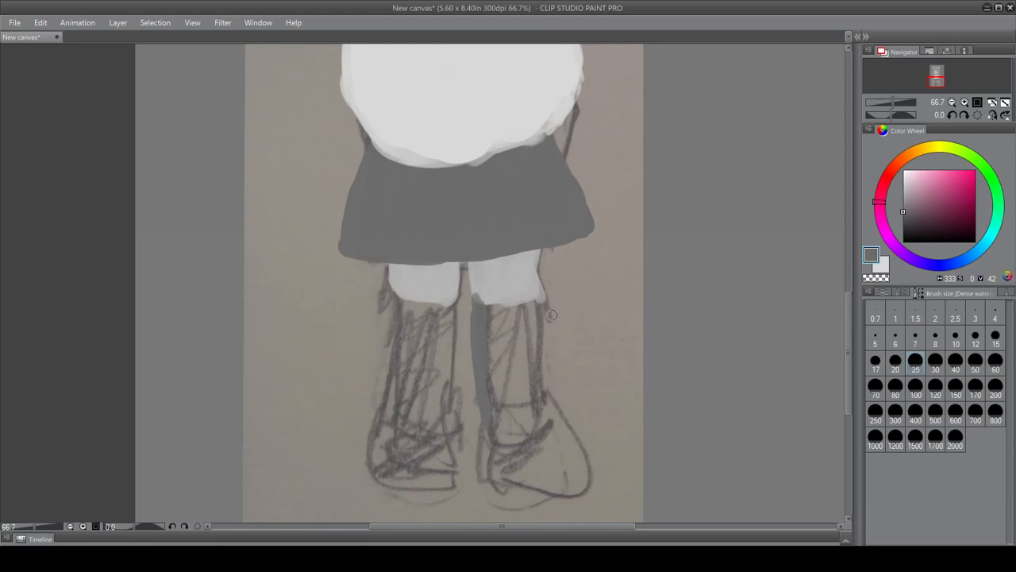
{"action": "left_click_drag", "start_coordinate": [551, 315], "coordinate": [536, 299]}
{"action": "key", "text": "ctrl+z"}
{"action": "mouse_move", "coordinate": [489, 303]}
{"action": "left_mouse_down"}
{"action": "mouse_move", "coordinate": [523, 303]}
{"action": "mouse_move", "coordinate": [474, 303]}
{"action": "mouse_move", "coordinate": [542, 295]}
{"action": "mouse_move", "coordinate": [549, 428]}
{"action": "left_mouse_up"}
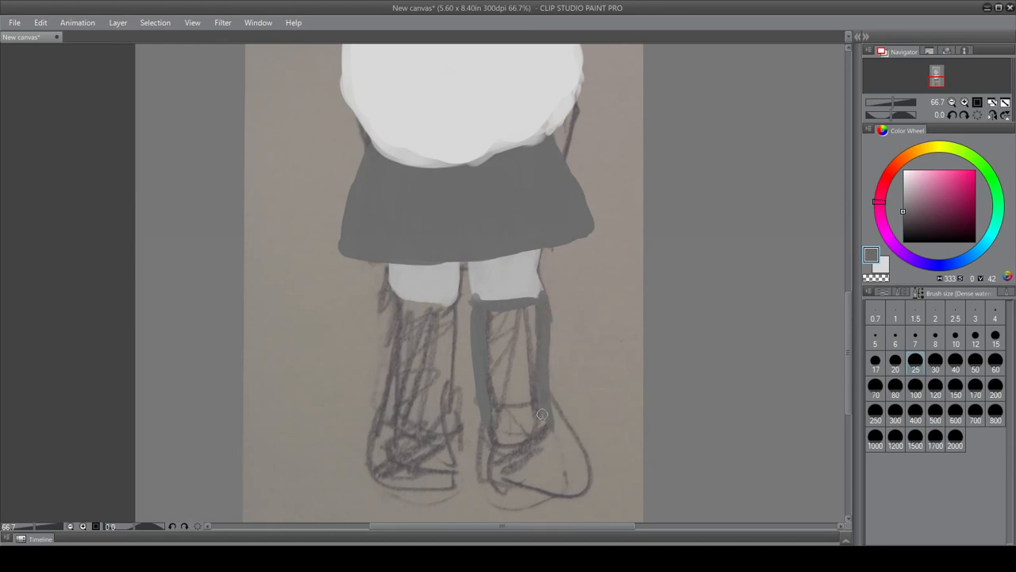
- Outline the sock on the left-hand leg and fill both socks in dark grey down to the shoes, finishing at brush size 40
{"action": "mouse_move", "coordinate": [395, 285]}
{"action": "left_mouse_down"}
{"action": "mouse_move", "coordinate": [394, 345]}
{"action": "mouse_move", "coordinate": [407, 302]}
{"action": "mouse_move", "coordinate": [398, 288]}
{"action": "mouse_move", "coordinate": [449, 303]}
{"action": "mouse_move", "coordinate": [433, 436]}
{"action": "left_mouse_up"}
{"action": "mouse_move", "coordinate": [400, 332]}
{"action": "left_mouse_down"}
{"action": "mouse_move", "coordinate": [401, 379]}
{"action": "mouse_move", "coordinate": [392, 314]}
{"action": "mouse_move", "coordinate": [393, 407]}
{"action": "mouse_move", "coordinate": [396, 306]}
{"action": "mouse_move", "coordinate": [405, 373]}
{"action": "mouse_move", "coordinate": [404, 313]}
{"action": "mouse_move", "coordinate": [482, 326]}
{"action": "mouse_move", "coordinate": [443, 290]}
{"action": "mouse_move", "coordinate": [409, 296]}
{"action": "mouse_move", "coordinate": [435, 390]}
{"action": "mouse_move", "coordinate": [419, 392]}
{"action": "mouse_move", "coordinate": [420, 342]}
{"action": "mouse_move", "coordinate": [410, 368]}
{"action": "mouse_move", "coordinate": [405, 310]}
{"action": "mouse_move", "coordinate": [508, 328]}
{"action": "mouse_move", "coordinate": [491, 319]}
{"action": "mouse_move", "coordinate": [519, 318]}
{"action": "mouse_move", "coordinate": [501, 337]}
{"action": "mouse_move", "coordinate": [495, 420]}
{"action": "mouse_move", "coordinate": [516, 418]}
{"action": "mouse_move", "coordinate": [531, 388]}
{"action": "mouse_move", "coordinate": [530, 418]}
{"action": "left_mouse_up"}
{"action": "left_click", "coordinate": [956, 361]}
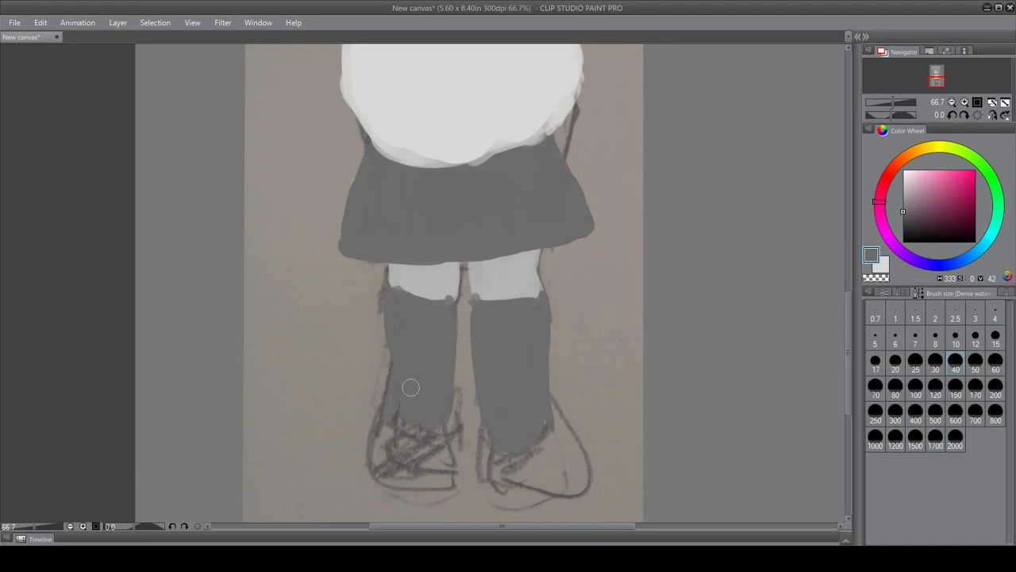
{"action": "mouse_move", "coordinate": [410, 408]}
{"action": "left_mouse_down"}
{"action": "mouse_move", "coordinate": [402, 431]}
{"action": "mouse_move", "coordinate": [416, 431]}
{"action": "left_mouse_up"}
{"action": "left_click_drag", "start_coordinate": [496, 435], "coordinate": [489, 459]}
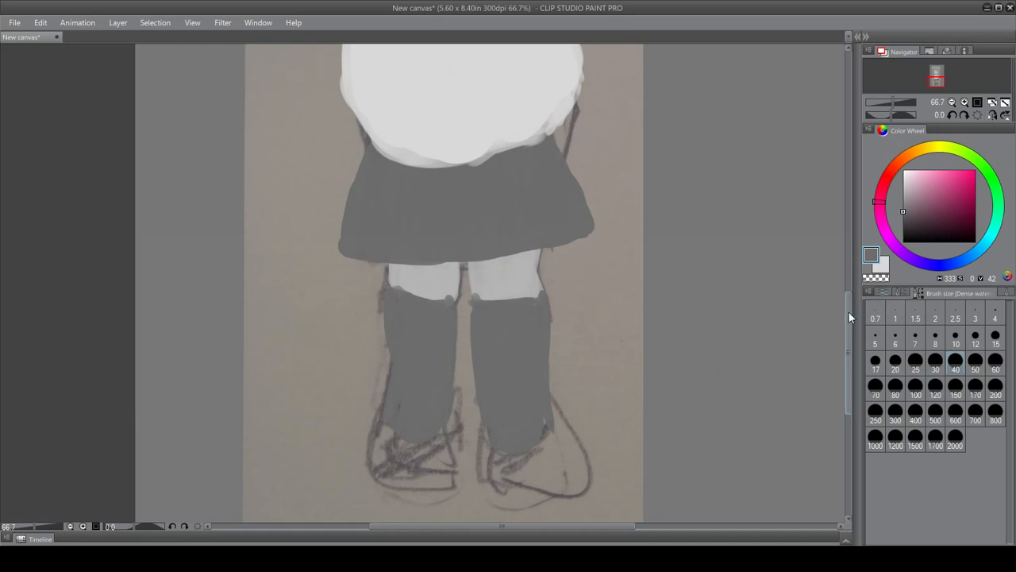
{"action": "left_click_drag", "start_coordinate": [853, 317], "coordinate": [855, 205]}
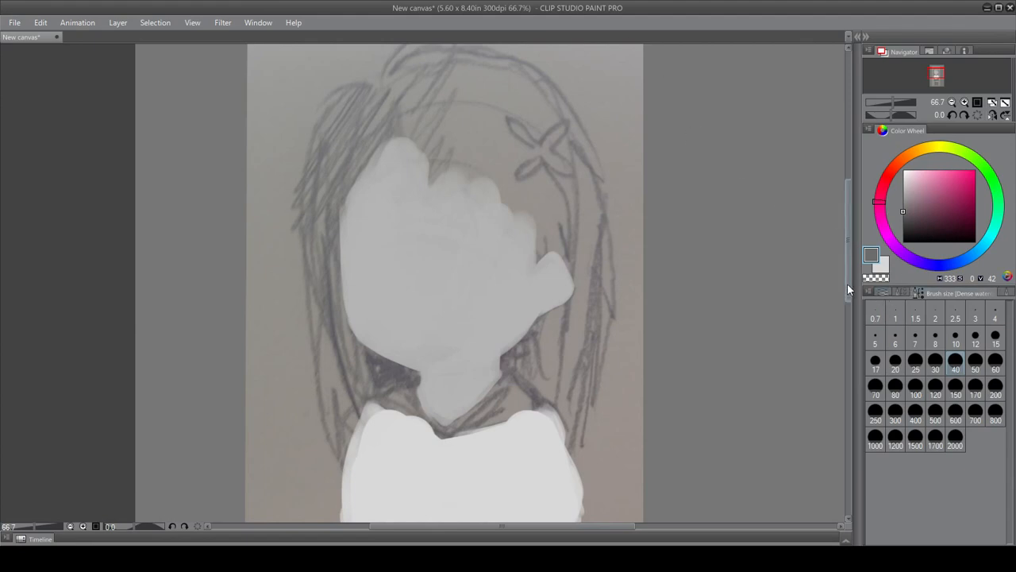
{"action": "left_click_drag", "start_coordinate": [847, 284], "coordinate": [842, 268]}
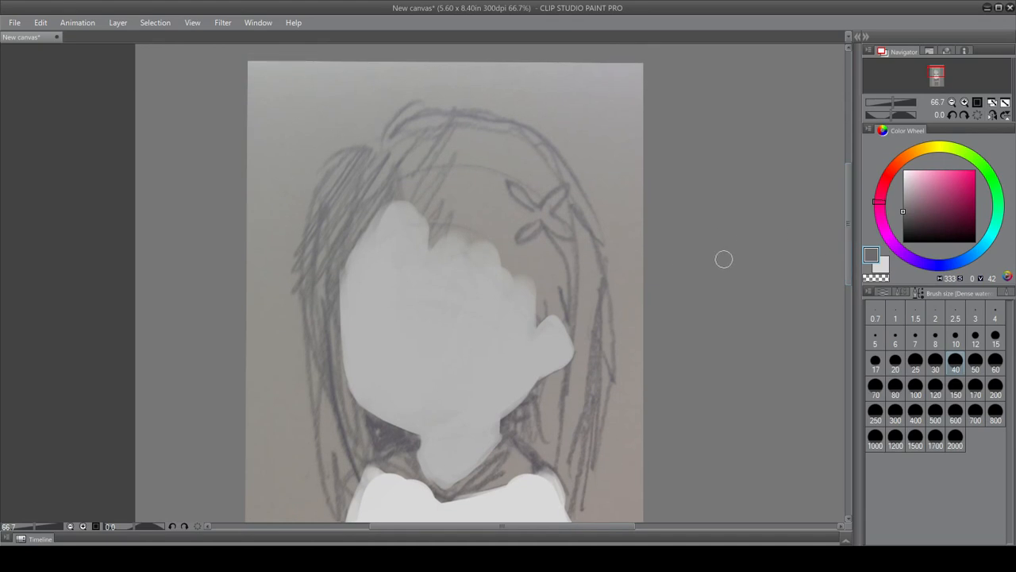
{"action": "left_click", "coordinate": [884, 293]}
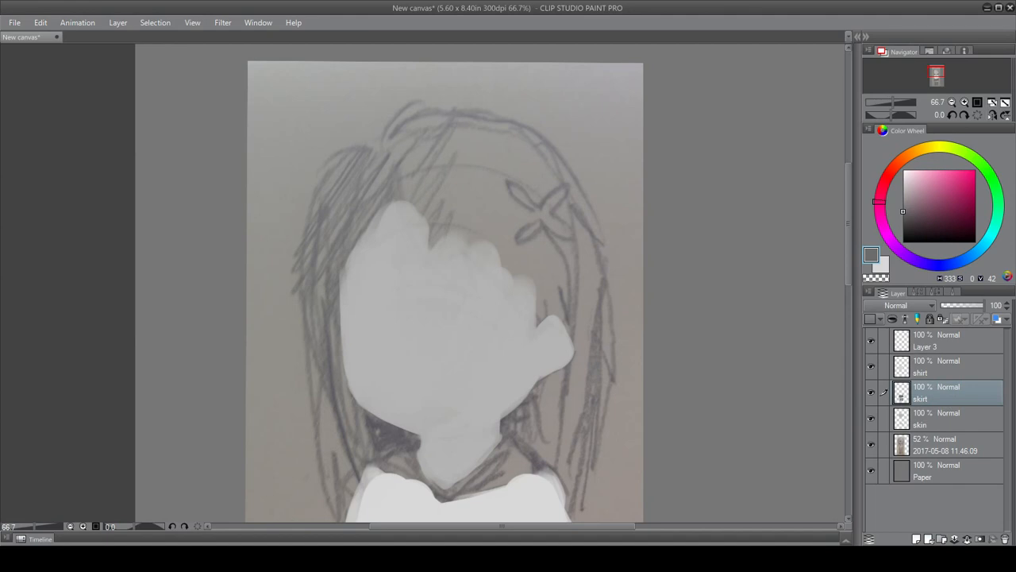
{"action": "left_click", "coordinate": [960, 293]}
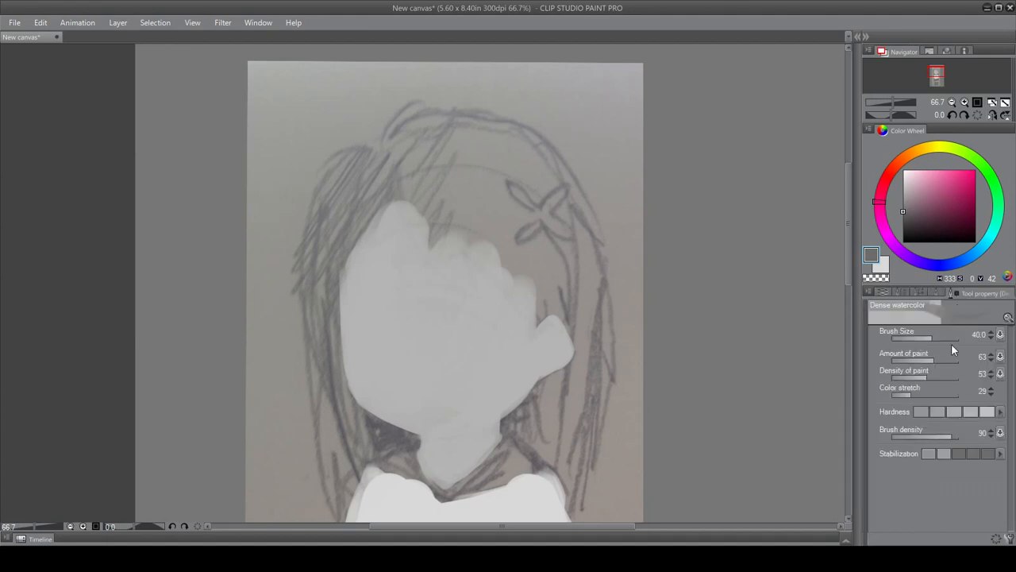
{"action": "left_click", "coordinate": [935, 293]}
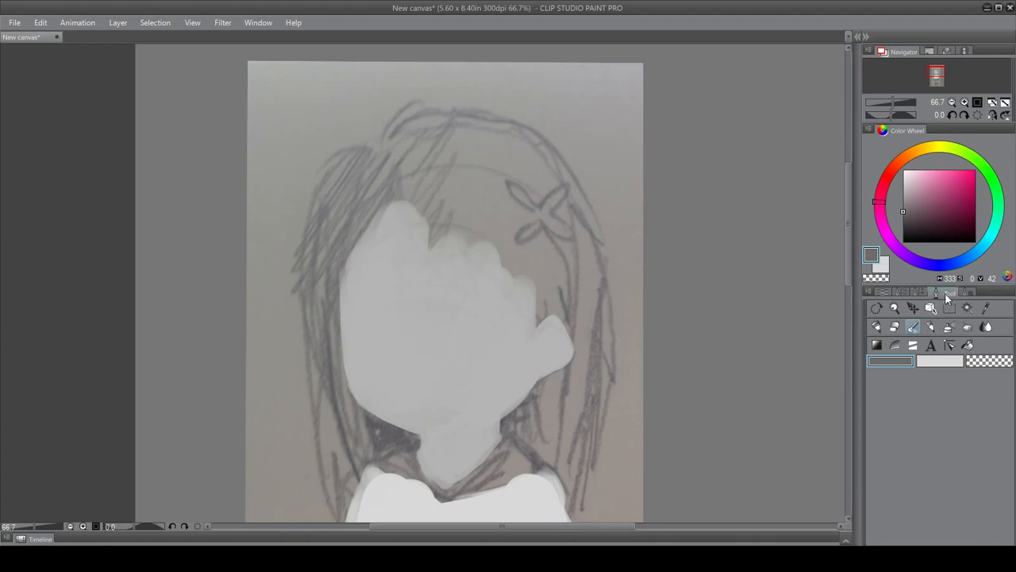
- Scribble a light grey patch with a curved arrow pointing to it beside the head sketch, using the secondary colour at brush size 10
{"action": "left_click", "coordinate": [920, 293]}
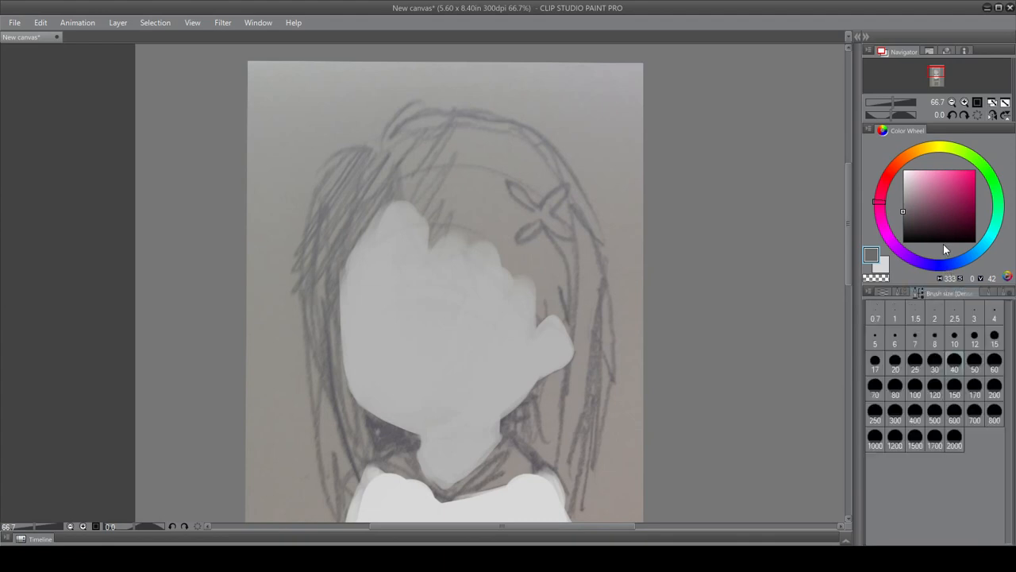
{"action": "left_click", "coordinate": [954, 339]}
{"action": "left_click_drag", "start_coordinate": [850, 226], "coordinate": [846, 196]}
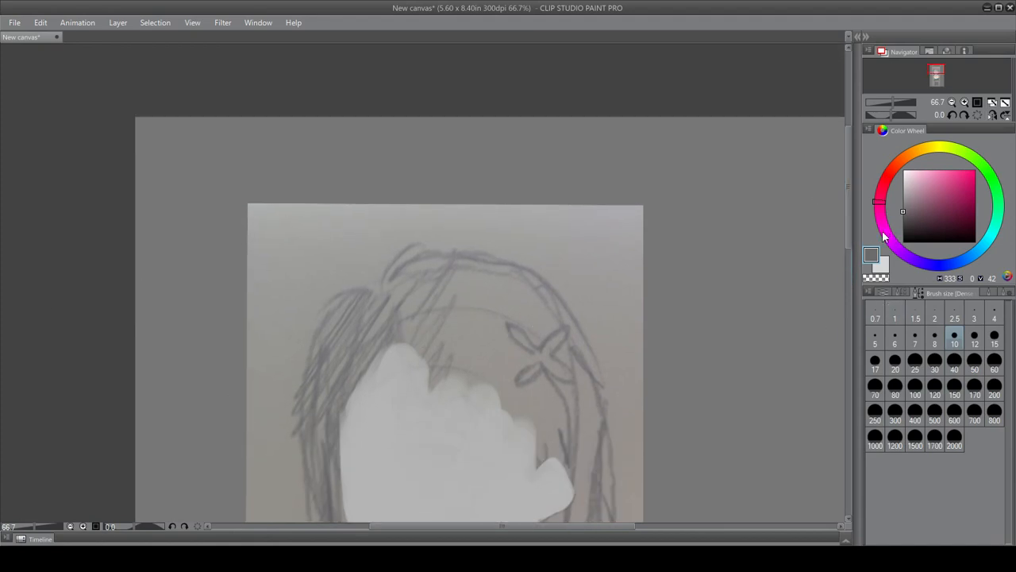
{"action": "mouse_move", "coordinate": [851, 232]}
{"action": "left_mouse_down"}
{"action": "mouse_move", "coordinate": [855, 280]}
{"action": "mouse_move", "coordinate": [856, 245]}
{"action": "left_mouse_up"}
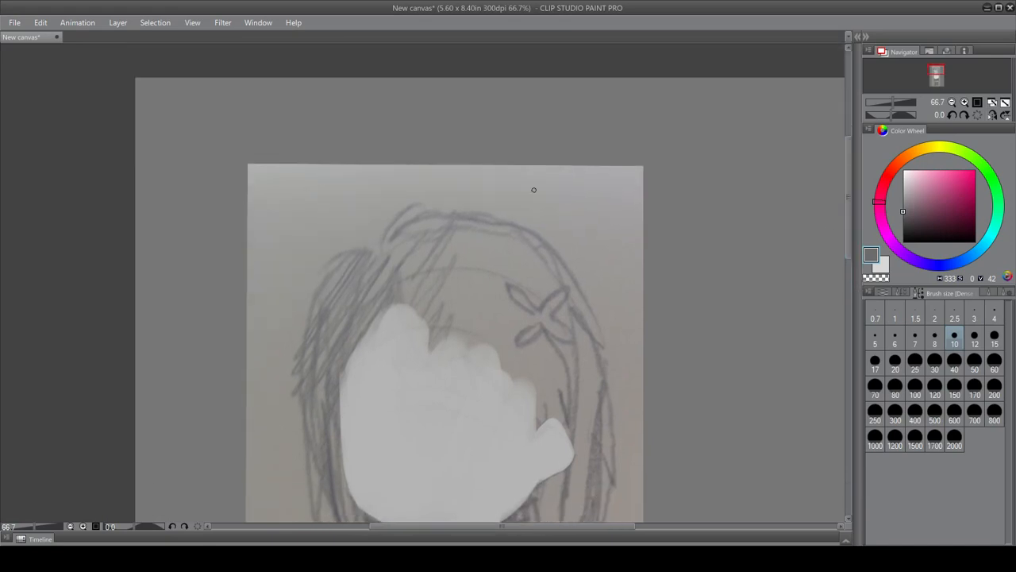
{"action": "left_click", "coordinate": [886, 264]}
{"action": "mouse_move", "coordinate": [703, 191]}
{"action": "left_mouse_down"}
{"action": "mouse_move", "coordinate": [678, 230]}
{"action": "mouse_move", "coordinate": [723, 200]}
{"action": "mouse_move", "coordinate": [708, 224]}
{"action": "mouse_move", "coordinate": [679, 238]}
{"action": "mouse_move", "coordinate": [704, 208]}
{"action": "left_mouse_up"}
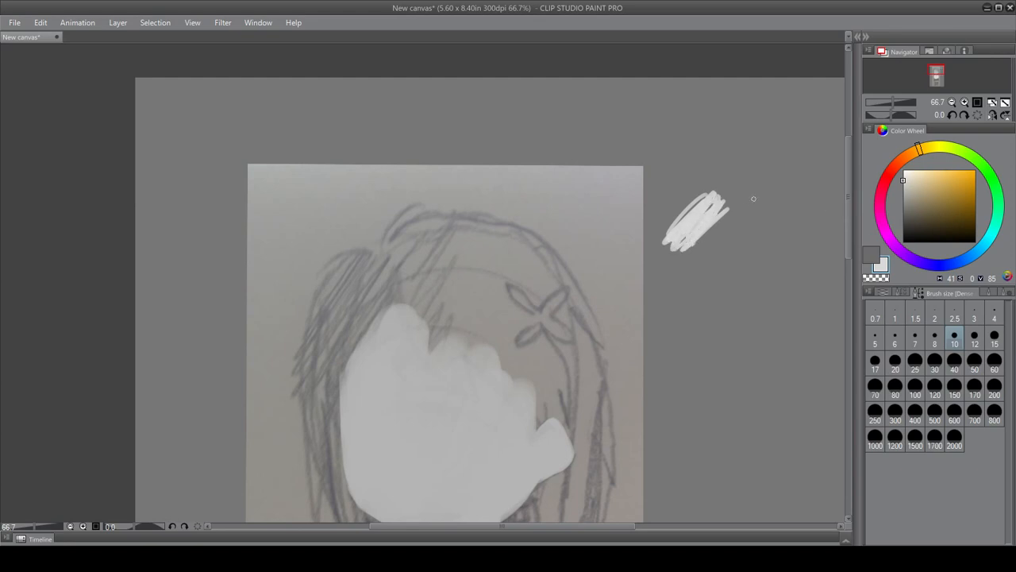
{"action": "mouse_move", "coordinate": [776, 311]}
{"action": "left_mouse_down"}
{"action": "mouse_move", "coordinate": [783, 280]}
{"action": "mouse_move", "coordinate": [738, 266]}
{"action": "left_mouse_up"}
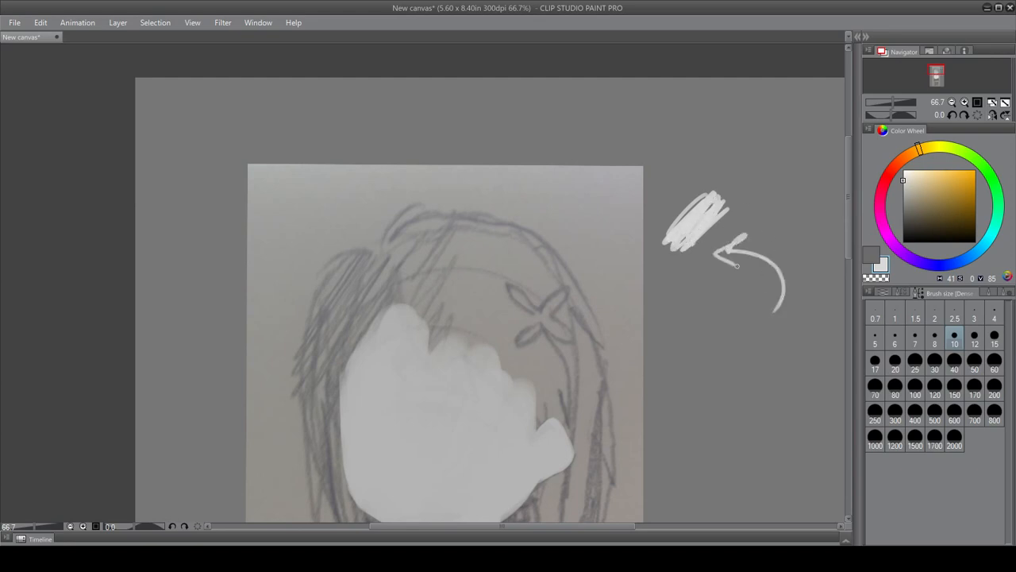
- Hand-letter the note "Visual interest" in light grey beneath the arrow beside the sketch
{"action": "left_click_drag", "start_coordinate": [682, 369], "coordinate": [740, 387]}
{"action": "left_click_drag", "start_coordinate": [755, 373], "coordinate": [796, 384]}
{"action": "mouse_move", "coordinate": [797, 385]}
{"action": "left_mouse_down"}
{"action": "mouse_move", "coordinate": [815, 348]}
{"action": "mouse_move", "coordinate": [833, 380]}
{"action": "left_mouse_up"}
{"action": "mouse_move", "coordinate": [729, 442]}
{"action": "left_mouse_down"}
{"action": "mouse_move", "coordinate": [756, 421]}
{"action": "mouse_move", "coordinate": [800, 427]}
{"action": "mouse_move", "coordinate": [836, 407]}
{"action": "left_mouse_up"}
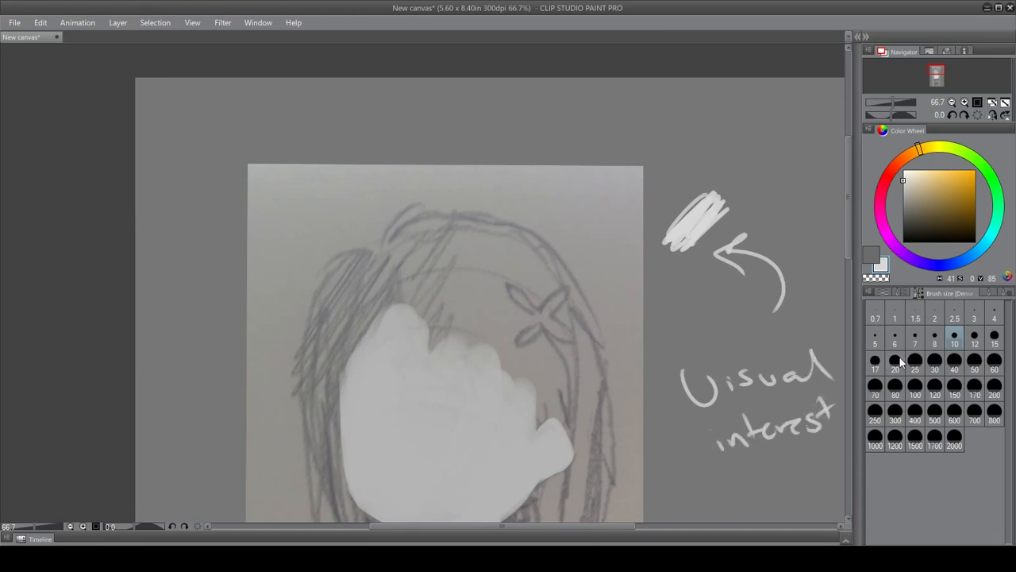
- Erase the light grey patch, arrow and "Visual interest" lettering with the Soft eraser
{"action": "left_click", "coordinate": [900, 293]}
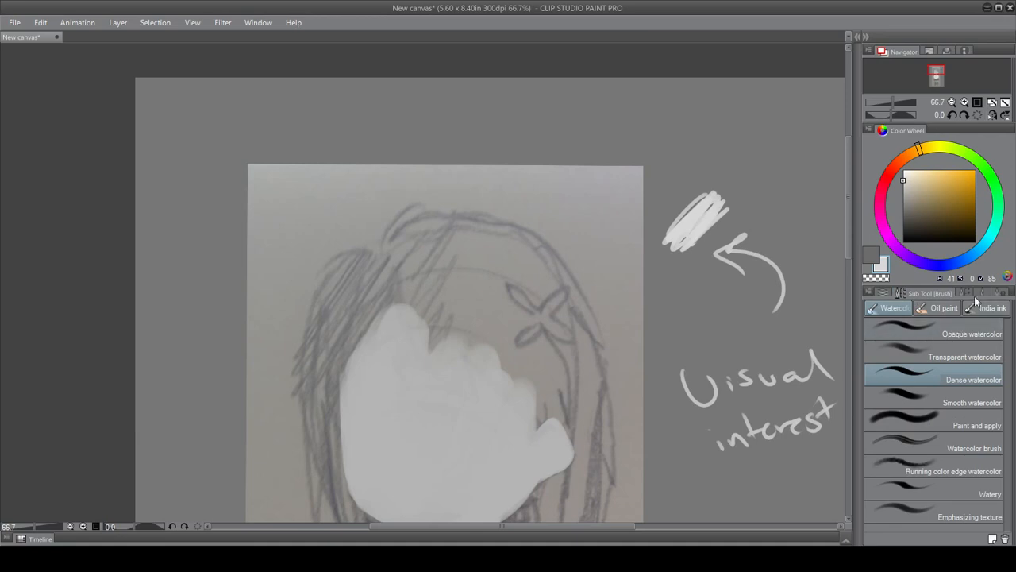
{"action": "left_click", "coordinate": [996, 294]}
{"action": "left_click", "coordinate": [946, 290]}
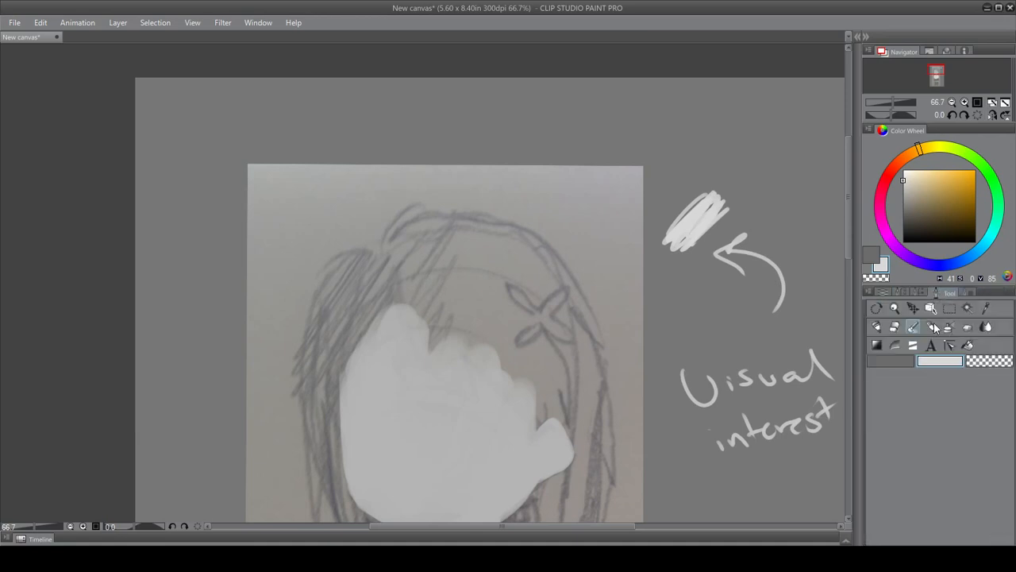
{"action": "left_click", "coordinate": [895, 328]}
{"action": "mouse_move", "coordinate": [765, 371]}
{"action": "left_mouse_down"}
{"action": "mouse_move", "coordinate": [752, 340]}
{"action": "mouse_move", "coordinate": [744, 365]}
{"action": "left_mouse_up"}
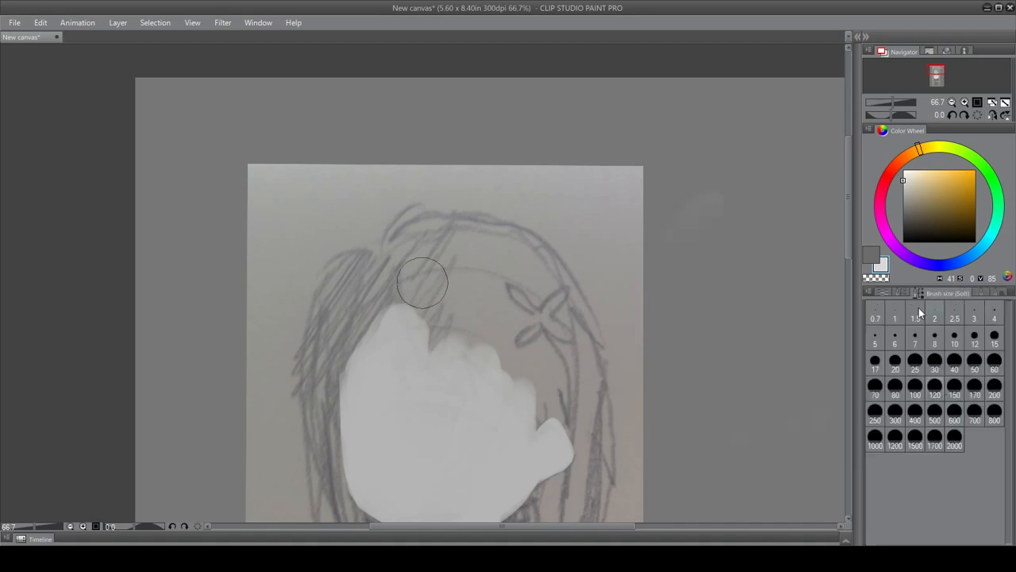
- Wipe away the remaining faint traces of the notes beside the sketch with the Soft eraser
{"action": "left_click", "coordinate": [900, 293]}
{"action": "left_click", "coordinate": [888, 295]}
{"action": "left_click", "coordinate": [949, 293]}
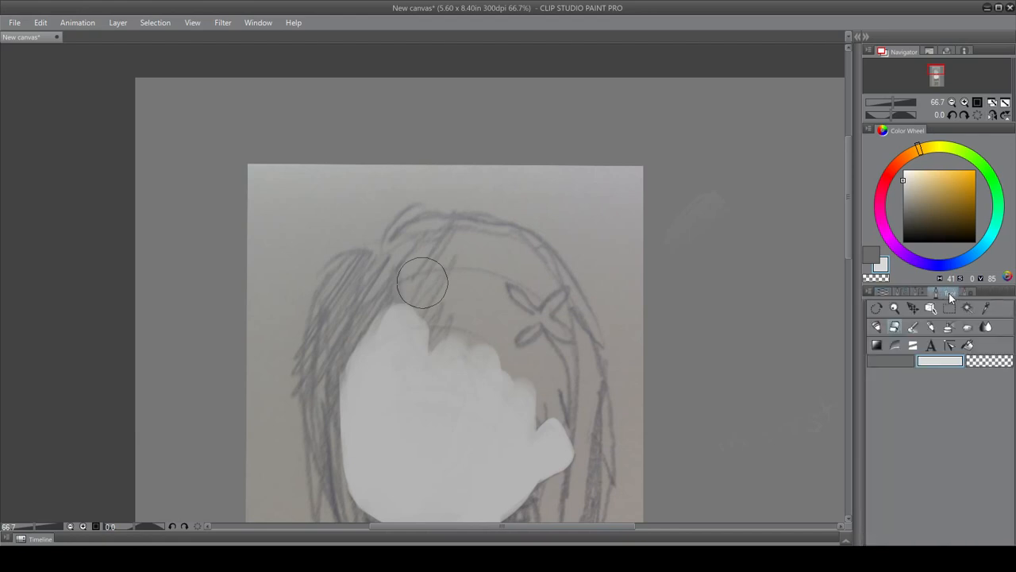
{"action": "left_click", "coordinate": [919, 293]}
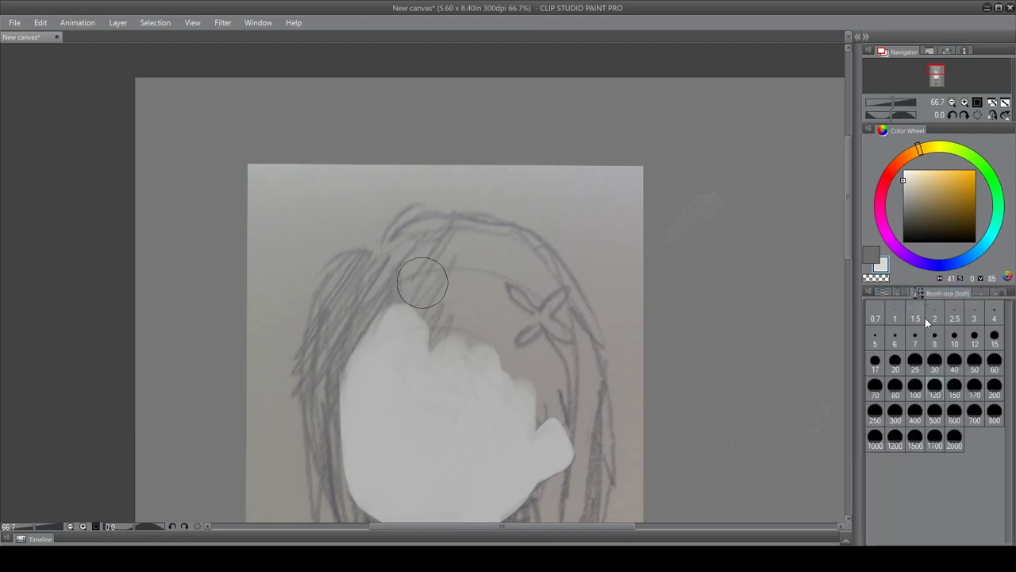
{"action": "left_click", "coordinate": [945, 371]}
{"action": "left_click", "coordinate": [899, 293]}
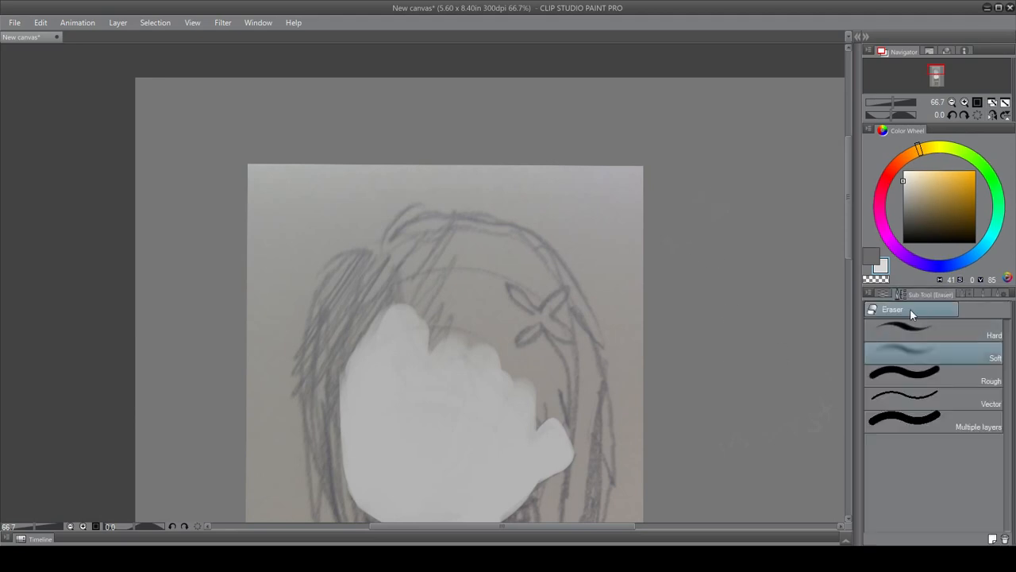
- Select Layer 3 and rename it as hair
{"action": "left_click", "coordinate": [884, 292]}
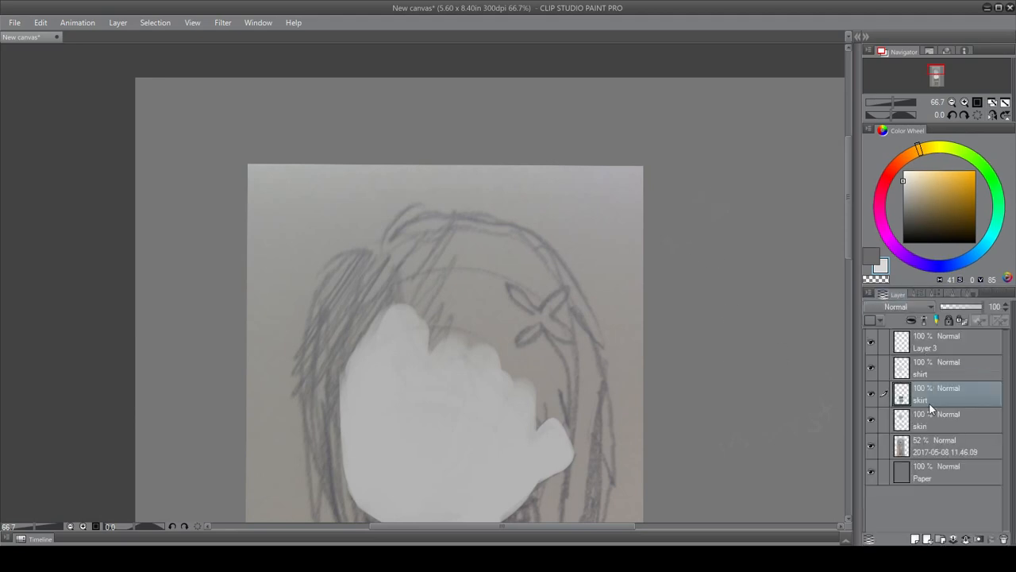
{"action": "left_click", "coordinate": [926, 354]}
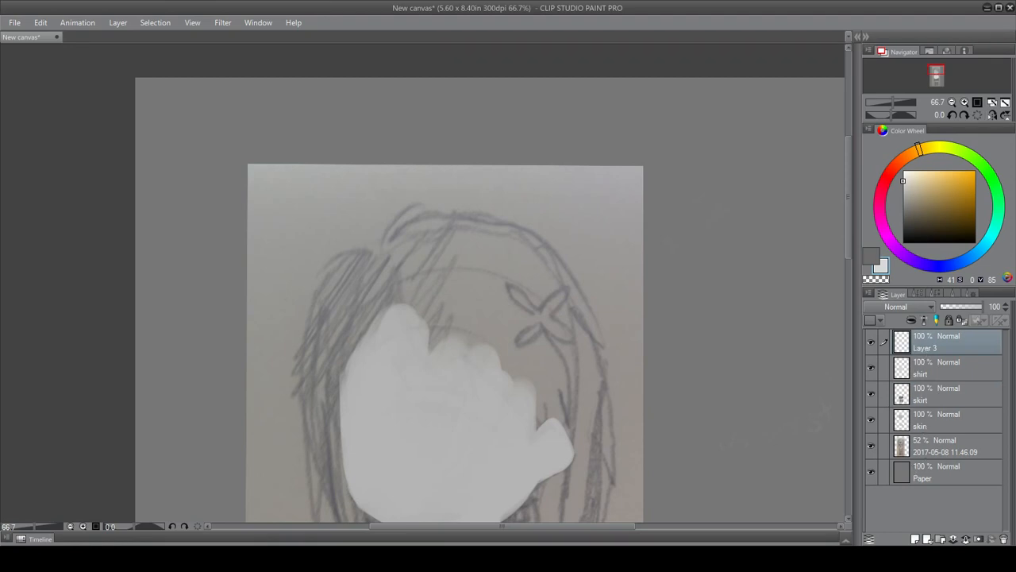
{"action": "double_click", "coordinate": [925, 348]}
{"action": "type", "text": "hair"}
{"action": "key", "text": "Return"}
- Switch back to the main colour and darken it to a near-black grey with value 21 for the hair
{"action": "left_click", "coordinate": [872, 256]}
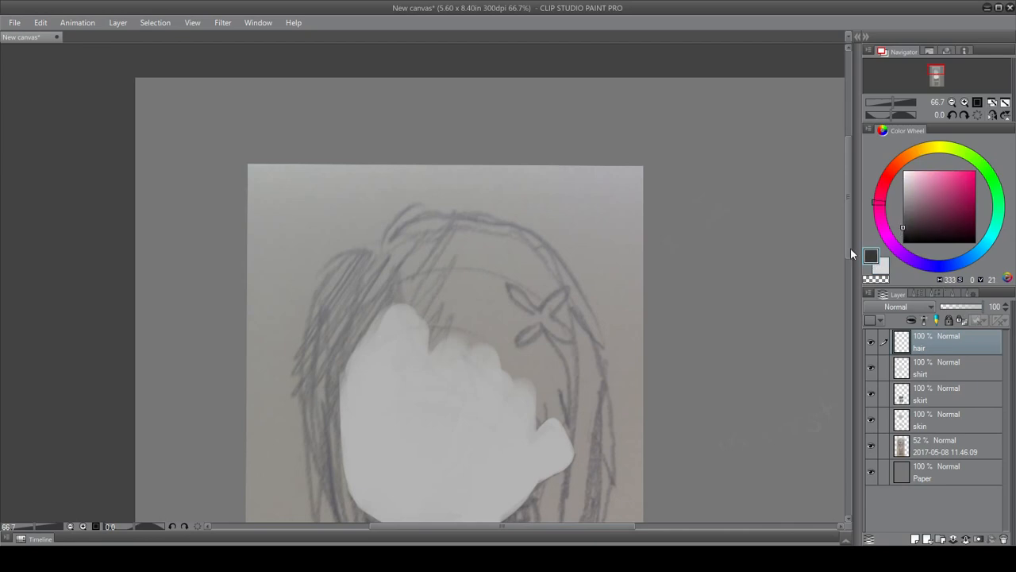
{"action": "mouse_move", "coordinate": [850, 254]}
{"action": "left_mouse_down"}
{"action": "mouse_move", "coordinate": [850, 319]}
{"action": "mouse_move", "coordinate": [868, 340]}
{"action": "mouse_move", "coordinate": [871, 282]}
{"action": "mouse_move", "coordinate": [858, 394]}
{"action": "mouse_move", "coordinate": [866, 277]}
{"action": "left_mouse_up"}
{"action": "left_click", "coordinate": [937, 294]}
{"action": "left_click", "coordinate": [955, 341]}
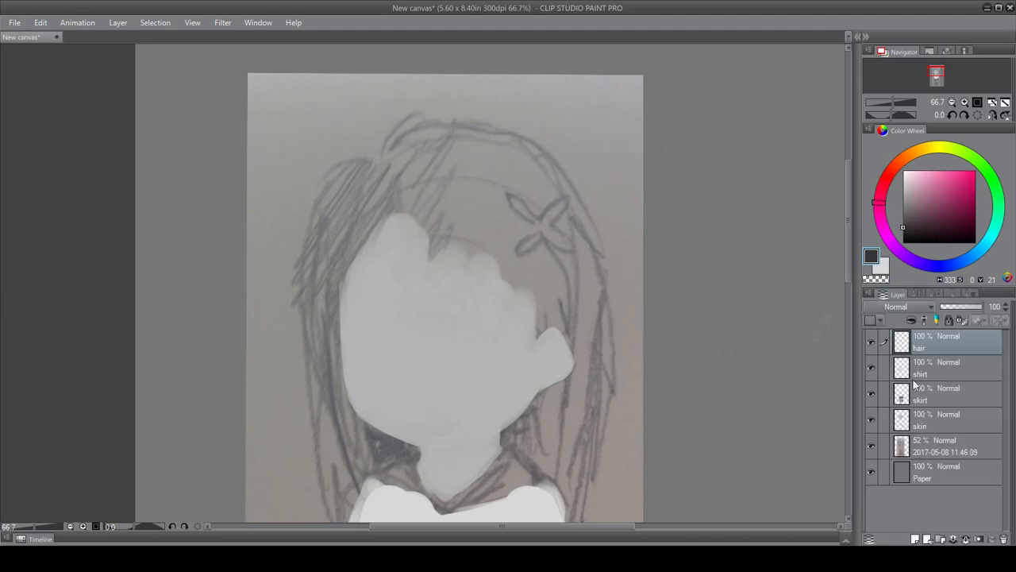
- Lower the skin layer's opacity to 0% so the face sketch beneath can be traced
{"action": "left_click", "coordinate": [932, 425]}
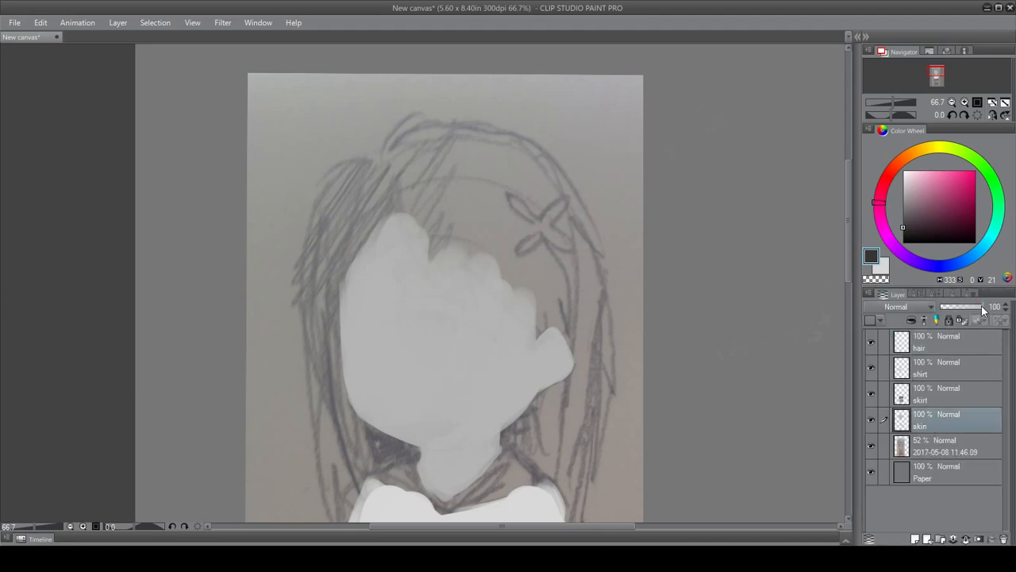
{"action": "mouse_move", "coordinate": [983, 309]}
{"action": "left_mouse_down"}
{"action": "mouse_move", "coordinate": [945, 318]}
{"action": "mouse_move", "coordinate": [1000, 322]}
{"action": "mouse_move", "coordinate": [911, 320]}
{"action": "left_mouse_up"}
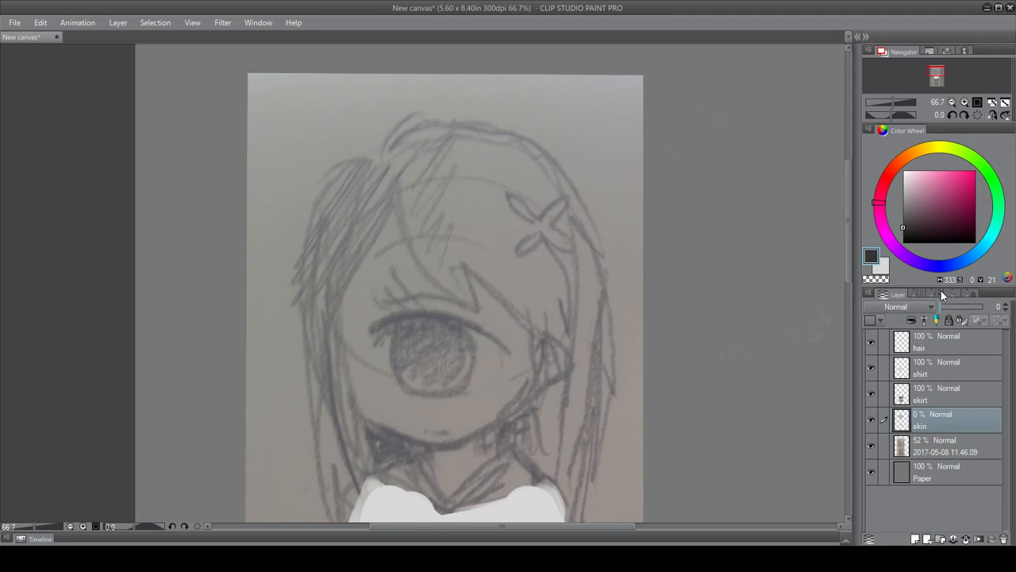
{"action": "left_click_drag", "start_coordinate": [943, 292], "coordinate": [992, 300]}
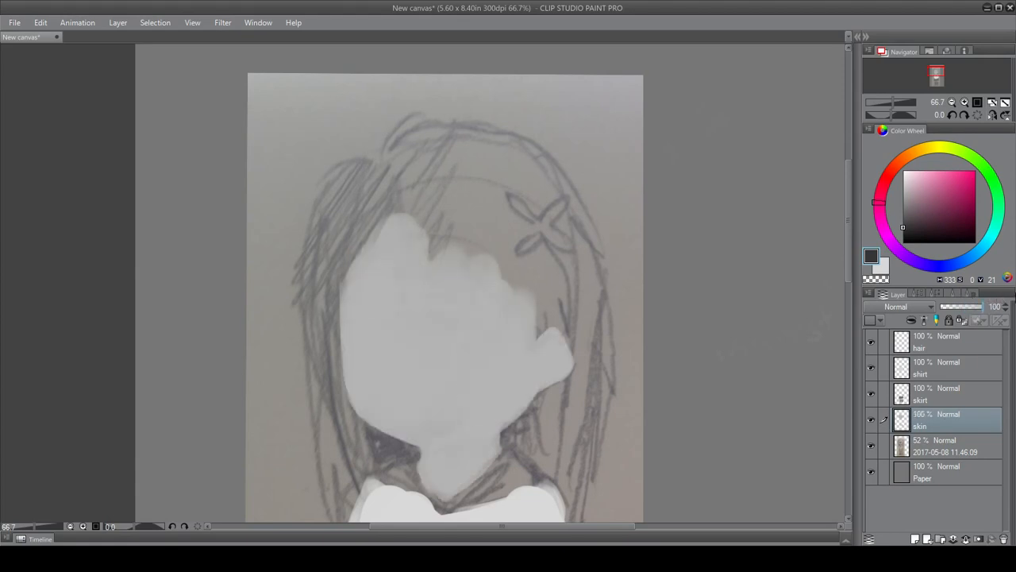
{"action": "left_click_drag", "start_coordinate": [985, 308], "coordinate": [933, 313]}
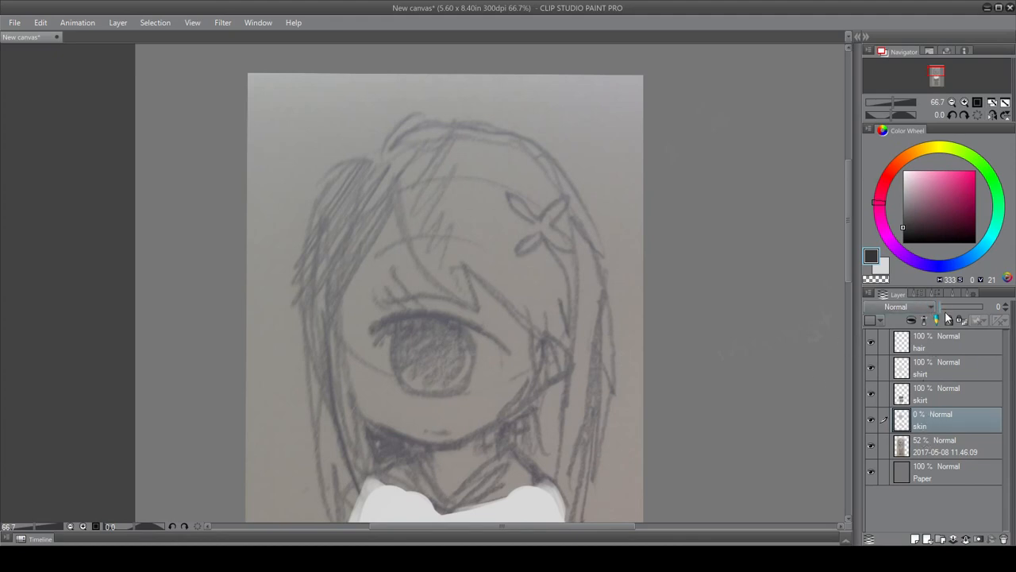
- Switch to the hair layer and select the brush with its size choices shown
{"action": "left_click", "coordinate": [943, 350]}
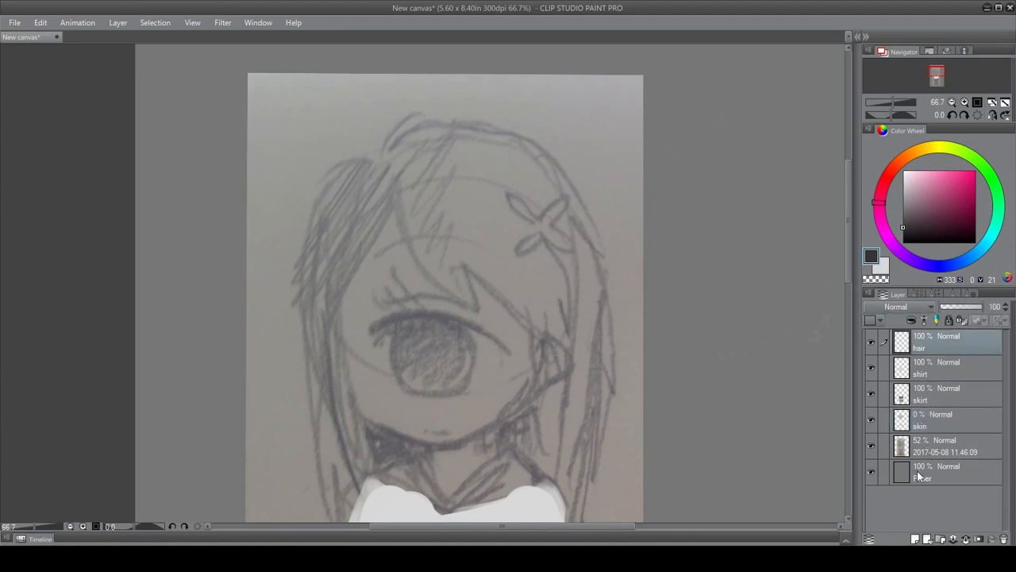
{"action": "left_click", "coordinate": [951, 293]}
{"action": "left_click", "coordinate": [917, 329]}
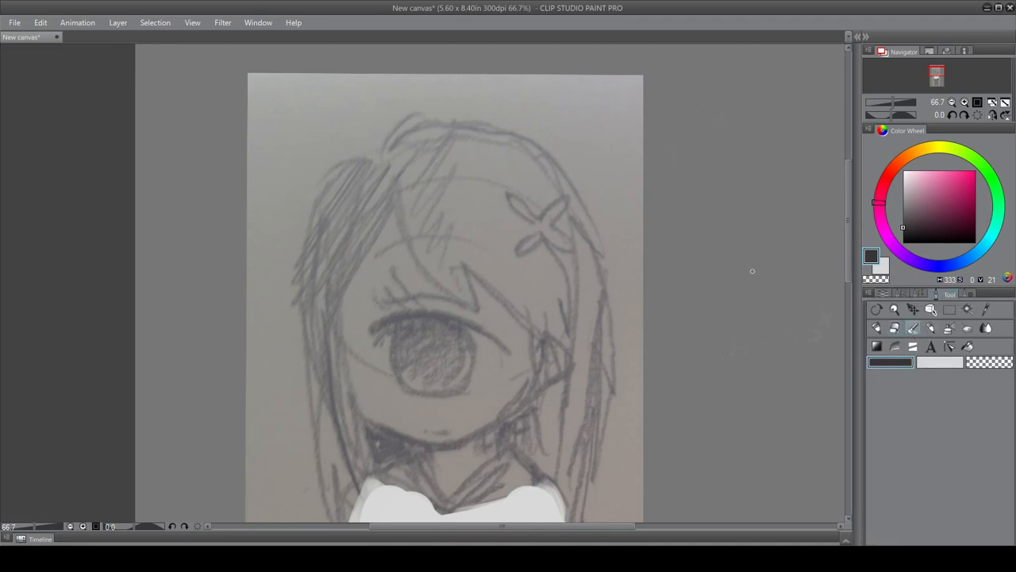
{"action": "left_click_drag", "start_coordinate": [849, 221], "coordinate": [849, 208]}
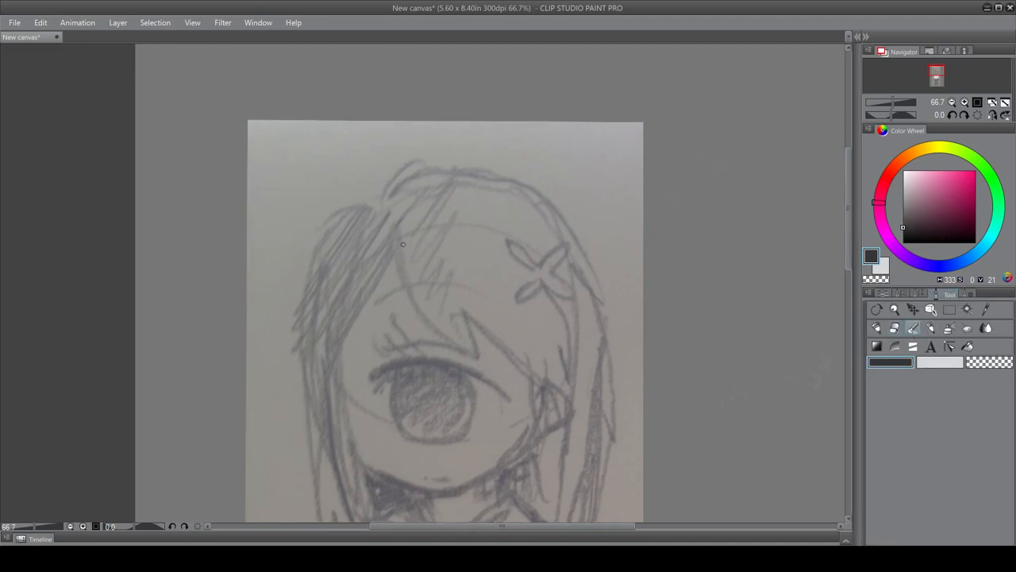
{"action": "left_click", "coordinate": [902, 293]}
{"action": "left_click", "coordinate": [920, 293]}
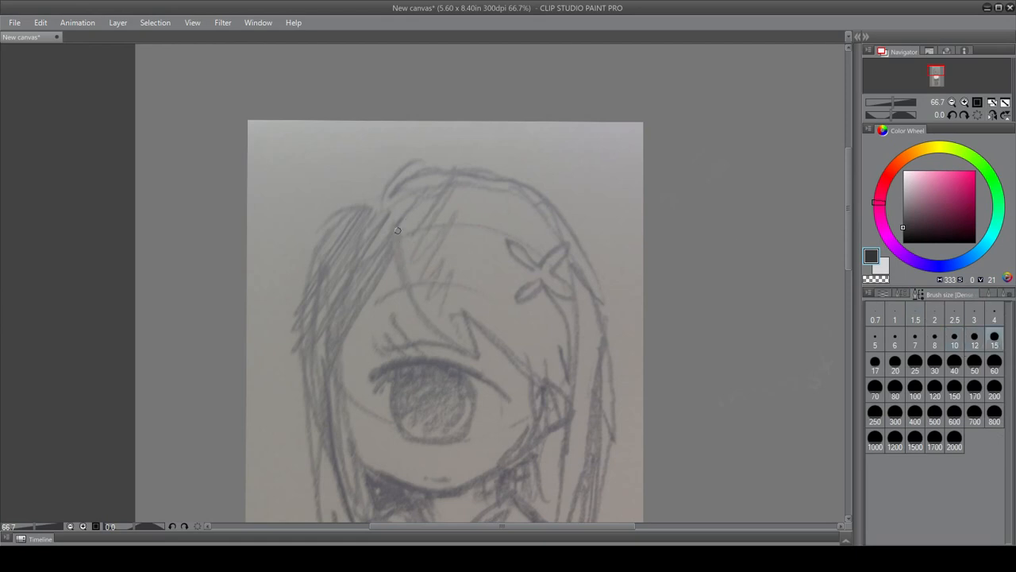
{"action": "mouse_move", "coordinate": [395, 228]}
{"action": "left_mouse_down"}
{"action": "mouse_move", "coordinate": [407, 315]}
{"action": "mouse_move", "coordinate": [449, 338]}
{"action": "left_mouse_up"}
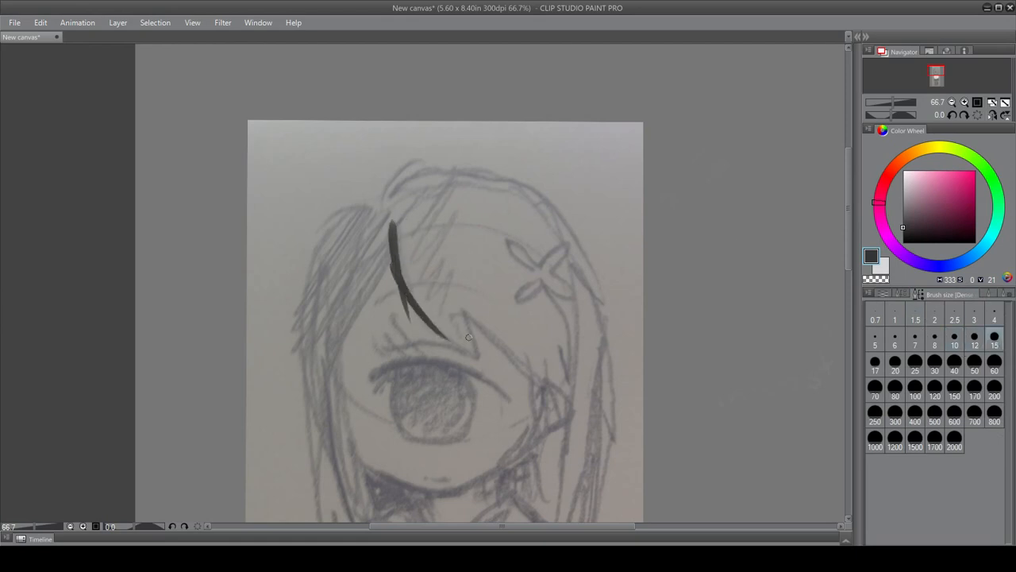
{"action": "key", "text": "ctrl+z"}
{"action": "key", "text": "ctrl+z"}
- Outline the fringe in near-black with size 15 strokes, zigzagging from the parting across the forehead to the ear
{"action": "mouse_move", "coordinate": [394, 211]}
{"action": "left_mouse_down"}
{"action": "mouse_move", "coordinate": [428, 332]}
{"action": "mouse_move", "coordinate": [400, 252]}
{"action": "mouse_move", "coordinate": [445, 338]}
{"action": "mouse_move", "coordinate": [411, 302]}
{"action": "mouse_move", "coordinate": [434, 332]}
{"action": "mouse_move", "coordinate": [401, 256]}
{"action": "mouse_move", "coordinate": [437, 329]}
{"action": "mouse_move", "coordinate": [402, 269]}
{"action": "mouse_move", "coordinate": [417, 316]}
{"action": "mouse_move", "coordinate": [399, 275]}
{"action": "mouse_move", "coordinate": [469, 354]}
{"action": "left_mouse_up"}
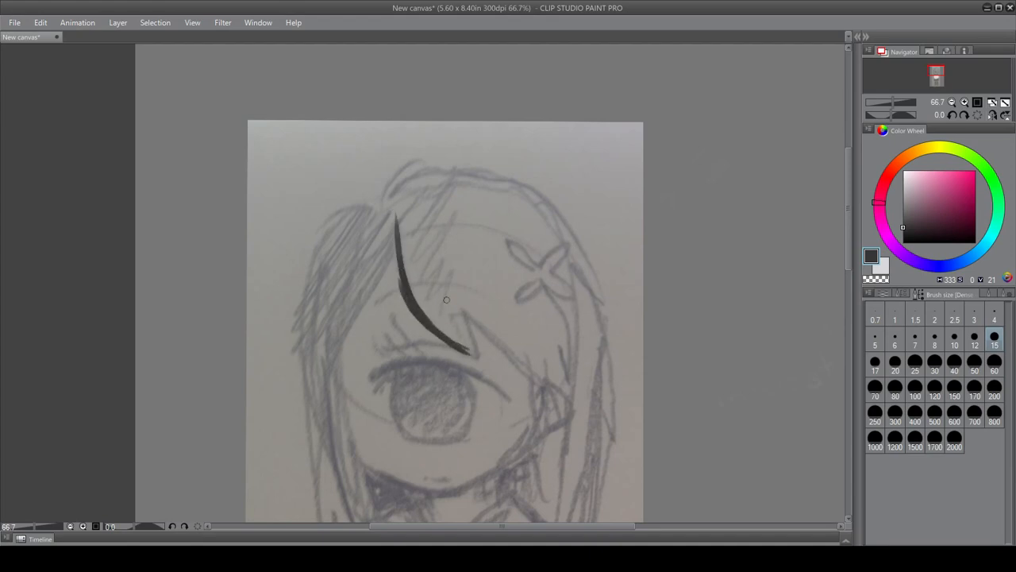
{"action": "left_click_drag", "start_coordinate": [447, 296], "coordinate": [477, 349]}
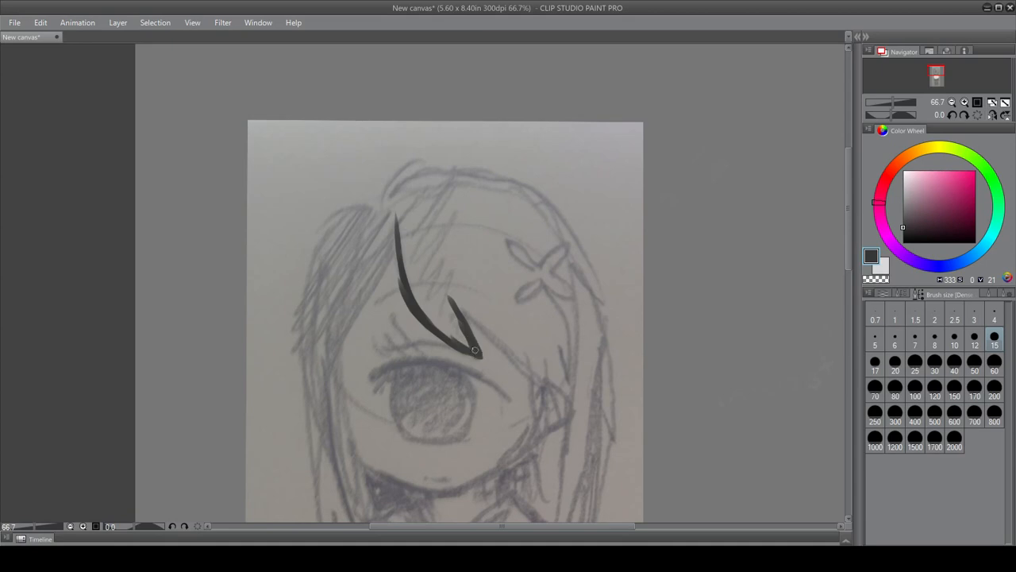
{"action": "left_click_drag", "start_coordinate": [451, 300], "coordinate": [549, 385]}
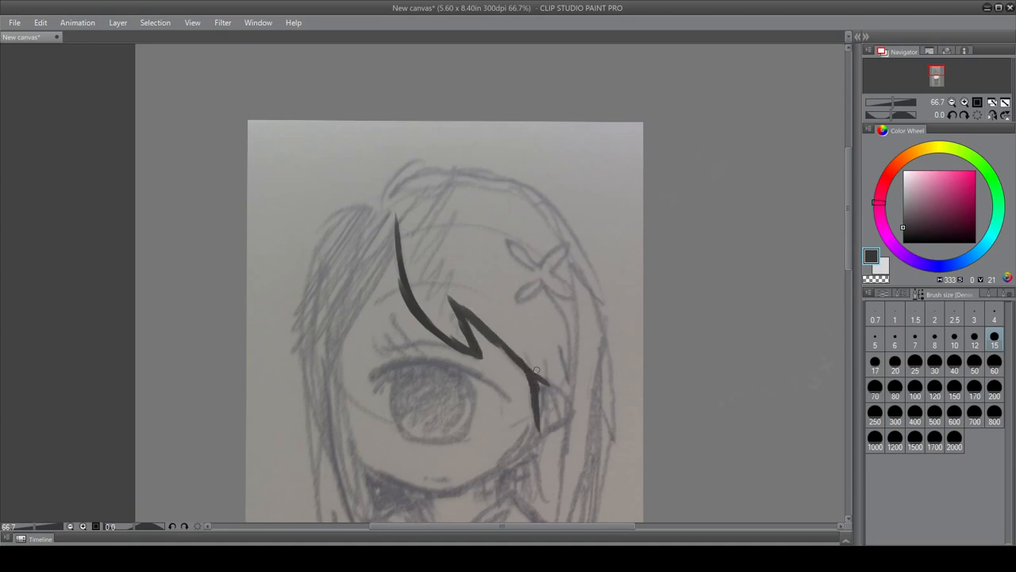
- Paint the inner edge of the left hair lock from the parting down along the side of the face
{"action": "left_click_drag", "start_coordinate": [394, 238], "coordinate": [349, 329]}
{"action": "mouse_move", "coordinate": [375, 284]}
{"action": "left_mouse_down"}
{"action": "mouse_move", "coordinate": [327, 373]}
{"action": "mouse_move", "coordinate": [332, 419]}
{"action": "left_mouse_up"}
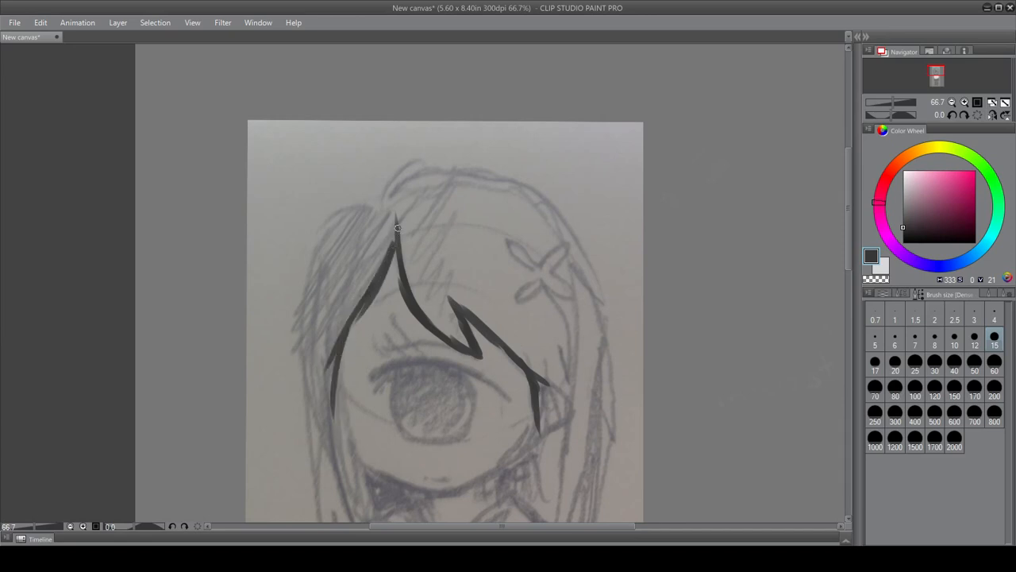
{"action": "left_click_drag", "start_coordinate": [398, 228], "coordinate": [359, 316]}
{"action": "left_click_drag", "start_coordinate": [380, 275], "coordinate": [327, 354]}
{"action": "left_click_drag", "start_coordinate": [357, 308], "coordinate": [337, 416]}
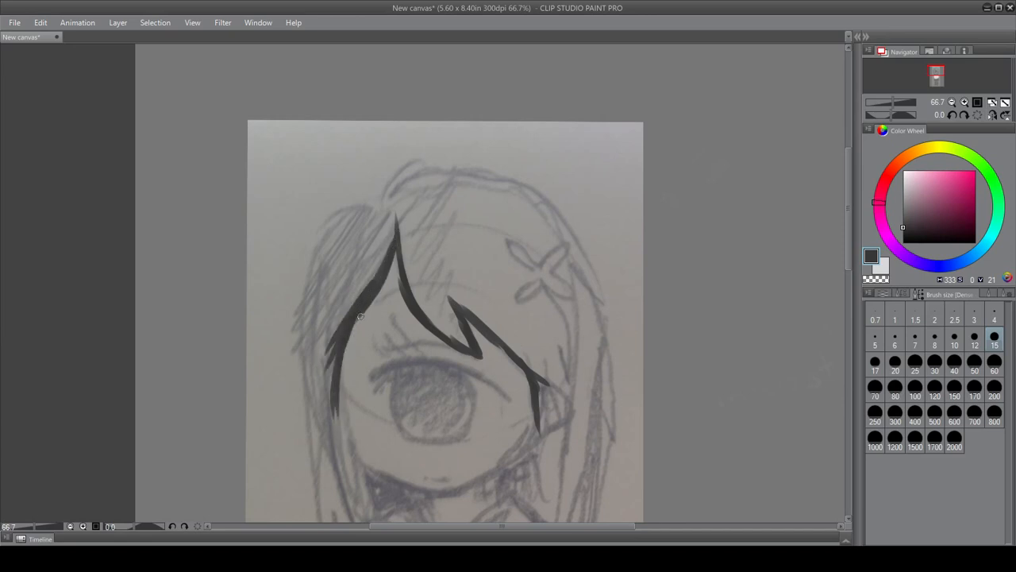
- Thicken the fringe strand below the parting and refine its pointed tip above the eye
{"action": "left_click_drag", "start_coordinate": [389, 239], "coordinate": [414, 313]}
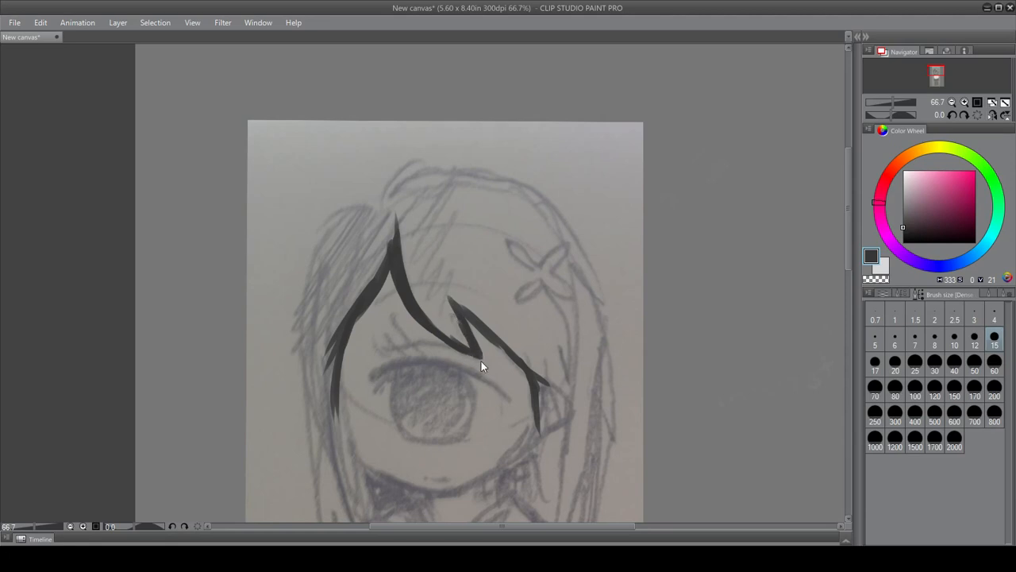
{"action": "key", "text": "ctrl+z"}
{"action": "key", "text": "ctrl+z"}
{"action": "mouse_move", "coordinate": [421, 315]}
{"action": "left_mouse_down"}
{"action": "mouse_move", "coordinate": [477, 354]}
{"action": "mouse_move", "coordinate": [421, 300]}
{"action": "left_mouse_up"}
{"action": "left_click", "coordinate": [69, 526]}
{"action": "left_click", "coordinate": [70, 527]}
{"action": "left_click", "coordinate": [83, 527]}
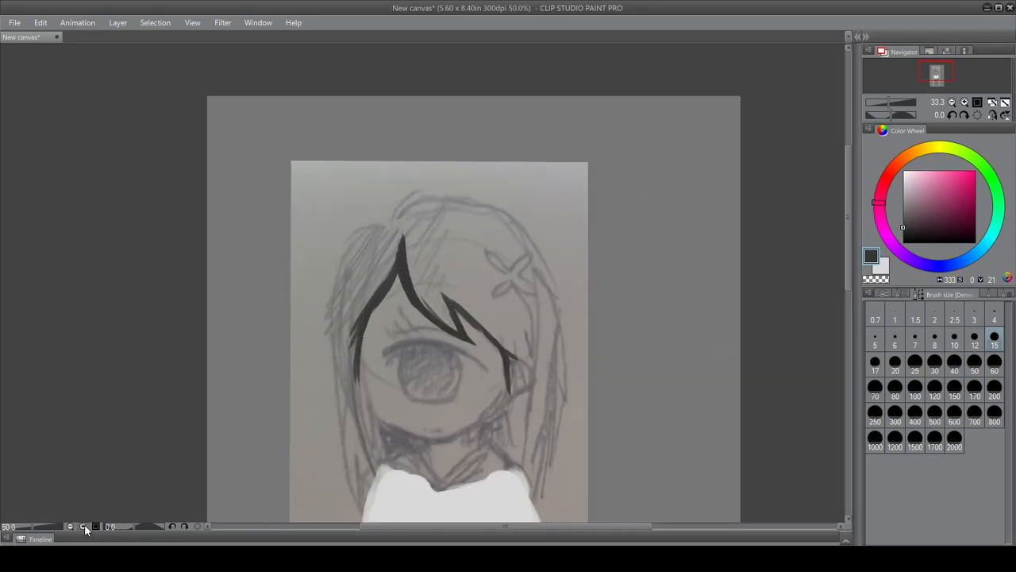
{"action": "left_click", "coordinate": [83, 527]}
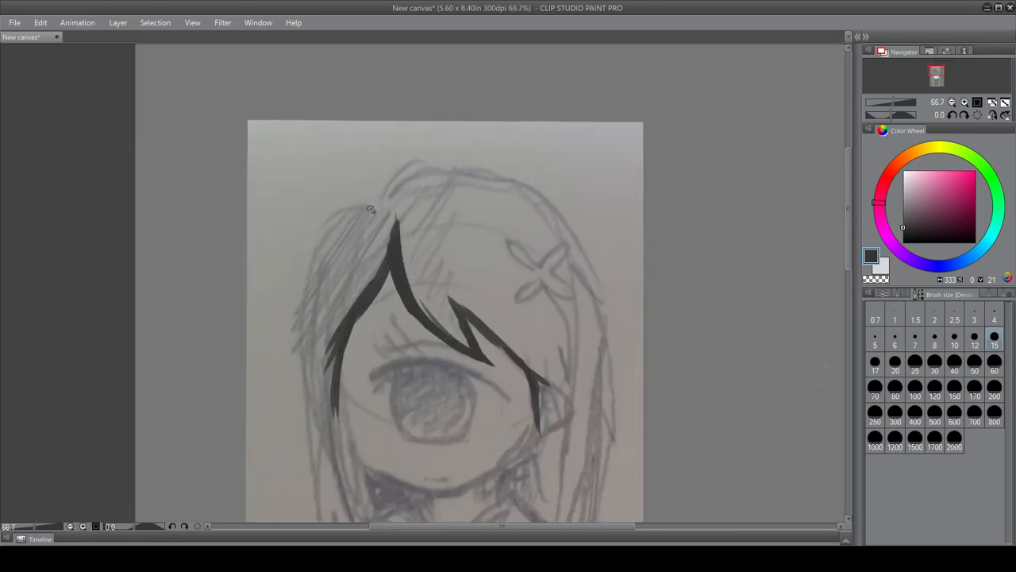
- Outline the tufts beside the parting, the jagged ends of the left hair lock and the crown of the head
{"action": "mouse_move", "coordinate": [370, 209]}
{"action": "left_mouse_down"}
{"action": "mouse_move", "coordinate": [319, 230]}
{"action": "mouse_move", "coordinate": [368, 222]}
{"action": "left_mouse_up"}
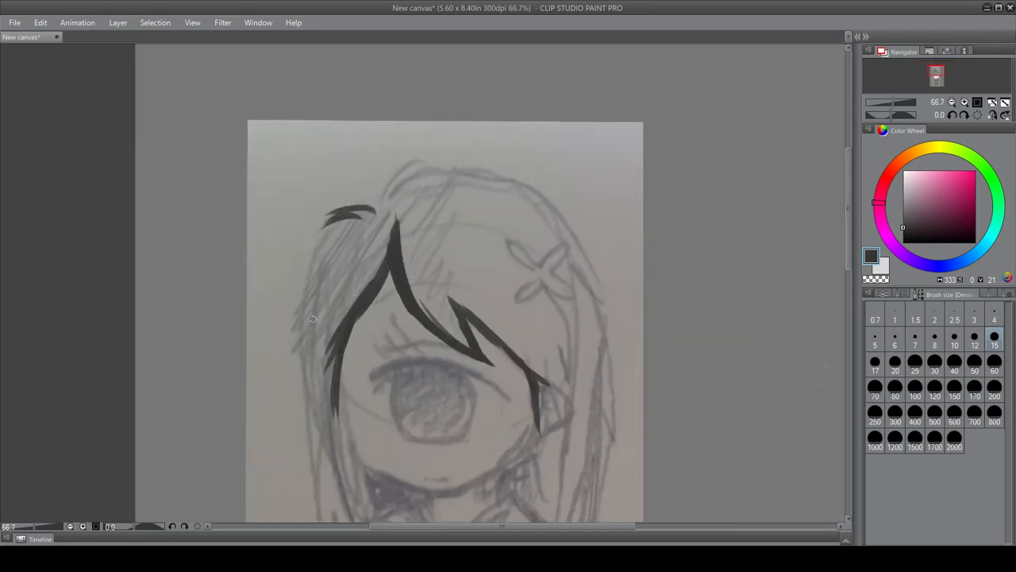
{"action": "mouse_move", "coordinate": [309, 300]}
{"action": "left_mouse_down"}
{"action": "mouse_move", "coordinate": [283, 324]}
{"action": "mouse_move", "coordinate": [295, 364]}
{"action": "mouse_move", "coordinate": [288, 369]}
{"action": "mouse_move", "coordinate": [309, 392]}
{"action": "left_mouse_up"}
{"action": "mouse_move", "coordinate": [377, 212]}
{"action": "left_mouse_down"}
{"action": "mouse_move", "coordinate": [409, 154]}
{"action": "mouse_move", "coordinate": [386, 208]}
{"action": "mouse_move", "coordinate": [449, 165]}
{"action": "left_mouse_up"}
{"action": "left_click_drag", "start_coordinate": [401, 191], "coordinate": [507, 180]}
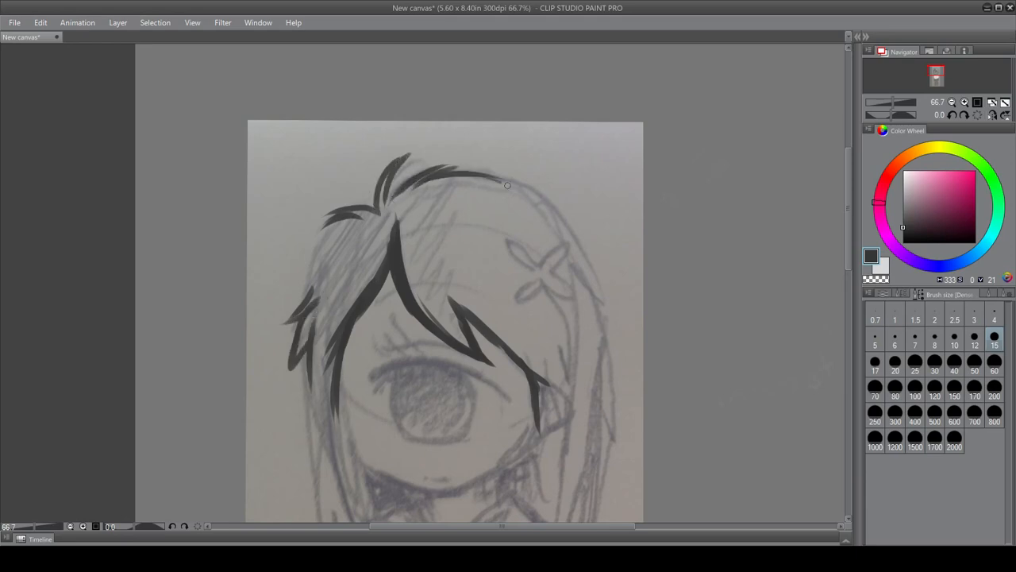
- Set the brush size to 40 and fill in the upper left hair section down to its jagged ends
{"action": "left_click", "coordinate": [956, 366]}
{"action": "mouse_move", "coordinate": [365, 221]}
{"action": "left_mouse_down"}
{"action": "mouse_move", "coordinate": [315, 256]}
{"action": "mouse_move", "coordinate": [349, 229]}
{"action": "mouse_move", "coordinate": [310, 308]}
{"action": "left_mouse_up"}
{"action": "mouse_move", "coordinate": [326, 250]}
{"action": "left_mouse_down"}
{"action": "mouse_move", "coordinate": [315, 296]}
{"action": "mouse_move", "coordinate": [325, 286]}
{"action": "left_mouse_up"}
{"action": "mouse_move", "coordinate": [379, 232]}
{"action": "left_mouse_down"}
{"action": "mouse_move", "coordinate": [359, 244]}
{"action": "mouse_move", "coordinate": [373, 231]}
{"action": "mouse_move", "coordinate": [332, 320]}
{"action": "mouse_move", "coordinate": [341, 246]}
{"action": "mouse_move", "coordinate": [325, 267]}
{"action": "mouse_move", "coordinate": [292, 362]}
{"action": "left_mouse_up"}
{"action": "left_click_drag", "start_coordinate": [308, 314], "coordinate": [287, 376]}
{"action": "mouse_move", "coordinate": [335, 285]}
{"action": "left_mouse_down"}
{"action": "mouse_move", "coordinate": [315, 386]}
{"action": "mouse_move", "coordinate": [321, 291]}
{"action": "mouse_move", "coordinate": [297, 315]}
{"action": "mouse_move", "coordinate": [309, 297]}
{"action": "mouse_move", "coordinate": [350, 281]}
{"action": "mouse_move", "coordinate": [315, 391]}
{"action": "left_mouse_up"}
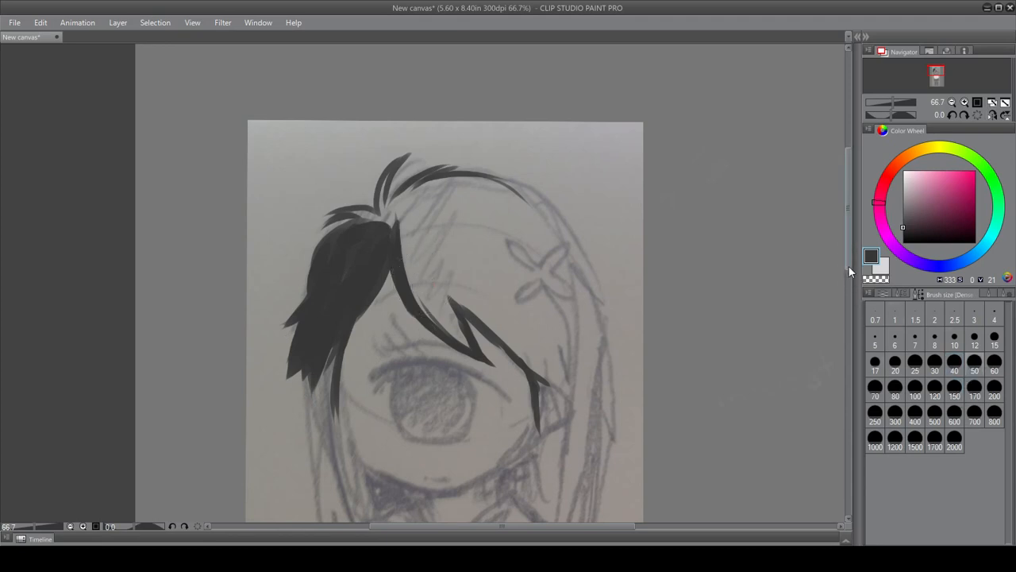
- Paint the long left hair lock down beside the face to the shirt's shoulder, widening it with brush size 50
{"action": "left_click_drag", "start_coordinate": [849, 266], "coordinate": [849, 302]}
{"action": "left_click_drag", "start_coordinate": [312, 232], "coordinate": [318, 371]}
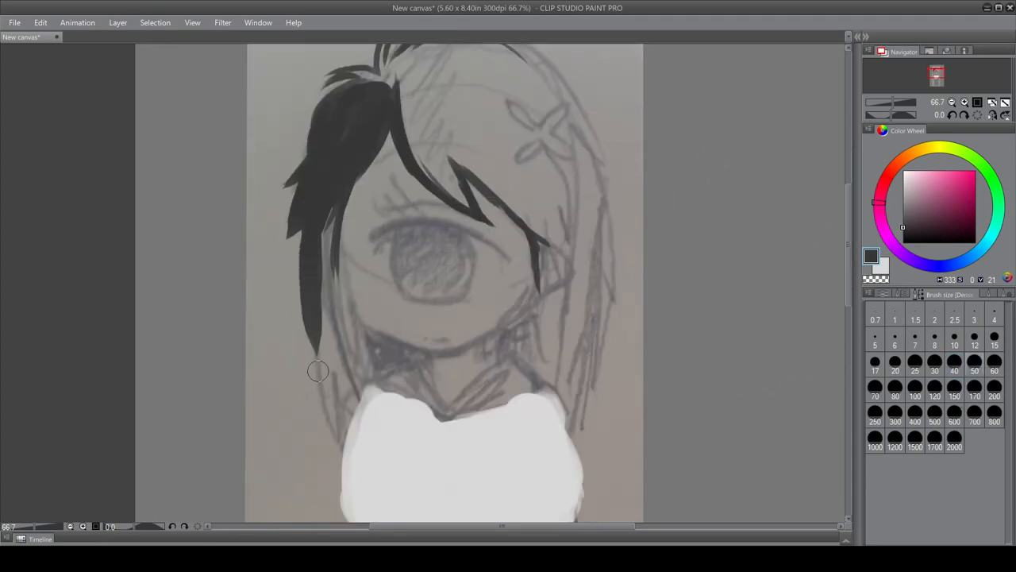
{"action": "mouse_move", "coordinate": [325, 198]}
{"action": "left_mouse_down"}
{"action": "mouse_move", "coordinate": [327, 366]}
{"action": "mouse_move", "coordinate": [333, 359]}
{"action": "left_mouse_up"}
{"action": "left_click_drag", "start_coordinate": [330, 230], "coordinate": [341, 370]}
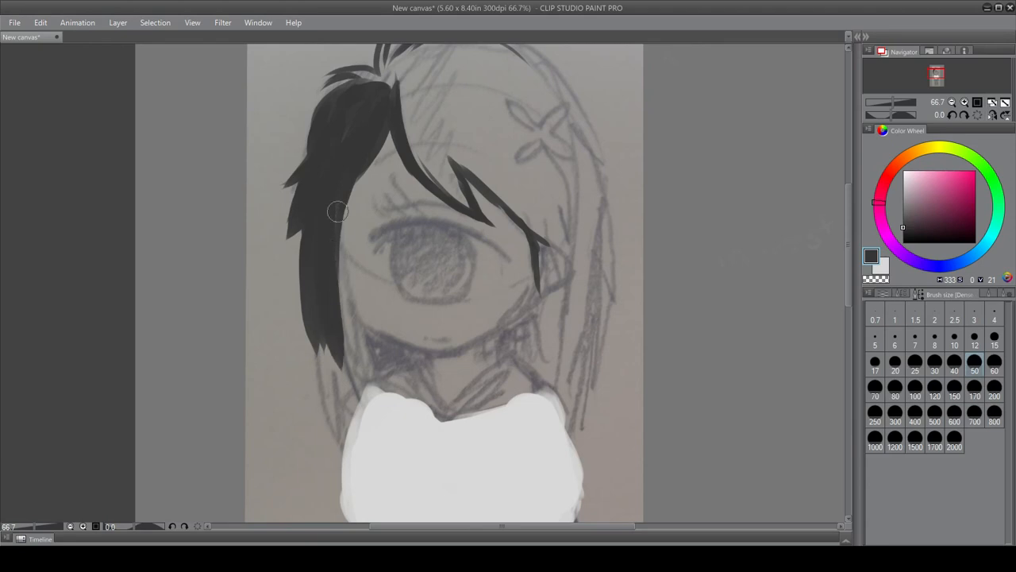
{"action": "left_click_drag", "start_coordinate": [337, 211], "coordinate": [350, 379]}
{"action": "left_click_drag", "start_coordinate": [332, 309], "coordinate": [346, 397]}
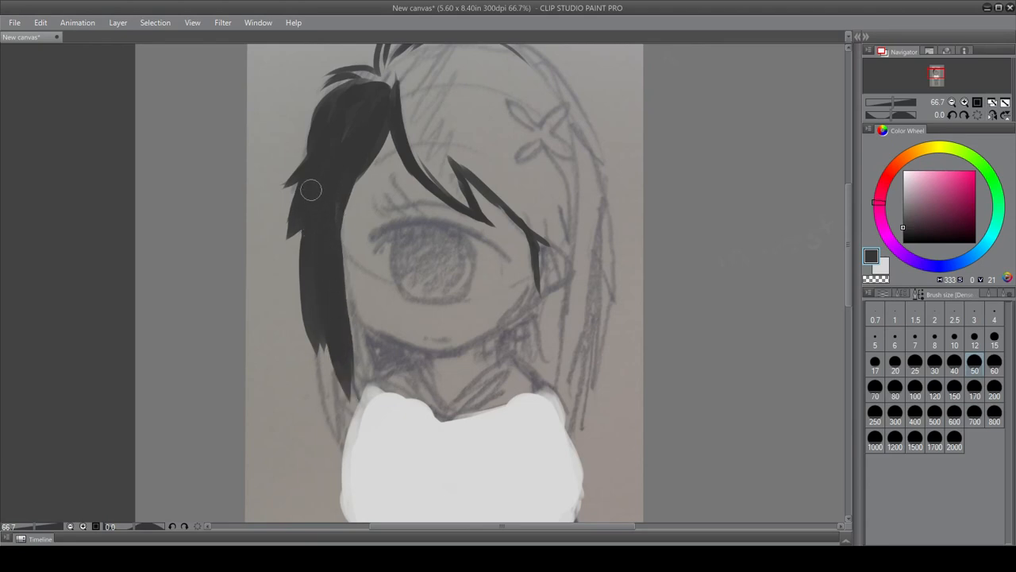
{"action": "left_click_drag", "start_coordinate": [311, 189], "coordinate": [305, 366]}
{"action": "left_click_drag", "start_coordinate": [302, 217], "coordinate": [311, 400]}
{"action": "left_click_drag", "start_coordinate": [302, 297], "coordinate": [332, 429]}
{"action": "left_click_drag", "start_coordinate": [325, 341], "coordinate": [339, 436]}
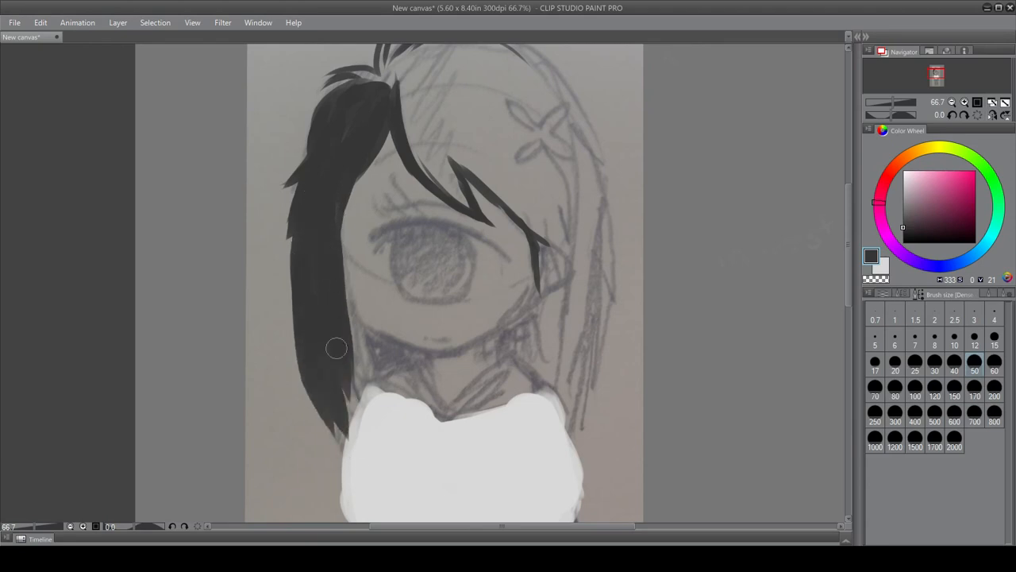
- Fill the tufts around the parting and paint a thick band of hair over the crown towards the right
{"action": "left_click_drag", "start_coordinate": [850, 265], "coordinate": [823, 193]}
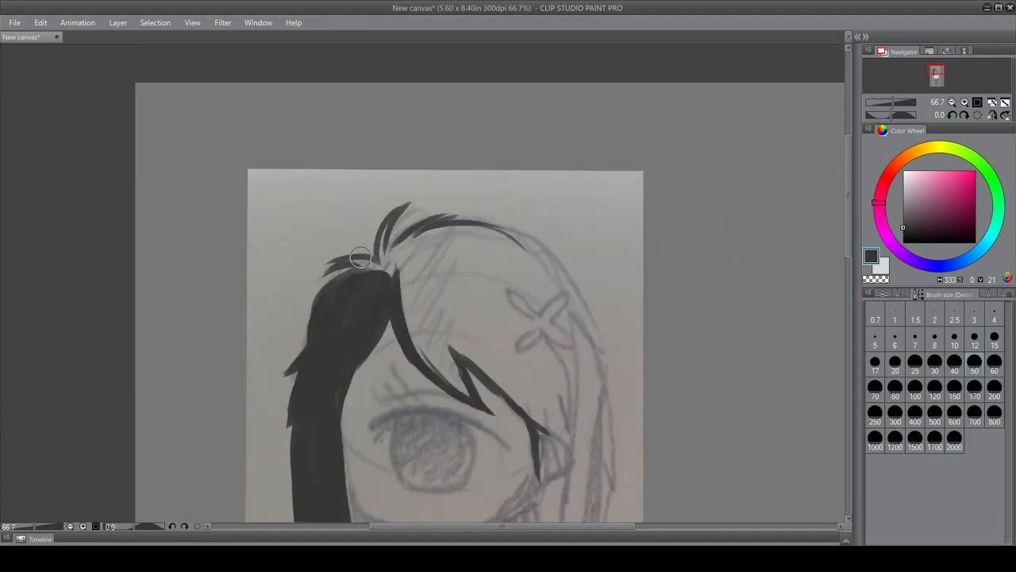
{"action": "mouse_move", "coordinate": [344, 282]}
{"action": "left_mouse_down"}
{"action": "mouse_move", "coordinate": [389, 268]}
{"action": "mouse_move", "coordinate": [357, 258]}
{"action": "mouse_move", "coordinate": [343, 261]}
{"action": "mouse_move", "coordinate": [389, 275]}
{"action": "mouse_move", "coordinate": [360, 259]}
{"action": "mouse_move", "coordinate": [384, 263]}
{"action": "mouse_move", "coordinate": [395, 222]}
{"action": "mouse_move", "coordinate": [385, 233]}
{"action": "mouse_move", "coordinate": [387, 270]}
{"action": "mouse_move", "coordinate": [428, 227]}
{"action": "left_mouse_up"}
{"action": "mouse_move", "coordinate": [381, 287]}
{"action": "left_mouse_down"}
{"action": "mouse_move", "coordinate": [516, 246]}
{"action": "mouse_move", "coordinate": [546, 280]}
{"action": "mouse_move", "coordinate": [516, 238]}
{"action": "mouse_move", "coordinate": [490, 237]}
{"action": "mouse_move", "coordinate": [559, 267]}
{"action": "left_mouse_up"}
{"action": "left_click_drag", "start_coordinate": [491, 236], "coordinate": [573, 303]}
{"action": "left_click_drag", "start_coordinate": [546, 262], "coordinate": [589, 336]}
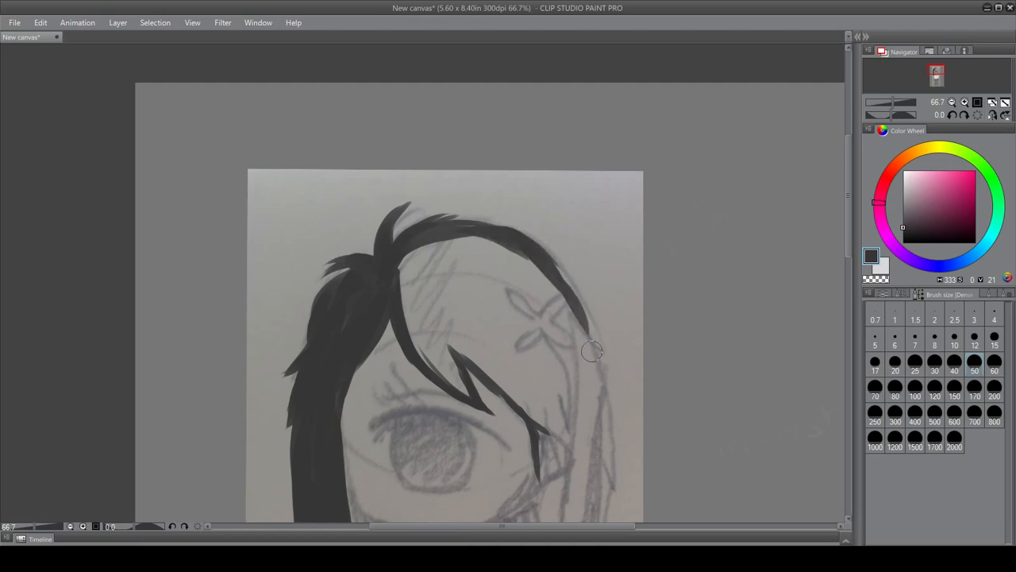
- Widen the hair band along the upper right of the head and extend it down to the side, redoing the misshapen stroke
{"action": "left_click_drag", "start_coordinate": [554, 268], "coordinate": [585, 340]}
{"action": "left_click_drag", "start_coordinate": [541, 246], "coordinate": [589, 344]}
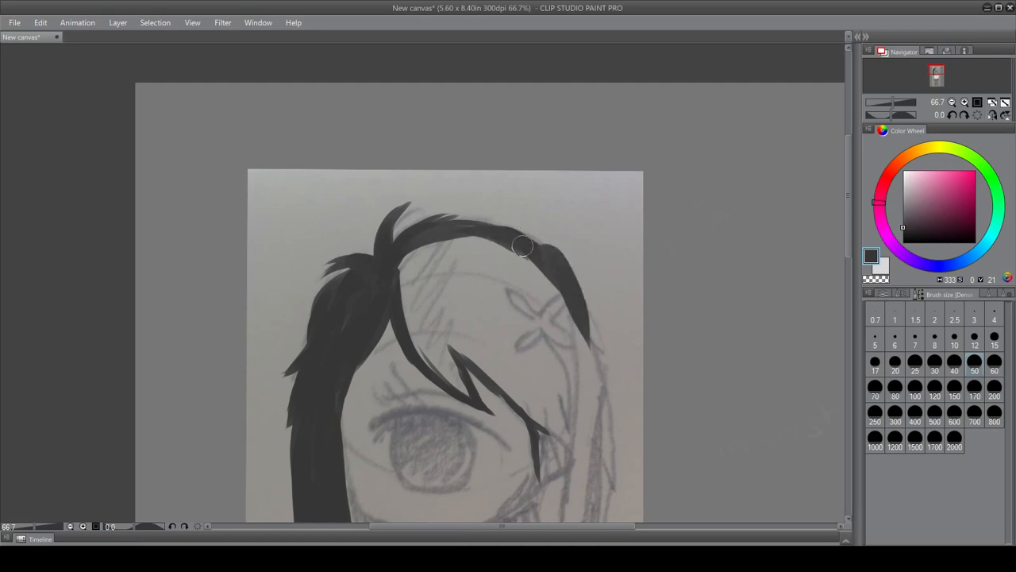
{"action": "key", "text": "ctrl+z"}
{"action": "left_click_drag", "start_coordinate": [516, 237], "coordinate": [586, 339]}
{"action": "left_click_drag", "start_coordinate": [534, 250], "coordinate": [597, 351]}
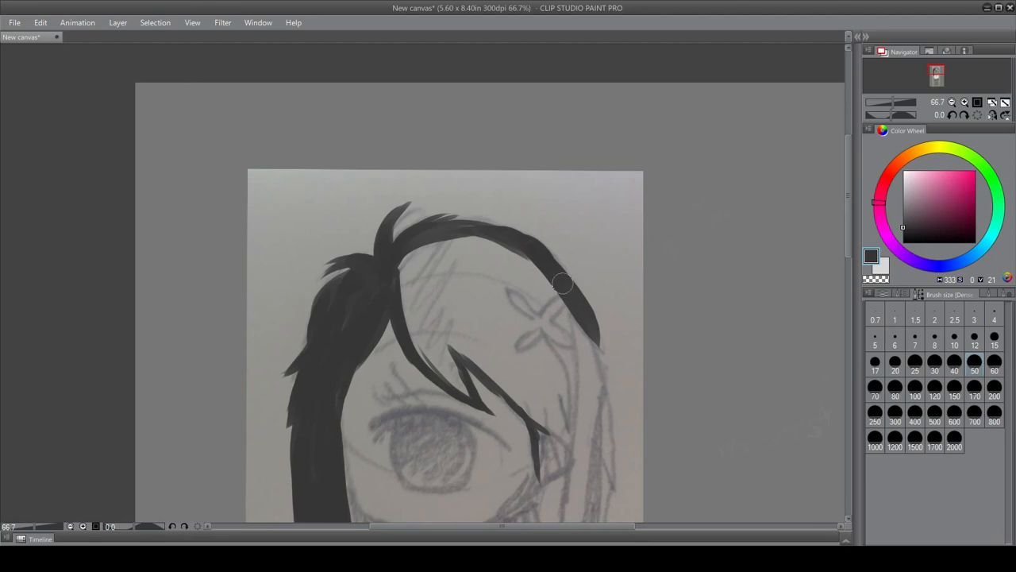
{"action": "left_click_drag", "start_coordinate": [562, 283], "coordinate": [601, 393]}
- Set the brush size to 30 and fill the fringe strand beside the parting, undoing the stroke over the ear-side strand
{"action": "left_click_drag", "start_coordinate": [850, 238], "coordinate": [850, 254]}
{"action": "left_click", "coordinate": [932, 361]}
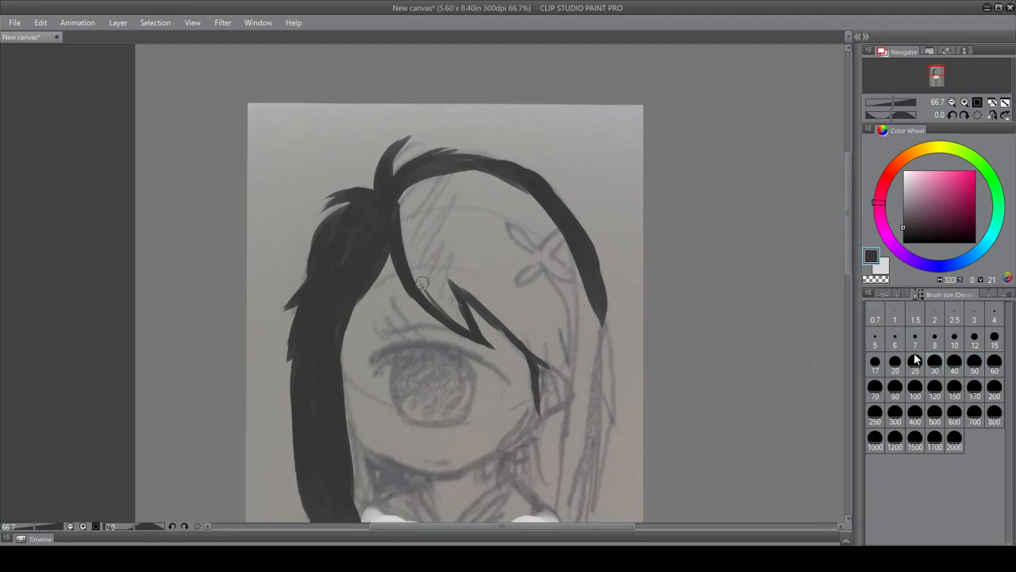
{"action": "left_click_drag", "start_coordinate": [399, 214], "coordinate": [463, 325]}
{"action": "mouse_move", "coordinate": [417, 264]}
{"action": "left_mouse_down"}
{"action": "mouse_move", "coordinate": [484, 342]}
{"action": "mouse_move", "coordinate": [465, 324]}
{"action": "mouse_move", "coordinate": [460, 293]}
{"action": "mouse_move", "coordinate": [533, 353]}
{"action": "mouse_move", "coordinate": [540, 421]}
{"action": "left_mouse_up"}
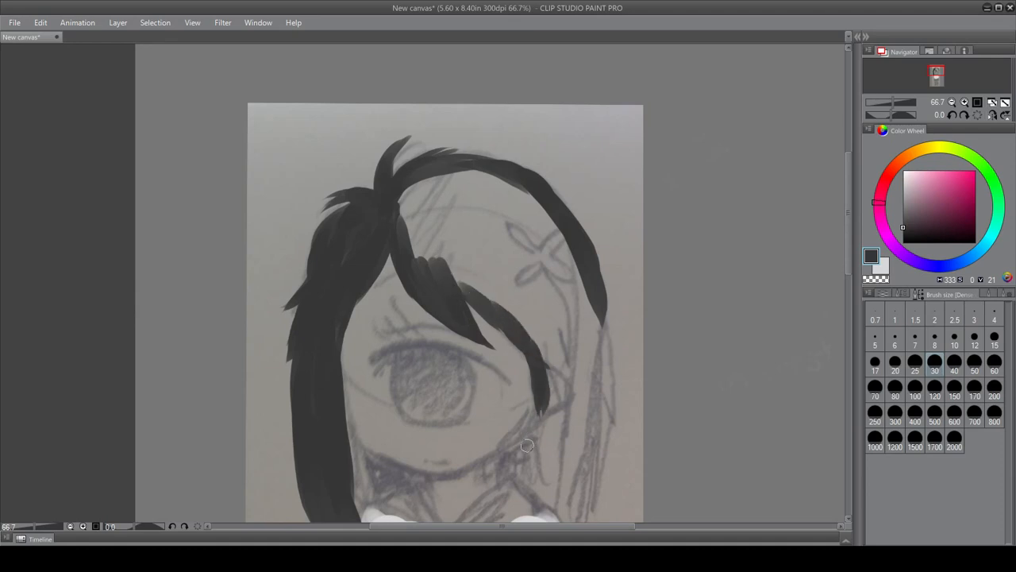
{"action": "key", "text": "ctrl+z"}
- Paint the long right hair lock from the side of the head down to pointed ends at the shirt's shoulder
{"action": "mouse_move", "coordinate": [604, 296]}
{"action": "left_mouse_down"}
{"action": "mouse_move", "coordinate": [605, 420]}
{"action": "mouse_move", "coordinate": [594, 464]}
{"action": "left_mouse_up"}
{"action": "scroll", "coordinate": [845, 266], "scroll_direction": "down", "scroll_amount": 1}
{"action": "scroll", "coordinate": [847, 267], "scroll_direction": "down", "scroll_amount": 5}
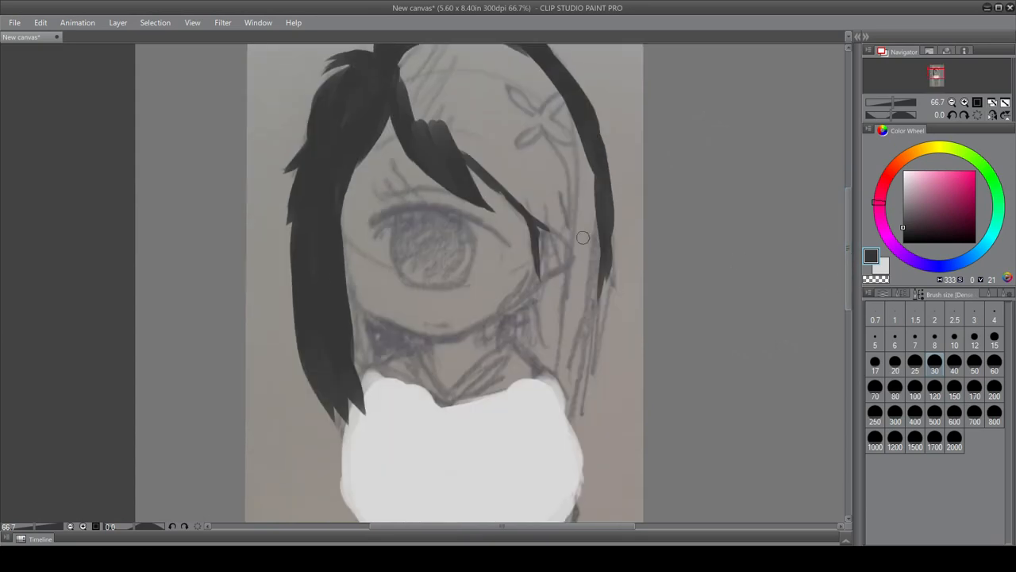
{"action": "left_click_drag", "start_coordinate": [604, 222], "coordinate": [586, 355]}
{"action": "left_click_drag", "start_coordinate": [600, 266], "coordinate": [574, 408]}
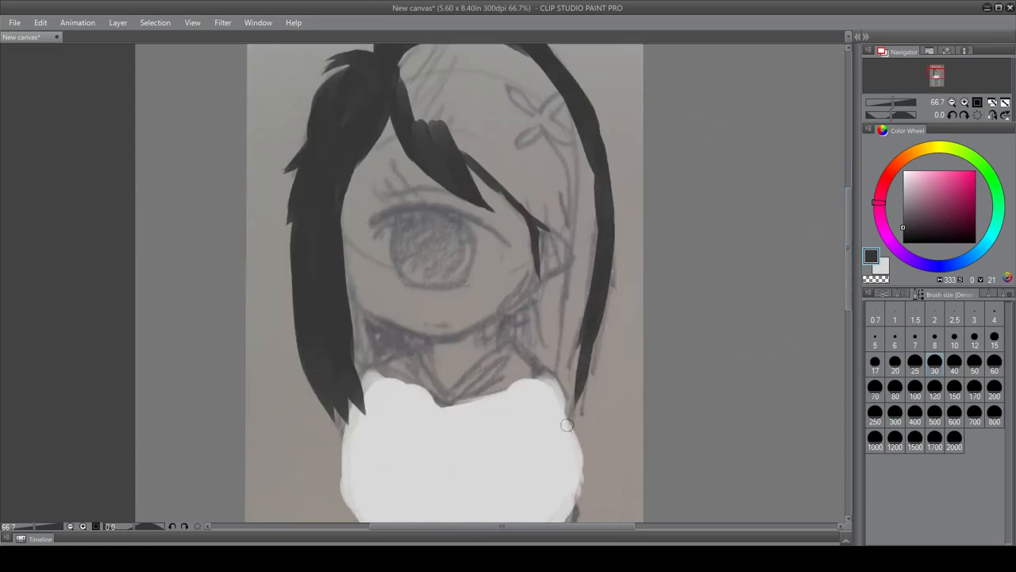
{"action": "left_click_drag", "start_coordinate": [590, 320], "coordinate": [578, 440]}
{"action": "left_click_drag", "start_coordinate": [585, 284], "coordinate": [562, 421]}
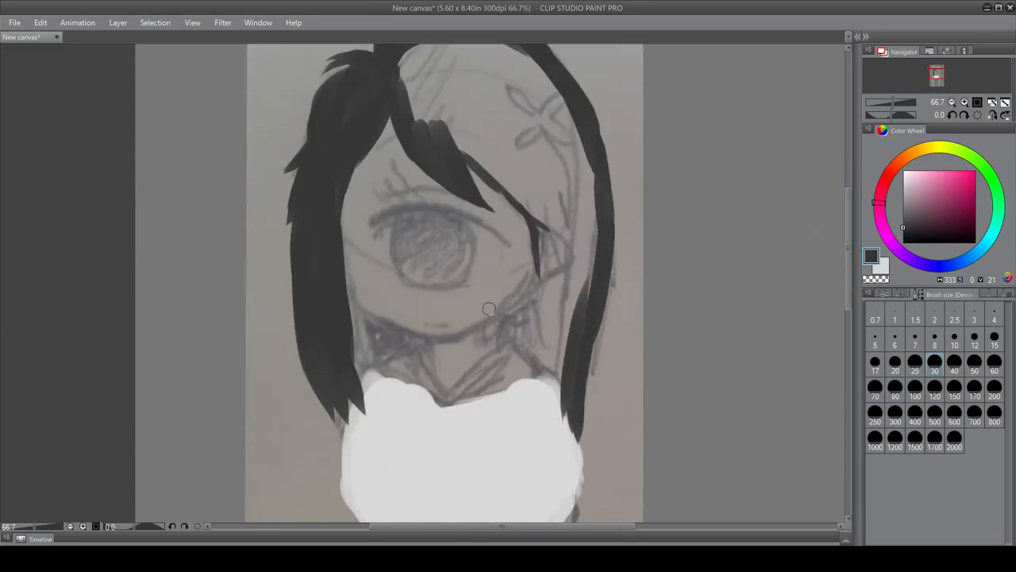
- Fill the hair behind the jaw and neck, joining it to the long right lock
{"action": "mouse_move", "coordinate": [503, 317]}
{"action": "left_mouse_down"}
{"action": "mouse_move", "coordinate": [580, 270]}
{"action": "mouse_move", "coordinate": [516, 316]}
{"action": "mouse_move", "coordinate": [526, 357]}
{"action": "mouse_move", "coordinate": [537, 349]}
{"action": "mouse_move", "coordinate": [556, 382]}
{"action": "mouse_move", "coordinate": [579, 266]}
{"action": "mouse_move", "coordinate": [567, 278]}
{"action": "mouse_move", "coordinate": [586, 321]}
{"action": "left_mouse_up"}
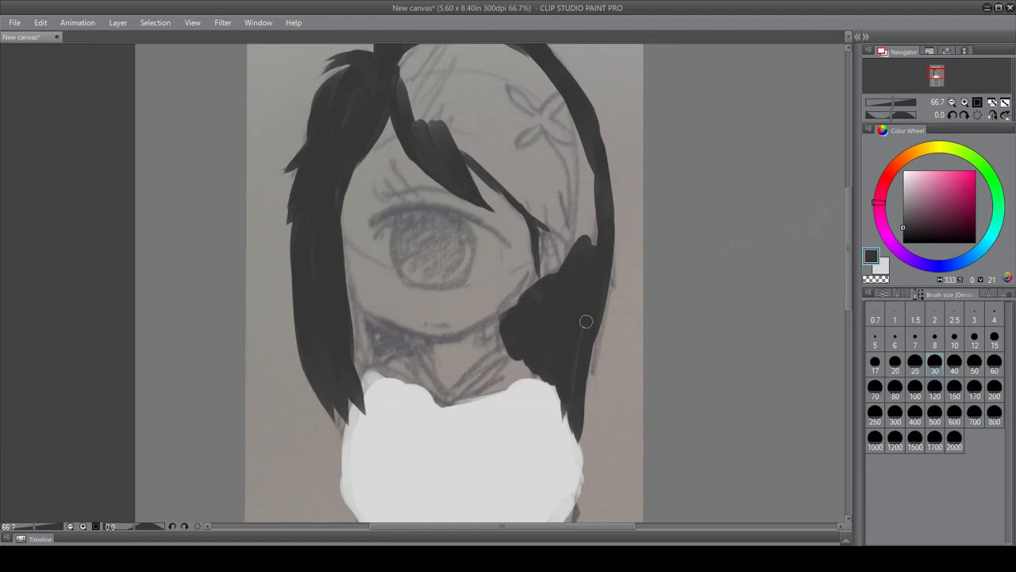
{"action": "left_click_drag", "start_coordinate": [850, 274], "coordinate": [849, 232]}
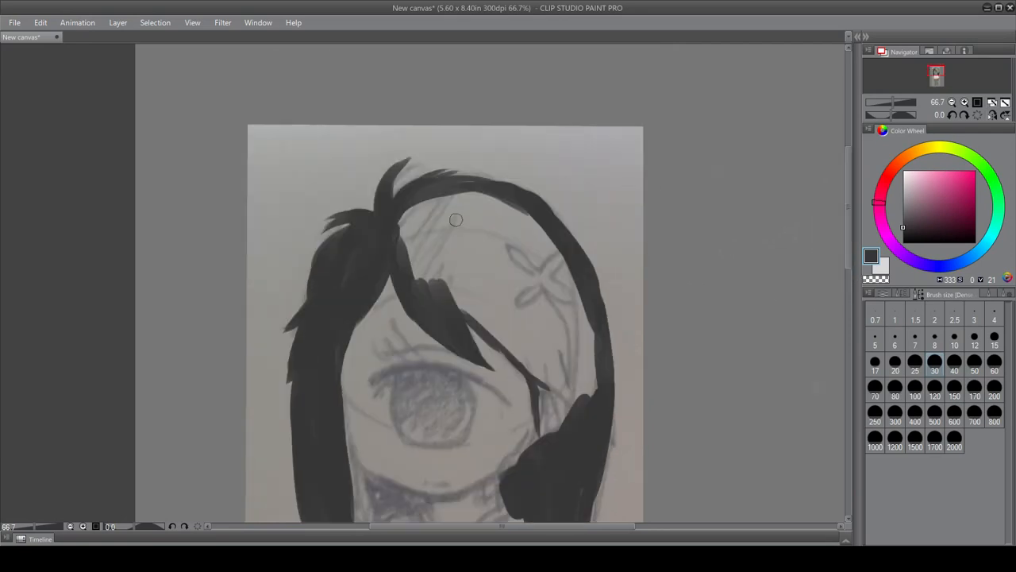
- Fill the fringe and crown with solid near-black using brush size 50, rounding the head's outer edge and undoing the last stroke
{"action": "mouse_move", "coordinate": [431, 252]}
{"action": "left_mouse_down"}
{"action": "mouse_move", "coordinate": [494, 334]}
{"action": "mouse_move", "coordinate": [595, 429]}
{"action": "mouse_move", "coordinate": [587, 341]}
{"action": "mouse_move", "coordinate": [576, 404]}
{"action": "mouse_move", "coordinate": [578, 333]}
{"action": "left_mouse_up"}
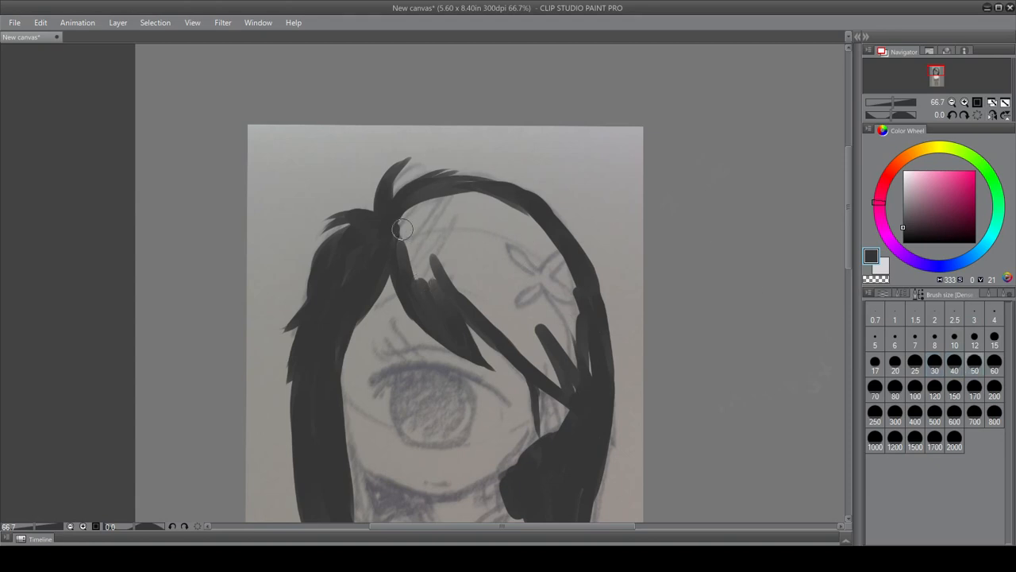
{"action": "mouse_move", "coordinate": [402, 231]}
{"action": "left_mouse_down"}
{"action": "mouse_move", "coordinate": [454, 203]}
{"action": "mouse_move", "coordinate": [412, 213]}
{"action": "mouse_move", "coordinate": [460, 182]}
{"action": "mouse_move", "coordinate": [520, 208]}
{"action": "mouse_move", "coordinate": [542, 240]}
{"action": "mouse_move", "coordinate": [585, 400]}
{"action": "mouse_move", "coordinate": [545, 250]}
{"action": "mouse_move", "coordinate": [575, 397]}
{"action": "mouse_move", "coordinate": [468, 252]}
{"action": "mouse_move", "coordinate": [420, 223]}
{"action": "mouse_move", "coordinate": [424, 265]}
{"action": "mouse_move", "coordinate": [475, 213]}
{"action": "mouse_move", "coordinate": [434, 258]}
{"action": "mouse_move", "coordinate": [444, 286]}
{"action": "mouse_move", "coordinate": [490, 287]}
{"action": "mouse_move", "coordinate": [540, 267]}
{"action": "left_mouse_up"}
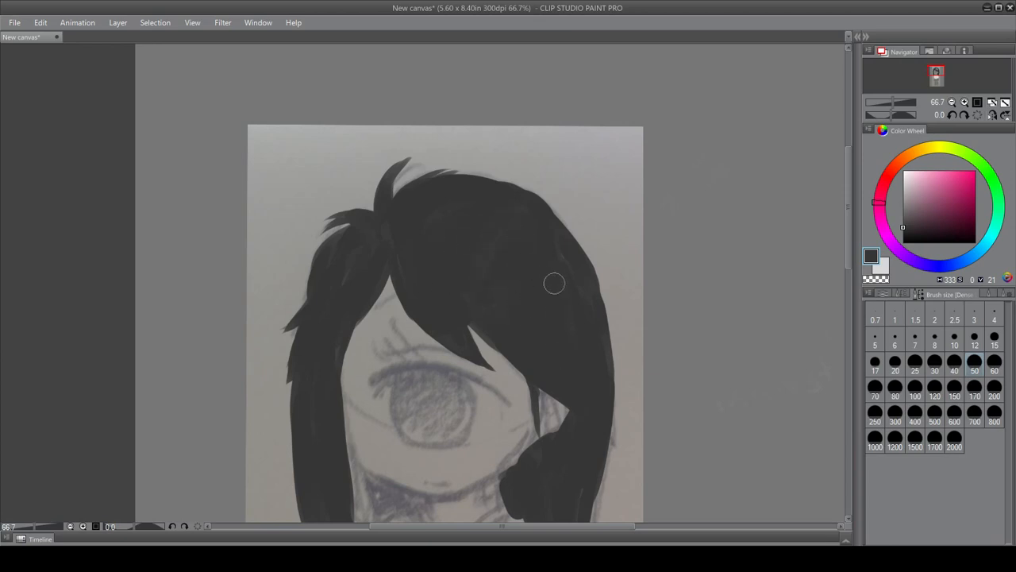
{"action": "mouse_move", "coordinate": [526, 197]}
{"action": "left_mouse_down"}
{"action": "mouse_move", "coordinate": [574, 265]}
{"action": "mouse_move", "coordinate": [585, 349]}
{"action": "left_mouse_up"}
{"action": "mouse_move", "coordinate": [416, 200]}
{"action": "left_mouse_down"}
{"action": "mouse_move", "coordinate": [442, 182]}
{"action": "mouse_move", "coordinate": [511, 197]}
{"action": "left_mouse_up"}
{"action": "key", "text": "ctrl+z"}
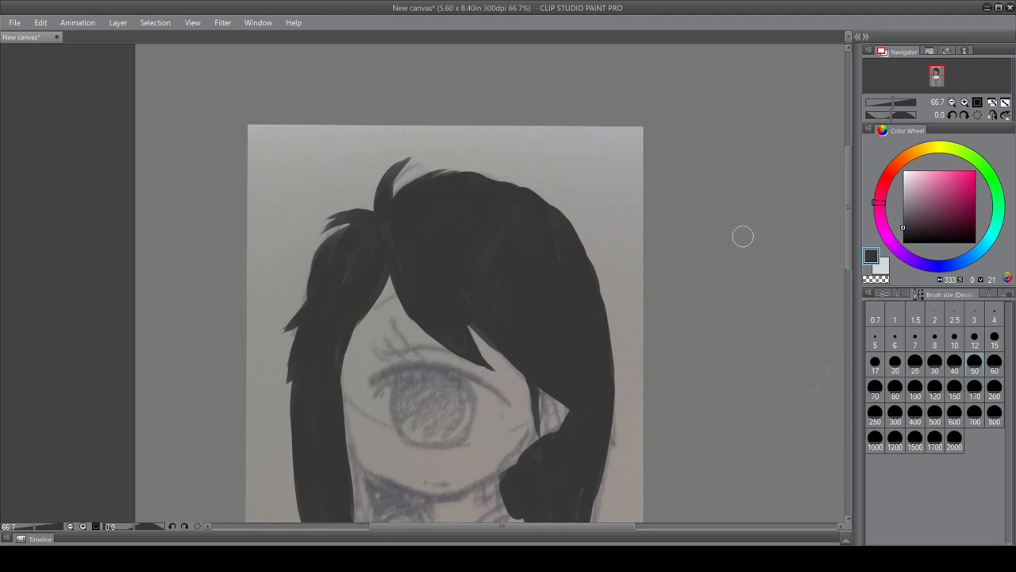
- Extend the long right hair lock with a second pointed end, and fill the left hair in beside the neck down to pointed tips
{"action": "left_click_drag", "start_coordinate": [849, 231], "coordinate": [839, 283]}
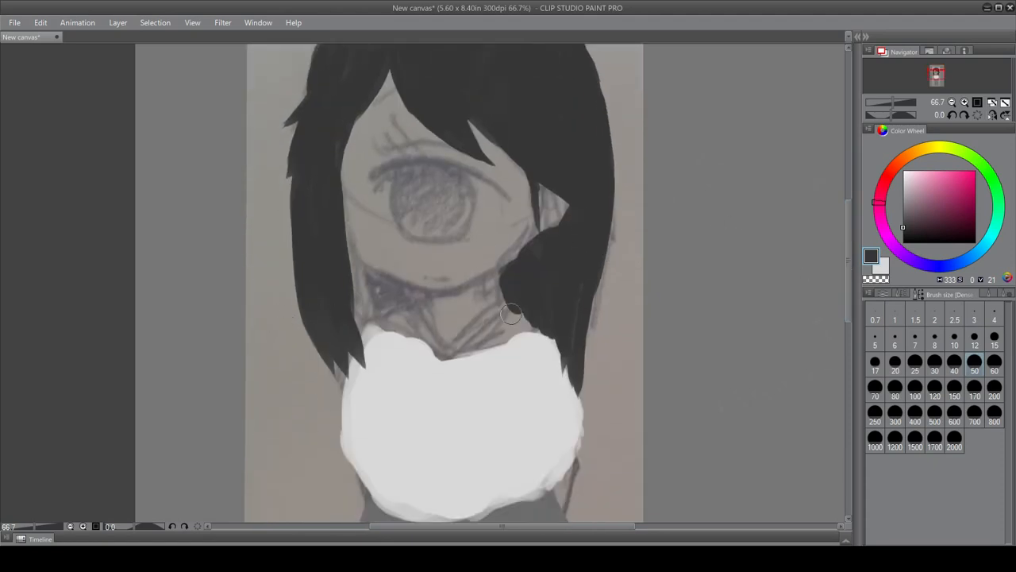
{"action": "left_click_drag", "start_coordinate": [604, 258], "coordinate": [601, 352]}
{"action": "mouse_move", "coordinate": [598, 238]}
{"action": "left_mouse_down"}
{"action": "mouse_move", "coordinate": [609, 358]}
{"action": "mouse_move", "coordinate": [585, 382]}
{"action": "left_mouse_up"}
{"action": "mouse_move", "coordinate": [847, 282]}
{"action": "left_mouse_down"}
{"action": "mouse_move", "coordinate": [854, 249]}
{"action": "mouse_move", "coordinate": [849, 277]}
{"action": "left_mouse_up"}
{"action": "mouse_move", "coordinate": [343, 284]}
{"action": "left_mouse_down"}
{"action": "mouse_move", "coordinate": [420, 324]}
{"action": "mouse_move", "coordinate": [350, 341]}
{"action": "mouse_move", "coordinate": [345, 356]}
{"action": "mouse_move", "coordinate": [354, 313]}
{"action": "mouse_move", "coordinate": [402, 318]}
{"action": "mouse_move", "coordinate": [351, 359]}
{"action": "mouse_move", "coordinate": [351, 415]}
{"action": "left_mouse_up"}
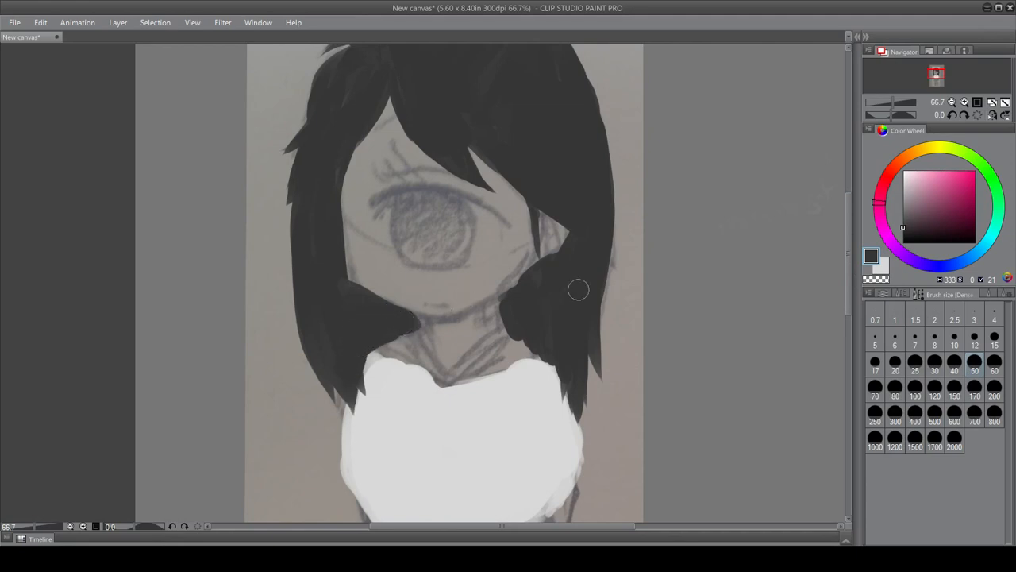
{"action": "left_click_drag", "start_coordinate": [337, 374], "coordinate": [346, 421]}
- Erase the hair fill between the jaw, neck and long right lock with the hard eraser
{"action": "left_click", "coordinate": [900, 294]}
{"action": "left_click", "coordinate": [973, 294]}
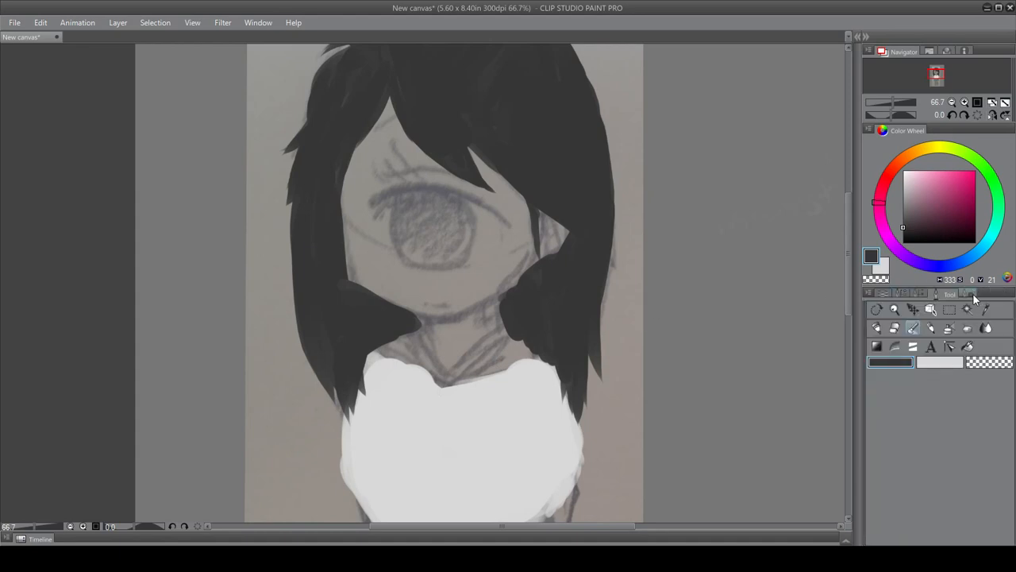
{"action": "left_click", "coordinate": [895, 329]}
{"action": "left_click", "coordinate": [919, 295]}
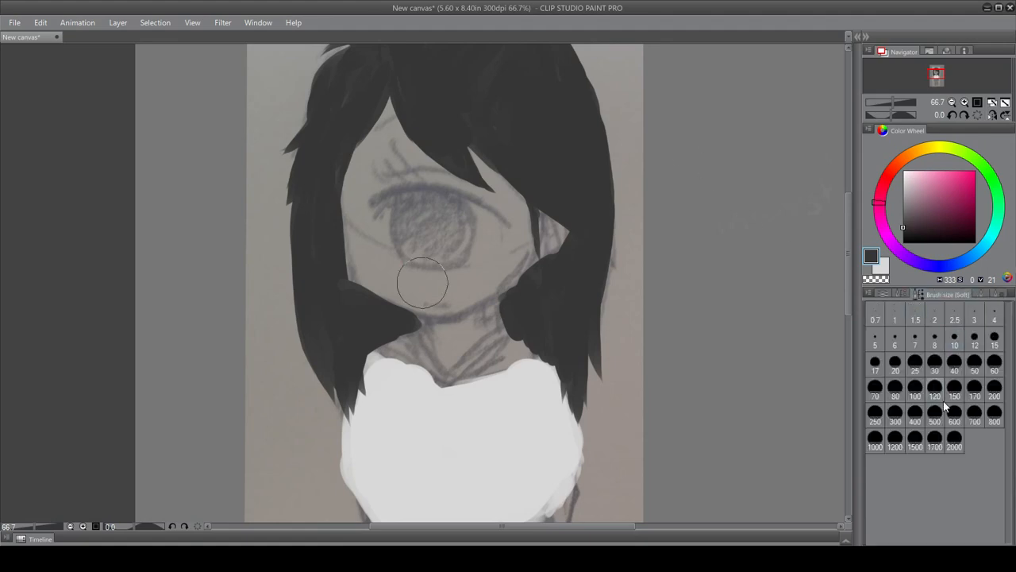
{"action": "left_click", "coordinate": [900, 294]}
{"action": "left_click", "coordinate": [905, 328]}
{"action": "mouse_move", "coordinate": [520, 302]}
{"action": "left_mouse_down"}
{"action": "mouse_move", "coordinate": [526, 233]}
{"action": "mouse_move", "coordinate": [524, 300]}
{"action": "mouse_move", "coordinate": [517, 242]}
{"action": "left_mouse_up"}
{"action": "mouse_move", "coordinate": [547, 256]}
{"action": "left_mouse_down"}
{"action": "mouse_move", "coordinate": [535, 279]}
{"action": "mouse_move", "coordinate": [535, 374]}
{"action": "left_mouse_up"}
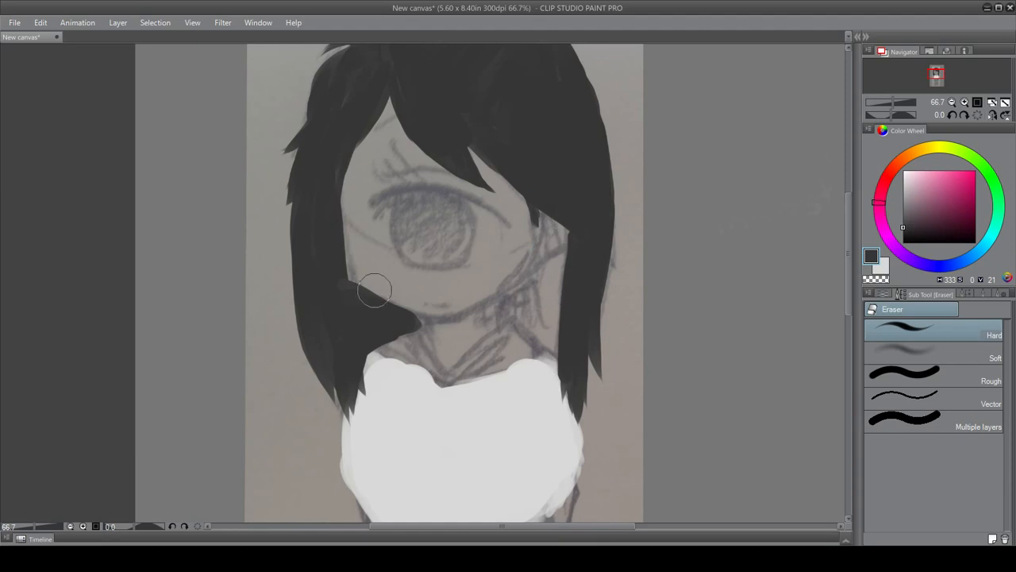
- Erase the hair fill between the left lock and the neck, redoing the first pass to keep the lock's inner edge clean
{"action": "mouse_move", "coordinate": [375, 290]}
{"action": "left_mouse_down"}
{"action": "mouse_move", "coordinate": [394, 363]}
{"action": "mouse_move", "coordinate": [357, 234]}
{"action": "mouse_move", "coordinate": [382, 364]}
{"action": "mouse_move", "coordinate": [364, 211]}
{"action": "mouse_move", "coordinate": [383, 368]}
{"action": "left_mouse_up"}
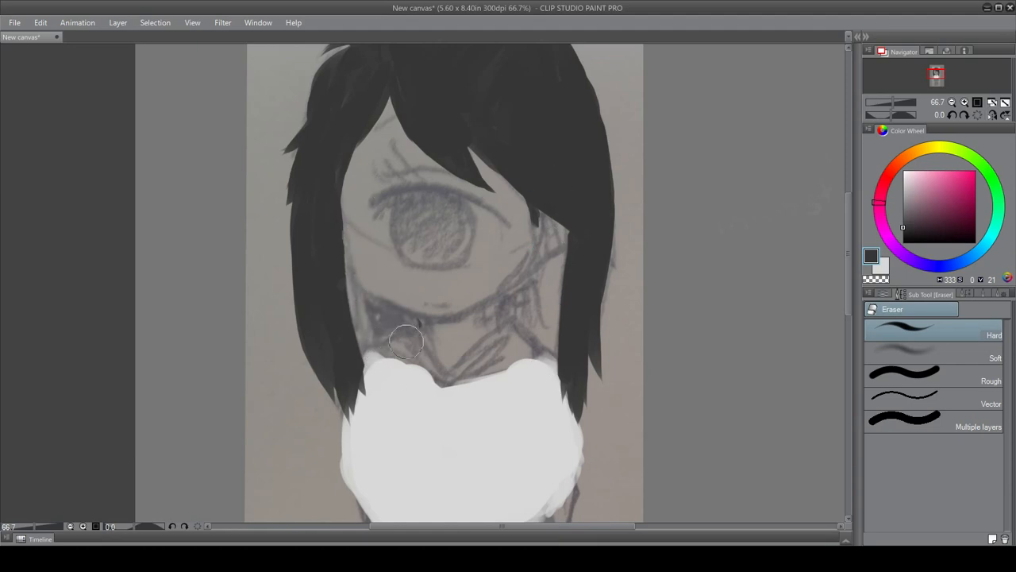
{"action": "key", "text": "ctrl+z"}
{"action": "left_click_drag", "start_coordinate": [360, 249], "coordinate": [377, 363]}
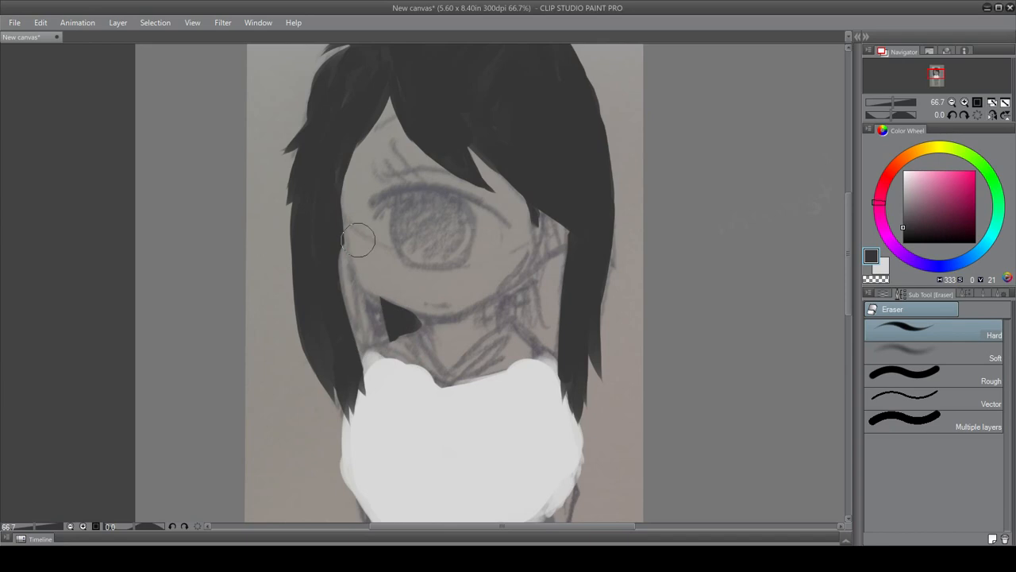
{"action": "mouse_move", "coordinate": [358, 179]}
{"action": "left_mouse_down"}
{"action": "mouse_move", "coordinate": [374, 332]}
{"action": "mouse_move", "coordinate": [376, 312]}
{"action": "left_mouse_up"}
{"action": "left_click_drag", "start_coordinate": [398, 324], "coordinate": [399, 293]}
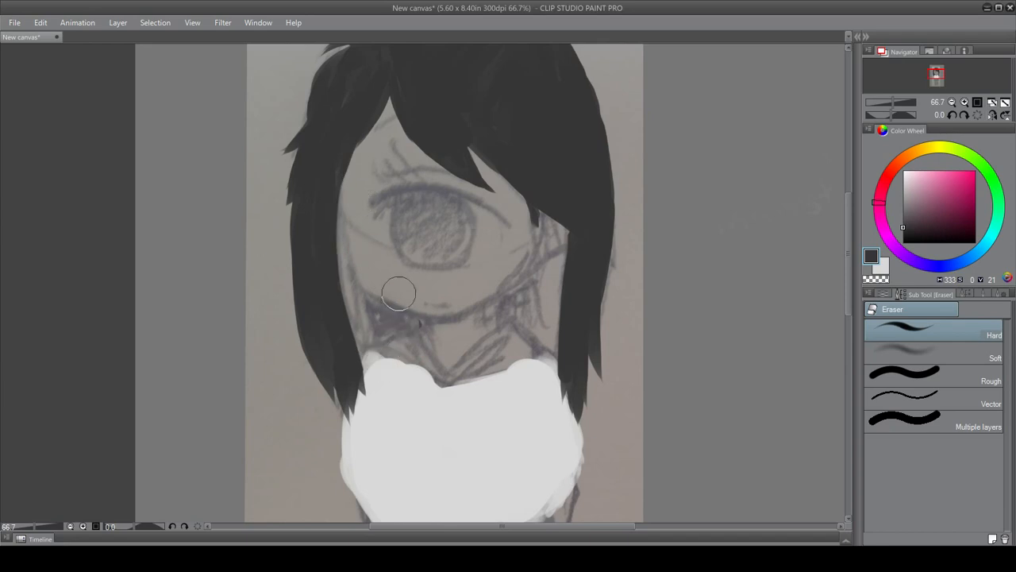
- Add a new layer between the skin and sketch layers and name it "hair behind"
{"action": "left_click", "coordinate": [884, 294]}
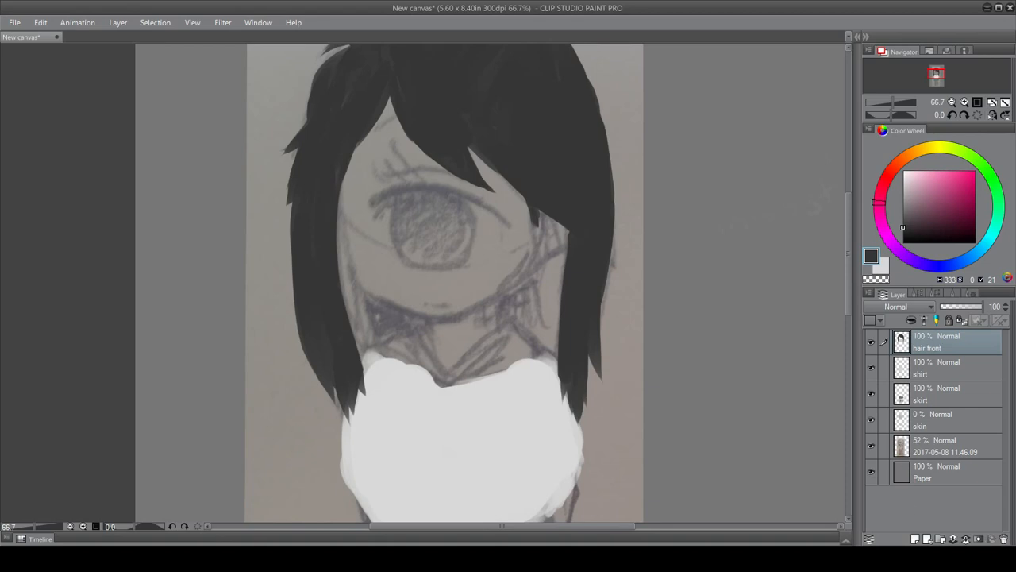
{"action": "left_click", "coordinate": [917, 539]}
{"action": "left_click_drag", "start_coordinate": [947, 350], "coordinate": [927, 451]}
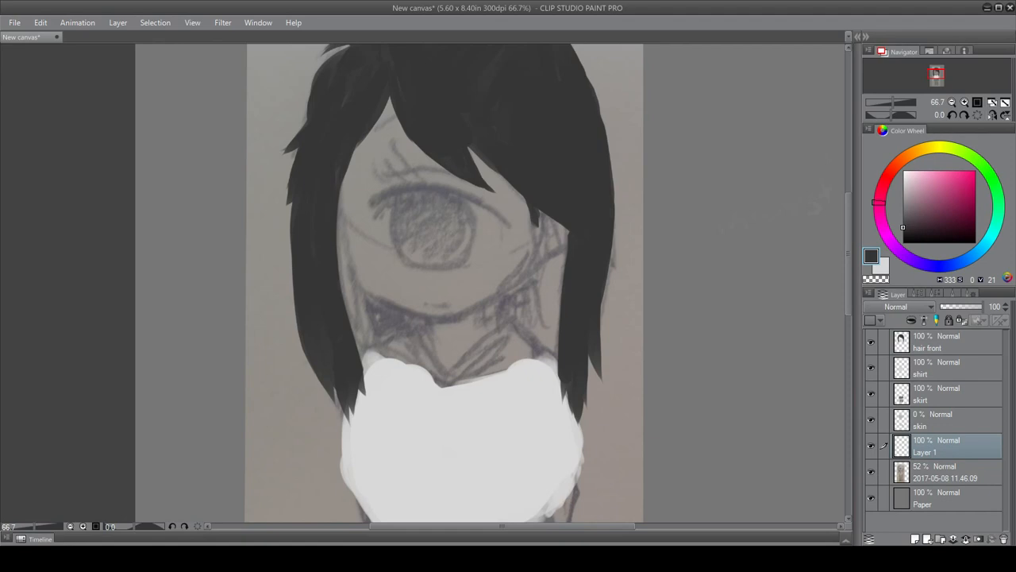
{"action": "double_click", "coordinate": [925, 452]}
{"action": "type", "text": "hair behind"}
{"action": "key", "text": "Return"}
- Set the skin layer's opacity to 100%
{"action": "left_click_drag", "start_coordinate": [847, 238], "coordinate": [848, 217]}
{"action": "left_click", "coordinate": [915, 349]}
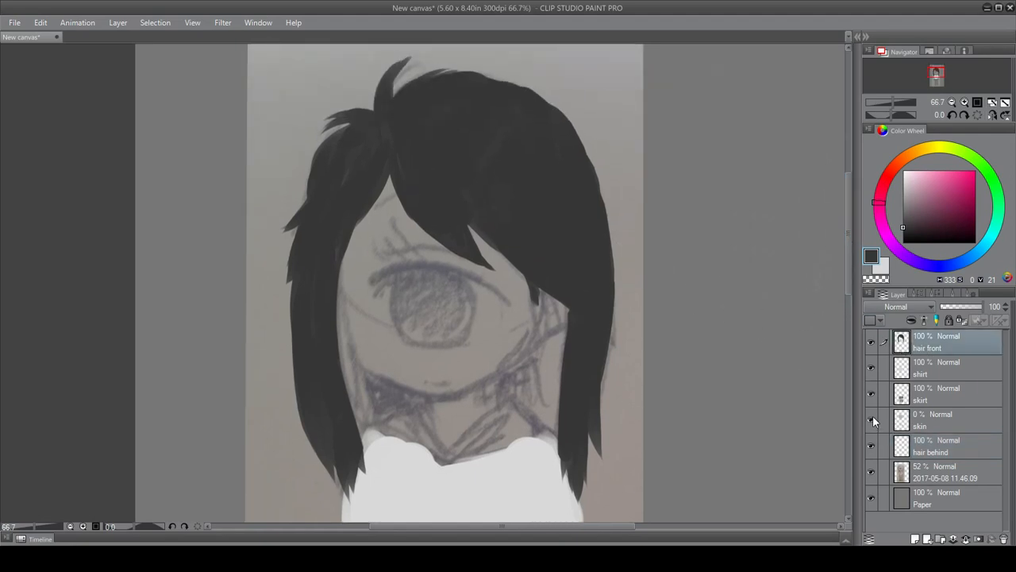
{"action": "left_click", "coordinate": [932, 426]}
{"action": "left_click_drag", "start_coordinate": [942, 306], "coordinate": [985, 307]}
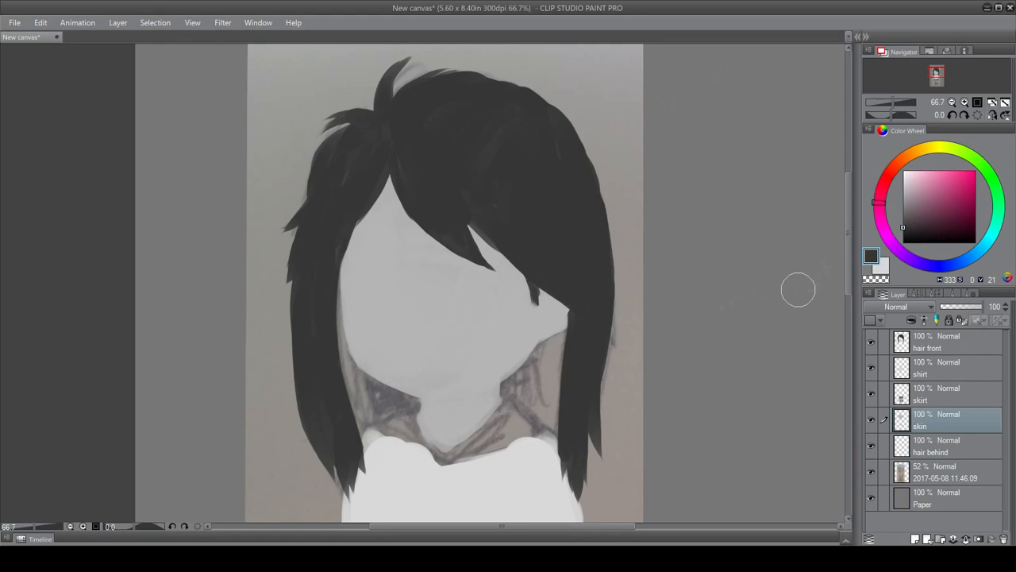
- Paint near-black hair on the "hair behind" layer, filling the gaps on both sides of the neck between jaw and shirt
{"action": "scroll", "coordinate": [847, 245], "scroll_direction": "up", "scroll_amount": 2}
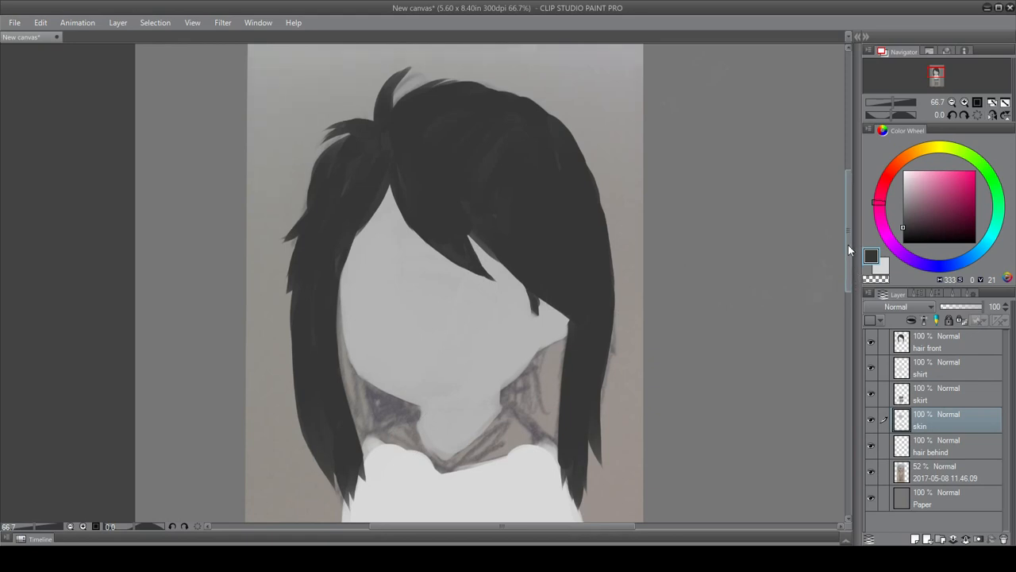
{"action": "scroll", "coordinate": [846, 240], "scroll_direction": "down", "scroll_amount": 1}
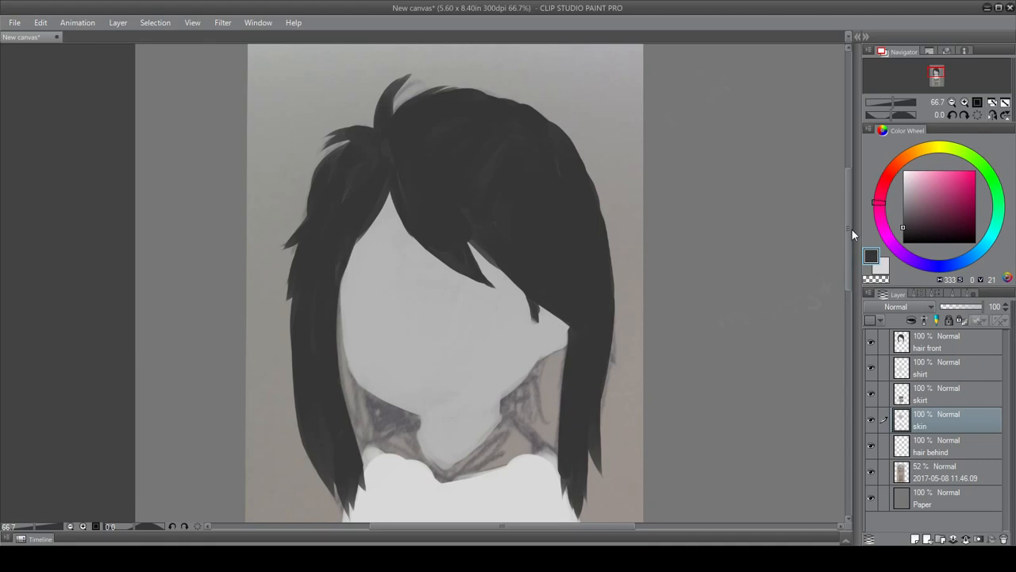
{"action": "scroll", "coordinate": [851, 236], "scroll_direction": "down", "scroll_amount": 2}
{"action": "left_click", "coordinate": [919, 451]}
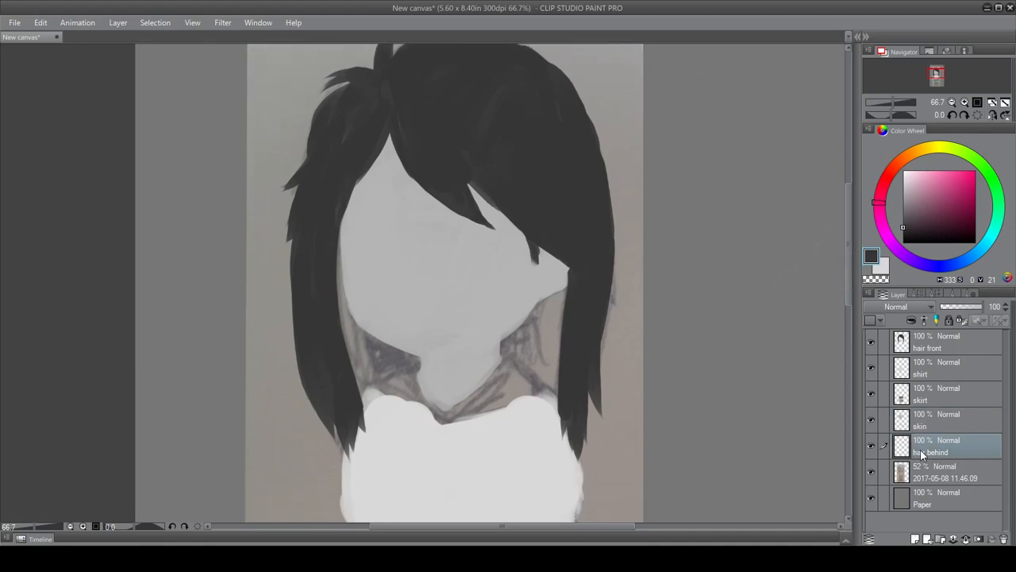
{"action": "left_click", "coordinate": [947, 295]}
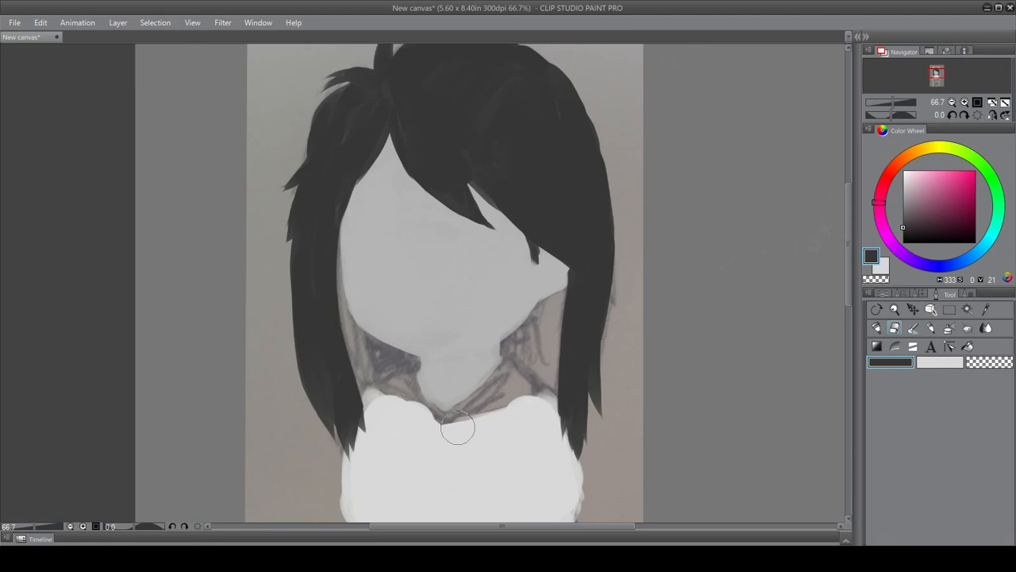
{"action": "left_click", "coordinate": [913, 328]}
{"action": "mouse_move", "coordinate": [533, 320]}
{"action": "left_mouse_down"}
{"action": "mouse_move", "coordinate": [567, 323]}
{"action": "mouse_move", "coordinate": [547, 262]}
{"action": "mouse_move", "coordinate": [518, 312]}
{"action": "mouse_move", "coordinate": [512, 372]}
{"action": "left_mouse_up"}
{"action": "mouse_move", "coordinate": [370, 345]}
{"action": "left_mouse_down"}
{"action": "mouse_move", "coordinate": [410, 368]}
{"action": "mouse_move", "coordinate": [357, 316]}
{"action": "mouse_move", "coordinate": [344, 225]}
{"action": "mouse_move", "coordinate": [360, 371]}
{"action": "mouse_move", "coordinate": [370, 381]}
{"action": "mouse_move", "coordinate": [380, 362]}
{"action": "mouse_move", "coordinate": [380, 413]}
{"action": "mouse_move", "coordinate": [374, 404]}
{"action": "mouse_move", "coordinate": [383, 376]}
{"action": "mouse_move", "coordinate": [425, 387]}
{"action": "left_mouse_up"}
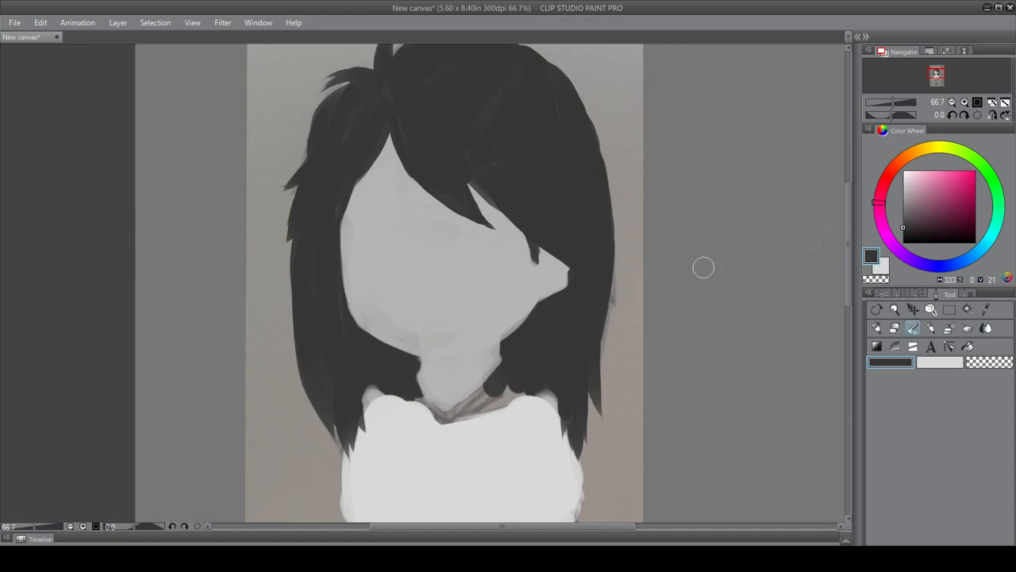
- Examine the whole figure from the hair down to the shoes to check the blocked-in base shapes
{"action": "left_click_drag", "start_coordinate": [850, 268], "coordinate": [846, 353]}
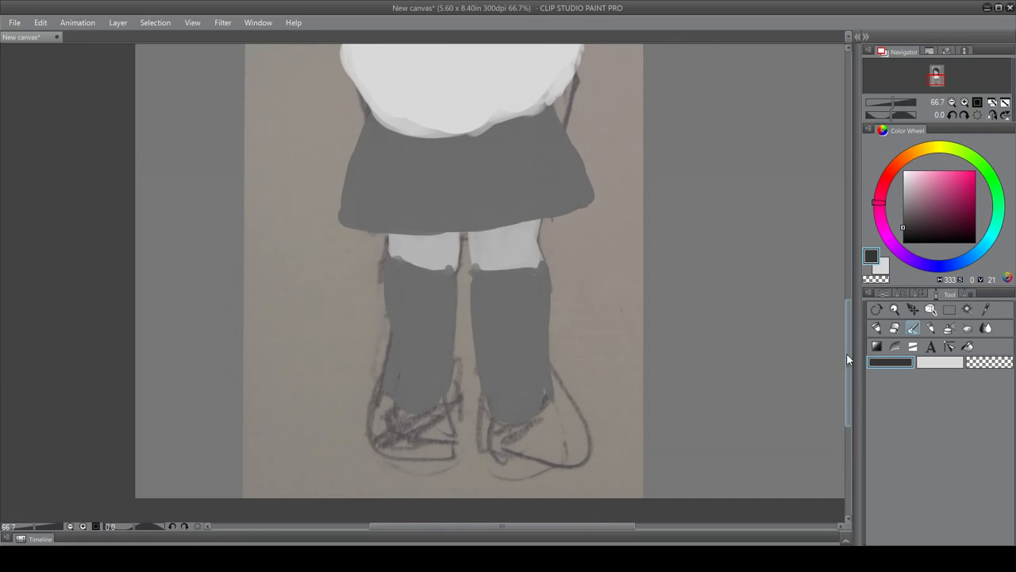
{"action": "left_click_drag", "start_coordinate": [848, 354], "coordinate": [847, 250]}
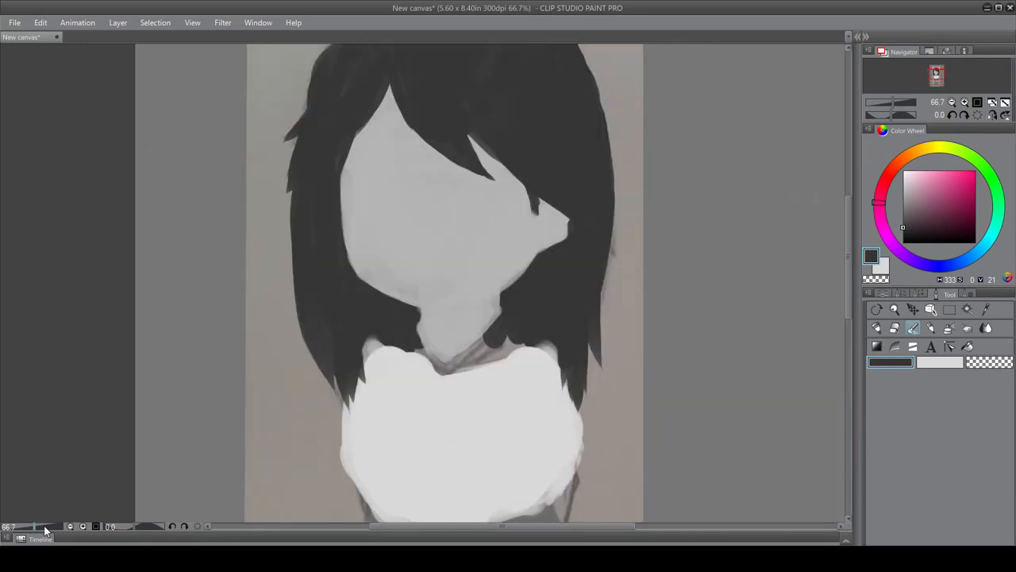
{"action": "left_click_drag", "start_coordinate": [44, 525], "coordinate": [74, 526]}
{"action": "left_click", "coordinate": [73, 526]}
{"action": "left_click", "coordinate": [73, 525]}
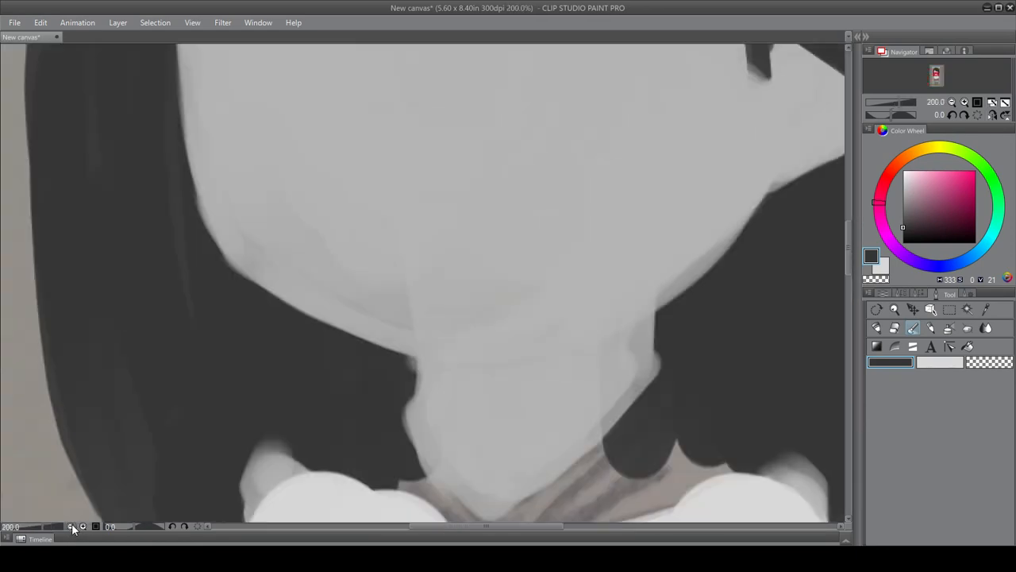
{"action": "left_click", "coordinate": [73, 525]}
{"action": "left_click", "coordinate": [73, 525]}
{"action": "left_click", "coordinate": [73, 526]}
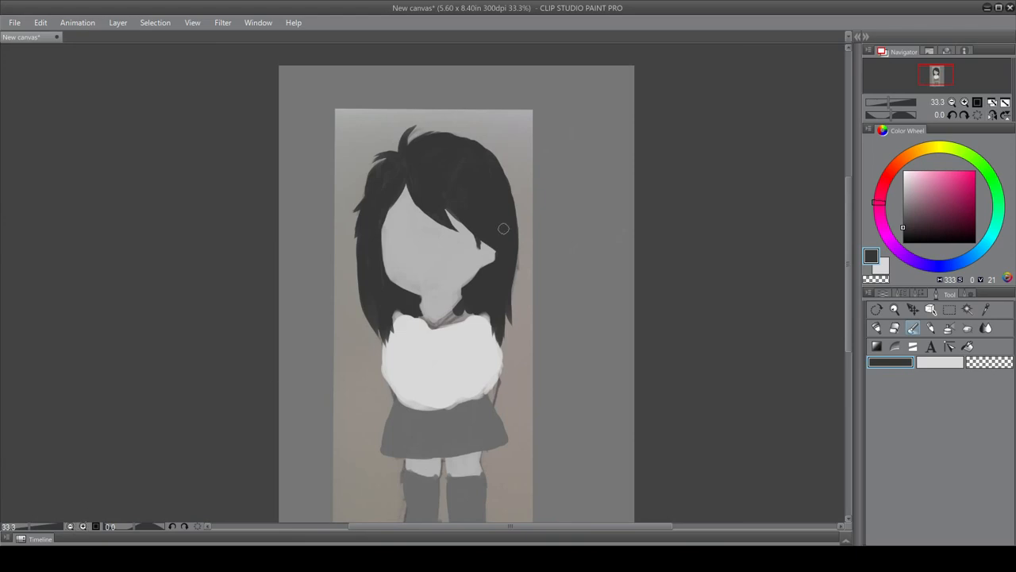
{"action": "mouse_move", "coordinate": [850, 249]}
{"action": "left_mouse_down"}
{"action": "mouse_move", "coordinate": [840, 289]}
{"action": "mouse_move", "coordinate": [843, 244]}
{"action": "left_mouse_up"}
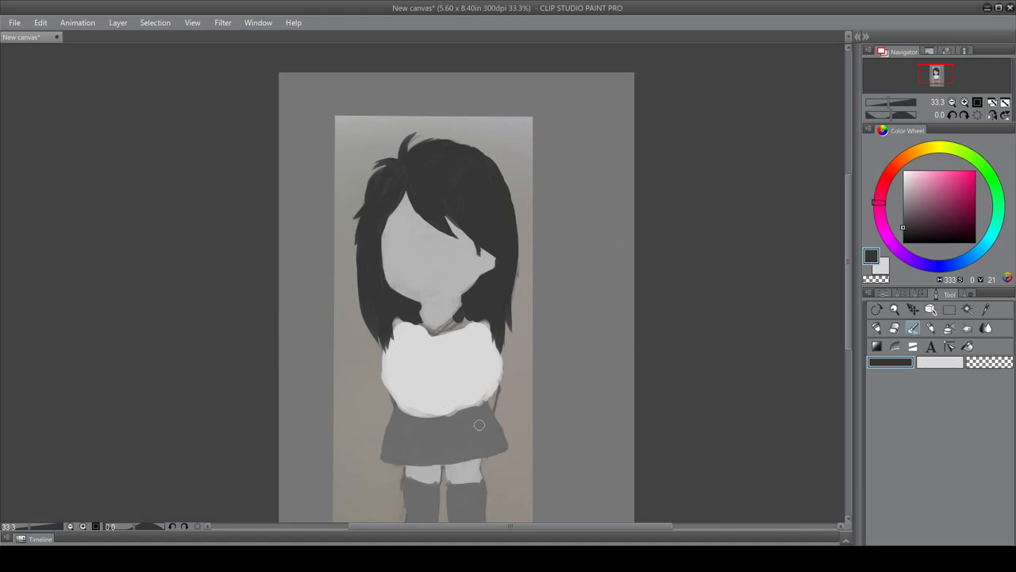
{"action": "scroll", "coordinate": [846, 255], "scroll_direction": "down", "scroll_amount": 1}
{"action": "scroll", "coordinate": [845, 262], "scroll_direction": "down", "scroll_amount": 5}
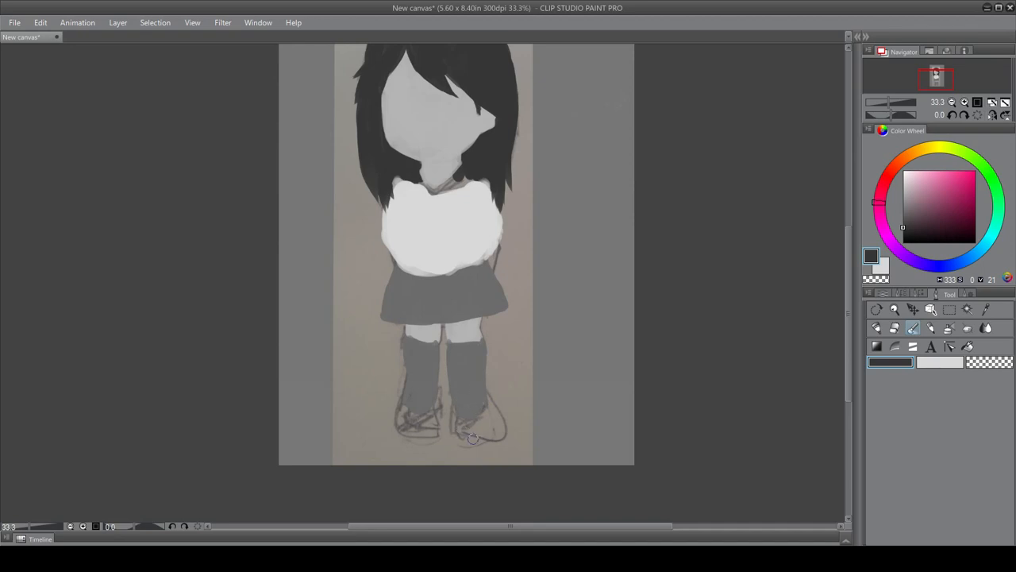
{"action": "left_click_drag", "start_coordinate": [848, 244], "coordinate": [847, 210]}
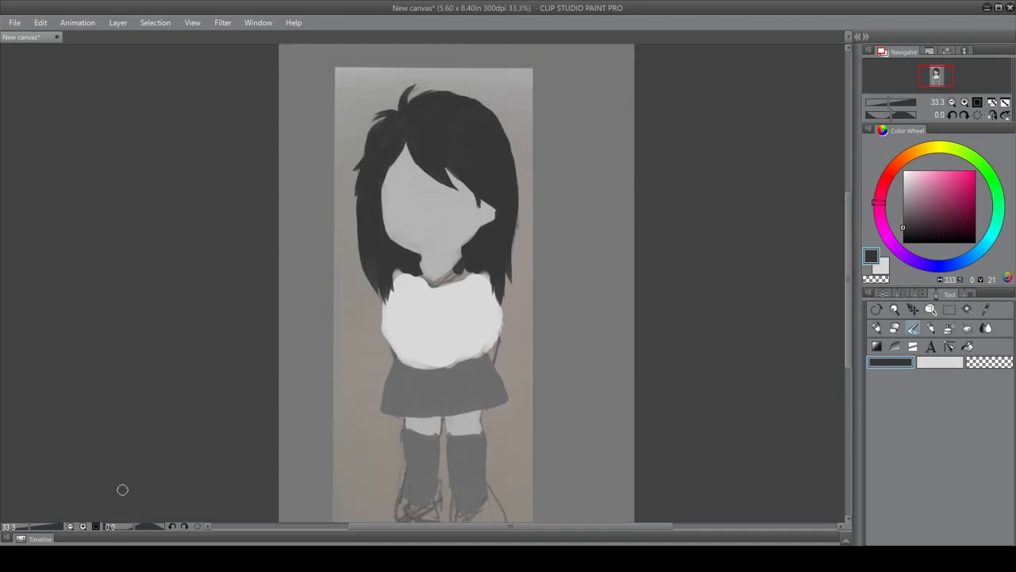
- Sample the skirt's grey as the drawing colour and darken it to a value of 31
{"action": "left_click", "coordinate": [83, 526]}
{"action": "left_click", "coordinate": [83, 527]}
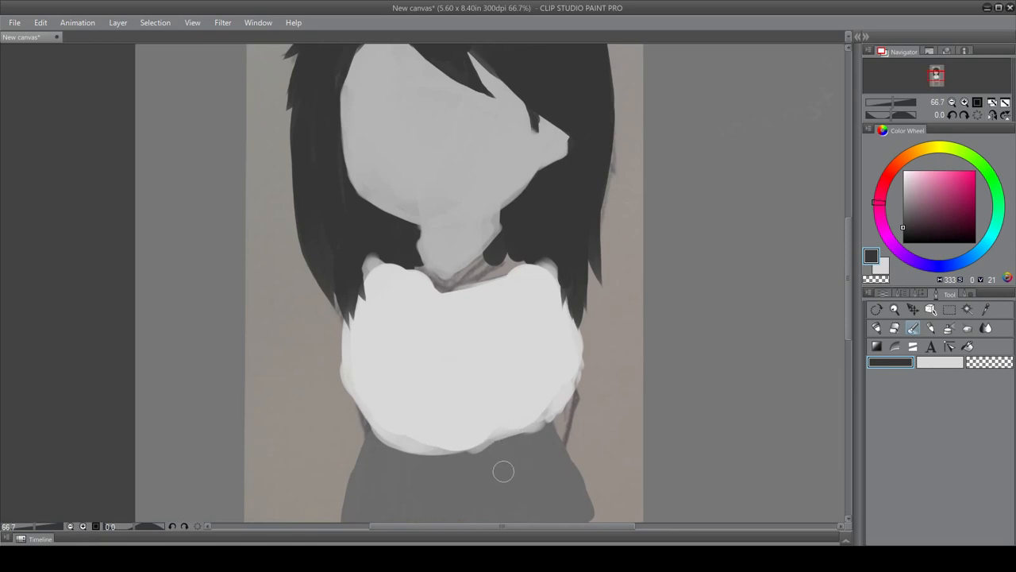
{"action": "left_click", "coordinate": [487, 494], "text": "alt"}
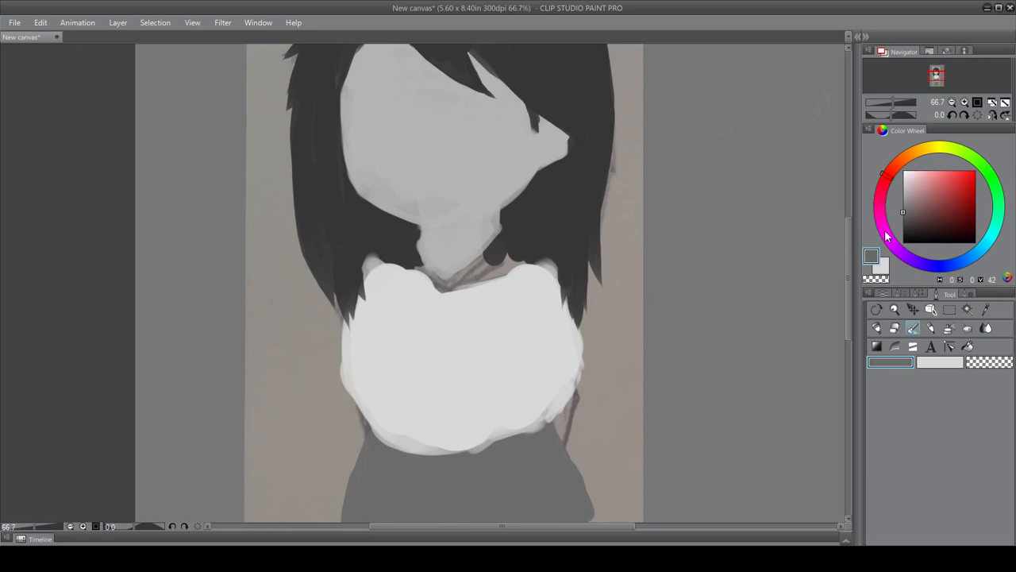
{"action": "left_click_drag", "start_coordinate": [905, 215], "coordinate": [902, 221]}
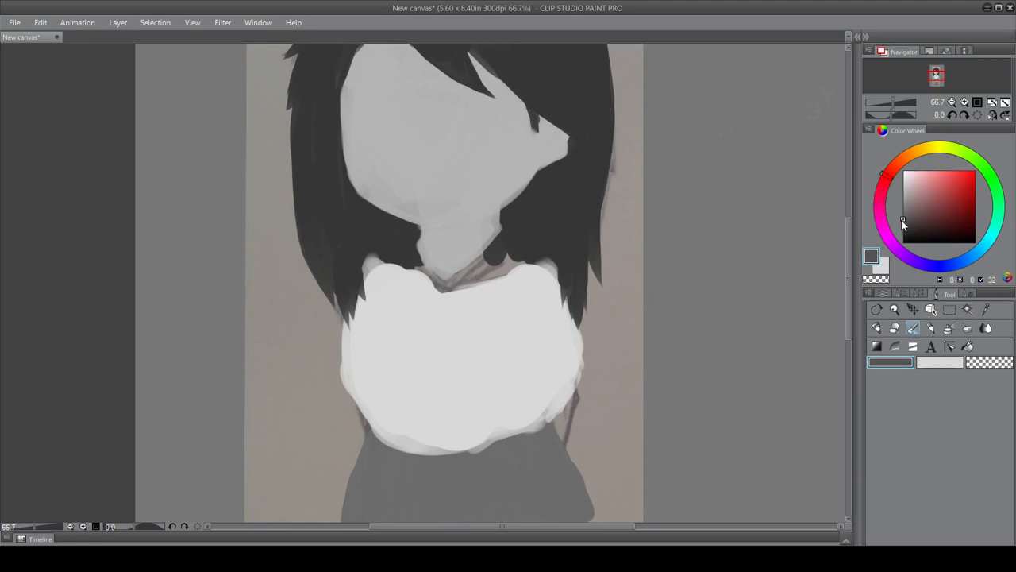
- Add a new layer directly above the shirt layer and name it "tie/collar"
{"action": "left_click", "coordinate": [912, 293]}
{"action": "left_click", "coordinate": [883, 294]}
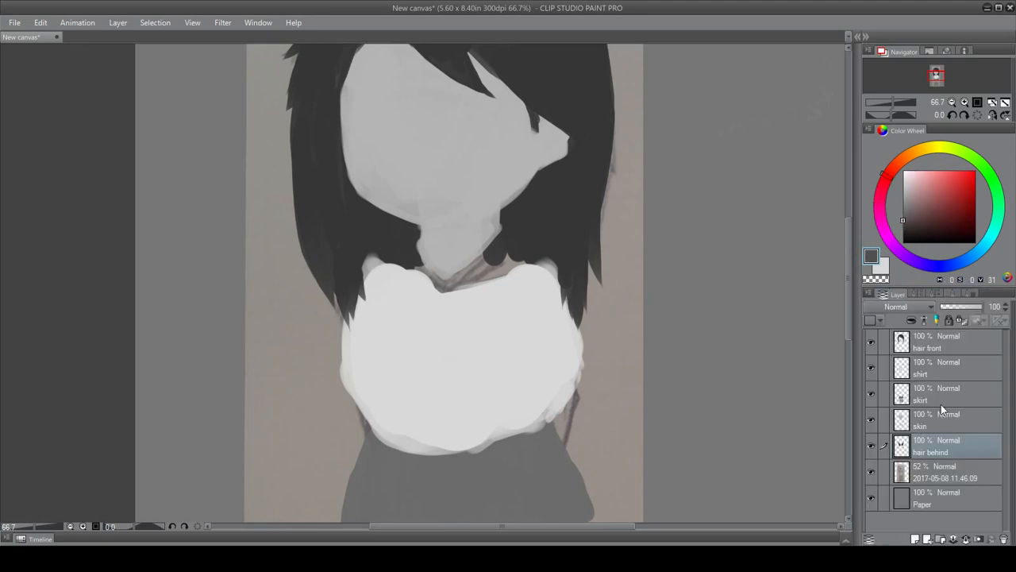
{"action": "left_click", "coordinate": [933, 372]}
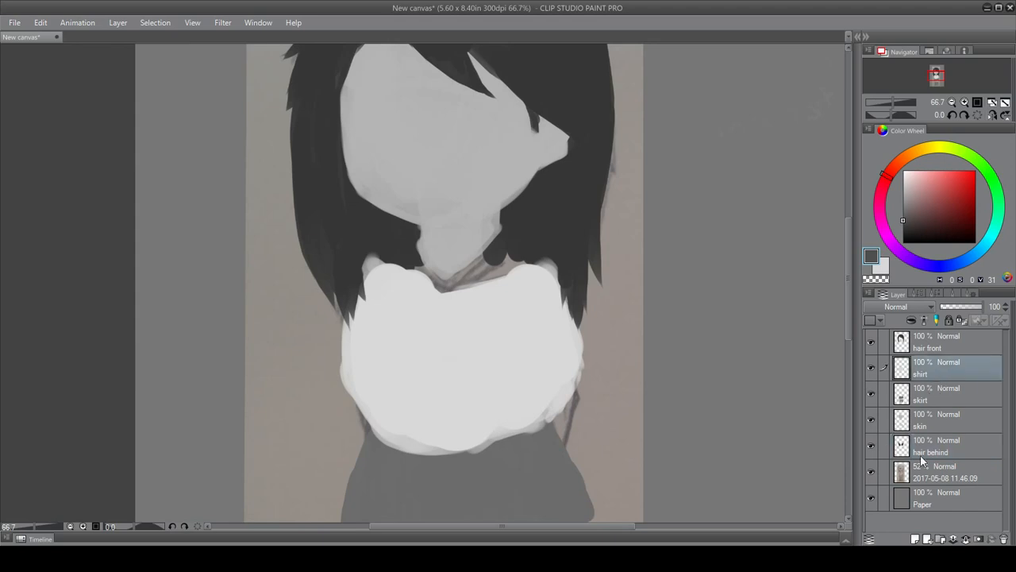
{"action": "left_click", "coordinate": [915, 538]}
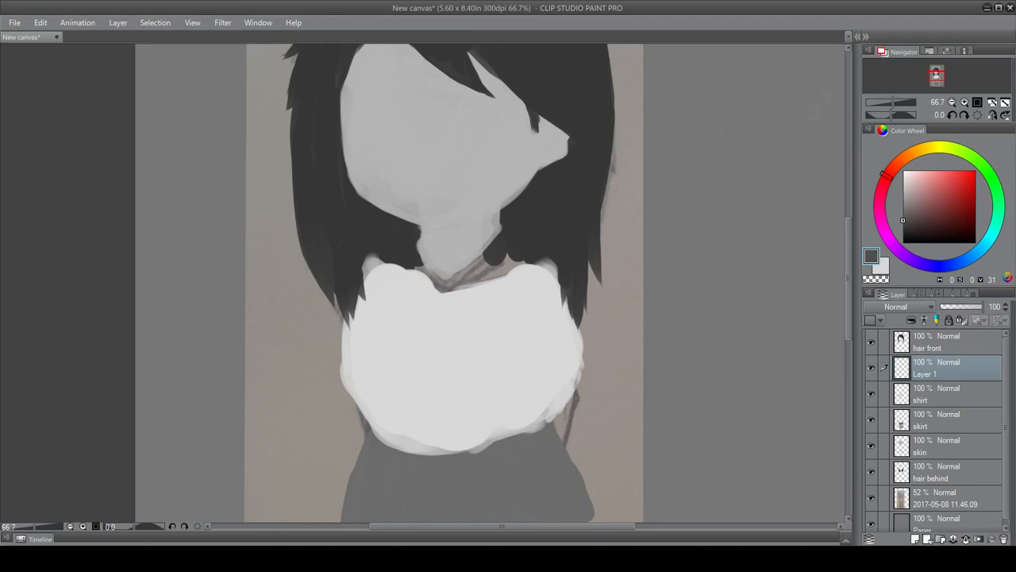
{"action": "double_click", "coordinate": [925, 374]}
{"action": "type", "text": "tie/collar"}
{"action": "key", "text": "Return"}
- Hide the skirt, shirt and hair behind layers to expose the torso sketch, keeping the tie/collar layer active
{"action": "left_click", "coordinate": [931, 295]}
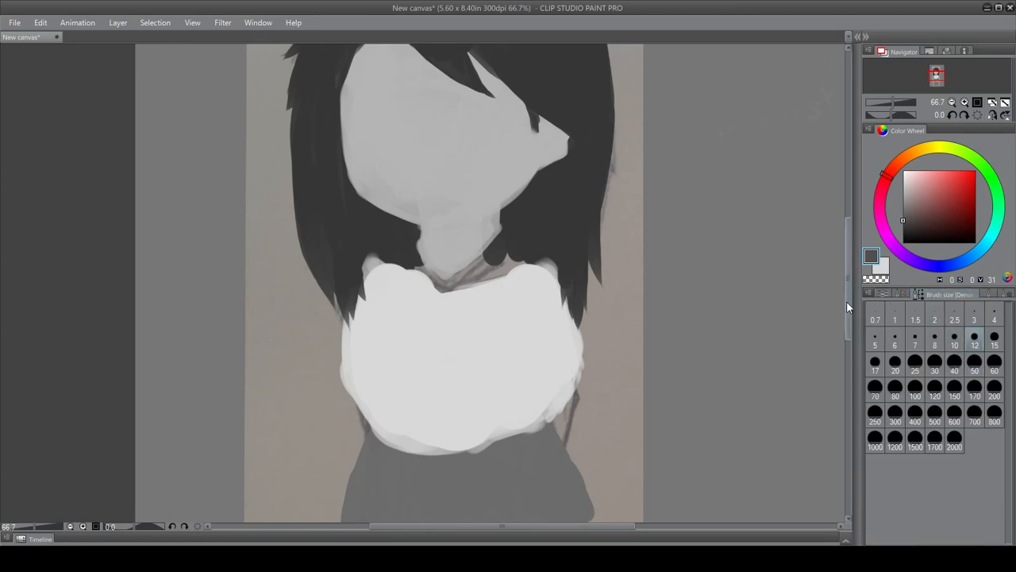
{"action": "left_click", "coordinate": [884, 296]}
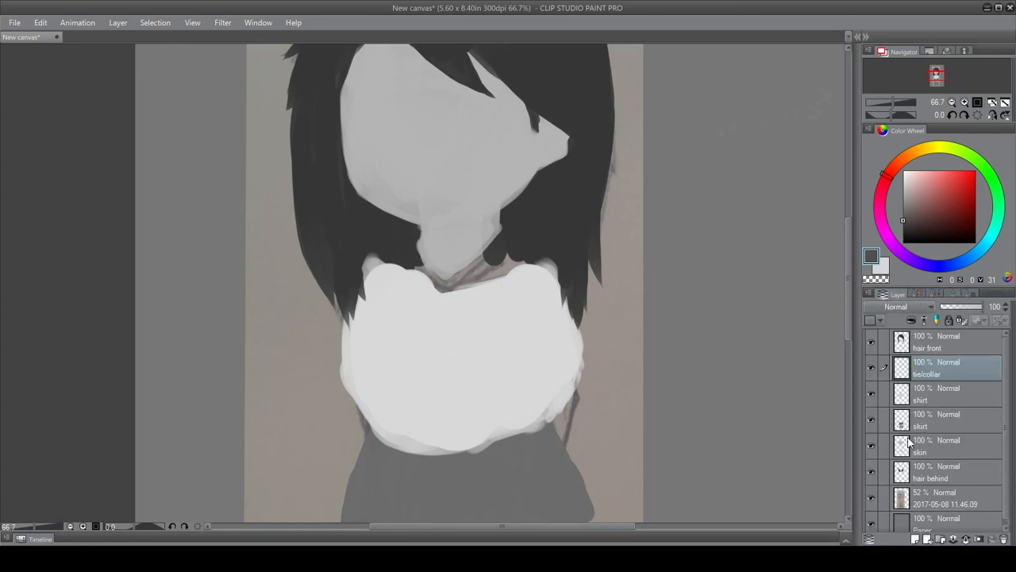
{"action": "left_click", "coordinate": [871, 420]}
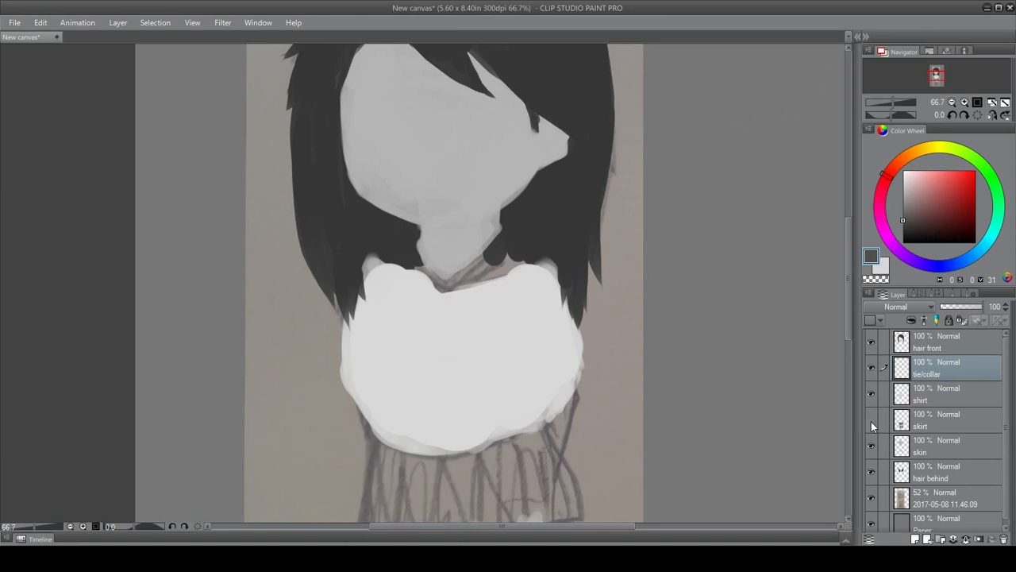
{"action": "left_click", "coordinate": [871, 421]}
{"action": "left_click", "coordinate": [872, 425]}
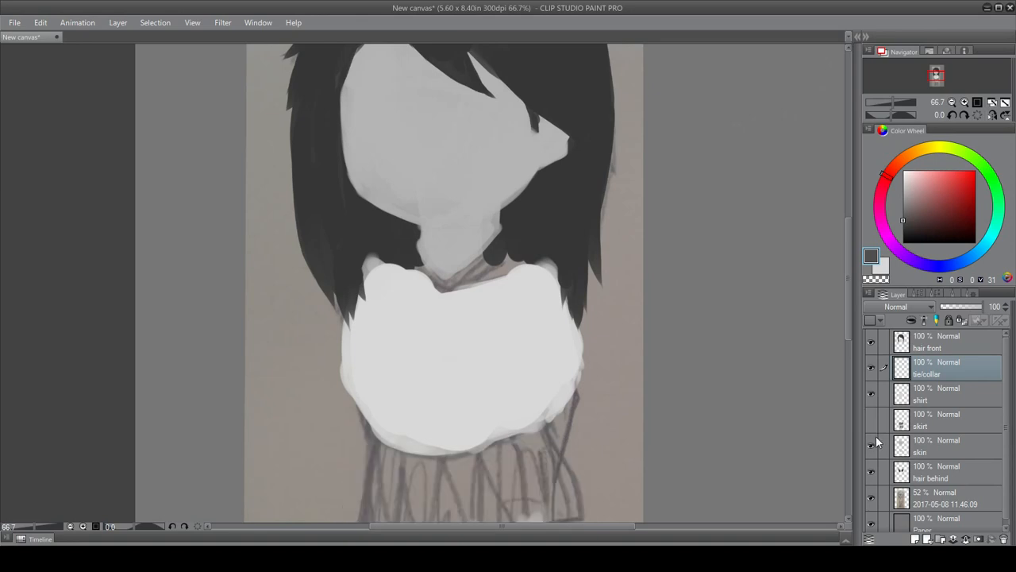
{"action": "left_click", "coordinate": [870, 394]}
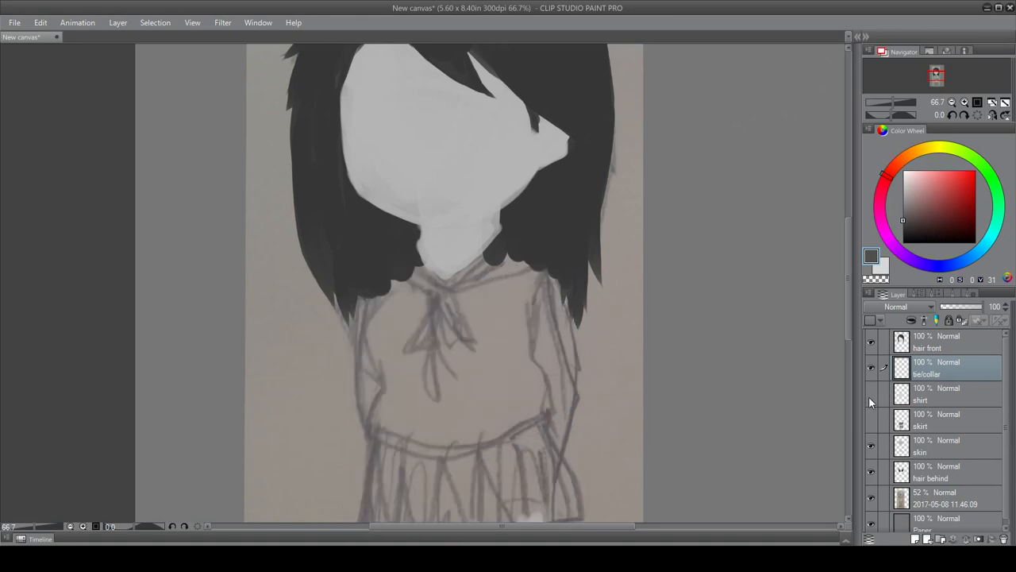
{"action": "left_click", "coordinate": [871, 472]}
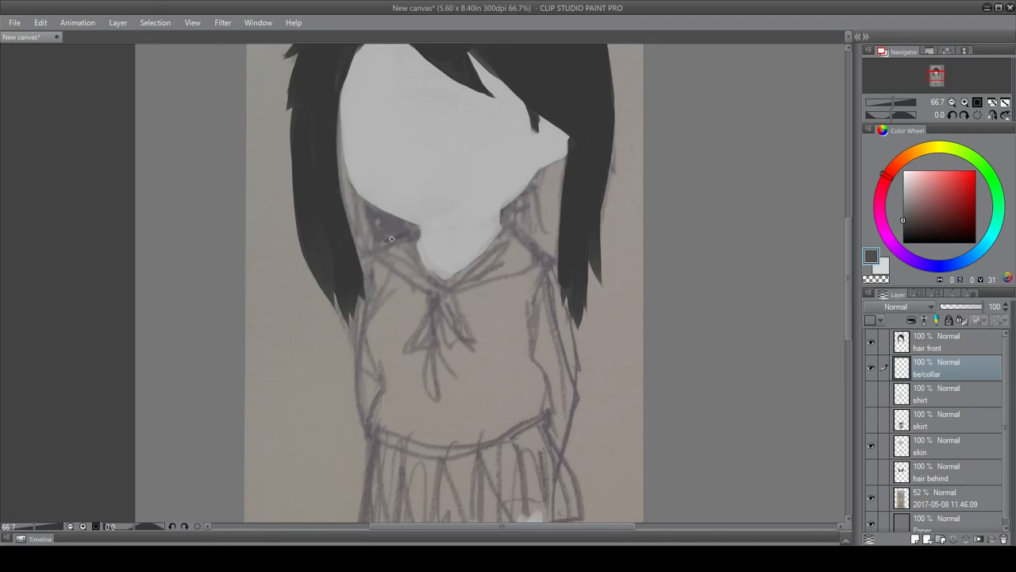
- Outline both flaps of the sailor collar in dark grey on the tie/collar layer, following the sketch around the neck
{"action": "left_click_drag", "start_coordinate": [370, 251], "coordinate": [423, 287]}
{"action": "mouse_move", "coordinate": [409, 228]}
{"action": "left_mouse_down"}
{"action": "mouse_move", "coordinate": [443, 290]}
{"action": "mouse_move", "coordinate": [423, 264]}
{"action": "mouse_move", "coordinate": [441, 287]}
{"action": "mouse_move", "coordinate": [434, 271]}
{"action": "mouse_move", "coordinate": [440, 281]}
{"action": "mouse_move", "coordinate": [474, 266]}
{"action": "mouse_move", "coordinate": [441, 277]}
{"action": "mouse_move", "coordinate": [490, 237]}
{"action": "mouse_move", "coordinate": [446, 283]}
{"action": "mouse_move", "coordinate": [497, 235]}
{"action": "mouse_move", "coordinate": [524, 227]}
{"action": "left_mouse_up"}
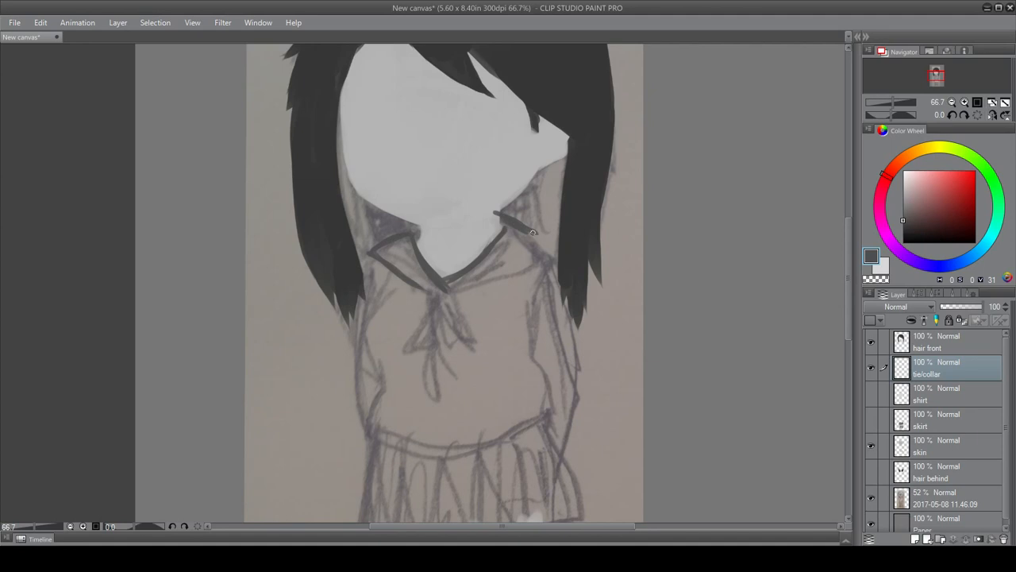
{"action": "key", "text": "ctrl+z"}
{"action": "key", "text": "ctrl+z"}
{"action": "left_click_drag", "start_coordinate": [546, 252], "coordinate": [450, 286]}
{"action": "left_click_drag", "start_coordinate": [375, 240], "coordinate": [411, 226]}
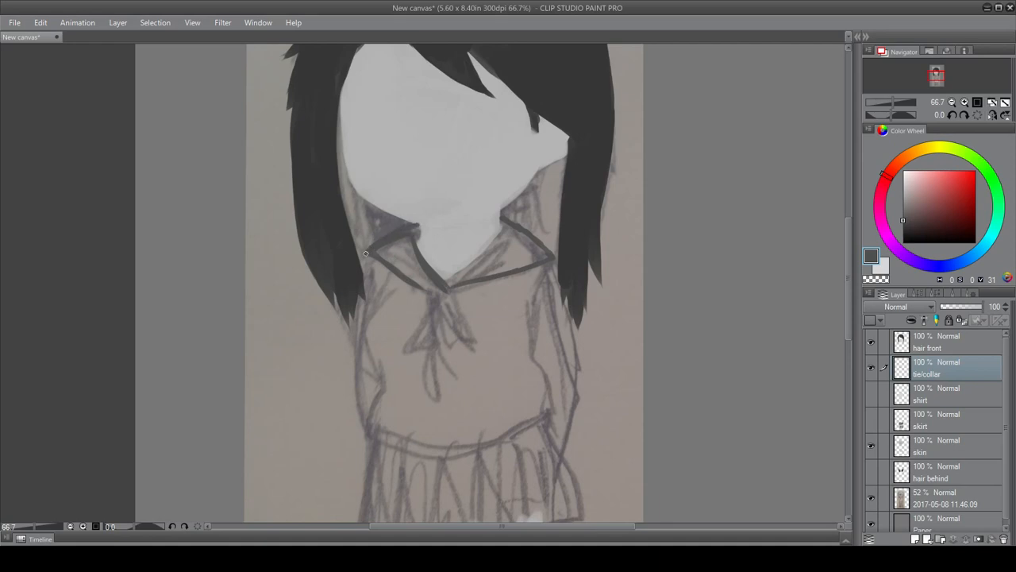
{"action": "left_click_drag", "start_coordinate": [366, 256], "coordinate": [431, 287]}
- Outline the tie's two flared tails beneath the collar point with the brush and start filling them in dark grey
{"action": "left_click", "coordinate": [941, 295]}
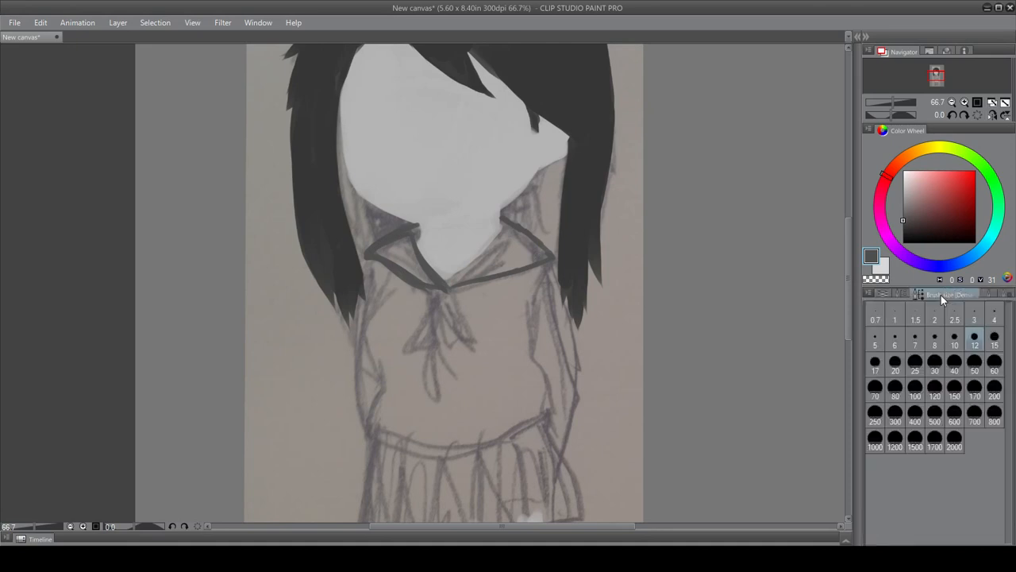
{"action": "left_click", "coordinate": [988, 294]}
{"action": "left_click", "coordinate": [895, 328]}
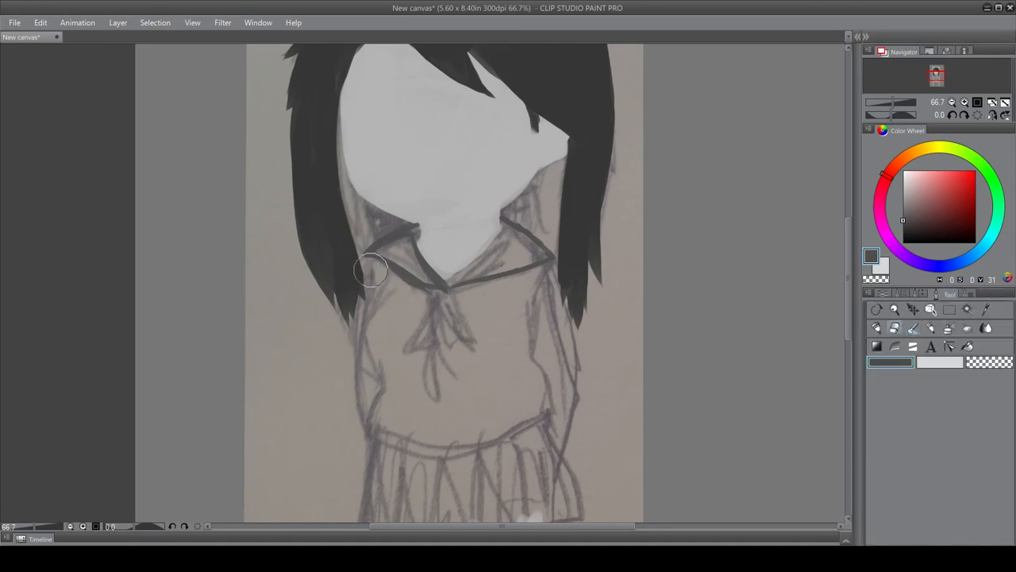
{"action": "left_click", "coordinate": [913, 328]}
{"action": "mouse_move", "coordinate": [403, 270]}
{"action": "left_mouse_down"}
{"action": "mouse_move", "coordinate": [470, 312]}
{"action": "mouse_move", "coordinate": [478, 337]}
{"action": "mouse_move", "coordinate": [451, 347]}
{"action": "left_mouse_up"}
{"action": "mouse_move", "coordinate": [435, 302]}
{"action": "left_mouse_down"}
{"action": "mouse_move", "coordinate": [402, 351]}
{"action": "mouse_move", "coordinate": [438, 297]}
{"action": "mouse_move", "coordinate": [402, 349]}
{"action": "mouse_move", "coordinate": [429, 345]}
{"action": "left_mouse_up"}
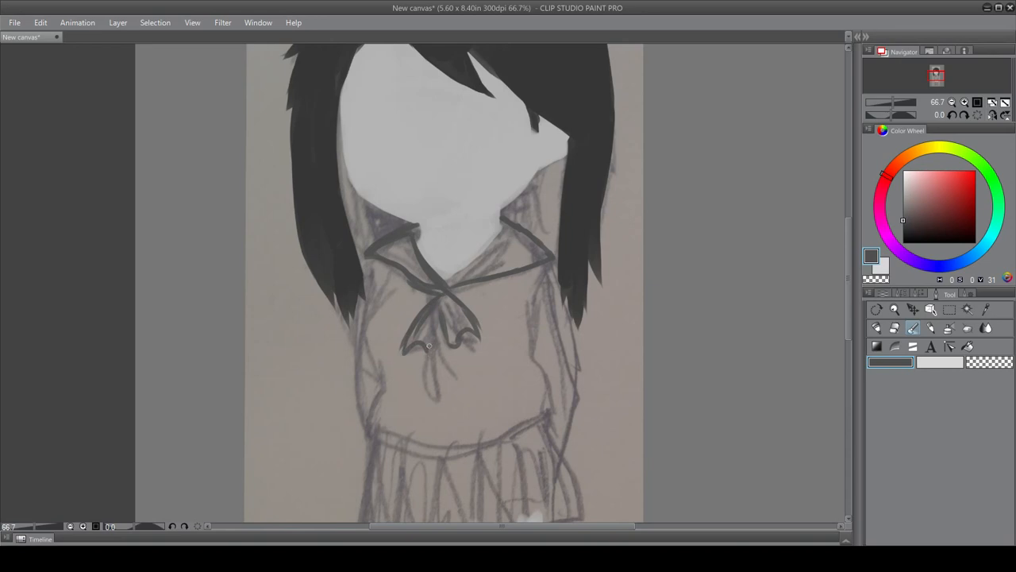
{"action": "left_click_drag", "start_coordinate": [443, 297], "coordinate": [433, 337]}
{"action": "left_click_drag", "start_coordinate": [414, 347], "coordinate": [414, 321]}
{"action": "left_click_drag", "start_coordinate": [440, 303], "coordinate": [453, 334]}
- Set the brush size to 25 and fill the tie tails and both collar flaps with solid dark grey
{"action": "left_click", "coordinate": [918, 293]}
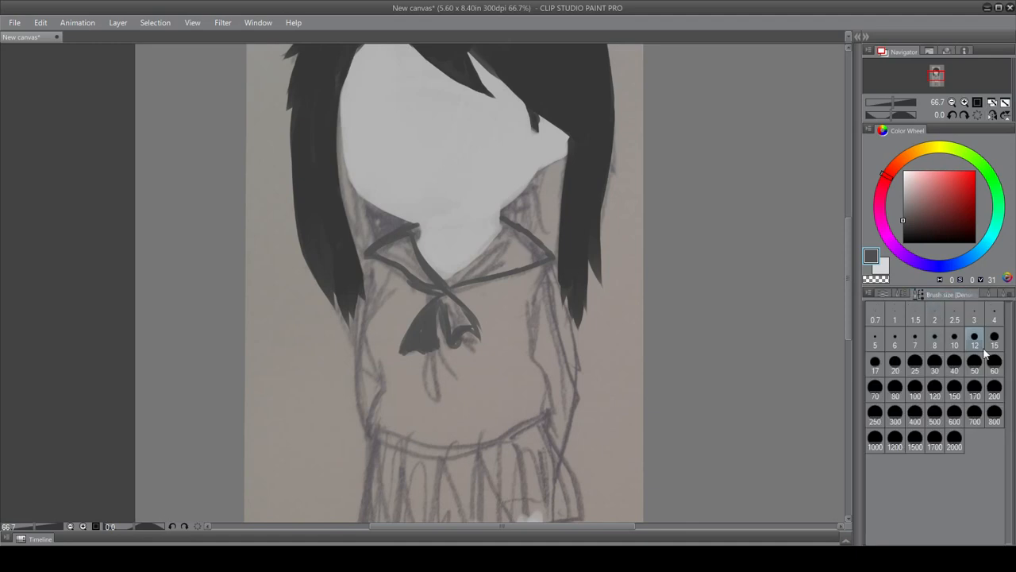
{"action": "left_click", "coordinate": [916, 367]}
{"action": "mouse_move", "coordinate": [450, 297]}
{"action": "left_mouse_down"}
{"action": "mouse_move", "coordinate": [456, 322]}
{"action": "mouse_move", "coordinate": [452, 302]}
{"action": "mouse_move", "coordinate": [475, 332]}
{"action": "mouse_move", "coordinate": [445, 301]}
{"action": "mouse_move", "coordinate": [450, 340]}
{"action": "left_mouse_up"}
{"action": "mouse_move", "coordinate": [446, 287]}
{"action": "left_mouse_down"}
{"action": "mouse_move", "coordinate": [496, 268]}
{"action": "mouse_move", "coordinate": [439, 292]}
{"action": "mouse_move", "coordinate": [507, 224]}
{"action": "mouse_move", "coordinate": [432, 289]}
{"action": "mouse_move", "coordinate": [492, 250]}
{"action": "mouse_move", "coordinate": [439, 290]}
{"action": "mouse_move", "coordinate": [506, 261]}
{"action": "mouse_move", "coordinate": [461, 285]}
{"action": "mouse_move", "coordinate": [536, 262]}
{"action": "left_mouse_up"}
{"action": "mouse_move", "coordinate": [532, 266]}
{"action": "left_mouse_down"}
{"action": "mouse_move", "coordinate": [544, 253]}
{"action": "mouse_move", "coordinate": [503, 221]}
{"action": "mouse_move", "coordinate": [493, 255]}
{"action": "mouse_move", "coordinate": [512, 242]}
{"action": "mouse_move", "coordinate": [493, 256]}
{"action": "mouse_move", "coordinate": [528, 256]}
{"action": "mouse_move", "coordinate": [479, 264]}
{"action": "left_mouse_up"}
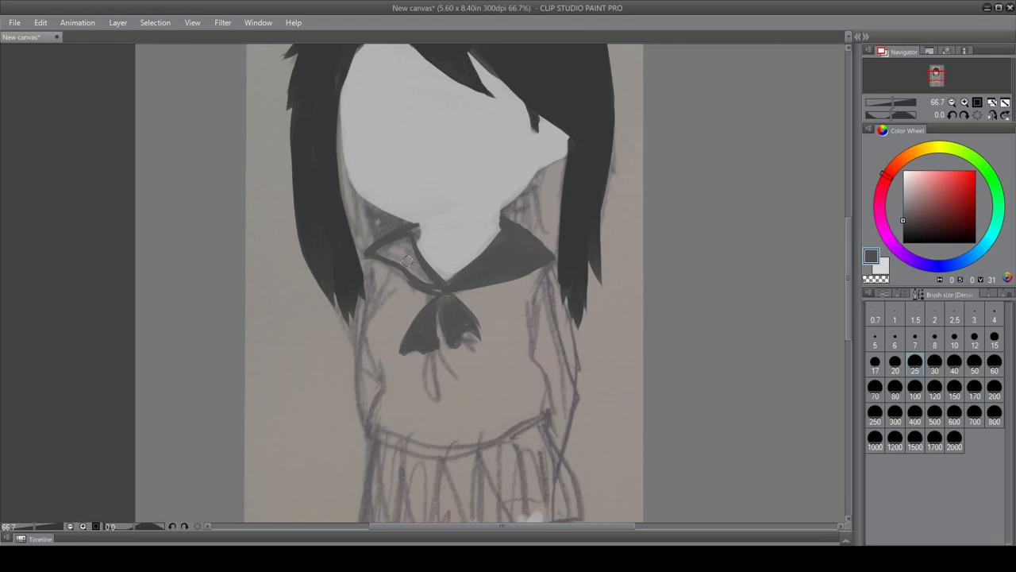
{"action": "mouse_move", "coordinate": [414, 228]}
{"action": "left_mouse_down"}
{"action": "mouse_move", "coordinate": [432, 287]}
{"action": "mouse_move", "coordinate": [397, 247]}
{"action": "mouse_move", "coordinate": [381, 251]}
{"action": "mouse_move", "coordinate": [400, 256]}
{"action": "mouse_move", "coordinate": [378, 256]}
{"action": "mouse_move", "coordinate": [425, 285]}
{"action": "left_mouse_up"}
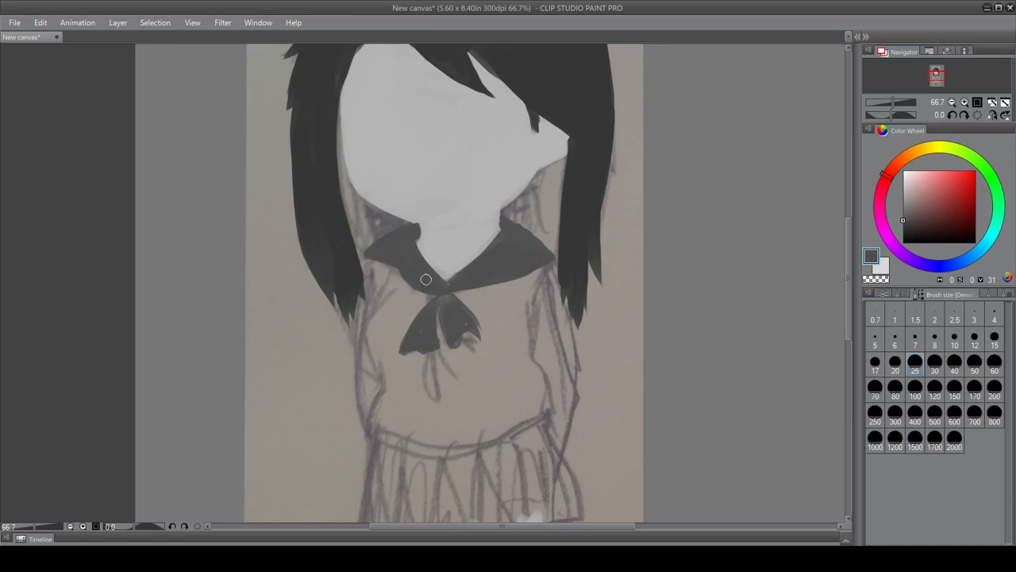
{"action": "mouse_move", "coordinate": [465, 287]}
{"action": "left_mouse_down"}
{"action": "mouse_move", "coordinate": [516, 265]}
{"action": "mouse_move", "coordinate": [449, 290]}
{"action": "mouse_move", "coordinate": [480, 341]}
{"action": "left_mouse_up"}
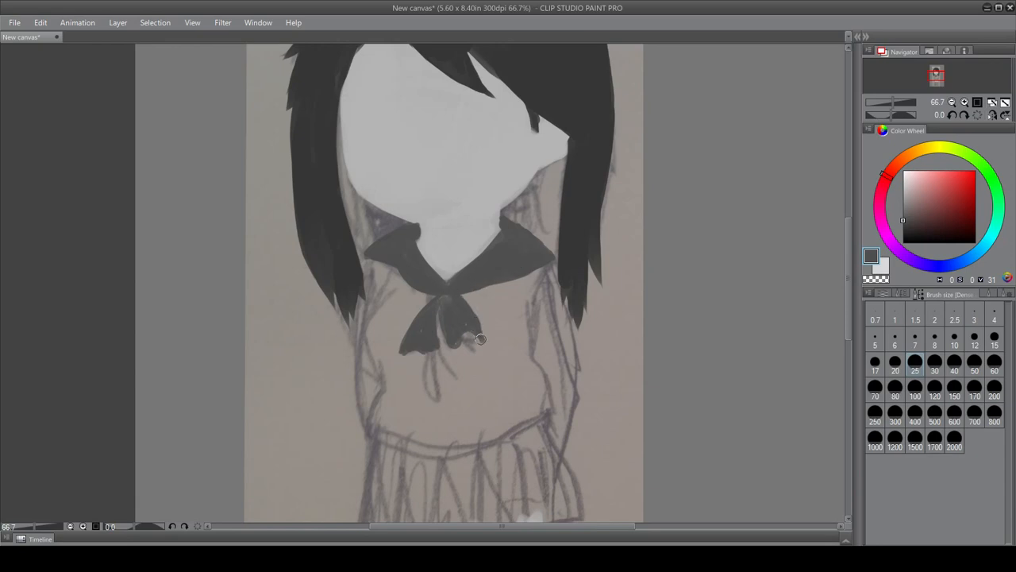
- Erase the gap between the two tie tails with the Hard eraser at size 12
{"action": "left_click", "coordinate": [900, 294]}
{"action": "left_click", "coordinate": [955, 295]}
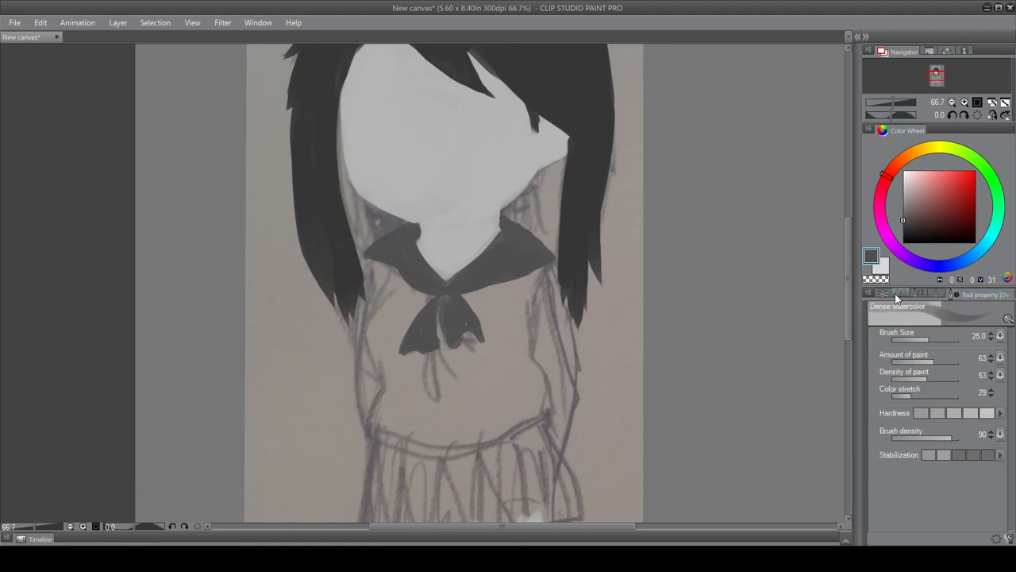
{"action": "left_click", "coordinate": [937, 294]}
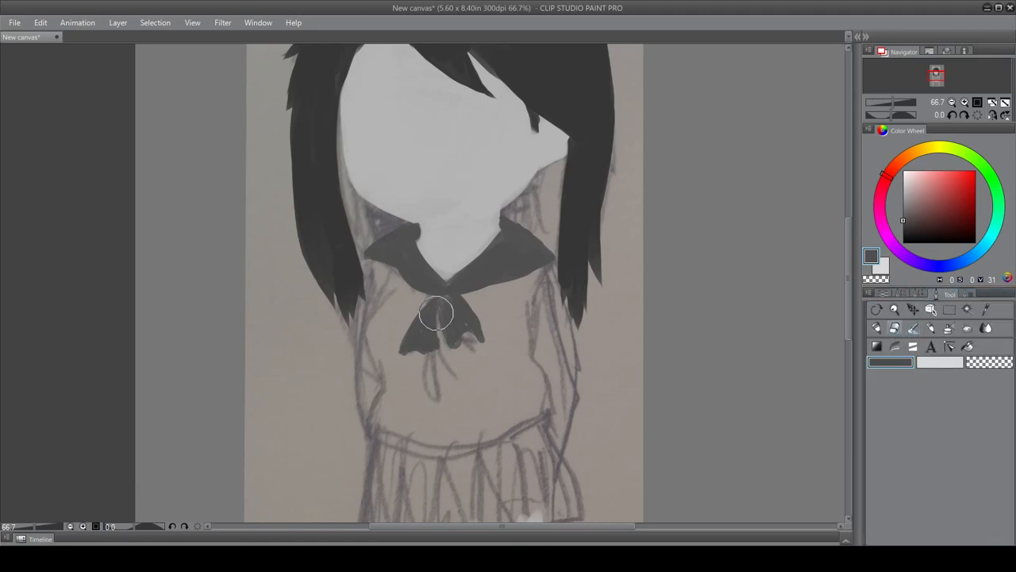
{"action": "left_click", "coordinate": [919, 294]}
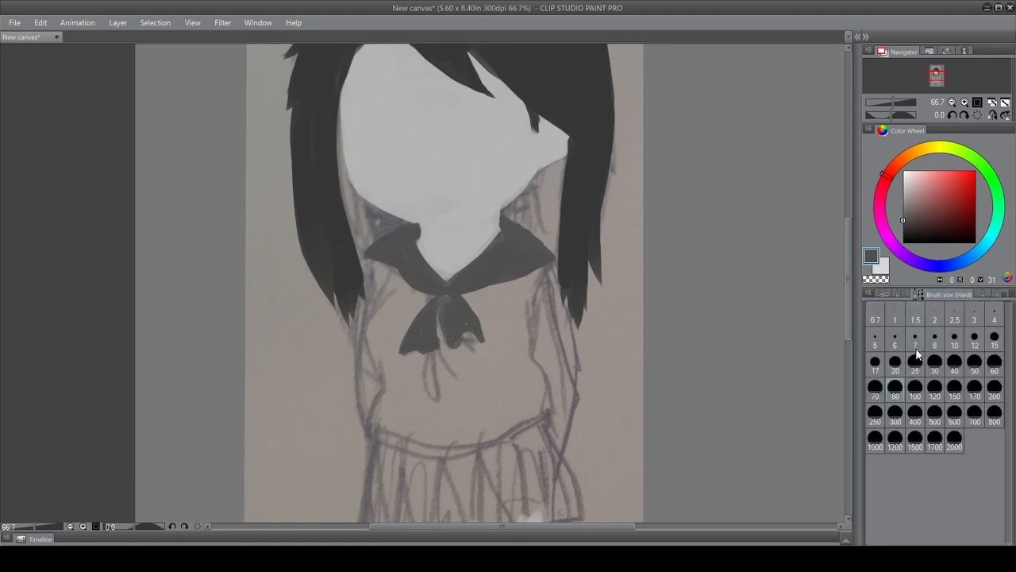
{"action": "left_click", "coordinate": [974, 340]}
{"action": "left_click_drag", "start_coordinate": [442, 312], "coordinate": [444, 351]}
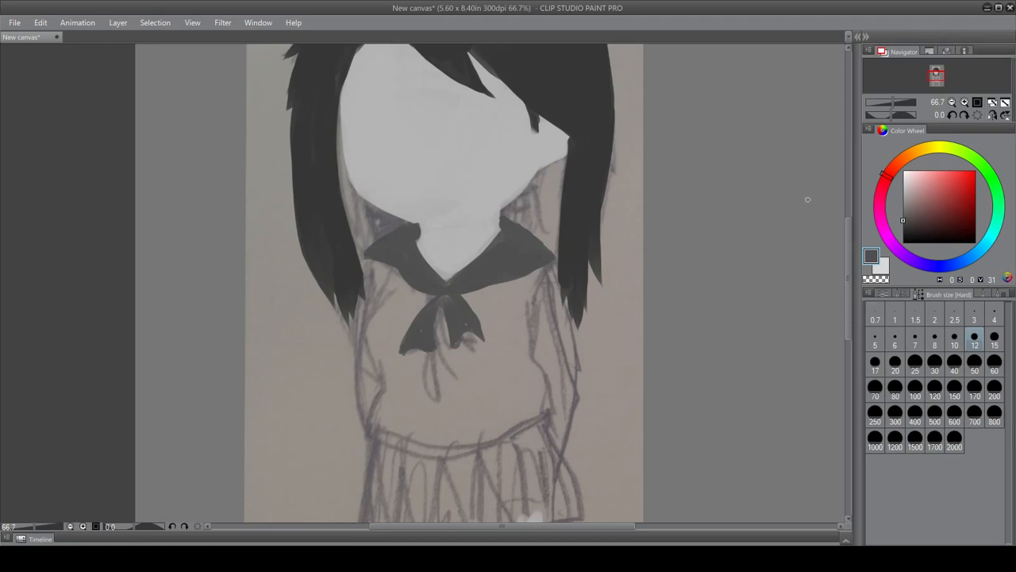
- Show the shirt, skirt and hair behind layers again
{"action": "mouse_move", "coordinate": [846, 269]}
{"action": "left_mouse_down"}
{"action": "mouse_move", "coordinate": [852, 213]}
{"action": "mouse_move", "coordinate": [851, 340]}
{"action": "left_mouse_up"}
{"action": "left_click", "coordinate": [883, 292]}
{"action": "left_click", "coordinate": [916, 294]}
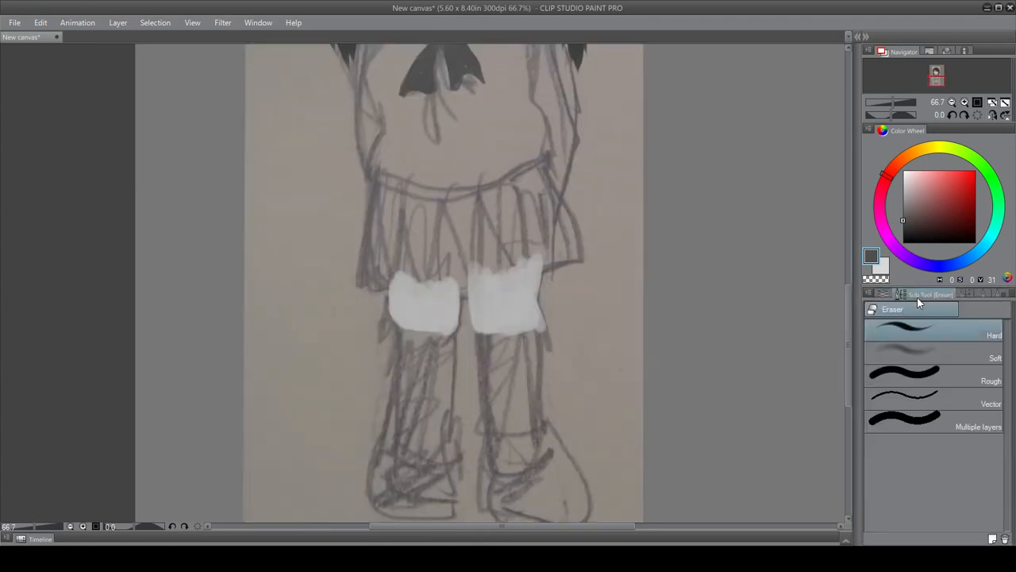
{"action": "left_click", "coordinate": [885, 293]}
{"action": "left_click", "coordinate": [871, 393]}
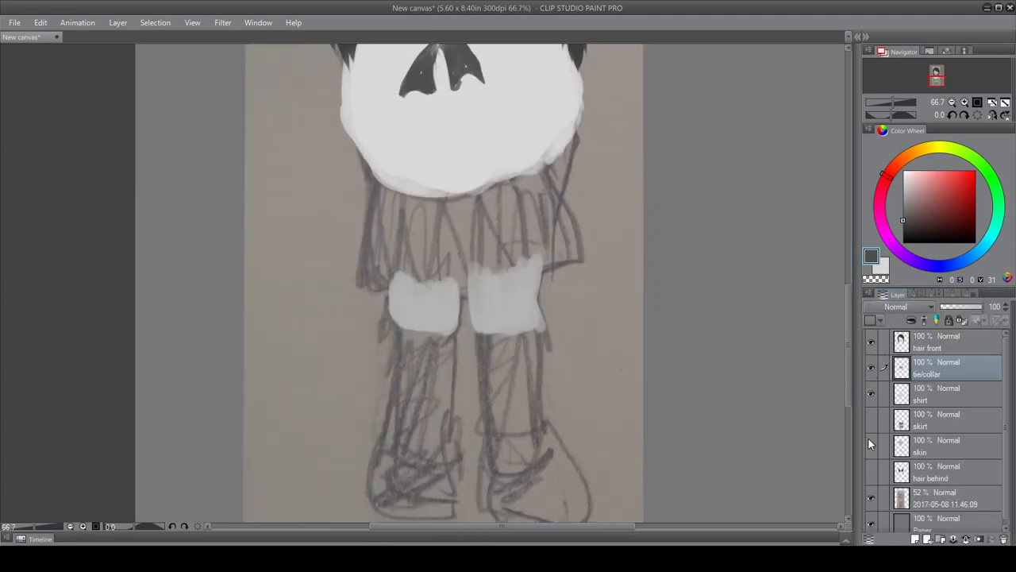
{"action": "left_click", "coordinate": [870, 429]}
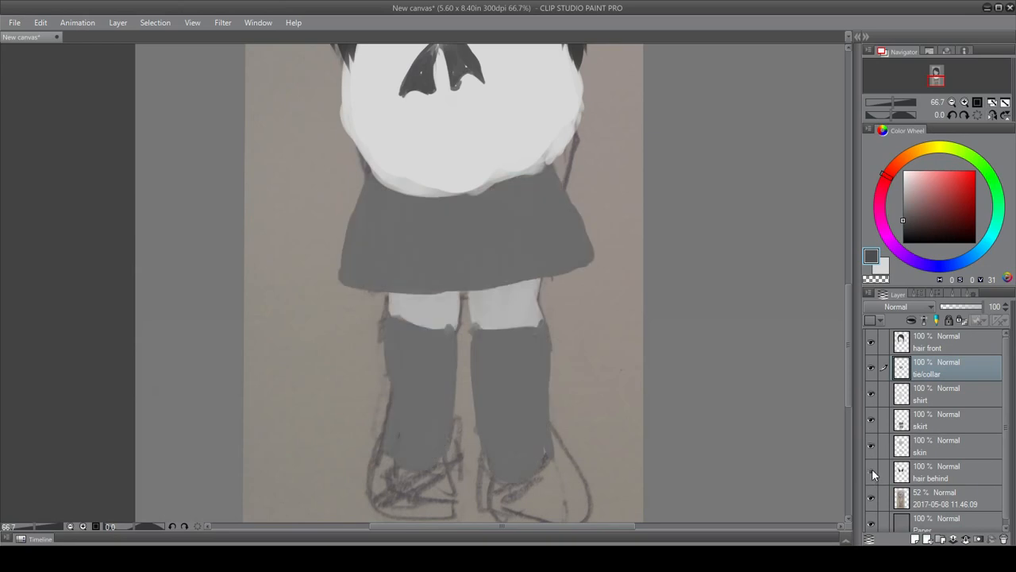
{"action": "left_click", "coordinate": [872, 470]}
- Touch up the tie with the Dense watercolor brush, covering the light specks and smoothing the tails' edges on the tie/collar layer
{"action": "mouse_move", "coordinate": [854, 324]}
{"action": "left_mouse_down"}
{"action": "mouse_move", "coordinate": [848, 303]}
{"action": "mouse_move", "coordinate": [377, 199]}
{"action": "left_mouse_up"}
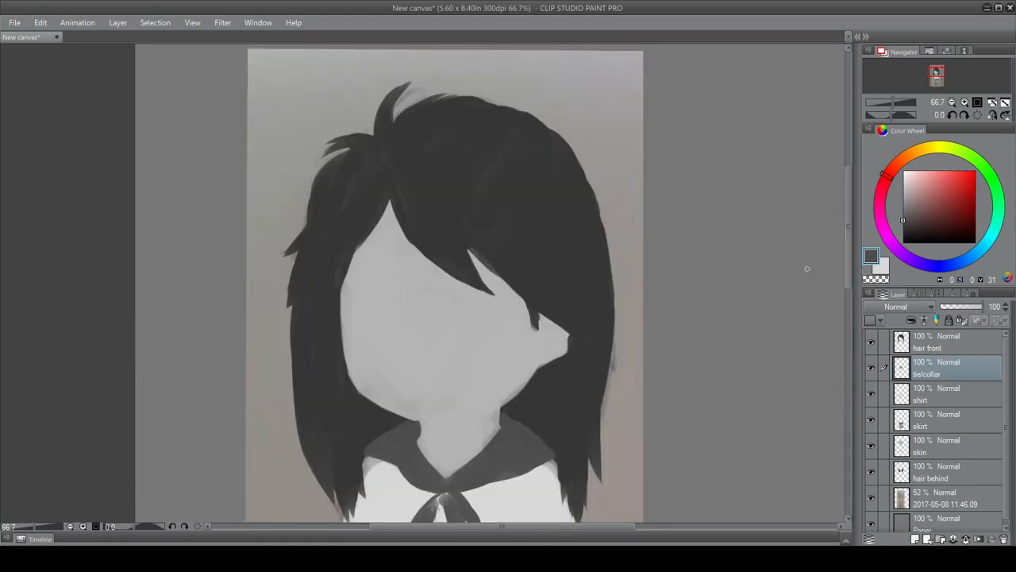
{"action": "left_click_drag", "start_coordinate": [851, 252], "coordinate": [938, 231]}
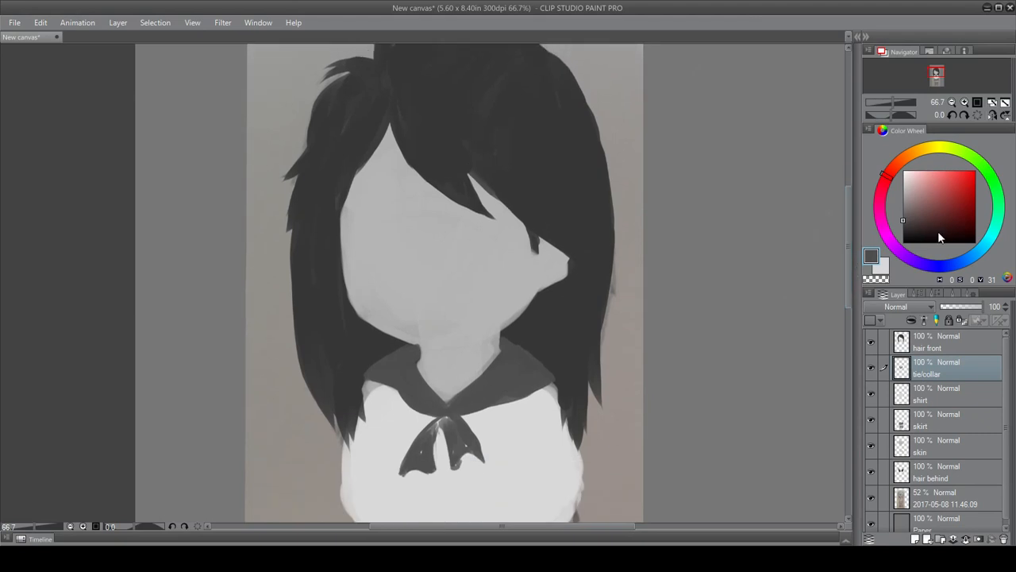
{"action": "left_click", "coordinate": [952, 294]}
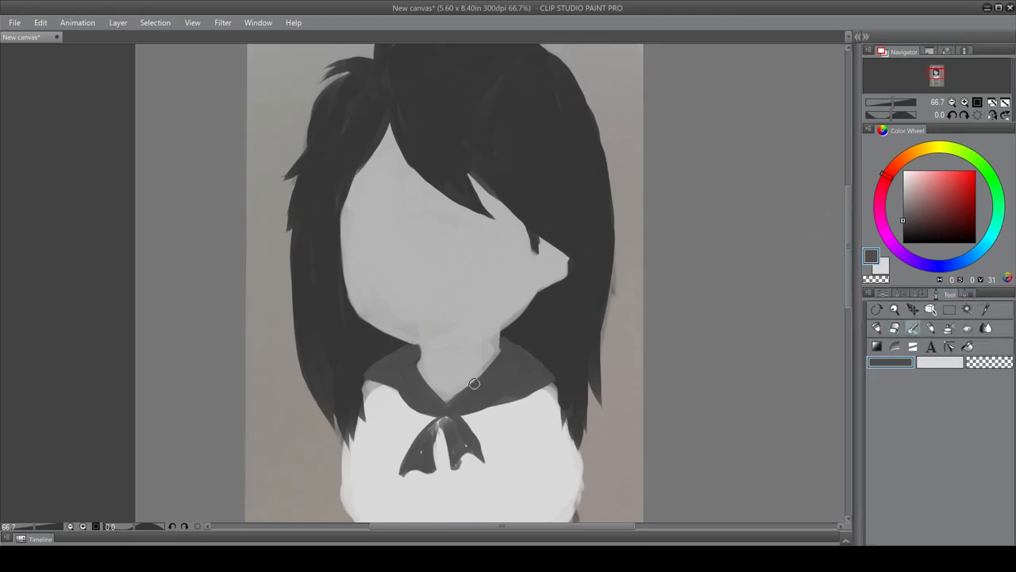
{"action": "left_click", "coordinate": [895, 295]}
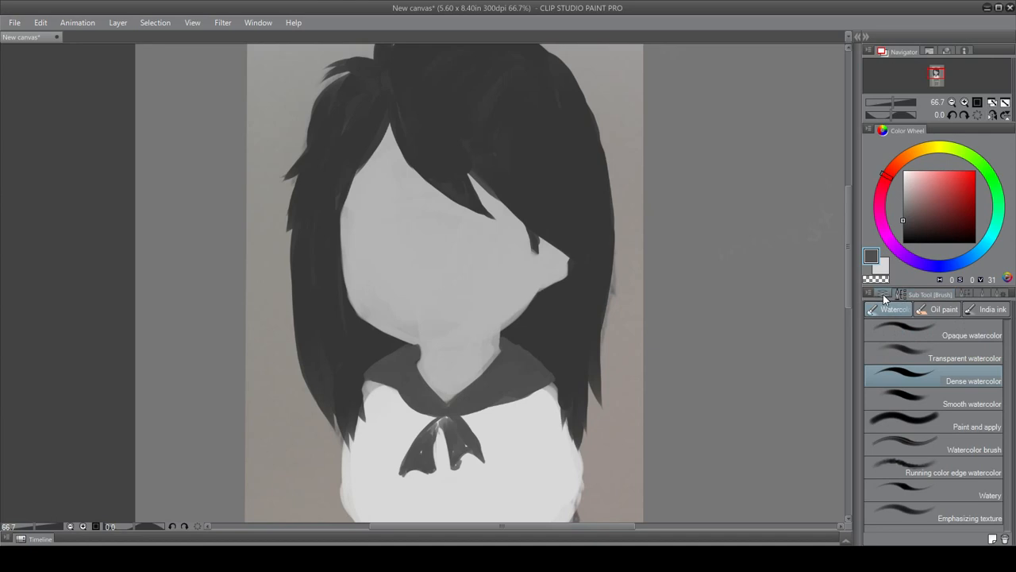
{"action": "left_click", "coordinate": [884, 296]}
{"action": "scroll", "coordinate": [835, 308], "scroll_direction": "down", "scroll_amount": 3}
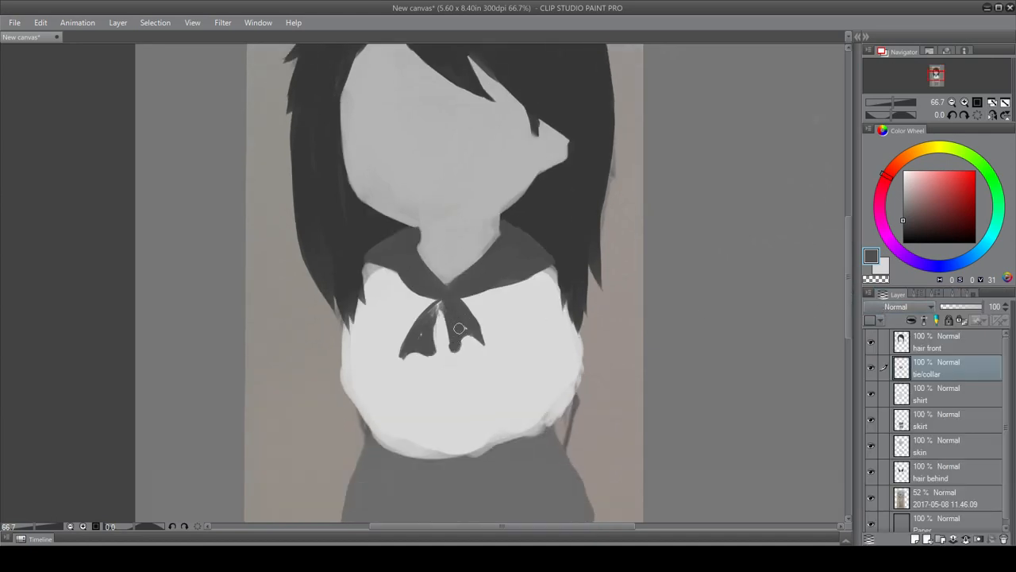
{"action": "mouse_move", "coordinate": [453, 348]}
{"action": "left_mouse_down"}
{"action": "mouse_move", "coordinate": [468, 333]}
{"action": "mouse_move", "coordinate": [433, 313]}
{"action": "left_mouse_up"}
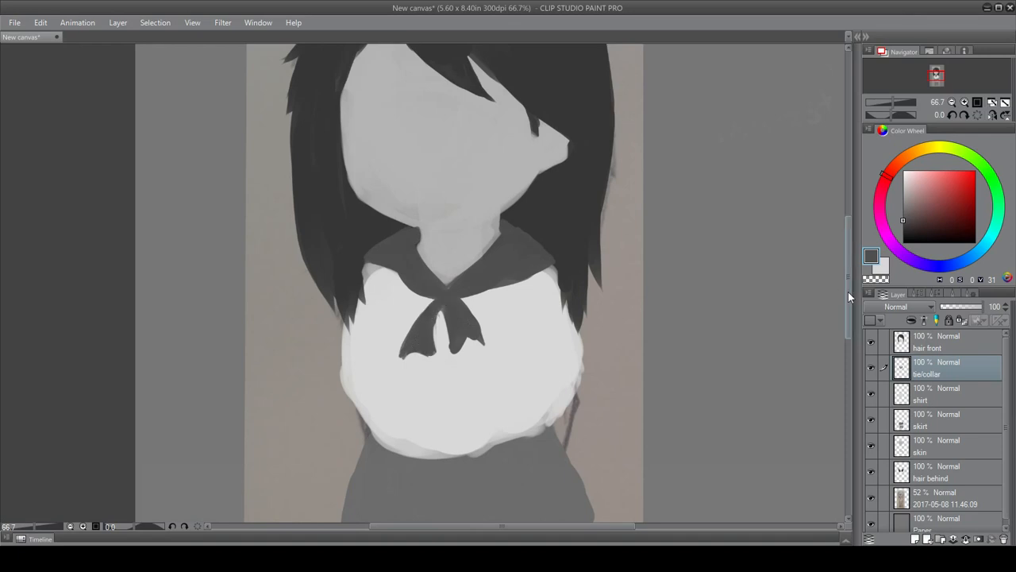
- Select the skin layer, zoom out to 33.3%, and hide all painted layers so only the sketch and paper remain shown
{"action": "left_click_drag", "start_coordinate": [848, 292], "coordinate": [845, 372]}
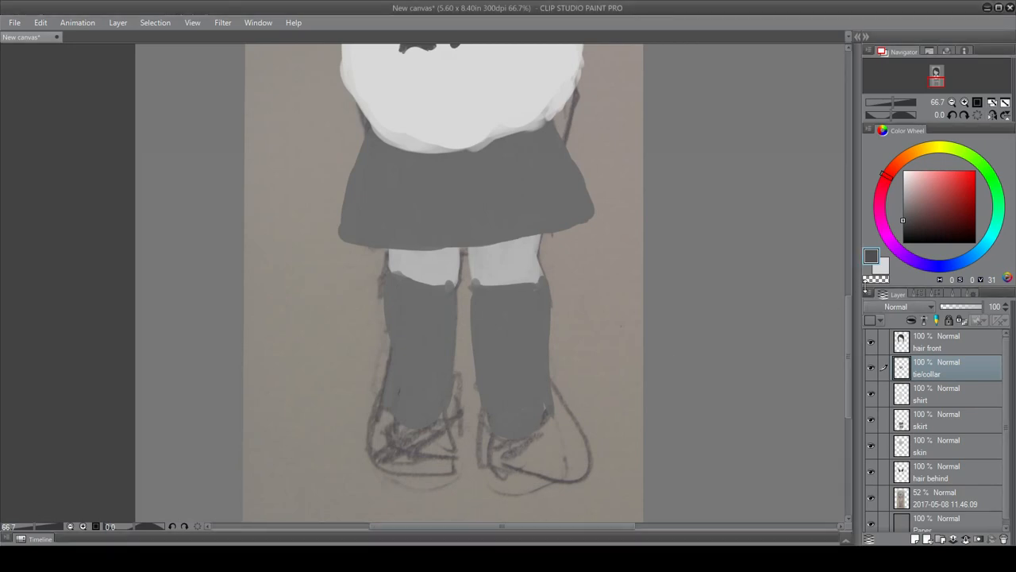
{"action": "left_click_drag", "start_coordinate": [847, 306], "coordinate": [837, 200]}
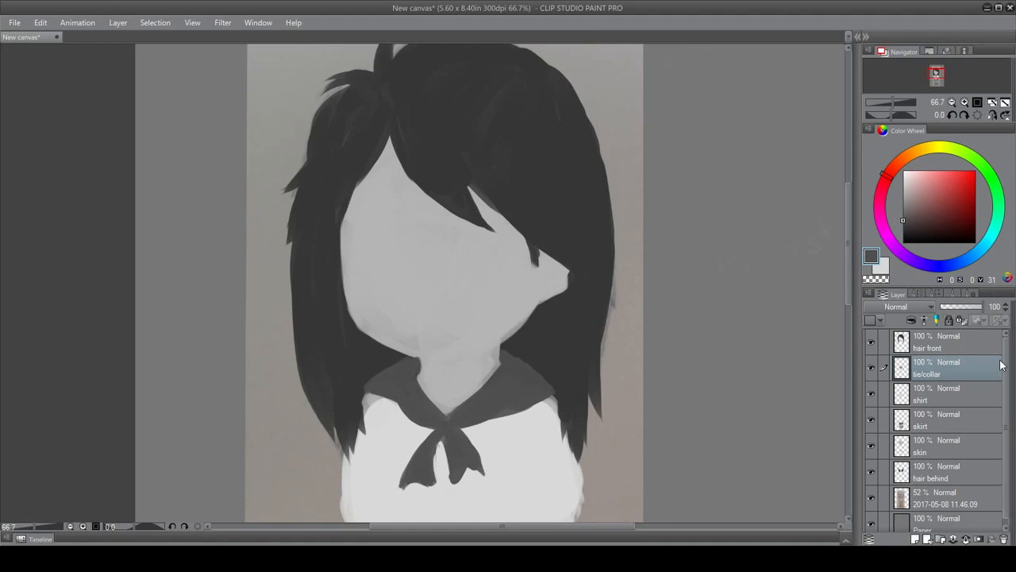
{"action": "left_click", "coordinate": [948, 453]}
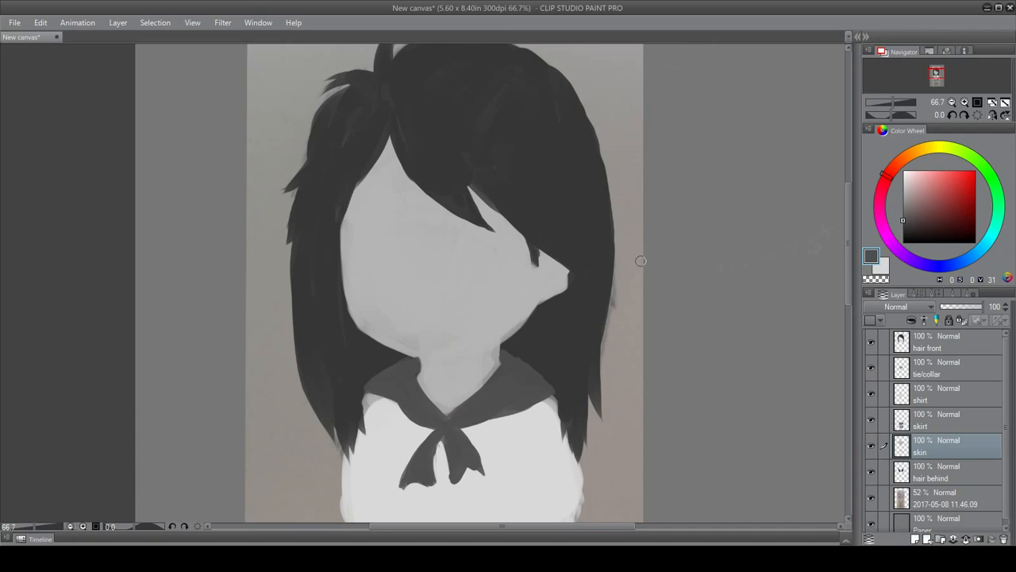
{"action": "scroll", "coordinate": [846, 243], "scroll_direction": "up", "scroll_amount": 2}
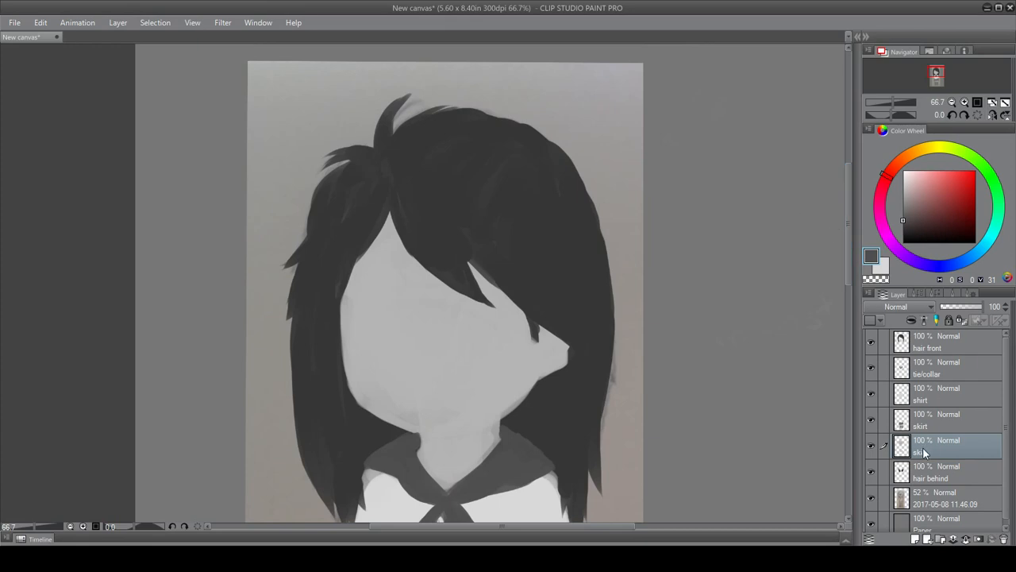
{"action": "left_click", "coordinate": [70, 527]}
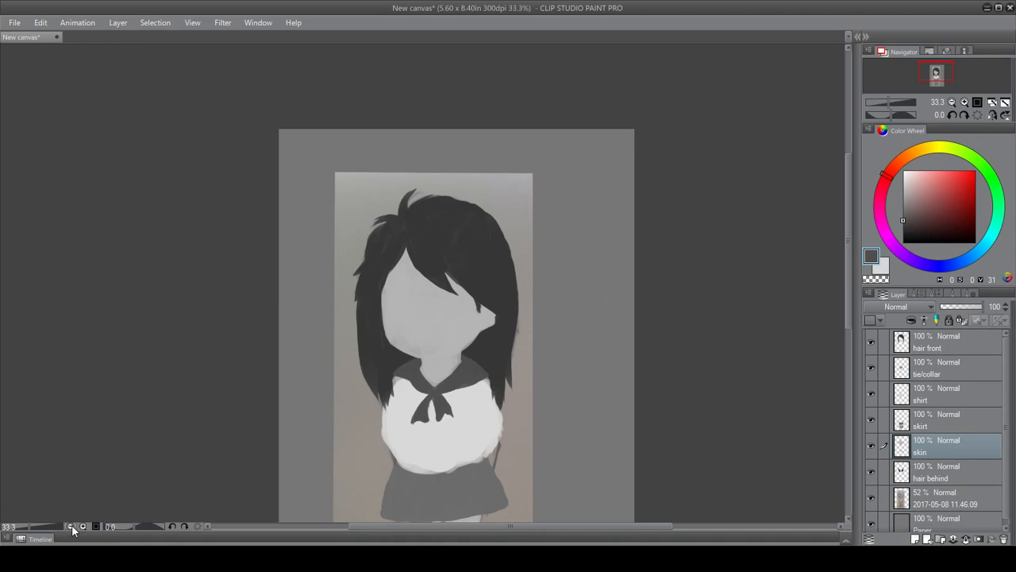
{"action": "left_click_drag", "start_coordinate": [849, 223], "coordinate": [845, 247]}
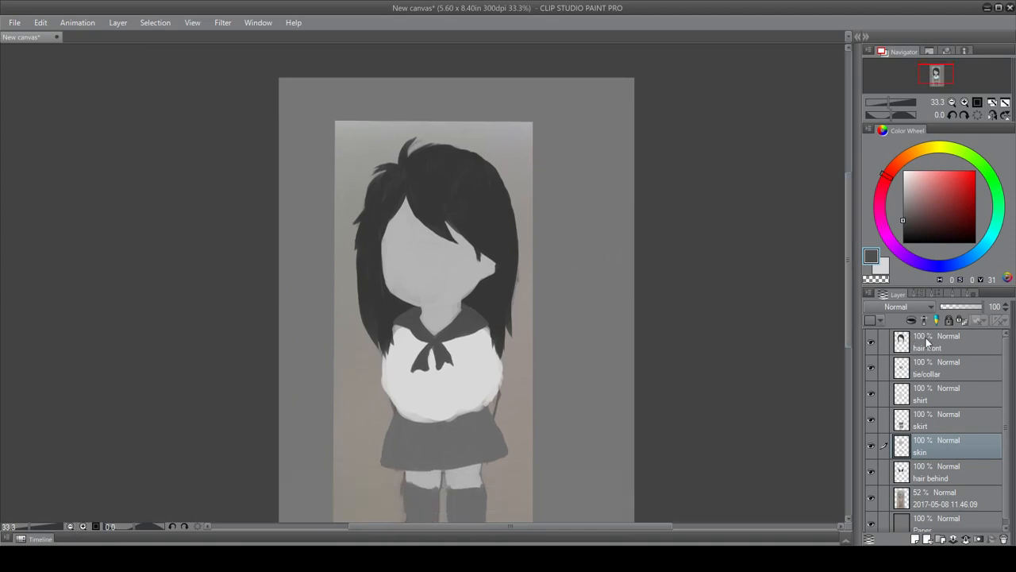
{"action": "left_click", "coordinate": [871, 341]}
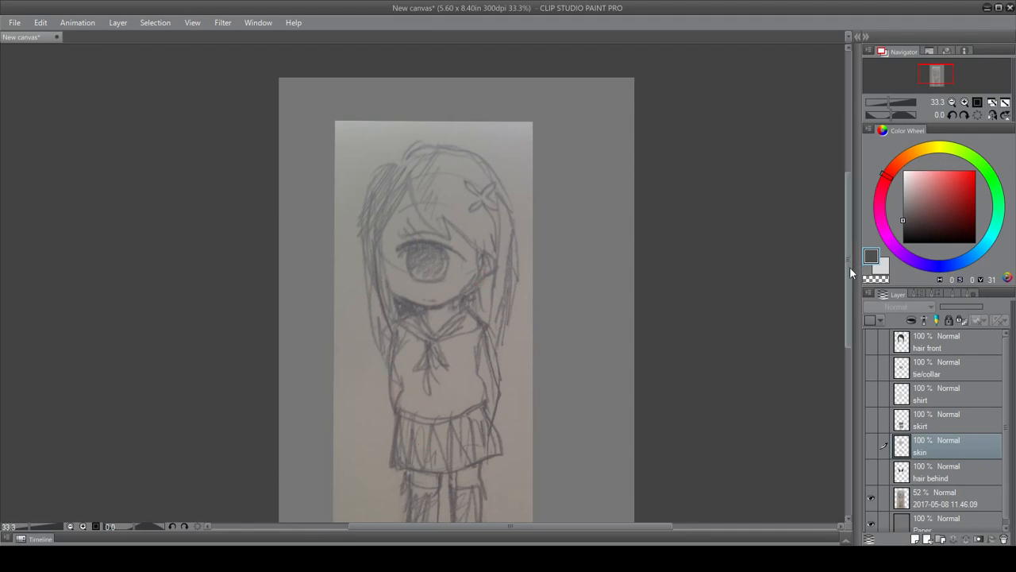
- Add a new layer above the hair front layer
{"action": "mouse_move", "coordinate": [849, 267]}
{"action": "left_mouse_down"}
{"action": "mouse_move", "coordinate": [848, 323]}
{"action": "mouse_move", "coordinate": [848, 264]}
{"action": "left_mouse_up"}
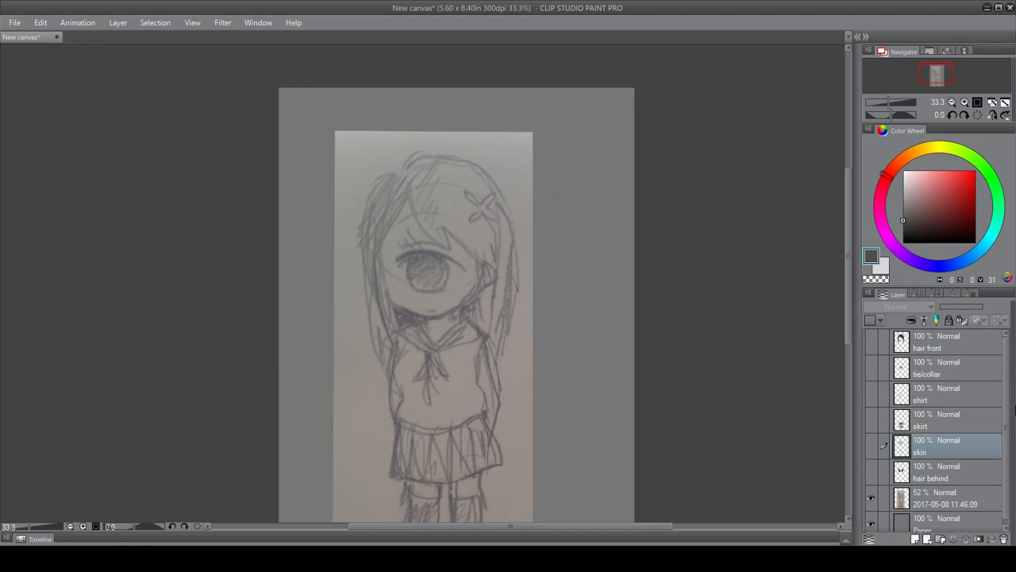
{"action": "left_click", "coordinate": [937, 373]}
{"action": "left_click", "coordinate": [949, 401]}
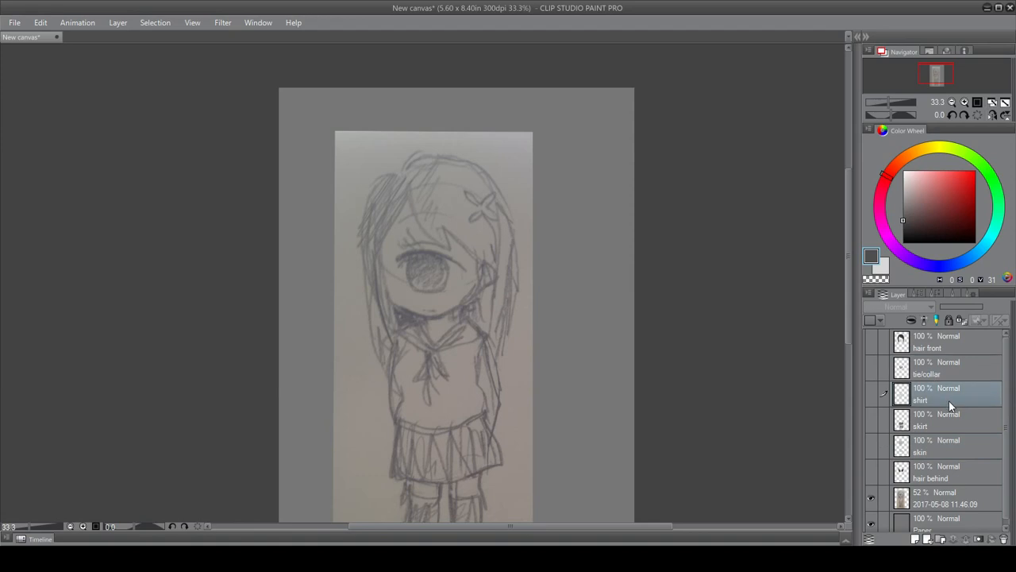
{"action": "left_click", "coordinate": [945, 341]}
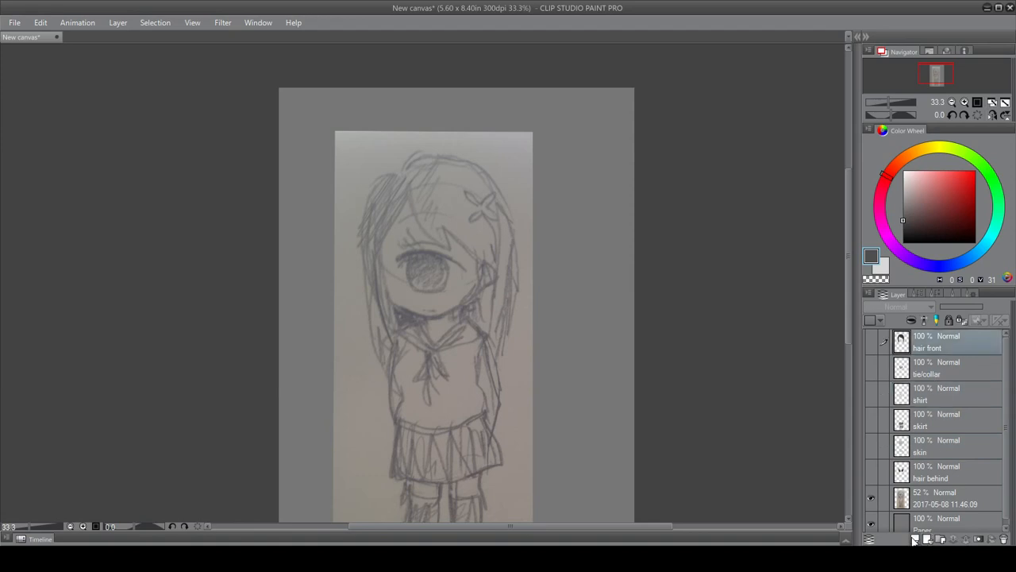
{"action": "left_click", "coordinate": [916, 539]}
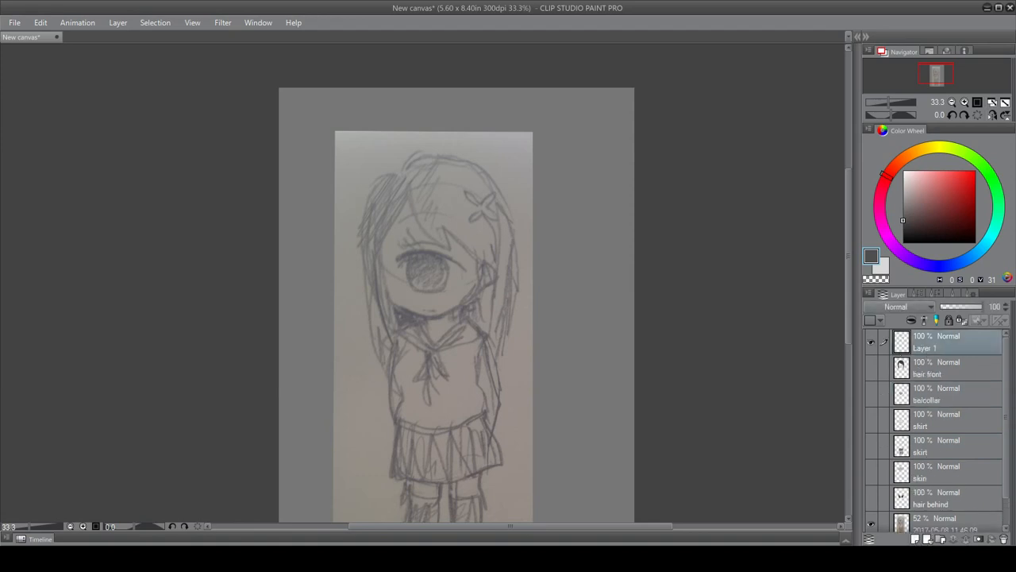
- Draw a small sun with five rays beside the head using the light grey secondary colour and brush size 10
{"action": "left_click", "coordinate": [974, 295]}
{"action": "left_click", "coordinate": [932, 296]}
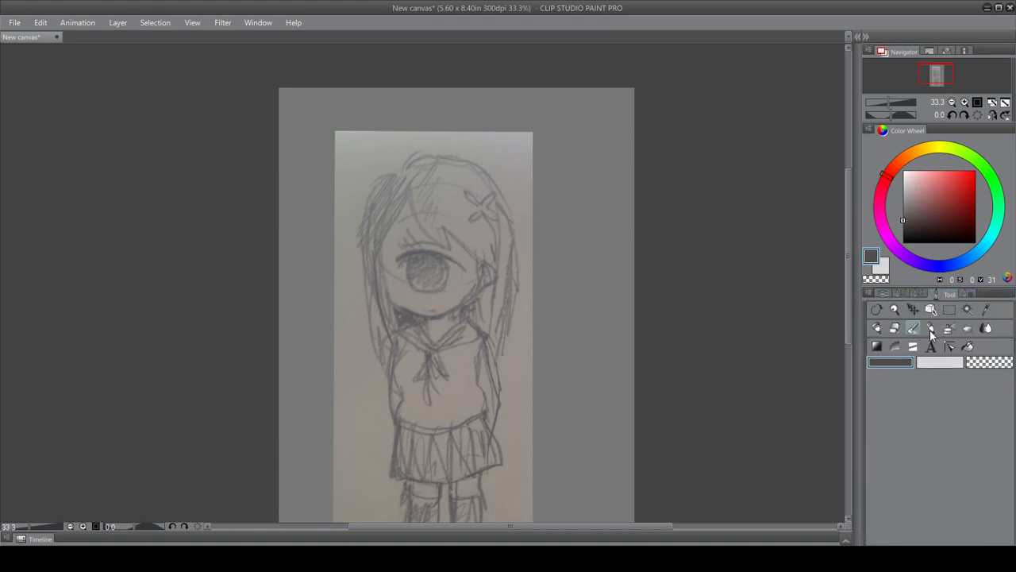
{"action": "left_click", "coordinate": [917, 295]}
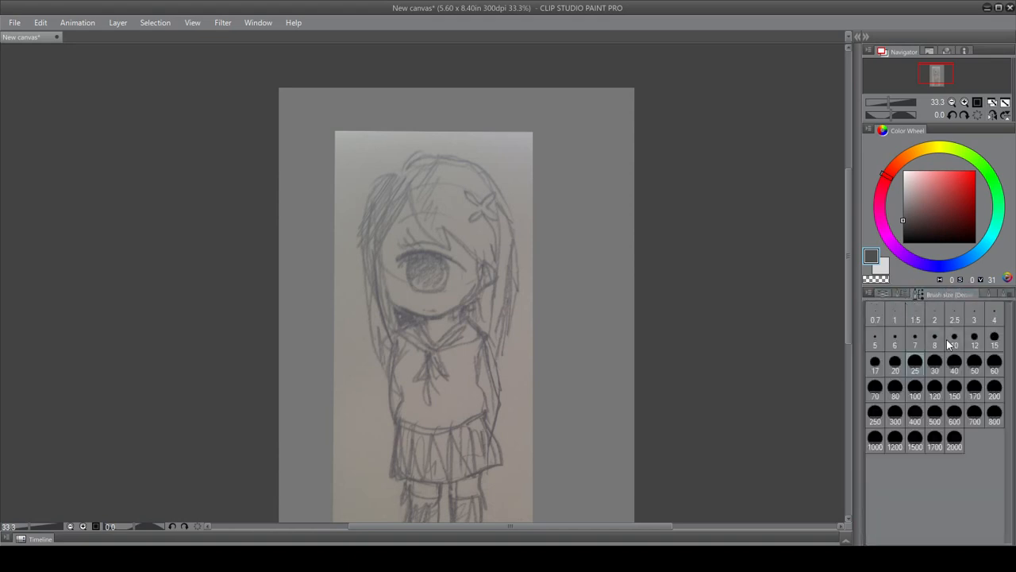
{"action": "left_click_drag", "start_coordinate": [562, 182], "coordinate": [591, 207]}
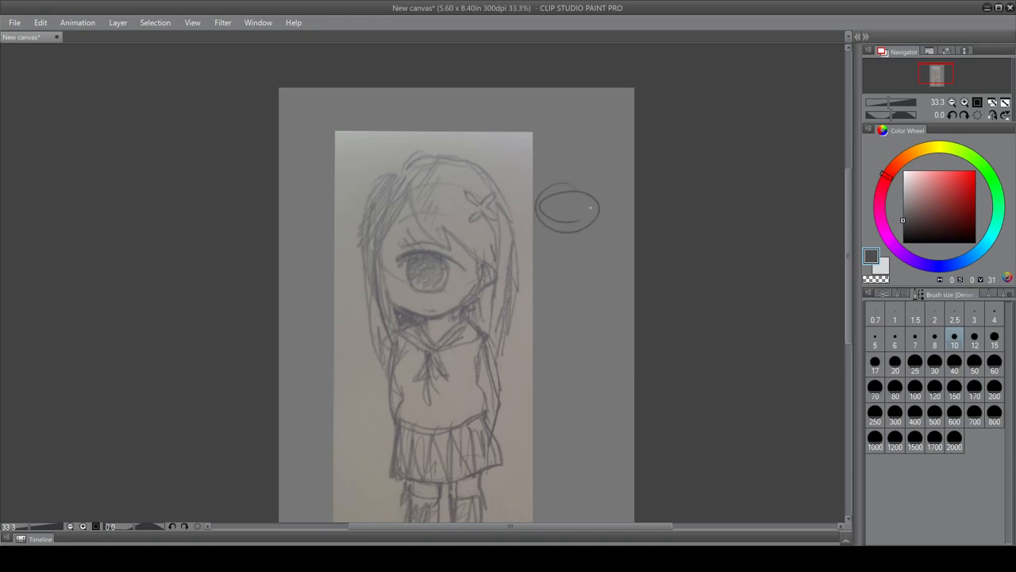
{"action": "key", "text": "ctrl+z"}
{"action": "left_click", "coordinate": [883, 266]}
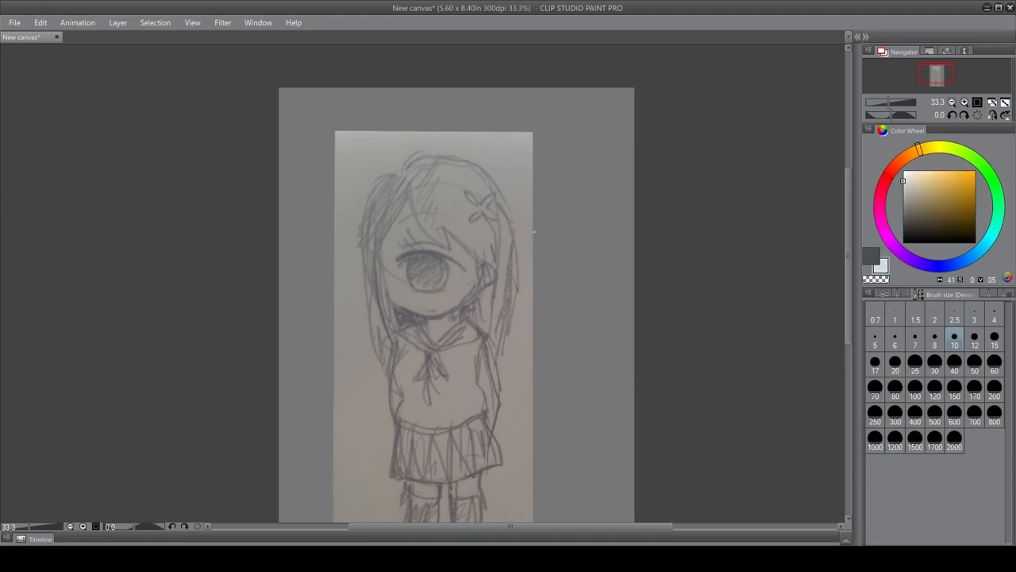
{"action": "left_click_drag", "start_coordinate": [569, 188], "coordinate": [563, 196]}
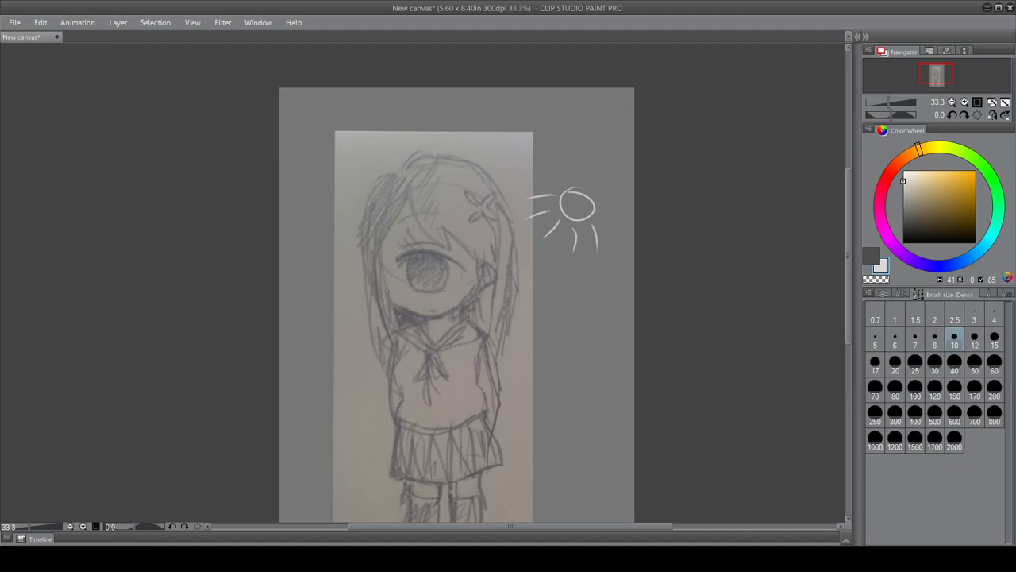
- Try out three diagonal light-direction lines across the figure and undo them
{"action": "left_click_drag", "start_coordinate": [606, 145], "coordinate": [306, 324]}
{"action": "mouse_move", "coordinate": [634, 181]}
{"action": "left_mouse_down"}
{"action": "mouse_move", "coordinate": [499, 295]}
{"action": "mouse_move", "coordinate": [361, 488]}
{"action": "left_mouse_up"}
{"action": "left_click_drag", "start_coordinate": [634, 215], "coordinate": [452, 499]}
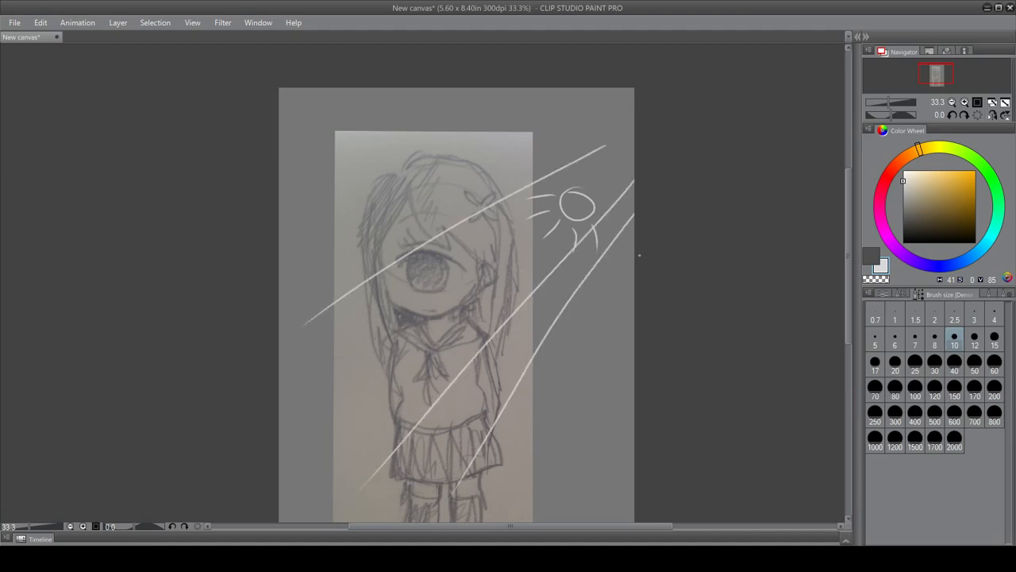
{"action": "key", "text": "ctrl+z"}
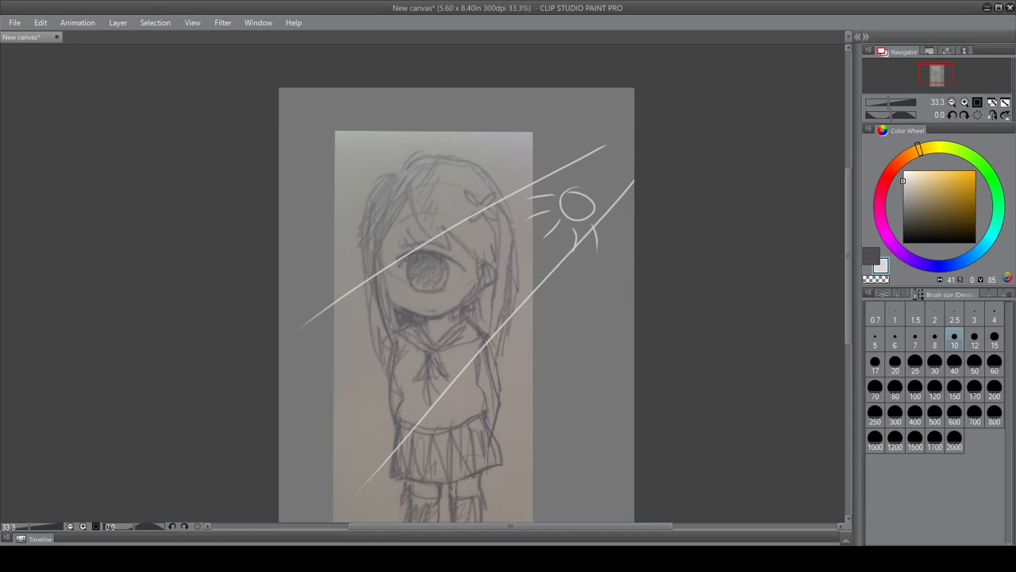
{"action": "key", "text": "ctrl+z"}
{"action": "key", "text": "ctrl+z"}
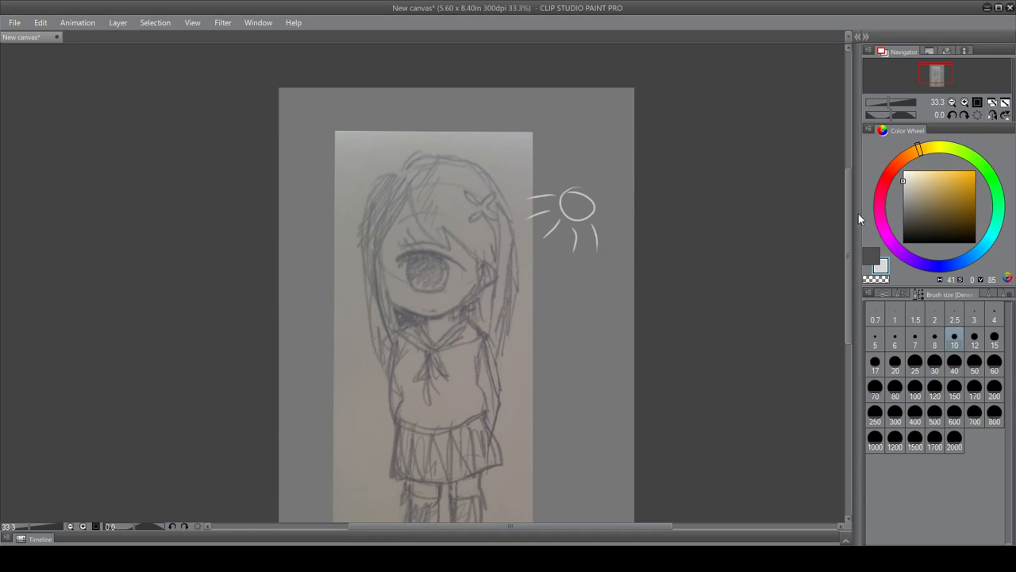
- Name the new layer sun and lower its opacity to 21%
{"action": "left_click", "coordinate": [886, 294]}
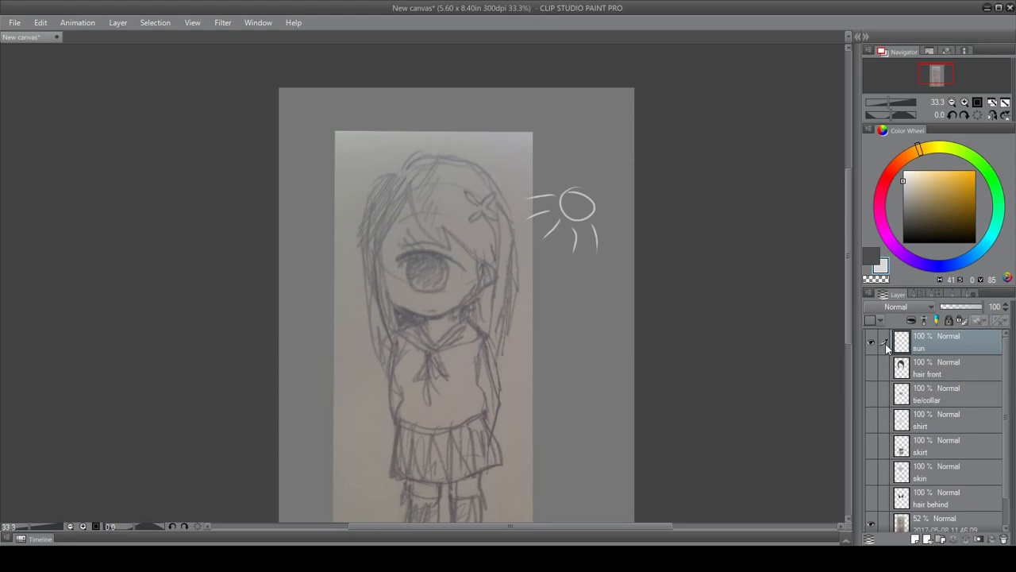
{"action": "left_click_drag", "start_coordinate": [955, 312], "coordinate": [946, 309]}
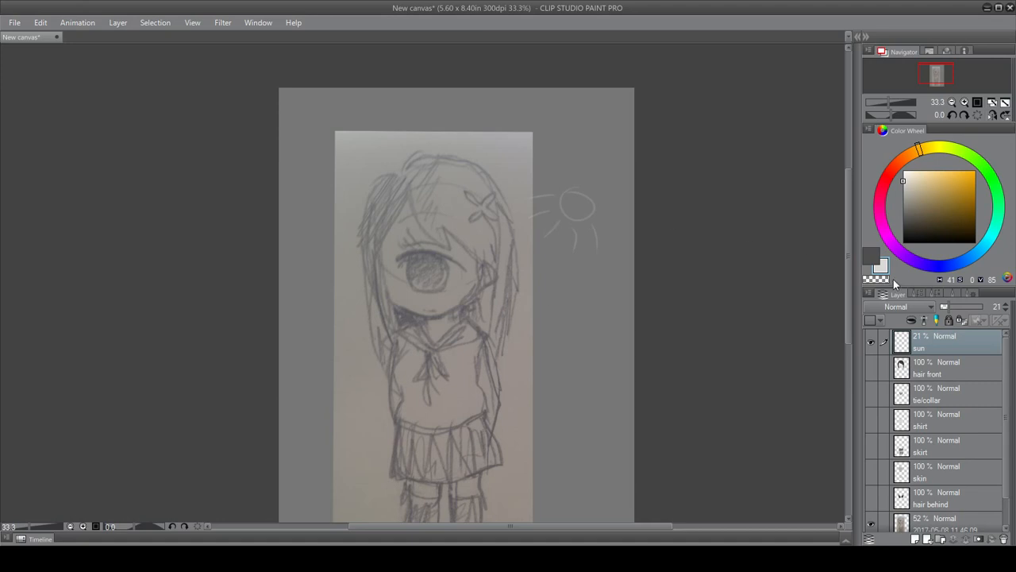
- Select the skin layer, make it visible, and enlarge the view of the face to 66.7%
{"action": "left_click_drag", "start_coordinate": [849, 289], "coordinate": [846, 318]}
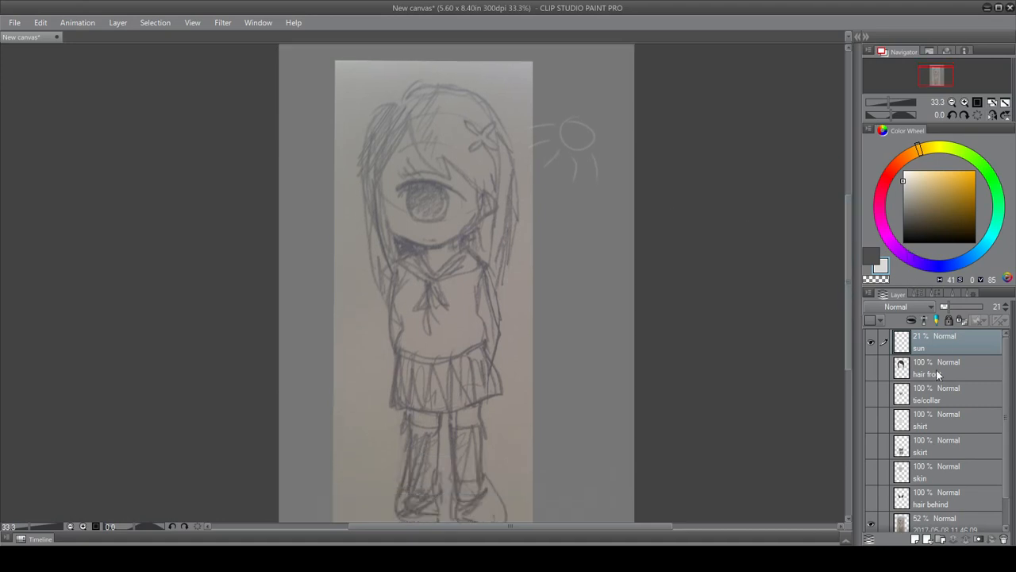
{"action": "left_click", "coordinate": [927, 456]}
{"action": "left_click", "coordinate": [883, 476]}
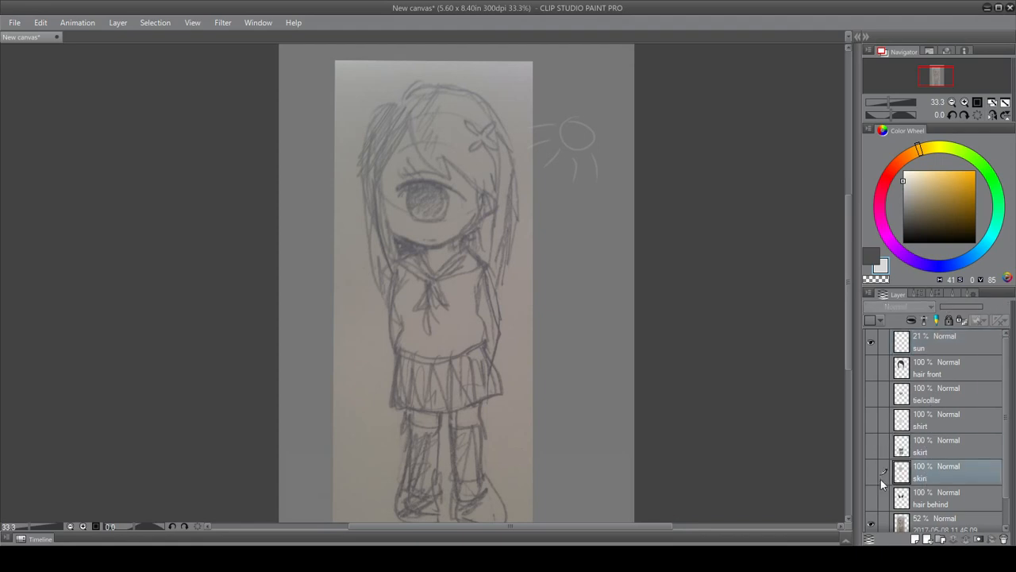
{"action": "left_click", "coordinate": [871, 474]}
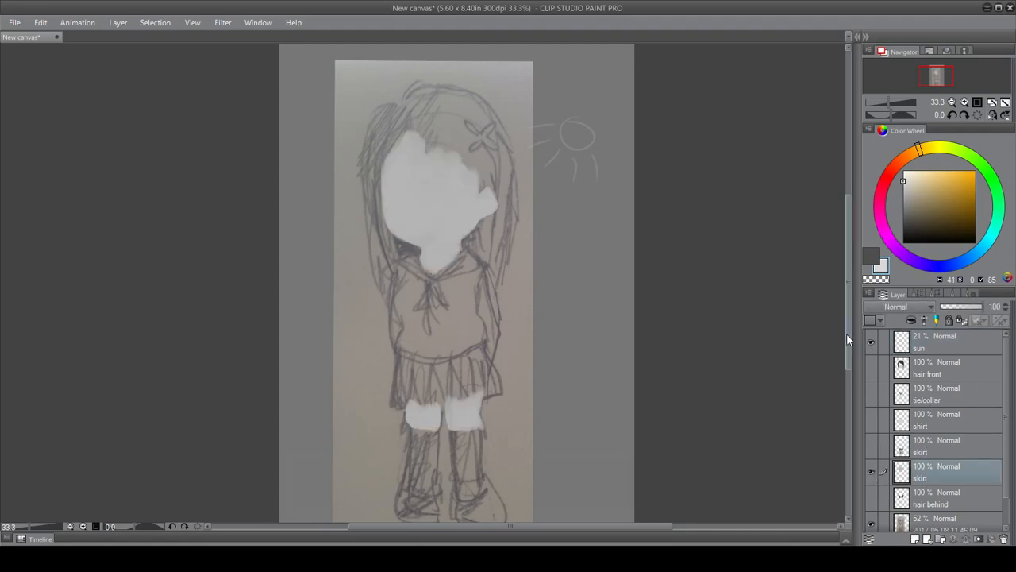
{"action": "scroll", "coordinate": [818, 301], "scroll_direction": "up", "scroll_amount": 3}
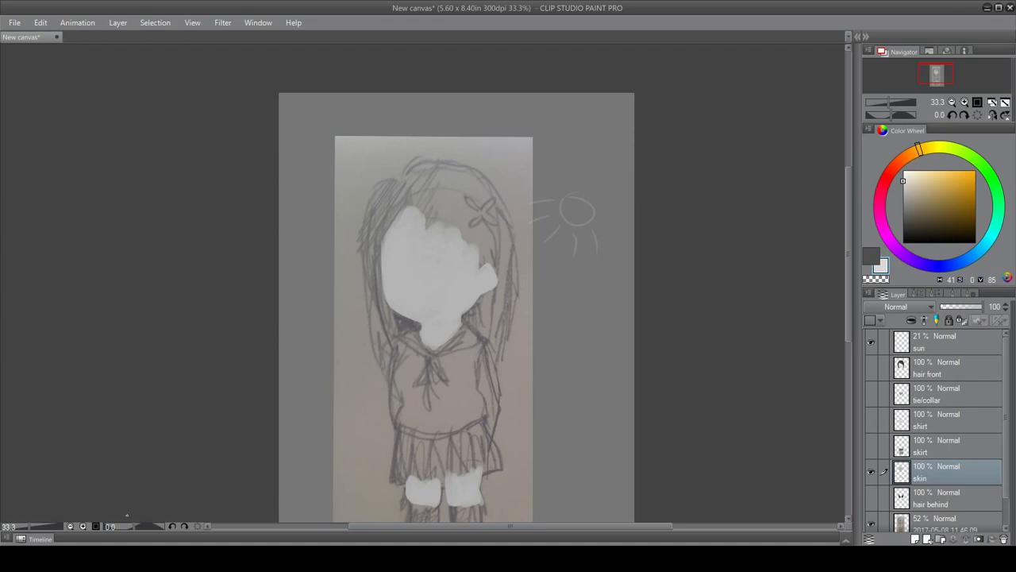
{"action": "left_click", "coordinate": [83, 525]}
{"action": "left_click", "coordinate": [83, 526]}
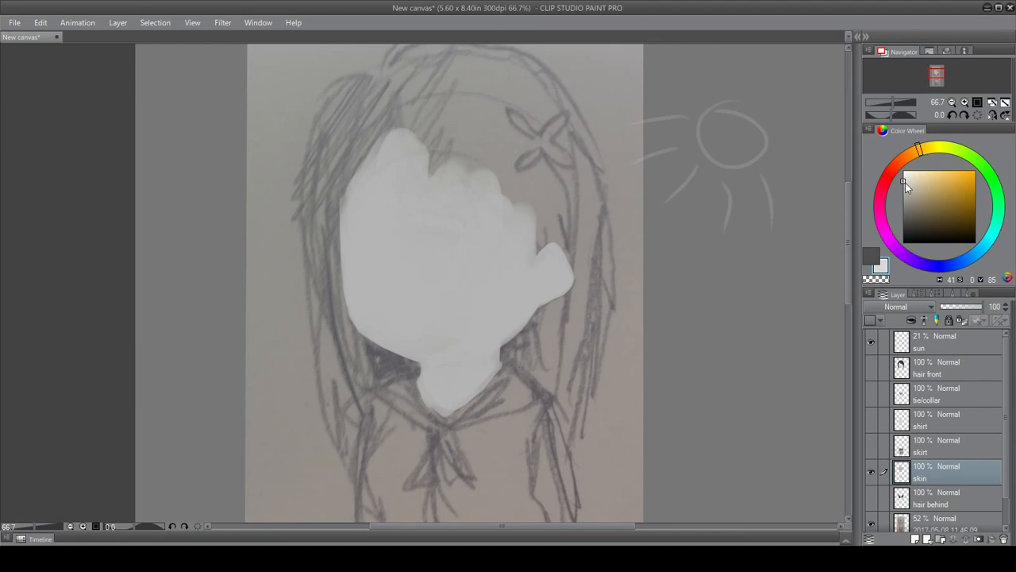
- Darken the secondary colour to a mid-grey with H 41, S 0, V 49
{"action": "left_click_drag", "start_coordinate": [906, 182], "coordinate": [904, 202]}
{"action": "left_click", "coordinate": [931, 292]}
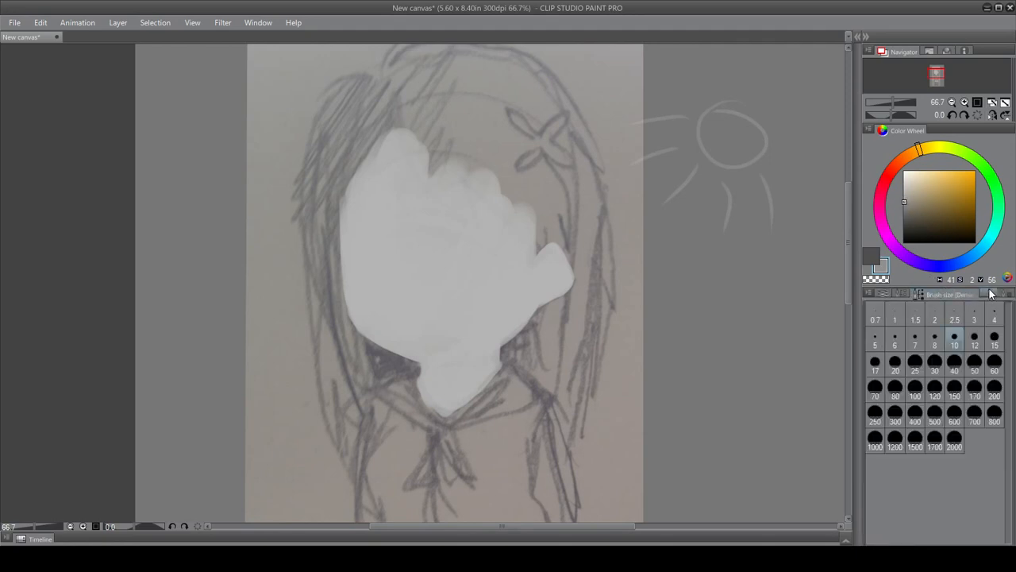
{"action": "left_click", "coordinate": [949, 294]}
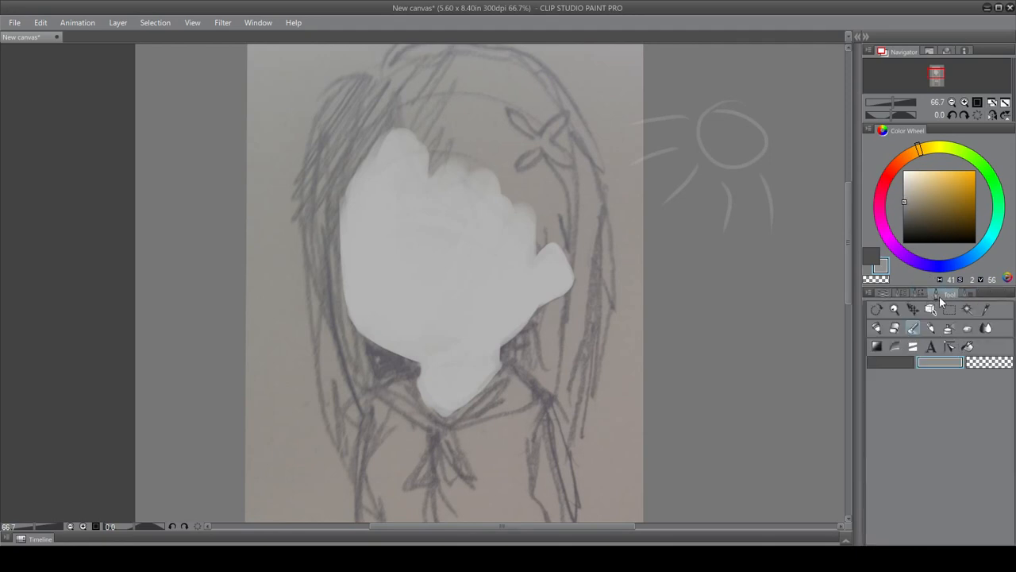
{"action": "mouse_move", "coordinate": [904, 201]}
{"action": "left_mouse_down"}
{"action": "mouse_move", "coordinate": [903, 183]}
{"action": "mouse_move", "coordinate": [901, 212]}
{"action": "left_mouse_up"}
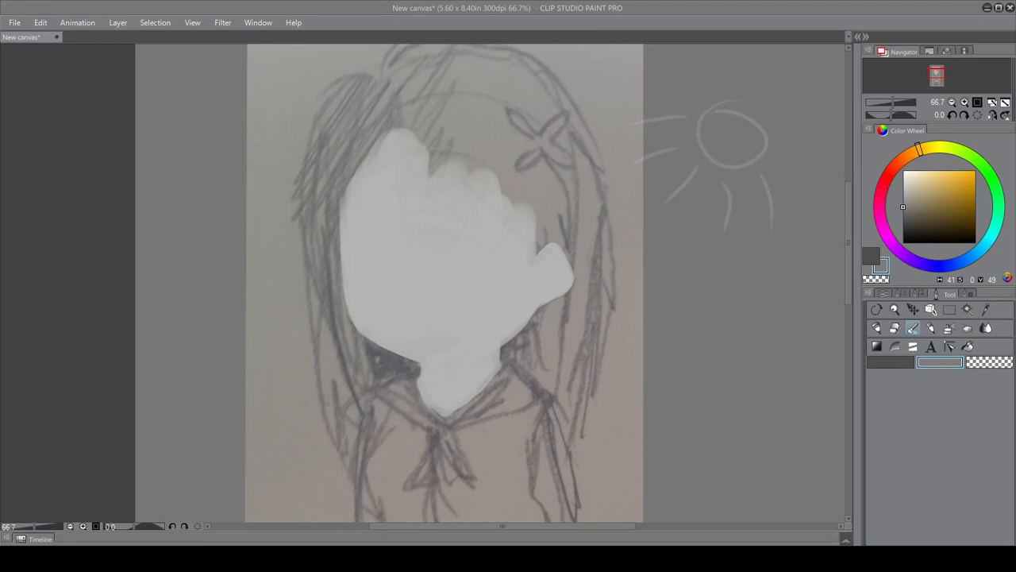
- Try a grey stroke down the hair-side edge of the face with the Dense watercolor brush at size 25, and undo it
{"action": "left_click", "coordinate": [917, 294]}
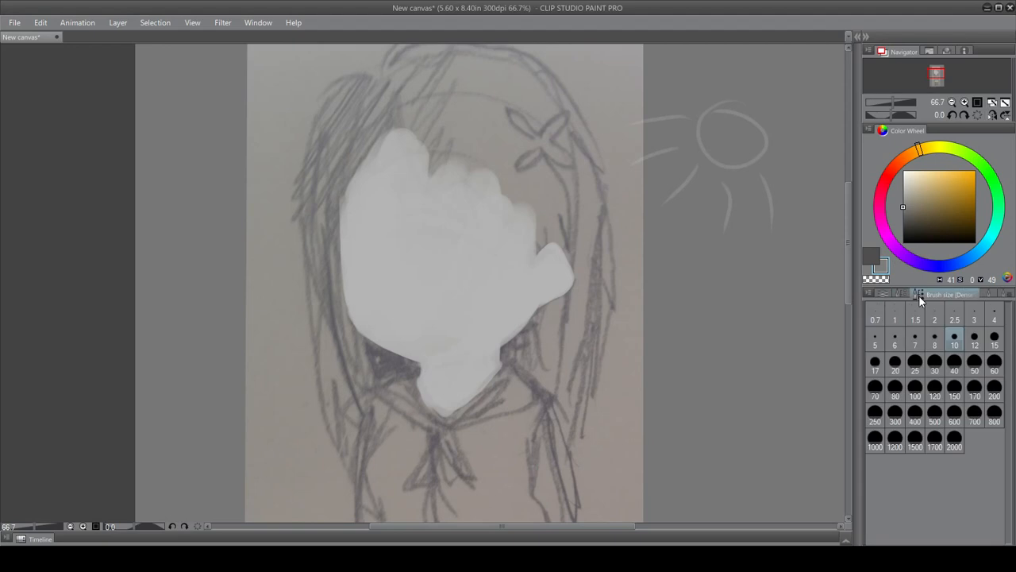
{"action": "left_click", "coordinate": [994, 337]}
{"action": "left_click", "coordinate": [915, 370]}
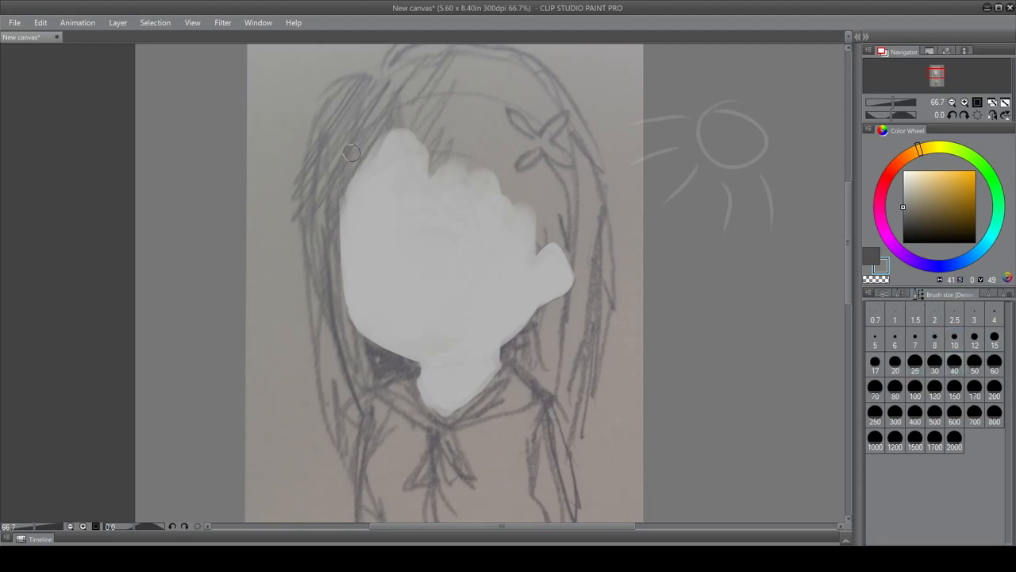
{"action": "left_click_drag", "start_coordinate": [352, 153], "coordinate": [366, 302]}
{"action": "key", "text": "ctrl+z"}
{"action": "key", "text": "ctrl+z"}
- Switch to the Opaque watercolor brush and make the skin layer the active layer
{"action": "left_click", "coordinate": [905, 294]}
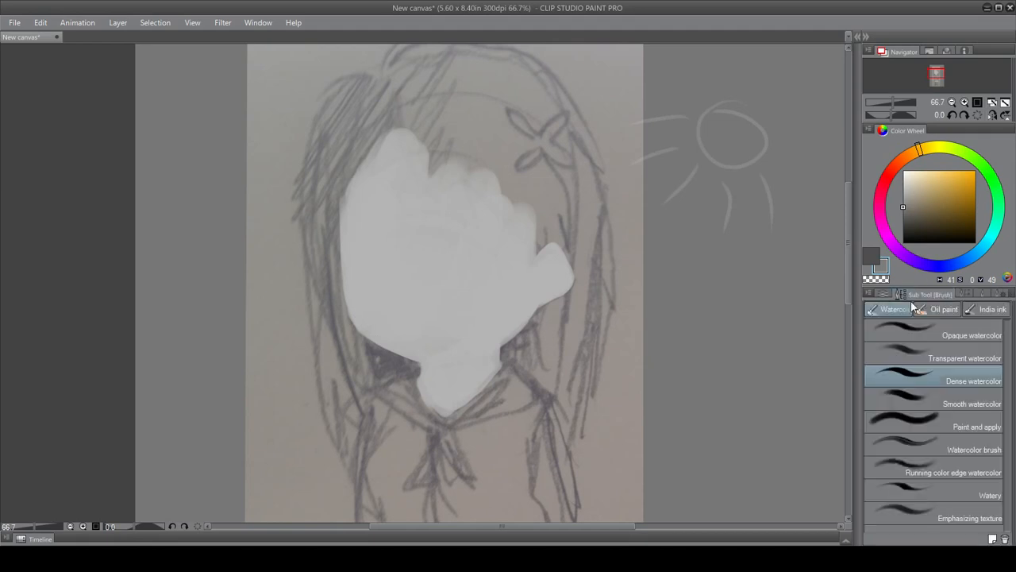
{"action": "left_click", "coordinate": [946, 359]}
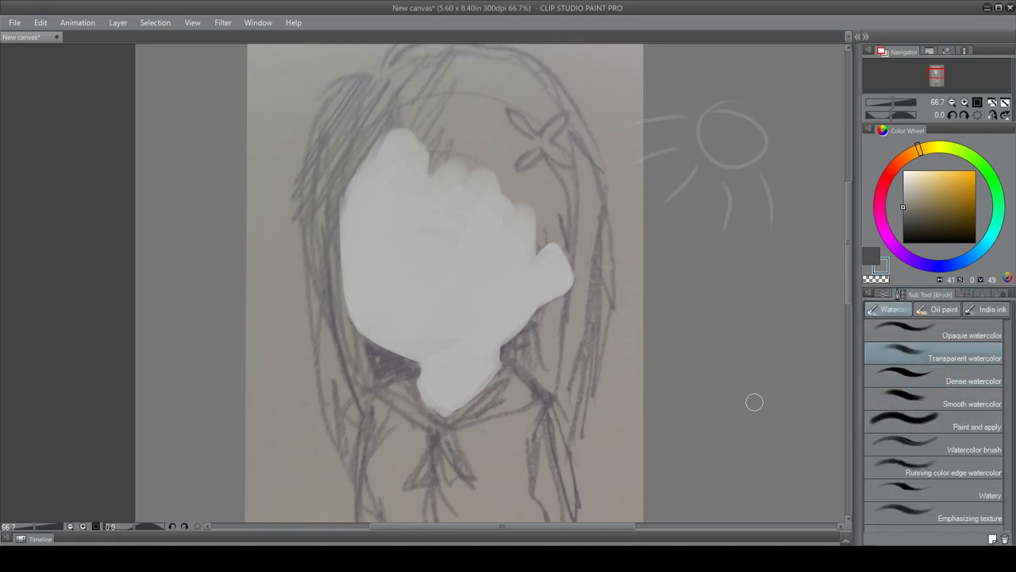
{"action": "left_click", "coordinate": [913, 332]}
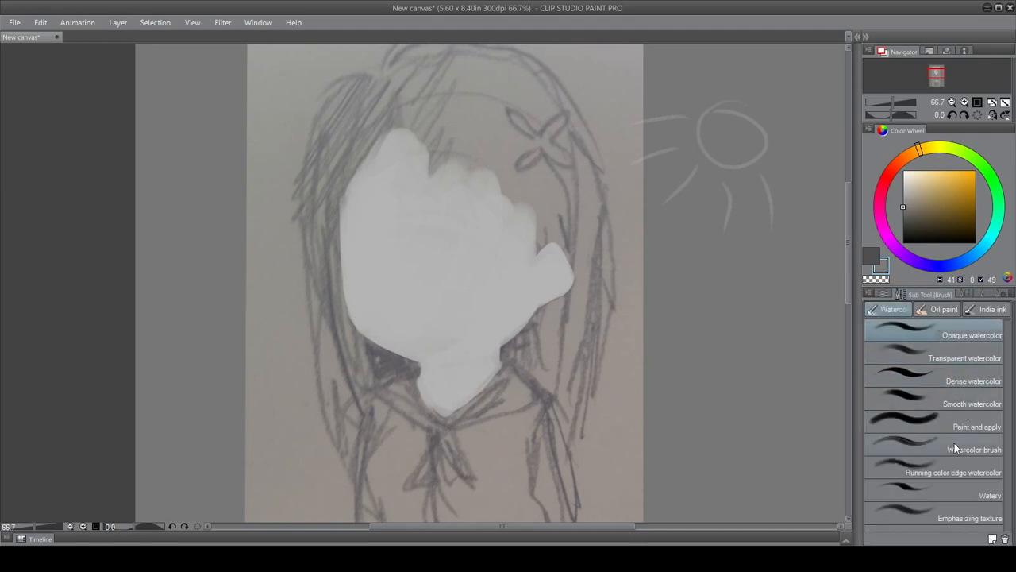
{"action": "left_click", "coordinate": [961, 293]}
{"action": "left_click", "coordinate": [886, 295]}
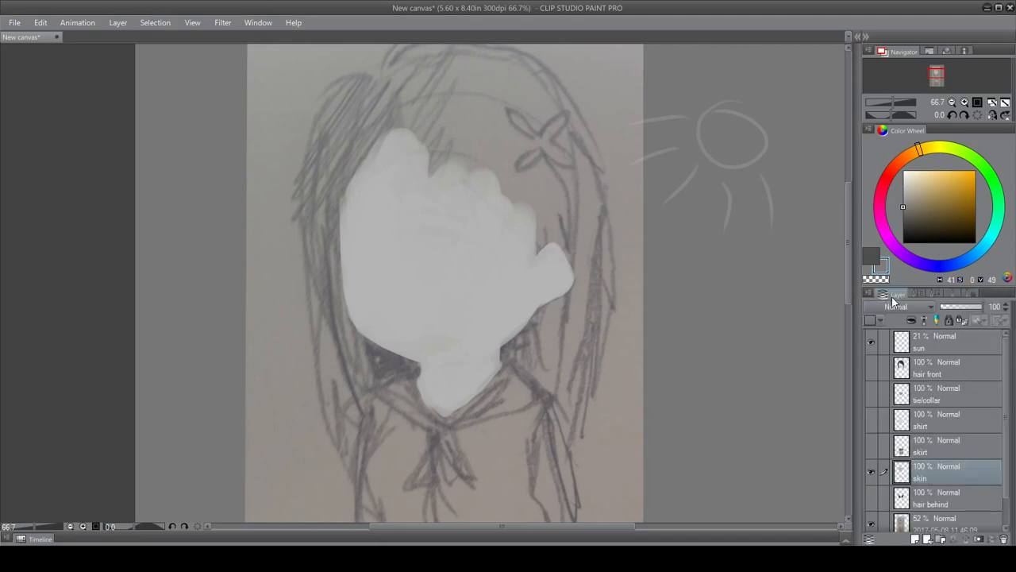
{"action": "left_click", "coordinate": [959, 338]}
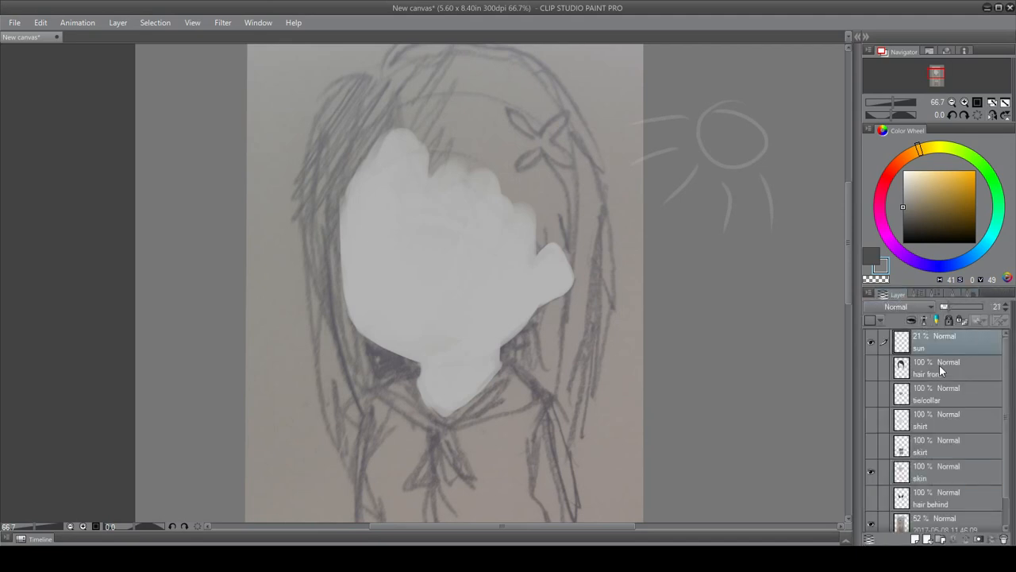
{"action": "left_click", "coordinate": [953, 468]}
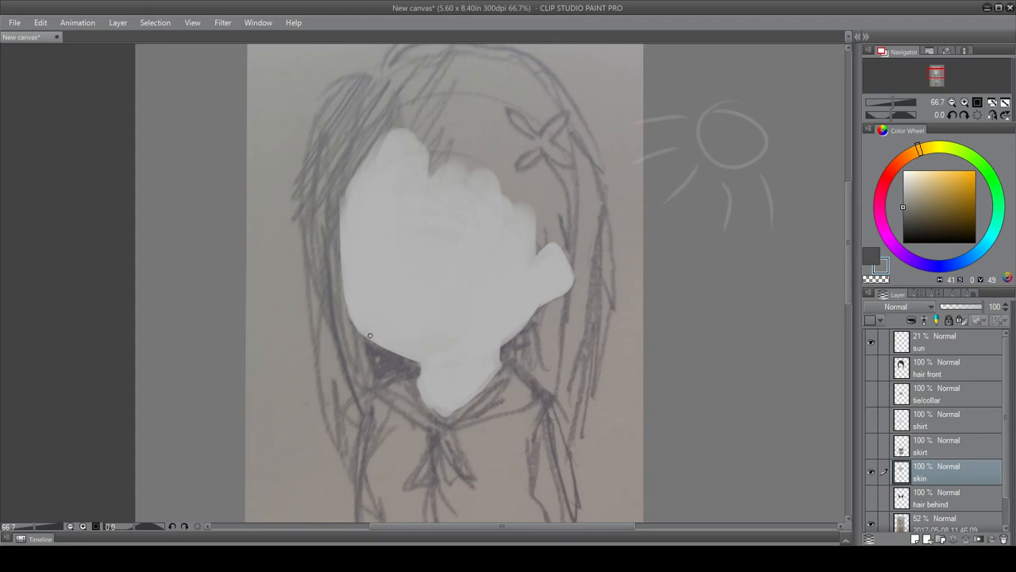
- Undo a test scribble across the face and lock the skin layer's transparent pixels
{"action": "mouse_move", "coordinate": [802, 167]}
{"action": "left_mouse_down"}
{"action": "mouse_move", "coordinate": [220, 370]}
{"action": "mouse_move", "coordinate": [538, 296]}
{"action": "mouse_move", "coordinate": [454, 388]}
{"action": "mouse_move", "coordinate": [351, 391]}
{"action": "mouse_move", "coordinate": [556, 254]}
{"action": "mouse_move", "coordinate": [357, 302]}
{"action": "mouse_move", "coordinate": [508, 349]}
{"action": "mouse_move", "coordinate": [477, 327]}
{"action": "mouse_move", "coordinate": [579, 310]}
{"action": "mouse_move", "coordinate": [627, 366]}
{"action": "left_mouse_up"}
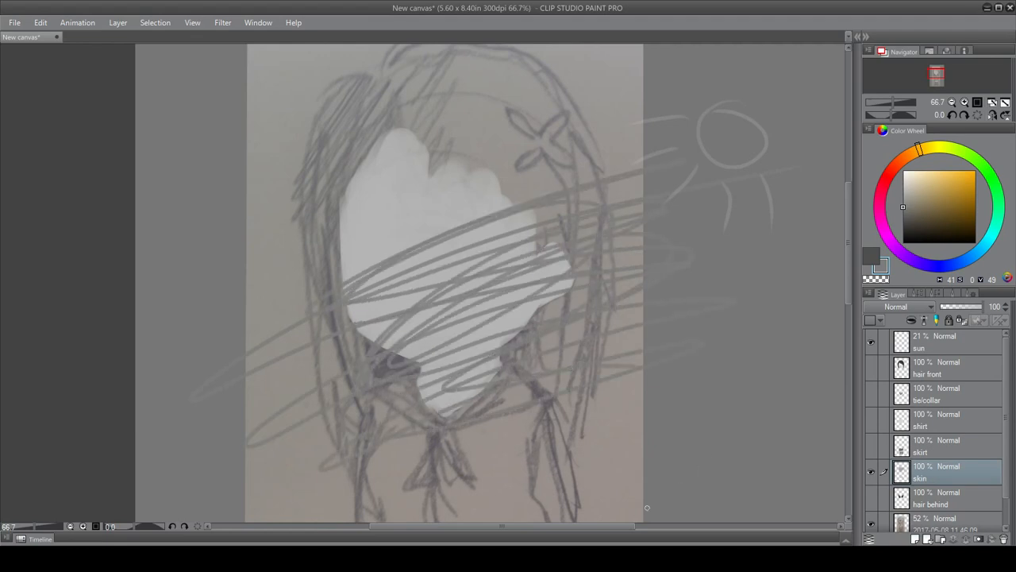
{"action": "key", "text": "ctrl+z"}
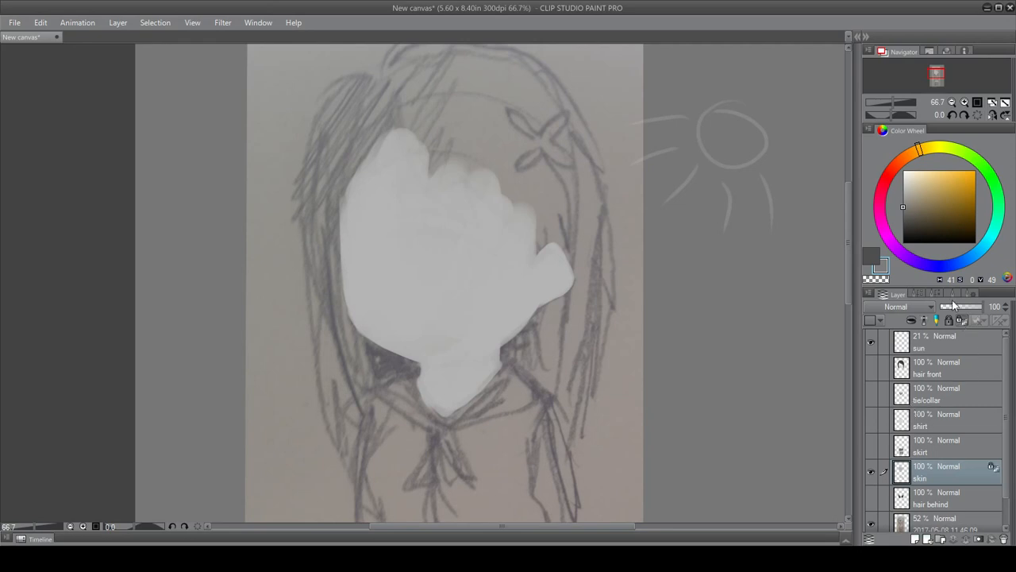
- Try covering the face and neck in mid-grey with the Opaque watercolor brush at size 150, and undo it
{"action": "left_click", "coordinate": [934, 295]}
{"action": "left_click", "coordinate": [919, 293]}
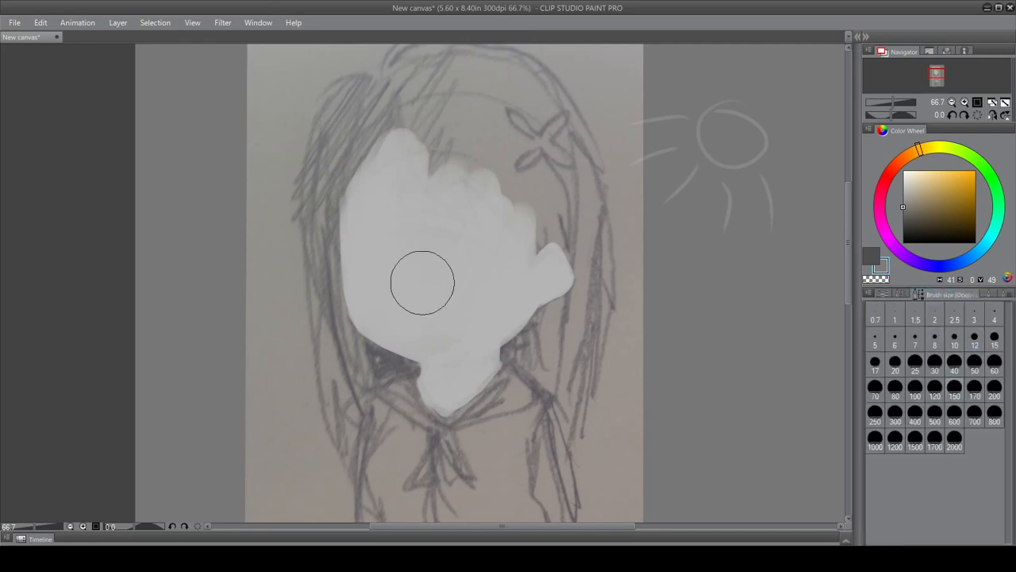
{"action": "mouse_move", "coordinate": [263, 325]}
{"action": "left_mouse_down"}
{"action": "mouse_move", "coordinate": [526, 242]}
{"action": "mouse_move", "coordinate": [277, 374]}
{"action": "mouse_move", "coordinate": [465, 374]}
{"action": "mouse_move", "coordinate": [488, 440]}
{"action": "mouse_move", "coordinate": [516, 241]}
{"action": "left_mouse_up"}
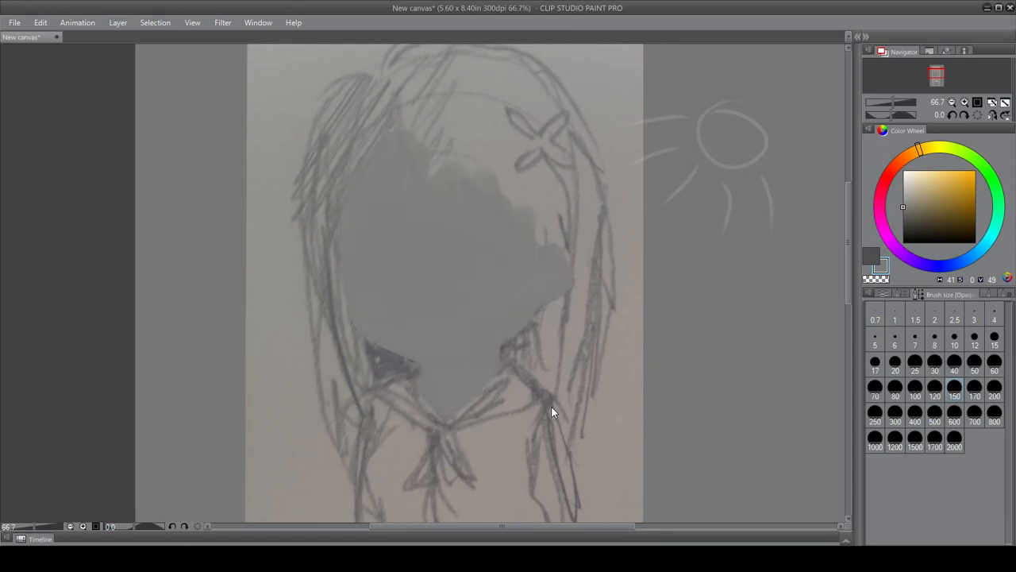
{"action": "key", "text": "ctrl+z"}
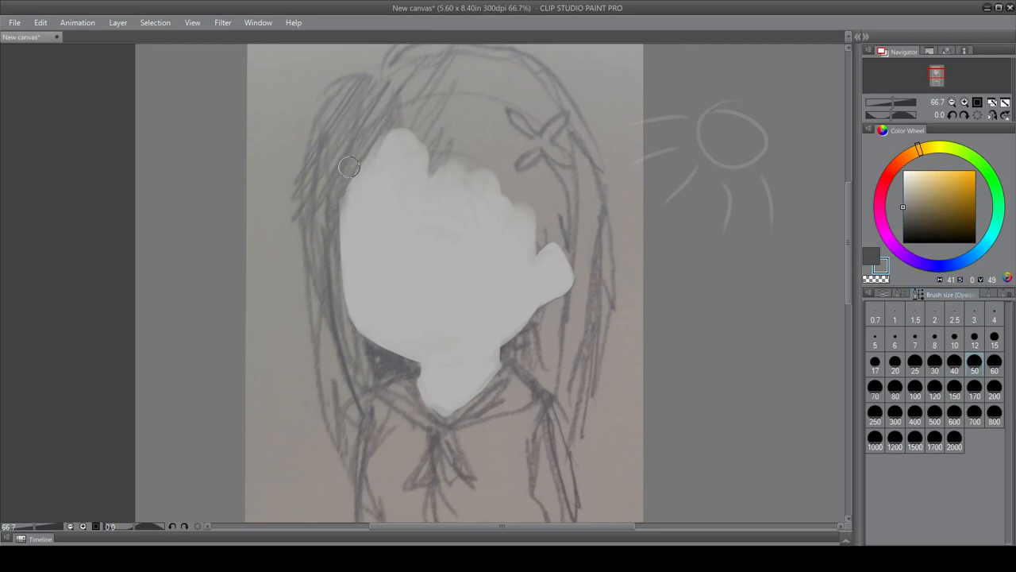
- Shade the hair-side edge of the face and the inner ear in mid-grey with the brush at size 50
{"action": "mouse_move", "coordinate": [359, 152]}
{"action": "left_mouse_down"}
{"action": "mouse_move", "coordinate": [349, 307]}
{"action": "mouse_move", "coordinate": [359, 139]}
{"action": "mouse_move", "coordinate": [347, 339]}
{"action": "mouse_move", "coordinate": [352, 164]}
{"action": "mouse_move", "coordinate": [377, 375]}
{"action": "mouse_move", "coordinate": [361, 192]}
{"action": "mouse_move", "coordinate": [360, 314]}
{"action": "mouse_move", "coordinate": [414, 350]}
{"action": "left_mouse_up"}
{"action": "mouse_move", "coordinate": [386, 164]}
{"action": "left_mouse_down"}
{"action": "mouse_move", "coordinate": [354, 207]}
{"action": "mouse_move", "coordinate": [368, 268]}
{"action": "left_mouse_up"}
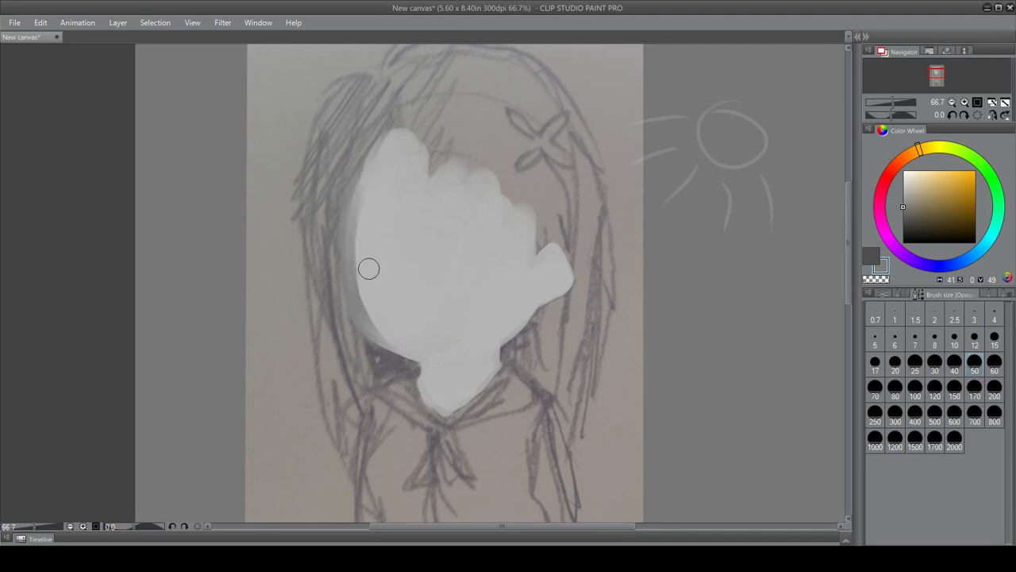
{"action": "mouse_move", "coordinate": [355, 146]}
{"action": "left_mouse_down"}
{"action": "mouse_move", "coordinate": [365, 332]}
{"action": "mouse_move", "coordinate": [354, 158]}
{"action": "mouse_move", "coordinate": [346, 290]}
{"action": "left_mouse_up"}
{"action": "left_click_drag", "start_coordinate": [364, 163], "coordinate": [373, 348]}
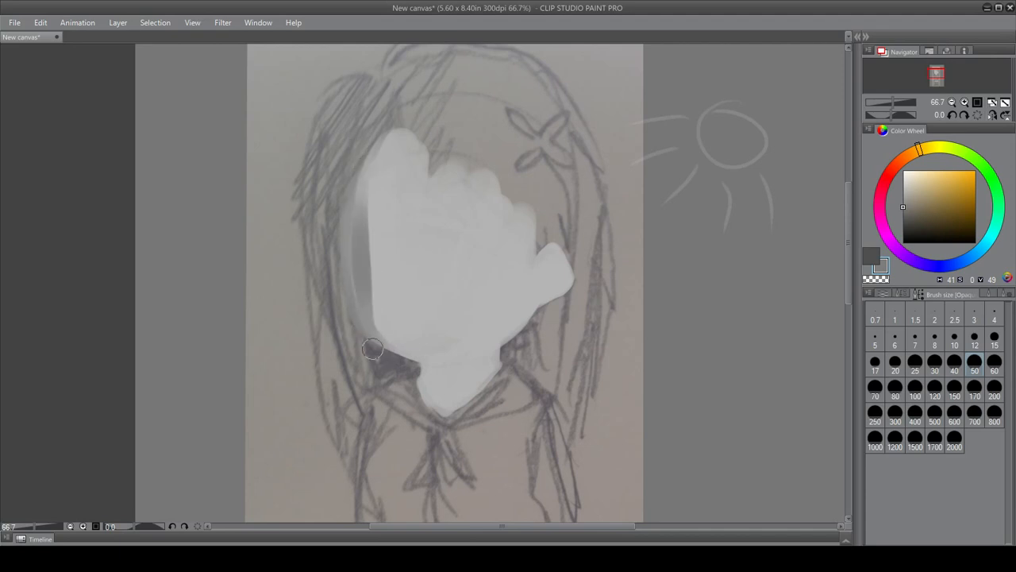
{"action": "left_click_drag", "start_coordinate": [370, 143], "coordinate": [356, 281]}
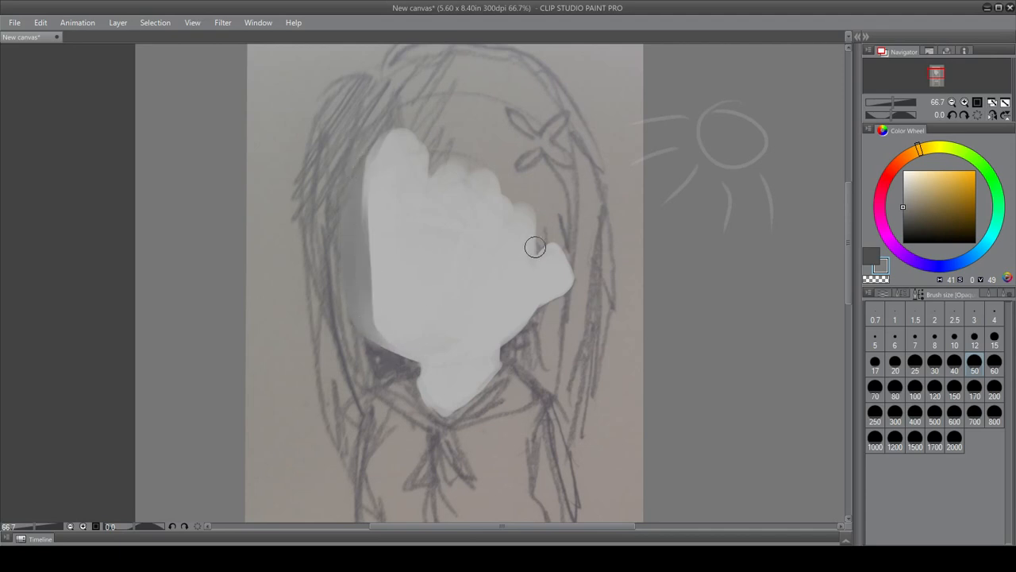
{"action": "mouse_move", "coordinate": [538, 245]}
{"action": "left_mouse_down"}
{"action": "mouse_move", "coordinate": [562, 247]}
{"action": "mouse_move", "coordinate": [537, 258]}
{"action": "mouse_move", "coordinate": [566, 260]}
{"action": "mouse_move", "coordinate": [544, 248]}
{"action": "mouse_move", "coordinate": [561, 252]}
{"action": "mouse_move", "coordinate": [525, 290]}
{"action": "mouse_move", "coordinate": [562, 244]}
{"action": "left_mouse_up"}
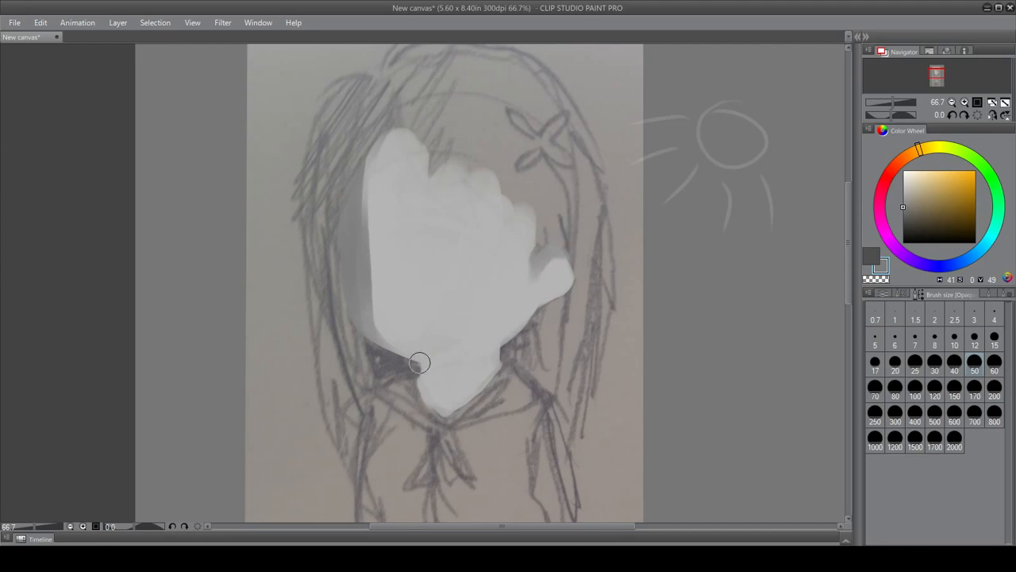
- Paint a grey chin shadow across the top of the neck at brush size 25, redoing the strokes to follow the jawline
{"action": "mouse_move", "coordinate": [420, 363]}
{"action": "left_mouse_down"}
{"action": "mouse_move", "coordinate": [457, 371]}
{"action": "mouse_move", "coordinate": [501, 347]}
{"action": "mouse_move", "coordinate": [448, 373]}
{"action": "mouse_move", "coordinate": [496, 348]}
{"action": "mouse_move", "coordinate": [413, 373]}
{"action": "mouse_move", "coordinate": [513, 343]}
{"action": "left_mouse_up"}
{"action": "left_click", "coordinate": [919, 372]}
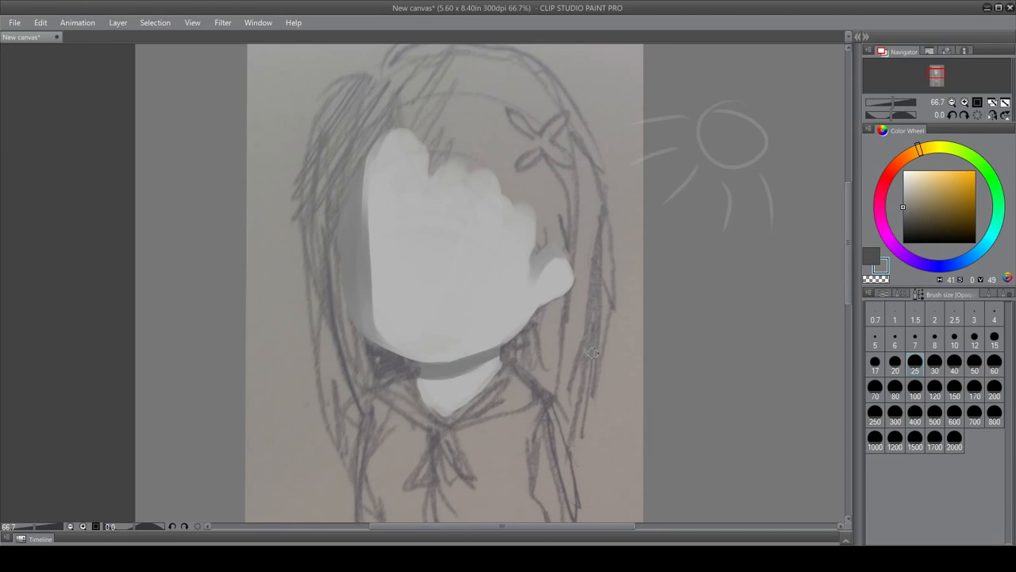
{"action": "key", "text": "ctrl+z"}
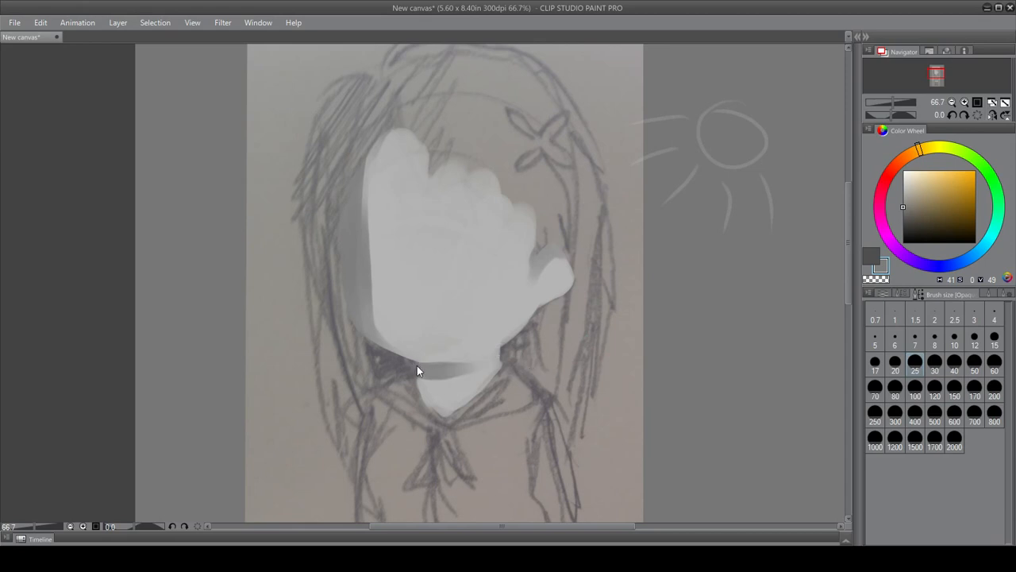
{"action": "key", "text": "ctrl+z"}
{"action": "mouse_move", "coordinate": [406, 361]}
{"action": "left_mouse_down"}
{"action": "mouse_move", "coordinate": [442, 372]}
{"action": "mouse_move", "coordinate": [406, 362]}
{"action": "mouse_move", "coordinate": [444, 370]}
{"action": "mouse_move", "coordinate": [410, 366]}
{"action": "mouse_move", "coordinate": [453, 369]}
{"action": "mouse_move", "coordinate": [427, 370]}
{"action": "mouse_move", "coordinate": [487, 353]}
{"action": "mouse_move", "coordinate": [453, 369]}
{"action": "mouse_move", "coordinate": [498, 350]}
{"action": "left_mouse_up"}
{"action": "key", "text": "ctrl+z"}
{"action": "key", "text": "ctrl+z"}
{"action": "mouse_move", "coordinate": [444, 370]}
{"action": "left_mouse_down"}
{"action": "mouse_move", "coordinate": [509, 343]}
{"action": "mouse_move", "coordinate": [428, 372]}
{"action": "mouse_move", "coordinate": [498, 351]}
{"action": "left_mouse_up"}
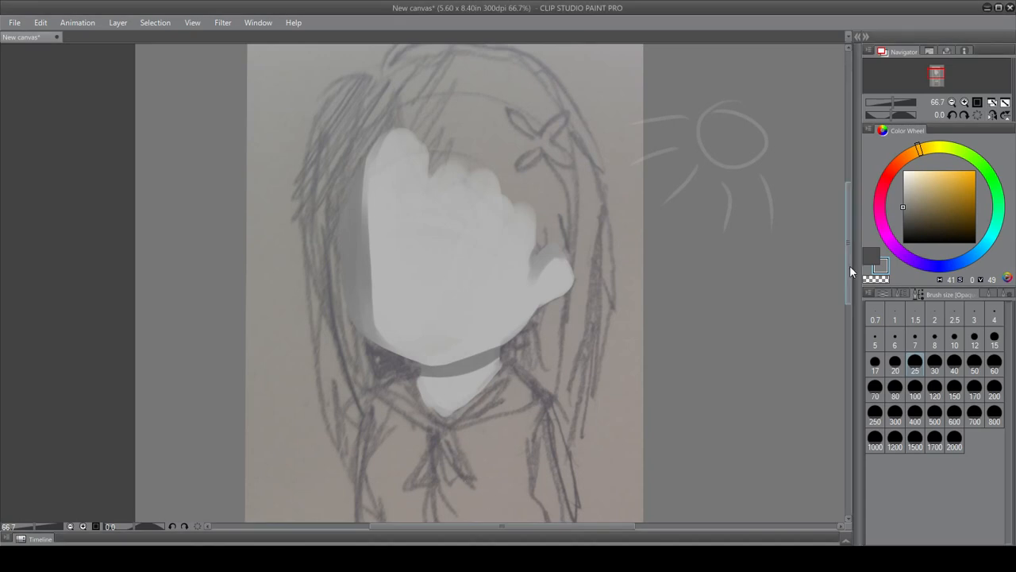
- Shade the sides and base of the neck at brush size 40 and blend the chin shadow into it
{"action": "scroll", "coordinate": [850, 265], "scroll_direction": "down", "scroll_amount": 1}
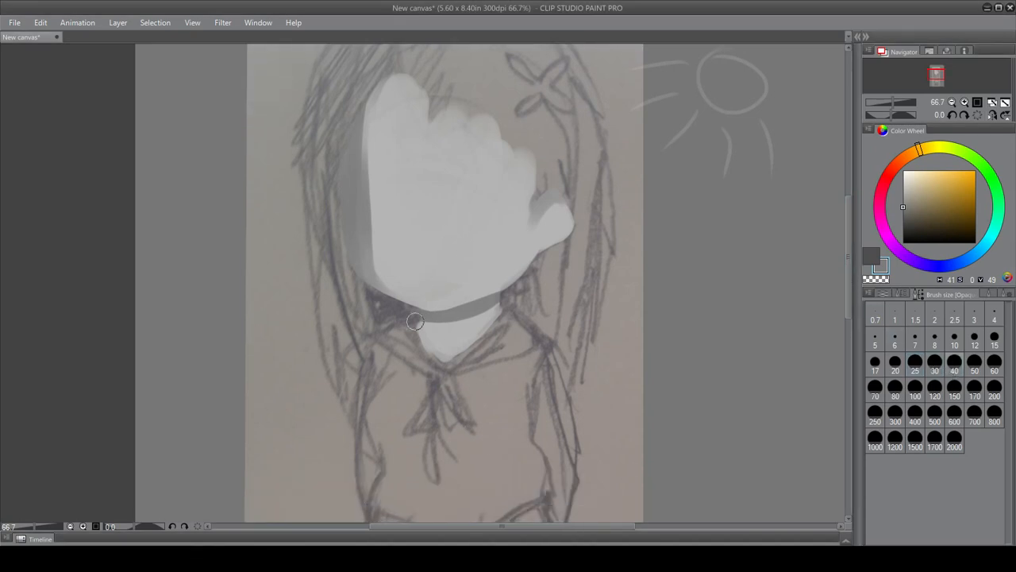
{"action": "mouse_move", "coordinate": [416, 319]}
{"action": "left_mouse_down"}
{"action": "mouse_move", "coordinate": [412, 360]}
{"action": "mouse_move", "coordinate": [420, 353]}
{"action": "left_mouse_up"}
{"action": "mouse_move", "coordinate": [422, 315]}
{"action": "left_mouse_down"}
{"action": "mouse_move", "coordinate": [416, 359]}
{"action": "mouse_move", "coordinate": [425, 317]}
{"action": "mouse_move", "coordinate": [438, 370]}
{"action": "mouse_move", "coordinate": [415, 324]}
{"action": "mouse_move", "coordinate": [457, 362]}
{"action": "mouse_move", "coordinate": [409, 327]}
{"action": "mouse_move", "coordinate": [460, 359]}
{"action": "mouse_move", "coordinate": [405, 308]}
{"action": "mouse_move", "coordinate": [459, 353]}
{"action": "left_mouse_up"}
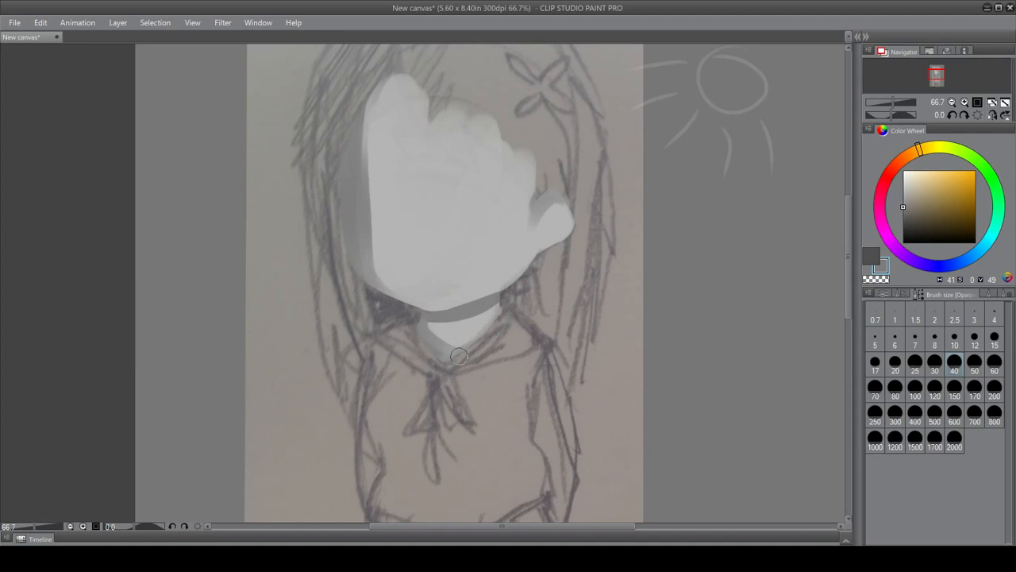
{"action": "left_click_drag", "start_coordinate": [494, 320], "coordinate": [459, 351]}
{"action": "left_click_drag", "start_coordinate": [508, 310], "coordinate": [450, 352]}
{"action": "left_click_drag", "start_coordinate": [407, 308], "coordinate": [488, 334]}
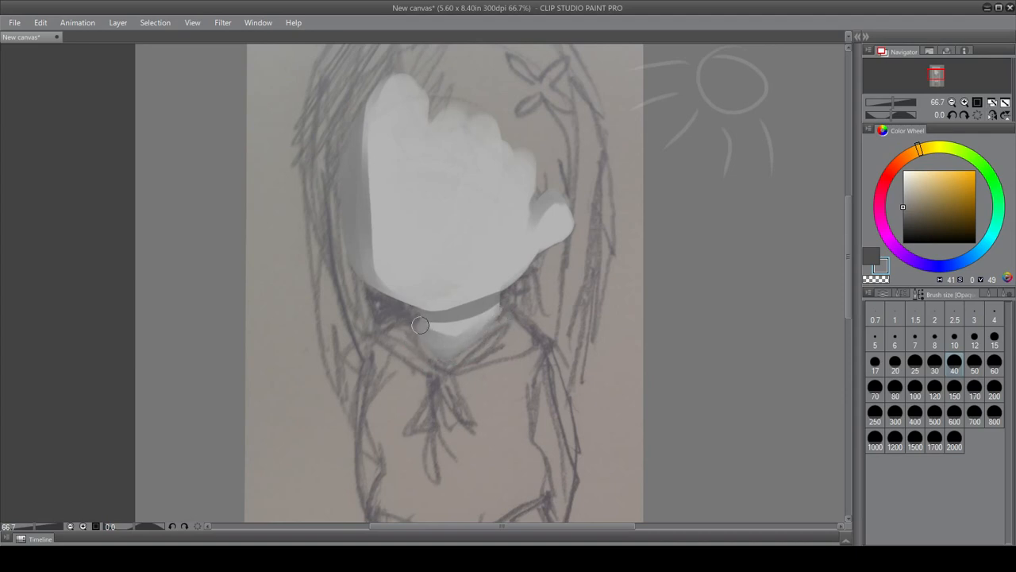
{"action": "mouse_move", "coordinate": [420, 324]}
{"action": "left_mouse_down"}
{"action": "mouse_move", "coordinate": [446, 333]}
{"action": "mouse_move", "coordinate": [424, 323]}
{"action": "mouse_move", "coordinate": [467, 320]}
{"action": "mouse_move", "coordinate": [439, 329]}
{"action": "mouse_move", "coordinate": [482, 314]}
{"action": "mouse_move", "coordinate": [415, 324]}
{"action": "mouse_move", "coordinate": [463, 315]}
{"action": "mouse_move", "coordinate": [433, 342]}
{"action": "mouse_move", "coordinate": [450, 345]}
{"action": "mouse_move", "coordinate": [439, 347]}
{"action": "mouse_move", "coordinate": [421, 313]}
{"action": "mouse_move", "coordinate": [416, 342]}
{"action": "mouse_move", "coordinate": [419, 323]}
{"action": "mouse_move", "coordinate": [451, 357]}
{"action": "mouse_move", "coordinate": [416, 320]}
{"action": "mouse_move", "coordinate": [452, 352]}
{"action": "mouse_move", "coordinate": [415, 321]}
{"action": "mouse_move", "coordinate": [440, 346]}
{"action": "mouse_move", "coordinate": [441, 335]}
{"action": "mouse_move", "coordinate": [458, 343]}
{"action": "mouse_move", "coordinate": [493, 318]}
{"action": "mouse_move", "coordinate": [449, 352]}
{"action": "mouse_move", "coordinate": [495, 303]}
{"action": "left_mouse_up"}
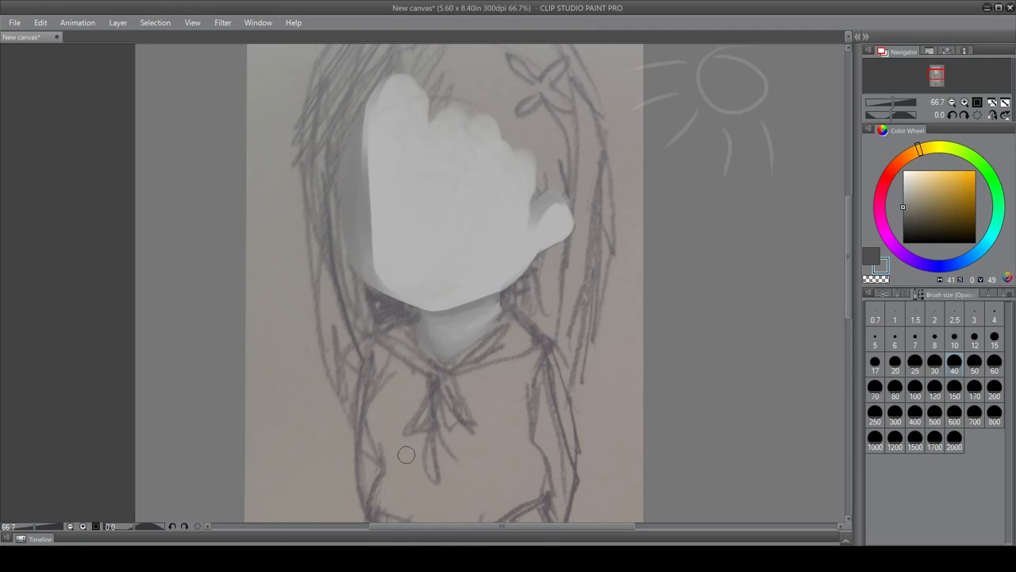
- Extend the grey shading along the hair-side cheek down to the chin at brush size 40
{"action": "left_click_drag", "start_coordinate": [848, 244], "coordinate": [848, 216]}
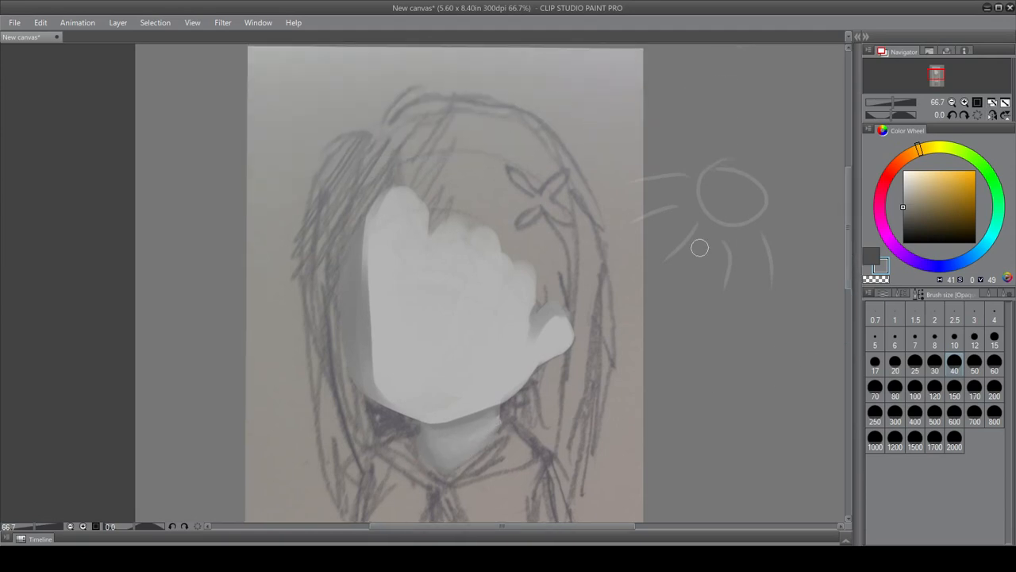
{"action": "mouse_move", "coordinate": [371, 224]}
{"action": "left_mouse_down"}
{"action": "mouse_move", "coordinate": [373, 353]}
{"action": "mouse_move", "coordinate": [358, 299]}
{"action": "left_mouse_up"}
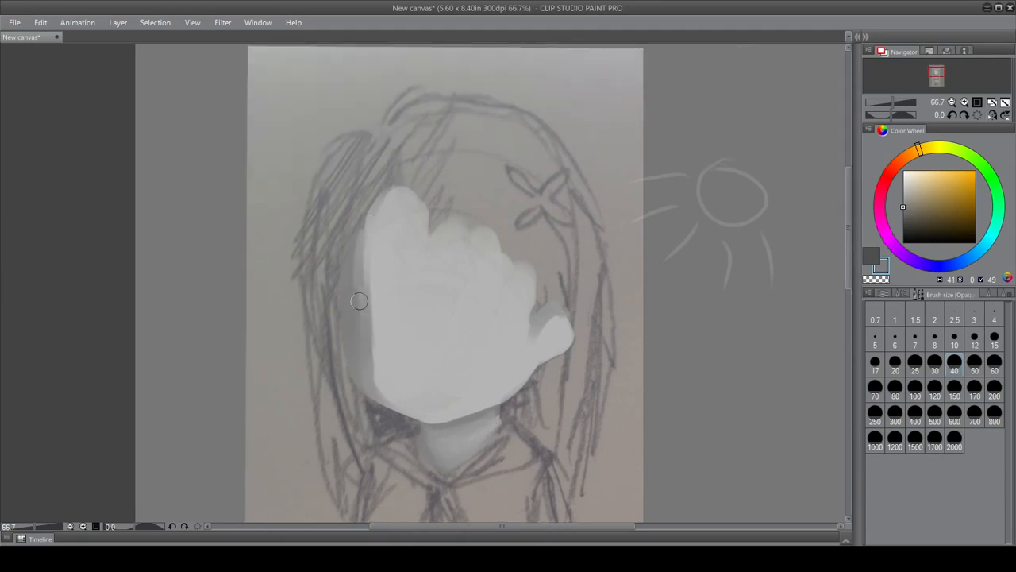
{"action": "left_click_drag", "start_coordinate": [369, 260], "coordinate": [384, 390]}
{"action": "mouse_move", "coordinate": [362, 325]}
{"action": "left_mouse_down"}
{"action": "mouse_move", "coordinate": [377, 370]}
{"action": "mouse_move", "coordinate": [413, 413]}
{"action": "left_mouse_up"}
{"action": "left_click_drag", "start_coordinate": [359, 375], "coordinate": [427, 413]}
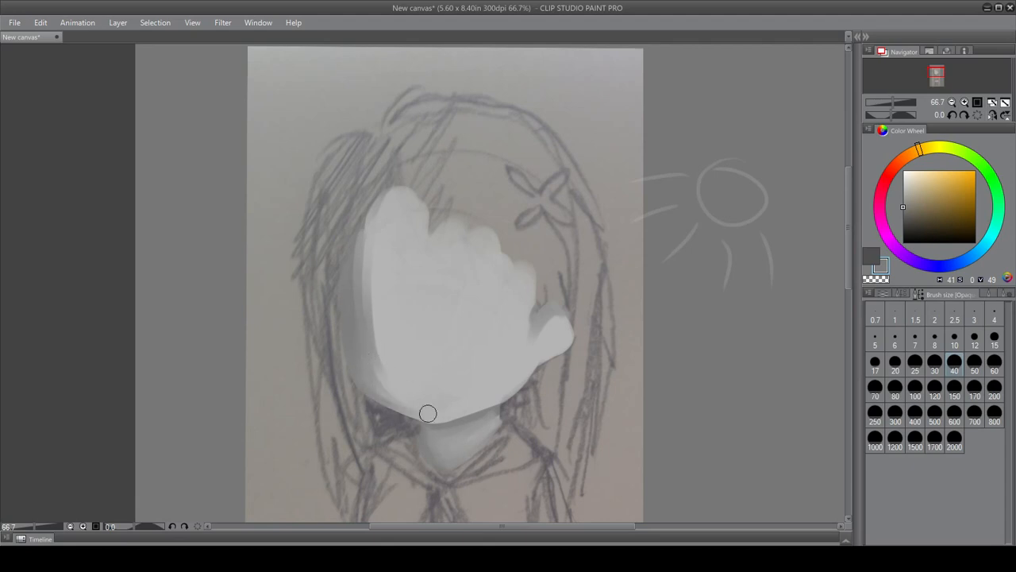
{"action": "left_click_drag", "start_coordinate": [369, 289], "coordinate": [428, 420]}
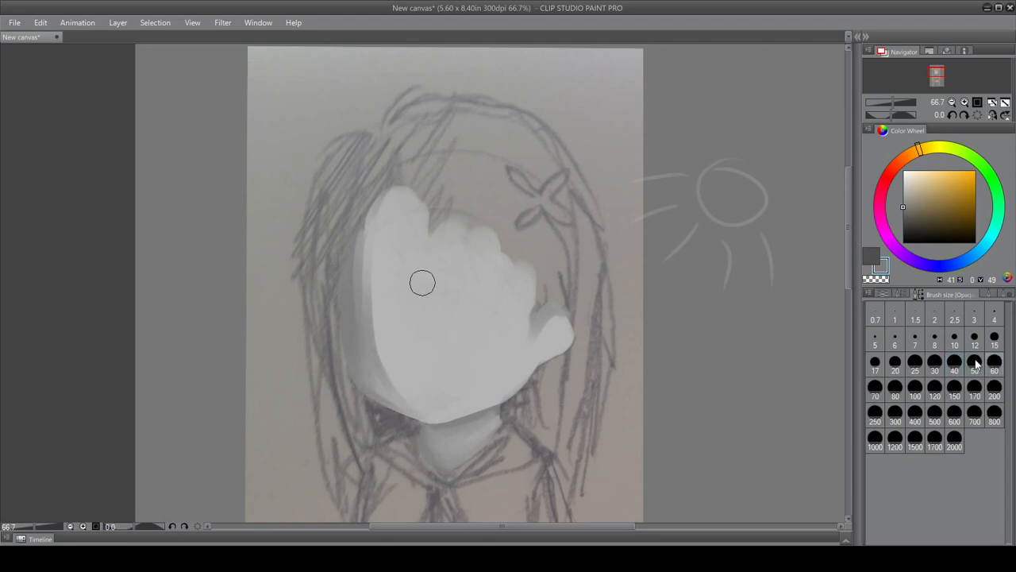
- Widen and soften the cheek shadow at brush size 60 and add a diagonal grey bangs shadow across the forehead
{"action": "mouse_move", "coordinate": [371, 224]}
{"action": "left_mouse_down"}
{"action": "mouse_move", "coordinate": [361, 355]}
{"action": "mouse_move", "coordinate": [379, 221]}
{"action": "mouse_move", "coordinate": [386, 370]}
{"action": "left_mouse_up"}
{"action": "left_click_drag", "start_coordinate": [363, 288], "coordinate": [395, 381]}
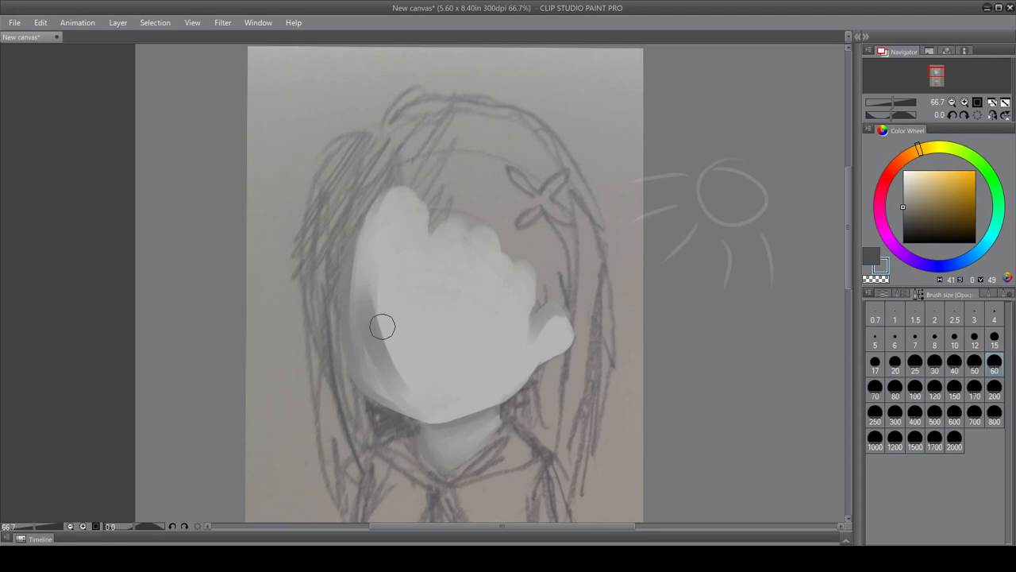
{"action": "left_click_drag", "start_coordinate": [384, 326], "coordinate": [412, 407]}
{"action": "left_click_drag", "start_coordinate": [347, 282], "coordinate": [390, 412]}
{"action": "left_click_drag", "start_coordinate": [377, 227], "coordinate": [370, 386]}
{"action": "left_click_drag", "start_coordinate": [369, 202], "coordinate": [366, 341]}
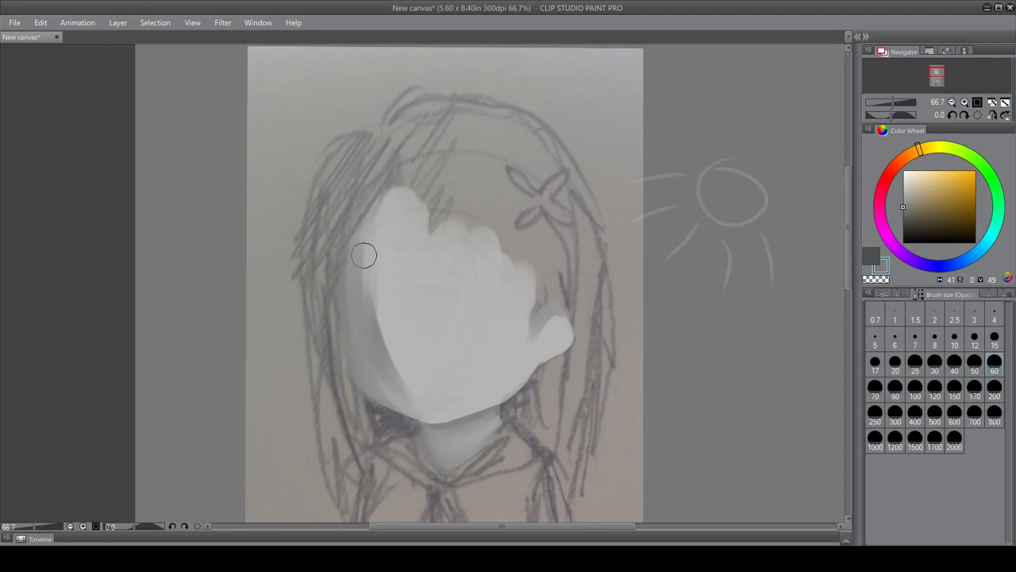
{"action": "left_click_drag", "start_coordinate": [364, 254], "coordinate": [371, 386]}
{"action": "left_click_drag", "start_coordinate": [362, 205], "coordinate": [366, 322]}
{"action": "mouse_move", "coordinate": [348, 231]}
{"action": "left_mouse_down"}
{"action": "mouse_move", "coordinate": [363, 391]}
{"action": "mouse_move", "coordinate": [350, 223]}
{"action": "mouse_move", "coordinate": [361, 339]}
{"action": "left_mouse_up"}
{"action": "mouse_move", "coordinate": [370, 197]}
{"action": "left_mouse_down"}
{"action": "mouse_move", "coordinate": [358, 268]}
{"action": "mouse_move", "coordinate": [378, 299]}
{"action": "mouse_move", "coordinate": [404, 230]}
{"action": "mouse_move", "coordinate": [441, 271]}
{"action": "left_mouse_up"}
- Hide the sun layer, and switch the skin layer off and back on to check the sketch beneath
{"action": "left_click", "coordinate": [883, 297]}
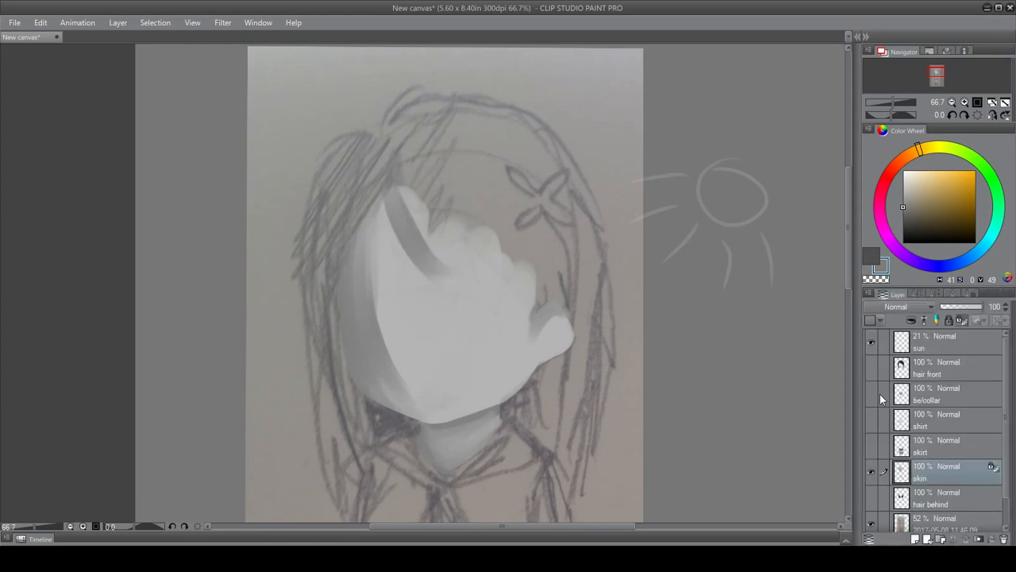
{"action": "left_click", "coordinate": [869, 343]}
{"action": "left_click", "coordinate": [871, 472]}
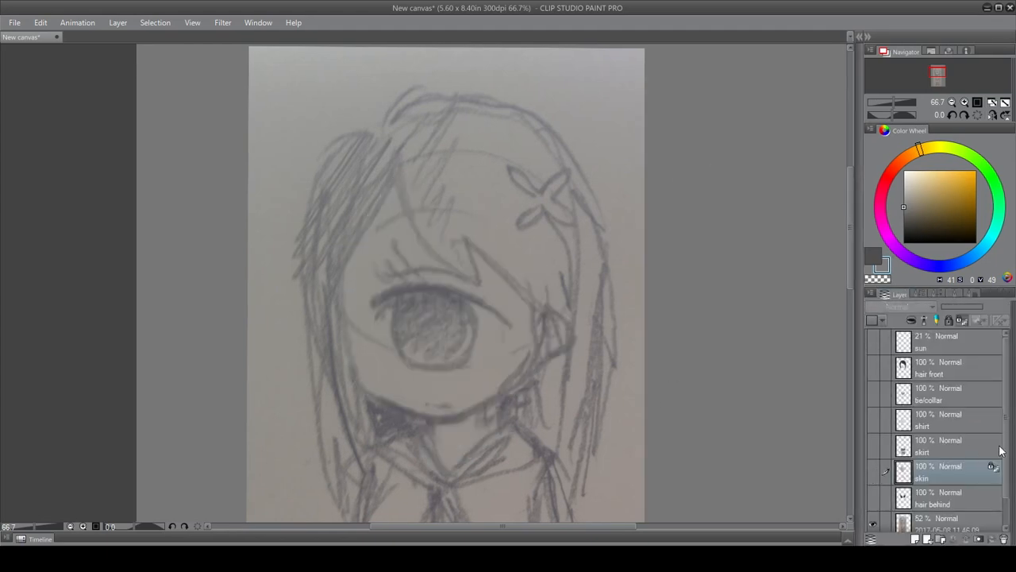
{"action": "scroll", "coordinate": [1009, 469], "scroll_direction": "down", "scroll_amount": 2}
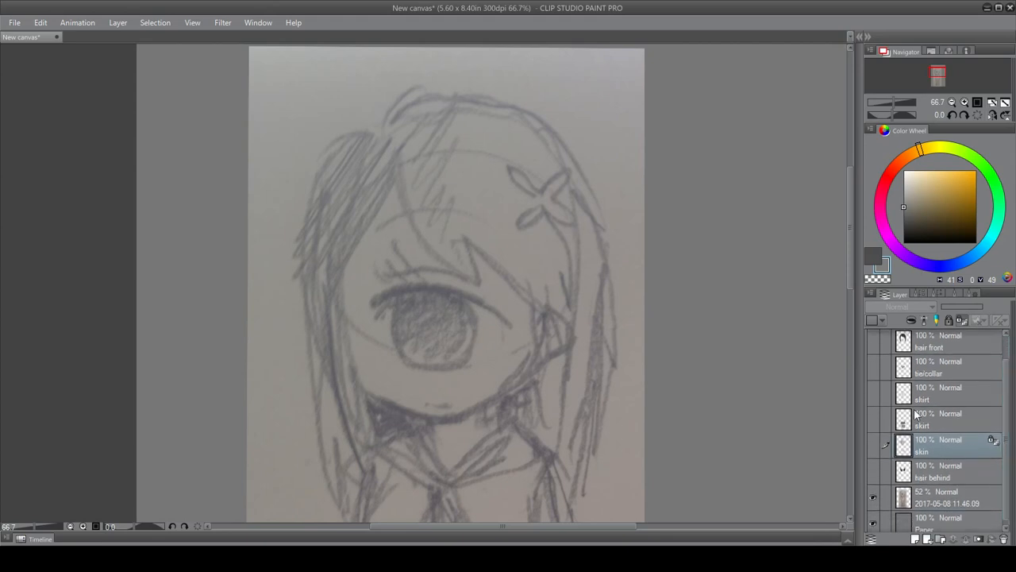
{"action": "left_click_drag", "start_coordinate": [851, 248], "coordinate": [848, 297]}
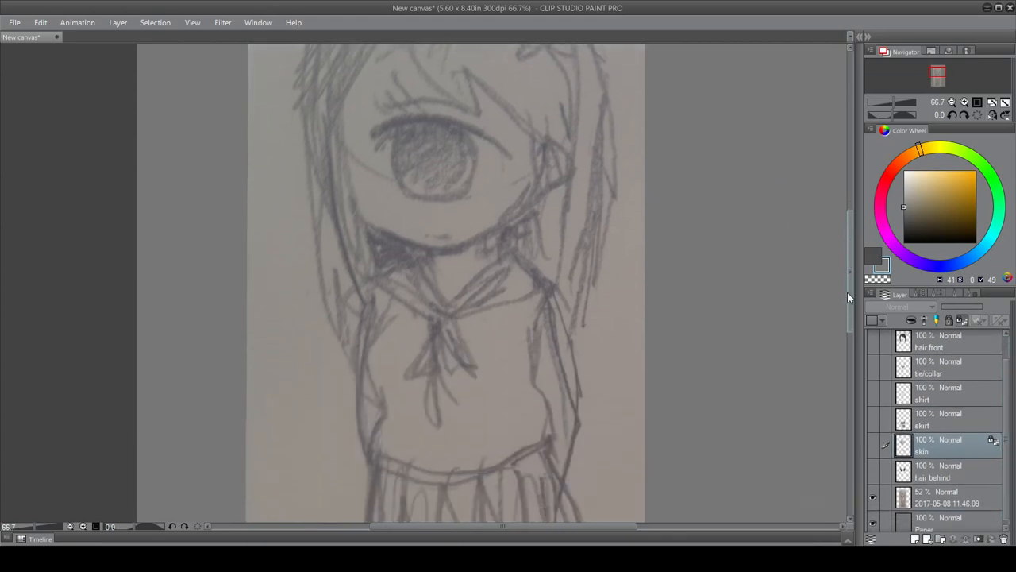
{"action": "scroll", "coordinate": [847, 297], "scroll_direction": "up", "scroll_amount": 2}
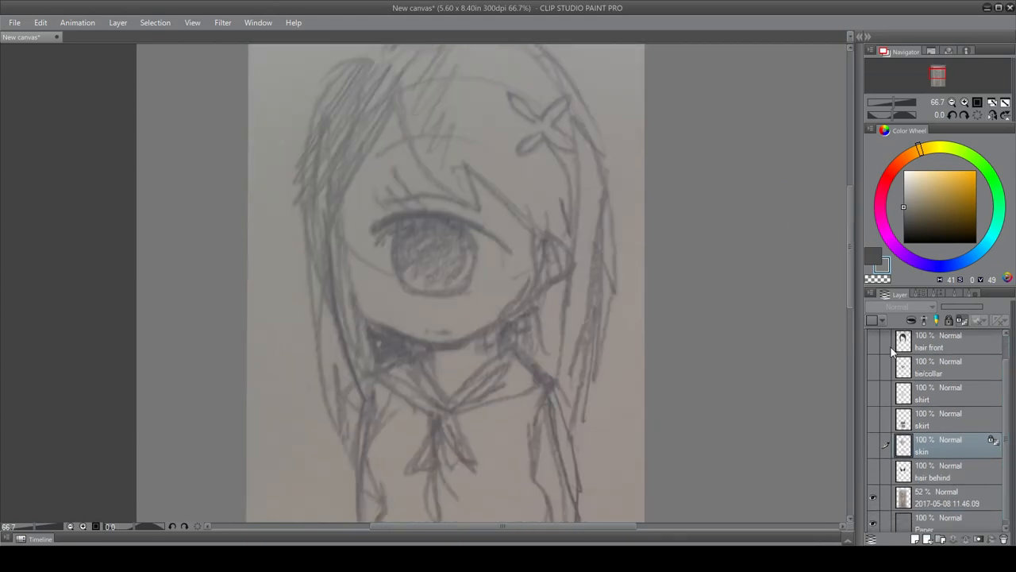
{"action": "left_click", "coordinate": [873, 397]}
{"action": "left_click", "coordinate": [872, 392]}
{"action": "left_click", "coordinate": [874, 444]}
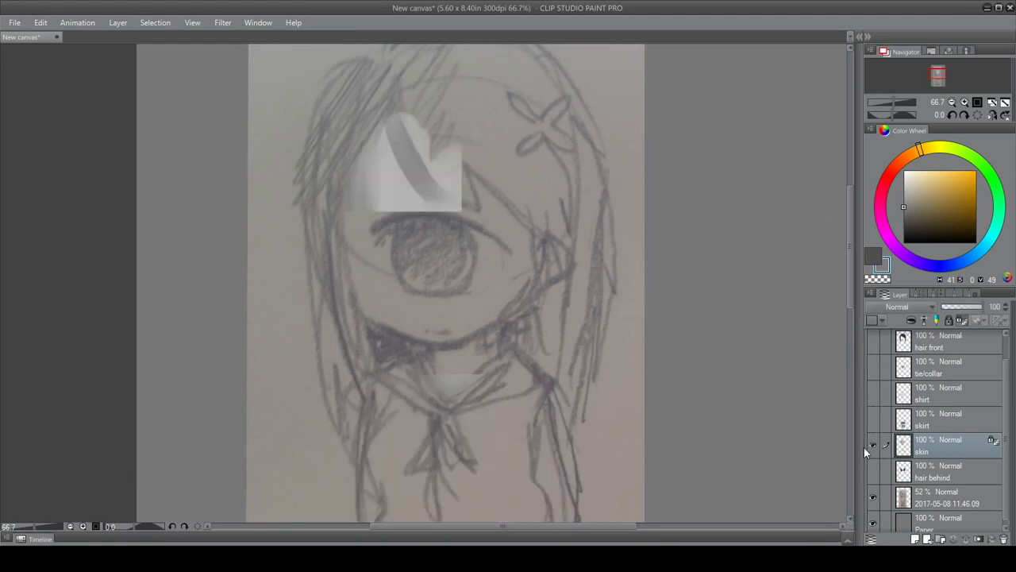
- Blend the shadow along the hair-side cheek and jaw on the skin layer into a smoother gradient
{"action": "left_click_drag", "start_coordinate": [367, 289], "coordinate": [451, 331]}
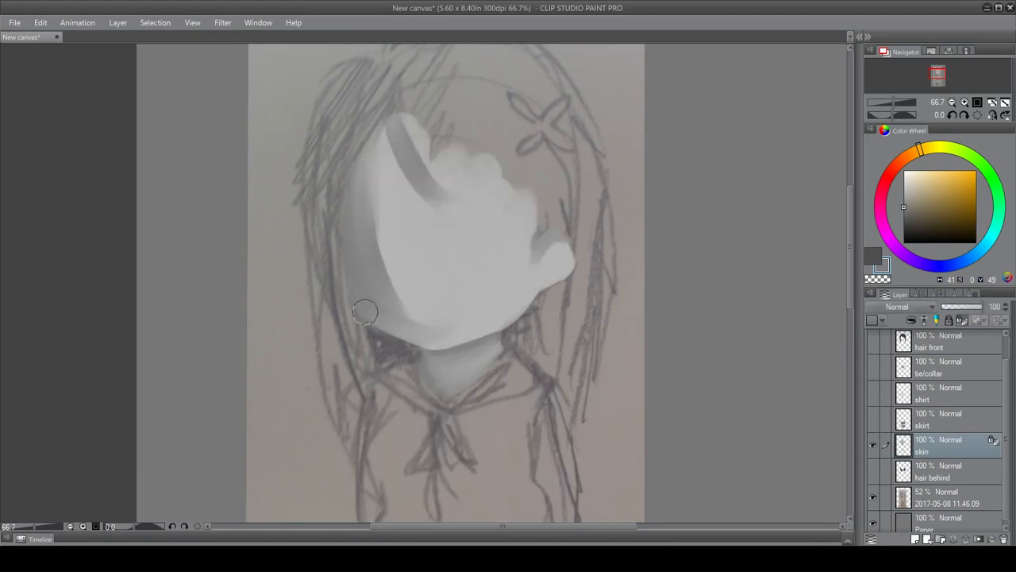
{"action": "left_click_drag", "start_coordinate": [397, 314], "coordinate": [373, 182]}
{"action": "left_click_drag", "start_coordinate": [405, 317], "coordinate": [377, 133]}
{"action": "left_click_drag", "start_coordinate": [374, 259], "coordinate": [355, 206]}
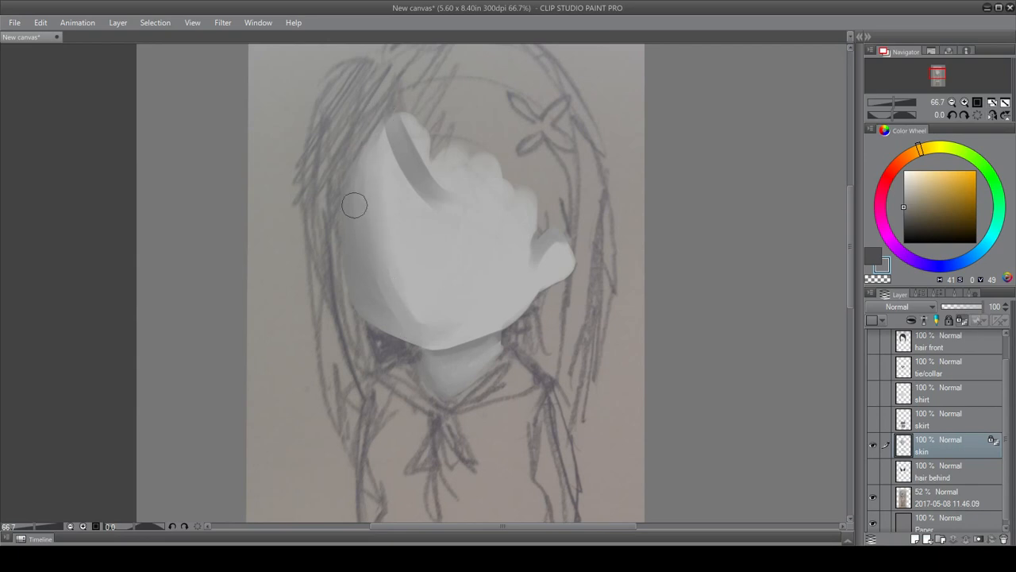
{"action": "left_click_drag", "start_coordinate": [360, 143], "coordinate": [416, 315]}
- Try a mid-grey patch over the lower face with the Opaque watercolor brush, and undo it
{"action": "left_click", "coordinate": [947, 294]}
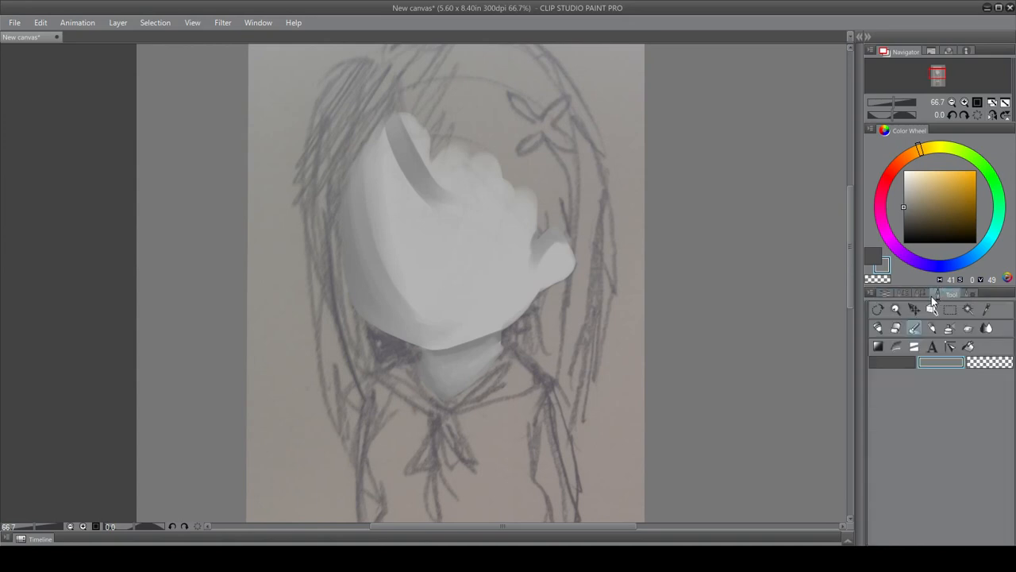
{"action": "left_click", "coordinate": [915, 293]}
{"action": "left_click", "coordinate": [909, 295]}
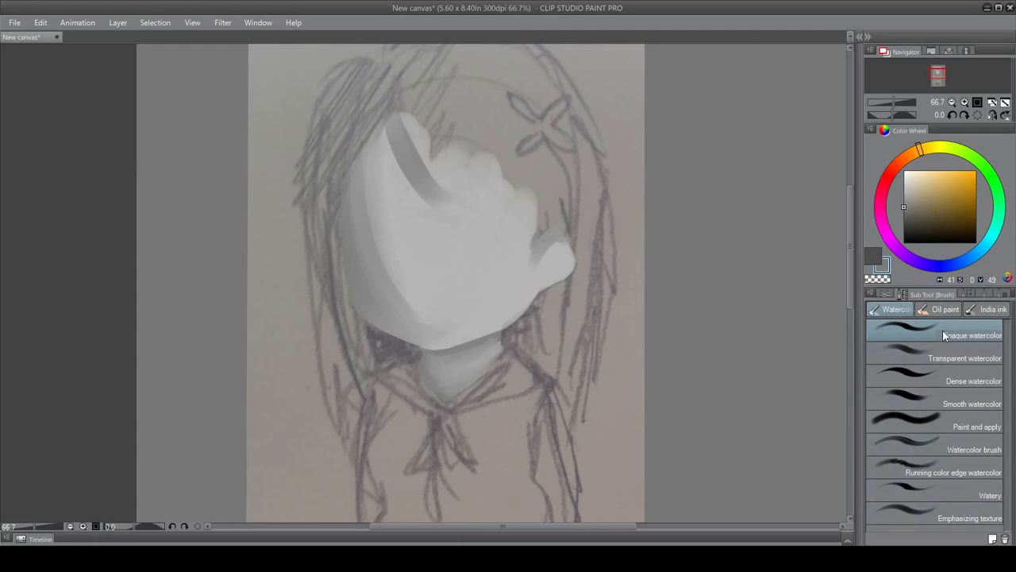
{"action": "left_click", "coordinate": [923, 354]}
{"action": "left_click", "coordinate": [914, 340]}
{"action": "mouse_move", "coordinate": [457, 231]}
{"action": "left_mouse_down"}
{"action": "mouse_move", "coordinate": [419, 286]}
{"action": "mouse_move", "coordinate": [451, 275]}
{"action": "mouse_move", "coordinate": [499, 229]}
{"action": "mouse_move", "coordinate": [492, 253]}
{"action": "mouse_move", "coordinate": [481, 231]}
{"action": "mouse_move", "coordinate": [407, 292]}
{"action": "mouse_move", "coordinate": [449, 254]}
{"action": "mouse_move", "coordinate": [519, 257]}
{"action": "left_mouse_up"}
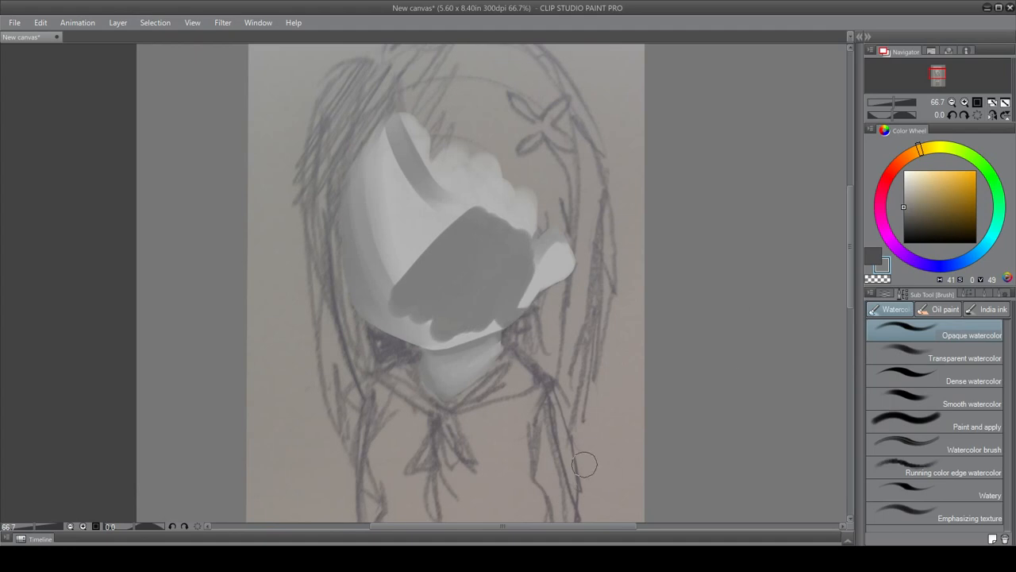
{"action": "key", "text": "ctrl+z"}
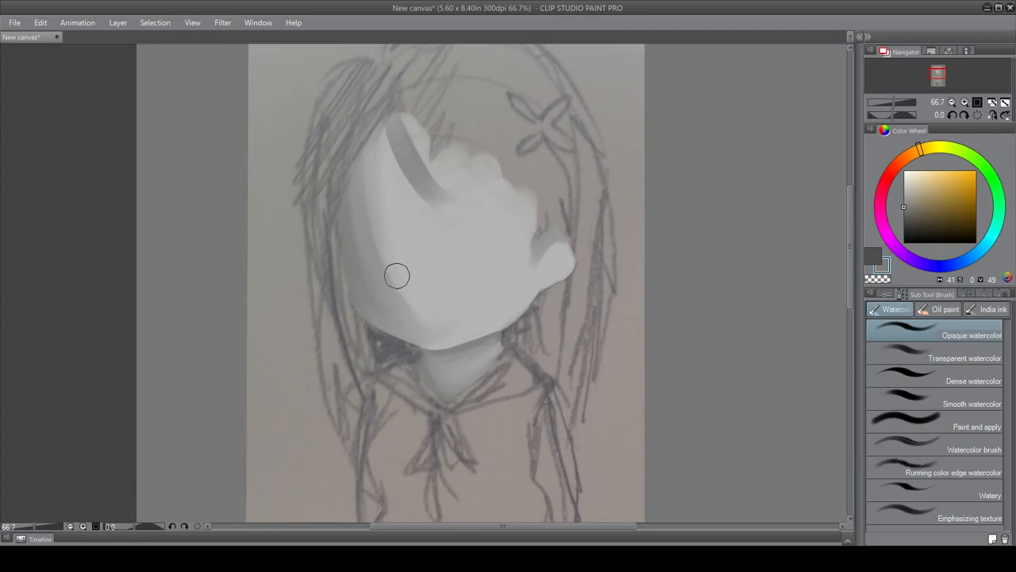
- Try blending a diagonal grey stroke across the middle of the face, and undo it
{"action": "left_click_drag", "start_coordinate": [395, 274], "coordinate": [494, 219]}
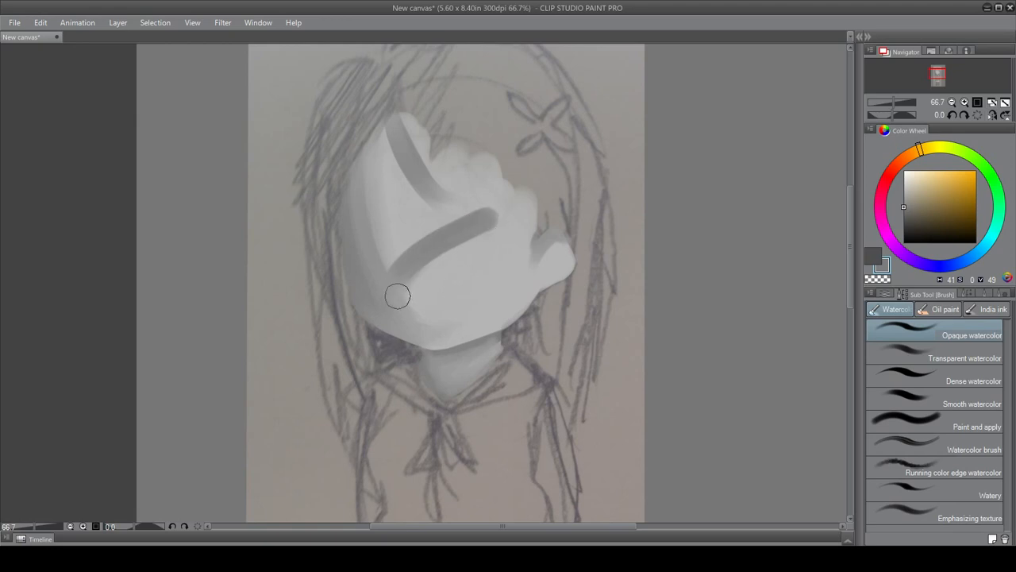
{"action": "key", "text": "ctrl+z"}
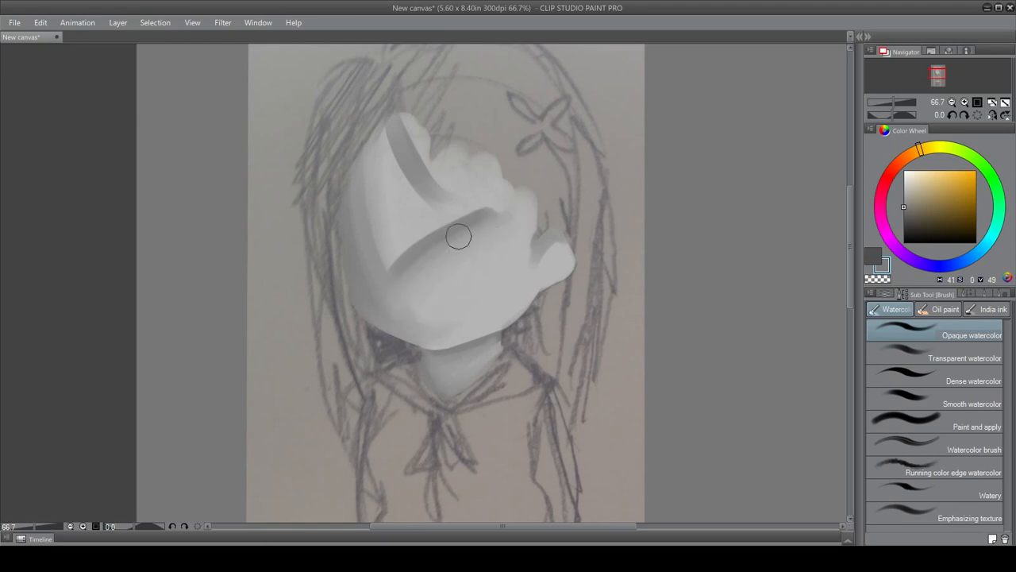
{"action": "key", "text": "ctrl+y"}
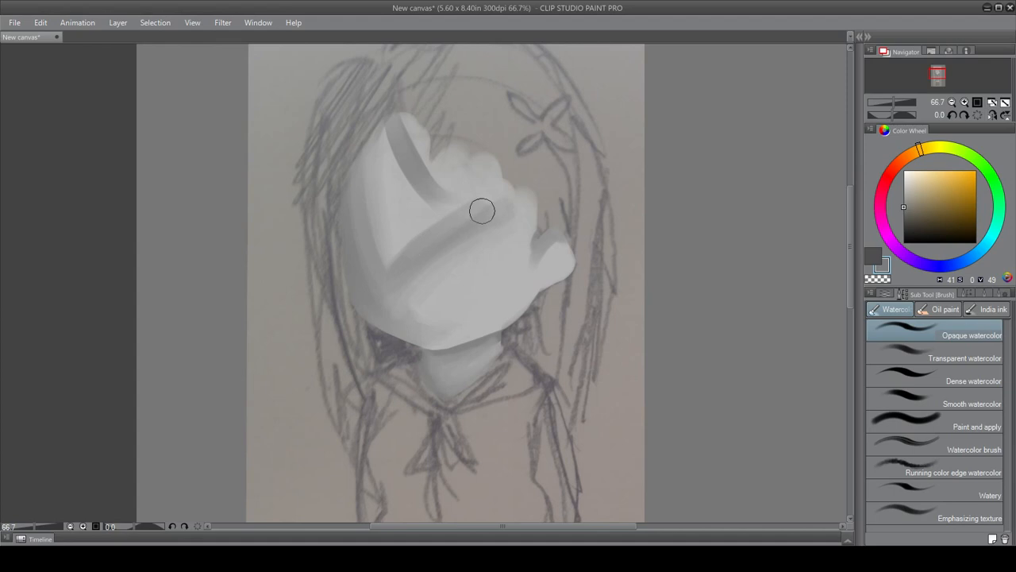
{"action": "key", "text": "ctrl+z"}
{"action": "key", "text": "ctrl+z"}
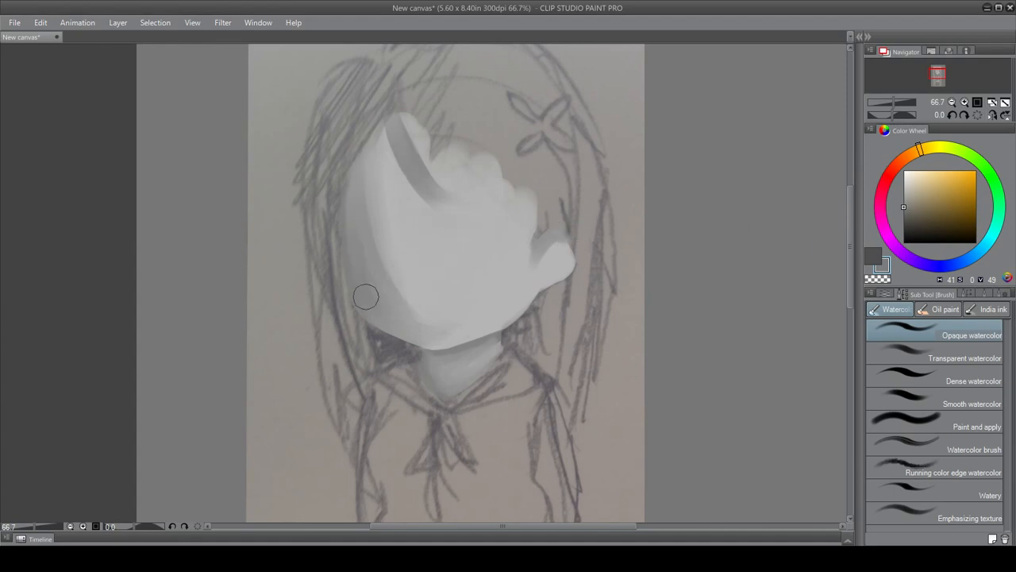
- Rework the grey shading down the hair-side cheek from temple to jaw so its inner edge fades softly
{"action": "left_click_drag", "start_coordinate": [367, 264], "coordinate": [364, 226]}
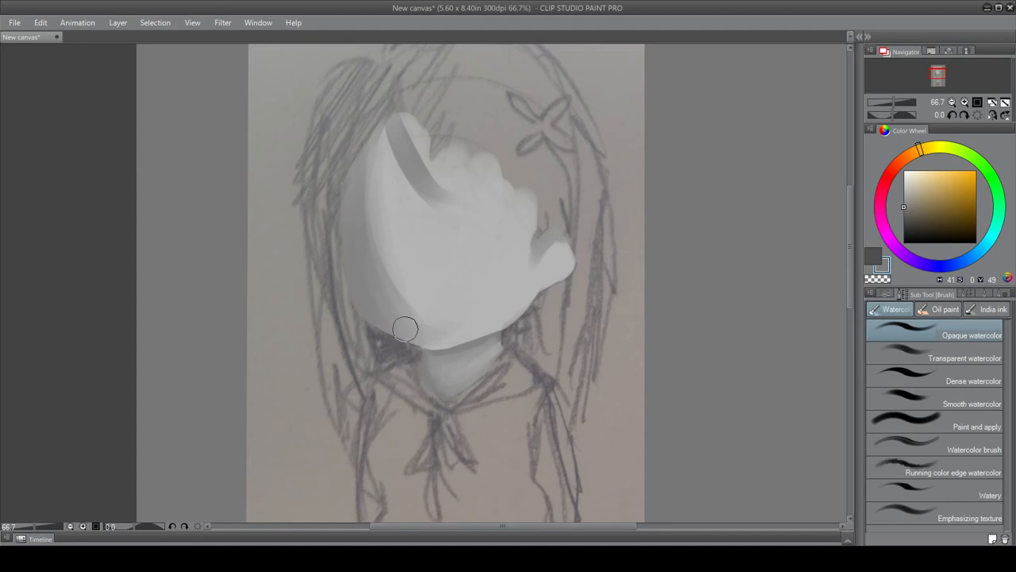
{"action": "left_click_drag", "start_coordinate": [374, 137], "coordinate": [397, 287]}
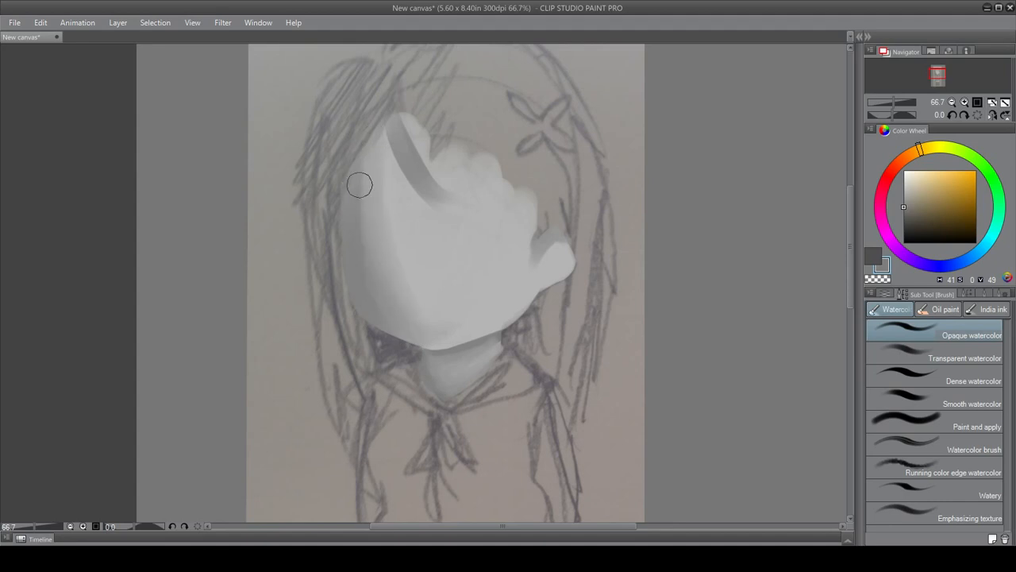
{"action": "left_click_drag", "start_coordinate": [360, 185], "coordinate": [357, 219]}
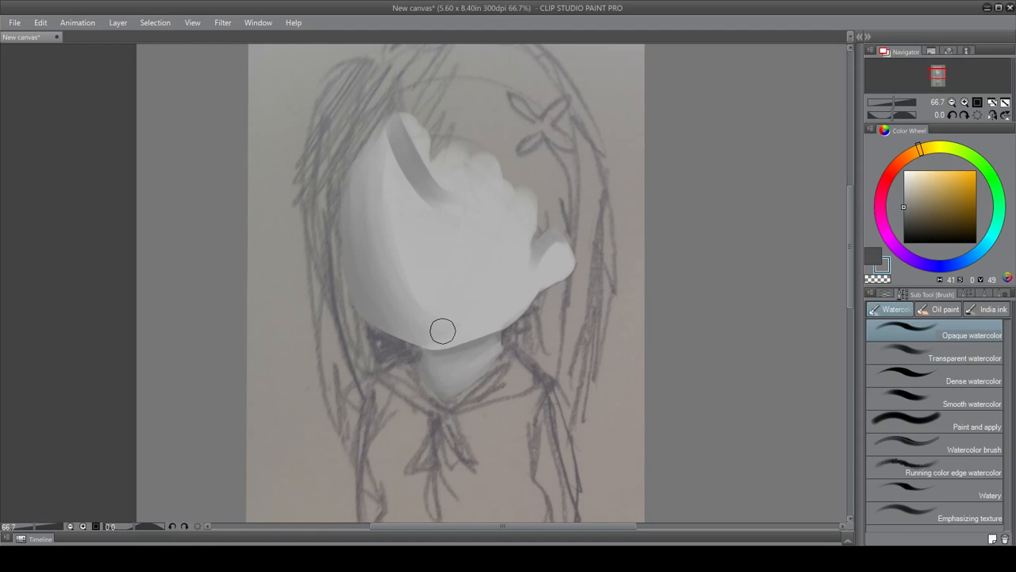
- Darken the hollow where the ear's upper rim meets the face, using brush sizes 10 and 12
{"action": "left_click", "coordinate": [967, 295]}
{"action": "left_click", "coordinate": [956, 345]}
{"action": "mouse_move", "coordinate": [546, 232]}
{"action": "left_mouse_down"}
{"action": "mouse_move", "coordinate": [535, 262]}
{"action": "mouse_move", "coordinate": [553, 233]}
{"action": "mouse_move", "coordinate": [536, 252]}
{"action": "mouse_move", "coordinate": [547, 227]}
{"action": "left_mouse_up"}
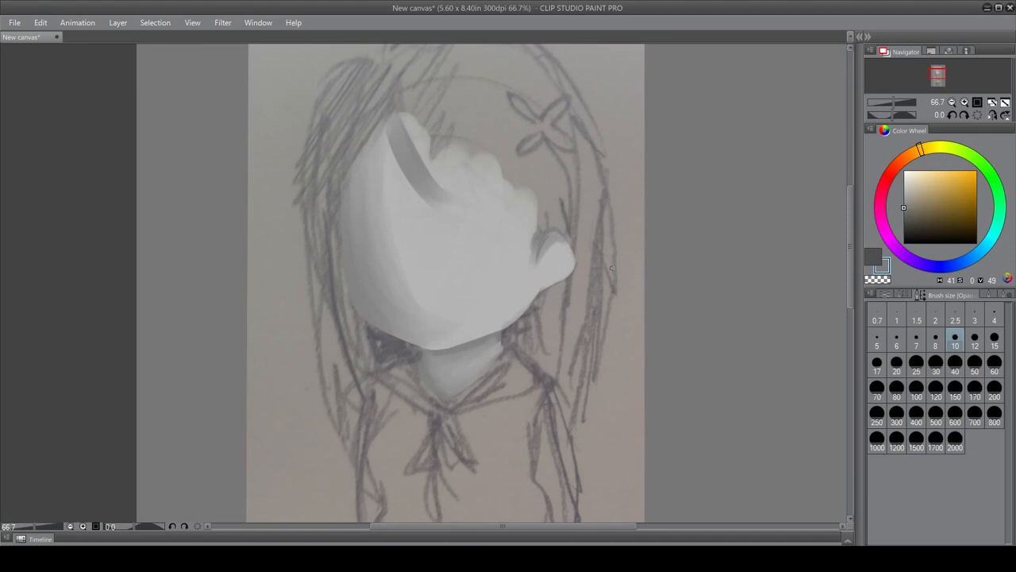
{"action": "left_click", "coordinate": [975, 338]}
{"action": "left_click_drag", "start_coordinate": [554, 235], "coordinate": [536, 256]}
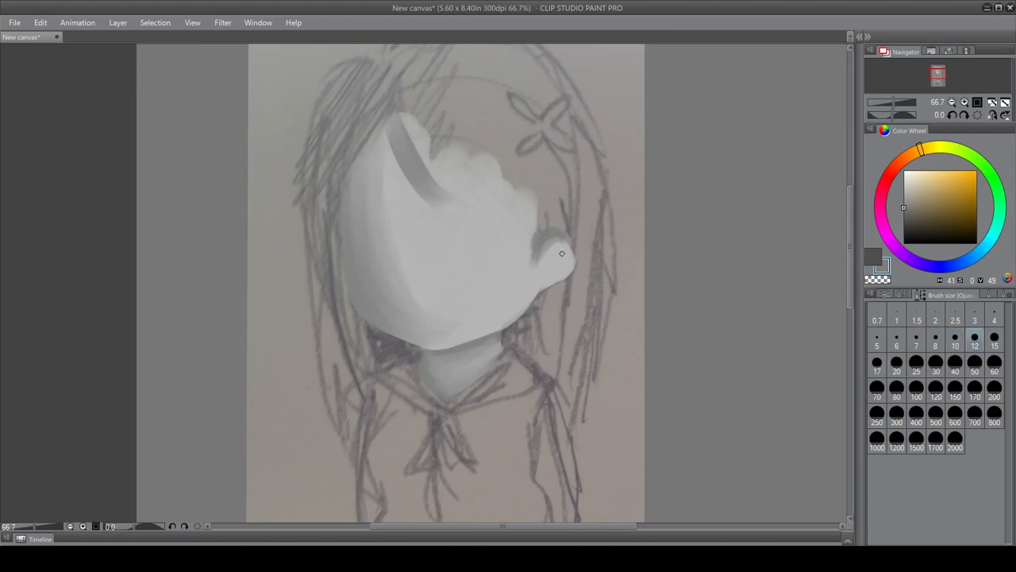
{"action": "left_click", "coordinate": [83, 526]}
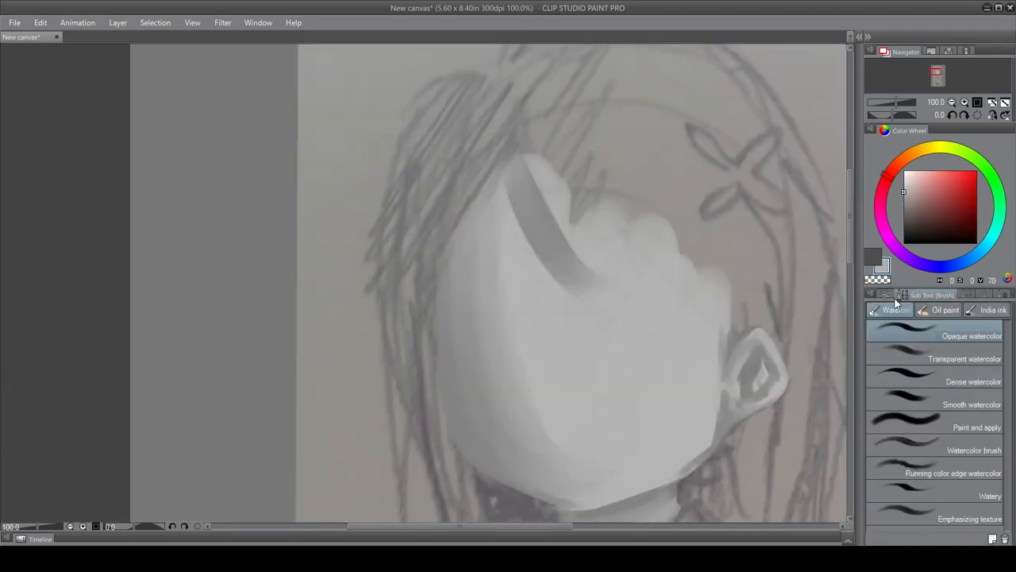
- Show the hair front layer, and sample the mid-grey of the skin shadow beside the fringe
{"action": "left_click", "coordinate": [886, 294]}
{"action": "left_click", "coordinate": [874, 368]}
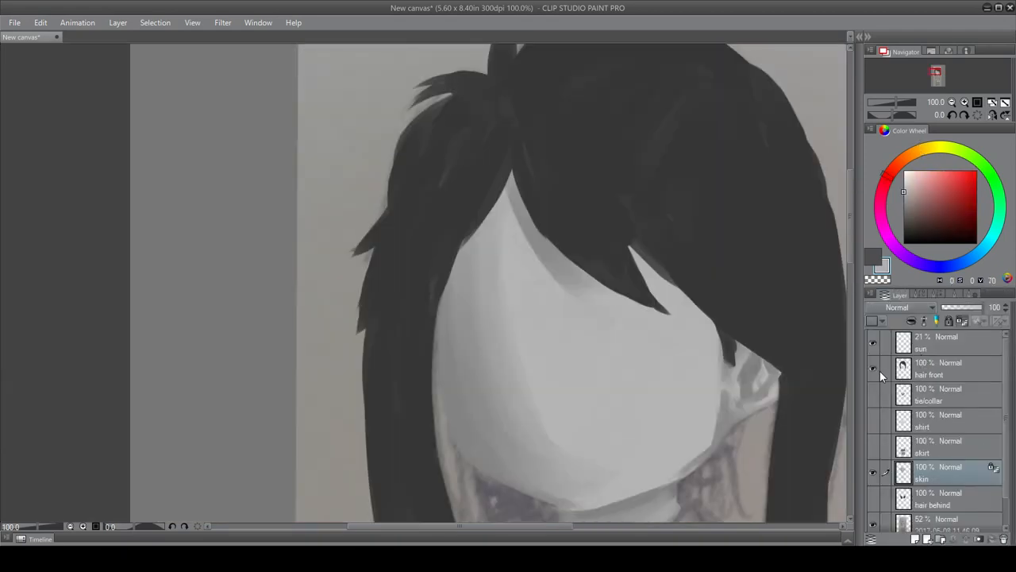
{"action": "mouse_move", "coordinate": [850, 233]}
{"action": "left_mouse_down"}
{"action": "mouse_move", "coordinate": [850, 287]}
{"action": "mouse_move", "coordinate": [854, 241]}
{"action": "left_mouse_up"}
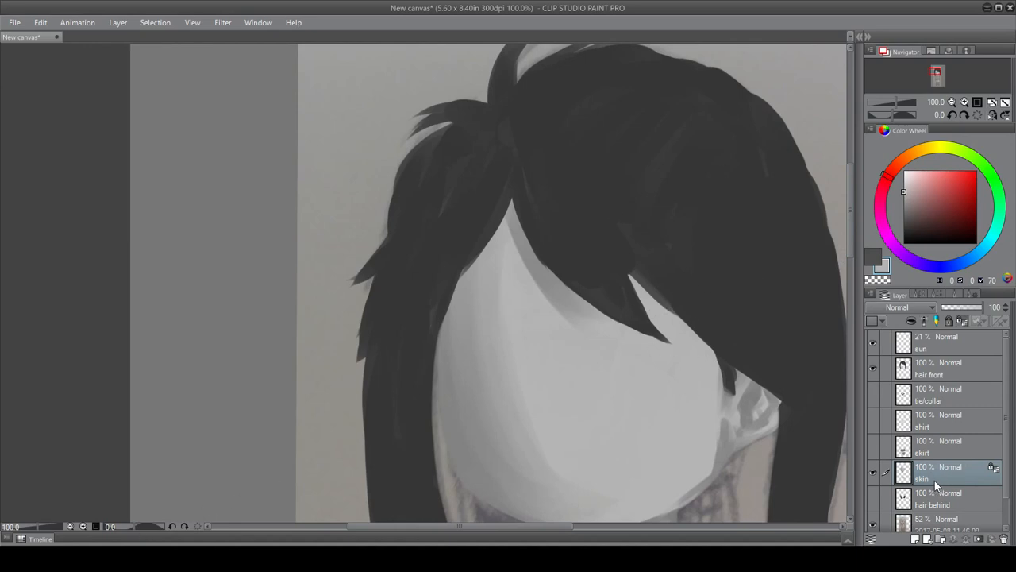
{"action": "left_click", "coordinate": [941, 294]}
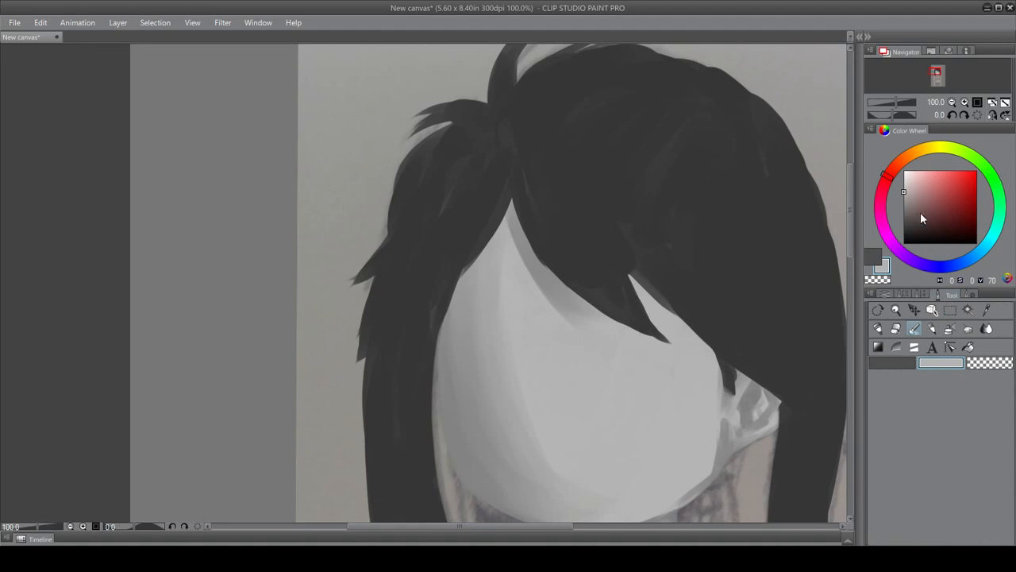
{"action": "left_click", "coordinate": [546, 279], "text": "alt"}
{"action": "left_click", "coordinate": [546, 278], "text": "alt"}
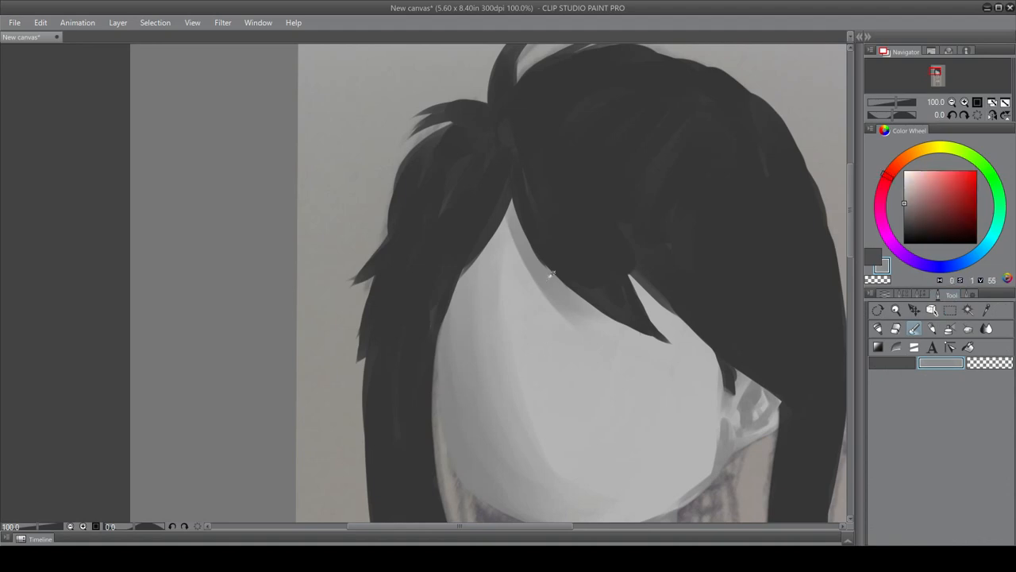
- Try a wide grey cast shadow on the forehead following the fringe from the parting, and undo it
{"action": "left_click_drag", "start_coordinate": [508, 191], "coordinate": [547, 299]}
{"action": "left_click_drag", "start_coordinate": [514, 216], "coordinate": [573, 328]}
{"action": "left_click_drag", "start_coordinate": [517, 260], "coordinate": [575, 325]}
{"action": "left_click_drag", "start_coordinate": [548, 305], "coordinate": [584, 337]}
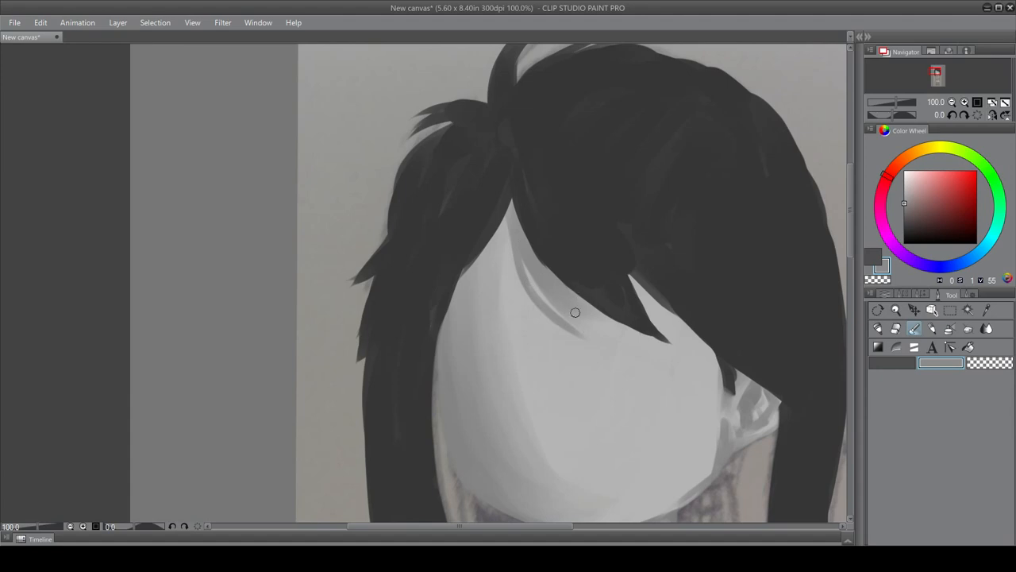
{"action": "left_click_drag", "start_coordinate": [569, 297], "coordinate": [601, 346]}
{"action": "left_click_drag", "start_coordinate": [535, 274], "coordinate": [567, 319]}
{"action": "mouse_move", "coordinate": [531, 253]}
{"action": "left_mouse_down"}
{"action": "mouse_move", "coordinate": [539, 297]}
{"action": "mouse_move", "coordinate": [597, 341]}
{"action": "left_mouse_up"}
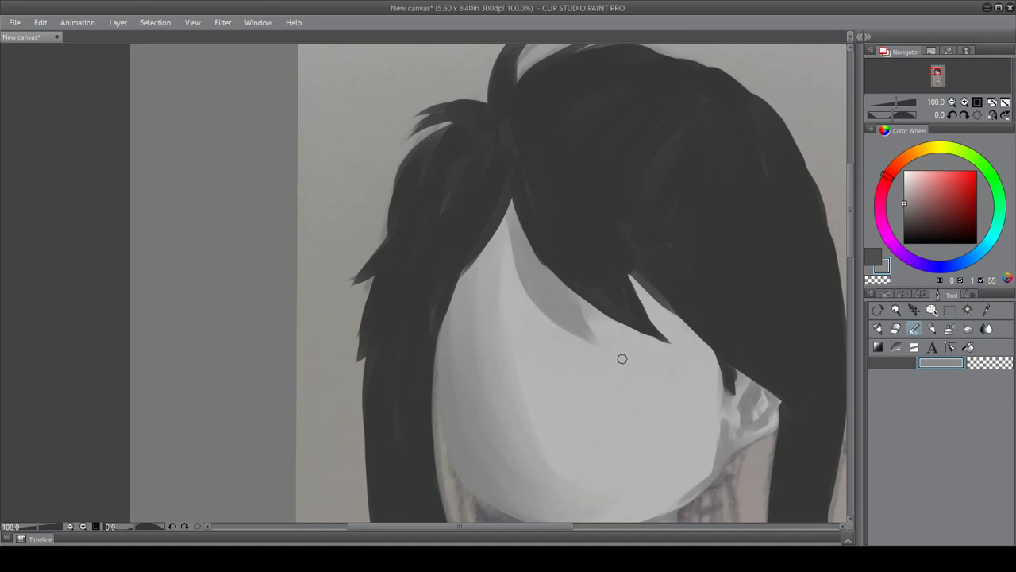
{"action": "key", "text": "ctrl+z"}
{"action": "key", "text": "ctrl+z"}
{"action": "key", "text": "ctrl+z"}
{"action": "key", "text": "ctrl+z"}
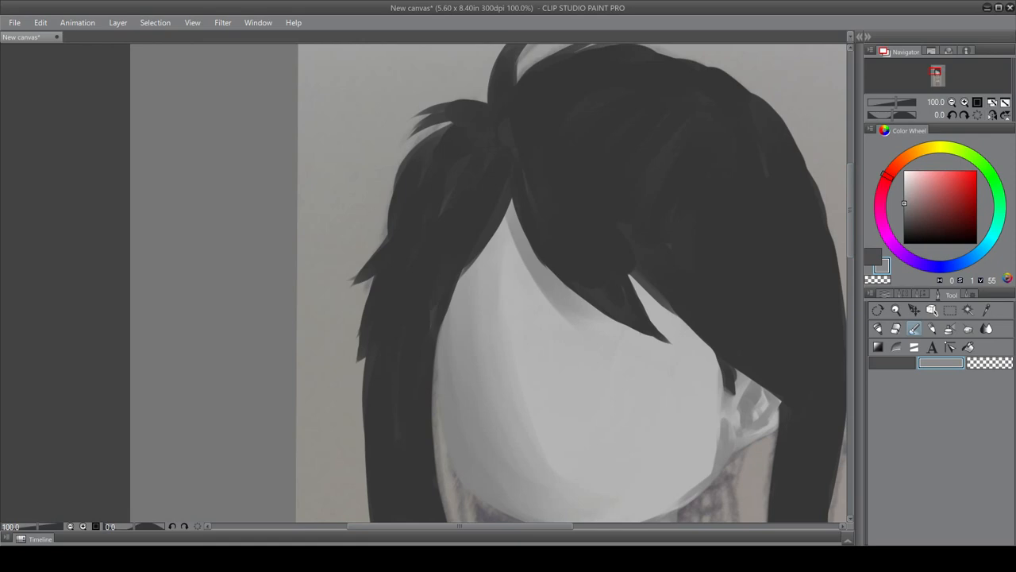
- Try thin grey shadow strokes hugging the fringe's lower edge down to its pointed tip, and undo them
{"action": "left_click_drag", "start_coordinate": [850, 225], "coordinate": [850, 220]}
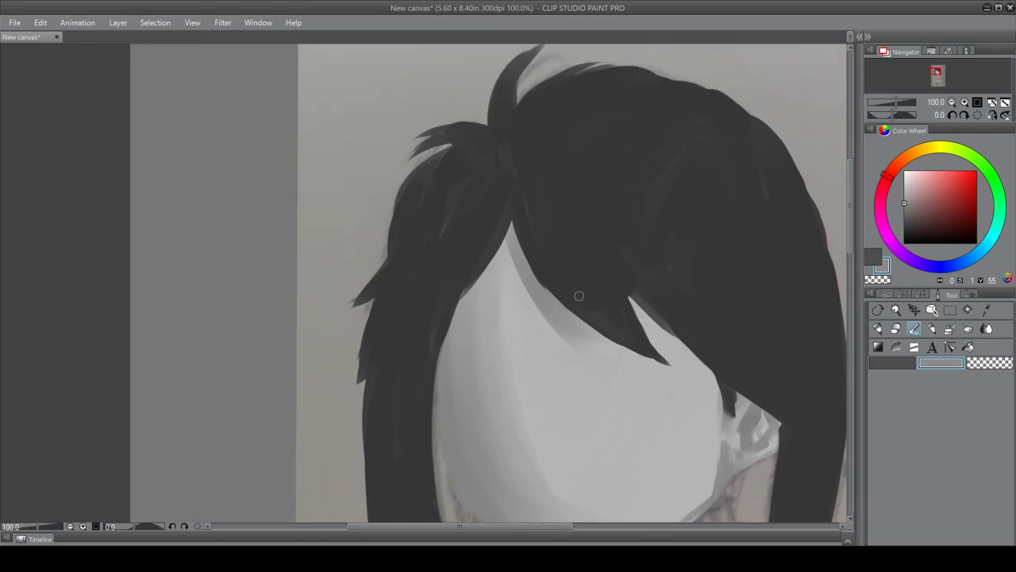
{"action": "left_click_drag", "start_coordinate": [559, 294], "coordinate": [642, 354]}
{"action": "left_click_drag", "start_coordinate": [547, 293], "coordinate": [647, 356]}
{"action": "left_click_drag", "start_coordinate": [527, 273], "coordinate": [635, 350]}
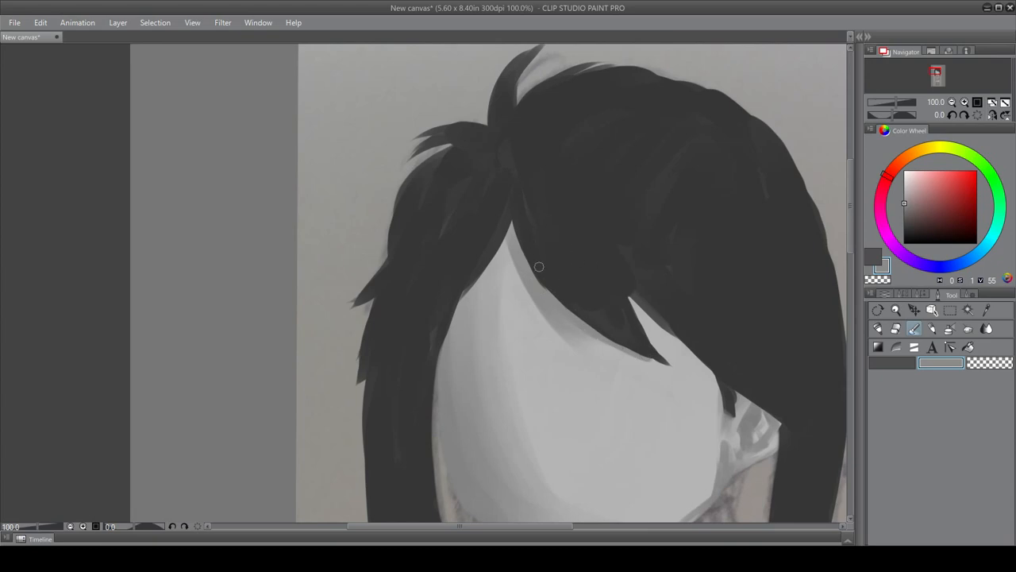
{"action": "key", "text": "ctrl+z"}
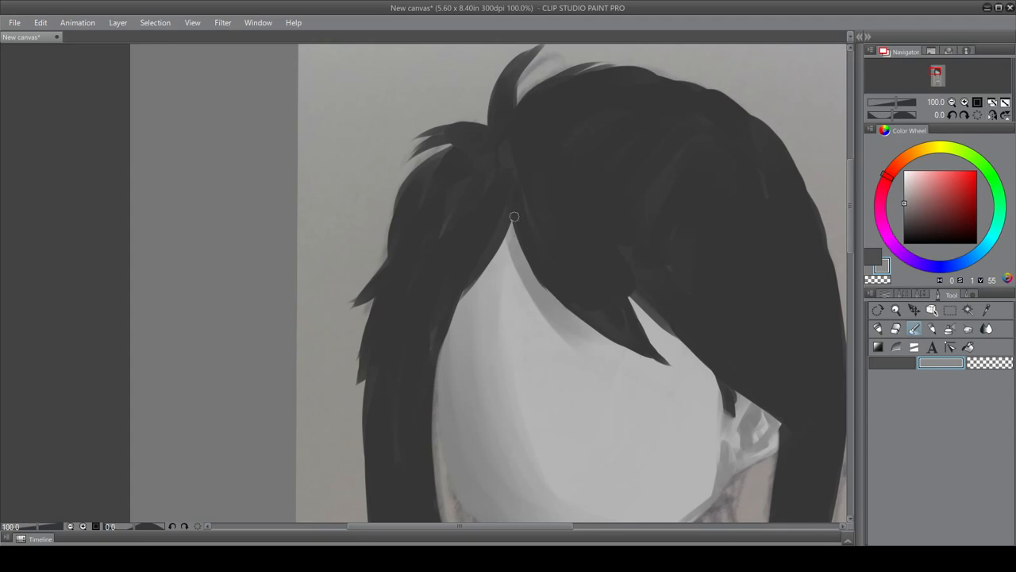
- Paint a grey shadow stroke below the parting, and trim its outer edge with light grey sampled from the face
{"action": "left_click_drag", "start_coordinate": [521, 274], "coordinate": [546, 332]}
{"action": "left_click", "coordinate": [896, 328]}
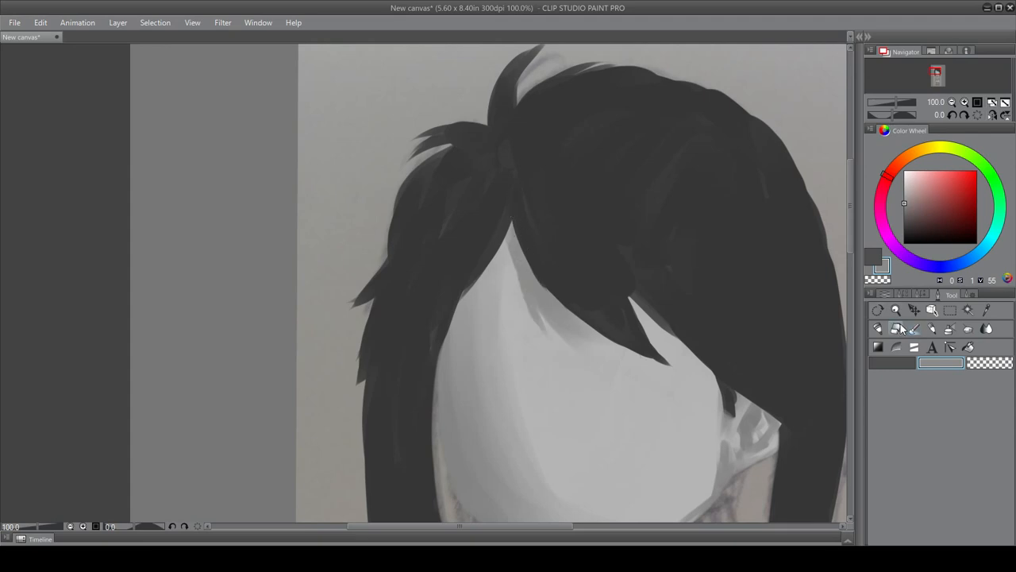
{"action": "left_click", "coordinate": [912, 330]}
{"action": "left_click", "coordinate": [874, 254]}
{"action": "left_click", "coordinate": [554, 419], "text": "alt"}
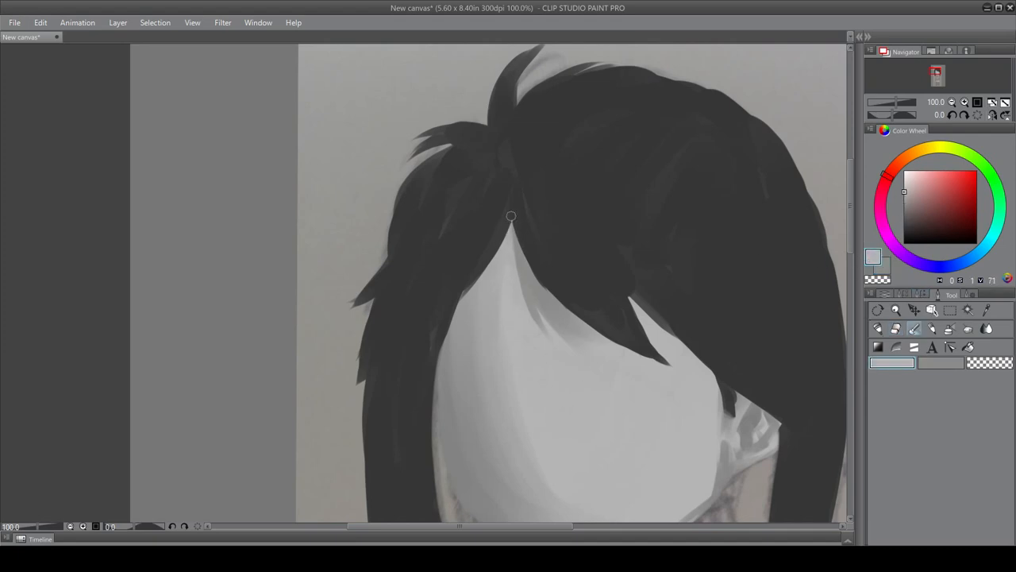
{"action": "left_click_drag", "start_coordinate": [511, 218], "coordinate": [540, 326]}
- Extend the mid-grey cast shadow along the fringe into a pointed tip, and carry it up to the parting
{"action": "left_click", "coordinate": [878, 268]}
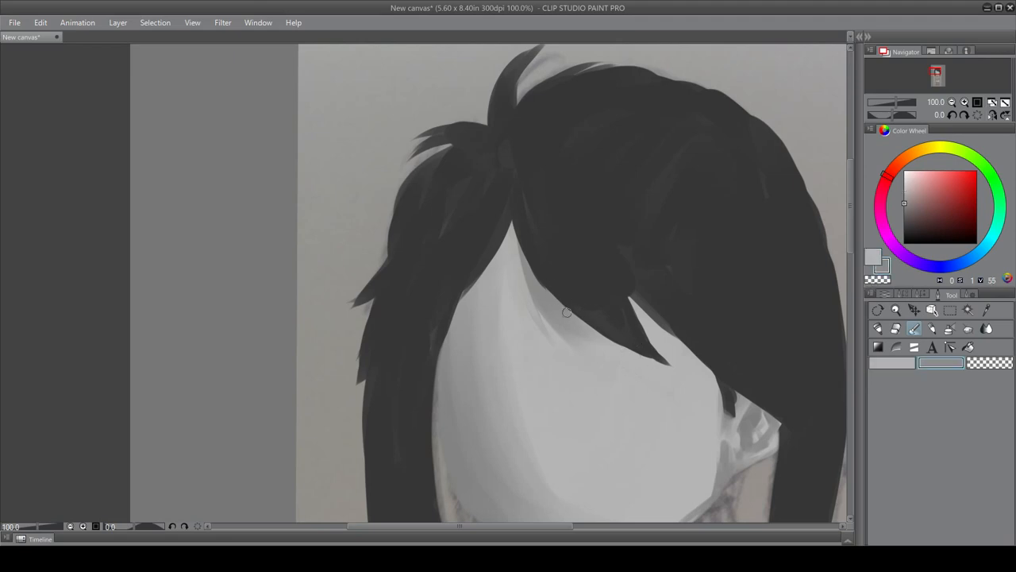
{"action": "mouse_move", "coordinate": [585, 318]}
{"action": "left_mouse_down"}
{"action": "mouse_move", "coordinate": [601, 369]}
{"action": "mouse_move", "coordinate": [585, 320]}
{"action": "mouse_move", "coordinate": [602, 367]}
{"action": "mouse_move", "coordinate": [590, 355]}
{"action": "mouse_move", "coordinate": [589, 345]}
{"action": "mouse_move", "coordinate": [609, 366]}
{"action": "mouse_move", "coordinate": [577, 304]}
{"action": "mouse_move", "coordinate": [614, 372]}
{"action": "mouse_move", "coordinate": [587, 323]}
{"action": "mouse_move", "coordinate": [609, 370]}
{"action": "mouse_move", "coordinate": [542, 301]}
{"action": "mouse_move", "coordinate": [529, 269]}
{"action": "mouse_move", "coordinate": [590, 353]}
{"action": "left_mouse_up"}
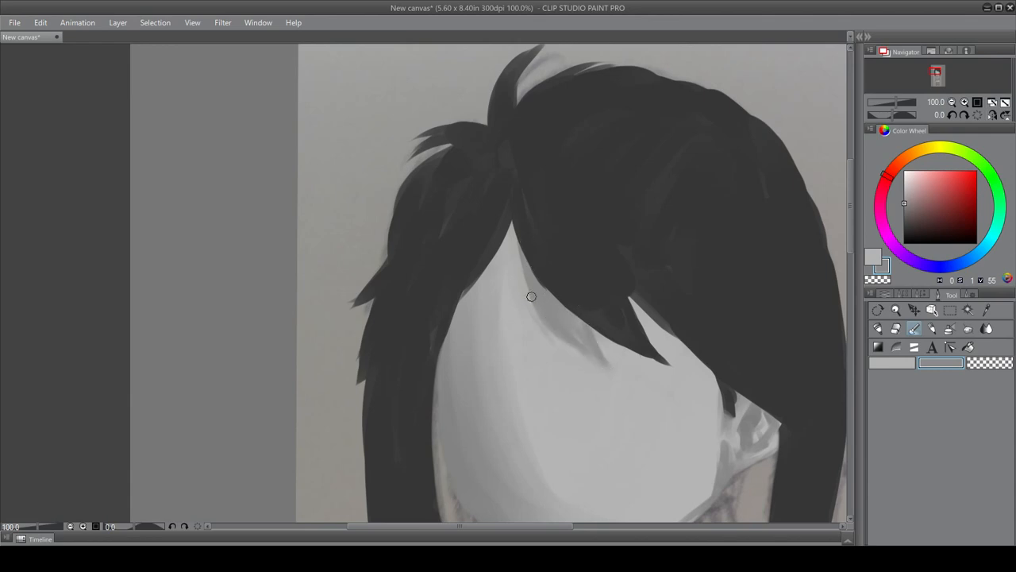
{"action": "left_click_drag", "start_coordinate": [532, 295], "coordinate": [604, 363]}
{"action": "left_click_drag", "start_coordinate": [509, 216], "coordinate": [515, 262]}
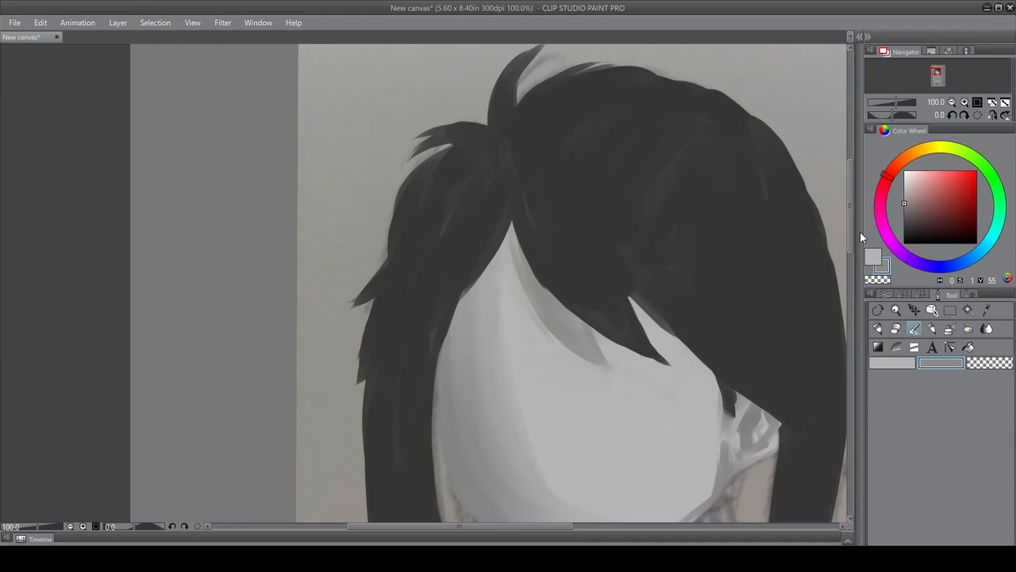
- Paint a narrow grey cast shadow along the hair edge on the ear-side of the face
{"action": "scroll", "coordinate": [855, 234], "scroll_direction": "down", "scroll_amount": 3}
{"action": "left_click_drag", "start_coordinate": [683, 279], "coordinate": [721, 346]}
{"action": "left_click_drag", "start_coordinate": [708, 294], "coordinate": [718, 346]}
{"action": "left_click_drag", "start_coordinate": [637, 232], "coordinate": [722, 366]}
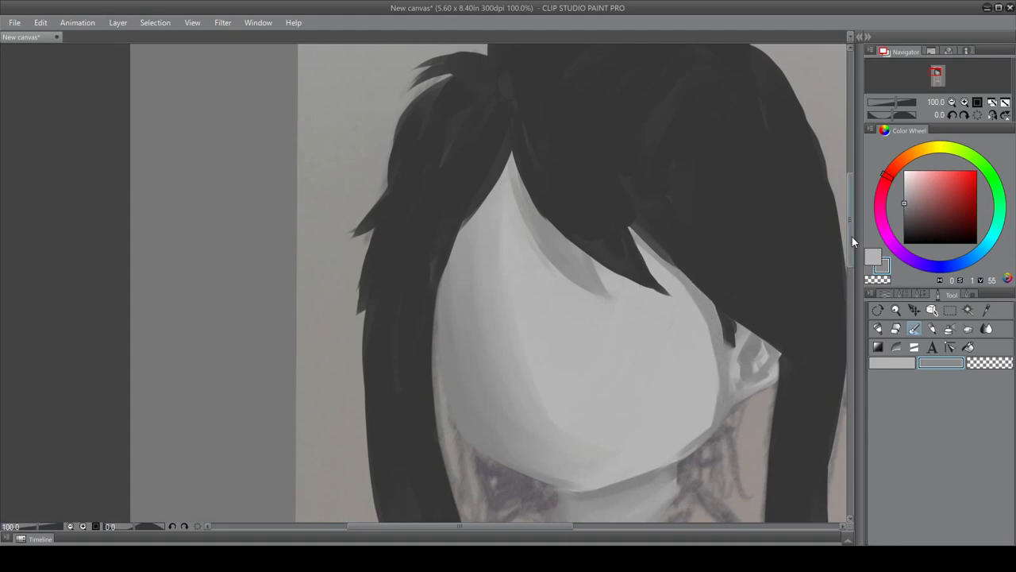
- Shade the hair-side temple in grey from the parting down along the front hair, enlarging the brush to size 30
{"action": "scroll", "coordinate": [852, 232], "scroll_direction": "up", "scroll_amount": 3}
{"action": "mouse_move", "coordinate": [511, 238]}
{"action": "left_mouse_down"}
{"action": "mouse_move", "coordinate": [466, 319]}
{"action": "mouse_move", "coordinate": [484, 290]}
{"action": "mouse_move", "coordinate": [464, 365]}
{"action": "left_mouse_up"}
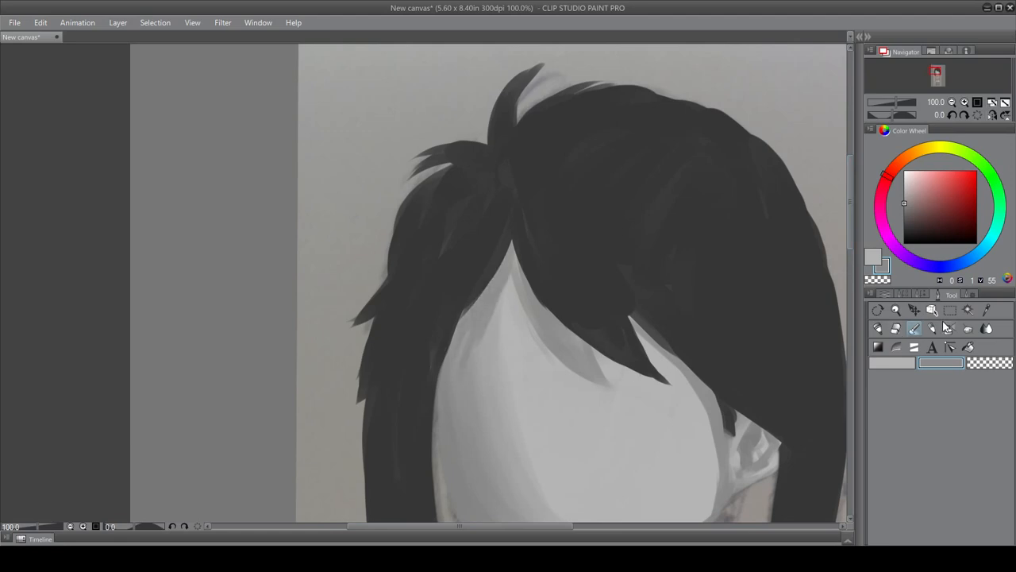
{"action": "left_click", "coordinate": [919, 294]}
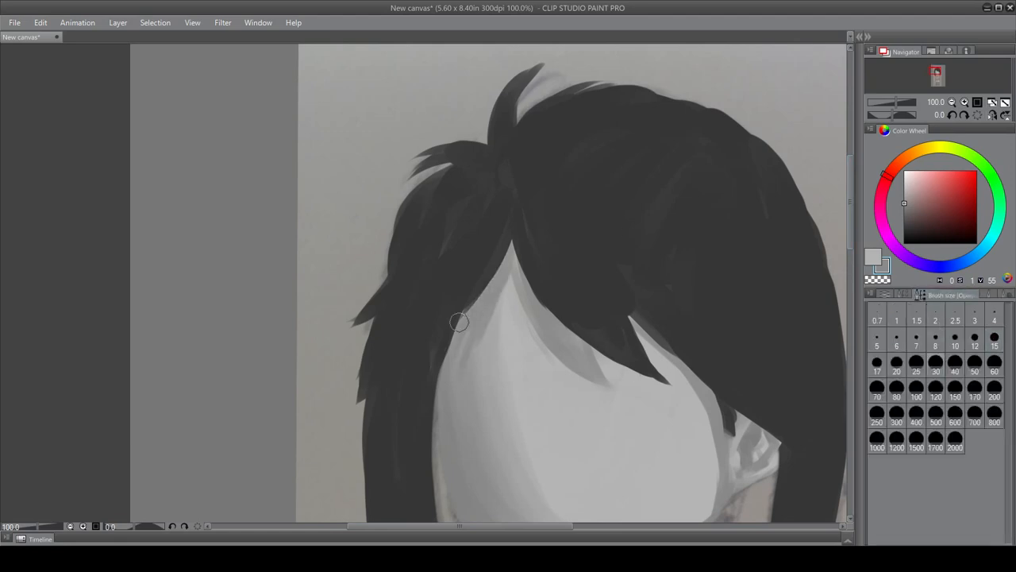
{"action": "left_click_drag", "start_coordinate": [472, 307], "coordinate": [461, 357]}
- Widen the grey shading down the ear-side cheek, and sample the darker grey under the chin
{"action": "left_click_drag", "start_coordinate": [850, 207], "coordinate": [850, 247]}
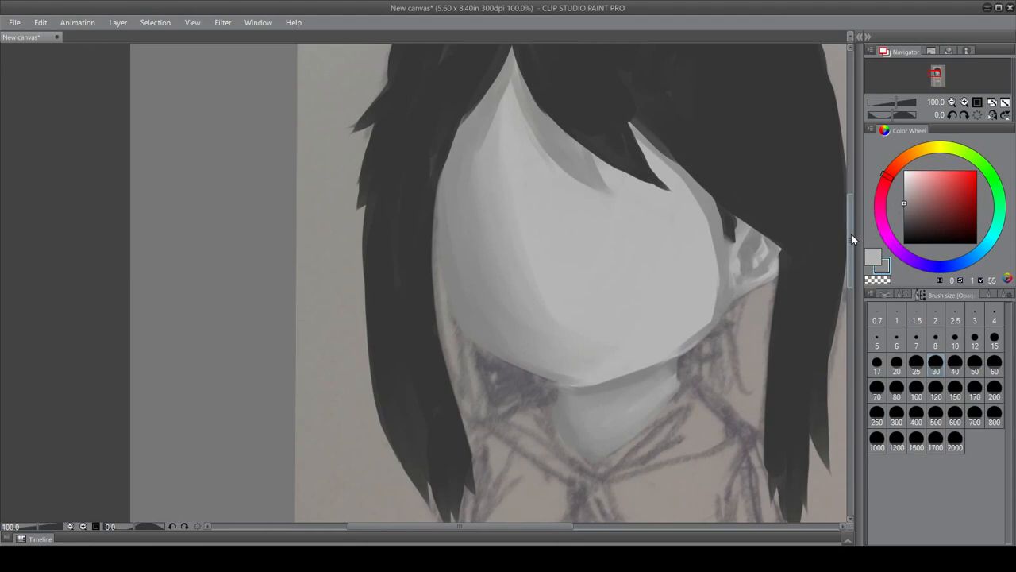
{"action": "left_click_drag", "start_coordinate": [702, 203], "coordinate": [714, 291]}
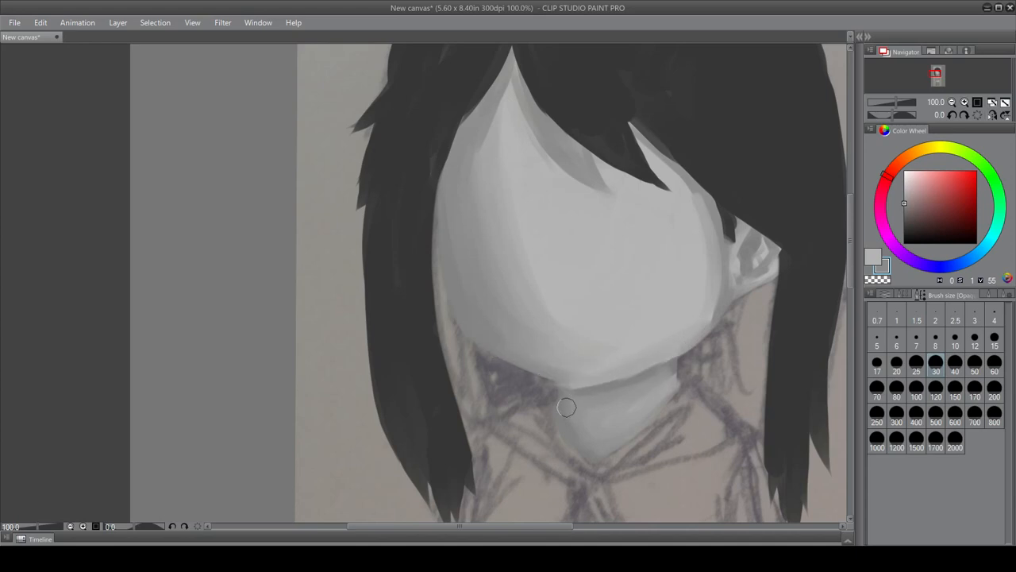
{"action": "left_click", "coordinate": [588, 381], "text": "alt"}
{"action": "left_click", "coordinate": [588, 380], "text": "alt"}
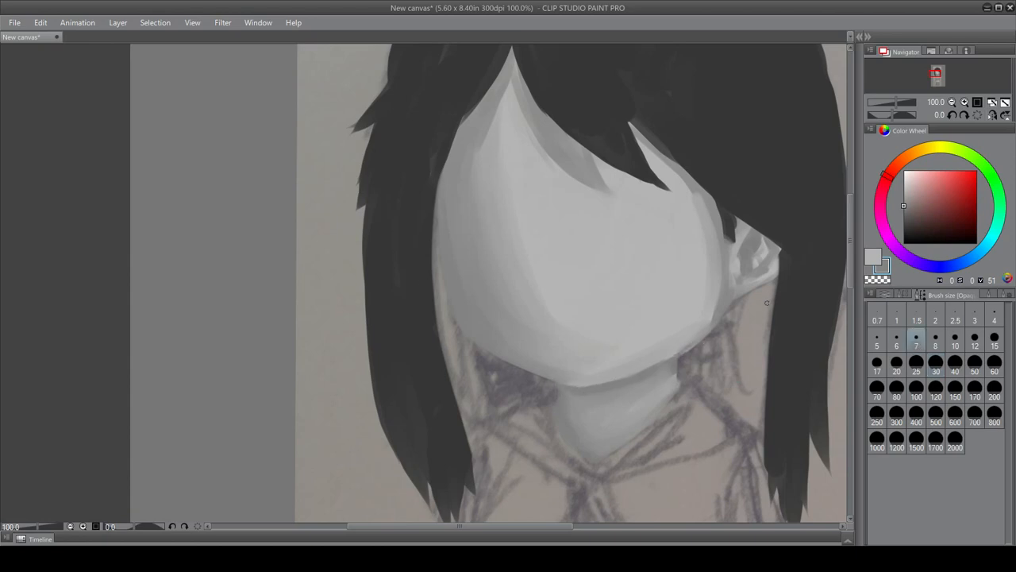
- Shade both thighs below the skirt hem on the skin layer in grey with brush size 40, leaving a light patch on each
{"action": "mouse_move", "coordinate": [856, 283]}
{"action": "left_mouse_down"}
{"action": "mouse_move", "coordinate": [847, 261]}
{"action": "mouse_move", "coordinate": [848, 278]}
{"action": "left_mouse_up"}
{"action": "left_click", "coordinate": [898, 292]}
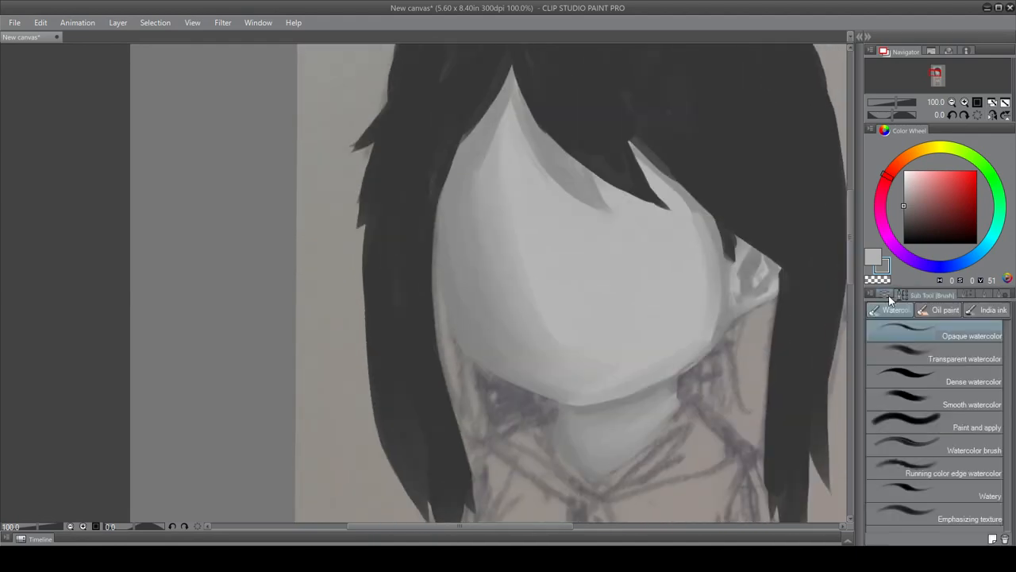
{"action": "left_click", "coordinate": [889, 296]}
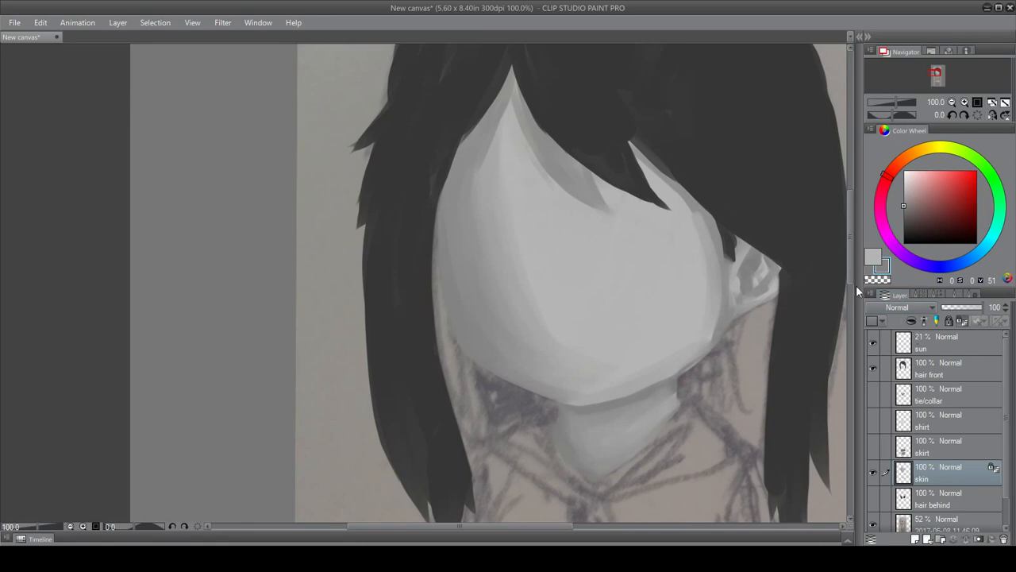
{"action": "left_click_drag", "start_coordinate": [852, 288], "coordinate": [873, 378]}
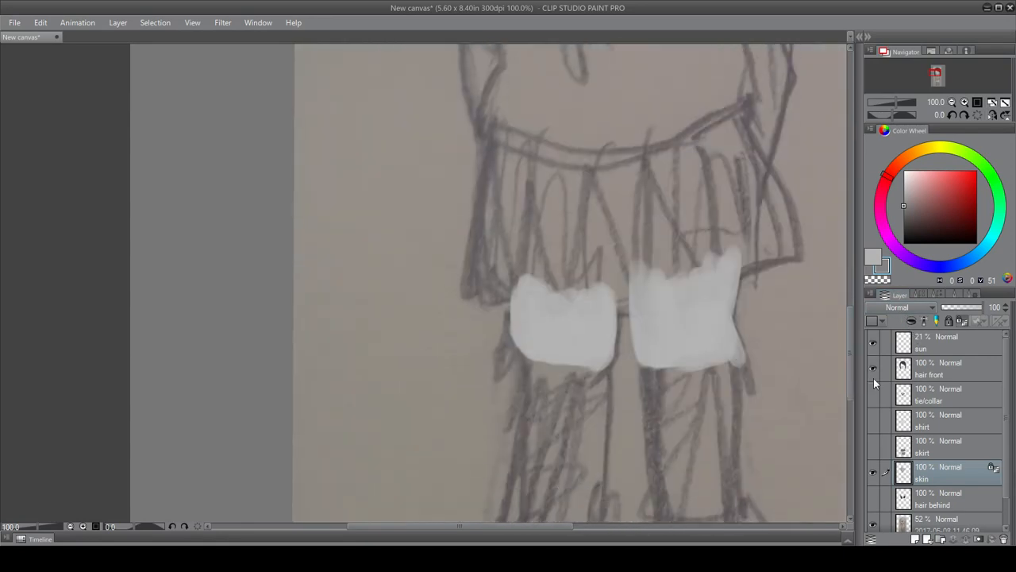
{"action": "left_click", "coordinate": [946, 294]}
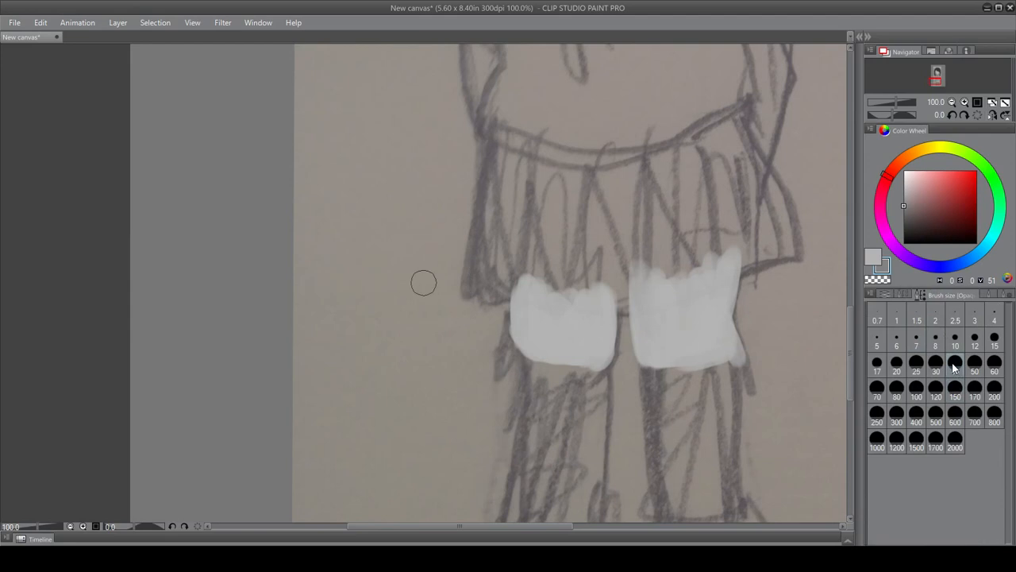
{"action": "mouse_move", "coordinate": [649, 312]}
{"action": "left_mouse_down"}
{"action": "mouse_move", "coordinate": [643, 279]}
{"action": "mouse_move", "coordinate": [653, 340]}
{"action": "mouse_move", "coordinate": [642, 268]}
{"action": "mouse_move", "coordinate": [645, 363]}
{"action": "mouse_move", "coordinate": [636, 263]}
{"action": "mouse_move", "coordinate": [644, 366]}
{"action": "mouse_move", "coordinate": [641, 289]}
{"action": "mouse_move", "coordinate": [654, 367]}
{"action": "mouse_move", "coordinate": [641, 303]}
{"action": "mouse_move", "coordinate": [707, 290]}
{"action": "mouse_move", "coordinate": [674, 304]}
{"action": "left_mouse_up"}
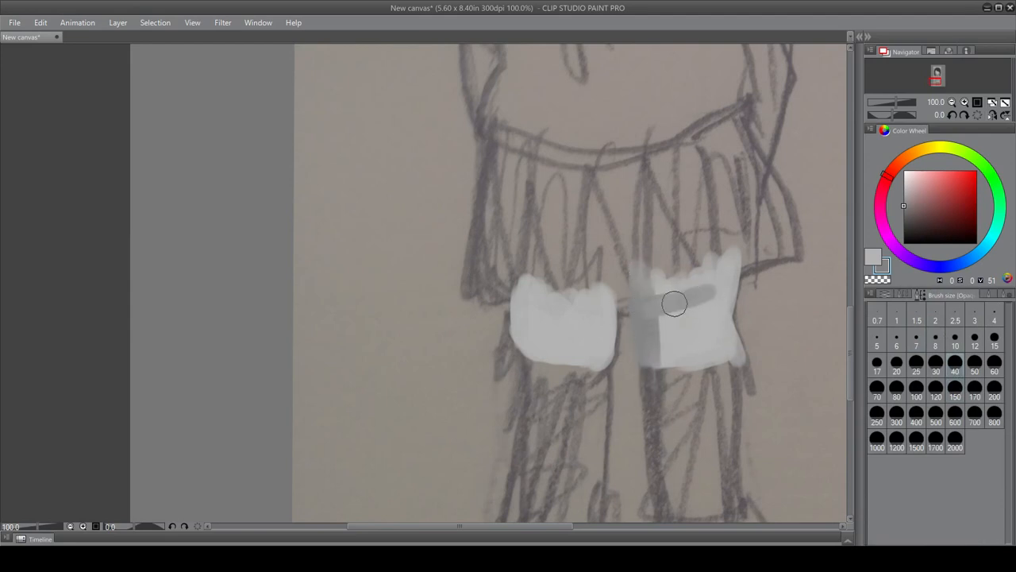
{"action": "mouse_move", "coordinate": [537, 297]}
{"action": "left_mouse_down"}
{"action": "mouse_move", "coordinate": [564, 313]}
{"action": "mouse_move", "coordinate": [529, 302]}
{"action": "mouse_move", "coordinate": [594, 313]}
{"action": "mouse_move", "coordinate": [537, 300]}
{"action": "mouse_move", "coordinate": [583, 299]}
{"action": "mouse_move", "coordinate": [532, 295]}
{"action": "mouse_move", "coordinate": [610, 297]}
{"action": "left_mouse_up"}
{"action": "mouse_move", "coordinate": [712, 280]}
{"action": "left_mouse_down"}
{"action": "mouse_move", "coordinate": [711, 330]}
{"action": "mouse_move", "coordinate": [726, 292]}
{"action": "mouse_move", "coordinate": [730, 354]}
{"action": "mouse_move", "coordinate": [715, 302]}
{"action": "mouse_move", "coordinate": [727, 269]}
{"action": "mouse_move", "coordinate": [712, 346]}
{"action": "mouse_move", "coordinate": [701, 335]}
{"action": "mouse_move", "coordinate": [668, 341]}
{"action": "mouse_move", "coordinate": [655, 316]}
{"action": "mouse_move", "coordinate": [681, 367]}
{"action": "mouse_move", "coordinate": [649, 356]}
{"action": "mouse_move", "coordinate": [717, 357]}
{"action": "left_mouse_up"}
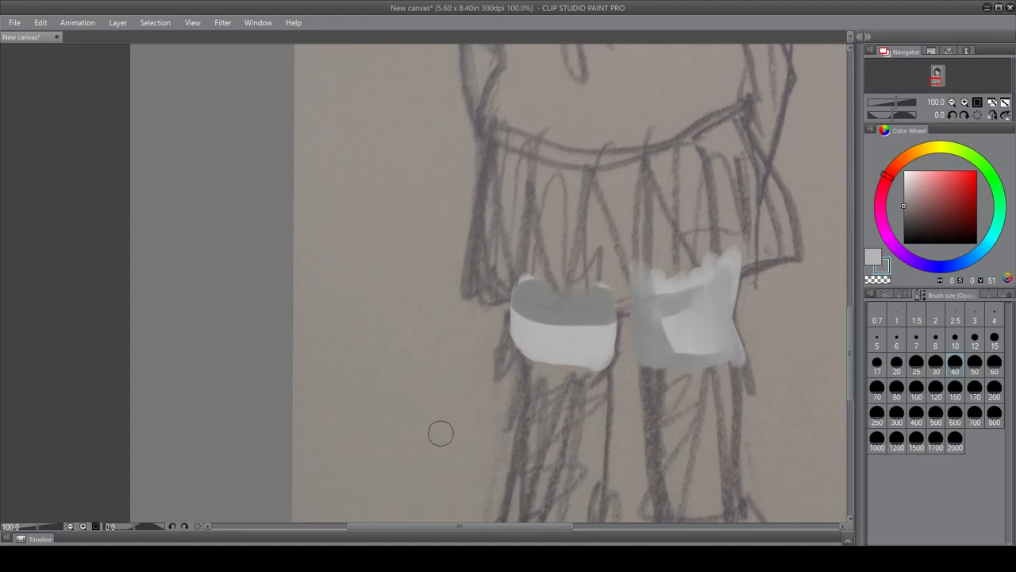
{"action": "mouse_move", "coordinate": [605, 332]}
{"action": "left_mouse_down"}
{"action": "mouse_move", "coordinate": [519, 295]}
{"action": "mouse_move", "coordinate": [530, 362]}
{"action": "mouse_move", "coordinate": [601, 356]}
{"action": "mouse_move", "coordinate": [548, 356]}
{"action": "mouse_move", "coordinate": [547, 315]}
{"action": "mouse_move", "coordinate": [571, 341]}
{"action": "mouse_move", "coordinate": [517, 313]}
{"action": "mouse_move", "coordinate": [529, 302]}
{"action": "mouse_move", "coordinate": [574, 346]}
{"action": "mouse_move", "coordinate": [588, 327]}
{"action": "mouse_move", "coordinate": [600, 368]}
{"action": "left_mouse_up"}
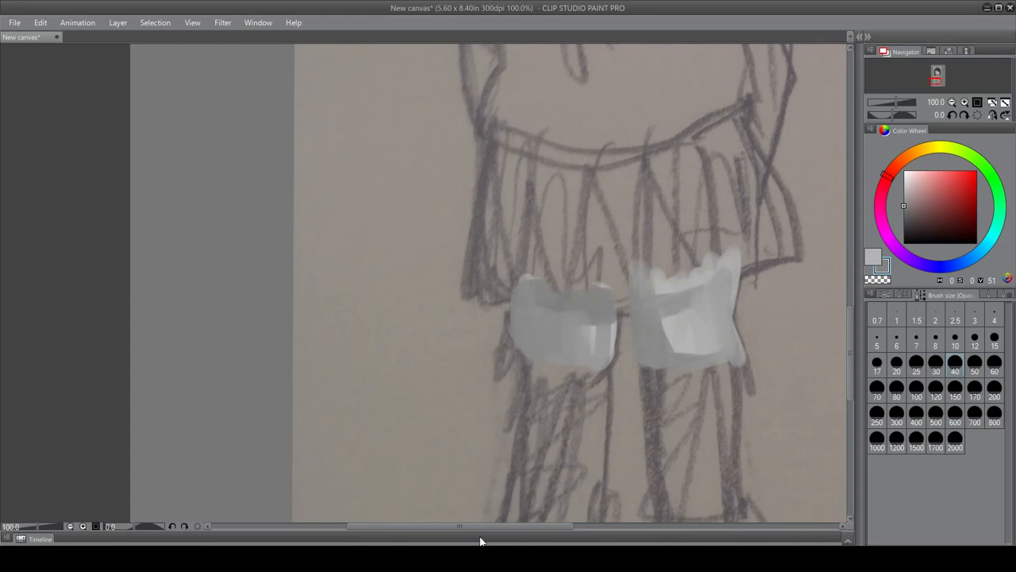
{"action": "left_click_drag", "start_coordinate": [611, 320], "coordinate": [594, 363]}
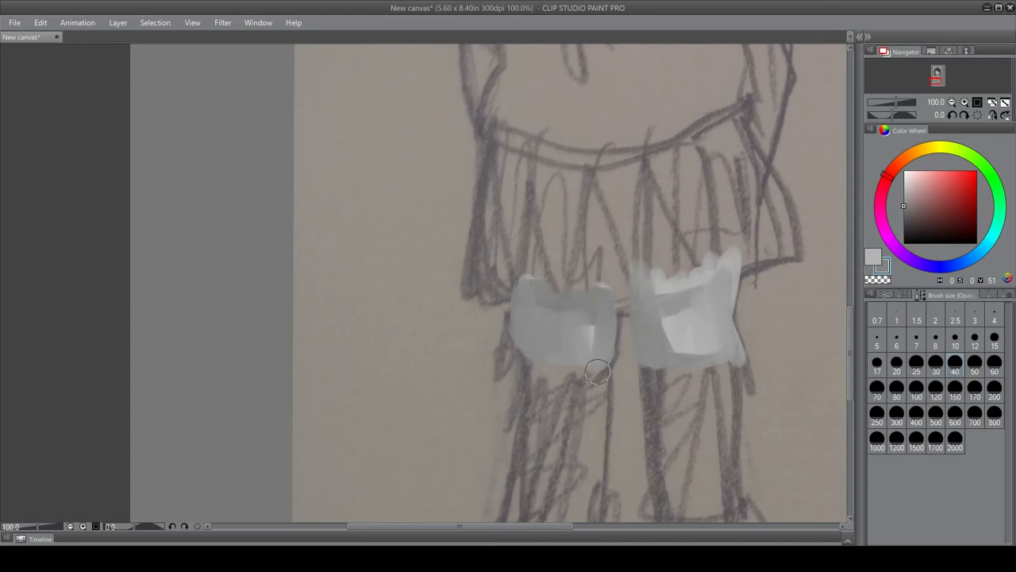
- Blend the light patches on both thighs into the surrounding grey and sample a grey from the figure
{"action": "mouse_move", "coordinate": [654, 310]}
{"action": "left_mouse_down"}
{"action": "mouse_move", "coordinate": [669, 310]}
{"action": "mouse_move", "coordinate": [694, 338]}
{"action": "mouse_move", "coordinate": [724, 268]}
{"action": "mouse_move", "coordinate": [692, 303]}
{"action": "left_mouse_up"}
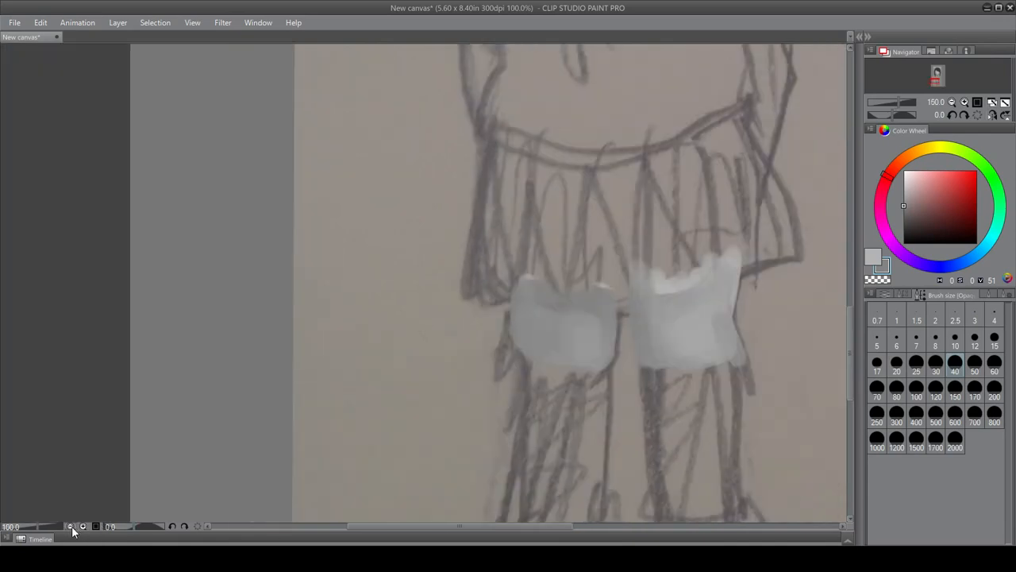
{"action": "left_click", "coordinate": [71, 527]}
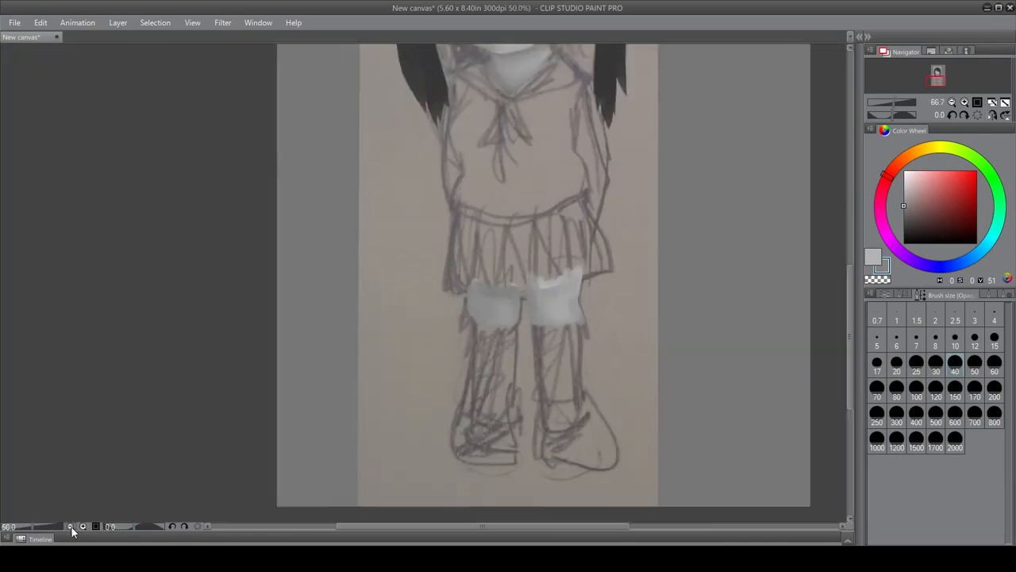
{"action": "left_click", "coordinate": [71, 526]}
{"action": "left_click_drag", "start_coordinate": [852, 292], "coordinate": [825, 248]}
{"action": "left_click", "coordinate": [513, 413], "text": "alt"}
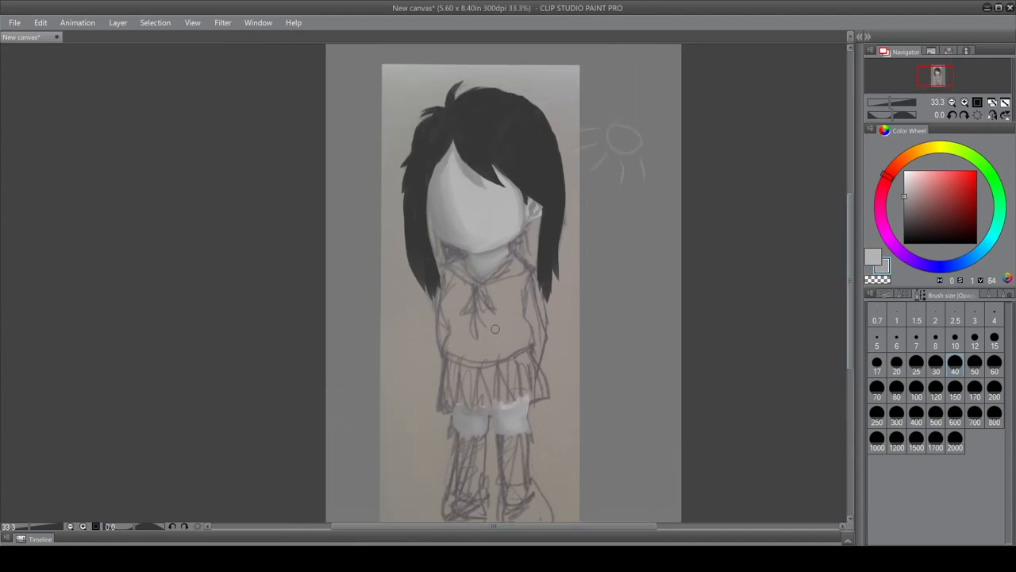
{"action": "left_click", "coordinate": [490, 204], "text": "alt"}
- Show the shirt layer, make it active and lower its opacity to 26% so the sketch shows through
{"action": "left_click", "coordinate": [882, 294]}
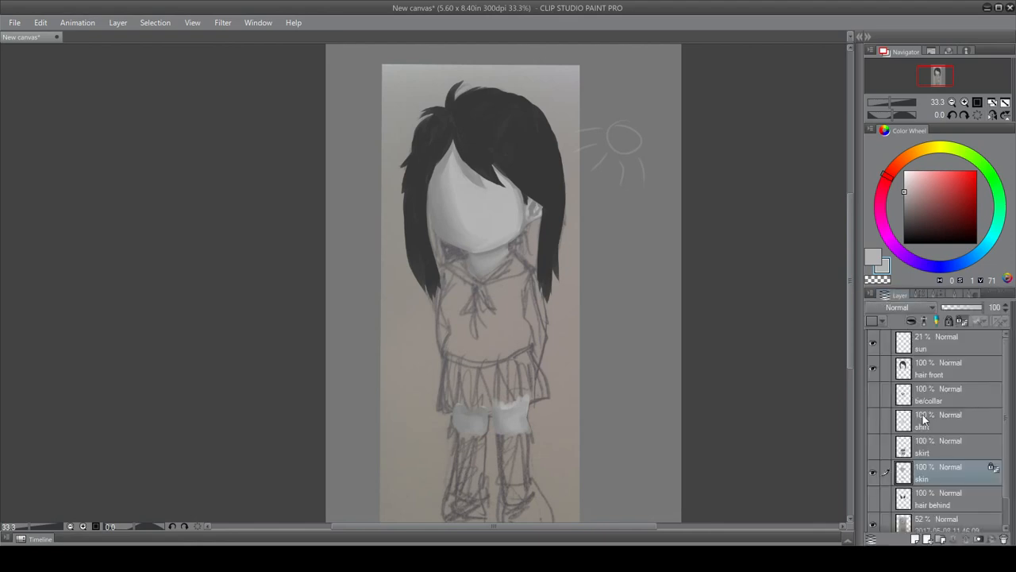
{"action": "left_click", "coordinate": [872, 420]}
{"action": "left_click", "coordinate": [952, 420]}
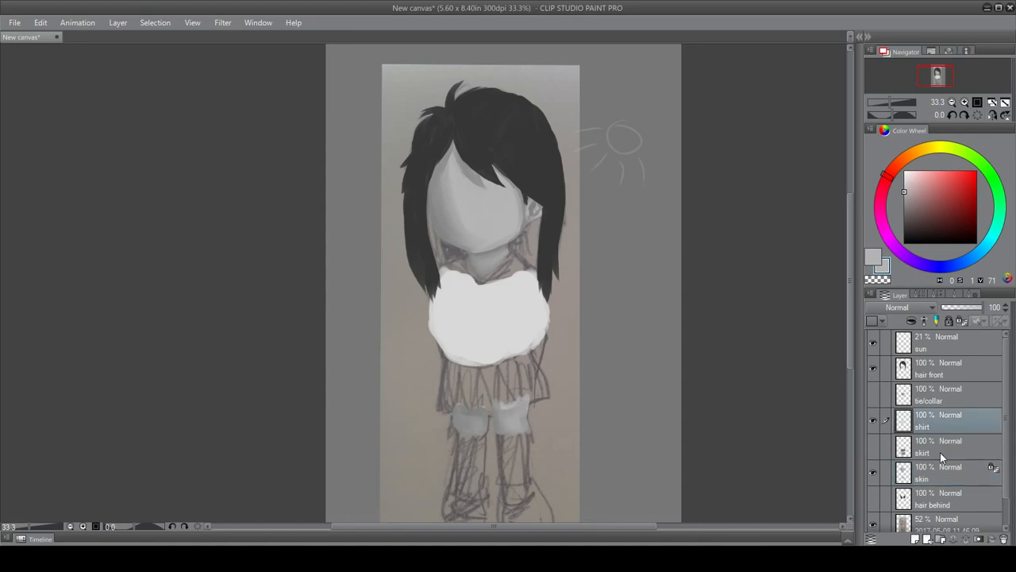
{"action": "left_click_drag", "start_coordinate": [979, 307], "coordinate": [955, 310]}
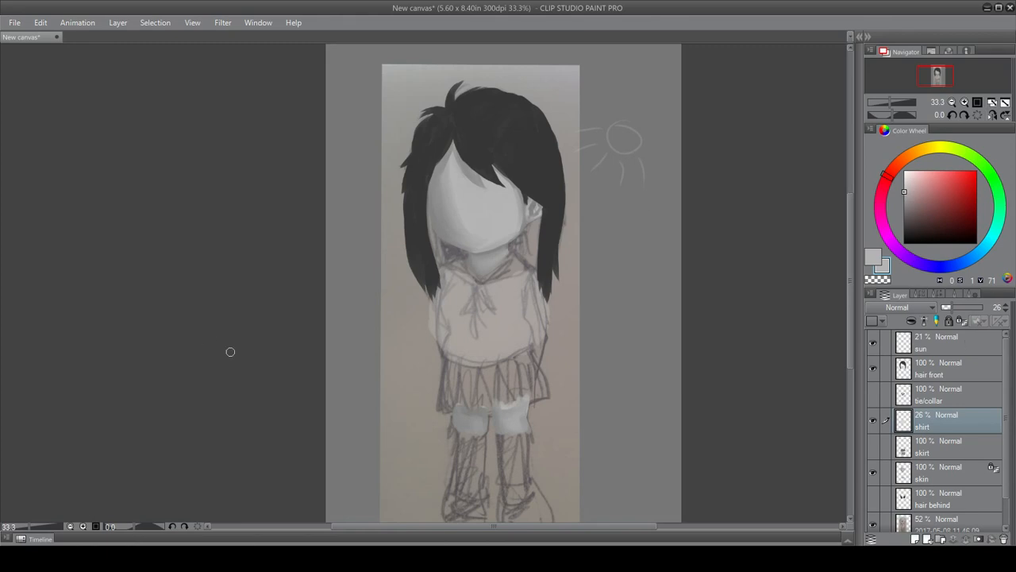
{"action": "left_click", "coordinate": [83, 526]}
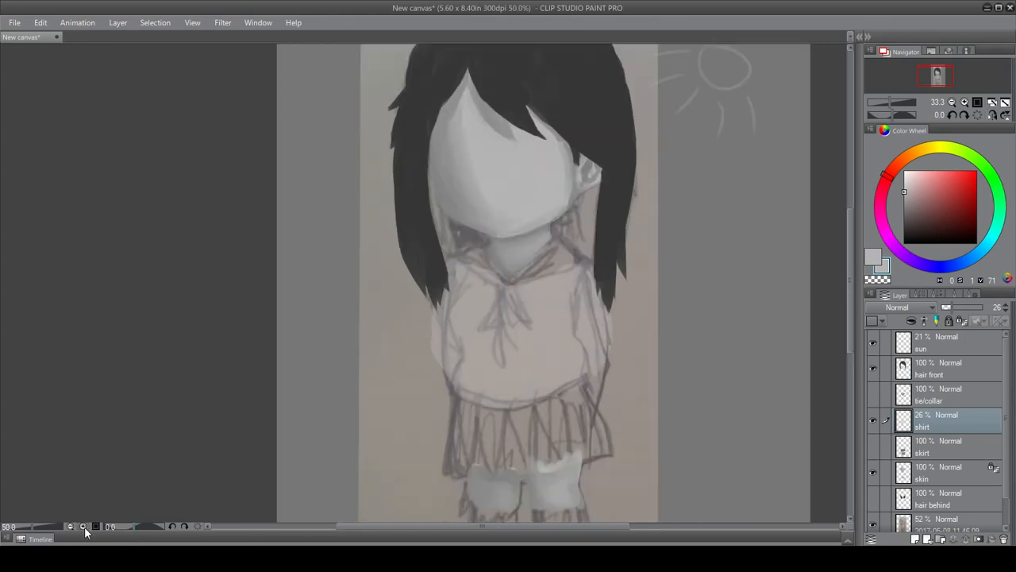
{"action": "left_click", "coordinate": [83, 526]}
{"action": "left_click_drag", "start_coordinate": [368, 536], "coordinate": [393, 536]}
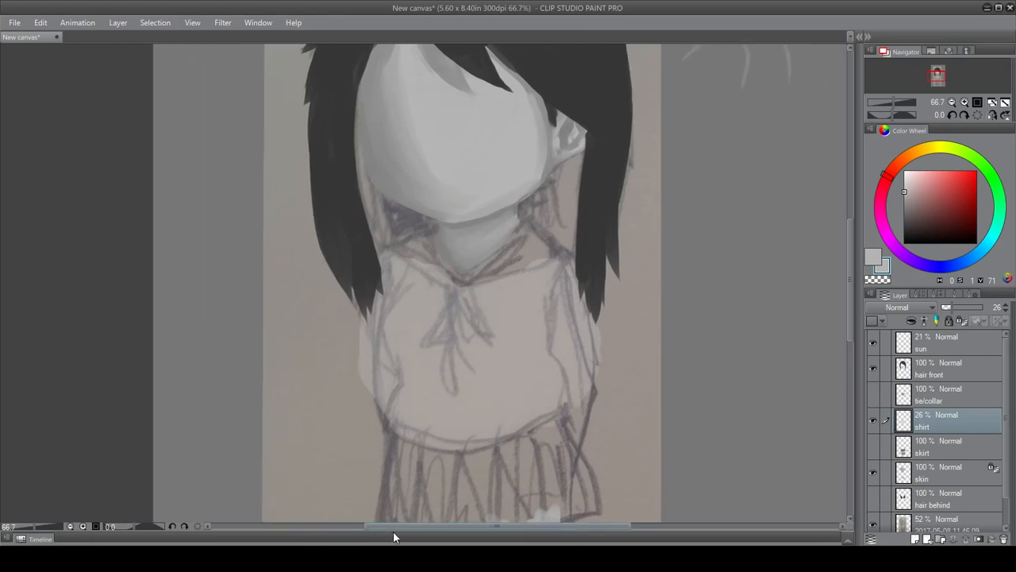
{"action": "left_click_drag", "start_coordinate": [848, 272], "coordinate": [852, 289]}
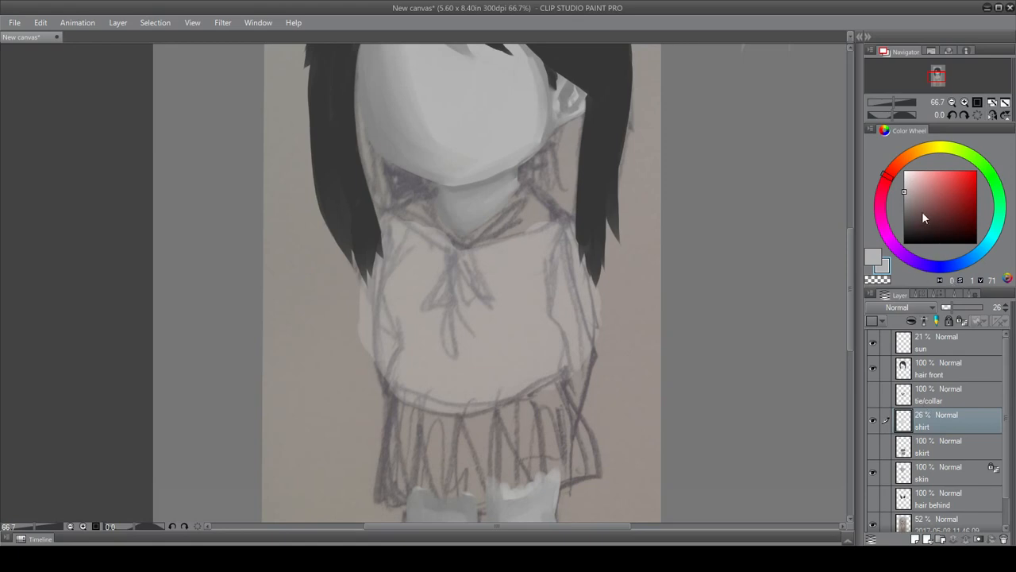
- Trace the inner sleeve lines along both sides of the torso on the shirt layer in grey (V 48) with brush size 25
{"action": "left_click_drag", "start_coordinate": [905, 192], "coordinate": [890, 222]}
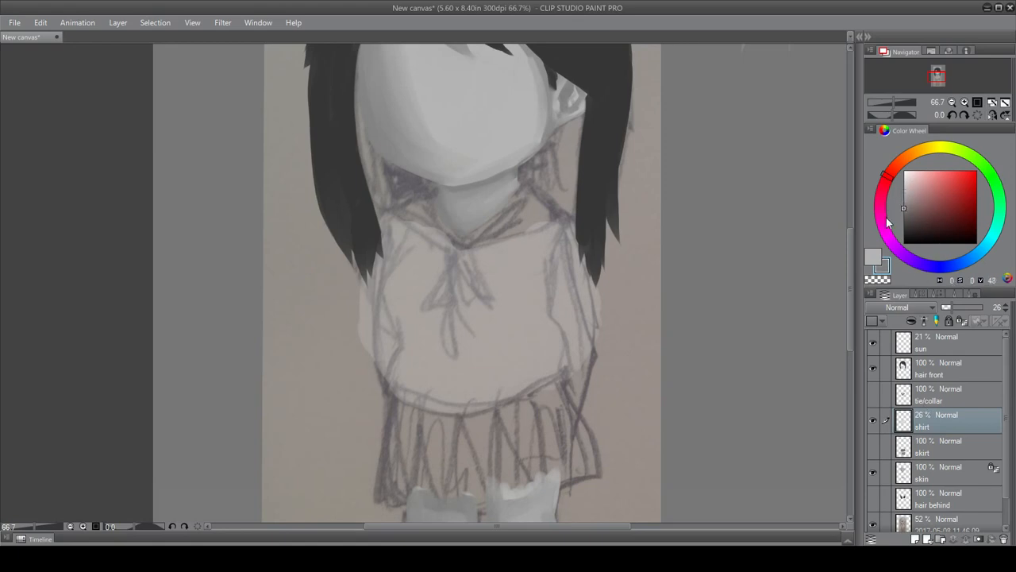
{"action": "left_click", "coordinate": [941, 295]}
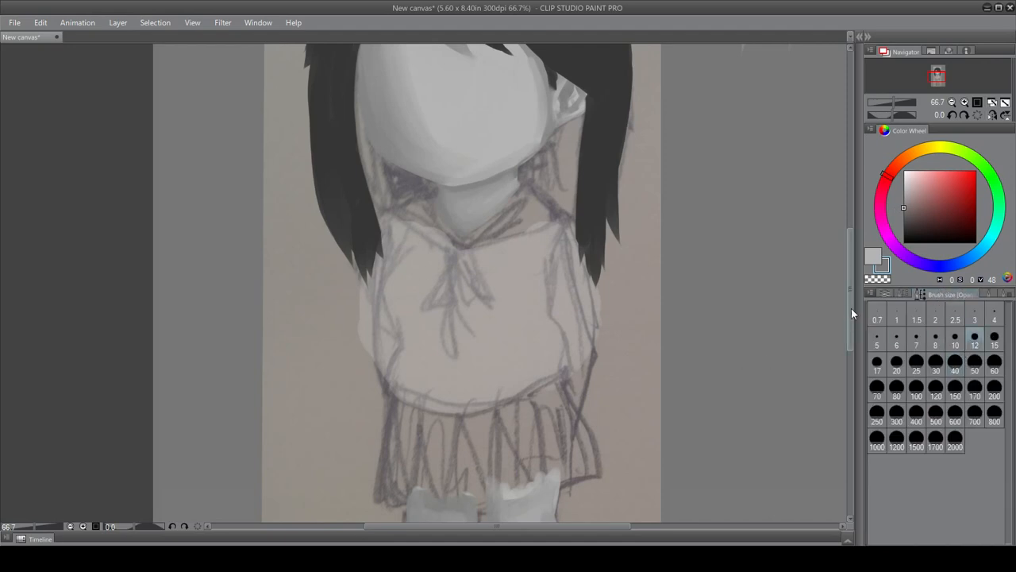
{"action": "left_click_drag", "start_coordinate": [851, 312], "coordinate": [849, 297]}
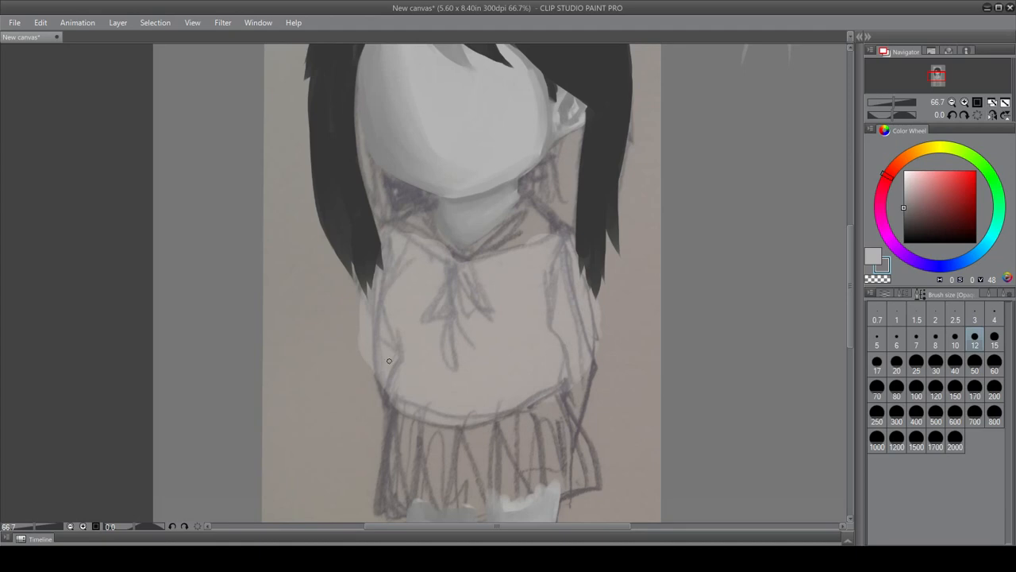
{"action": "left_click", "coordinate": [992, 348]}
{"action": "left_click", "coordinate": [940, 363]}
{"action": "left_click", "coordinate": [917, 366]}
{"action": "mouse_move", "coordinate": [550, 278]}
{"action": "left_mouse_down"}
{"action": "mouse_move", "coordinate": [539, 339]}
{"action": "mouse_move", "coordinate": [551, 320]}
{"action": "mouse_move", "coordinate": [540, 320]}
{"action": "mouse_move", "coordinate": [563, 358]}
{"action": "left_mouse_up"}
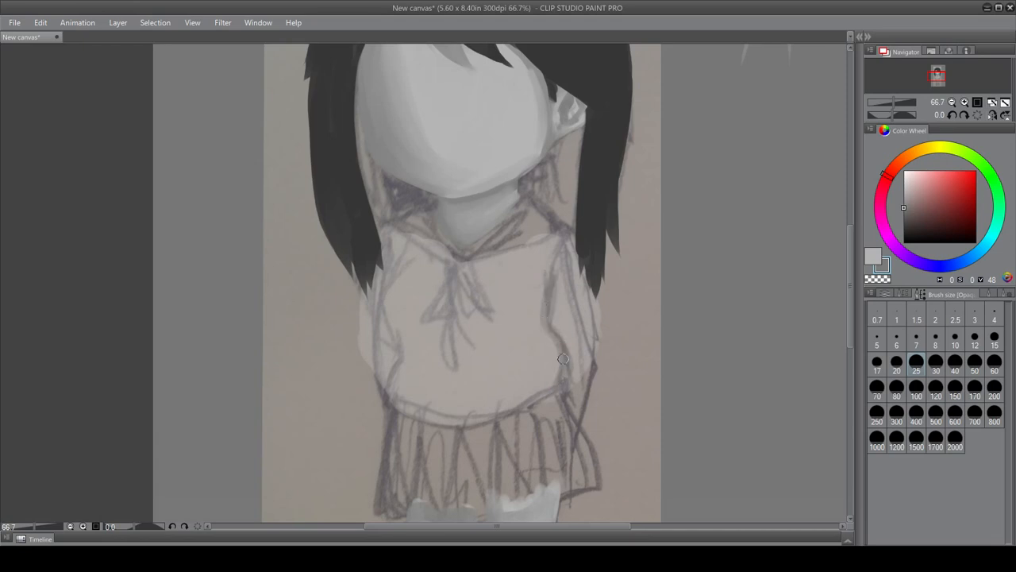
{"action": "mouse_move", "coordinate": [406, 251]}
{"action": "left_mouse_down"}
{"action": "mouse_move", "coordinate": [379, 292]}
{"action": "mouse_move", "coordinate": [380, 324]}
{"action": "mouse_move", "coordinate": [383, 288]}
{"action": "mouse_move", "coordinate": [408, 347]}
{"action": "mouse_move", "coordinate": [384, 296]}
{"action": "mouse_move", "coordinate": [408, 350]}
{"action": "mouse_move", "coordinate": [386, 321]}
{"action": "mouse_move", "coordinate": [399, 354]}
{"action": "mouse_move", "coordinate": [392, 406]}
{"action": "mouse_move", "coordinate": [395, 368]}
{"action": "mouse_move", "coordinate": [420, 402]}
{"action": "mouse_move", "coordinate": [383, 386]}
{"action": "mouse_move", "coordinate": [423, 410]}
{"action": "left_mouse_up"}
{"action": "mouse_move", "coordinate": [397, 356]}
{"action": "left_mouse_down"}
{"action": "mouse_move", "coordinate": [391, 389]}
{"action": "mouse_move", "coordinate": [416, 406]}
{"action": "left_mouse_up"}
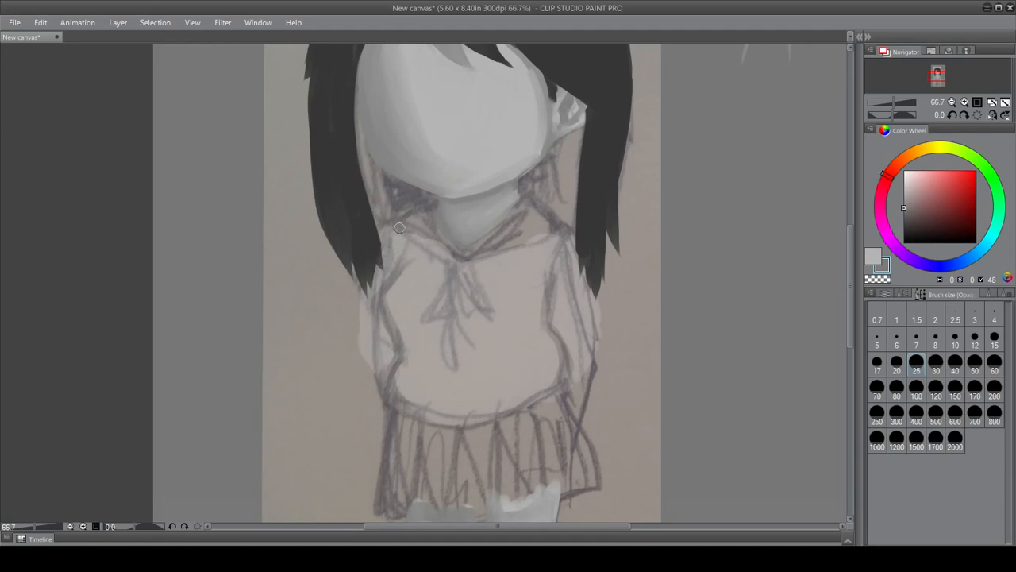
- Paint grey along the outer edges of both sleeves and strengthen the folds inside the ear-side sleeve
{"action": "mouse_move", "coordinate": [367, 289]}
{"action": "left_mouse_down"}
{"action": "mouse_move", "coordinate": [371, 366]}
{"action": "mouse_move", "coordinate": [361, 345]}
{"action": "mouse_move", "coordinate": [384, 371]}
{"action": "left_mouse_up"}
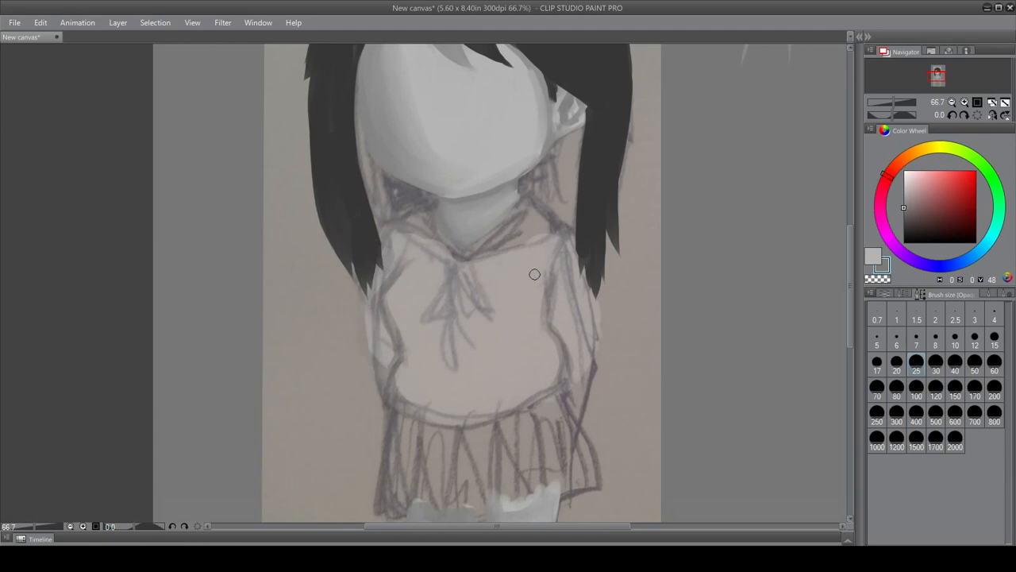
{"action": "left_click_drag", "start_coordinate": [556, 256], "coordinate": [547, 302]}
{"action": "mouse_move", "coordinate": [560, 254]}
{"action": "left_mouse_down"}
{"action": "mouse_move", "coordinate": [566, 304]}
{"action": "mouse_move", "coordinate": [575, 273]}
{"action": "mouse_move", "coordinate": [589, 295]}
{"action": "left_mouse_up"}
{"action": "mouse_move", "coordinate": [560, 383]}
{"action": "left_mouse_down"}
{"action": "mouse_move", "coordinate": [601, 342]}
{"action": "mouse_move", "coordinate": [594, 322]}
{"action": "left_mouse_up"}
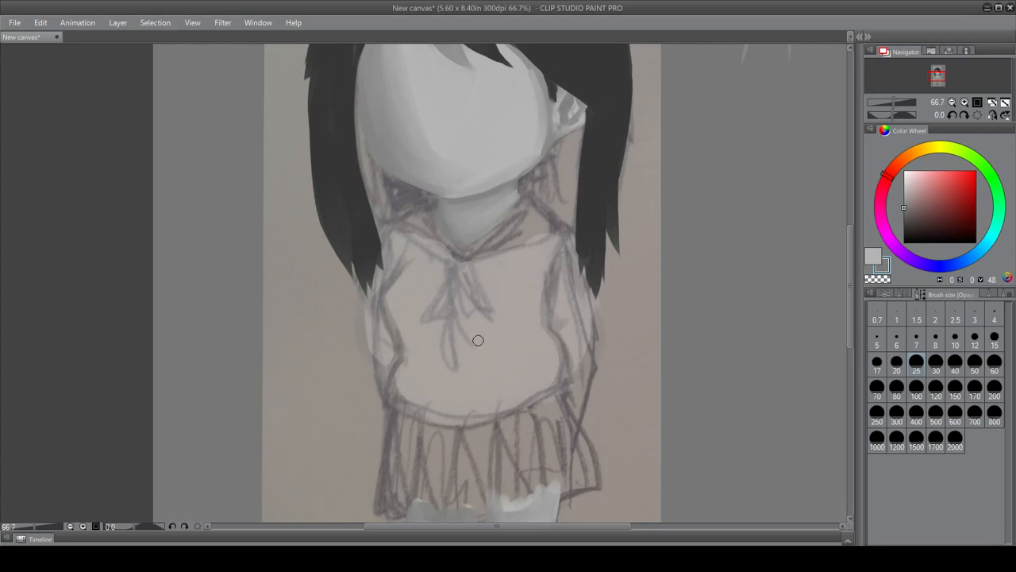
- Paint grey fold shadows across the shirt's waist, below the tie knot and along the collar edge
{"action": "mouse_move", "coordinate": [455, 315]}
{"action": "left_mouse_down"}
{"action": "mouse_move", "coordinate": [480, 330]}
{"action": "mouse_move", "coordinate": [427, 332]}
{"action": "mouse_move", "coordinate": [472, 338]}
{"action": "mouse_move", "coordinate": [448, 345]}
{"action": "mouse_move", "coordinate": [463, 362]}
{"action": "mouse_move", "coordinate": [459, 352]}
{"action": "mouse_move", "coordinate": [425, 358]}
{"action": "mouse_move", "coordinate": [504, 329]}
{"action": "mouse_move", "coordinate": [526, 341]}
{"action": "mouse_move", "coordinate": [541, 332]}
{"action": "mouse_move", "coordinate": [508, 362]}
{"action": "mouse_move", "coordinate": [524, 362]}
{"action": "mouse_move", "coordinate": [497, 378]}
{"action": "left_mouse_up"}
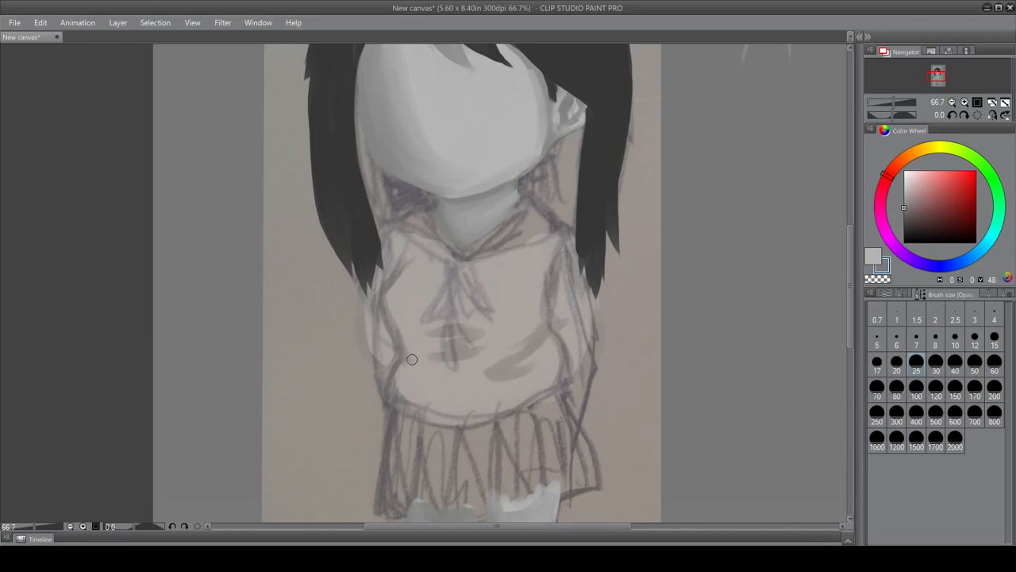
{"action": "mouse_move", "coordinate": [411, 358]}
{"action": "left_mouse_down"}
{"action": "mouse_move", "coordinate": [433, 372]}
{"action": "mouse_move", "coordinate": [409, 369]}
{"action": "mouse_move", "coordinate": [436, 376]}
{"action": "mouse_move", "coordinate": [409, 368]}
{"action": "mouse_move", "coordinate": [453, 386]}
{"action": "mouse_move", "coordinate": [423, 379]}
{"action": "mouse_move", "coordinate": [435, 390]}
{"action": "mouse_move", "coordinate": [473, 400]}
{"action": "left_mouse_up"}
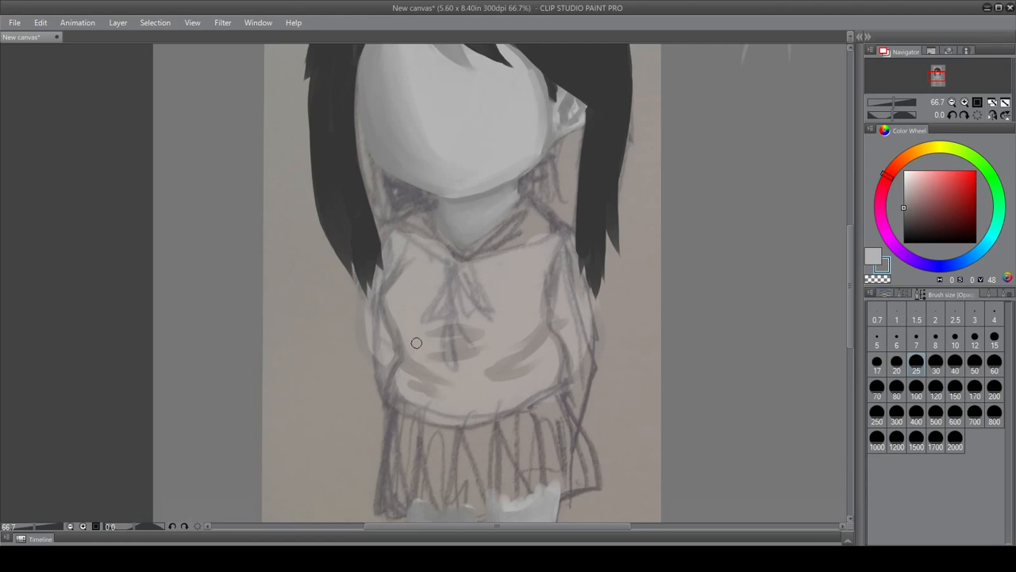
{"action": "mouse_move", "coordinate": [471, 268]}
{"action": "left_mouse_down"}
{"action": "mouse_move", "coordinate": [506, 254]}
{"action": "mouse_move", "coordinate": [496, 250]}
{"action": "mouse_move", "coordinate": [453, 299]}
{"action": "mouse_move", "coordinate": [458, 311]}
{"action": "left_mouse_up"}
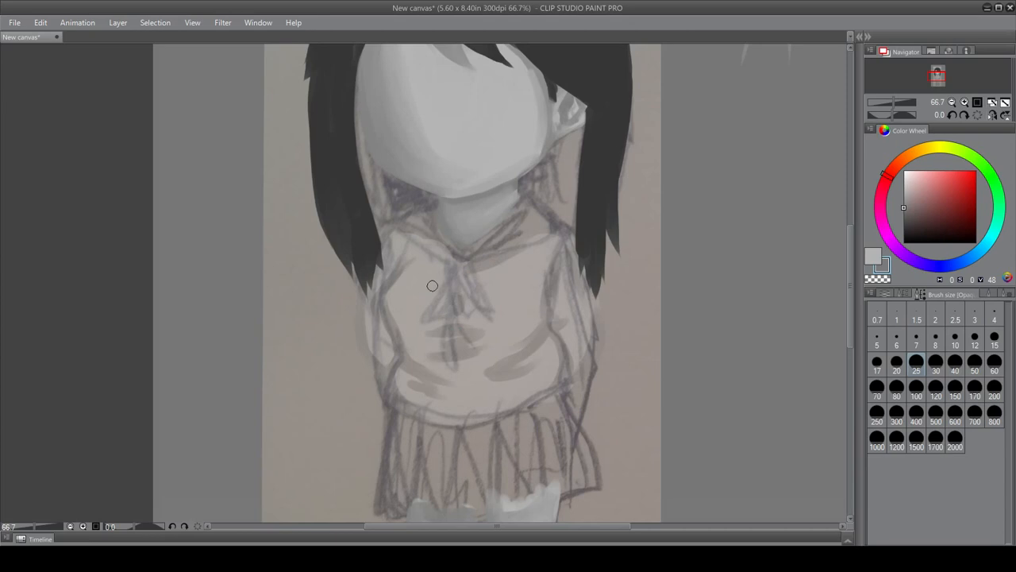
{"action": "left_click_drag", "start_coordinate": [413, 240], "coordinate": [408, 235]}
- Restore the shirt layer's opacity to 100% and thicken the grey line between the torso and the ear-side sleeve
{"action": "left_click", "coordinate": [884, 294]}
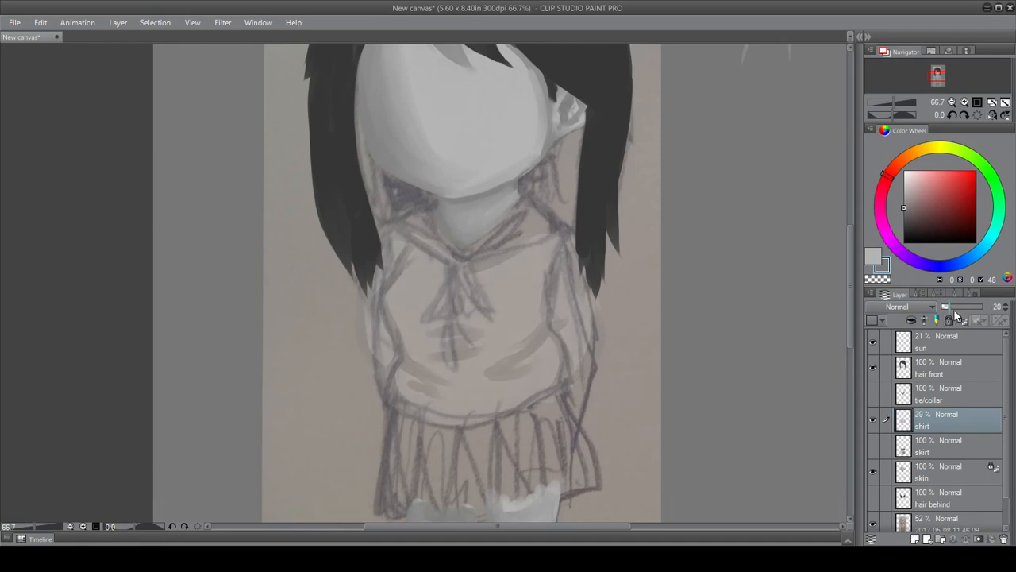
{"action": "left_click_drag", "start_coordinate": [947, 306], "coordinate": [999, 318]}
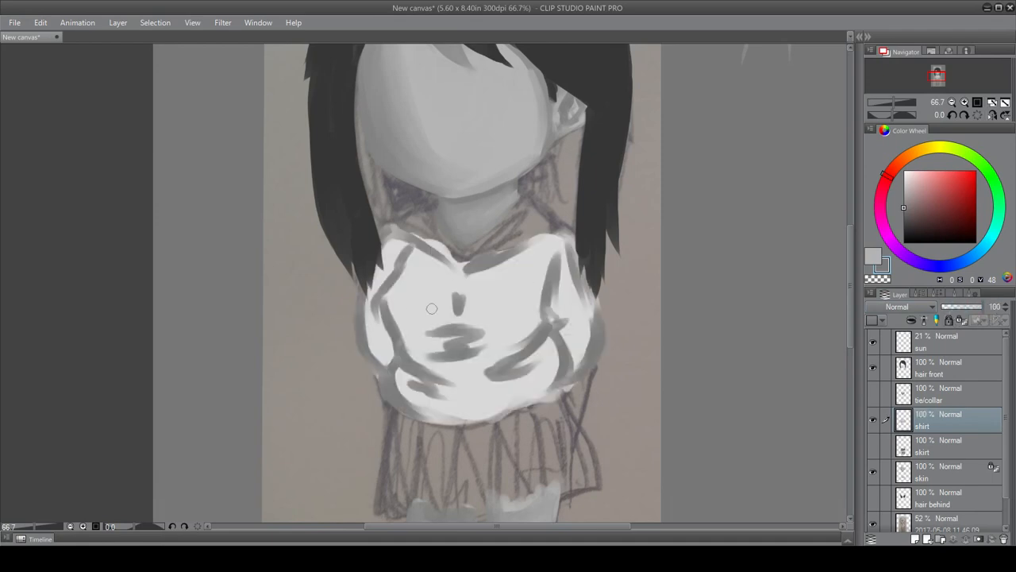
{"action": "left_click_drag", "start_coordinate": [547, 249], "coordinate": [540, 314]}
{"action": "left_click_drag", "start_coordinate": [543, 274], "coordinate": [546, 326]}
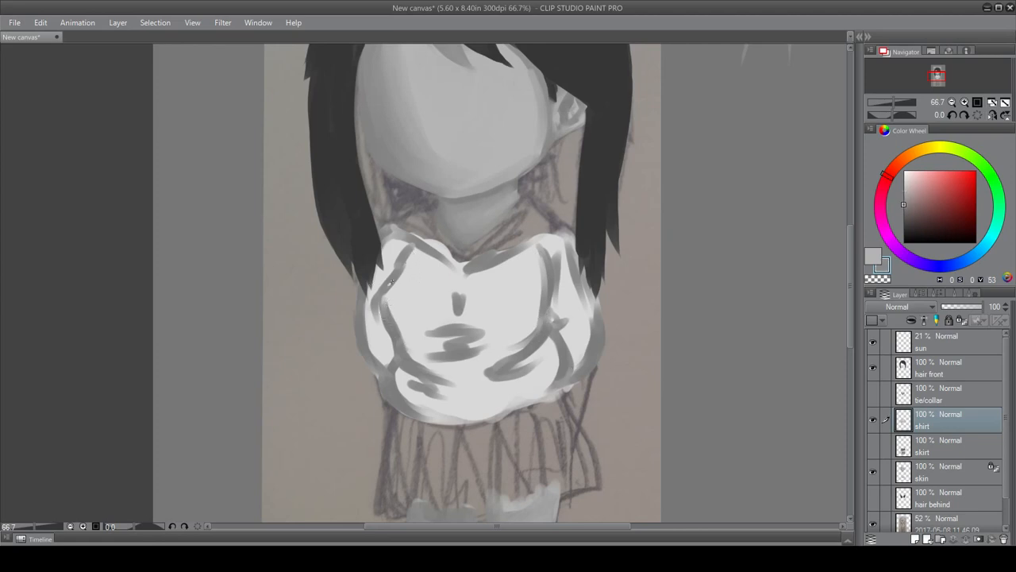
- Show the tie/collar layer and widen the shirt's grey folds along the hair-side sleeve and across the waist
{"action": "left_click", "coordinate": [389, 296], "text": "alt"}
{"action": "left_click", "coordinate": [392, 299], "text": "alt"}
{"action": "left_click", "coordinate": [873, 394]}
{"action": "mouse_move", "coordinate": [849, 262]}
{"action": "left_mouse_down"}
{"action": "mouse_move", "coordinate": [848, 224]}
{"action": "mouse_move", "coordinate": [848, 254]}
{"action": "left_mouse_up"}
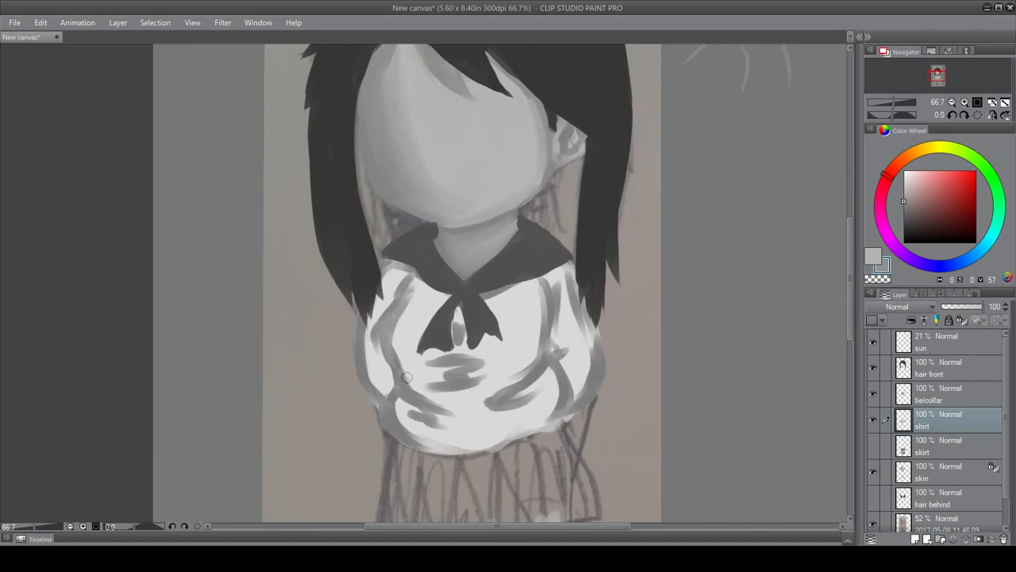
{"action": "mouse_move", "coordinate": [851, 274]}
{"action": "left_mouse_down"}
{"action": "mouse_move", "coordinate": [850, 233]}
{"action": "mouse_move", "coordinate": [850, 262]}
{"action": "left_mouse_up"}
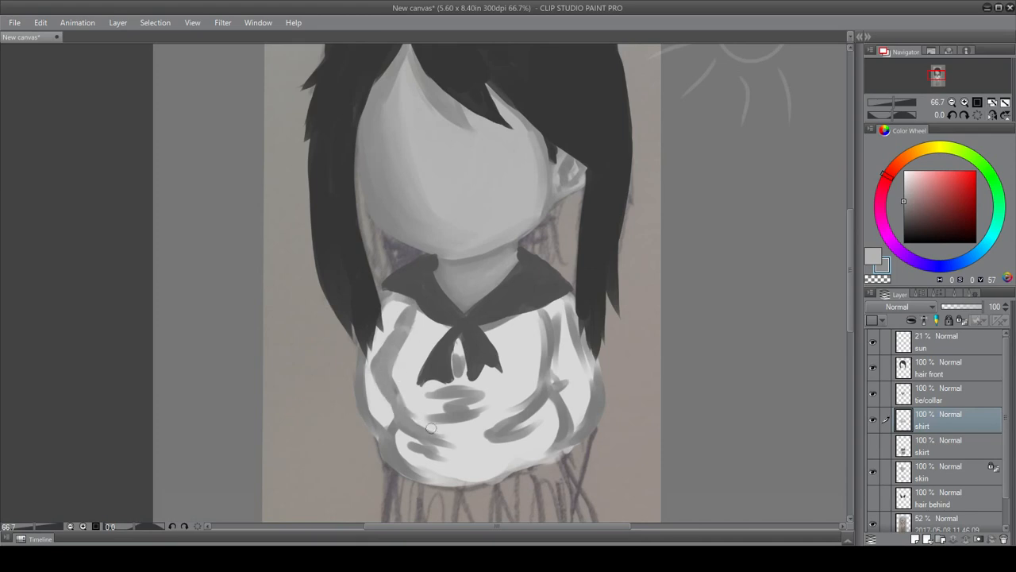
{"action": "mouse_move", "coordinate": [400, 431]}
{"action": "left_mouse_down"}
{"action": "mouse_move", "coordinate": [437, 413]}
{"action": "mouse_move", "coordinate": [412, 420]}
{"action": "mouse_move", "coordinate": [420, 449]}
{"action": "mouse_move", "coordinate": [397, 453]}
{"action": "mouse_move", "coordinate": [421, 429]}
{"action": "mouse_move", "coordinate": [464, 477]}
{"action": "mouse_move", "coordinate": [408, 454]}
{"action": "mouse_move", "coordinate": [450, 416]}
{"action": "mouse_move", "coordinate": [425, 417]}
{"action": "mouse_move", "coordinate": [482, 414]}
{"action": "mouse_move", "coordinate": [412, 409]}
{"action": "mouse_move", "coordinate": [489, 409]}
{"action": "left_mouse_up"}
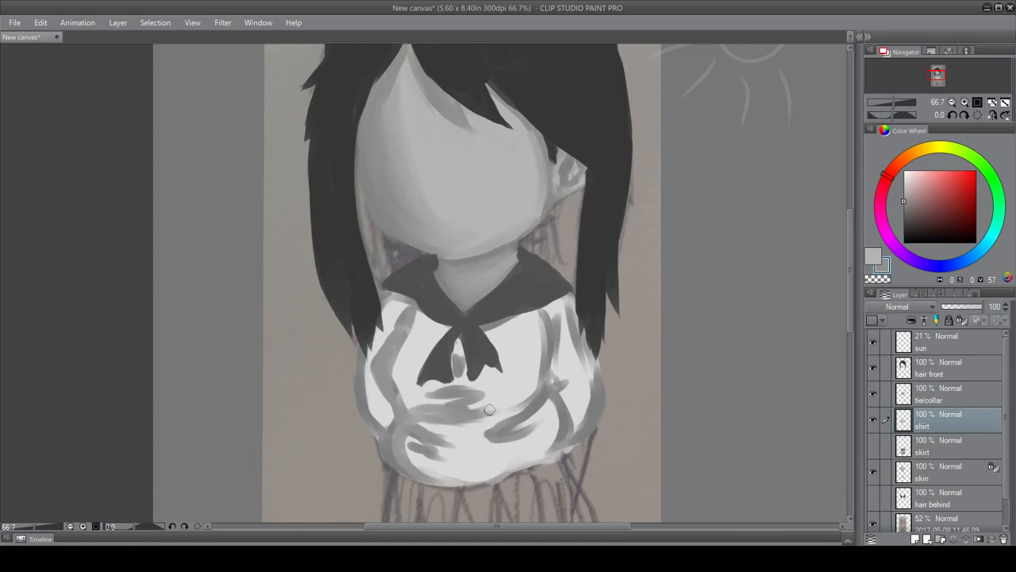
- Trim the shirt's ear-side hem into a clean upward slant with the Hard eraser at size 25
{"action": "scroll", "coordinate": [844, 272], "scroll_direction": "down", "scroll_amount": 3}
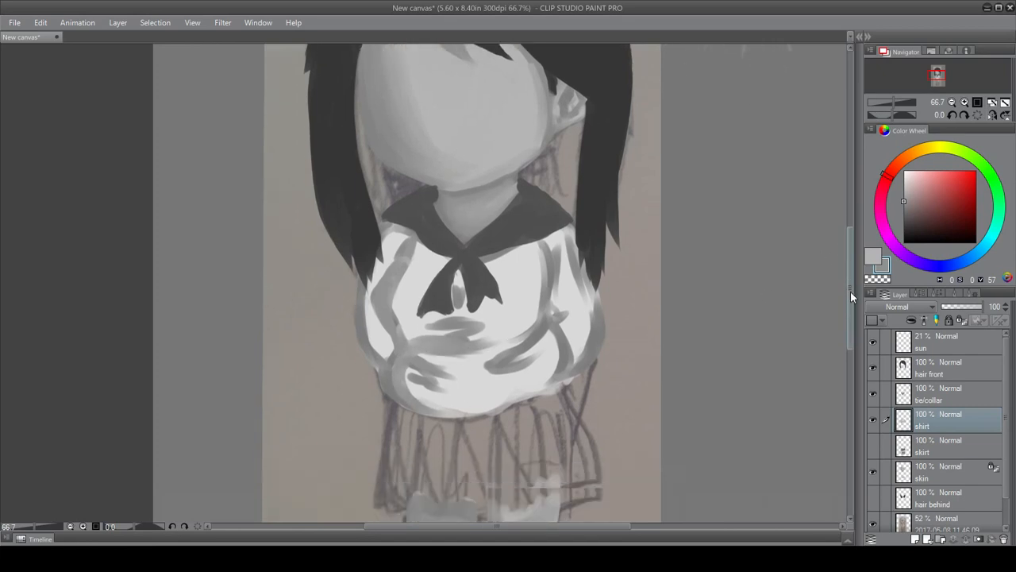
{"action": "left_click", "coordinate": [920, 293]}
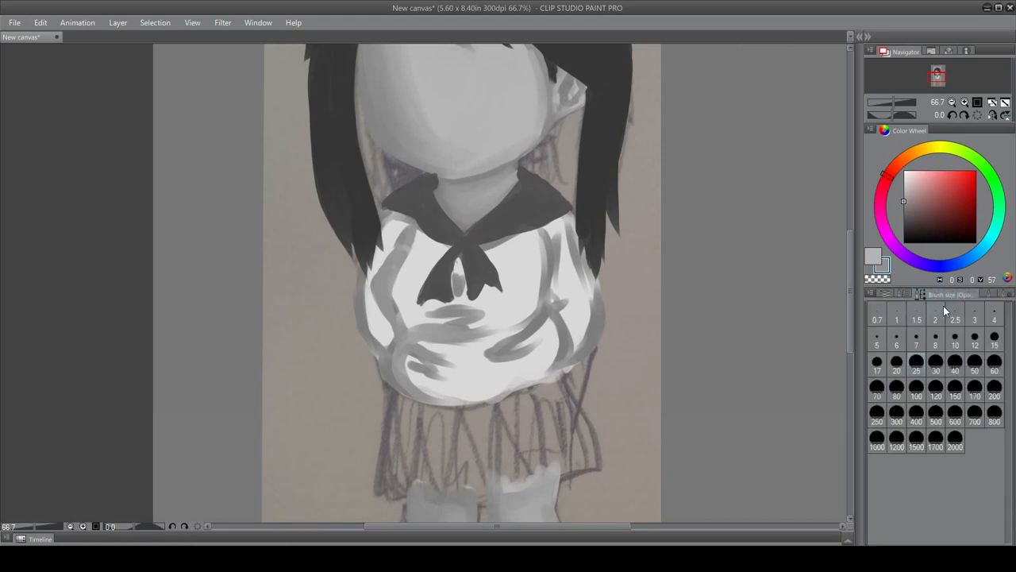
{"action": "left_click", "coordinate": [903, 293]}
{"action": "left_click", "coordinate": [987, 294]}
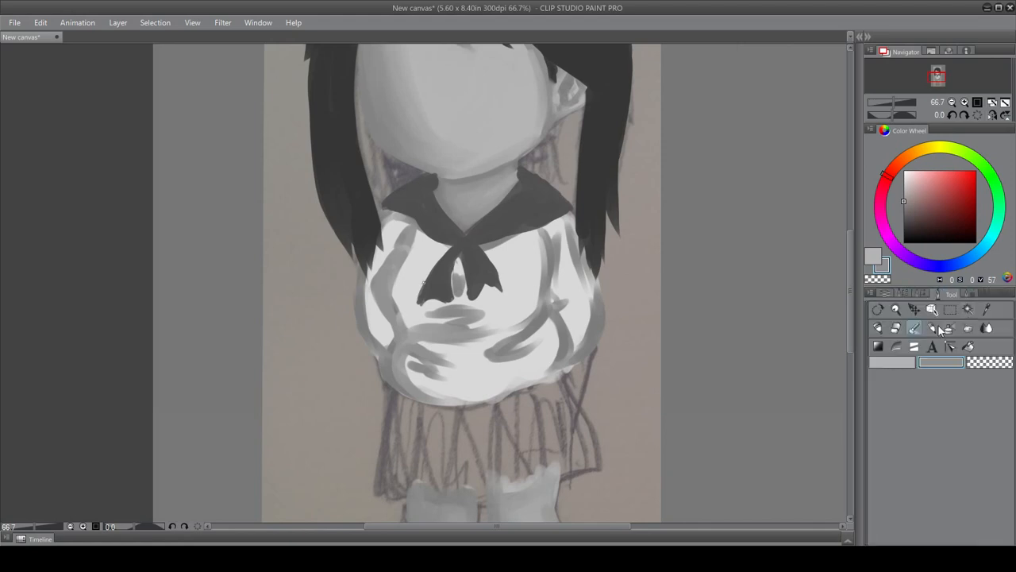
{"action": "mouse_move", "coordinate": [485, 403]}
{"action": "left_mouse_down"}
{"action": "mouse_move", "coordinate": [525, 377]}
{"action": "mouse_move", "coordinate": [565, 382]}
{"action": "mouse_move", "coordinate": [548, 374]}
{"action": "mouse_move", "coordinate": [517, 385]}
{"action": "left_mouse_up"}
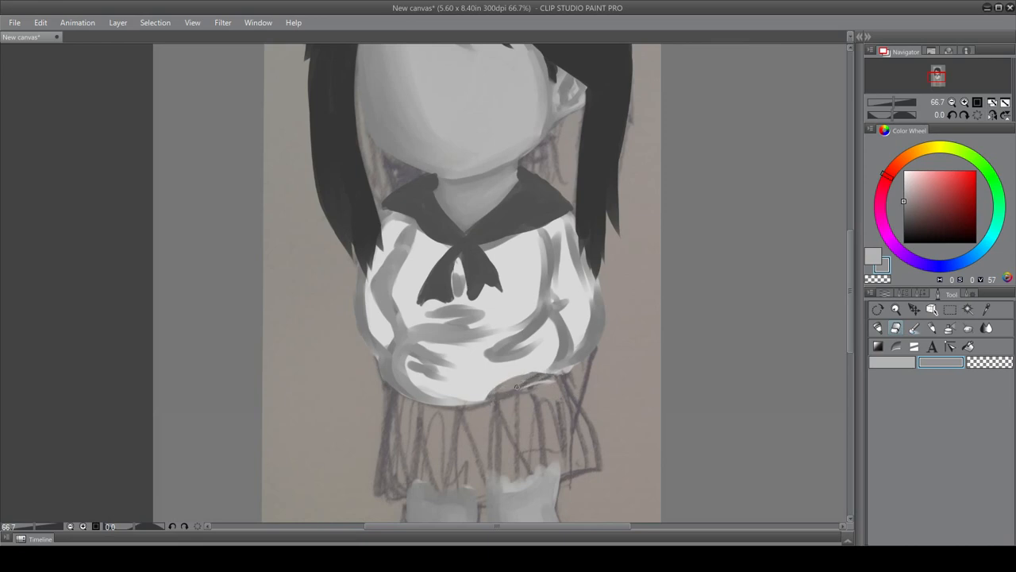
{"action": "left_click", "coordinate": [921, 292]}
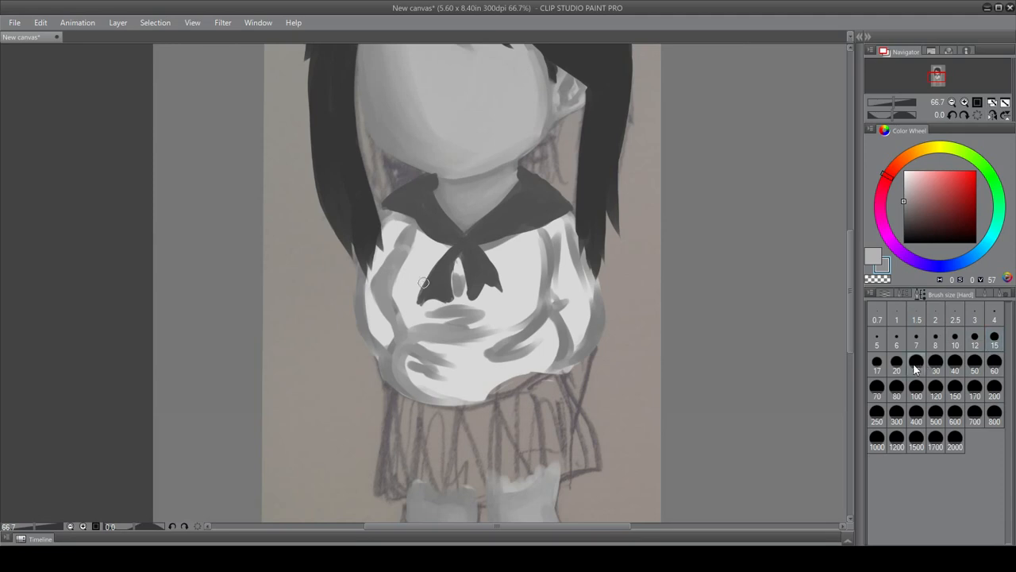
{"action": "left_click_drag", "start_coordinate": [521, 377], "coordinate": [569, 369]}
{"action": "left_click_drag", "start_coordinate": [510, 381], "coordinate": [482, 397]}
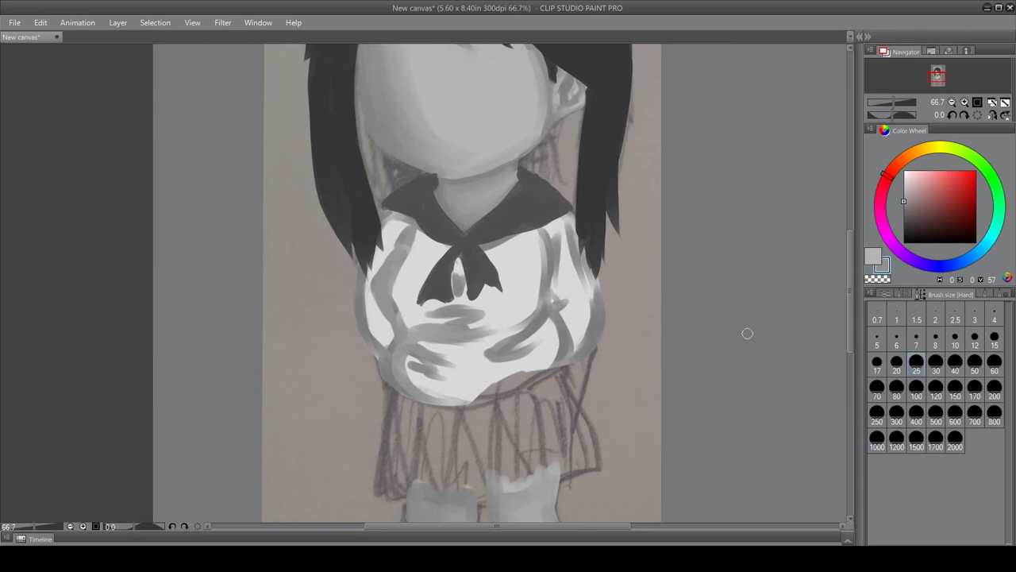
- Edge the shirt's hem in grey with the brush at size 10 and blend the folds on the lower hair-side bulge at size 30
{"action": "left_click", "coordinate": [890, 295]}
{"action": "left_click", "coordinate": [928, 294]}
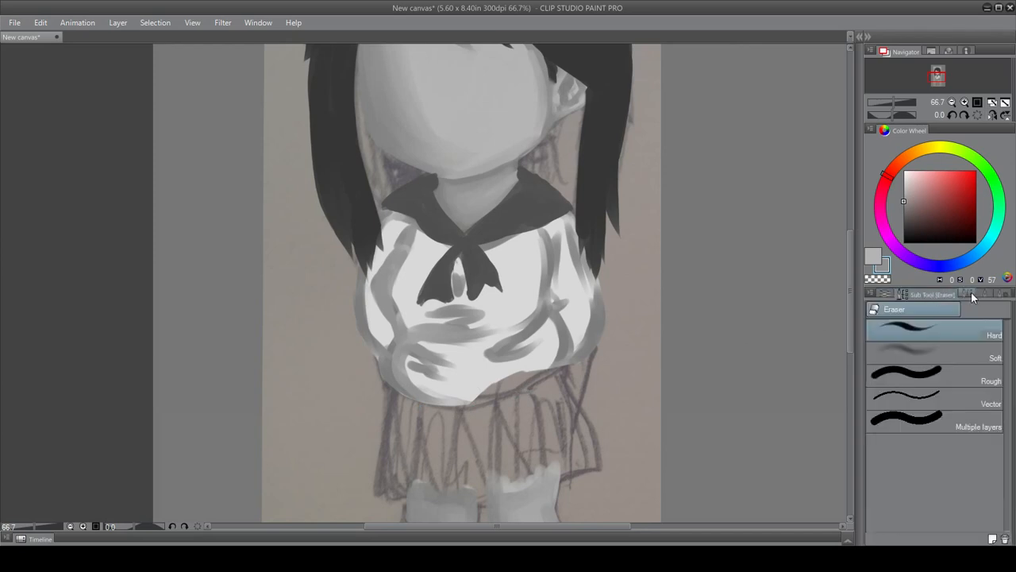
{"action": "left_click", "coordinate": [972, 293]}
{"action": "left_click", "coordinate": [934, 294]}
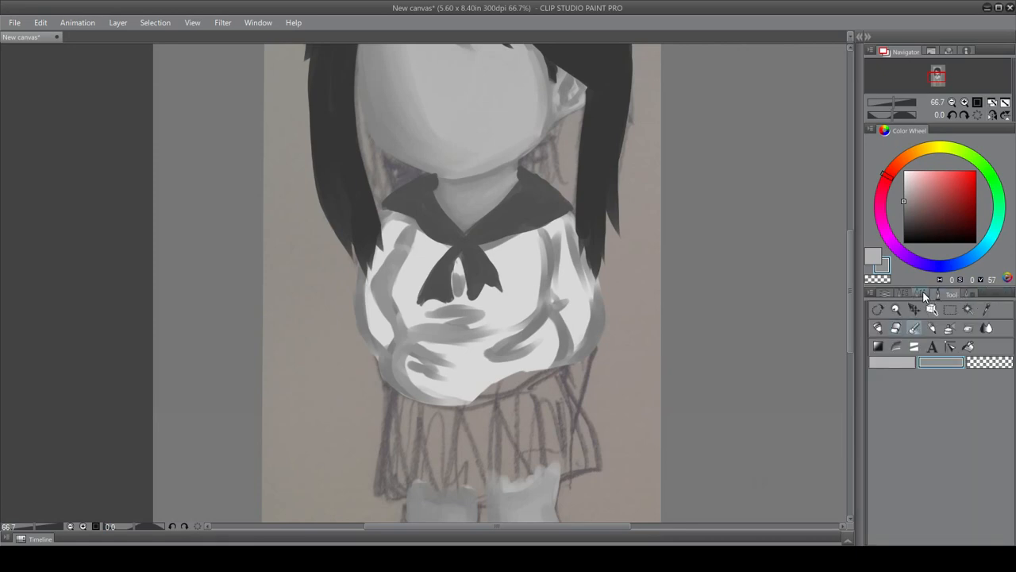
{"action": "left_click", "coordinate": [921, 293]}
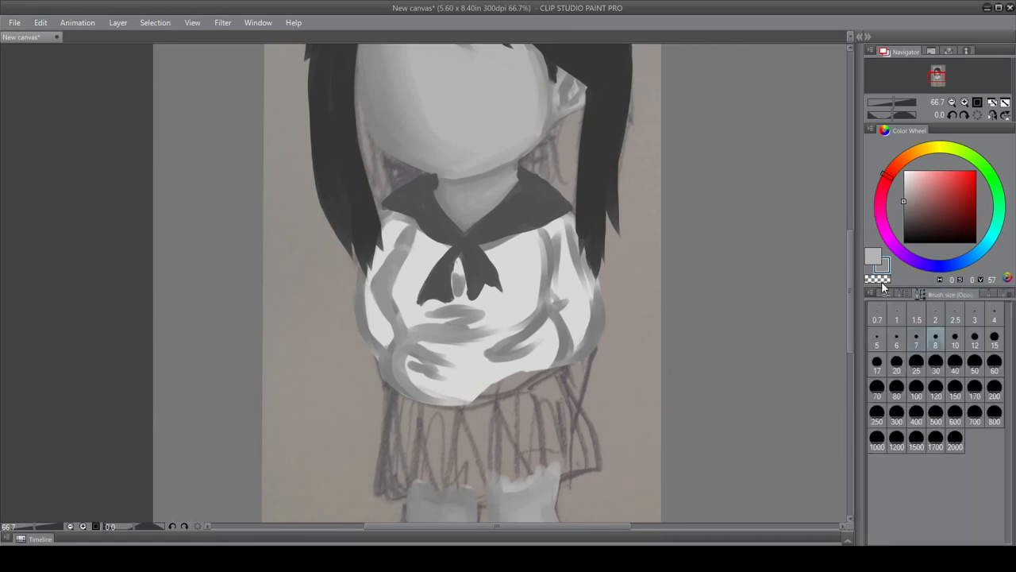
{"action": "left_click", "coordinate": [954, 337]}
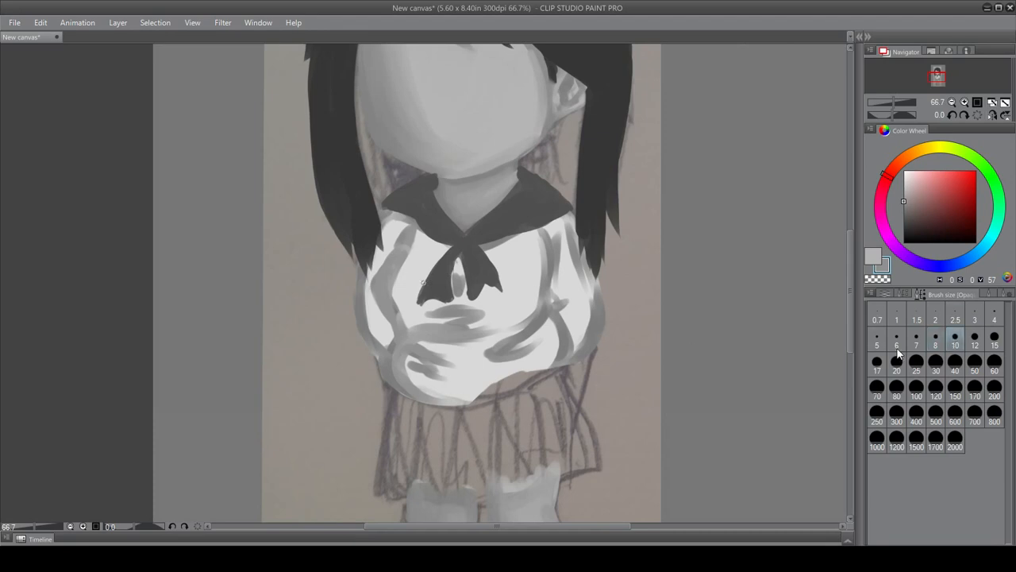
{"action": "mouse_move", "coordinate": [448, 403]}
{"action": "left_mouse_down"}
{"action": "mouse_move", "coordinate": [545, 360]}
{"action": "mouse_move", "coordinate": [502, 375]}
{"action": "mouse_move", "coordinate": [564, 366]}
{"action": "left_mouse_up"}
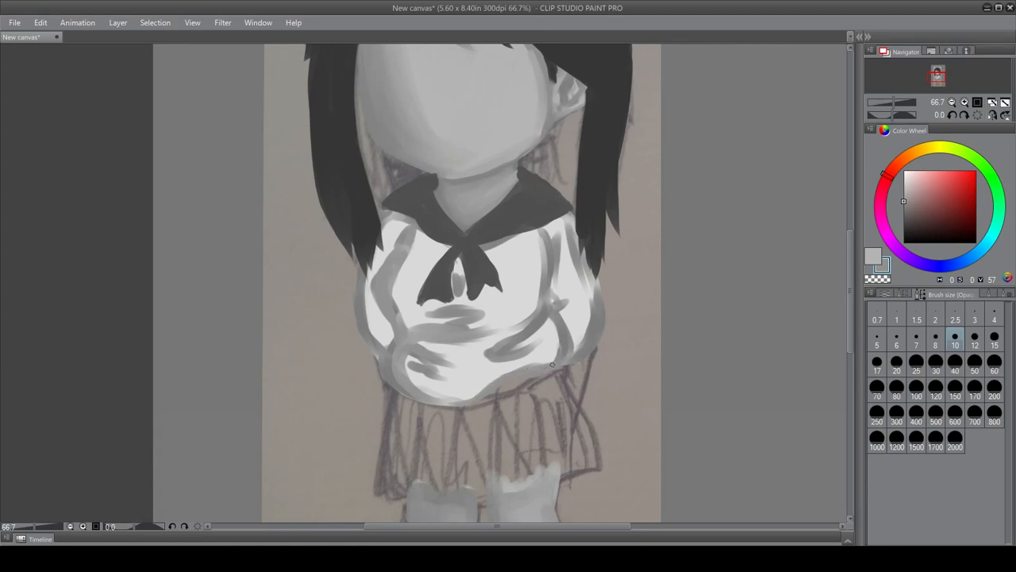
{"action": "left_click_drag", "start_coordinate": [478, 402], "coordinate": [423, 396]}
{"action": "left_click", "coordinate": [938, 369]}
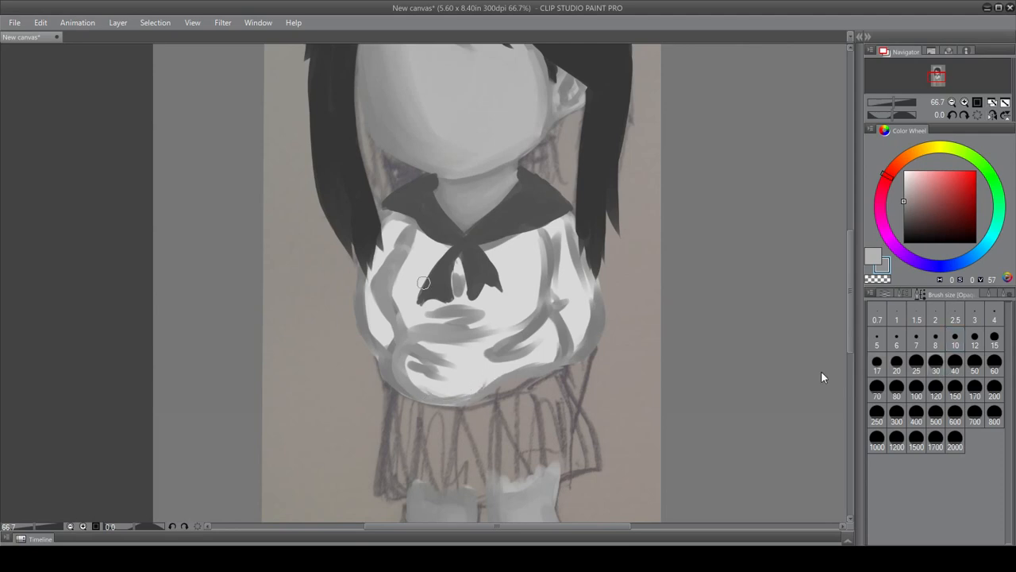
{"action": "mouse_move", "coordinate": [423, 356]}
{"action": "left_mouse_down"}
{"action": "mouse_move", "coordinate": [459, 370]}
{"action": "mouse_move", "coordinate": [455, 392]}
{"action": "mouse_move", "coordinate": [408, 368]}
{"action": "mouse_move", "coordinate": [427, 343]}
{"action": "mouse_move", "coordinate": [475, 366]}
{"action": "mouse_move", "coordinate": [449, 397]}
{"action": "left_mouse_up"}
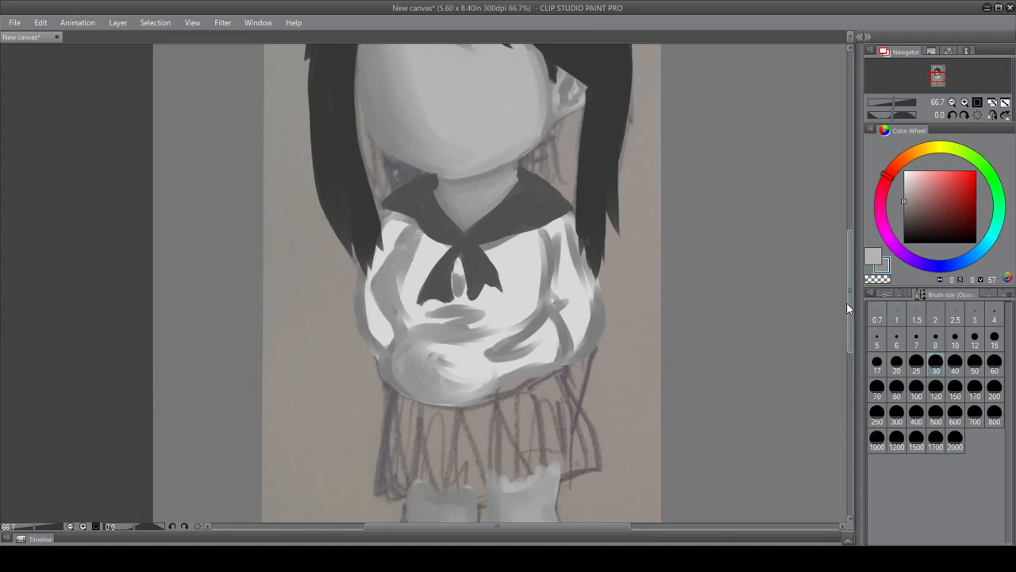
- Soften the torso fold and the hair-side sleeve with sampled light grey at brush size 40
{"action": "scroll", "coordinate": [851, 291], "scroll_direction": "up", "scroll_amount": 2}
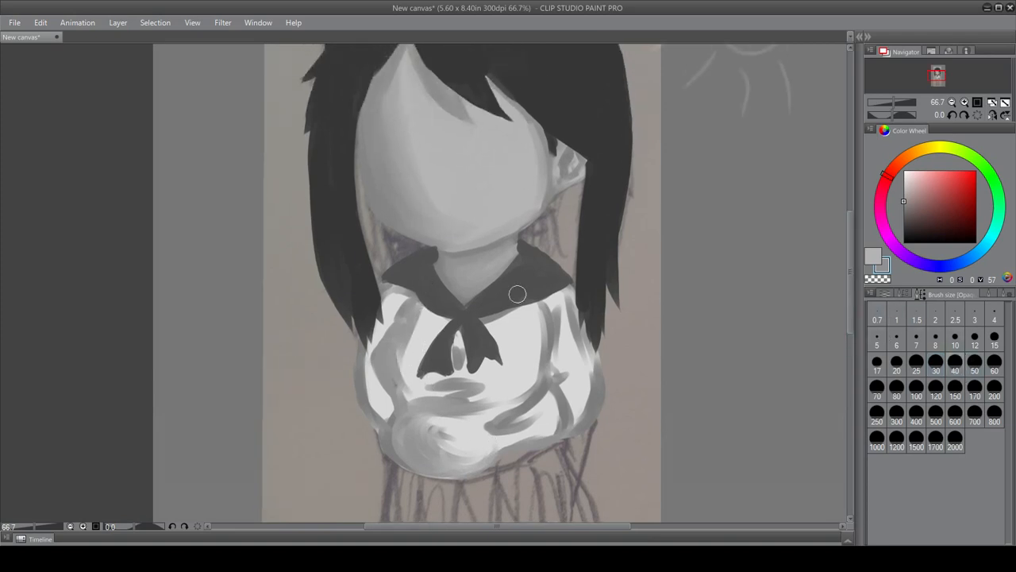
{"action": "left_click", "coordinate": [419, 327], "text": "alt"}
{"action": "left_click", "coordinate": [411, 345], "text": "alt"}
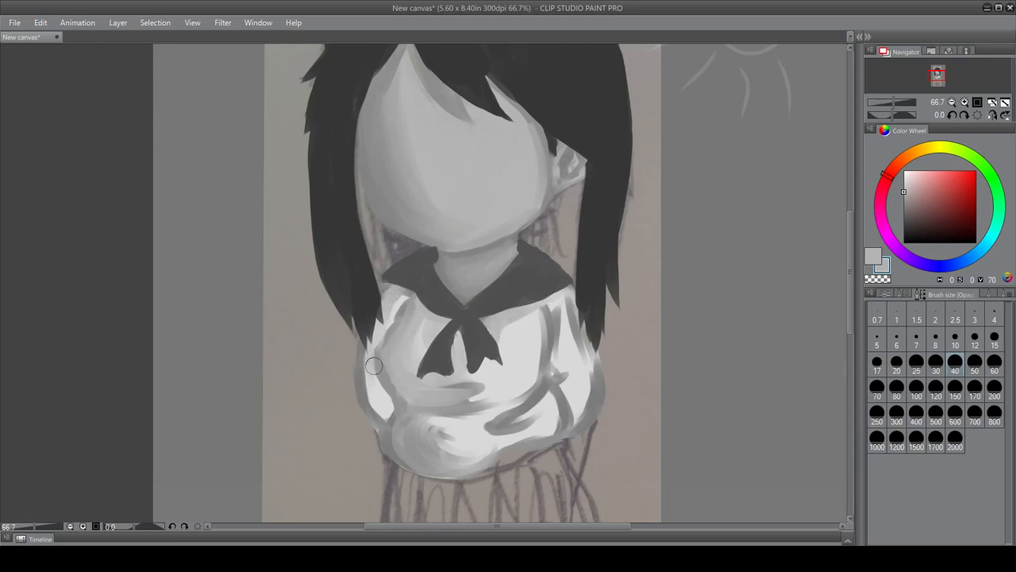
{"action": "mouse_move", "coordinate": [377, 413]}
{"action": "left_mouse_down"}
{"action": "mouse_move", "coordinate": [368, 377]}
{"action": "mouse_move", "coordinate": [379, 416]}
{"action": "left_mouse_up"}
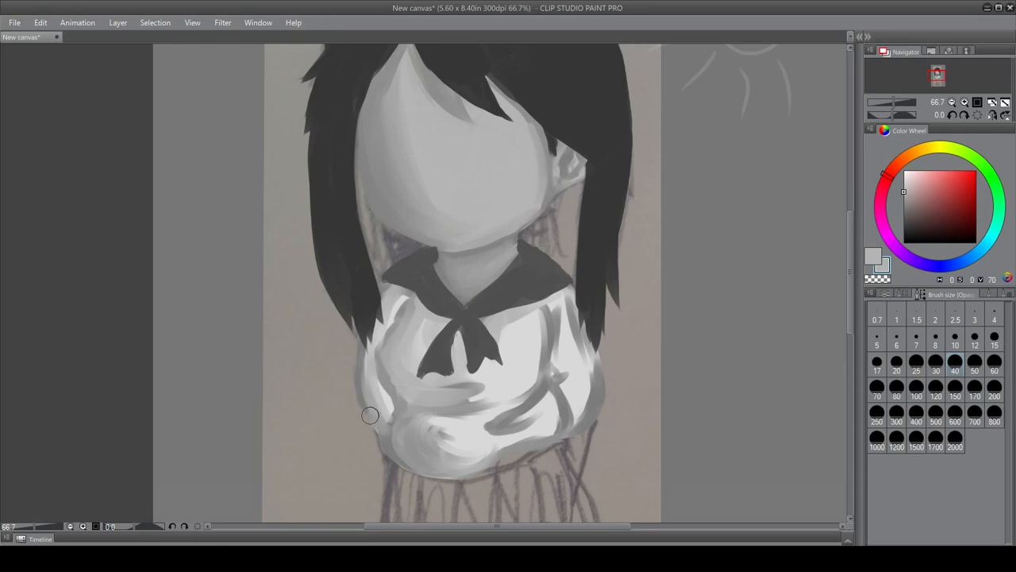
{"action": "mouse_move", "coordinate": [365, 364]}
{"action": "left_mouse_down"}
{"action": "mouse_move", "coordinate": [386, 404]}
{"action": "mouse_move", "coordinate": [374, 349]}
{"action": "mouse_move", "coordinate": [389, 314]}
{"action": "left_mouse_up"}
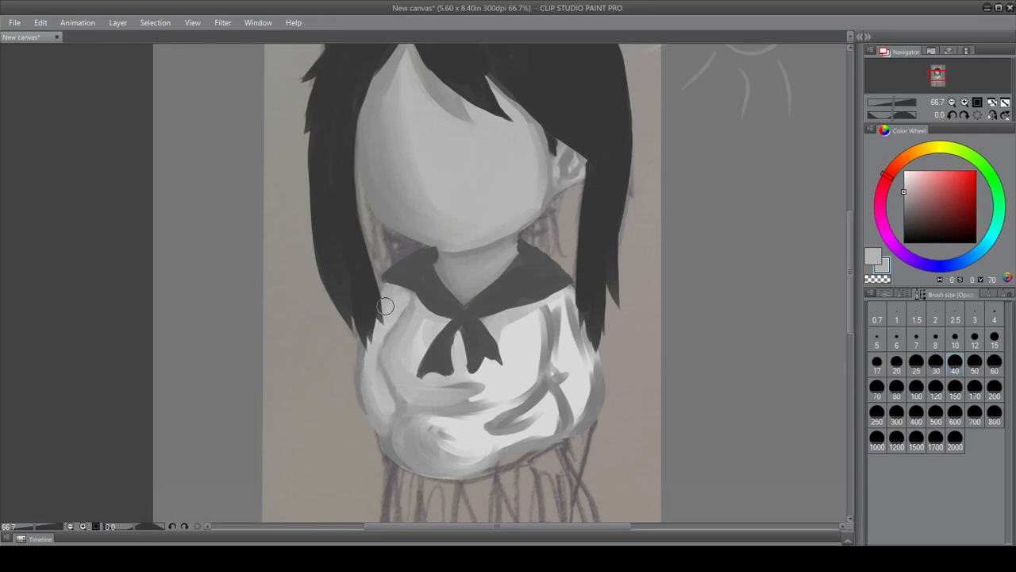
{"action": "mouse_move", "coordinate": [362, 376]}
{"action": "left_mouse_down"}
{"action": "mouse_move", "coordinate": [383, 302]}
{"action": "mouse_move", "coordinate": [368, 378]}
{"action": "mouse_move", "coordinate": [367, 334]}
{"action": "mouse_move", "coordinate": [375, 418]}
{"action": "left_mouse_up"}
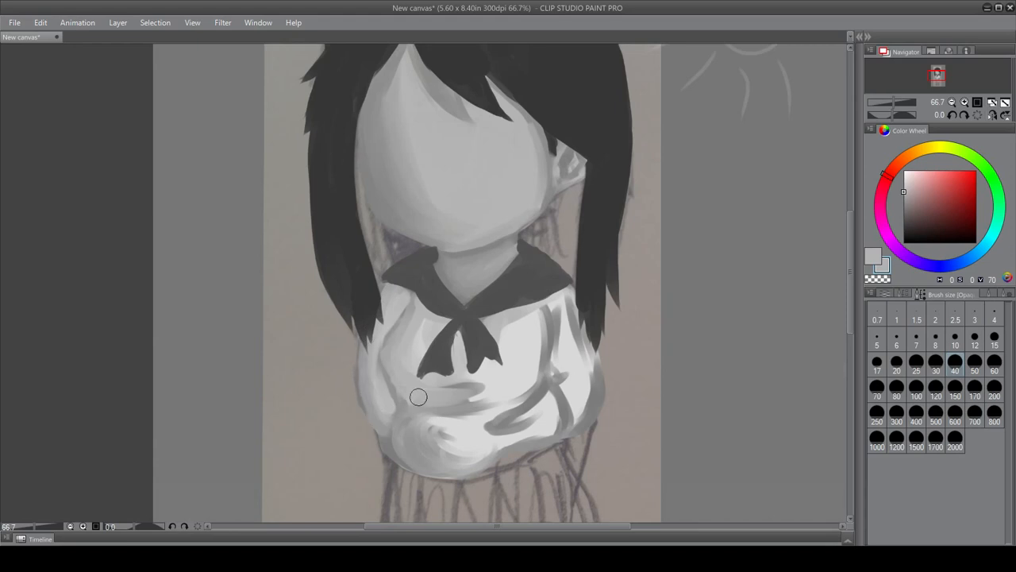
- Blend the waist folds, the lower forearm area and the ear-side sleeve of the shirt with light grey at size 40
{"action": "mouse_move", "coordinate": [438, 385]}
{"action": "left_mouse_down"}
{"action": "mouse_move", "coordinate": [511, 384]}
{"action": "mouse_move", "coordinate": [442, 396]}
{"action": "mouse_move", "coordinate": [506, 394]}
{"action": "mouse_move", "coordinate": [459, 402]}
{"action": "mouse_move", "coordinate": [480, 403]}
{"action": "mouse_move", "coordinate": [529, 380]}
{"action": "mouse_move", "coordinate": [455, 407]}
{"action": "mouse_move", "coordinate": [530, 393]}
{"action": "left_mouse_up"}
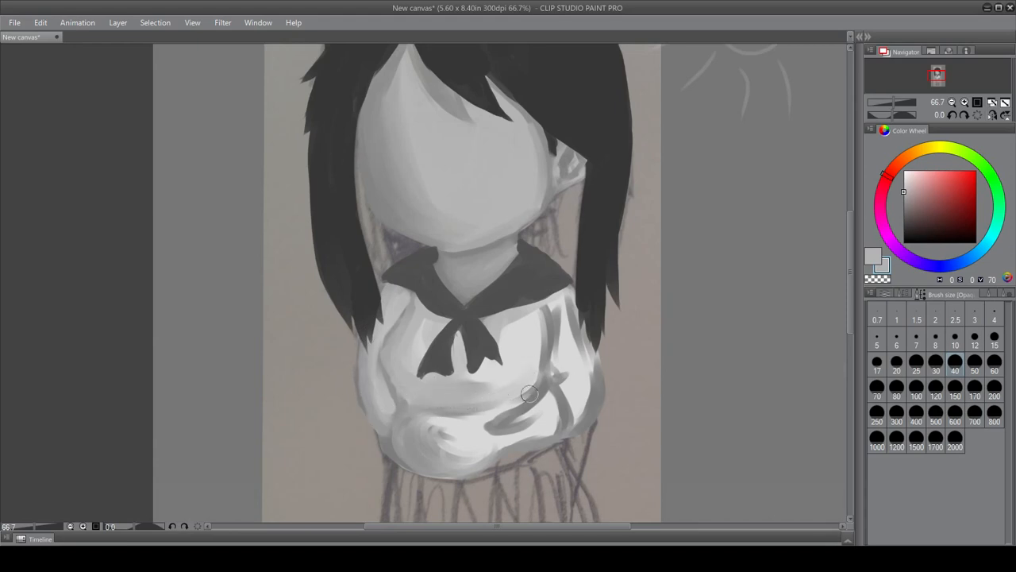
{"action": "mouse_move", "coordinate": [493, 435]}
{"action": "left_mouse_down"}
{"action": "mouse_move", "coordinate": [550, 411]}
{"action": "mouse_move", "coordinate": [480, 433]}
{"action": "mouse_move", "coordinate": [548, 396]}
{"action": "mouse_move", "coordinate": [489, 417]}
{"action": "mouse_move", "coordinate": [525, 392]}
{"action": "mouse_move", "coordinate": [447, 419]}
{"action": "mouse_move", "coordinate": [480, 416]}
{"action": "mouse_move", "coordinate": [423, 427]}
{"action": "mouse_move", "coordinate": [454, 424]}
{"action": "mouse_move", "coordinate": [489, 444]}
{"action": "mouse_move", "coordinate": [438, 452]}
{"action": "mouse_move", "coordinate": [446, 455]}
{"action": "mouse_move", "coordinate": [440, 432]}
{"action": "mouse_move", "coordinate": [481, 432]}
{"action": "mouse_move", "coordinate": [453, 445]}
{"action": "mouse_move", "coordinate": [493, 450]}
{"action": "mouse_move", "coordinate": [549, 416]}
{"action": "left_mouse_up"}
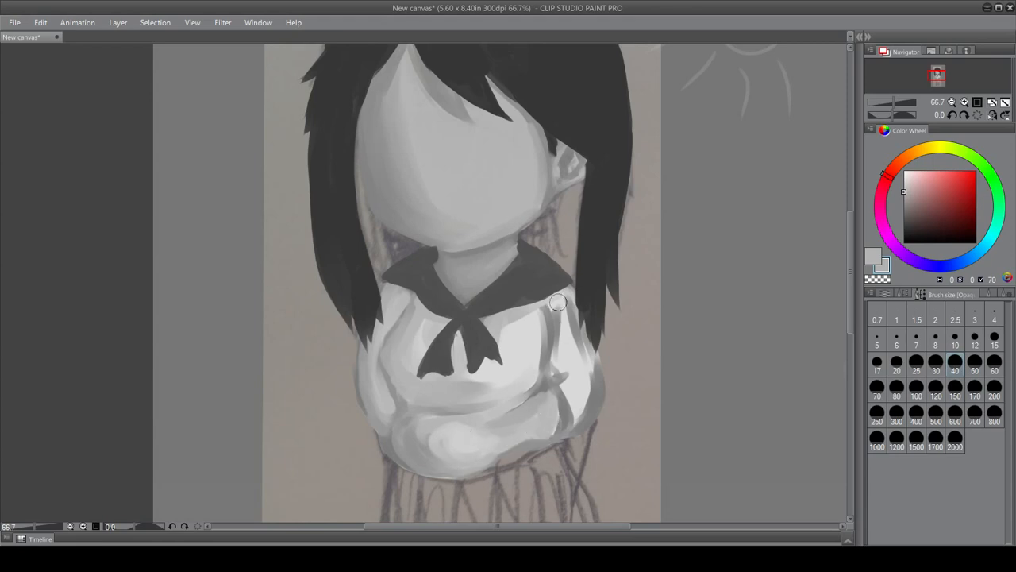
{"action": "mouse_move", "coordinate": [559, 302]}
{"action": "left_mouse_down"}
{"action": "mouse_move", "coordinate": [586, 364]}
{"action": "mouse_move", "coordinate": [572, 319]}
{"action": "mouse_move", "coordinate": [582, 406]}
{"action": "mouse_move", "coordinate": [586, 354]}
{"action": "mouse_move", "coordinate": [594, 368]}
{"action": "mouse_move", "coordinate": [585, 411]}
{"action": "mouse_move", "coordinate": [587, 344]}
{"action": "mouse_move", "coordinate": [589, 399]}
{"action": "mouse_move", "coordinate": [573, 422]}
{"action": "mouse_move", "coordinate": [562, 335]}
{"action": "left_mouse_up"}
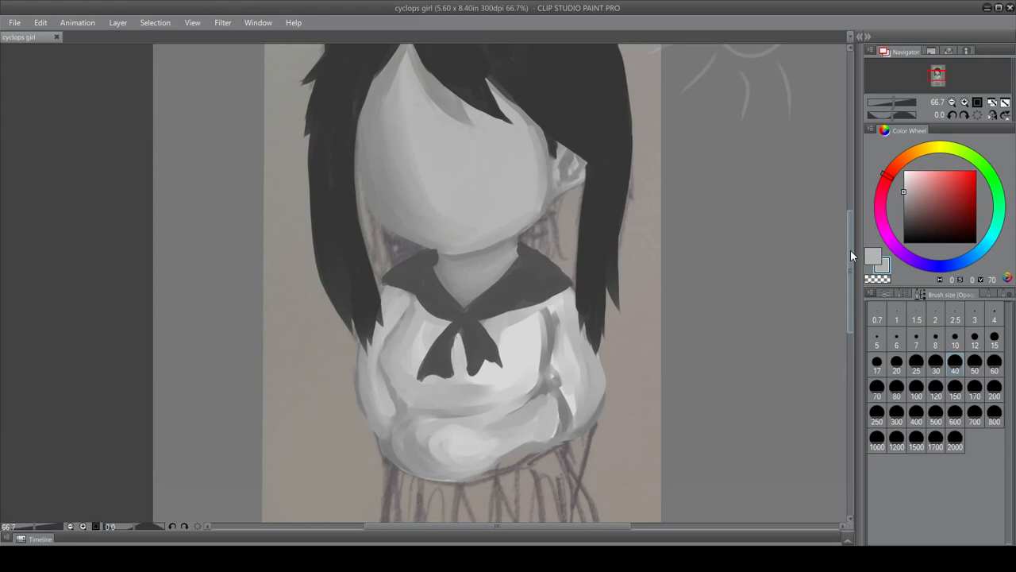
- Soften the ear-side sleeve's creases and blend its inner torso shadow down into the waist with sampled mid grey
{"action": "scroll", "coordinate": [850, 249], "scroll_direction": "down", "scroll_amount": 2}
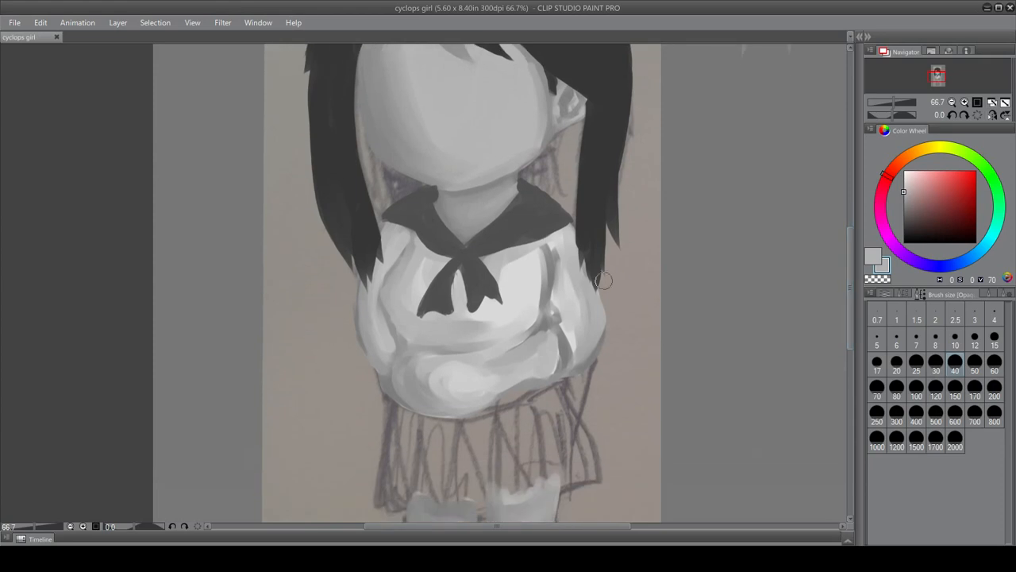
{"action": "left_click_drag", "start_coordinate": [570, 327], "coordinate": [567, 349]}
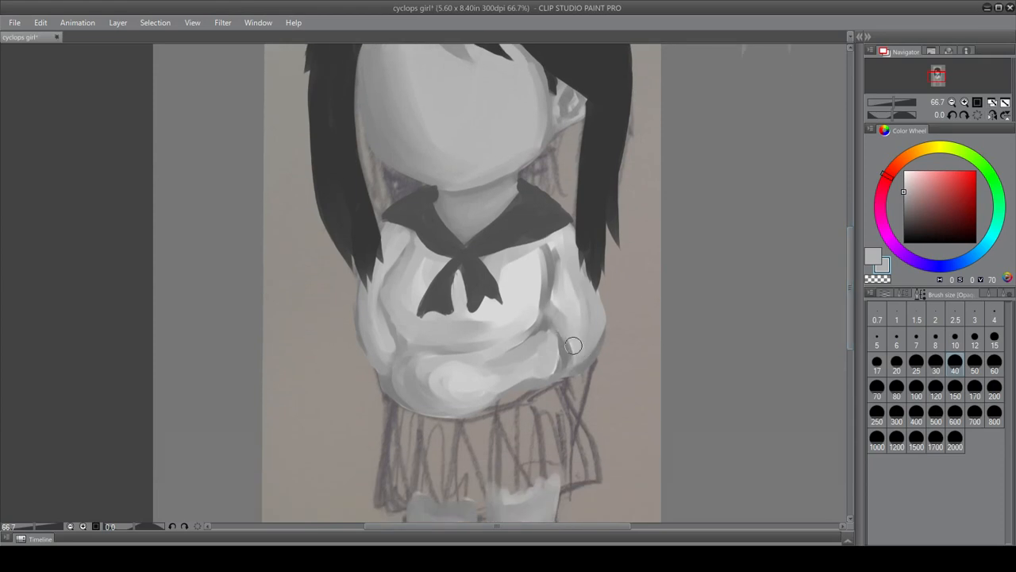
{"action": "left_click_drag", "start_coordinate": [554, 251], "coordinate": [556, 278]}
{"action": "left_click", "coordinate": [556, 250], "text": "alt"}
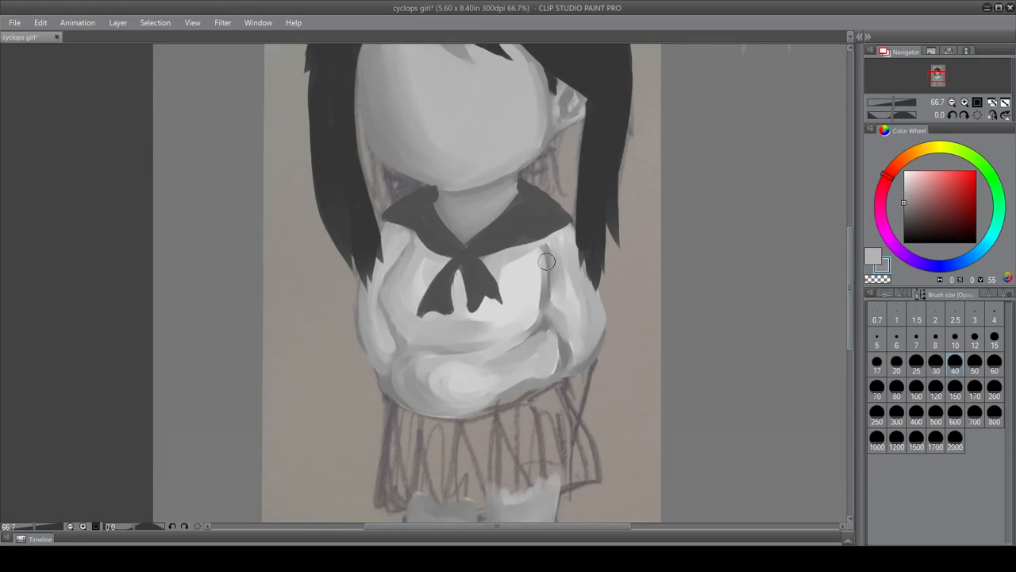
{"action": "mouse_move", "coordinate": [546, 241]}
{"action": "left_mouse_down"}
{"action": "mouse_move", "coordinate": [538, 320]}
{"action": "mouse_move", "coordinate": [492, 347]}
{"action": "left_mouse_up"}
{"action": "left_click_drag", "start_coordinate": [546, 314], "coordinate": [503, 344]}
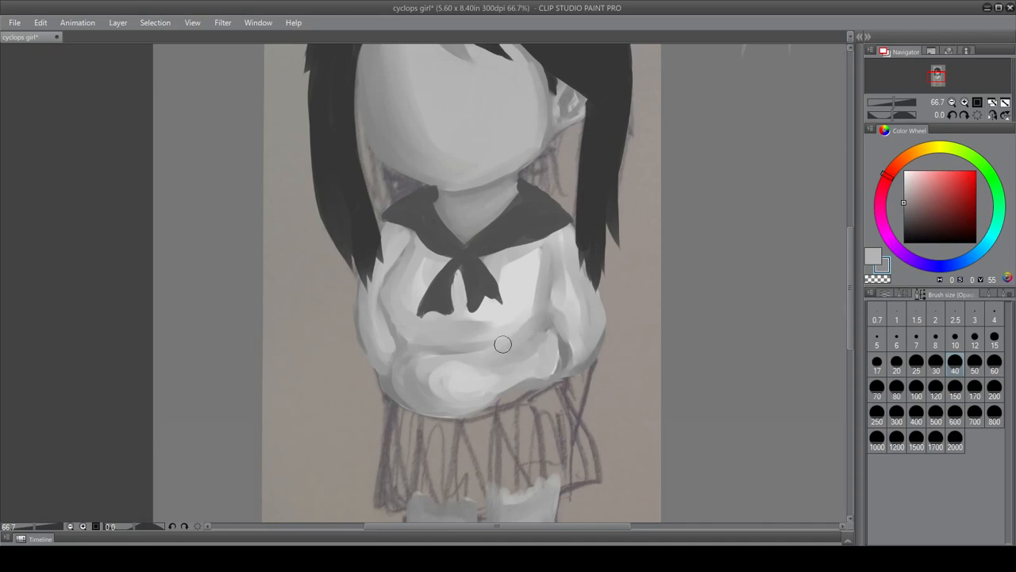
- Add sampled light grey highlights along the ear-side sleeve's outer edge and on the neighbouring part of the chest
{"action": "left_click", "coordinate": [937, 369]}
{"action": "left_click", "coordinate": [532, 258], "text": "alt"}
{"action": "mouse_move", "coordinate": [582, 260]}
{"action": "left_mouse_down"}
{"action": "mouse_move", "coordinate": [570, 231]}
{"action": "mouse_move", "coordinate": [592, 337]}
{"action": "left_mouse_up"}
{"action": "mouse_move", "coordinate": [589, 280]}
{"action": "left_mouse_down"}
{"action": "mouse_move", "coordinate": [581, 358]}
{"action": "mouse_move", "coordinate": [598, 336]}
{"action": "mouse_move", "coordinate": [600, 323]}
{"action": "mouse_move", "coordinate": [573, 367]}
{"action": "mouse_move", "coordinate": [601, 332]}
{"action": "mouse_move", "coordinate": [583, 364]}
{"action": "mouse_move", "coordinate": [583, 309]}
{"action": "left_mouse_up"}
{"action": "left_click_drag", "start_coordinate": [538, 258], "coordinate": [535, 299]}
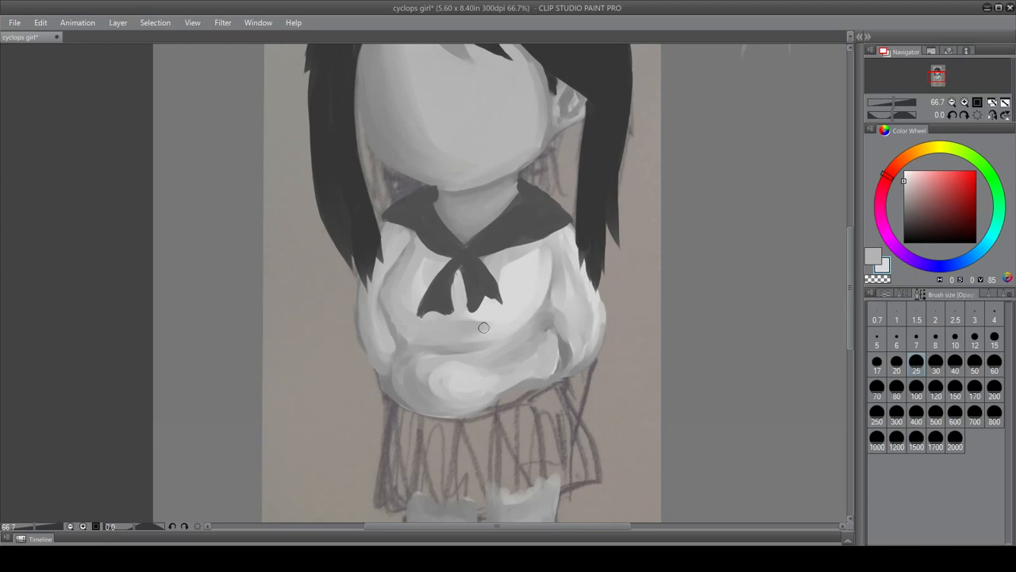
- Paint darker grey shadows along the ear-side sleeve crease, the hair-side sleeve seam and the lower hem, using brush sizes 30 and 7
{"action": "left_click", "coordinate": [935, 363]}
{"action": "mouse_move", "coordinate": [548, 246]}
{"action": "left_mouse_down"}
{"action": "mouse_move", "coordinate": [560, 250]}
{"action": "mouse_move", "coordinate": [565, 346]}
{"action": "left_mouse_up"}
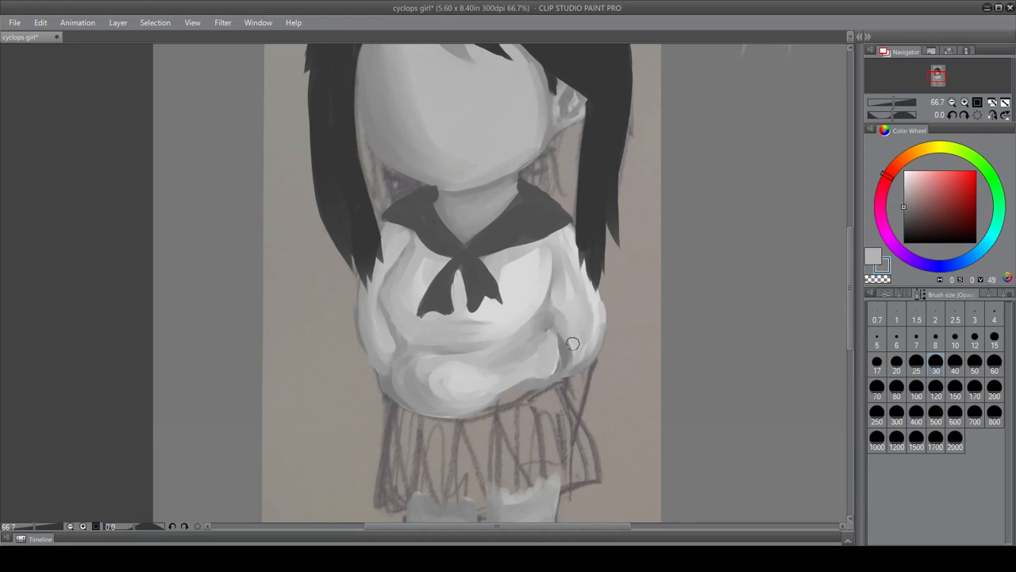
{"action": "left_click", "coordinate": [917, 340]}
{"action": "mouse_move", "coordinate": [403, 243]}
{"action": "left_mouse_down"}
{"action": "mouse_move", "coordinate": [386, 299]}
{"action": "mouse_move", "coordinate": [412, 352]}
{"action": "left_mouse_up"}
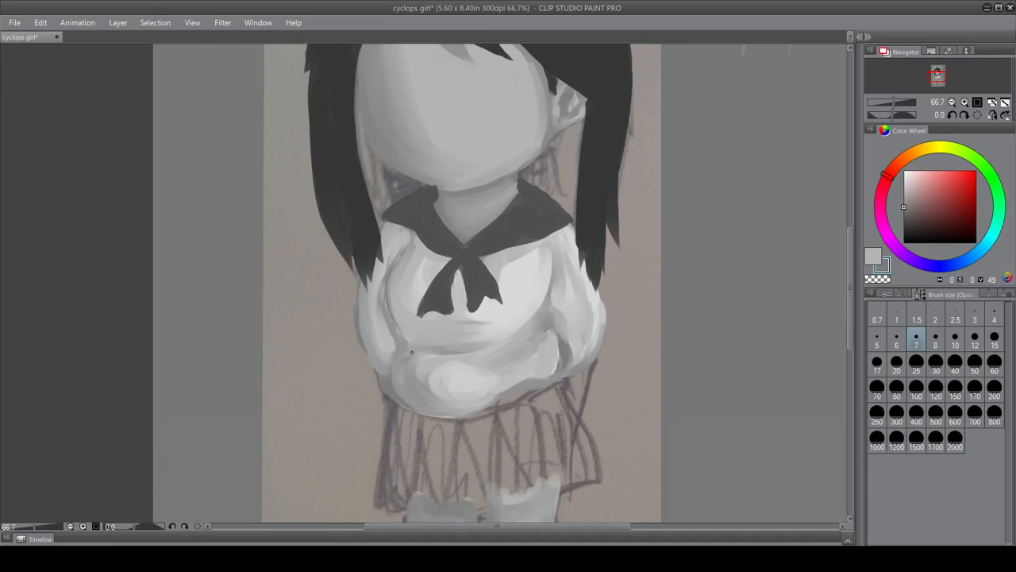
{"action": "left_click", "coordinate": [935, 363]}
{"action": "mouse_move", "coordinate": [385, 314]}
{"action": "left_mouse_down"}
{"action": "mouse_move", "coordinate": [400, 247]}
{"action": "mouse_move", "coordinate": [408, 349]}
{"action": "mouse_move", "coordinate": [393, 322]}
{"action": "mouse_move", "coordinate": [395, 394]}
{"action": "mouse_move", "coordinate": [392, 383]}
{"action": "mouse_move", "coordinate": [454, 407]}
{"action": "left_mouse_up"}
{"action": "mouse_move", "coordinate": [393, 386]}
{"action": "left_mouse_down"}
{"action": "mouse_move", "coordinate": [464, 406]}
{"action": "mouse_move", "coordinate": [388, 386]}
{"action": "mouse_move", "coordinate": [452, 413]}
{"action": "mouse_move", "coordinate": [398, 397]}
{"action": "mouse_move", "coordinate": [493, 406]}
{"action": "left_mouse_up"}
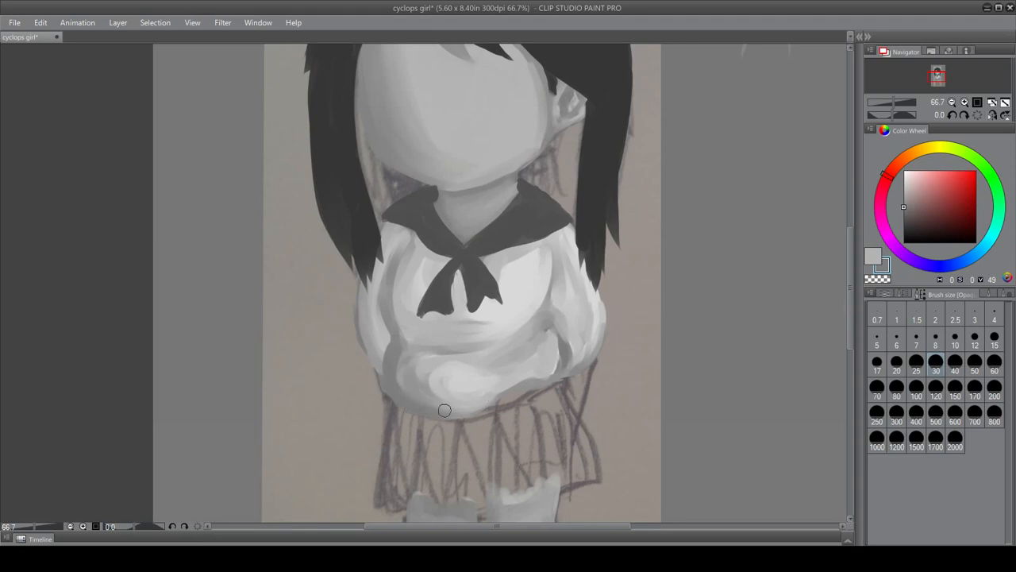
- Define the grey folds around the ear-side elbow and the adjoining hem with brush sizes 15 and 20
{"action": "left_click", "coordinate": [954, 347]}
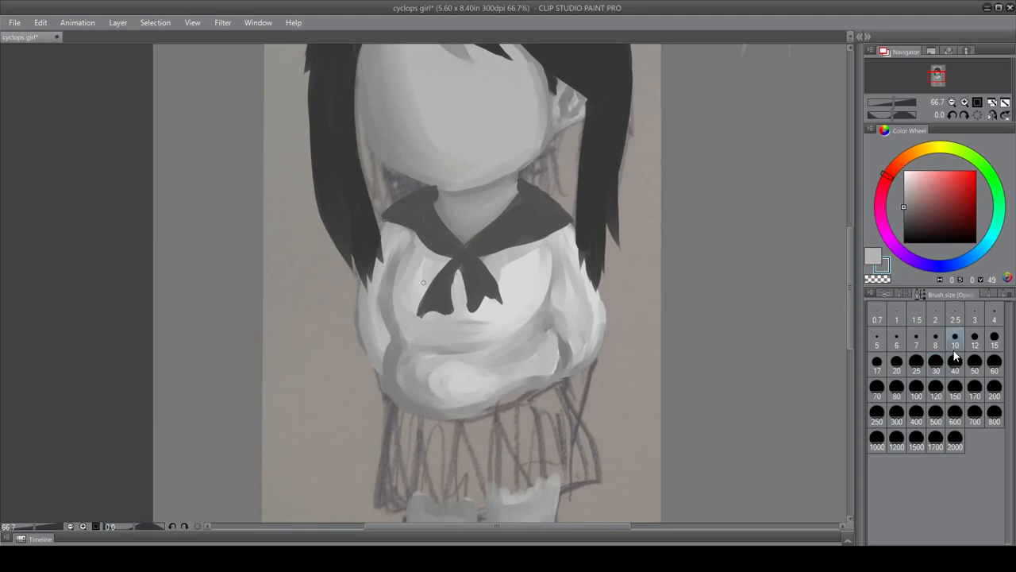
{"action": "left_click", "coordinate": [994, 338]}
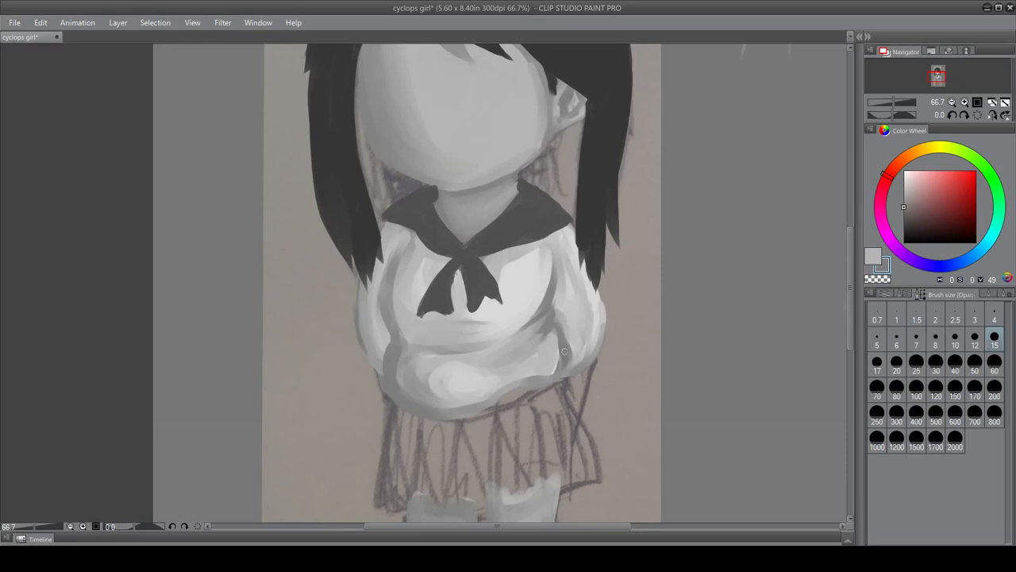
{"action": "left_click", "coordinate": [897, 363]}
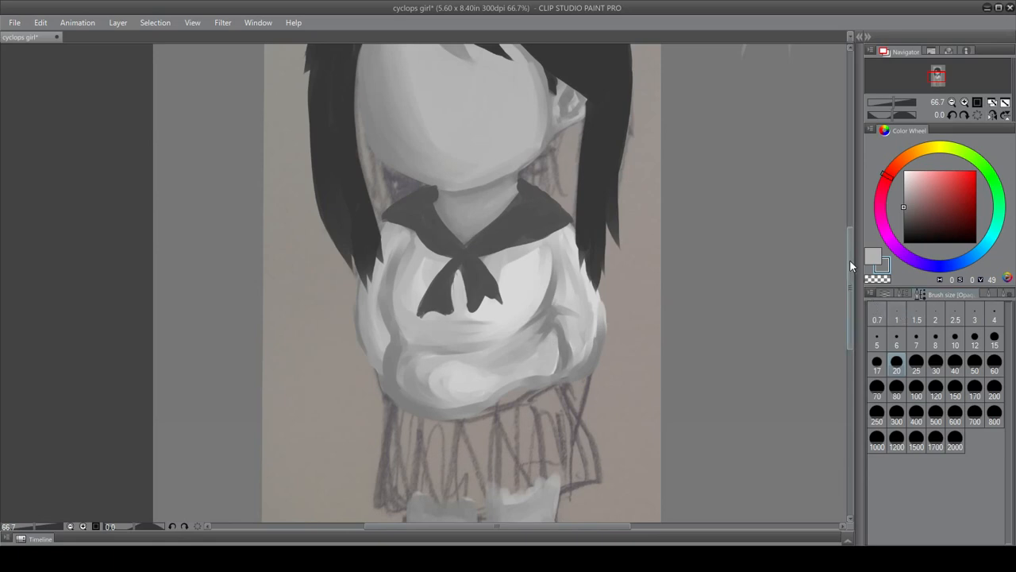
- Paint grey folds under the tie and across the shirt's waist at size 20, adding broader strokes at size 30
{"action": "mouse_move", "coordinate": [849, 260]}
{"action": "left_mouse_down"}
{"action": "mouse_move", "coordinate": [861, 228]}
{"action": "mouse_move", "coordinate": [858, 250]}
{"action": "mouse_move", "coordinate": [848, 243]}
{"action": "left_mouse_up"}
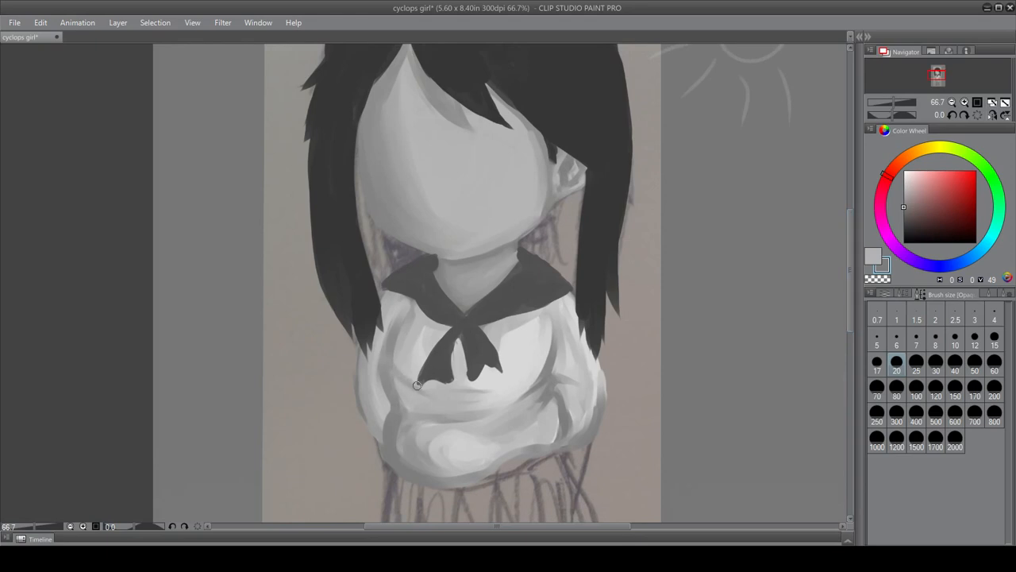
{"action": "mouse_move", "coordinate": [417, 385]}
{"action": "left_mouse_down"}
{"action": "mouse_move", "coordinate": [509, 391]}
{"action": "mouse_move", "coordinate": [498, 390]}
{"action": "left_mouse_up"}
{"action": "left_click_drag", "start_coordinate": [390, 418], "coordinate": [432, 410]}
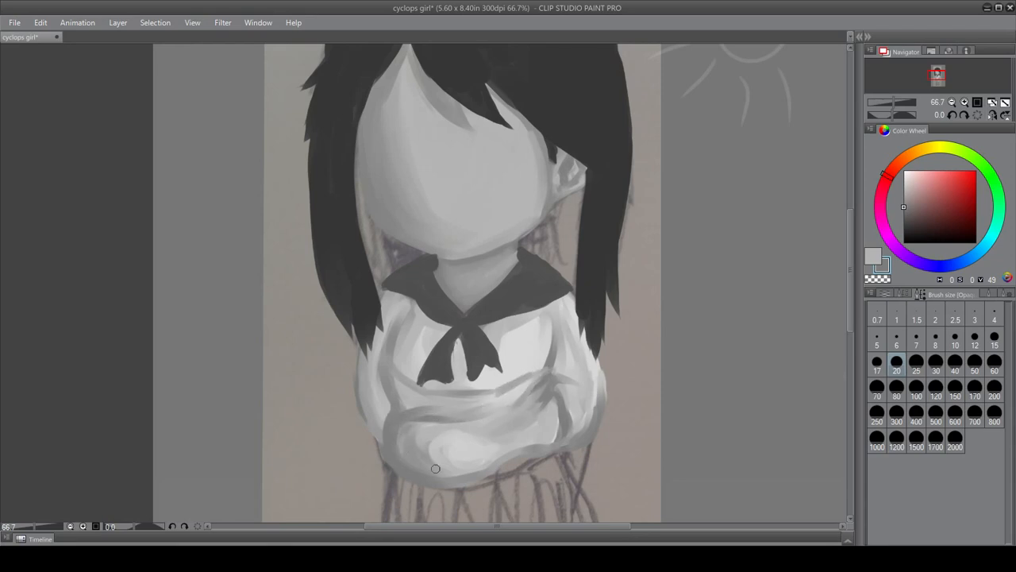
{"action": "left_click", "coordinate": [935, 366]}
{"action": "mouse_move", "coordinate": [400, 374]}
{"action": "left_mouse_down"}
{"action": "mouse_move", "coordinate": [417, 409]}
{"action": "mouse_move", "coordinate": [462, 408]}
{"action": "mouse_move", "coordinate": [514, 393]}
{"action": "left_mouse_up"}
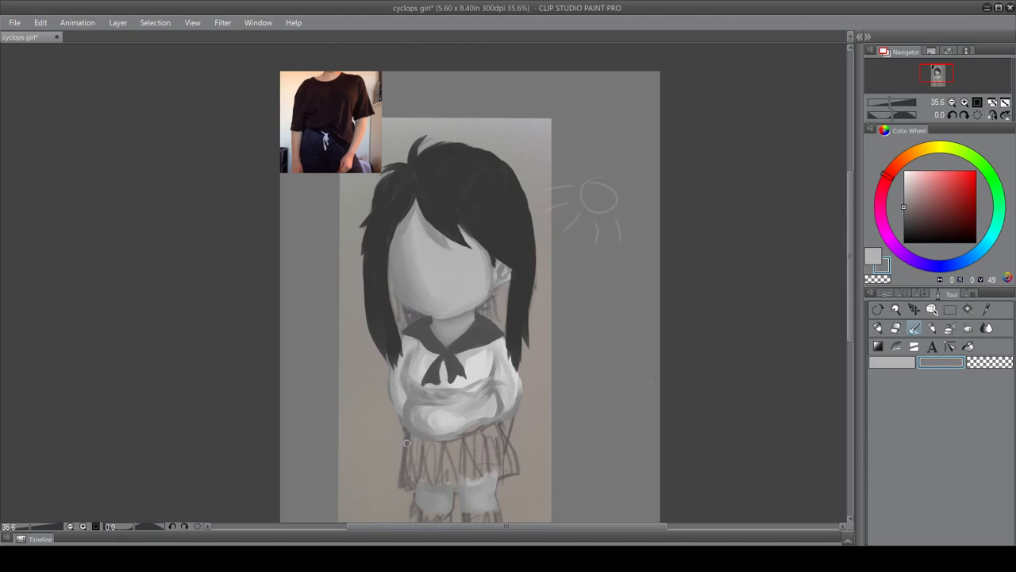
{"action": "left_click", "coordinate": [895, 328]}
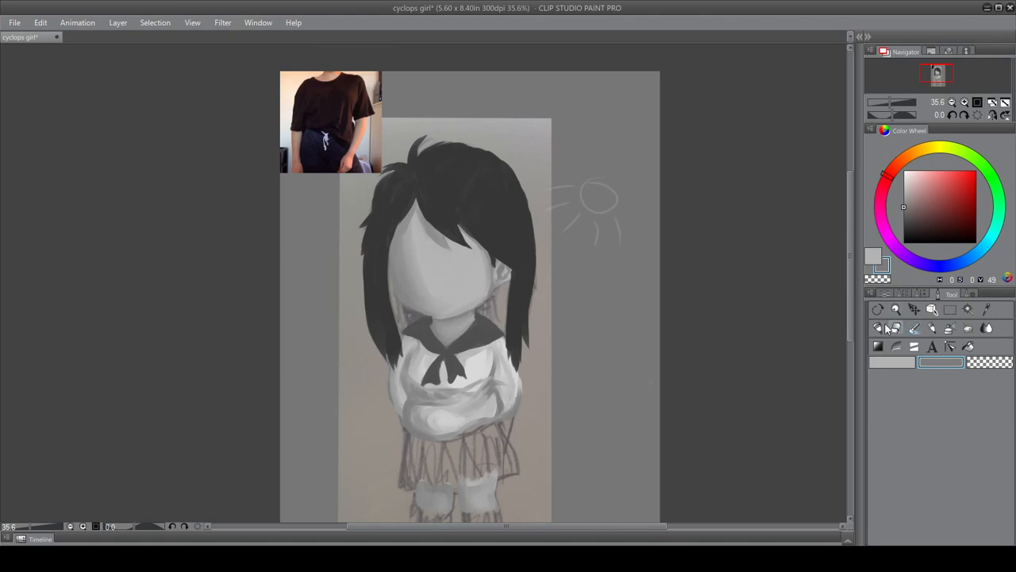
{"action": "left_click", "coordinate": [918, 294]}
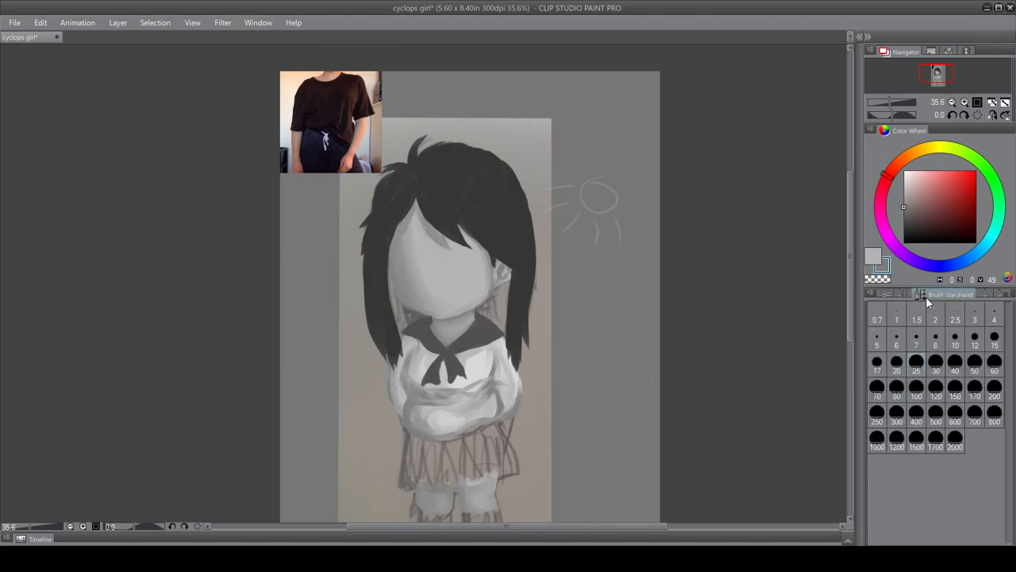
{"action": "left_click", "coordinate": [952, 294]}
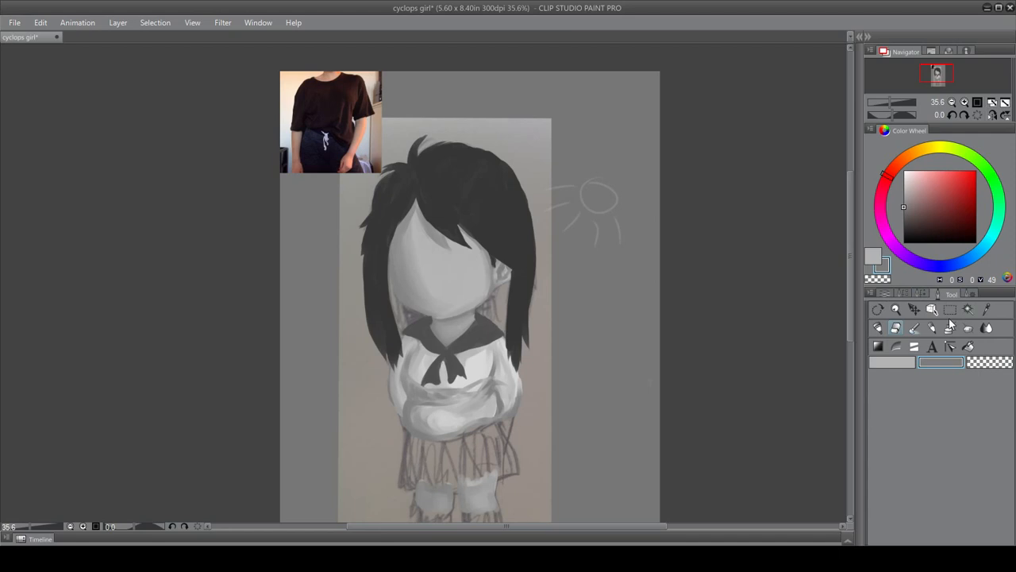
- Move the shirt reference photo beside the girl's ear-side sleeve and flip it horizontally
{"action": "left_click", "coordinate": [914, 310]}
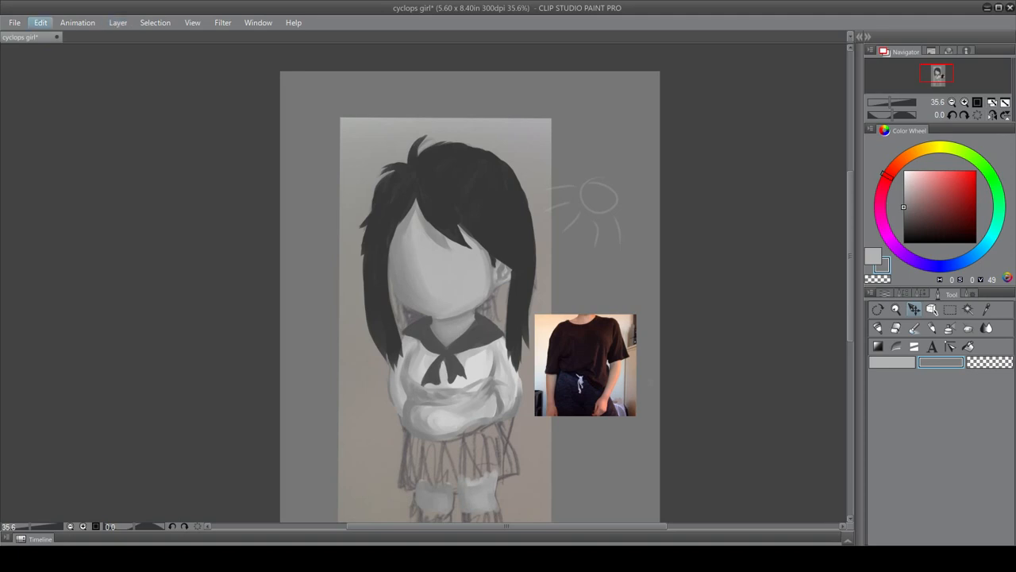
{"action": "left_click", "coordinate": [268, 322]}
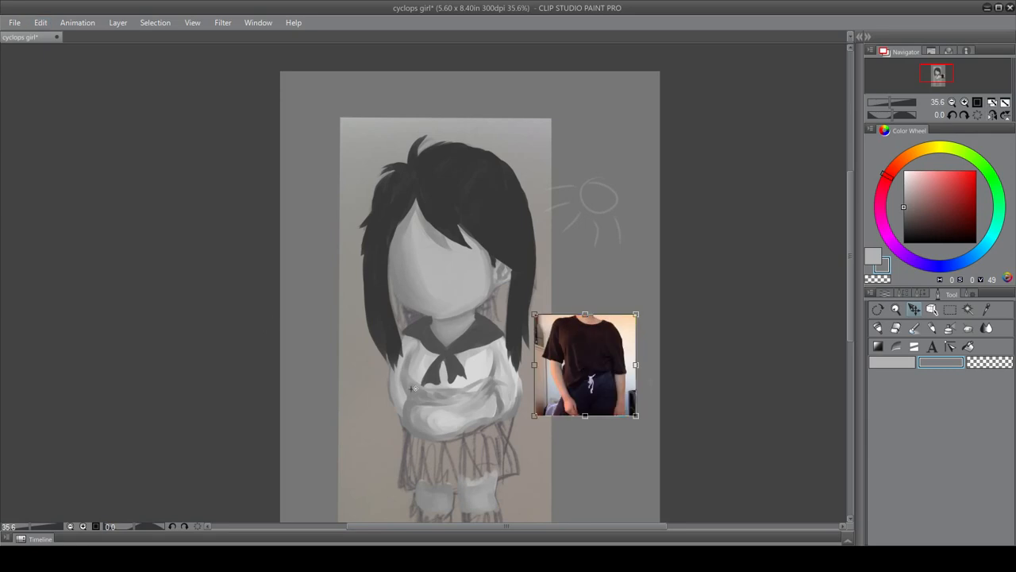
{"action": "mouse_move", "coordinate": [604, 357]}
{"action": "left_mouse_down"}
{"action": "mouse_move", "coordinate": [566, 341]}
{"action": "mouse_move", "coordinate": [595, 329]}
{"action": "mouse_move", "coordinate": [614, 370]}
{"action": "left_mouse_up"}
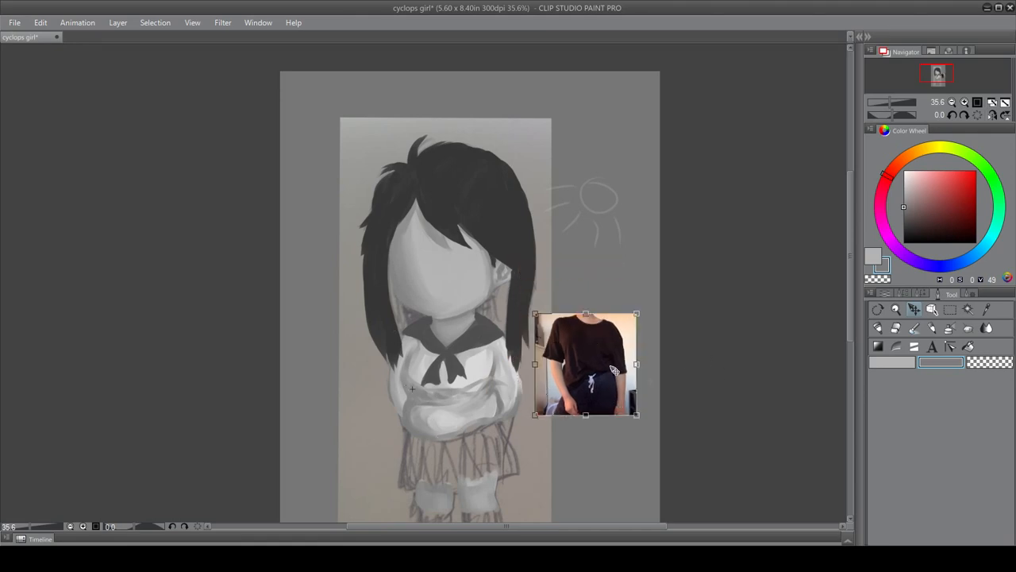
{"action": "key", "text": "Return"}
{"action": "left_click", "coordinate": [914, 328]}
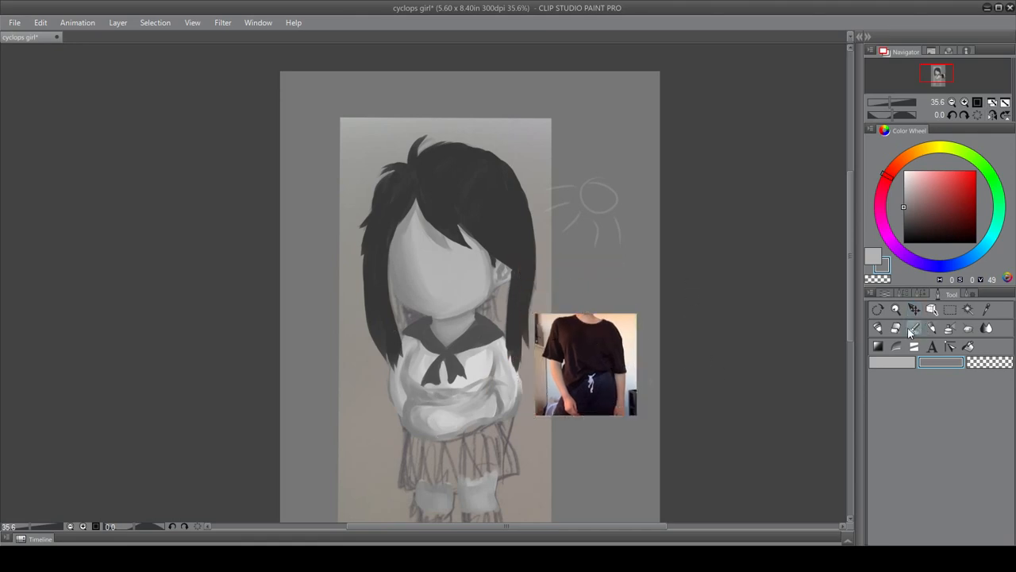
- Erase the ear-side half of the shirt's lower hem and a strip beside the hair-side elbow on the shirt layer, using the Hard eraser
{"action": "scroll", "coordinate": [529, 355], "scroll_direction": "down", "scroll_amount": 3}
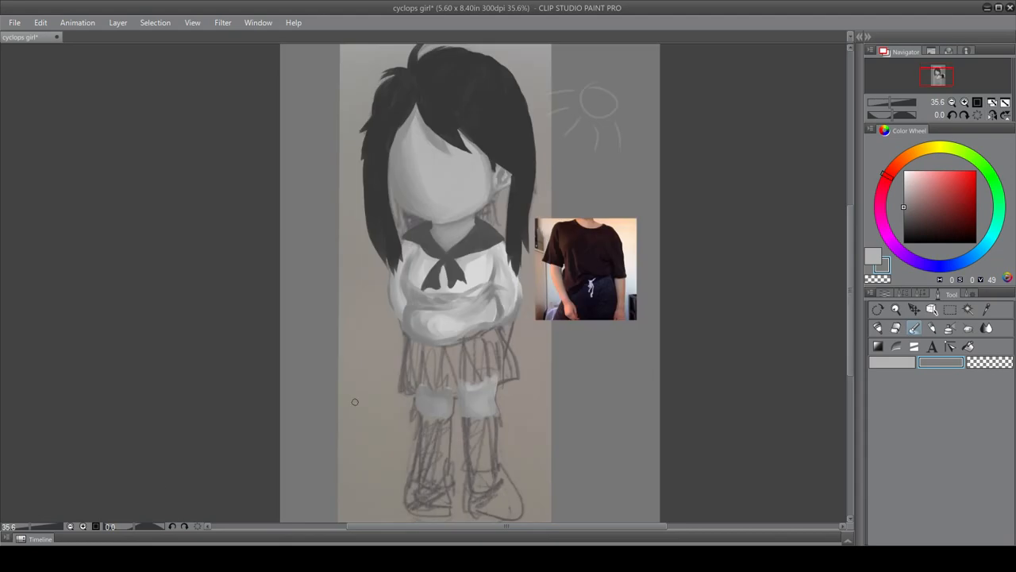
{"action": "left_click", "coordinate": [83, 526]}
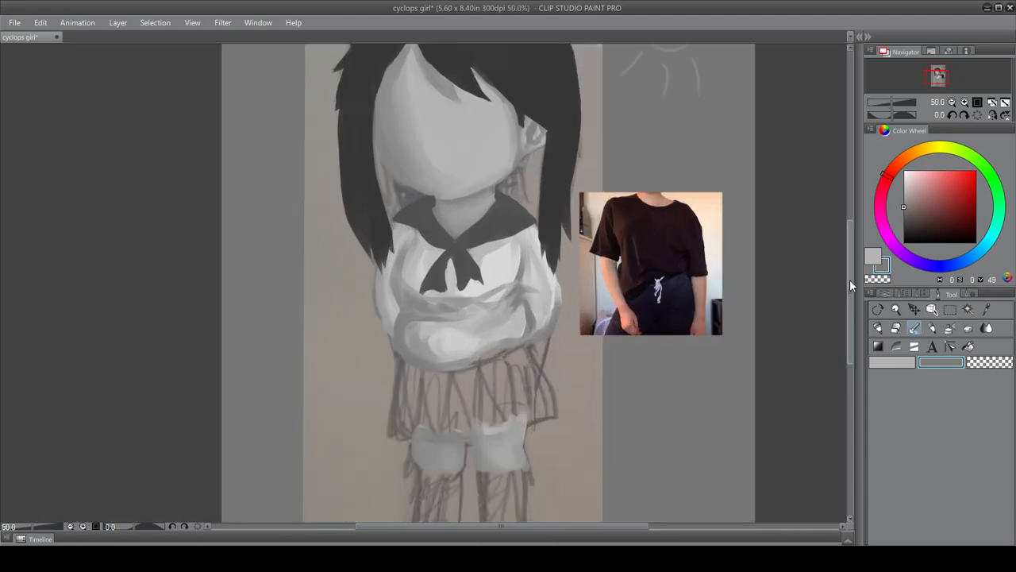
{"action": "left_click", "coordinate": [84, 526]}
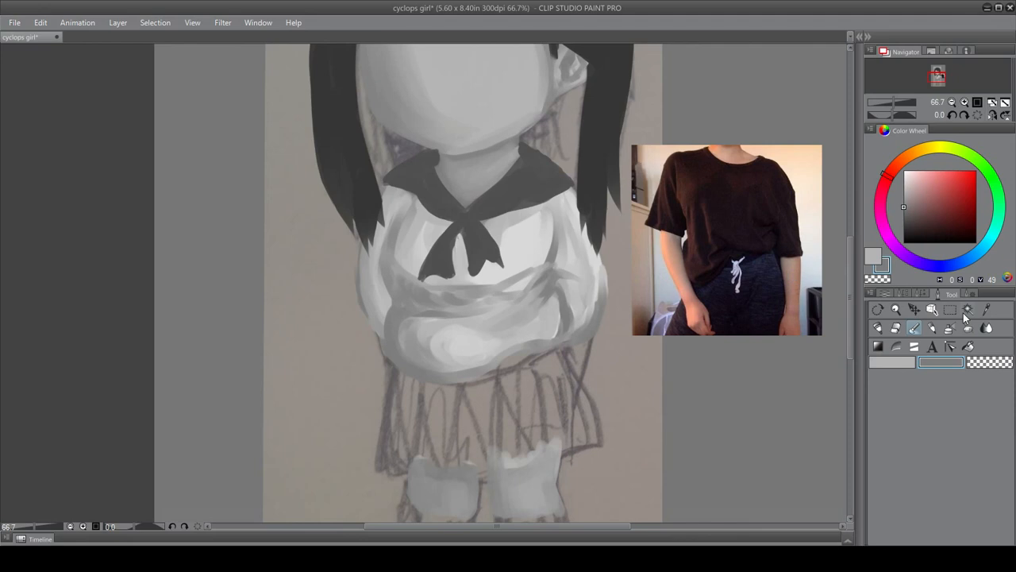
{"action": "left_click", "coordinate": [903, 294]}
{"action": "left_click", "coordinate": [921, 295]}
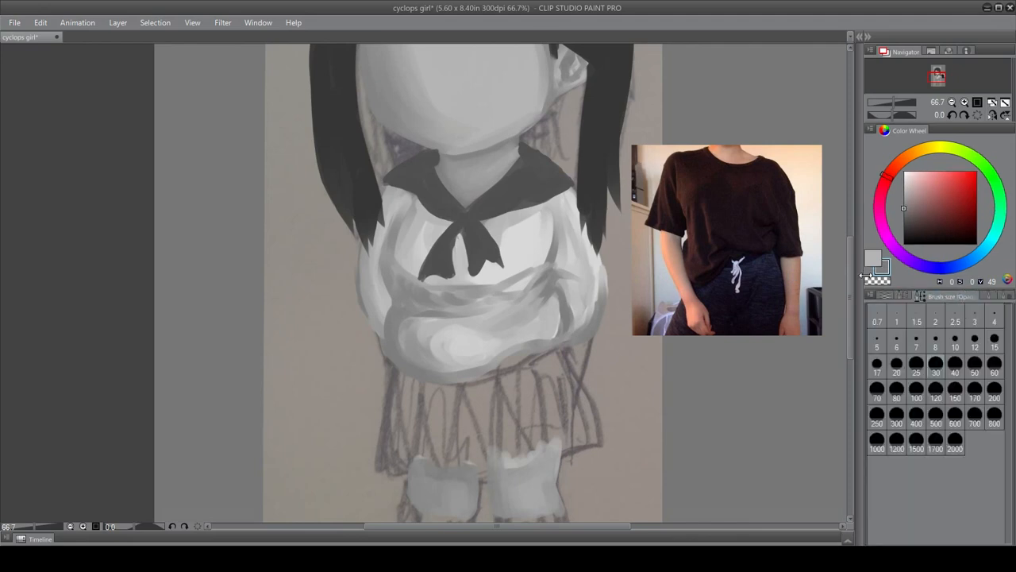
{"action": "scroll", "coordinate": [851, 263], "scroll_direction": "up", "scroll_amount": 3}
{"action": "mouse_move", "coordinate": [852, 259]}
{"action": "left_mouse_down"}
{"action": "mouse_move", "coordinate": [852, 237]}
{"action": "mouse_move", "coordinate": [852, 266]}
{"action": "left_mouse_up"}
{"action": "left_click", "coordinate": [988, 295]}
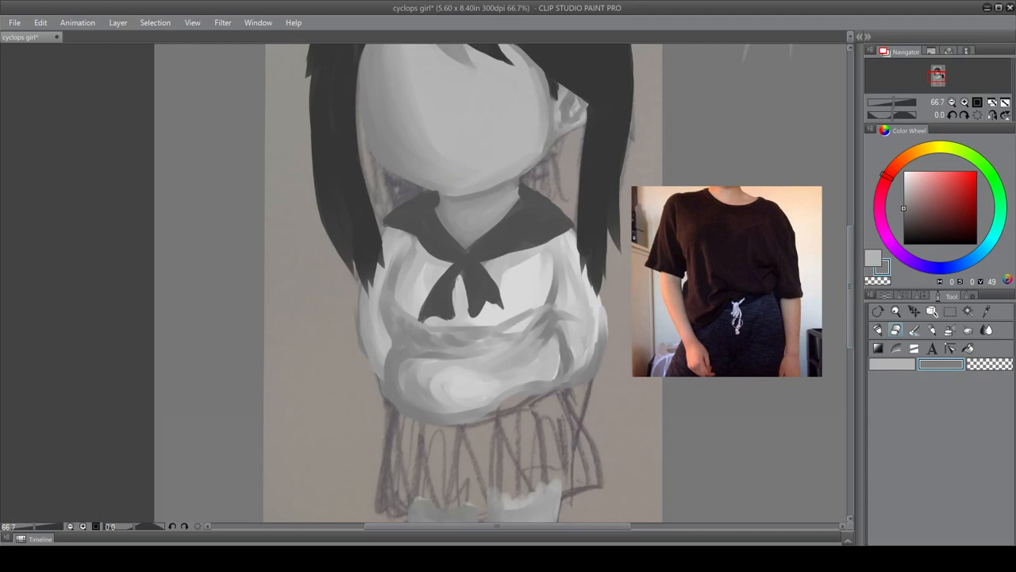
{"action": "left_click", "coordinate": [902, 296]}
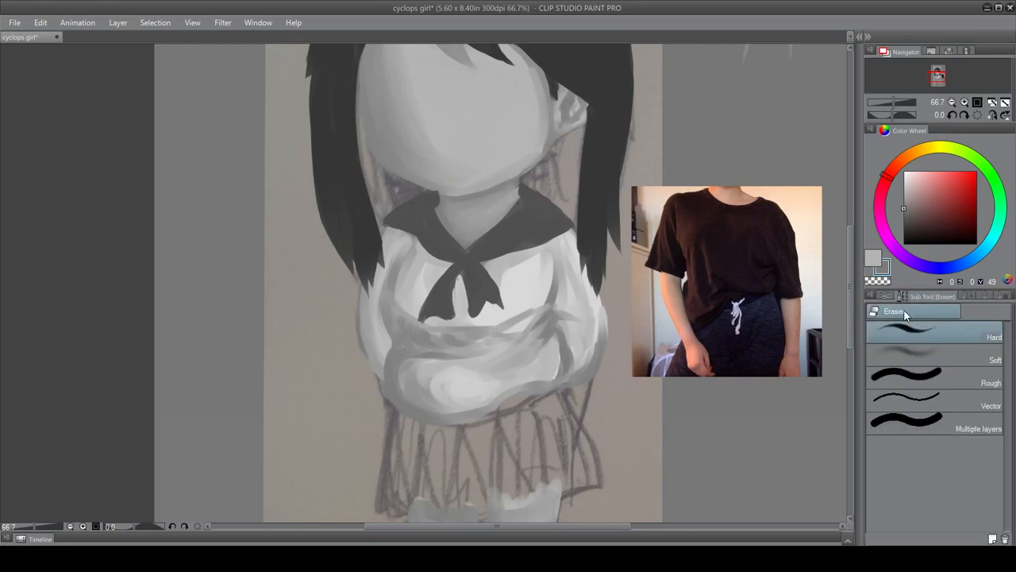
{"action": "left_click", "coordinate": [884, 296]}
{"action": "left_click", "coordinate": [902, 296]}
{"action": "left_click", "coordinate": [971, 294]}
{"action": "left_click", "coordinate": [988, 296]}
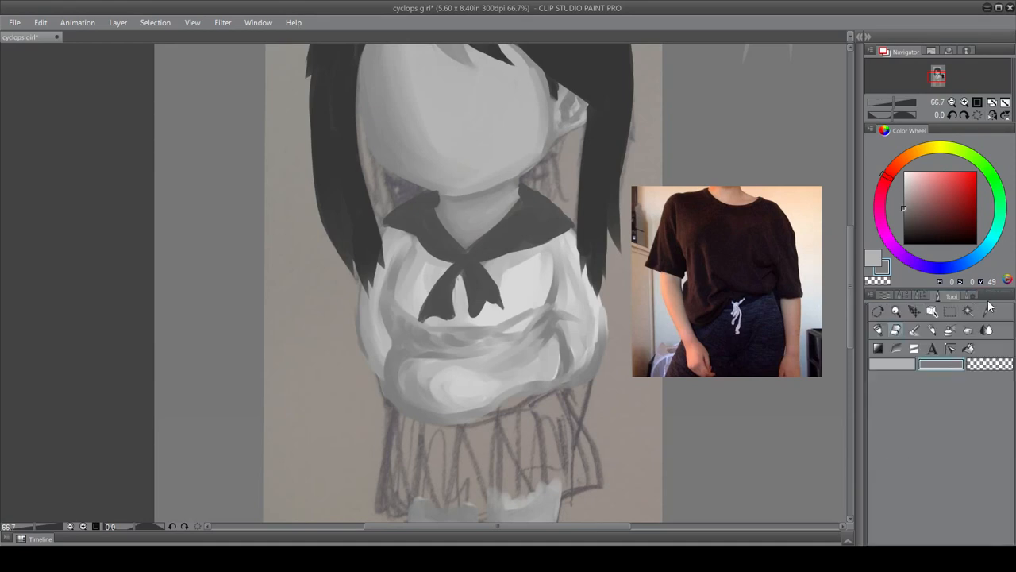
{"action": "left_click", "coordinate": [888, 296]}
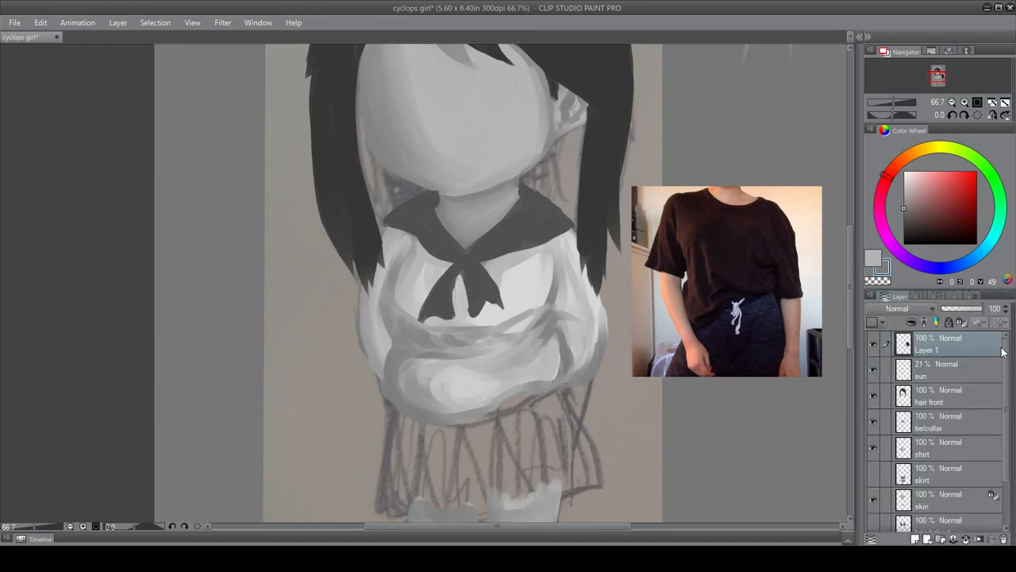
{"action": "scroll", "coordinate": [1002, 352], "scroll_direction": "down", "scroll_amount": 2}
{"action": "left_click", "coordinate": [949, 409]}
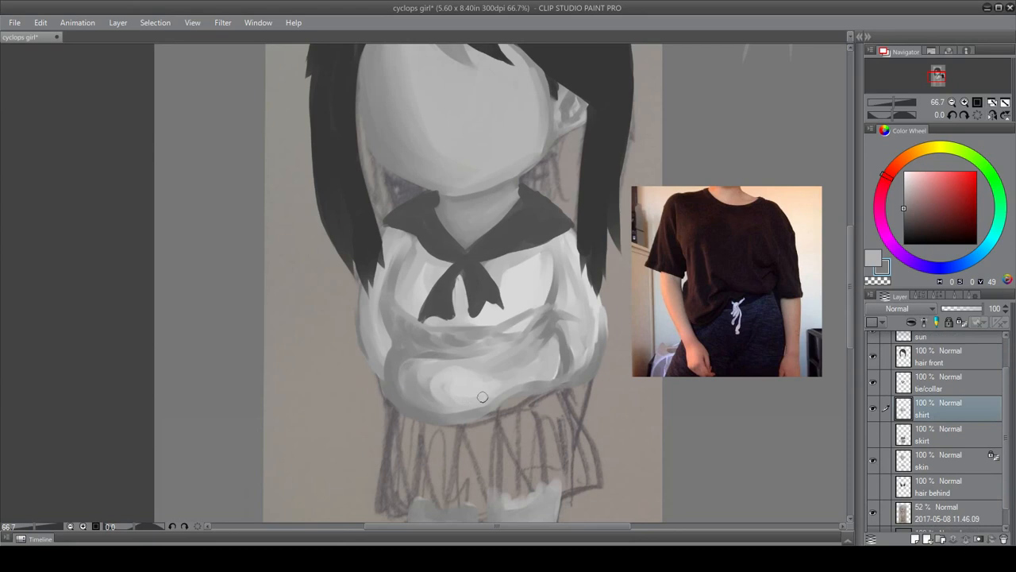
{"action": "left_click_drag", "start_coordinate": [559, 374], "coordinate": [511, 393]}
{"action": "mouse_move", "coordinate": [548, 371]}
{"action": "left_mouse_down"}
{"action": "mouse_move", "coordinate": [384, 466]}
{"action": "mouse_move", "coordinate": [501, 403]}
{"action": "mouse_move", "coordinate": [445, 414]}
{"action": "left_mouse_up"}
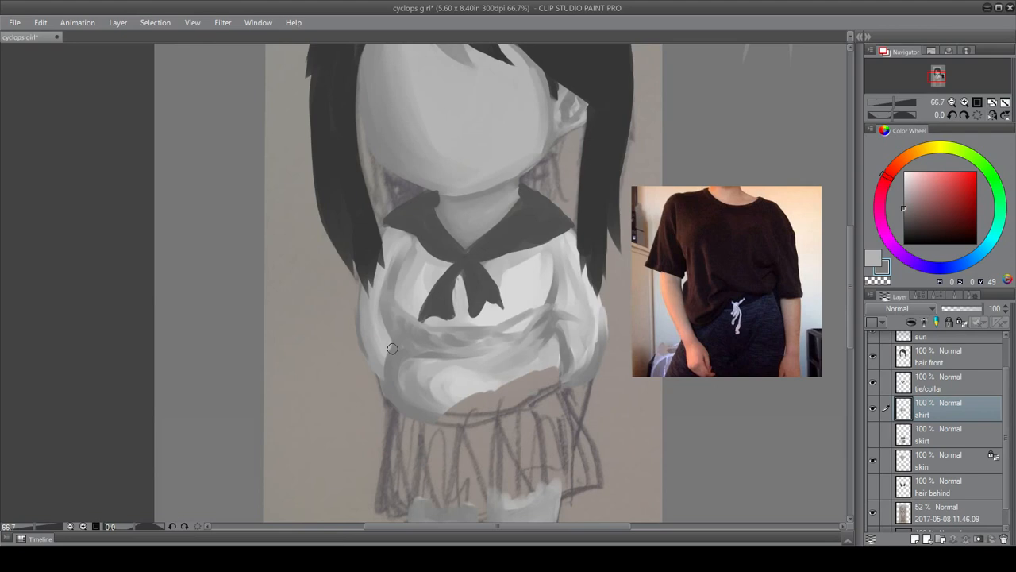
{"action": "left_click_drag", "start_coordinate": [388, 347], "coordinate": [390, 397]}
- Repaint the shirt's hem in grey as a diagonal fold, dipping lower on the hair side, and fill around the hair-side elbow
{"action": "left_click", "coordinate": [939, 295]}
{"action": "left_click", "coordinate": [991, 296]}
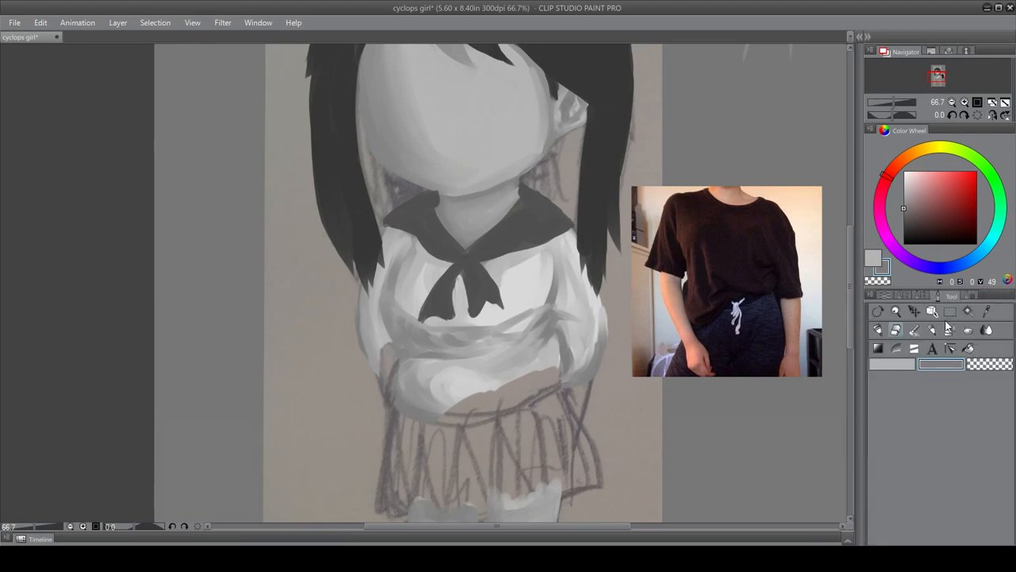
{"action": "left_click", "coordinate": [912, 330]}
{"action": "left_click_drag", "start_coordinate": [367, 346], "coordinate": [383, 366]}
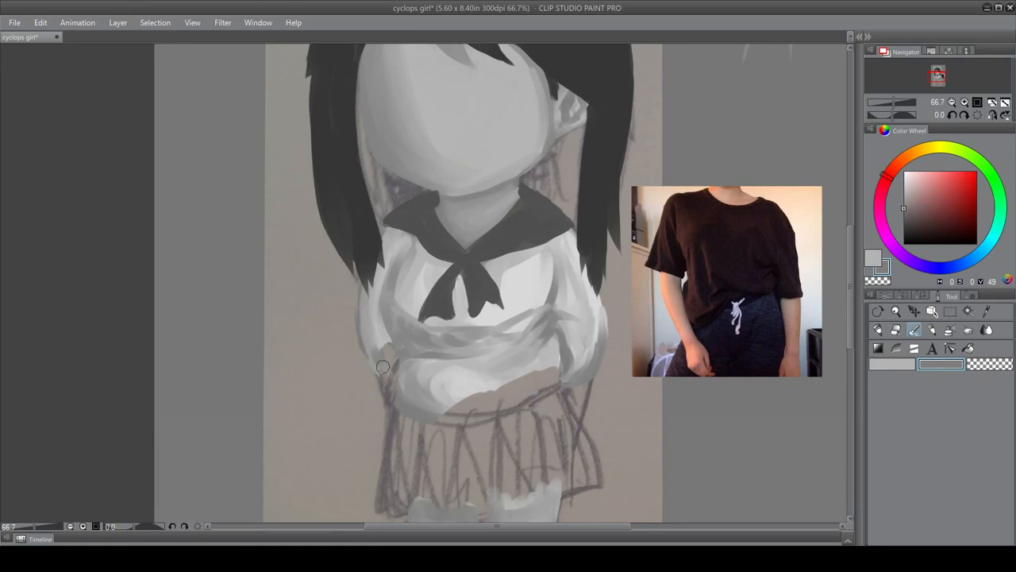
{"action": "mouse_move", "coordinate": [382, 366]}
{"action": "left_mouse_down"}
{"action": "mouse_move", "coordinate": [392, 428]}
{"action": "mouse_move", "coordinate": [442, 411]}
{"action": "mouse_move", "coordinate": [425, 426]}
{"action": "mouse_move", "coordinate": [506, 386]}
{"action": "mouse_move", "coordinate": [460, 397]}
{"action": "mouse_move", "coordinate": [501, 385]}
{"action": "mouse_move", "coordinate": [474, 388]}
{"action": "left_mouse_up"}
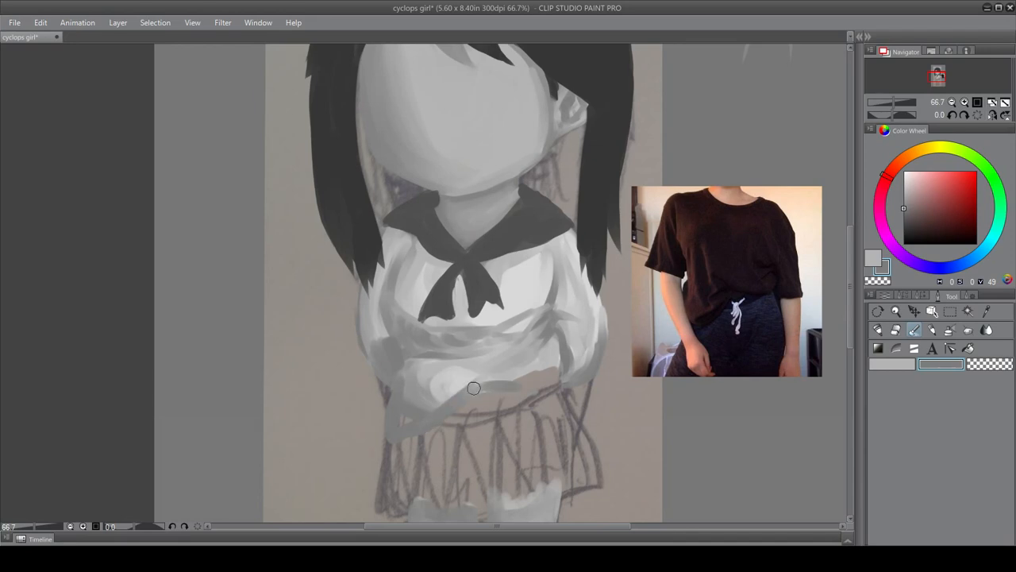
{"action": "left_click_drag", "start_coordinate": [474, 388], "coordinate": [558, 371]}
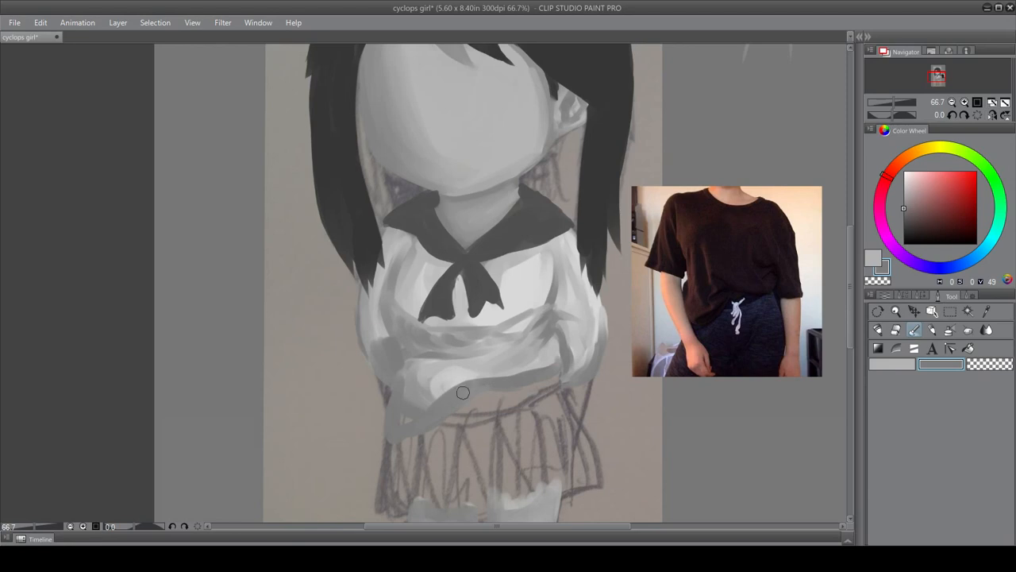
{"action": "left_click", "coordinate": [920, 296]}
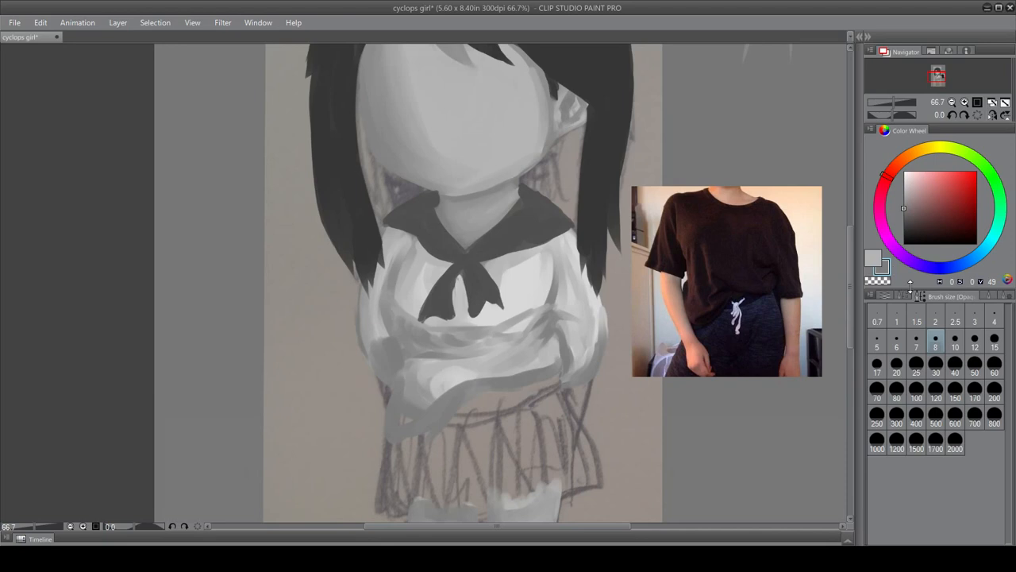
{"action": "left_click", "coordinate": [886, 297]}
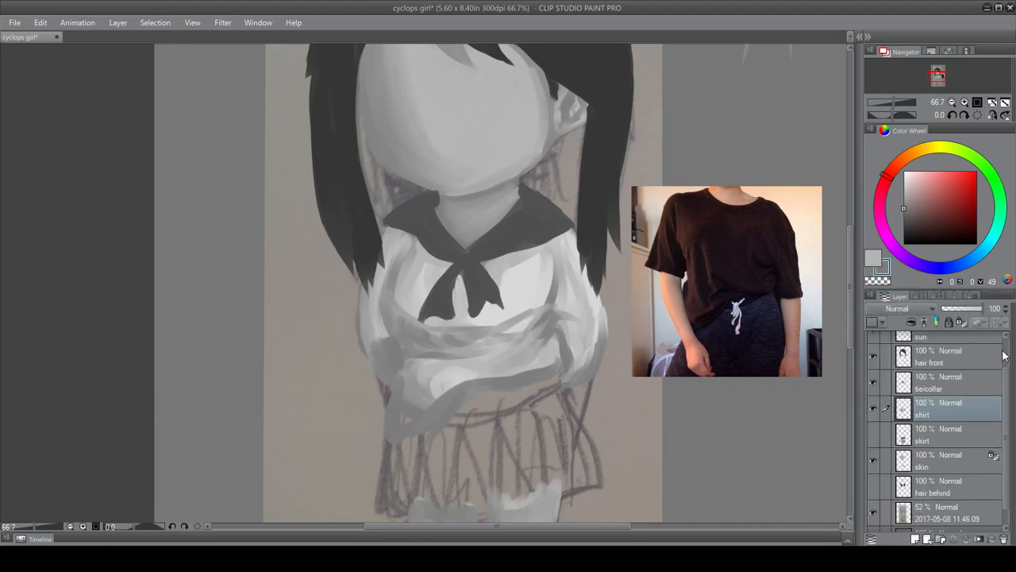
- Move Layer 1 with the reference photo below the skin layer and make the shirt layer active
{"action": "scroll", "coordinate": [1002, 357], "scroll_direction": "up", "scroll_amount": 2}
{"action": "left_click_drag", "start_coordinate": [945, 343], "coordinate": [961, 511]}
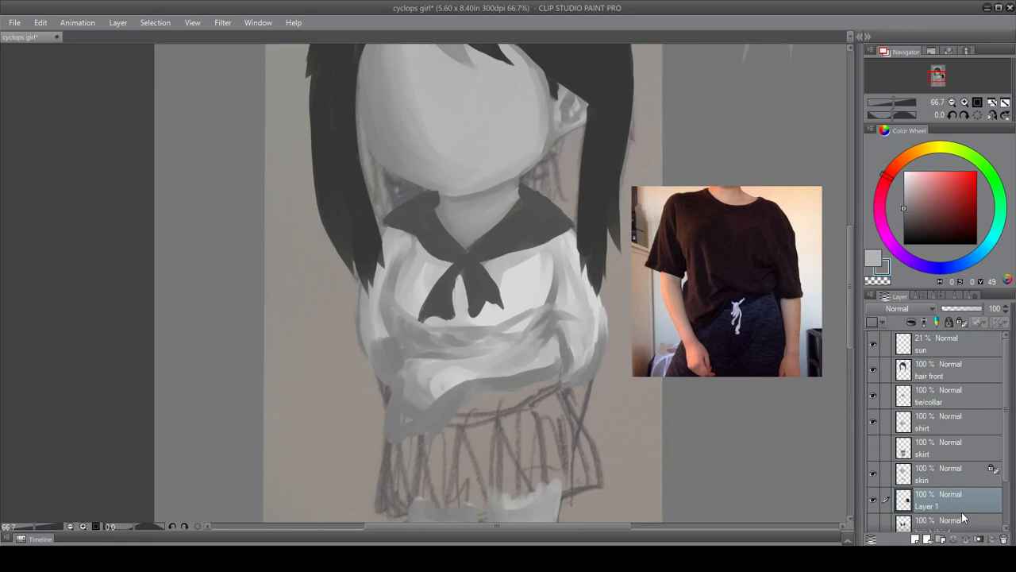
{"action": "left_click", "coordinate": [939, 449]}
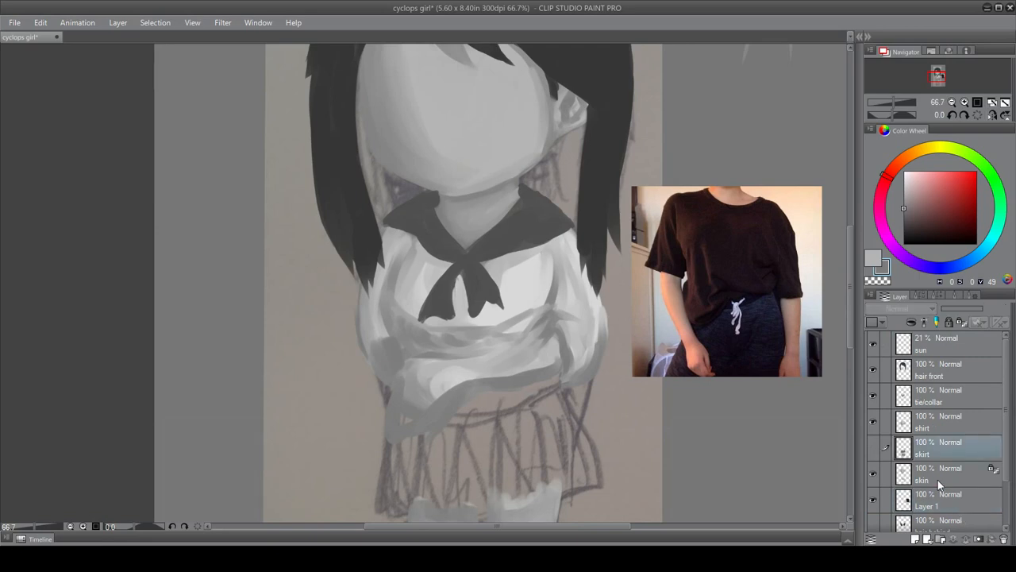
{"action": "left_click", "coordinate": [939, 429]}
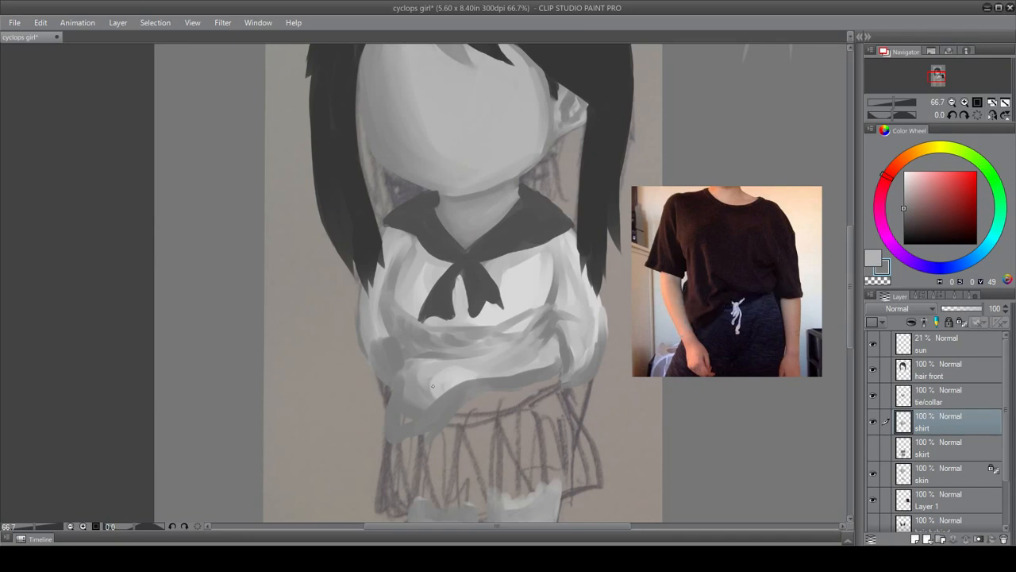
- Paint grey fold strokes along the shirt's crossed arms and the right side of the chest with brush size 12
{"action": "left_click", "coordinate": [954, 296]}
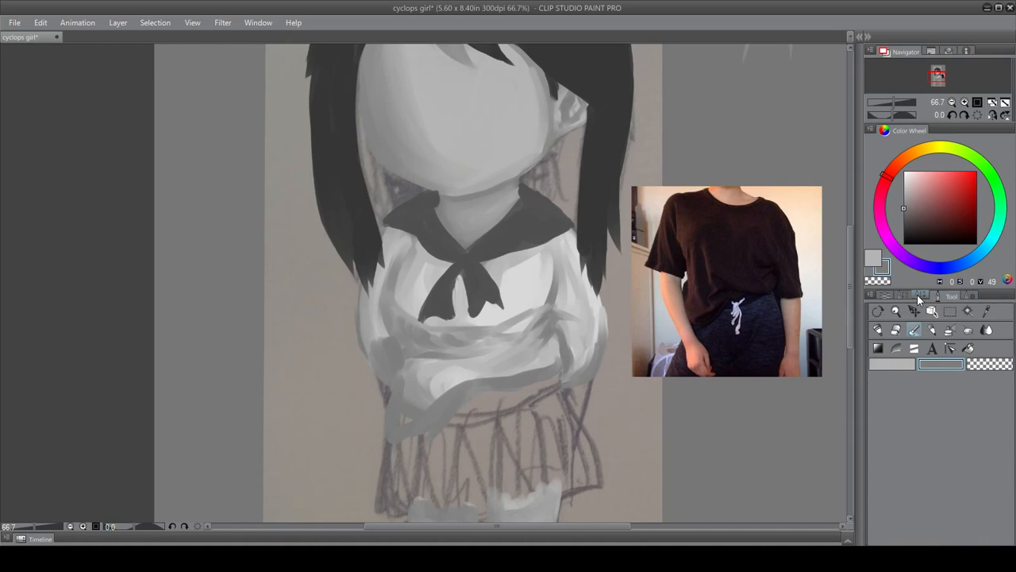
{"action": "left_click", "coordinate": [920, 296]}
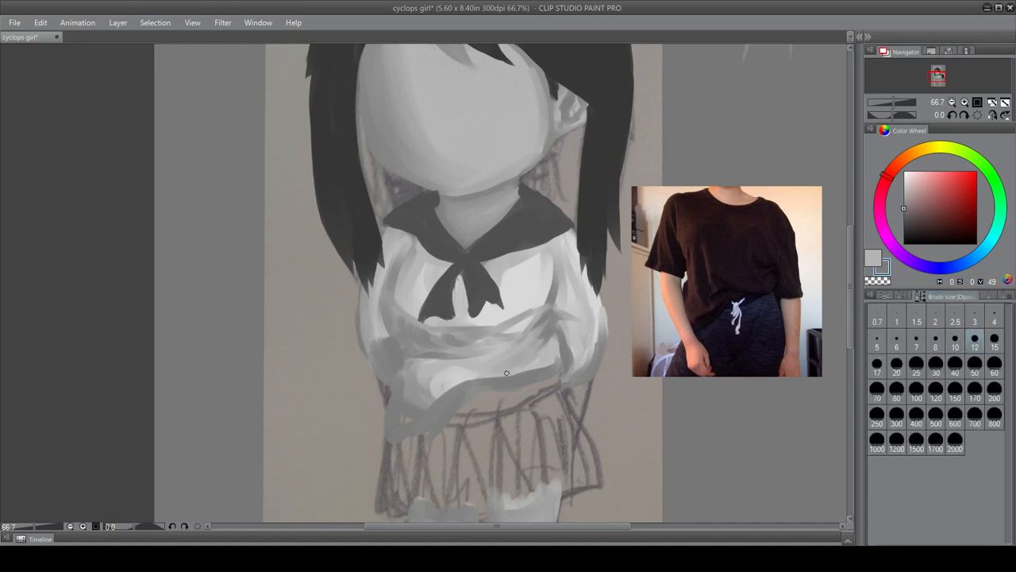
{"action": "left_click_drag", "start_coordinate": [512, 376], "coordinate": [449, 362]}
{"action": "left_click_drag", "start_coordinate": [544, 363], "coordinate": [519, 352]}
{"action": "left_click_drag", "start_coordinate": [510, 333], "coordinate": [545, 350]}
{"action": "mouse_move", "coordinate": [557, 289]}
{"action": "left_mouse_down"}
{"action": "mouse_move", "coordinate": [548, 312]}
{"action": "mouse_move", "coordinate": [532, 310]}
{"action": "left_mouse_up"}
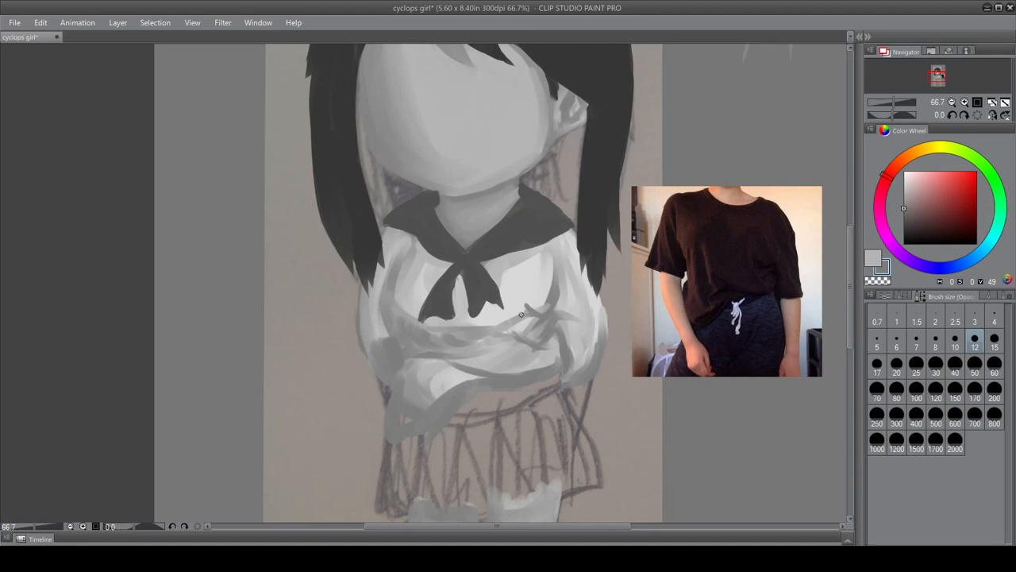
{"action": "left_click_drag", "start_coordinate": [505, 319], "coordinate": [537, 308]}
{"action": "left_click_drag", "start_coordinate": [555, 267], "coordinate": [550, 281]}
- Paint grey folds and shadow on the drooping sleeve cuff and forearm at the left with brush size 15
{"action": "scroll", "coordinate": [849, 335], "scroll_direction": "down", "scroll_amount": 1}
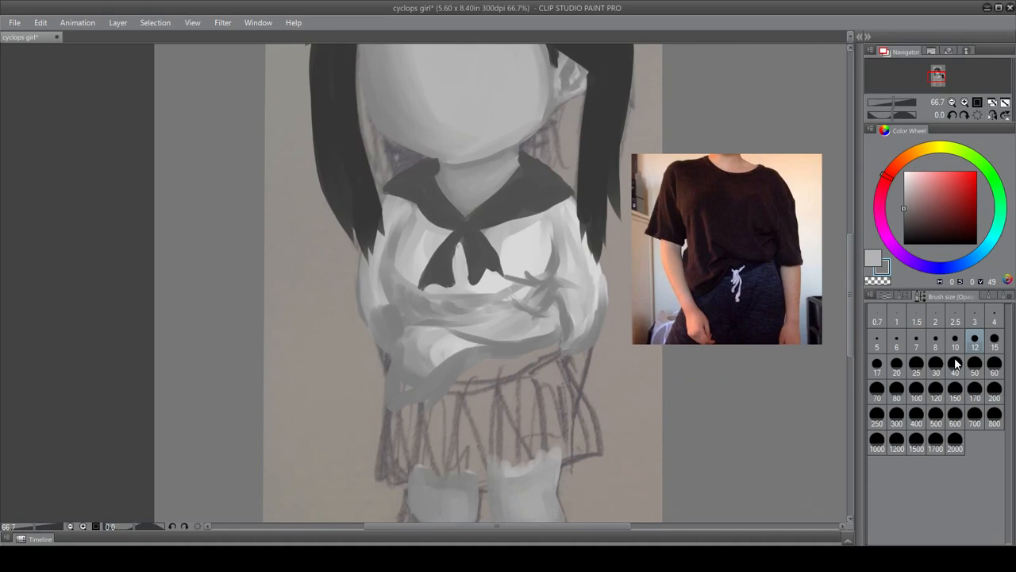
{"action": "left_click", "coordinate": [994, 340]}
{"action": "mouse_move", "coordinate": [447, 377]}
{"action": "left_mouse_down"}
{"action": "mouse_move", "coordinate": [414, 398]}
{"action": "mouse_move", "coordinate": [437, 392]}
{"action": "left_mouse_up"}
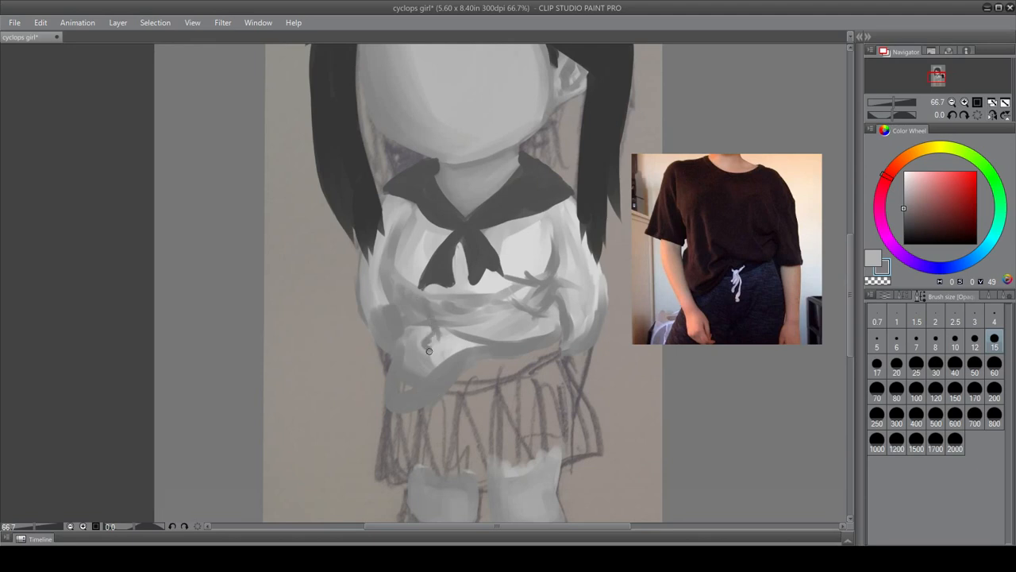
{"action": "mouse_move", "coordinate": [428, 351]}
{"action": "left_mouse_down"}
{"action": "mouse_move", "coordinate": [434, 365]}
{"action": "mouse_move", "coordinate": [403, 388]}
{"action": "mouse_move", "coordinate": [428, 373]}
{"action": "left_mouse_up"}
{"action": "mouse_move", "coordinate": [441, 325]}
{"action": "left_mouse_down"}
{"action": "mouse_move", "coordinate": [477, 329]}
{"action": "mouse_move", "coordinate": [438, 349]}
{"action": "mouse_move", "coordinate": [458, 345]}
{"action": "left_mouse_up"}
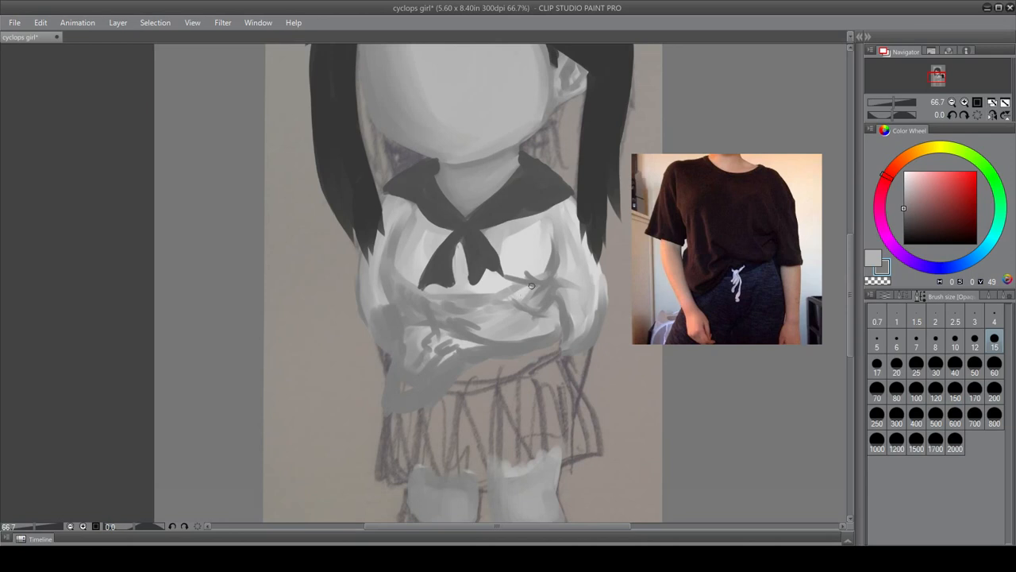
- Undo the last two strokes and paint a curved grey fold across the right sleeve's elbow
{"action": "key", "text": "ctrl+z"}
{"action": "key", "text": "ctrl+z"}
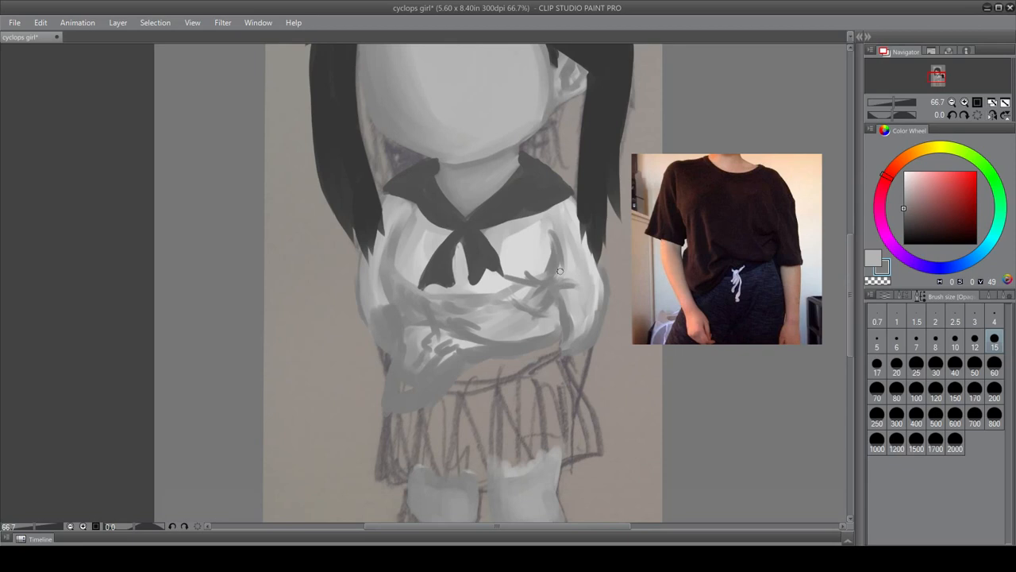
{"action": "left_click_drag", "start_coordinate": [560, 274], "coordinate": [599, 295]}
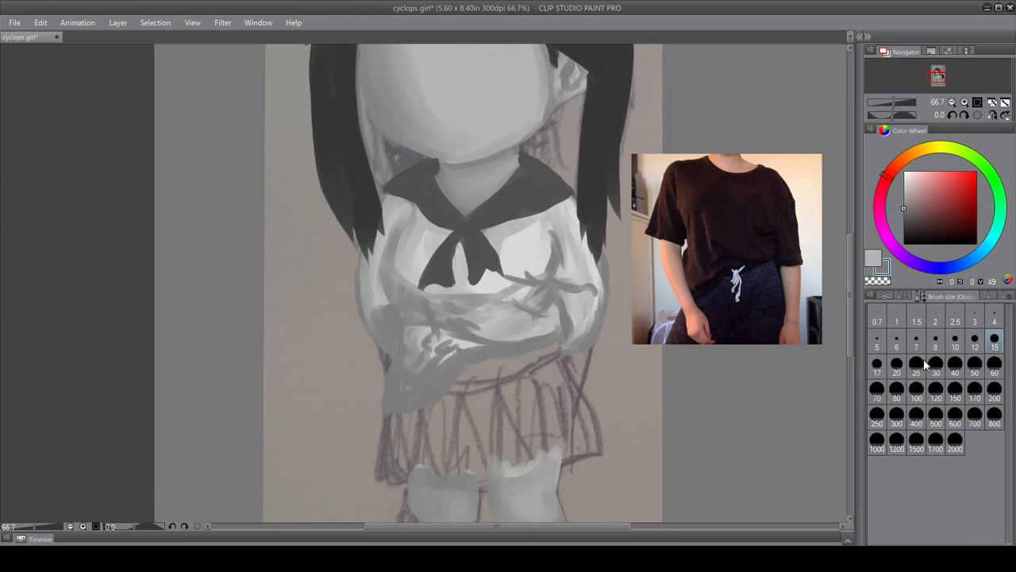
- Blend the folds on the chest, crossed forearms and drooping cuff with lighter grey of value 71, using brush size 30
{"action": "left_click", "coordinate": [955, 366]}
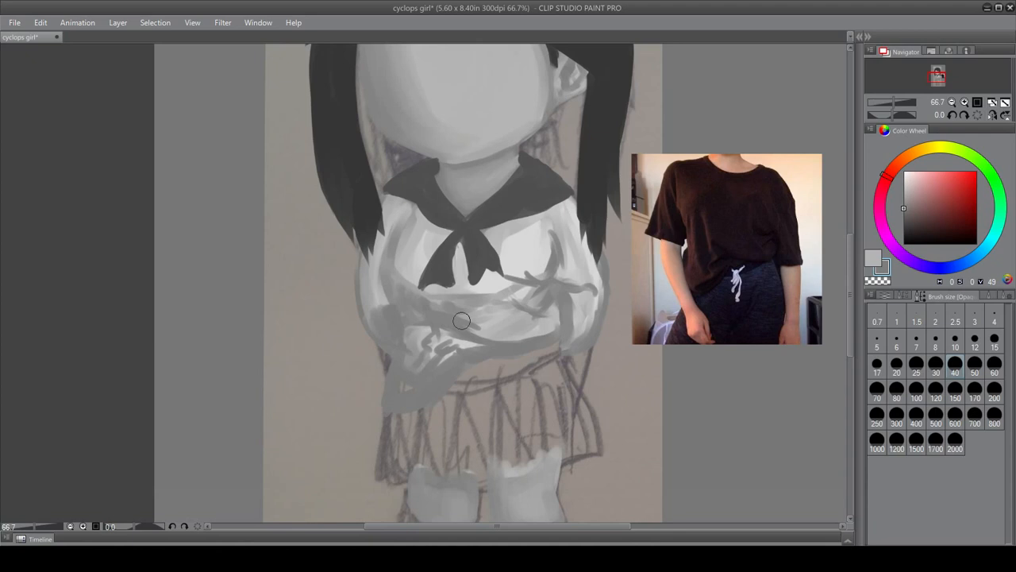
{"action": "left_click", "coordinate": [873, 260]}
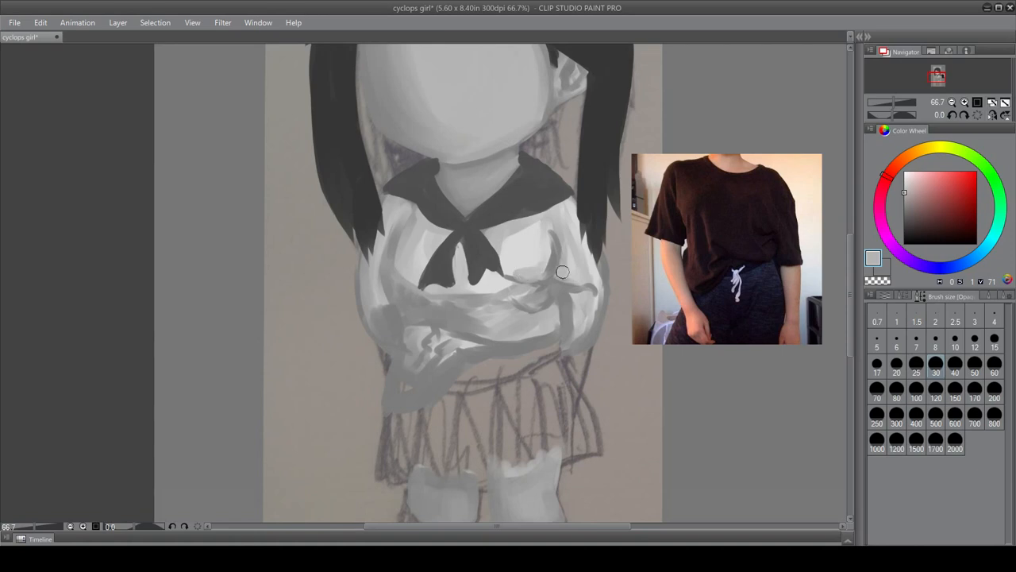
{"action": "left_click_drag", "start_coordinate": [562, 272], "coordinate": [563, 243]}
{"action": "mouse_move", "coordinate": [439, 345]}
{"action": "left_mouse_down"}
{"action": "mouse_move", "coordinate": [406, 390]}
{"action": "mouse_move", "coordinate": [417, 389]}
{"action": "mouse_move", "coordinate": [412, 398]}
{"action": "mouse_move", "coordinate": [398, 400]}
{"action": "mouse_move", "coordinate": [393, 387]}
{"action": "mouse_move", "coordinate": [431, 362]}
{"action": "mouse_move", "coordinate": [407, 397]}
{"action": "left_mouse_up"}
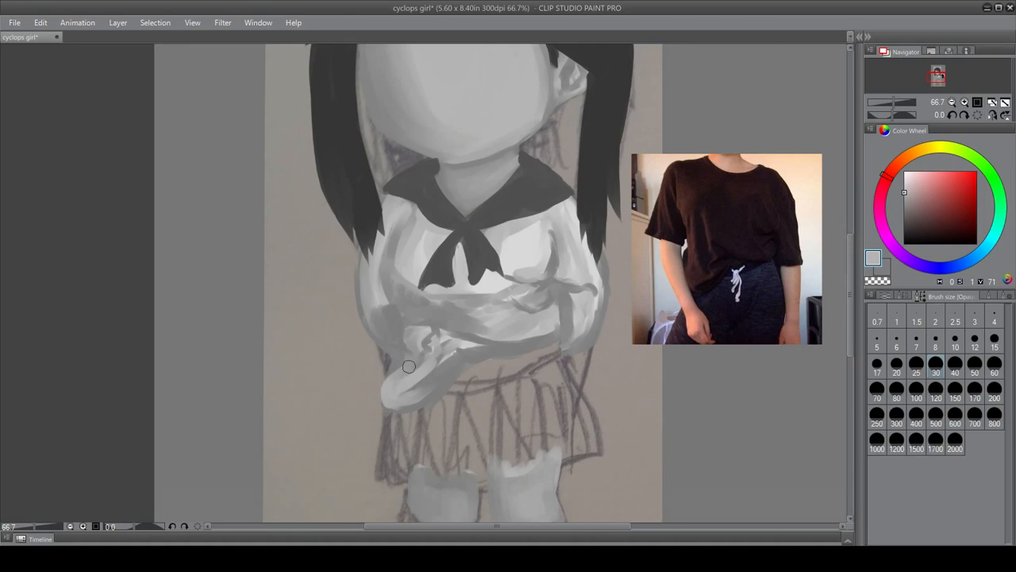
{"action": "mouse_move", "coordinate": [402, 368]}
{"action": "left_mouse_down"}
{"action": "mouse_move", "coordinate": [401, 342]}
{"action": "mouse_move", "coordinate": [424, 315]}
{"action": "left_mouse_up"}
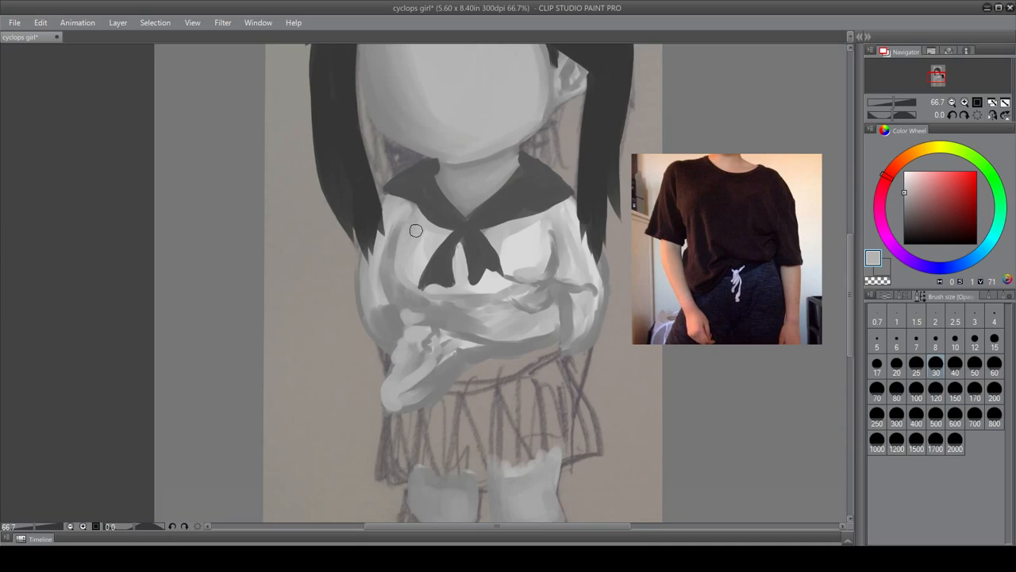
{"action": "left_click_drag", "start_coordinate": [433, 348], "coordinate": [551, 329]}
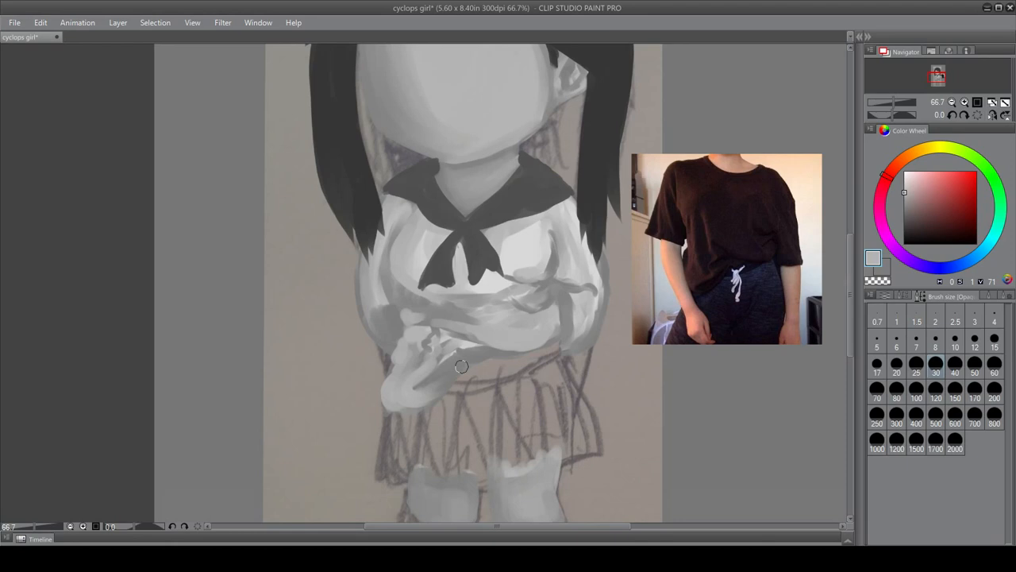
{"action": "mouse_move", "coordinate": [461, 366]}
{"action": "left_mouse_down"}
{"action": "mouse_move", "coordinate": [426, 340]}
{"action": "mouse_move", "coordinate": [447, 332]}
{"action": "left_mouse_up"}
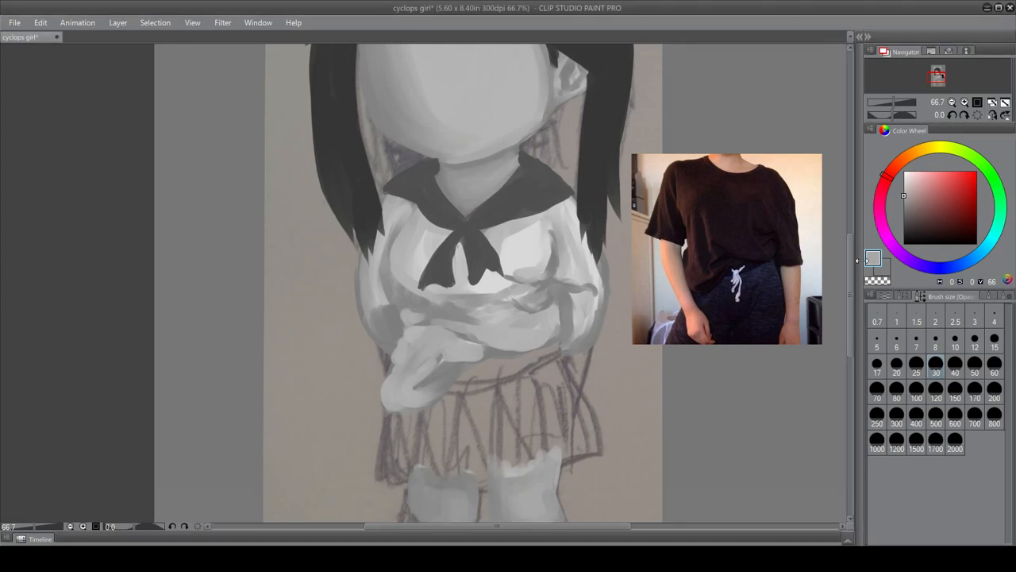
- Shade the shirt's chest around and below the tie with soft grey of value 66
{"action": "left_click_drag", "start_coordinate": [852, 247], "coordinate": [851, 237]}
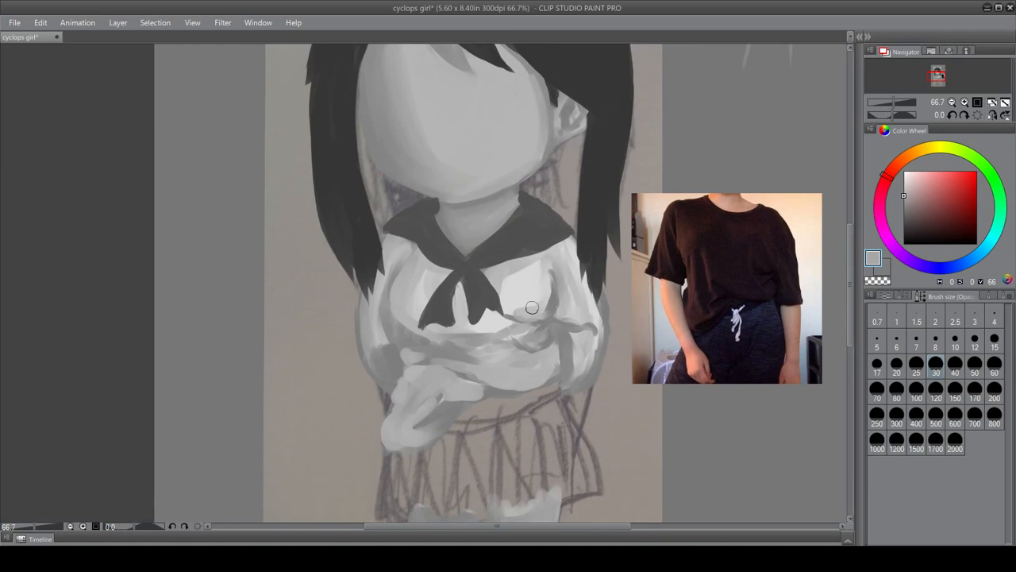
{"action": "left_click_drag", "start_coordinate": [521, 309], "coordinate": [484, 316]}
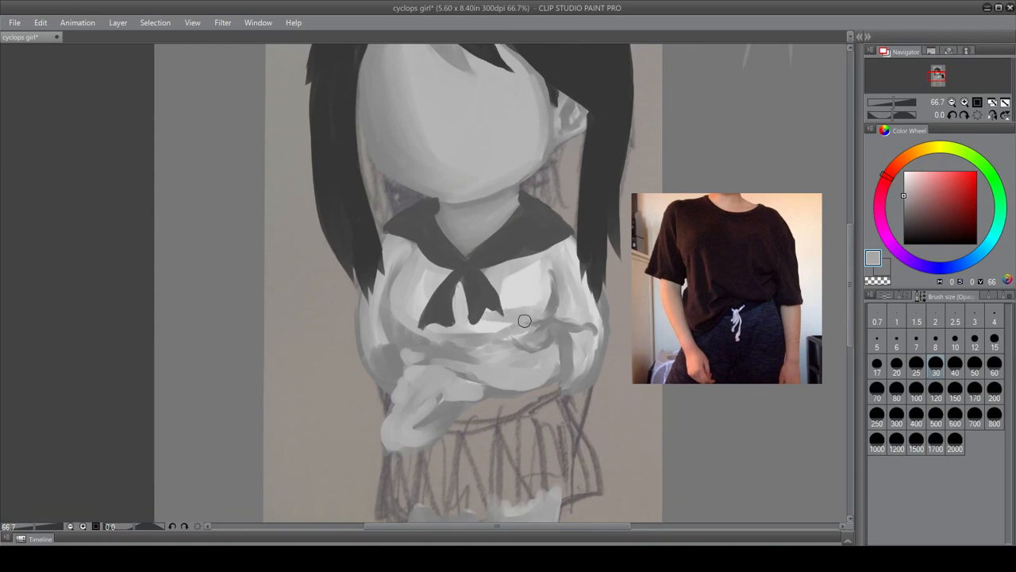
{"action": "mouse_move", "coordinate": [549, 308]}
{"action": "left_mouse_down"}
{"action": "mouse_move", "coordinate": [548, 267]}
{"action": "mouse_move", "coordinate": [531, 312]}
{"action": "mouse_move", "coordinate": [475, 322]}
{"action": "mouse_move", "coordinate": [502, 297]}
{"action": "left_mouse_up"}
{"action": "mouse_move", "coordinate": [412, 253]}
{"action": "left_mouse_down"}
{"action": "mouse_move", "coordinate": [398, 302]}
{"action": "mouse_move", "coordinate": [402, 273]}
{"action": "mouse_move", "coordinate": [405, 328]}
{"action": "left_mouse_up"}
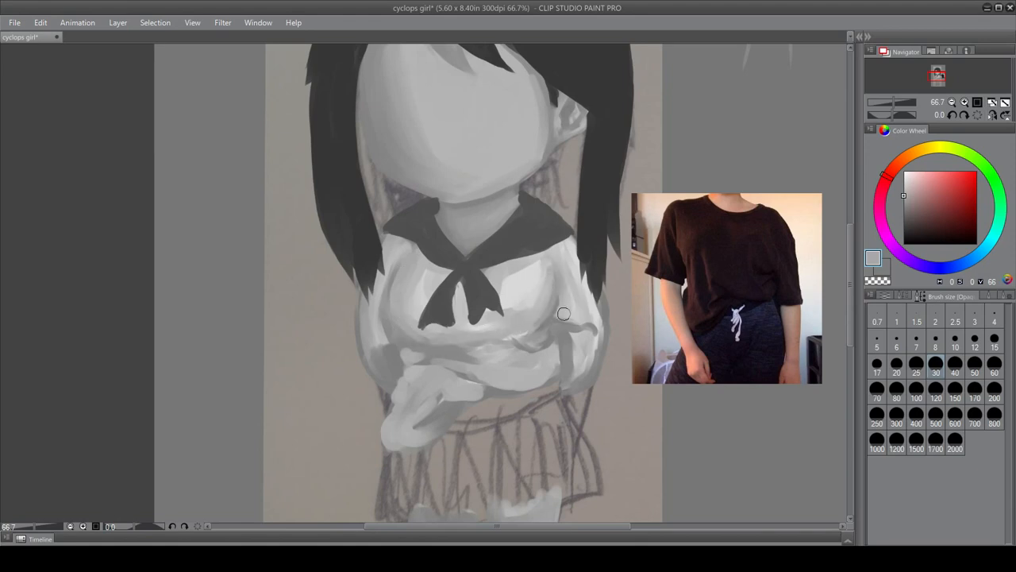
- Smooth the right sleeve's elbow folds with sampled light grey of value 76, using brush size 40
{"action": "left_click", "coordinate": [956, 342]}
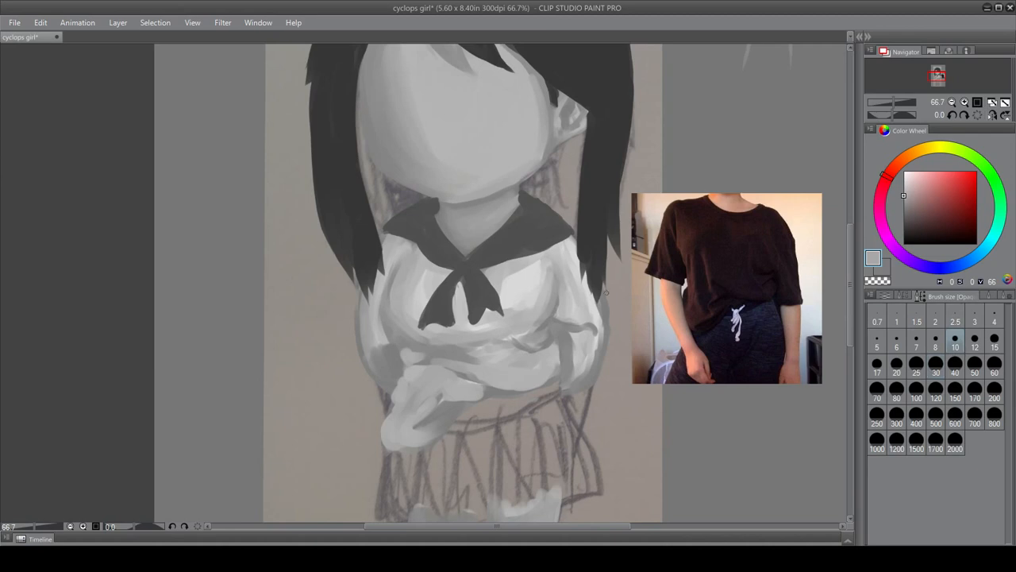
{"action": "left_click", "coordinate": [561, 320], "text": "alt"}
{"action": "left_click", "coordinate": [956, 365]}
{"action": "left_click", "coordinate": [579, 312], "text": "alt"}
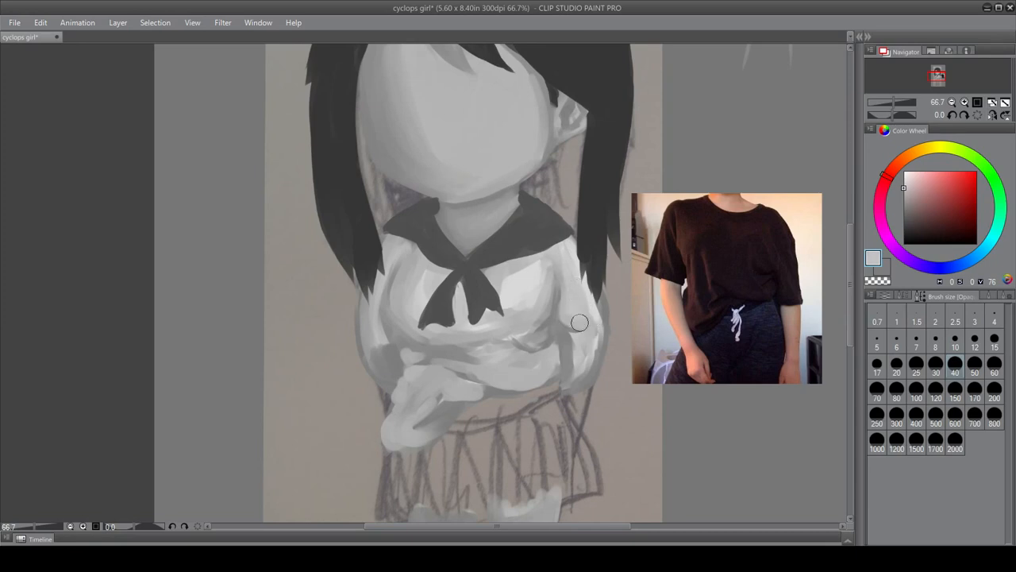
{"action": "mouse_move", "coordinate": [565, 338]}
{"action": "left_mouse_down"}
{"action": "mouse_move", "coordinate": [571, 388]}
{"action": "mouse_move", "coordinate": [573, 351]}
{"action": "mouse_move", "coordinate": [570, 384]}
{"action": "mouse_move", "coordinate": [585, 361]}
{"action": "mouse_move", "coordinate": [566, 381]}
{"action": "mouse_move", "coordinate": [583, 346]}
{"action": "mouse_move", "coordinate": [582, 373]}
{"action": "mouse_move", "coordinate": [566, 331]}
{"action": "mouse_move", "coordinate": [580, 361]}
{"action": "left_mouse_up"}
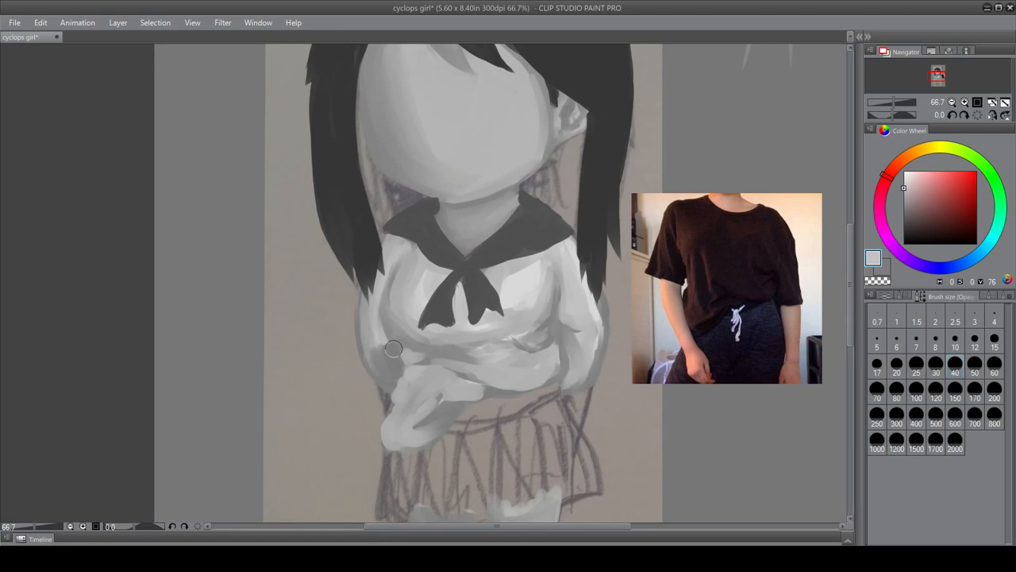
- Lighten the left sleeve, then shade along its length with sampled darker grey of value 49 at brush size 40
{"action": "mouse_move", "coordinate": [375, 336]}
{"action": "left_mouse_down"}
{"action": "mouse_move", "coordinate": [389, 363]}
{"action": "mouse_move", "coordinate": [380, 339]}
{"action": "mouse_move", "coordinate": [374, 365]}
{"action": "mouse_move", "coordinate": [364, 278]}
{"action": "left_mouse_up"}
{"action": "left_click", "coordinate": [395, 372], "text": "alt"}
{"action": "left_click", "coordinate": [397, 374], "text": "alt"}
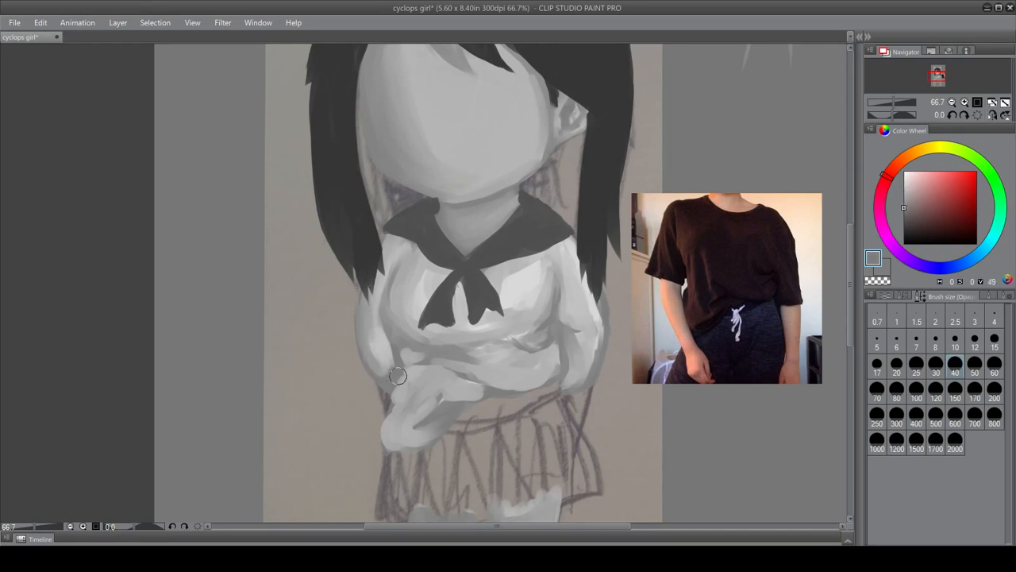
{"action": "left_click_drag", "start_coordinate": [385, 377], "coordinate": [373, 346]}
{"action": "left_click_drag", "start_coordinate": [368, 286], "coordinate": [375, 369]}
{"action": "mouse_move", "coordinate": [373, 281]}
{"action": "left_mouse_down"}
{"action": "mouse_move", "coordinate": [386, 364]}
{"action": "mouse_move", "coordinate": [371, 326]}
{"action": "mouse_move", "coordinate": [400, 368]}
{"action": "mouse_move", "coordinate": [382, 365]}
{"action": "mouse_move", "coordinate": [365, 332]}
{"action": "mouse_move", "coordinate": [384, 354]}
{"action": "left_mouse_up"}
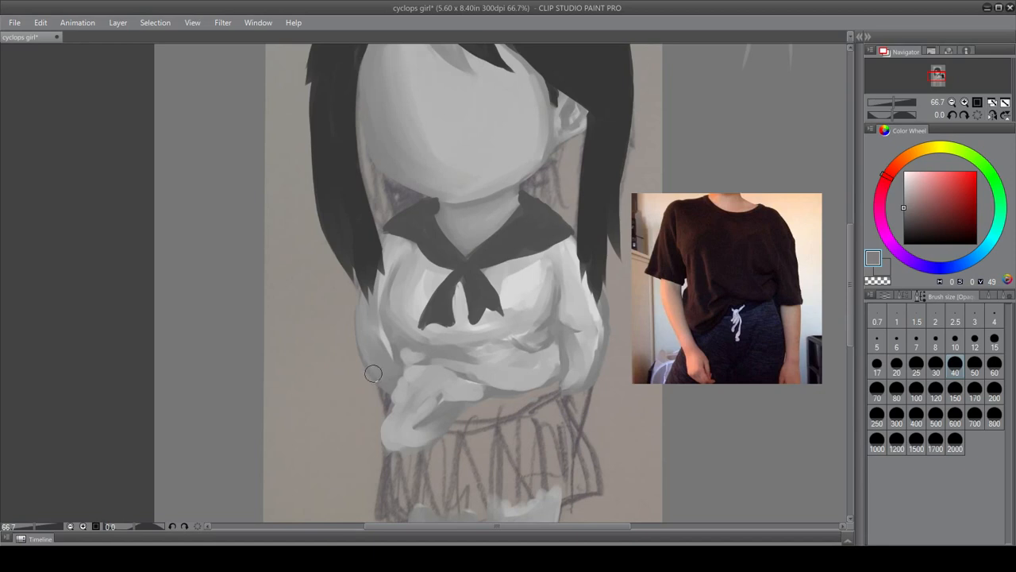
- Define the edge between the left sleeve and the chest with brush size 10, then refine the shirt folds with brush size 15
{"action": "left_click", "coordinate": [955, 344]}
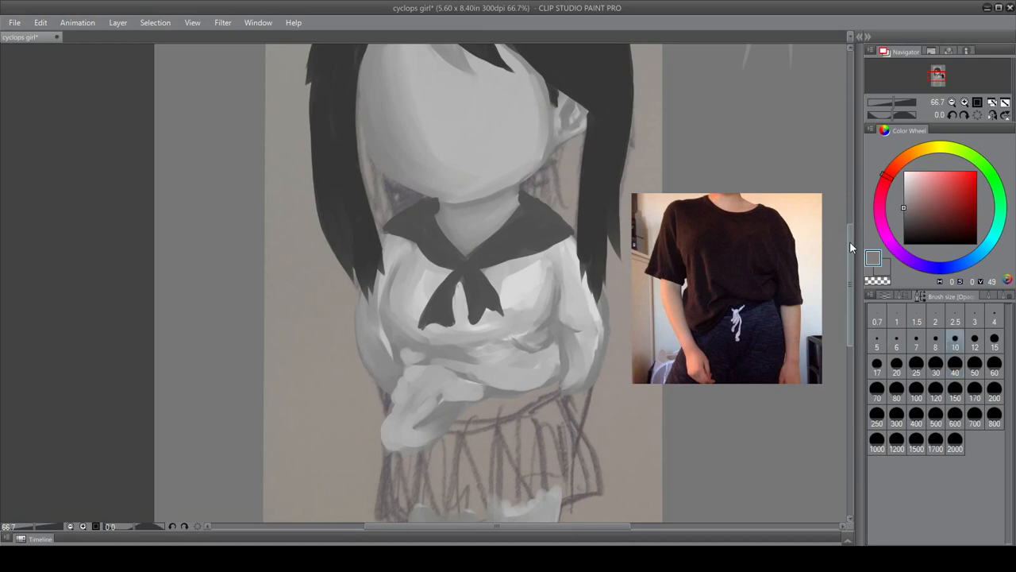
{"action": "scroll", "coordinate": [380, 264], "scroll_direction": "up", "scroll_amount": 2}
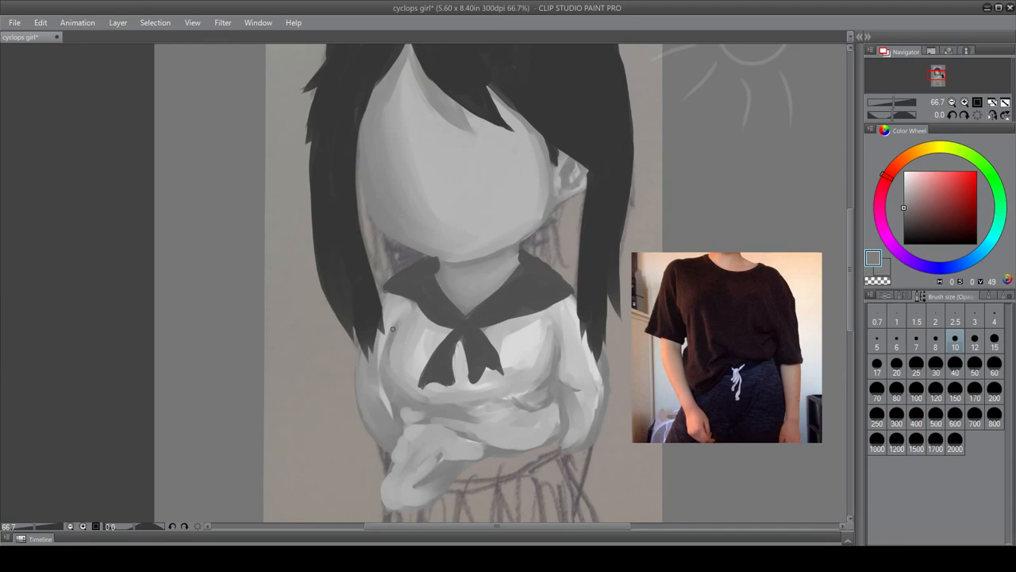
{"action": "left_click_drag", "start_coordinate": [392, 328], "coordinate": [389, 394]}
{"action": "left_click", "coordinate": [994, 342]}
{"action": "scroll", "coordinate": [850, 270], "scroll_direction": "down", "scroll_amount": 2}
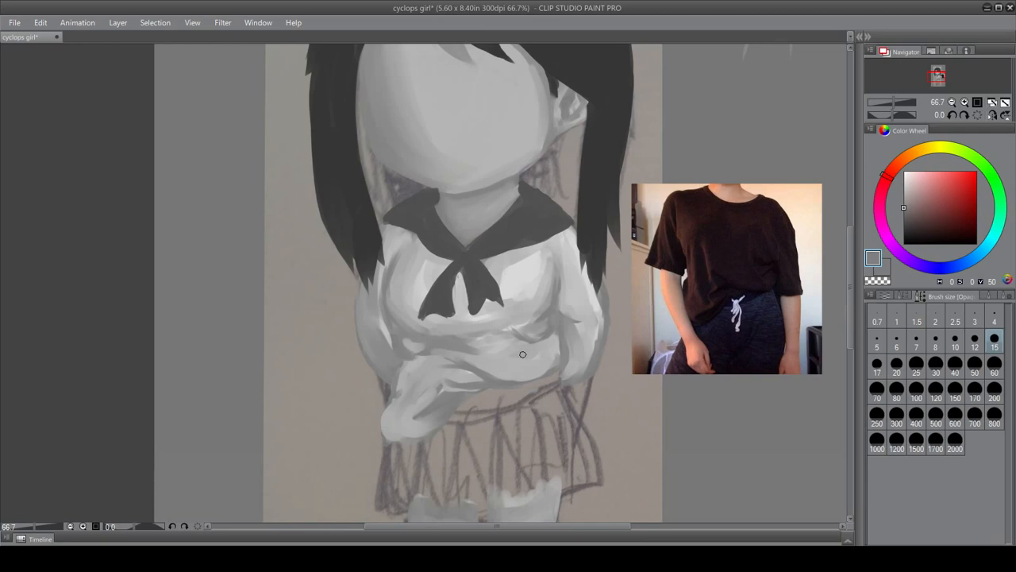
- Make the skirt layer active and visible
{"action": "left_click", "coordinate": [903, 295]}
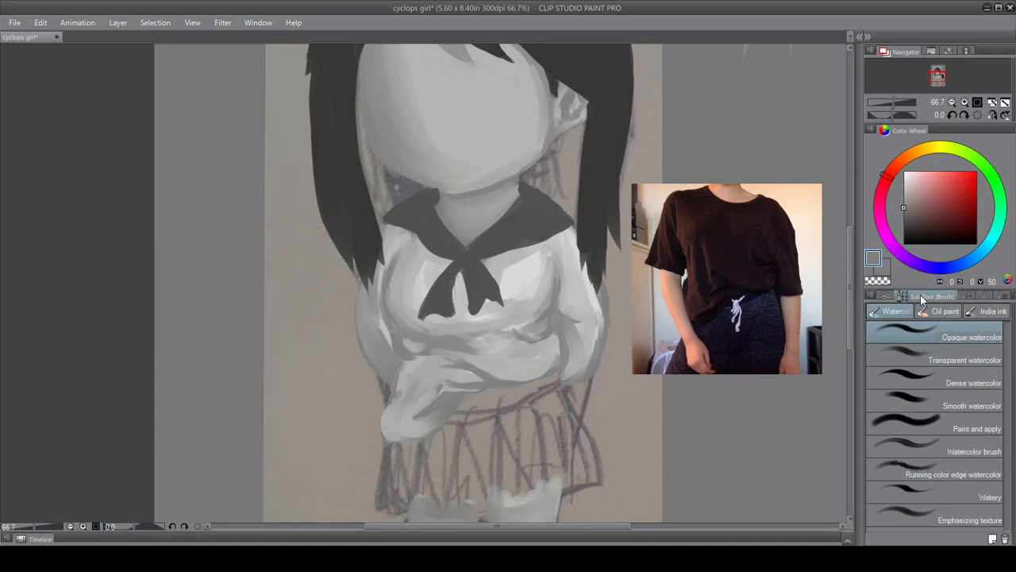
{"action": "left_click", "coordinate": [990, 296]}
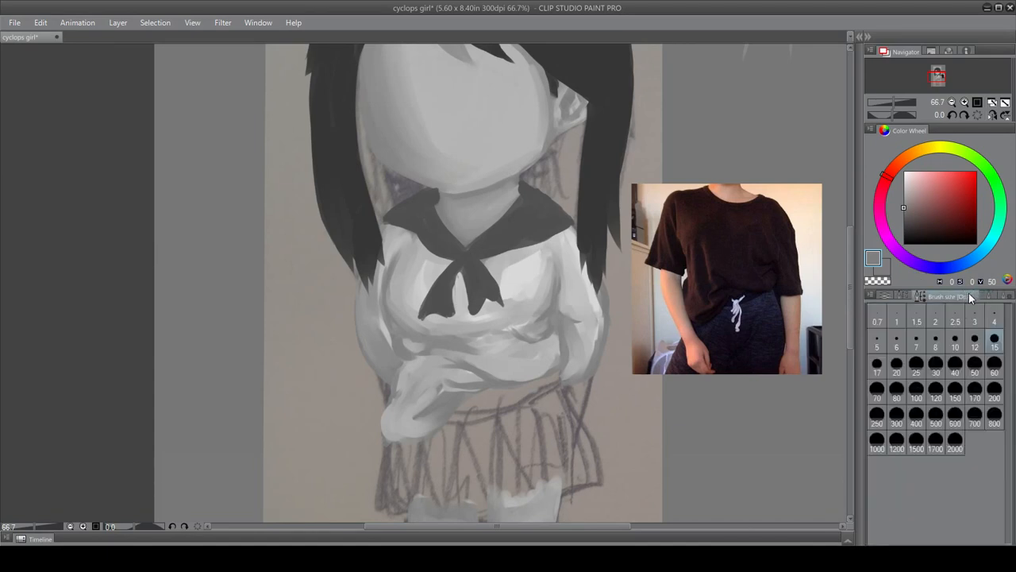
{"action": "left_click", "coordinate": [903, 296]}
{"action": "left_click", "coordinate": [887, 297]}
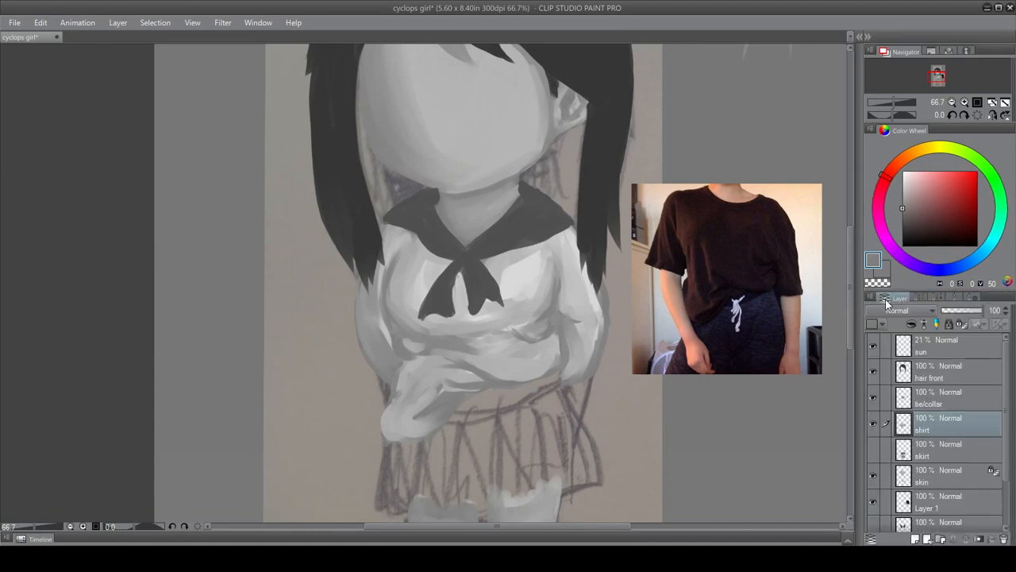
{"action": "left_click", "coordinate": [999, 395]}
{"action": "scroll", "coordinate": [1006, 397], "scroll_direction": "down", "scroll_amount": 1}
{"action": "scroll", "coordinate": [1006, 397], "scroll_direction": "down", "scroll_amount": 1}
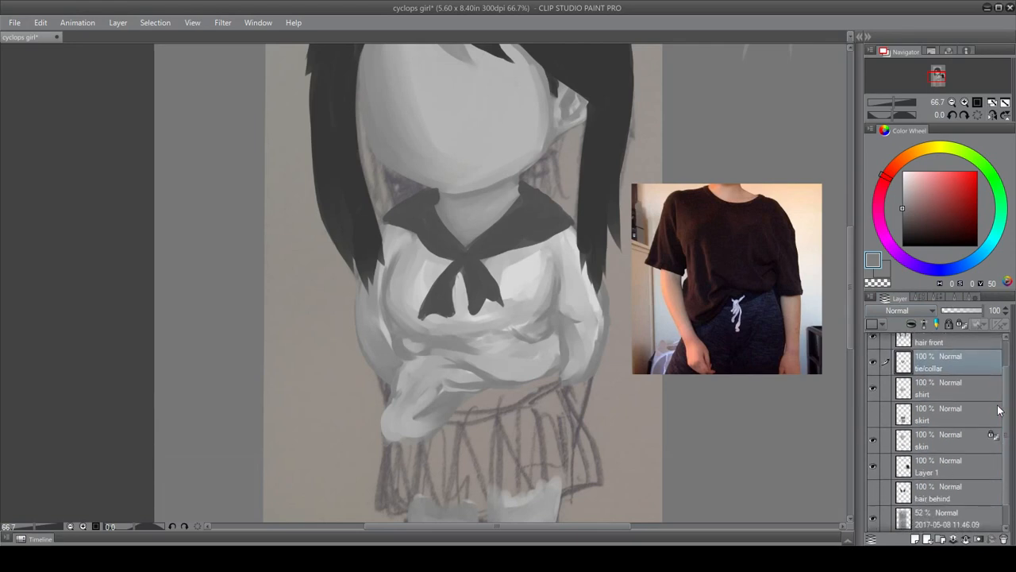
{"action": "left_click", "coordinate": [936, 417]}
{"action": "left_click", "coordinate": [872, 414]}
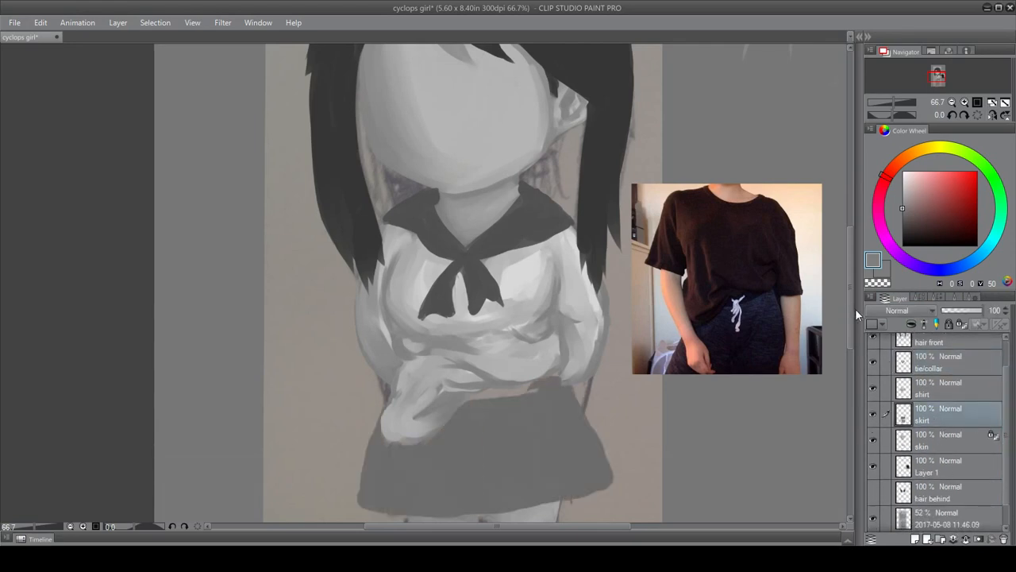
- Sample the skirt's grey of value 42, then erase the outer strip of its left side to narrow the silhouette
{"action": "scroll", "coordinate": [851, 326], "scroll_direction": "down", "scroll_amount": 2}
{"action": "left_click", "coordinate": [516, 381], "text": "alt"}
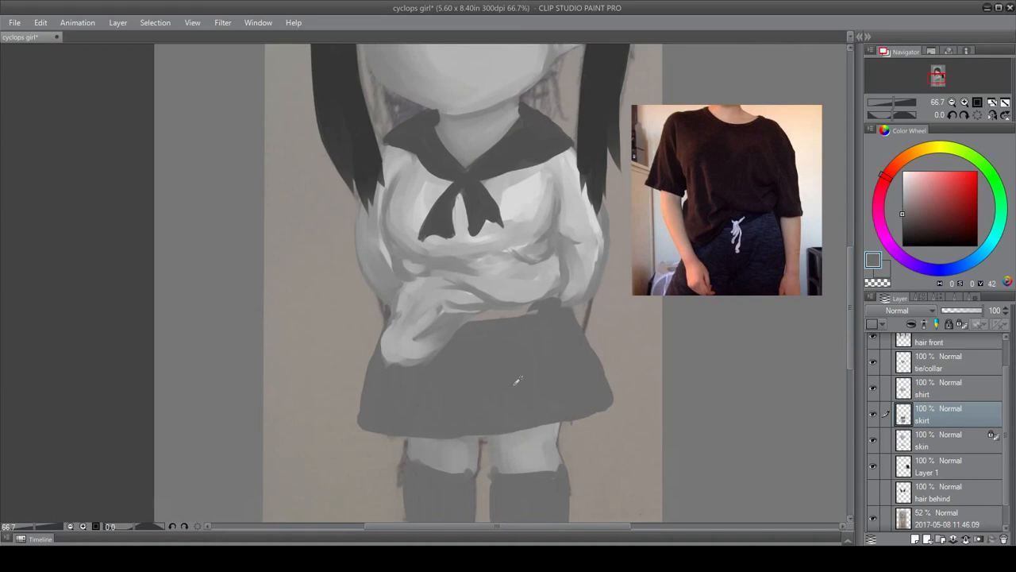
{"action": "left_click", "coordinate": [941, 299]}
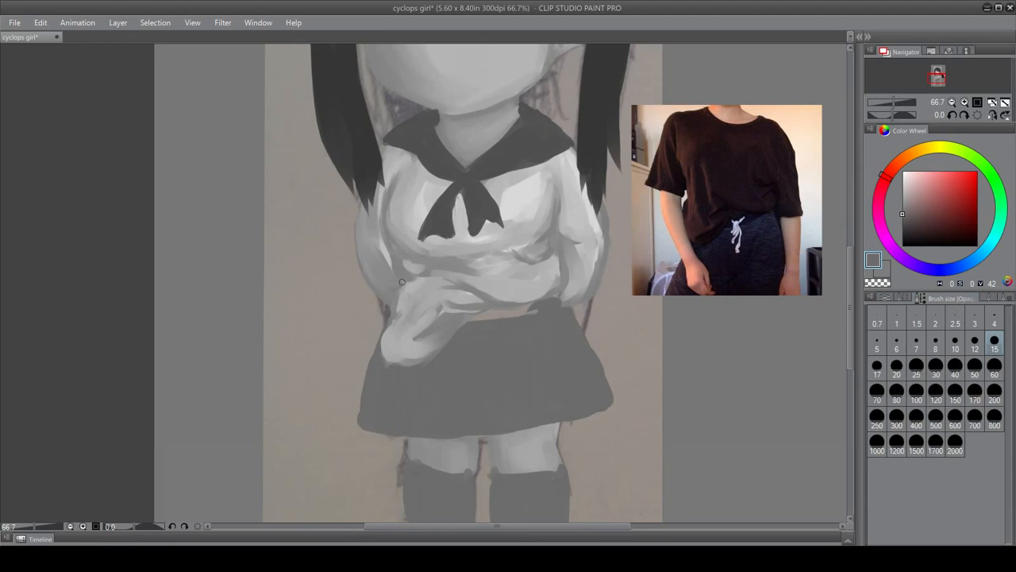
{"action": "left_click", "coordinate": [984, 299]}
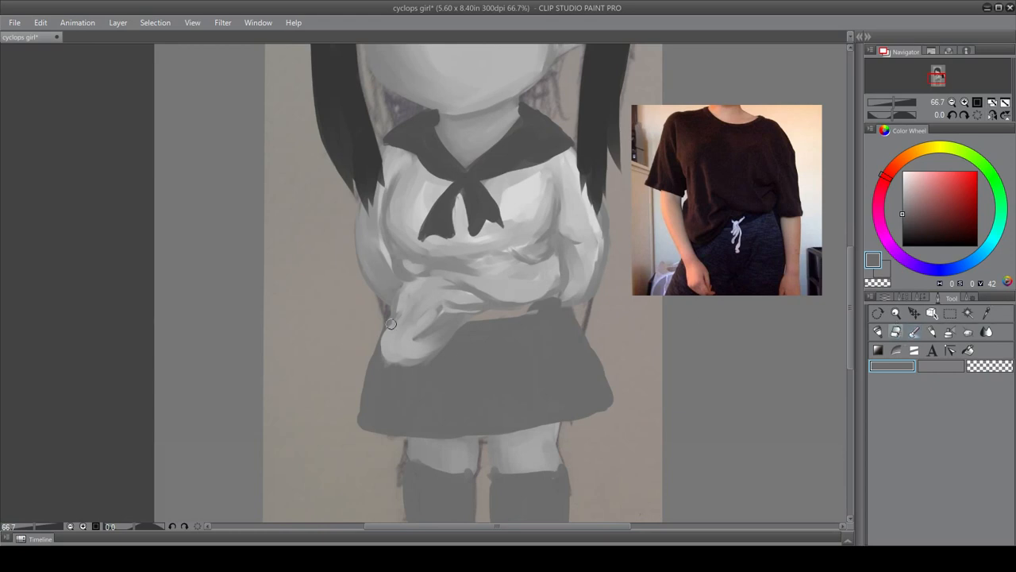
{"action": "mouse_move", "coordinate": [372, 378]}
{"action": "left_mouse_down"}
{"action": "mouse_move", "coordinate": [360, 427]}
{"action": "mouse_move", "coordinate": [370, 422]}
{"action": "mouse_move", "coordinate": [367, 438]}
{"action": "left_mouse_up"}
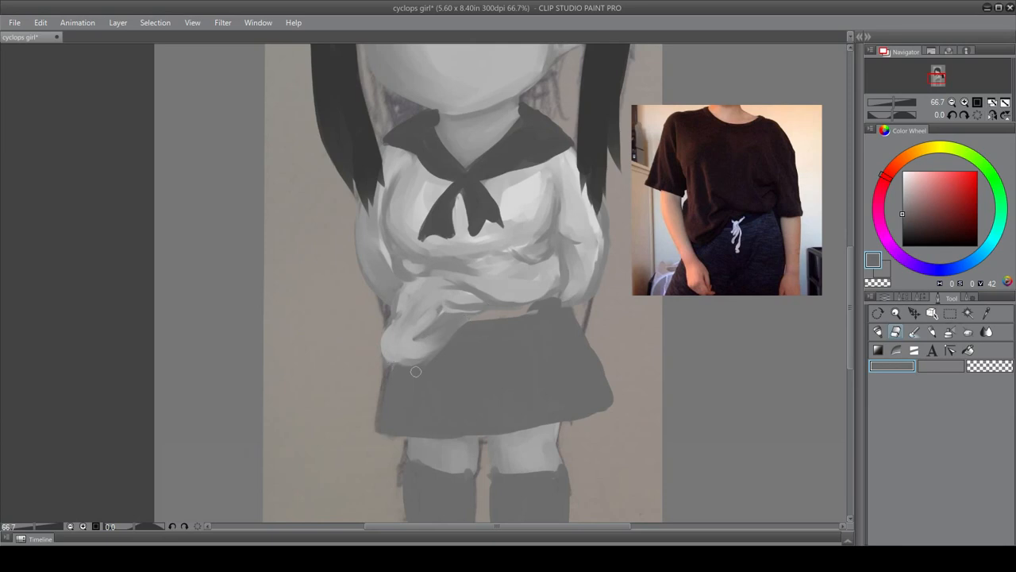
- Pick a darker grey of value 31 for the skirt shading and bring up the lower part of the layer list
{"action": "left_click", "coordinate": [921, 297]}
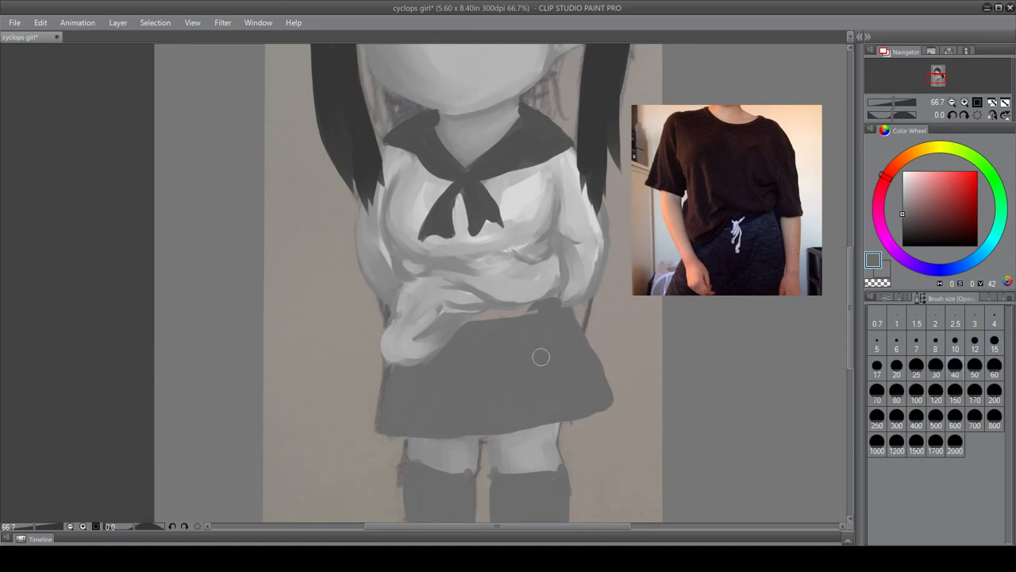
{"action": "left_click", "coordinate": [900, 223]}
{"action": "left_click", "coordinate": [885, 297]}
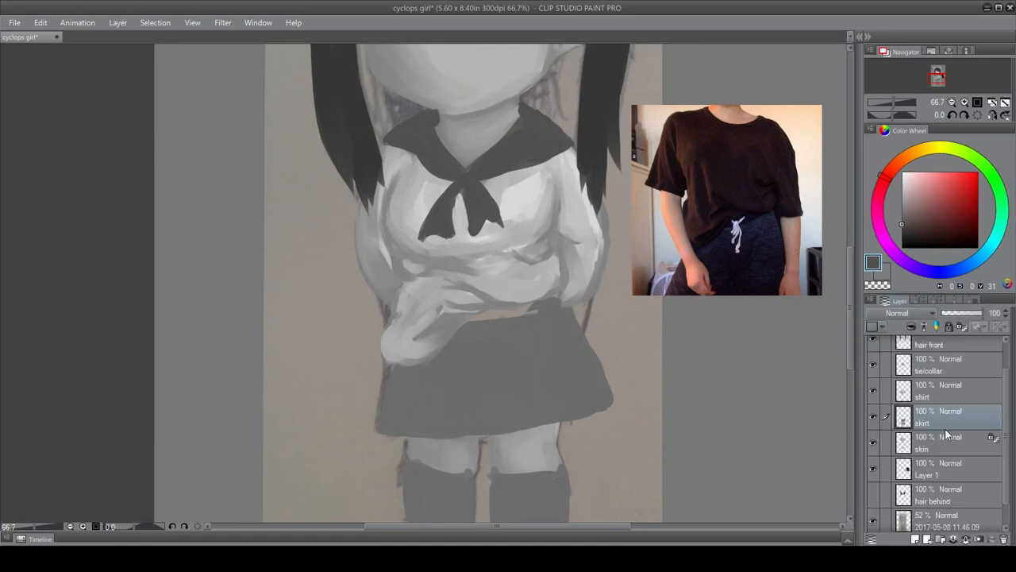
{"action": "left_click_drag", "start_coordinate": [1007, 385], "coordinate": [1005, 449]}
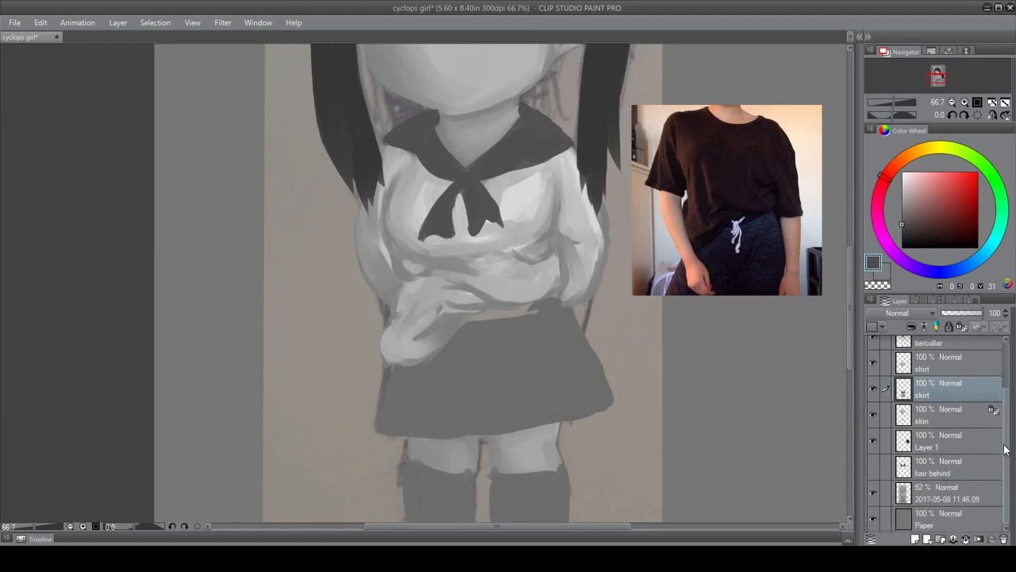
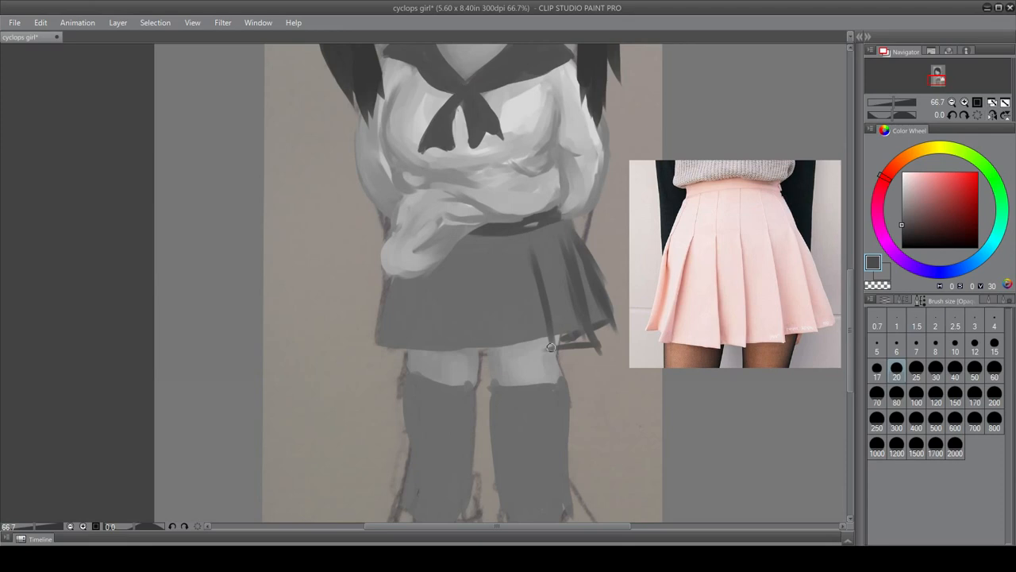
- Paint dark pleat lines on the skirt's left side and darken the right hem with grey of value 30 at brush size 20
{"action": "mouse_move", "coordinate": [409, 298]}
{"action": "left_mouse_down"}
{"action": "mouse_move", "coordinate": [397, 365]}
{"action": "mouse_move", "coordinate": [401, 356]}
{"action": "left_mouse_up"}
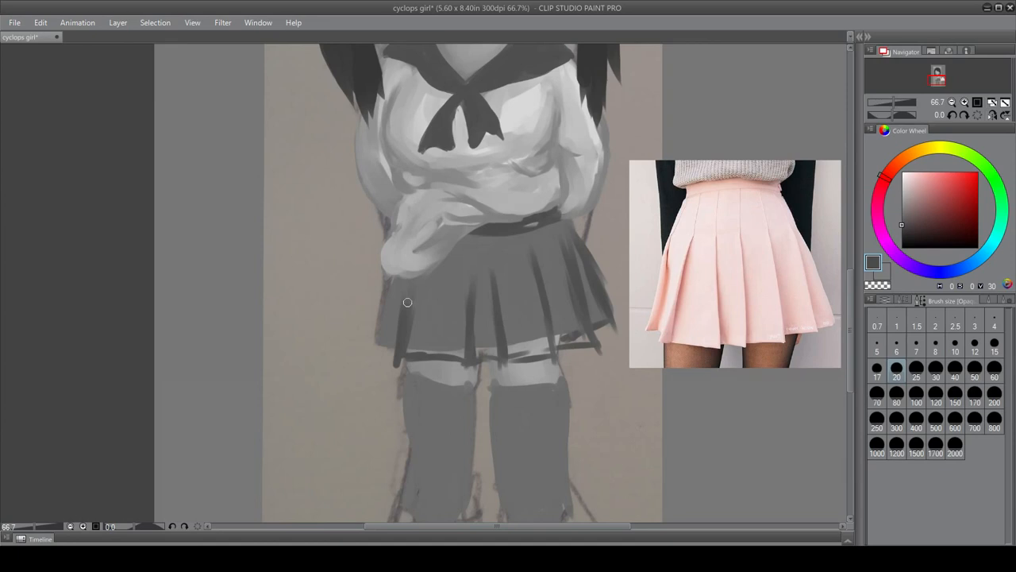
{"action": "left_click_drag", "start_coordinate": [389, 279], "coordinate": [394, 366]}
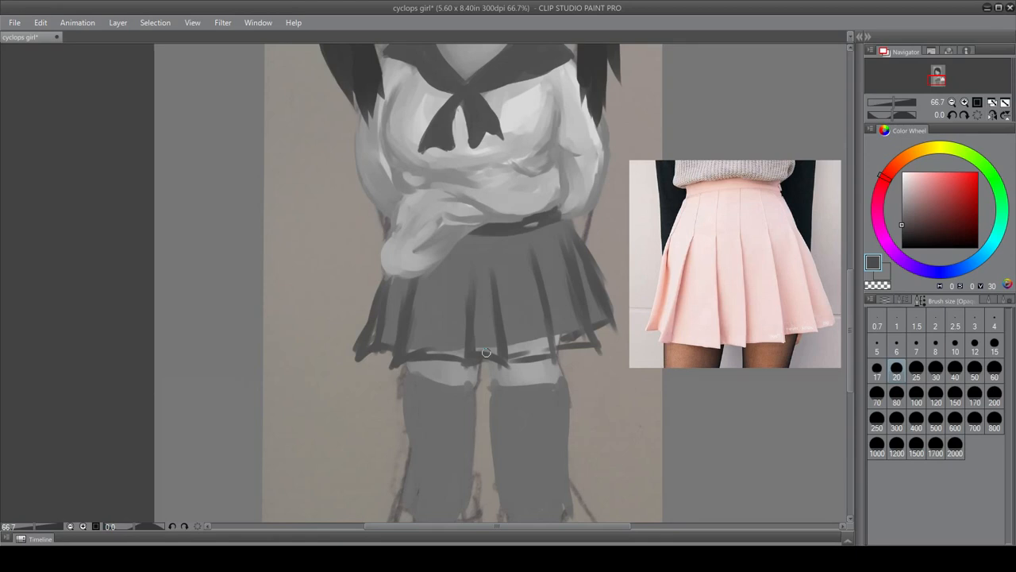
{"action": "scroll", "coordinate": [517, 353], "scroll_direction": "up", "scroll_amount": 2}
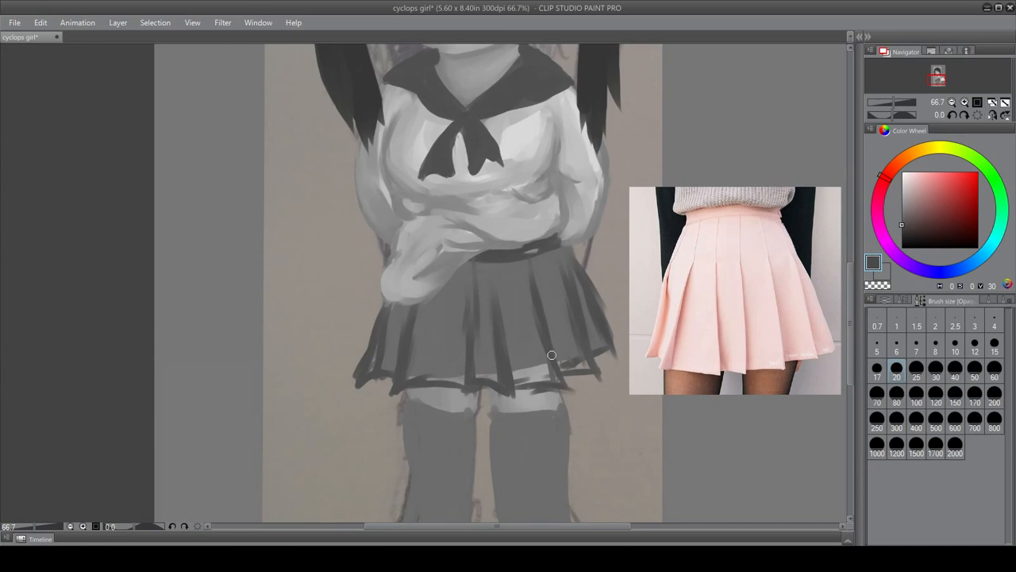
{"action": "left_click_drag", "start_coordinate": [563, 366], "coordinate": [613, 352]}
{"action": "left_click_drag", "start_coordinate": [572, 379], "coordinate": [603, 373]}
- Darken the waistband, the skirt's right edge and a central pleat with brush size 15
{"action": "key", "text": "bracketleft"}
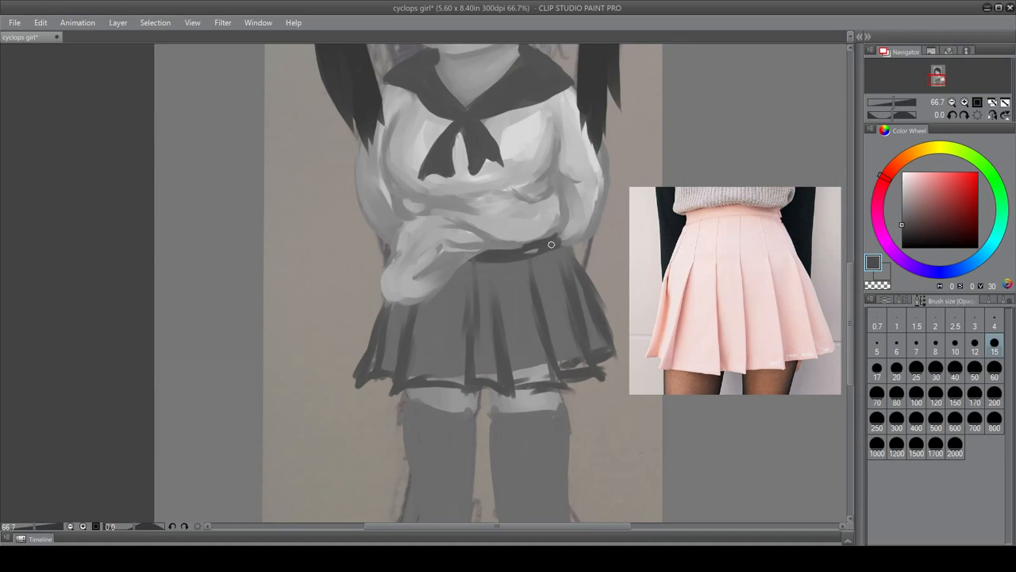
{"action": "left_click_drag", "start_coordinate": [851, 322], "coordinate": [849, 283]}
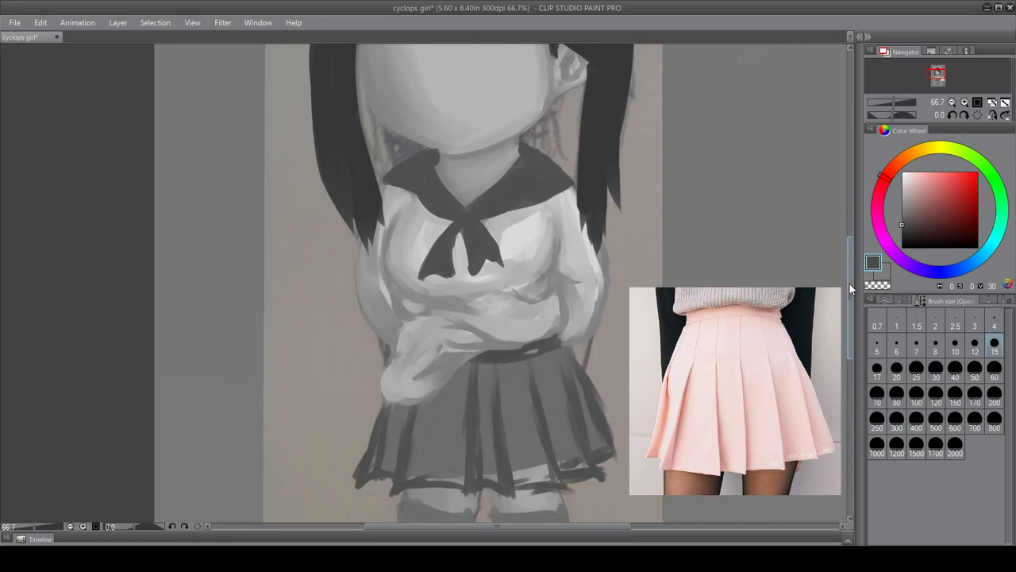
{"action": "left_click_drag", "start_coordinate": [849, 284], "coordinate": [850, 338]}
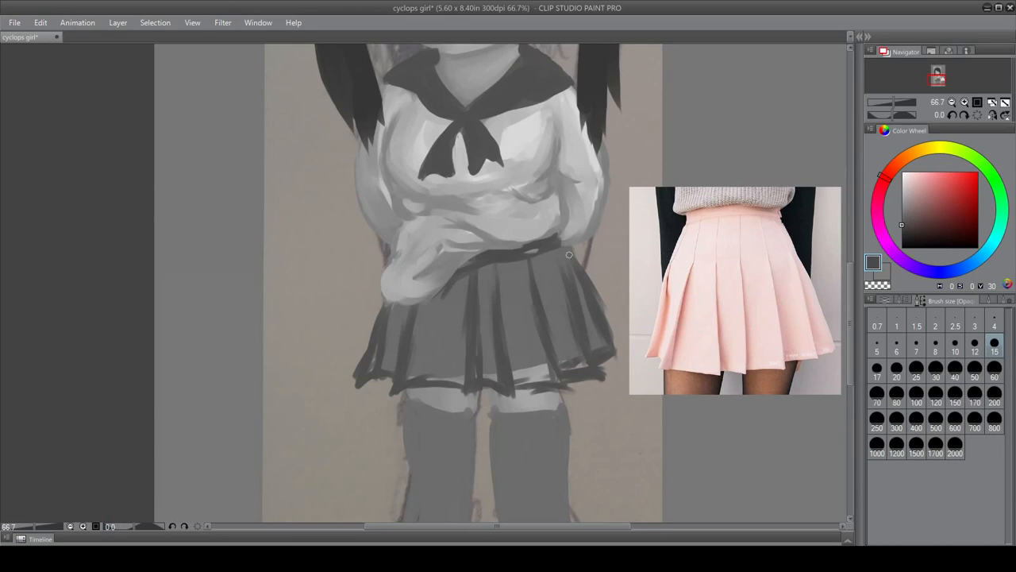
{"action": "left_click_drag", "start_coordinate": [568, 254], "coordinate": [619, 361]}
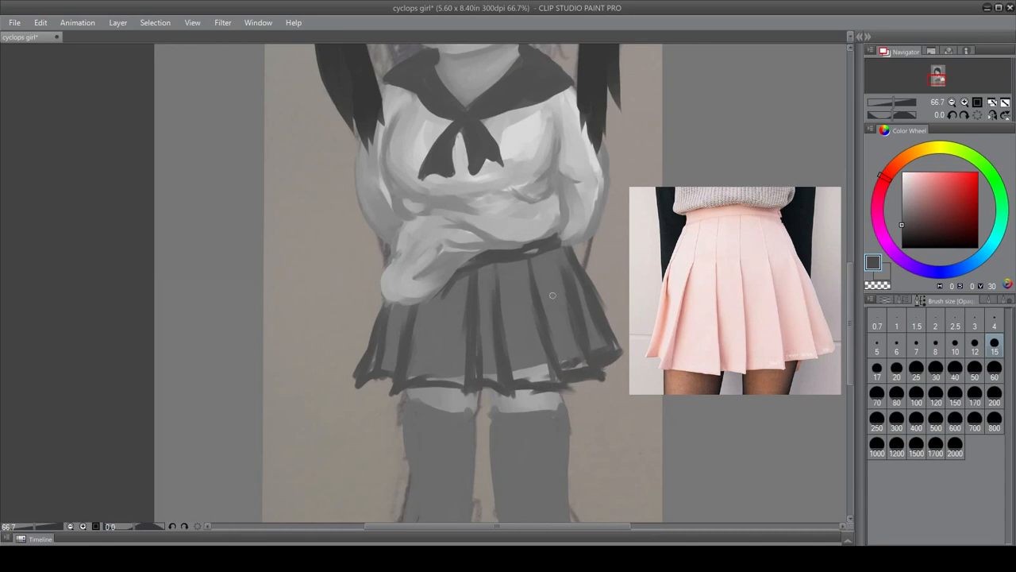
{"action": "mouse_move", "coordinate": [493, 253]}
{"action": "left_mouse_down"}
{"action": "mouse_move", "coordinate": [497, 363]}
{"action": "mouse_move", "coordinate": [491, 285]}
{"action": "mouse_move", "coordinate": [497, 314]}
{"action": "left_mouse_up"}
- Erase the flared pleats from the skirt's left edge to make that side straighter
{"action": "left_click", "coordinate": [904, 299]}
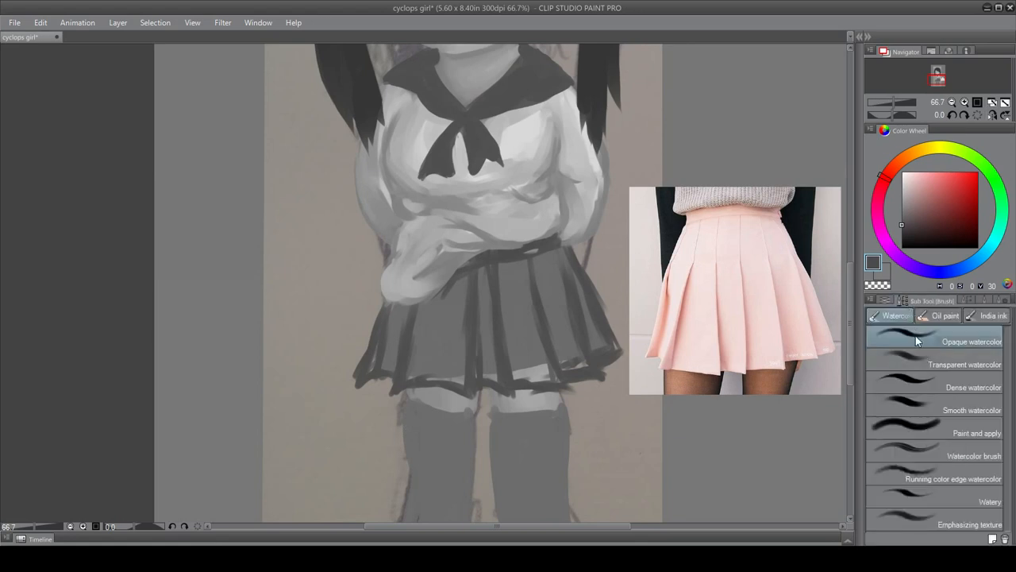
{"action": "left_click_drag", "start_coordinate": [883, 293], "coordinate": [886, 295]}
{"action": "left_click", "coordinate": [973, 302]}
{"action": "left_click", "coordinate": [970, 304]}
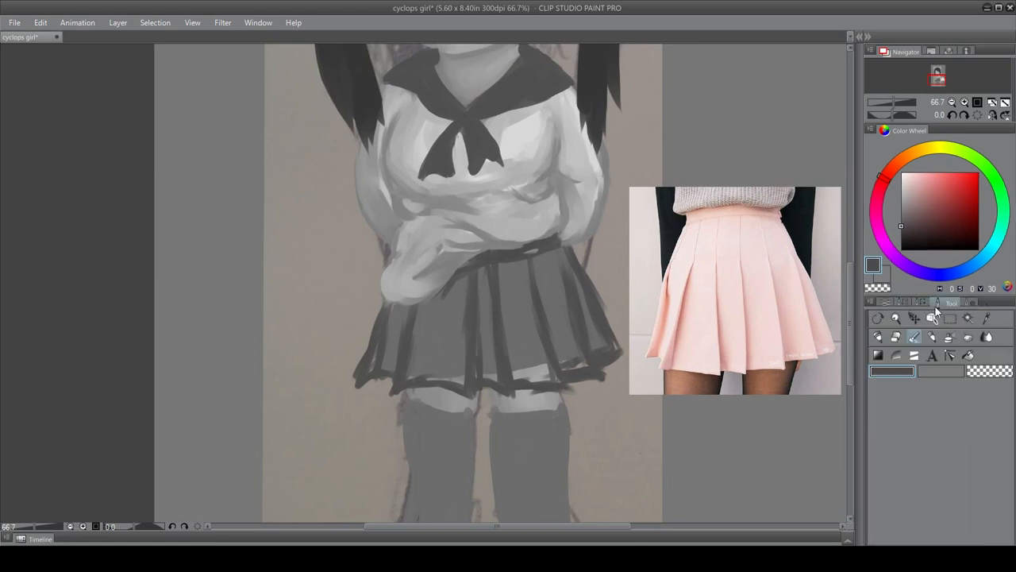
{"action": "left_click", "coordinate": [896, 336]}
{"action": "mouse_move", "coordinate": [397, 277]}
{"action": "left_mouse_down"}
{"action": "mouse_move", "coordinate": [370, 394]}
{"action": "mouse_move", "coordinate": [358, 400]}
{"action": "left_mouse_up"}
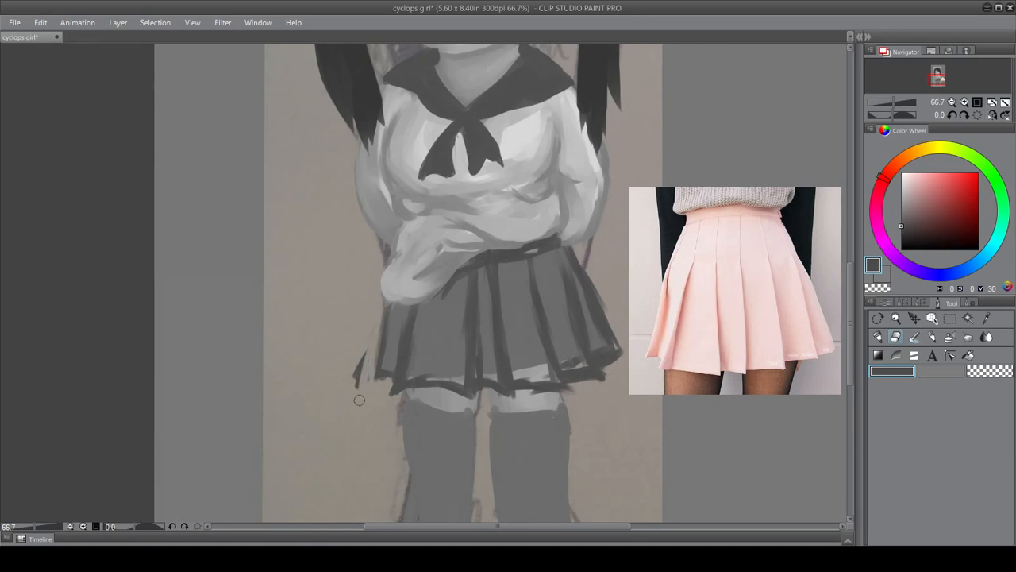
{"action": "mouse_move", "coordinate": [394, 306]}
{"action": "left_mouse_down"}
{"action": "mouse_move", "coordinate": [381, 364]}
{"action": "mouse_move", "coordinate": [377, 307]}
{"action": "mouse_move", "coordinate": [358, 389]}
{"action": "left_mouse_up"}
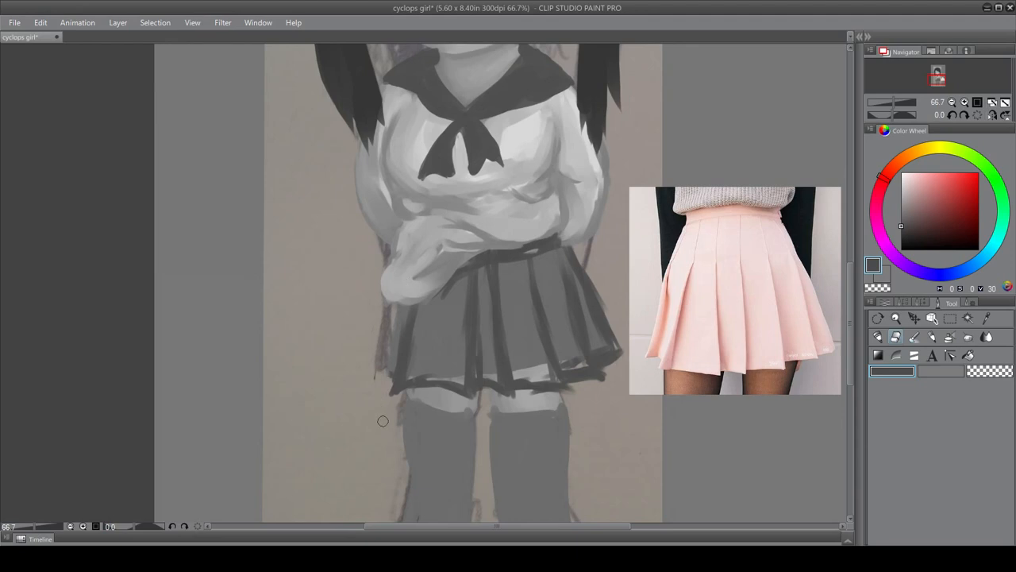
{"action": "left_click_drag", "start_coordinate": [394, 332], "coordinate": [387, 387]}
{"action": "left_click_drag", "start_coordinate": [399, 313], "coordinate": [389, 395]}
- Repaint the skirt's left edge as a dark vertical pleat with the brush
{"action": "left_click", "coordinate": [913, 338]}
{"action": "mouse_move", "coordinate": [403, 308]}
{"action": "left_mouse_down"}
{"action": "mouse_move", "coordinate": [399, 386]}
{"action": "mouse_move", "coordinate": [403, 294]}
{"action": "mouse_move", "coordinate": [392, 384]}
{"action": "mouse_move", "coordinate": [402, 309]}
{"action": "mouse_move", "coordinate": [396, 375]}
{"action": "mouse_move", "coordinate": [401, 305]}
{"action": "mouse_move", "coordinate": [384, 380]}
{"action": "left_mouse_up"}
{"action": "left_click_drag", "start_coordinate": [397, 307], "coordinate": [385, 377]}
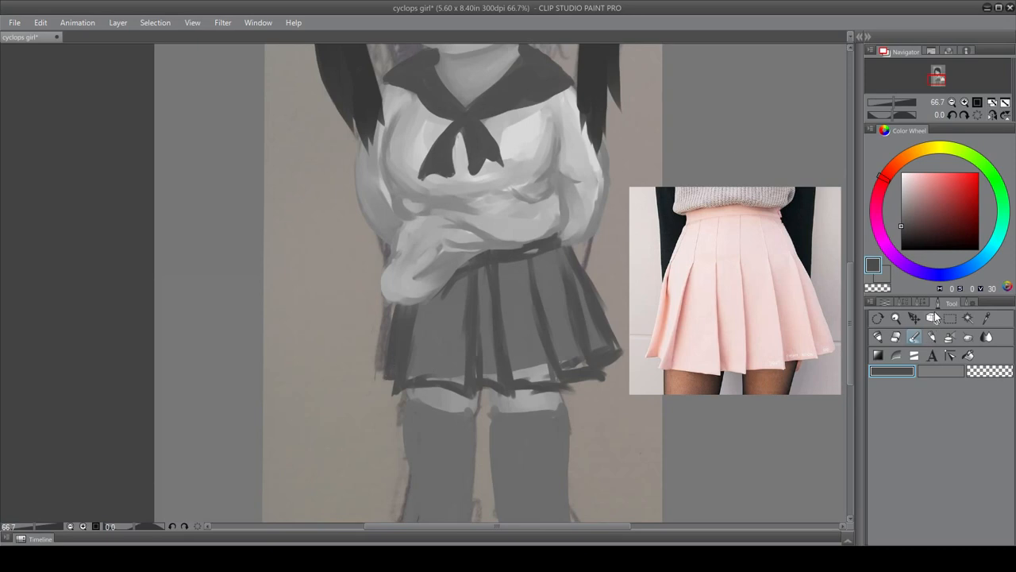
- Thicken the pleat shadows across the skirt's middle and left side with grey of value 30 at brush size 20
{"action": "left_click", "coordinate": [931, 303]}
{"action": "left_click", "coordinate": [896, 373]}
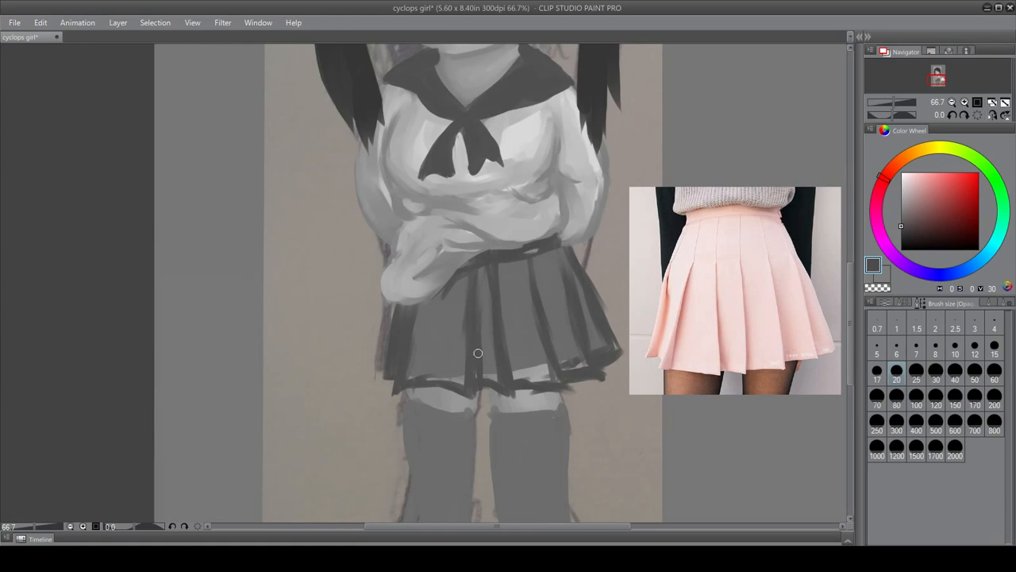
{"action": "left_click_drag", "start_coordinate": [474, 387], "coordinate": [478, 269]}
{"action": "left_click_drag", "start_coordinate": [509, 334], "coordinate": [517, 378]}
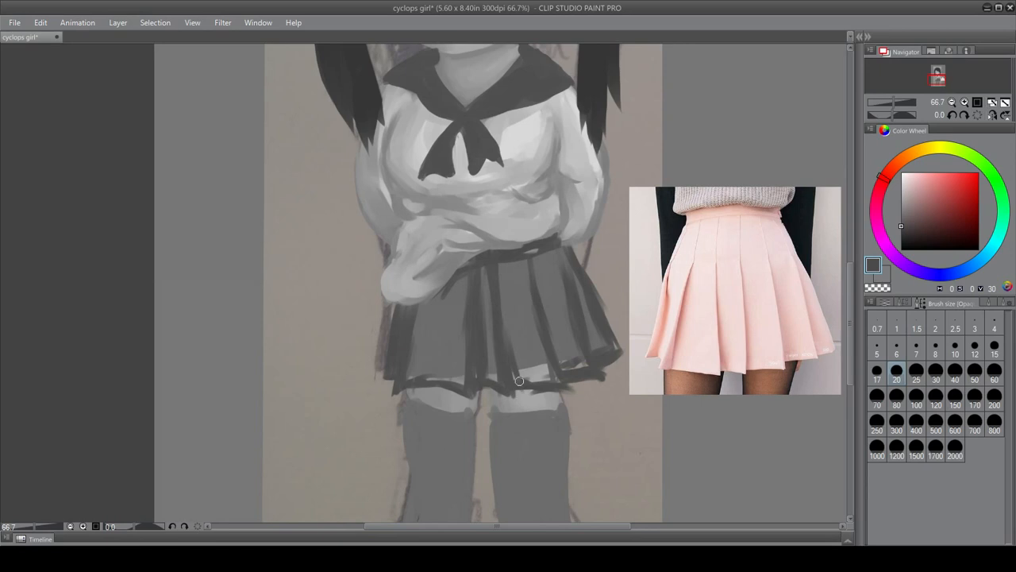
{"action": "left_click_drag", "start_coordinate": [505, 314], "coordinate": [532, 382]}
{"action": "left_click_drag", "start_coordinate": [549, 322], "coordinate": [567, 367]}
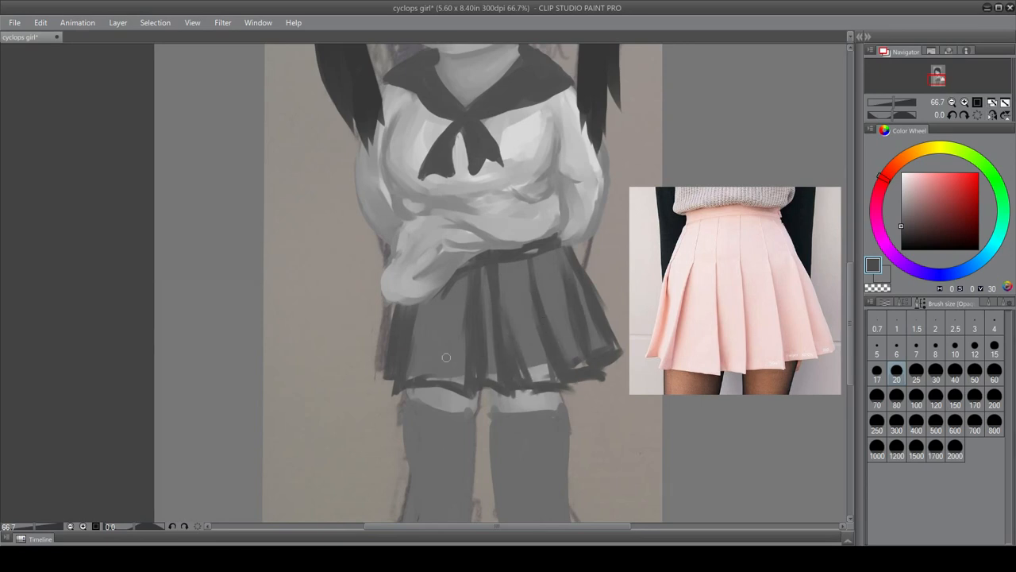
{"action": "left_click_drag", "start_coordinate": [421, 310], "coordinate": [415, 377]}
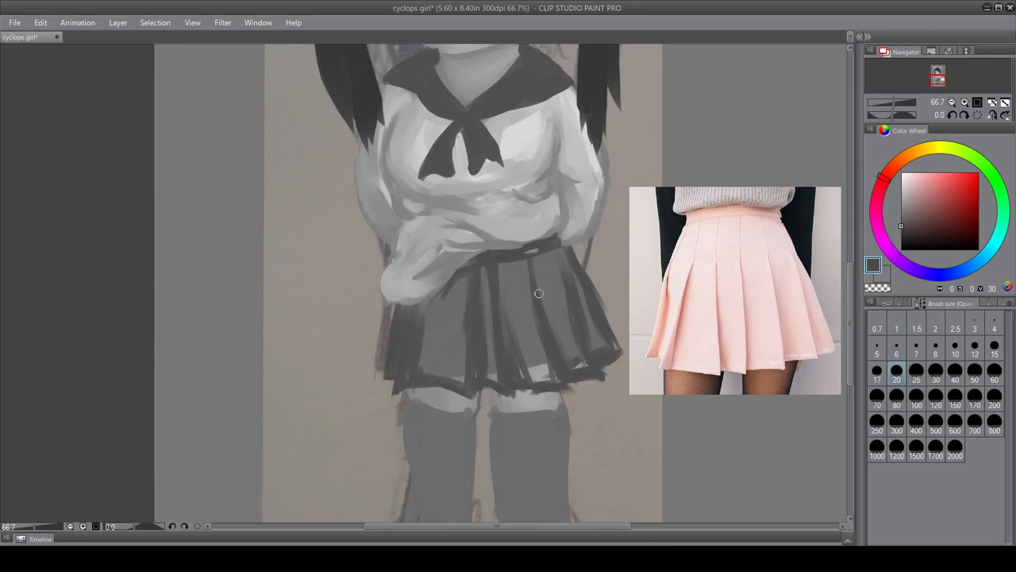
- Sample the skirt's lighter grey of value 42 and fill the pleat right of centre down over the hem gap
{"action": "left_click", "coordinate": [559, 274], "text": "alt"}
{"action": "left_click", "coordinate": [559, 276], "text": "alt"}
{"action": "mouse_move", "coordinate": [532, 354]}
{"action": "left_mouse_down"}
{"action": "mouse_move", "coordinate": [565, 375]}
{"action": "mouse_move", "coordinate": [533, 377]}
{"action": "mouse_move", "coordinate": [567, 383]}
{"action": "mouse_move", "coordinate": [526, 381]}
{"action": "mouse_move", "coordinate": [572, 388]}
{"action": "mouse_move", "coordinate": [542, 336]}
{"action": "left_mouse_up"}
{"action": "mouse_move", "coordinate": [554, 373]}
{"action": "left_mouse_down"}
{"action": "mouse_move", "coordinate": [539, 368]}
{"action": "mouse_move", "coordinate": [529, 285]}
{"action": "left_mouse_up"}
{"action": "mouse_move", "coordinate": [577, 389]}
{"action": "left_mouse_down"}
{"action": "mouse_move", "coordinate": [539, 385]}
{"action": "mouse_move", "coordinate": [566, 387]}
{"action": "left_mouse_up"}
{"action": "left_click_drag", "start_coordinate": [537, 317], "coordinate": [563, 387]}
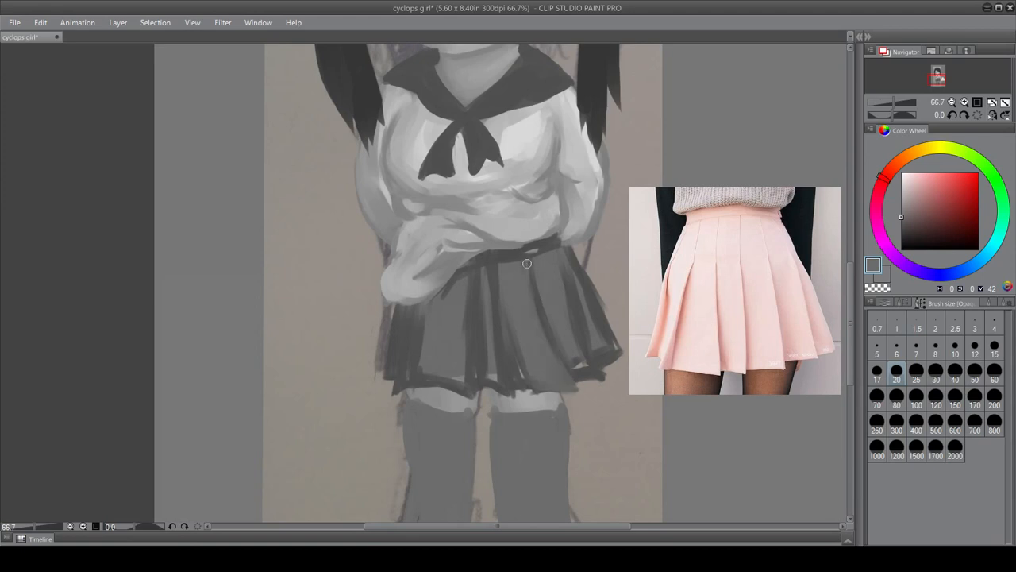
- Soften the remaining pleats and hem on both sides of the skirt with grey of value 42 at brush size 20
{"action": "mouse_move", "coordinate": [528, 274]}
{"action": "left_mouse_down"}
{"action": "mouse_move", "coordinate": [562, 378]}
{"action": "mouse_move", "coordinate": [577, 369]}
{"action": "mouse_move", "coordinate": [572, 310]}
{"action": "left_mouse_up"}
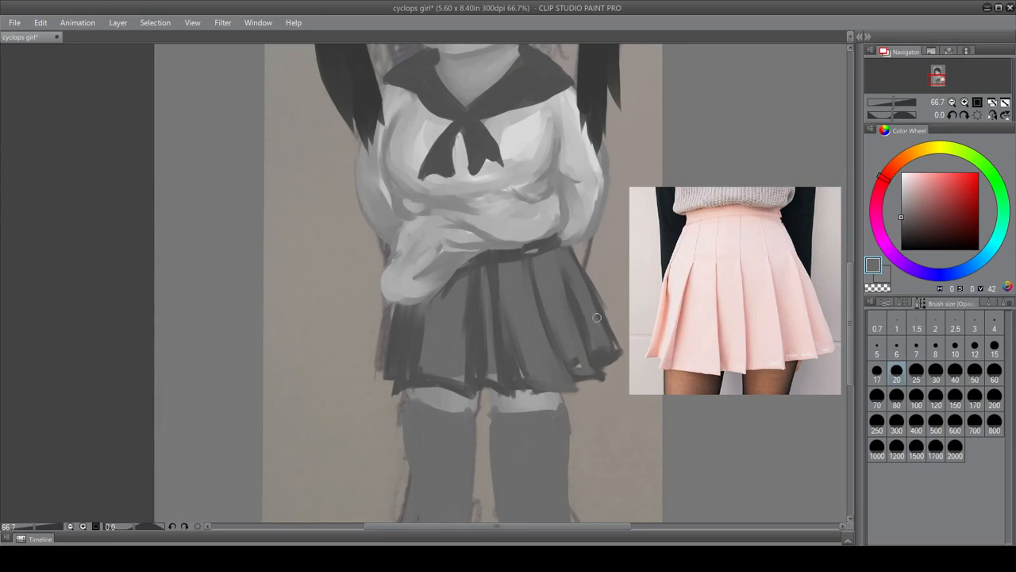
{"action": "left_click_drag", "start_coordinate": [588, 296], "coordinate": [617, 353]}
{"action": "mouse_move", "coordinate": [497, 271]}
{"action": "left_mouse_down"}
{"action": "mouse_move", "coordinate": [502, 303]}
{"action": "mouse_move", "coordinate": [485, 267]}
{"action": "mouse_move", "coordinate": [497, 356]}
{"action": "mouse_move", "coordinate": [482, 260]}
{"action": "mouse_move", "coordinate": [483, 371]}
{"action": "mouse_move", "coordinate": [493, 379]}
{"action": "mouse_move", "coordinate": [495, 338]}
{"action": "left_mouse_up"}
{"action": "left_click_drag", "start_coordinate": [498, 387], "coordinate": [497, 377]}
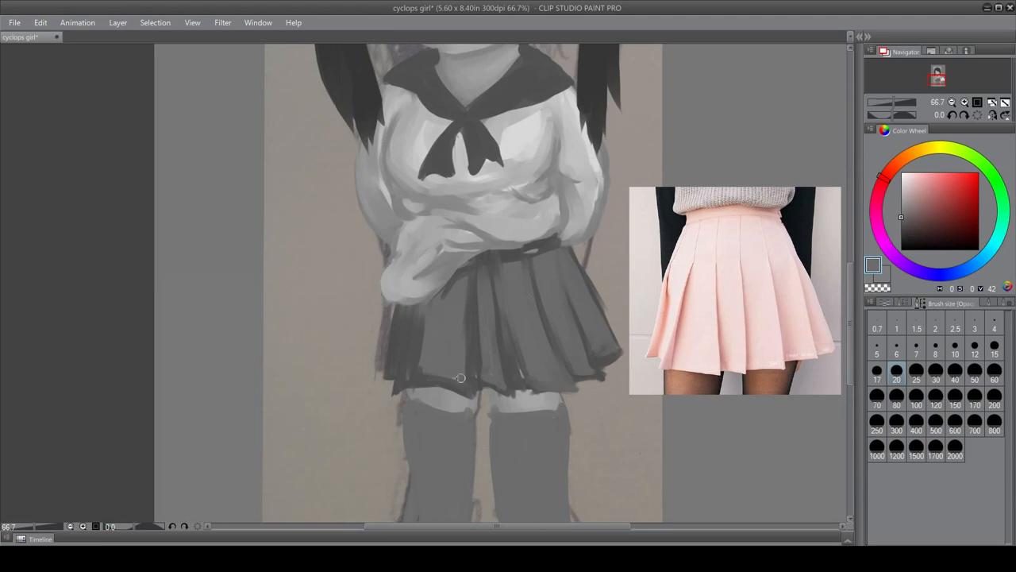
{"action": "mouse_move", "coordinate": [468, 297]}
{"action": "left_mouse_down"}
{"action": "mouse_move", "coordinate": [463, 371]}
{"action": "mouse_move", "coordinate": [441, 378]}
{"action": "mouse_move", "coordinate": [468, 382]}
{"action": "mouse_move", "coordinate": [413, 341]}
{"action": "left_mouse_up"}
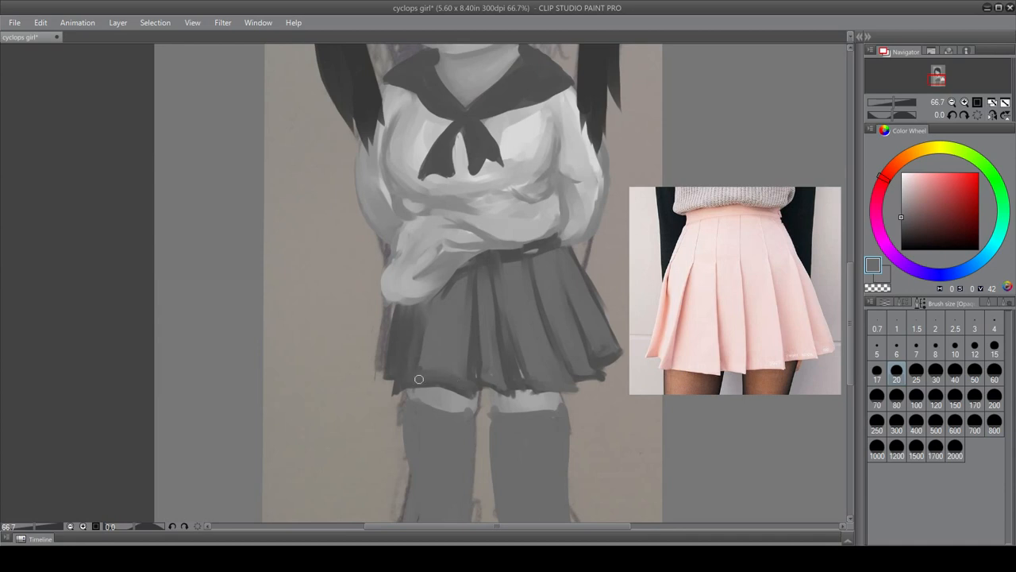
- Refine the hem at the skirt's right corner with brush size 8 and sampled grey of value 41
{"action": "left_click", "coordinate": [593, 360], "text": "alt"}
{"action": "left_click", "coordinate": [594, 358], "text": "alt"}
{"action": "left_click", "coordinate": [935, 349]}
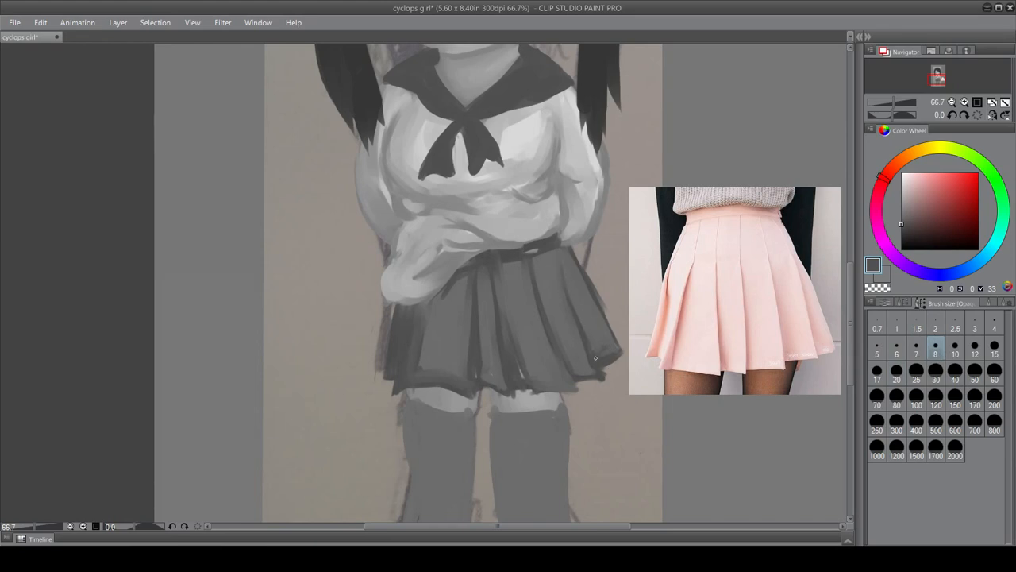
{"action": "left_click", "coordinate": [587, 363], "text": "alt"}
{"action": "left_click_drag", "start_coordinate": [585, 340], "coordinate": [597, 375]}
- Sharpen the pleat shadows on the skirt's right side with sampled dark grey of value 31, using brush sizes 10 and 12
{"action": "left_click", "coordinate": [955, 349]}
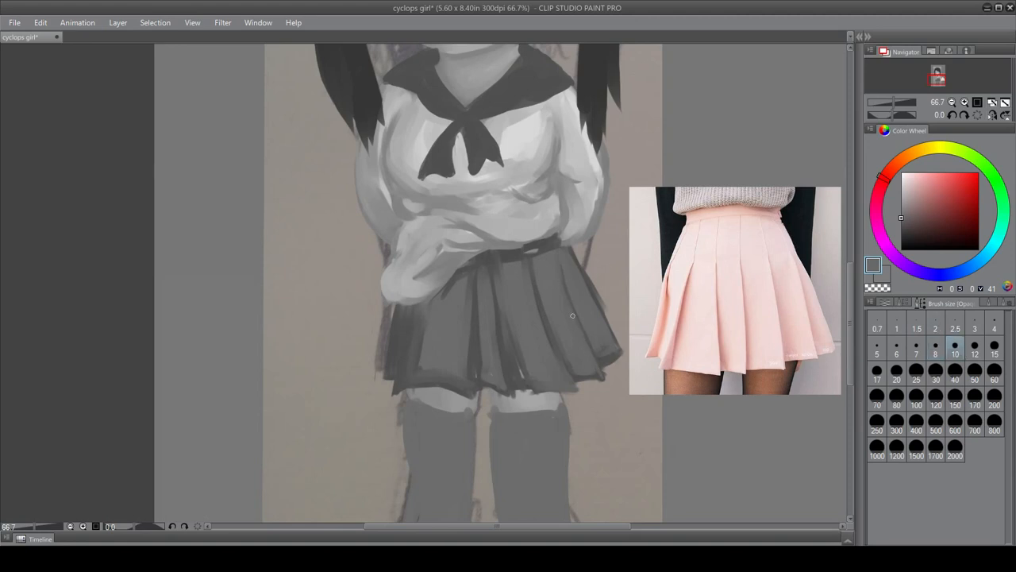
{"action": "left_click", "coordinate": [405, 344], "text": "alt"}
{"action": "left_click_drag", "start_coordinate": [567, 284], "coordinate": [608, 371]}
{"action": "left_click", "coordinate": [975, 349]}
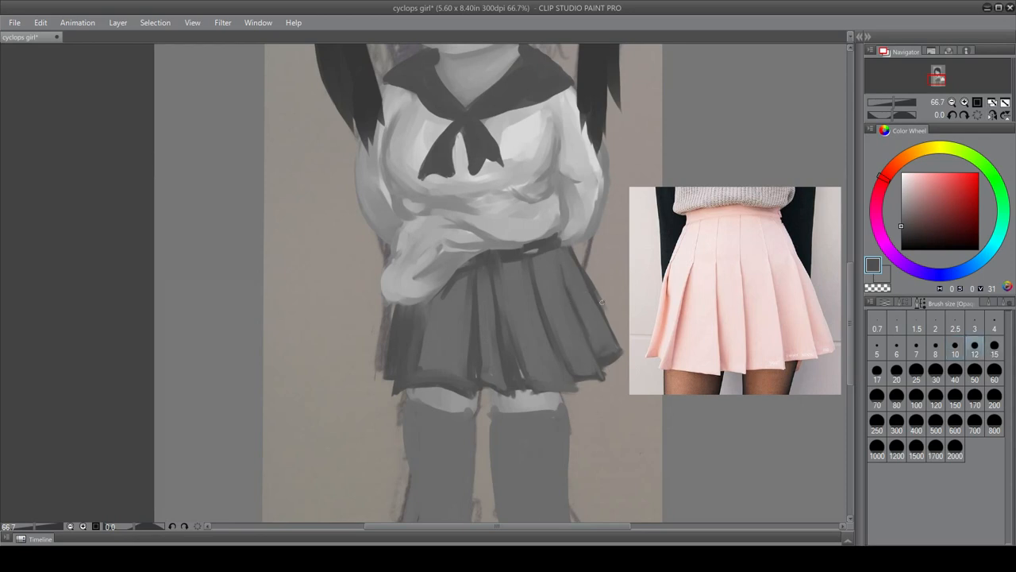
{"action": "left_click_drag", "start_coordinate": [570, 286], "coordinate": [587, 322]}
{"action": "left_click_drag", "start_coordinate": [563, 252], "coordinate": [601, 363]}
- Check the skirt's painting by switching the skirt layer's visibility off and back on
{"action": "left_click_drag", "start_coordinate": [850, 271], "coordinate": [854, 264]}
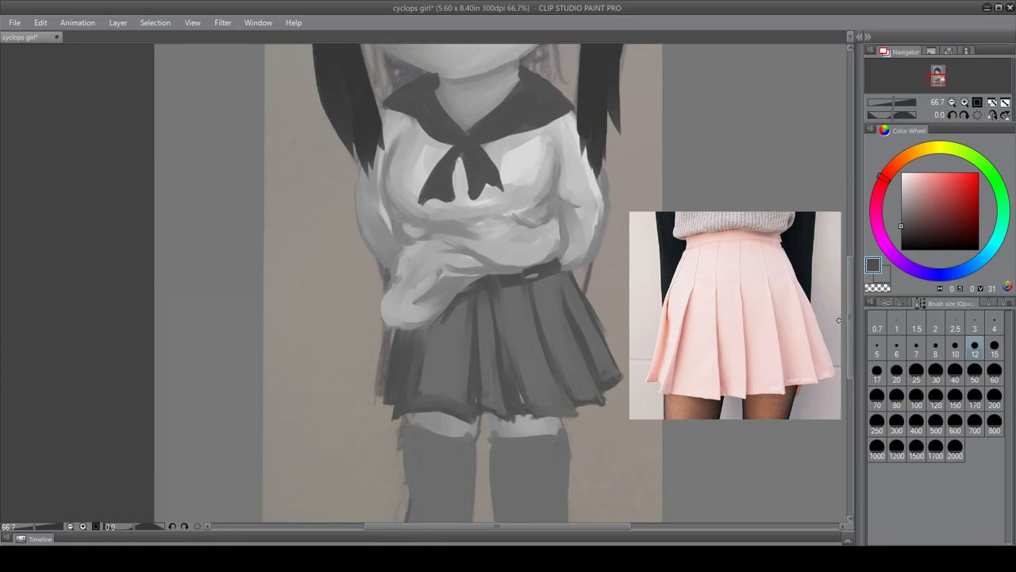
{"action": "left_click", "coordinate": [885, 302]}
{"action": "left_click_drag", "start_coordinate": [856, 298], "coordinate": [856, 329]}
{"action": "left_click", "coordinate": [873, 416]}
{"action": "left_click", "coordinate": [874, 417]}
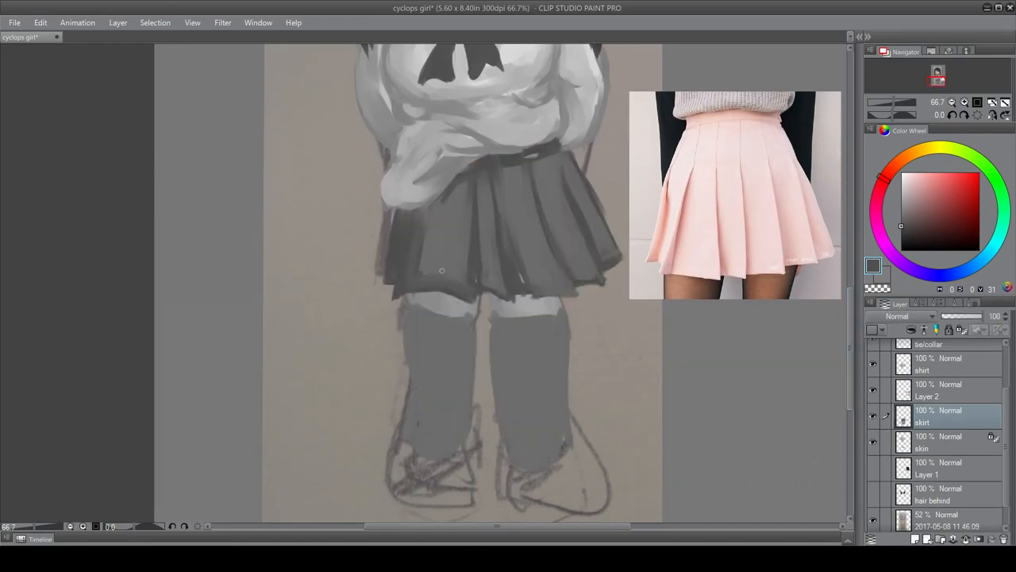
- Paint a dark shadow along the inner edge of the right sock with brush size 15 and grey of value 31
{"action": "left_click", "coordinate": [940, 302]}
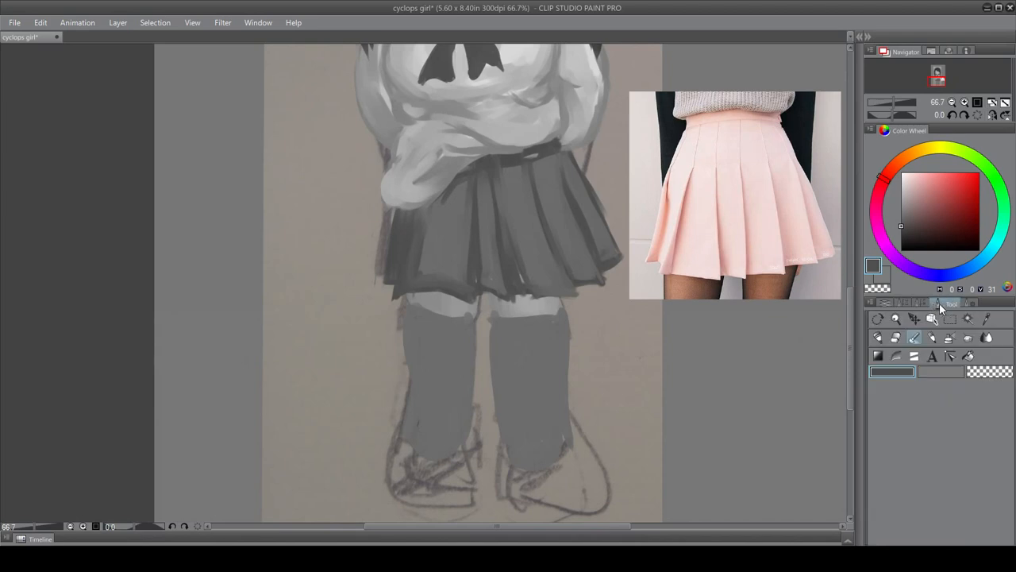
{"action": "left_click", "coordinate": [921, 302]}
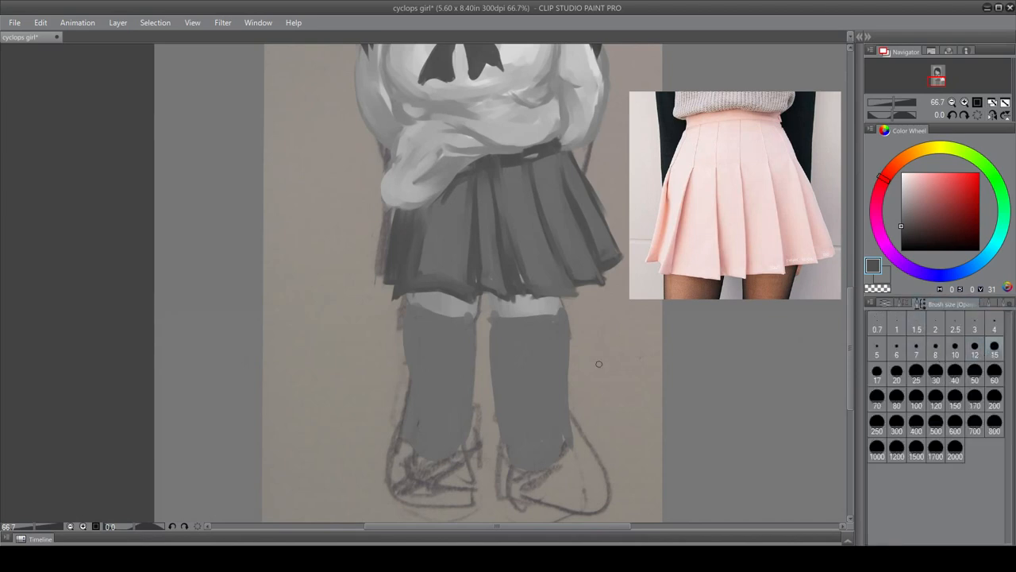
{"action": "mouse_move", "coordinate": [492, 318]}
{"action": "left_mouse_down"}
{"action": "mouse_move", "coordinate": [504, 377]}
{"action": "mouse_move", "coordinate": [486, 349]}
{"action": "mouse_move", "coordinate": [495, 318]}
{"action": "mouse_move", "coordinate": [505, 398]}
{"action": "left_mouse_up"}
{"action": "left_click_drag", "start_coordinate": [501, 349], "coordinate": [510, 423]}
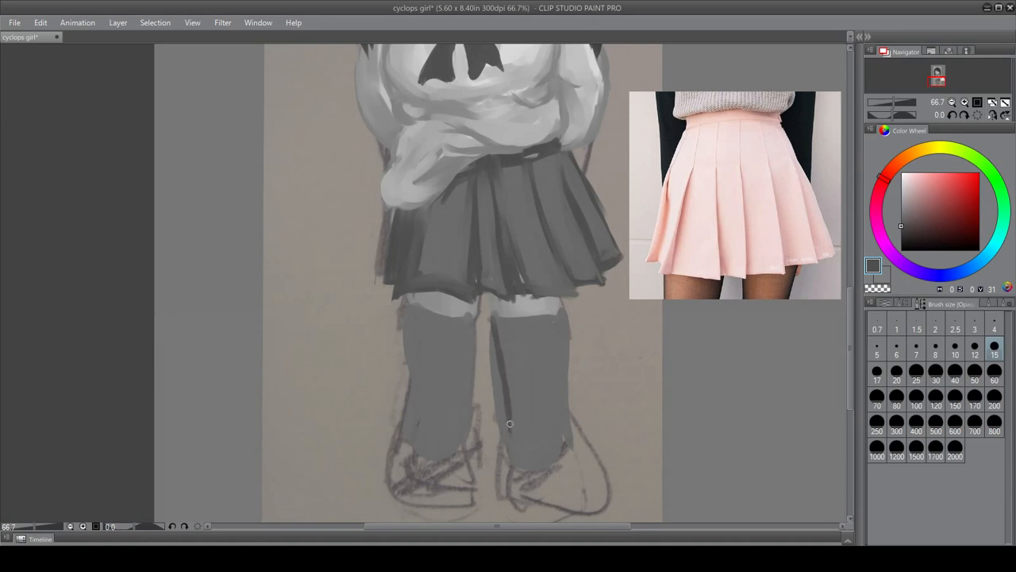
- Trim the inner edges of both socks with the hard eraser to narrow the legs
{"action": "left_click", "coordinate": [922, 305]}
{"action": "left_click", "coordinate": [982, 308]}
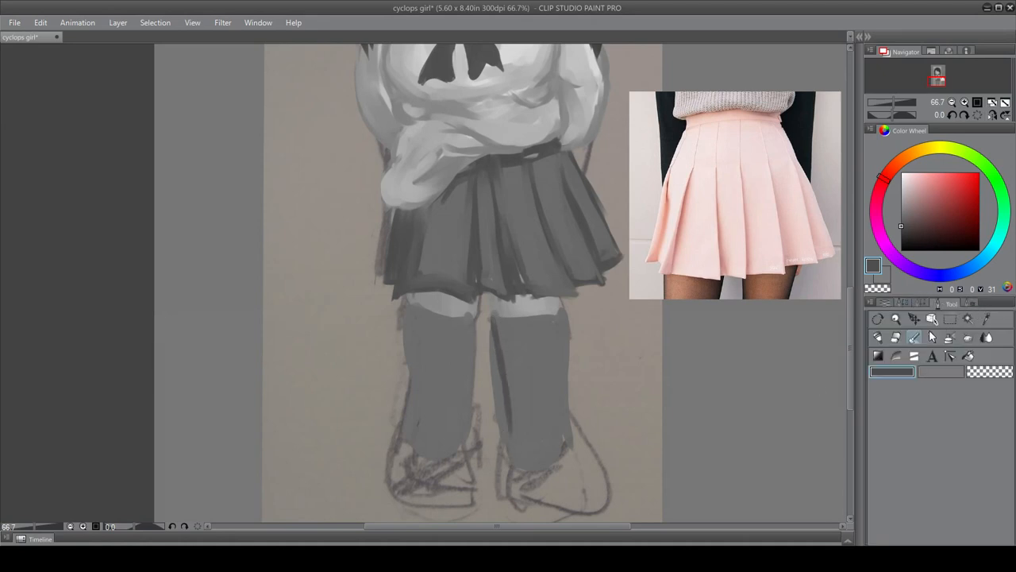
{"action": "left_click", "coordinate": [895, 338]}
{"action": "mouse_move", "coordinate": [491, 336]}
{"action": "left_mouse_down"}
{"action": "mouse_move", "coordinate": [489, 398]}
{"action": "mouse_move", "coordinate": [501, 435]}
{"action": "left_mouse_up"}
{"action": "left_click_drag", "start_coordinate": [495, 356], "coordinate": [502, 463]}
{"action": "left_click_drag", "start_coordinate": [497, 374], "coordinate": [501, 457]}
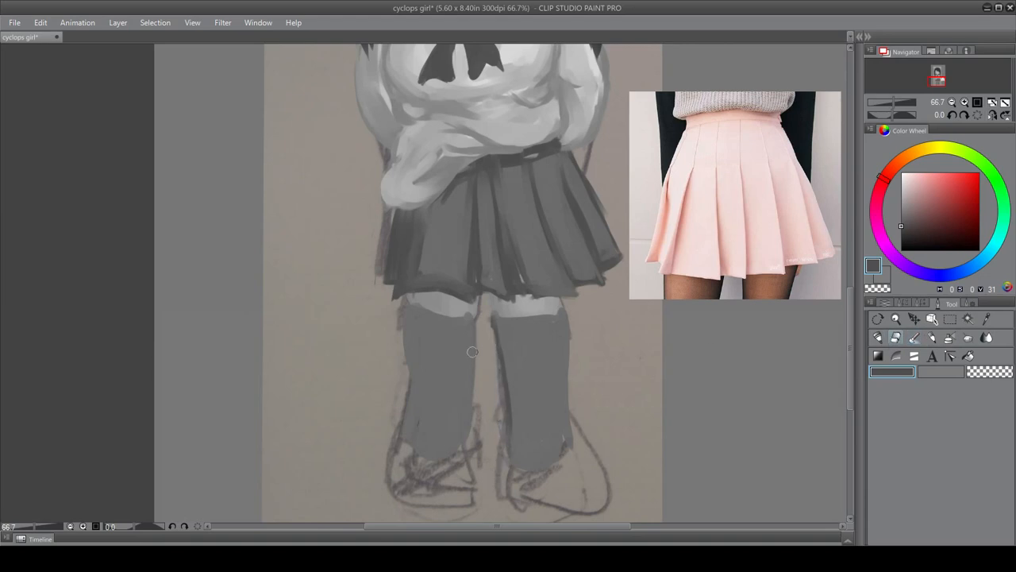
{"action": "left_click_drag", "start_coordinate": [476, 358], "coordinate": [463, 404]}
- Lower the opacity of the sketch layer 2017-05-08 11.46.09 to 21%
{"action": "left_click", "coordinate": [883, 302]}
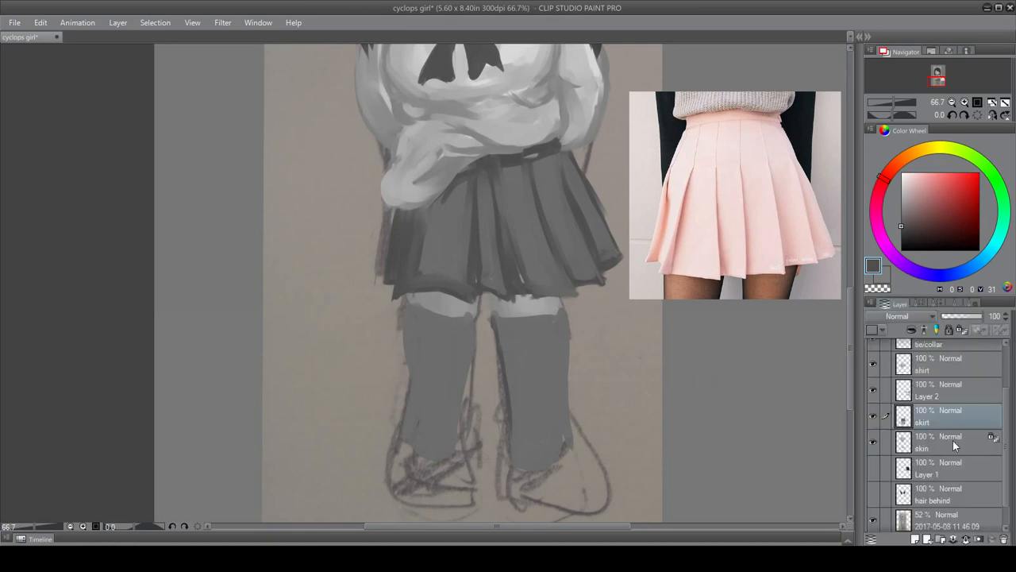
{"action": "scroll", "coordinate": [1010, 469], "scroll_direction": "down", "scroll_amount": 1}
{"action": "left_click", "coordinate": [975, 493]}
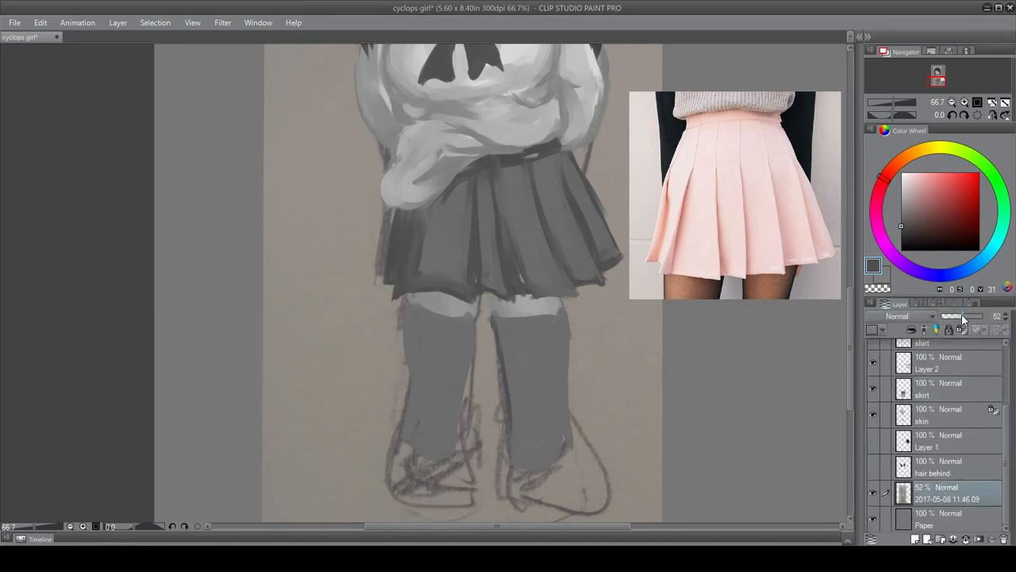
{"action": "left_click_drag", "start_coordinate": [963, 317], "coordinate": [952, 317]}
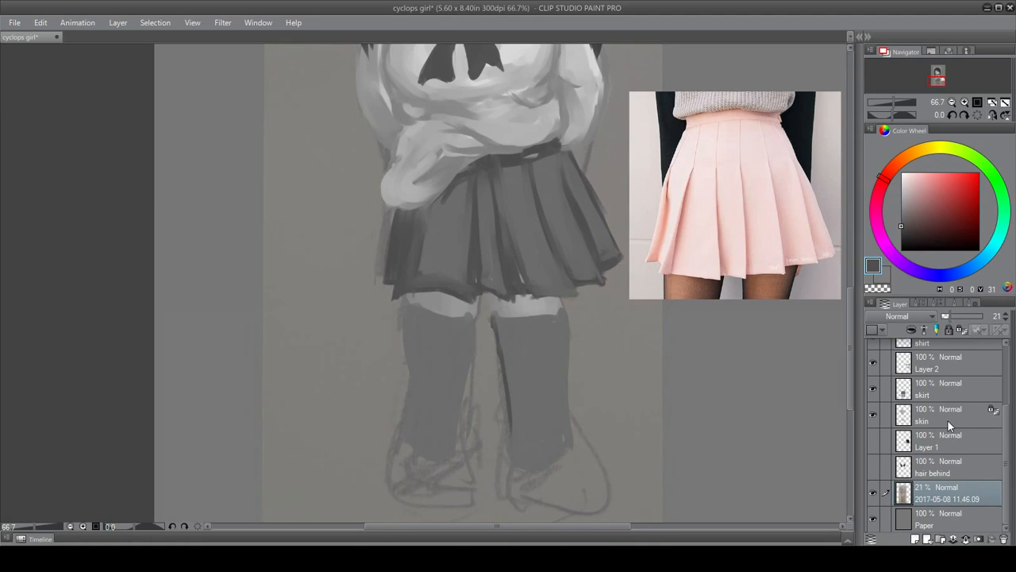
- On the skirt layer, outline both socks' top edges, the left sock's sides and the right sock's lower edge in grey of value 31
{"action": "left_click", "coordinate": [949, 417]}
{"action": "left_click", "coordinate": [944, 397]}
{"action": "left_click", "coordinate": [937, 304]}
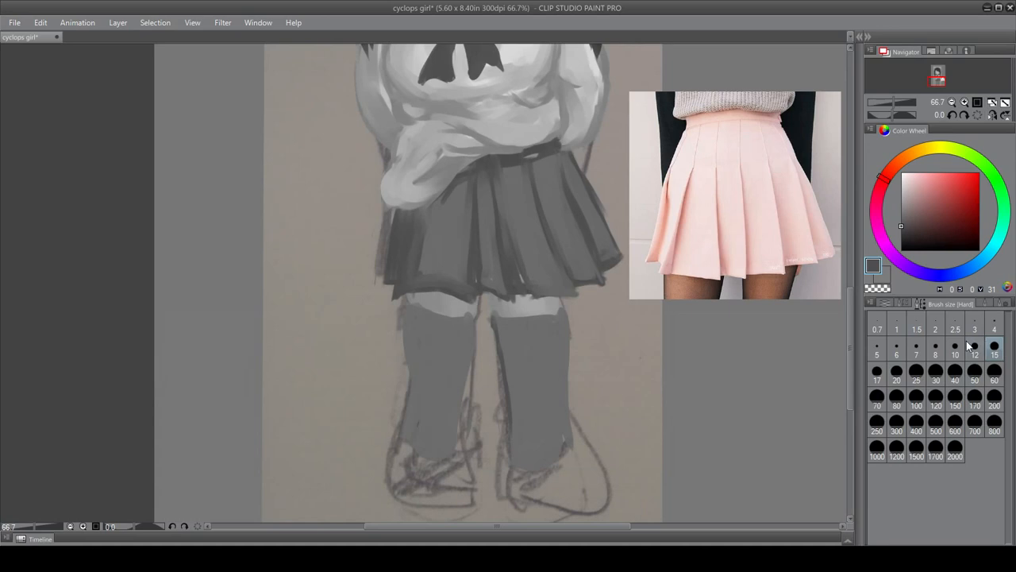
{"action": "left_click", "coordinate": [903, 304]}
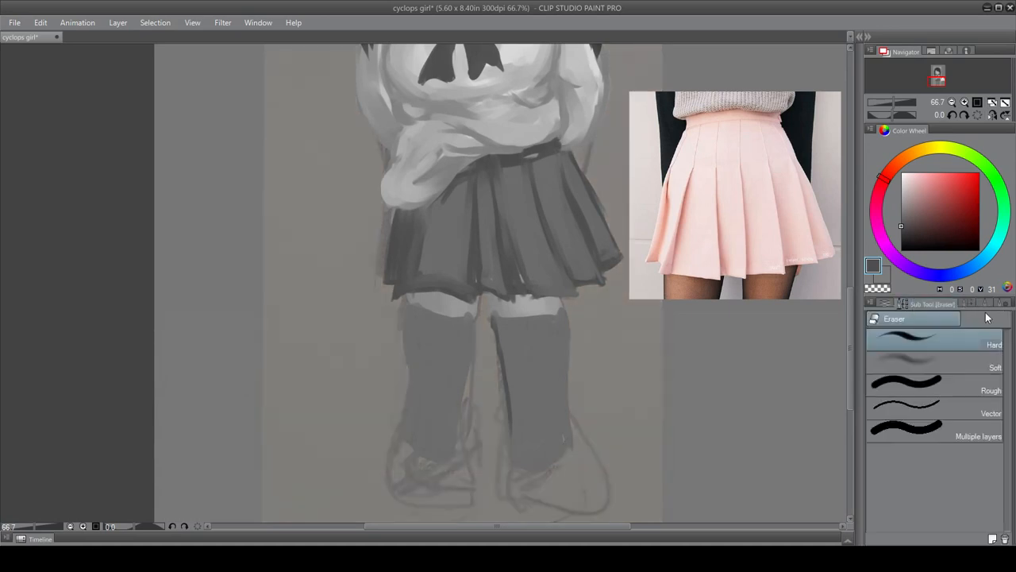
{"action": "left_click", "coordinate": [986, 306]}
{"action": "left_click", "coordinate": [910, 339]}
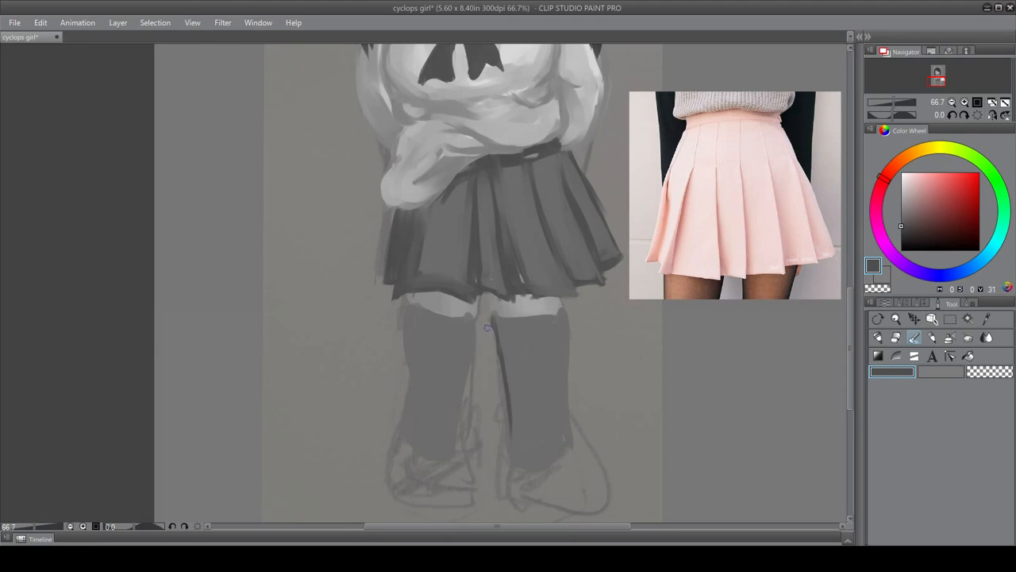
{"action": "left_click_drag", "start_coordinate": [494, 319], "coordinate": [562, 315]}
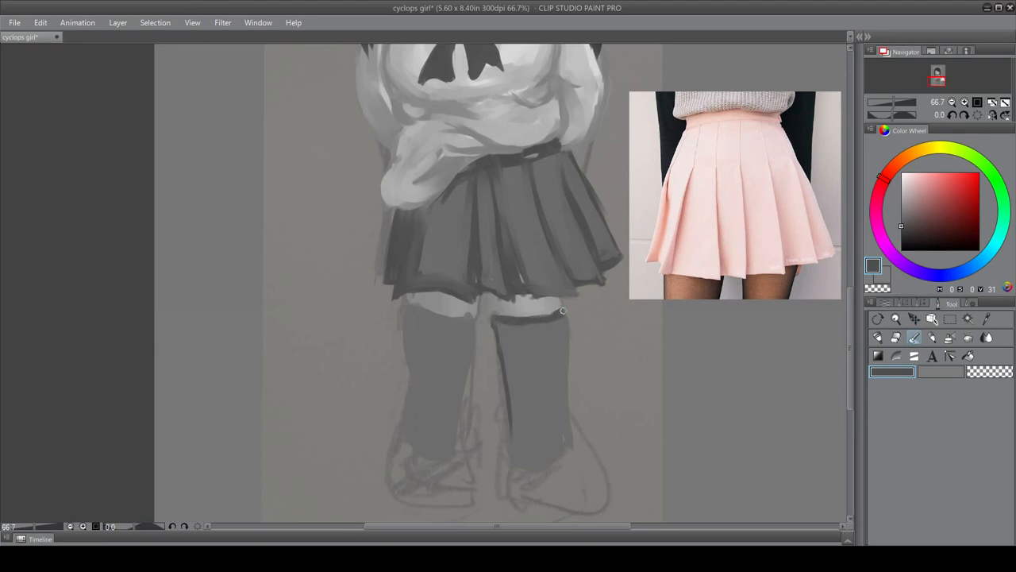
{"action": "mouse_move", "coordinate": [413, 302]}
{"action": "left_mouse_down"}
{"action": "mouse_move", "coordinate": [476, 315]}
{"action": "mouse_move", "coordinate": [456, 404]}
{"action": "left_mouse_up"}
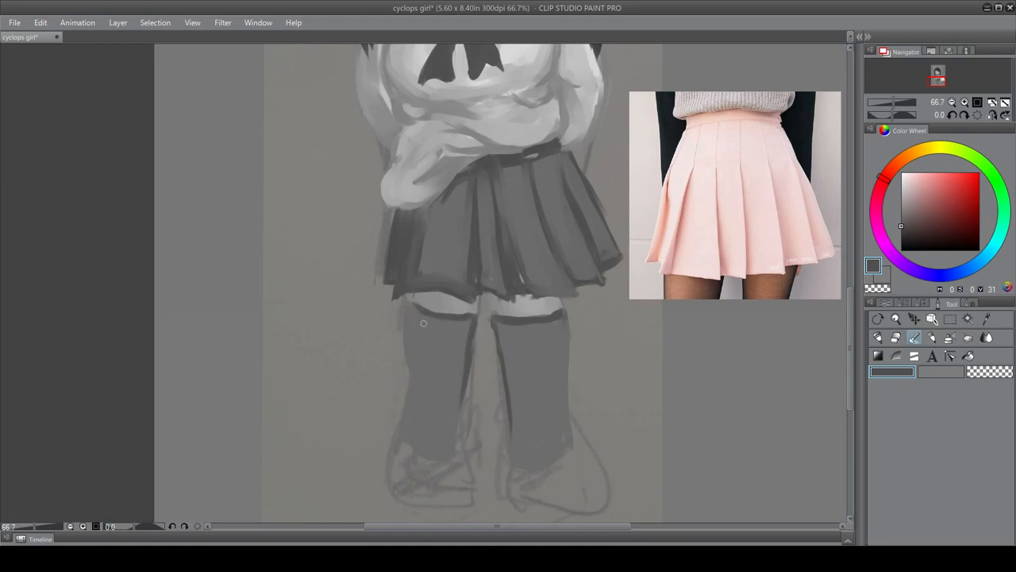
{"action": "mouse_move", "coordinate": [406, 303]}
{"action": "left_mouse_down"}
{"action": "mouse_move", "coordinate": [414, 348]}
{"action": "mouse_move", "coordinate": [405, 294]}
{"action": "mouse_move", "coordinate": [406, 395]}
{"action": "mouse_move", "coordinate": [415, 383]}
{"action": "mouse_move", "coordinate": [398, 434]}
{"action": "mouse_move", "coordinate": [409, 407]}
{"action": "mouse_move", "coordinate": [413, 448]}
{"action": "mouse_move", "coordinate": [403, 431]}
{"action": "mouse_move", "coordinate": [448, 466]}
{"action": "left_mouse_up"}
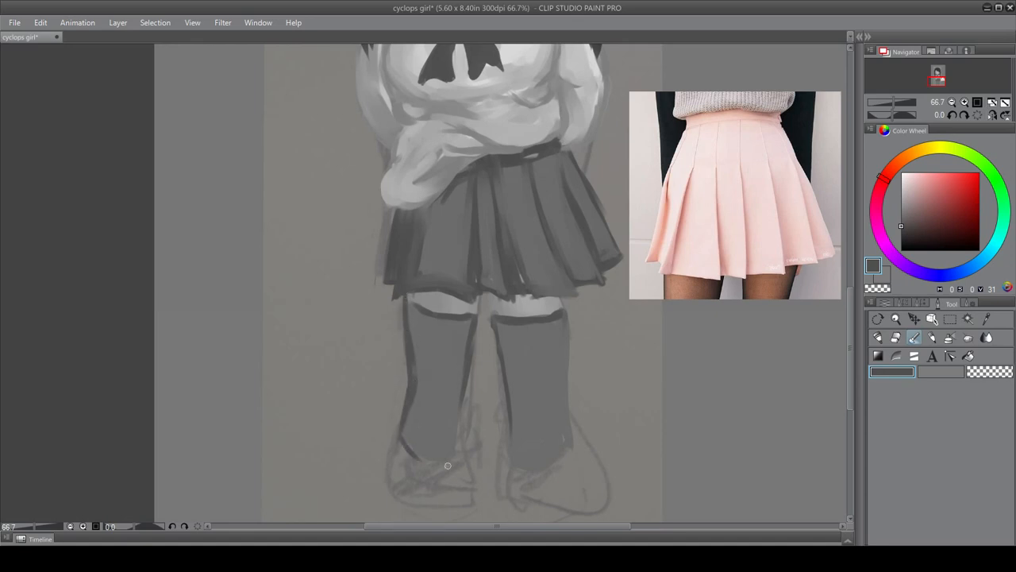
{"action": "left_click_drag", "start_coordinate": [511, 412], "coordinate": [511, 455]}
{"action": "left_click_drag", "start_coordinate": [521, 468], "coordinate": [537, 463]}
{"action": "left_click_drag", "start_coordinate": [569, 322], "coordinate": [563, 397]}
{"action": "mouse_move", "coordinate": [565, 356]}
{"action": "left_mouse_down"}
{"action": "mouse_move", "coordinate": [561, 436]}
{"action": "mouse_move", "coordinate": [562, 396]}
{"action": "mouse_move", "coordinate": [570, 443]}
{"action": "left_mouse_up"}
{"action": "mouse_move", "coordinate": [567, 309]}
{"action": "left_mouse_down"}
{"action": "mouse_move", "coordinate": [577, 372]}
{"action": "mouse_move", "coordinate": [568, 365]}
{"action": "left_mouse_up"}
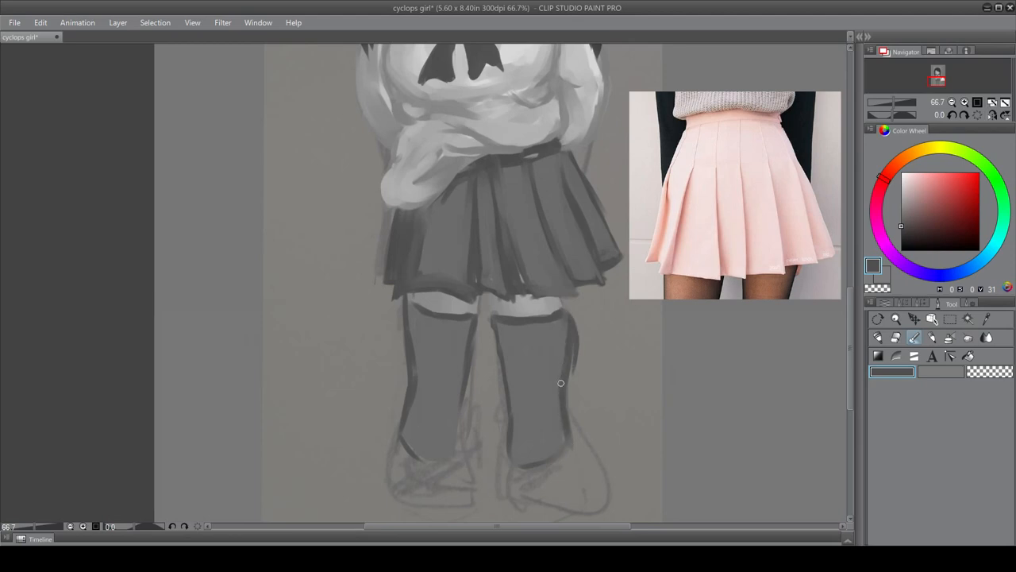
{"action": "key", "text": "ctrl+z"}
{"action": "key", "text": "ctrl+z"}
- Outline the outer edge of the right sock from the cuff down to the ankle in dark grey
{"action": "left_click_drag", "start_coordinate": [567, 311], "coordinate": [568, 354]}
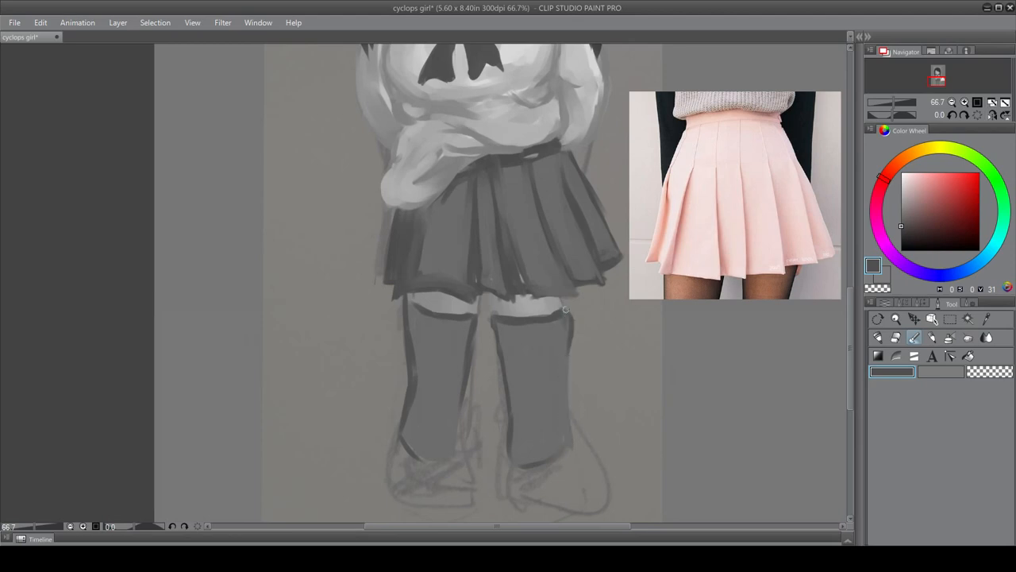
{"action": "left_click_drag", "start_coordinate": [563, 311], "coordinate": [569, 375]}
{"action": "left_click_drag", "start_coordinate": [566, 314], "coordinate": [567, 440]}
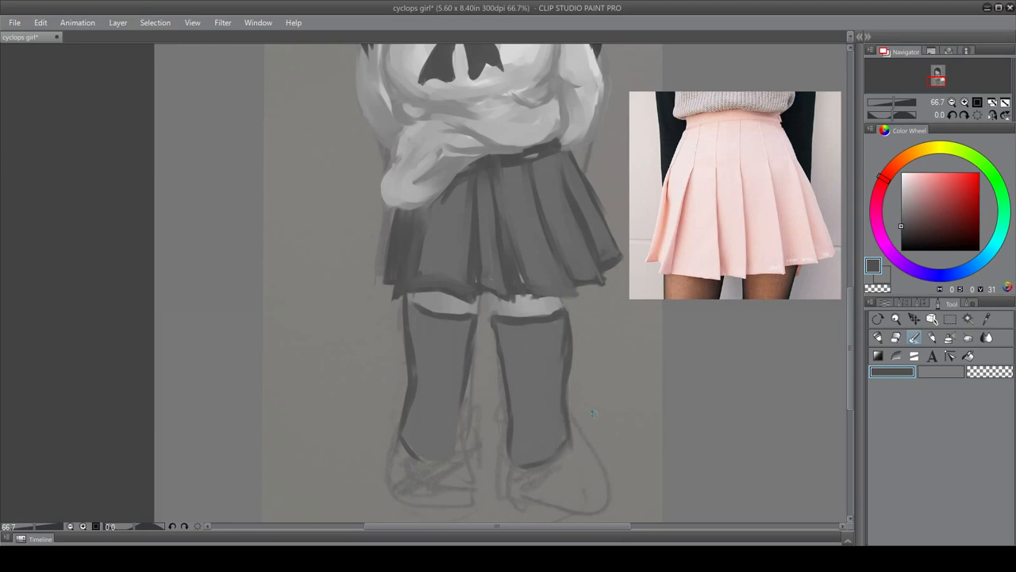
- Draw dark cuff bands and fold lines across the tops of both socks, with short vertical ribs on the right cuff
{"action": "mouse_move", "coordinate": [851, 327]}
{"action": "left_mouse_down"}
{"action": "mouse_move", "coordinate": [850, 298]}
{"action": "mouse_move", "coordinate": [850, 327]}
{"action": "left_mouse_up"}
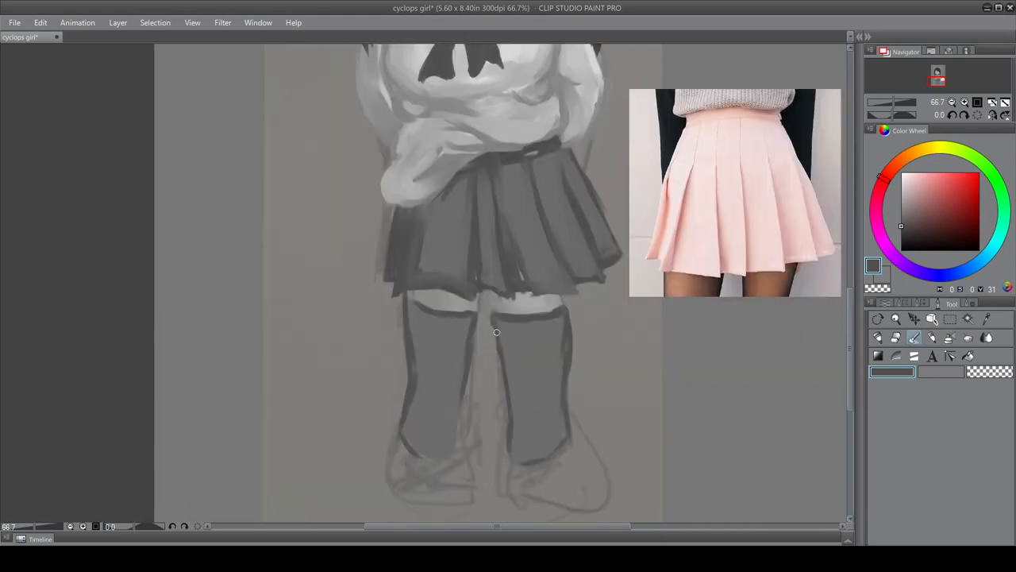
{"action": "left_click_drag", "start_coordinate": [496, 331], "coordinate": [562, 322]}
{"action": "mouse_move", "coordinate": [416, 323]}
{"action": "left_mouse_down"}
{"action": "mouse_move", "coordinate": [442, 327]}
{"action": "mouse_move", "coordinate": [410, 313]}
{"action": "mouse_move", "coordinate": [470, 328]}
{"action": "mouse_move", "coordinate": [411, 312]}
{"action": "mouse_move", "coordinate": [470, 322]}
{"action": "left_mouse_up"}
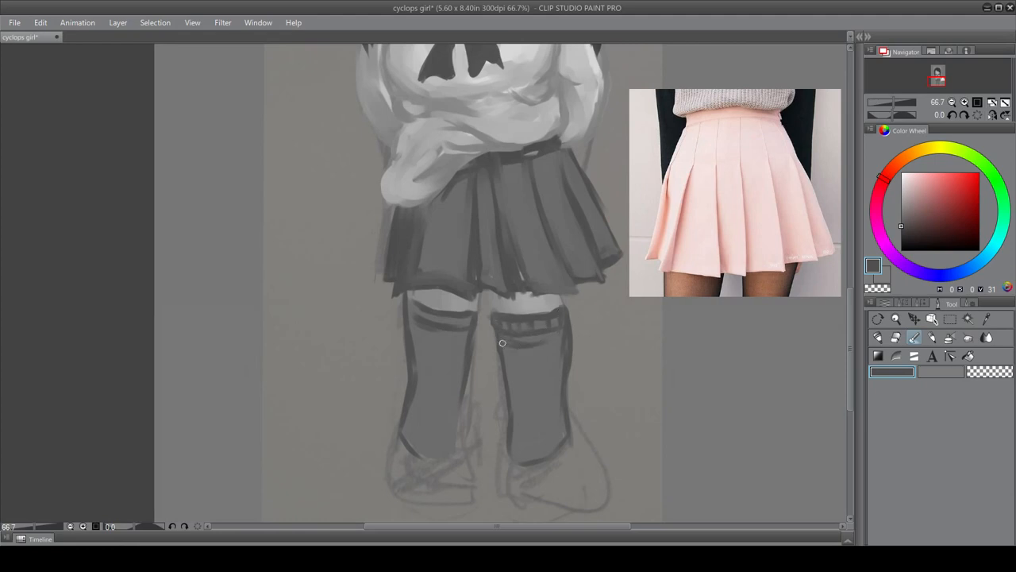
{"action": "left_click_drag", "start_coordinate": [411, 339], "coordinate": [442, 337]}
- Shade the inner side and ankle of the right sock in dark grey with brush size 40
{"action": "left_click", "coordinate": [918, 303]}
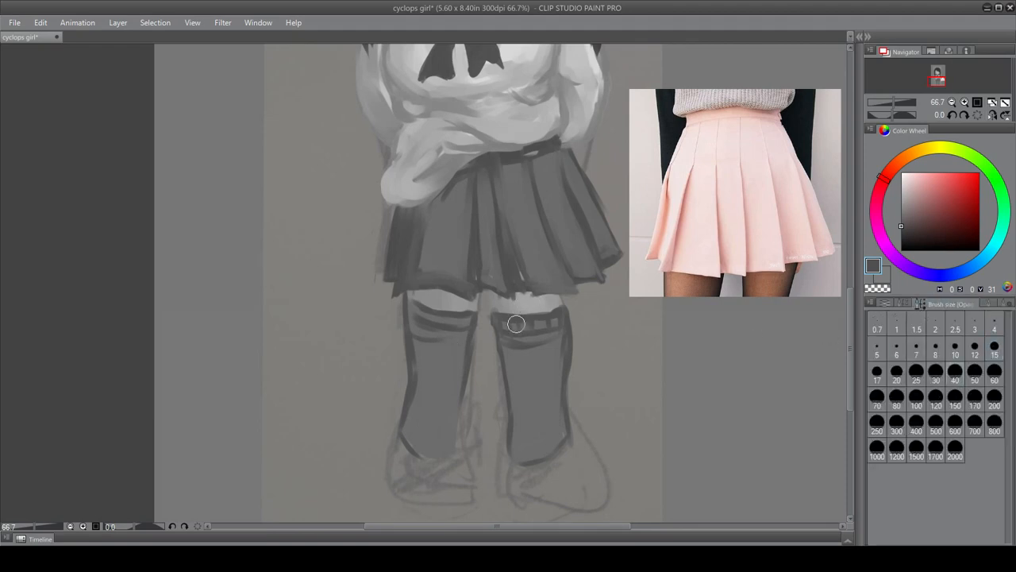
{"action": "left_click_drag", "start_coordinate": [502, 320], "coordinate": [515, 395]}
{"action": "mouse_move", "coordinate": [506, 325]}
{"action": "left_mouse_down"}
{"action": "mouse_move", "coordinate": [515, 458]}
{"action": "mouse_move", "coordinate": [522, 381]}
{"action": "mouse_move", "coordinate": [523, 459]}
{"action": "mouse_move", "coordinate": [540, 433]}
{"action": "mouse_move", "coordinate": [550, 449]}
{"action": "mouse_move", "coordinate": [517, 337]}
{"action": "mouse_move", "coordinate": [524, 399]}
{"action": "left_mouse_up"}
{"action": "mouse_move", "coordinate": [524, 348]}
{"action": "left_mouse_down"}
{"action": "mouse_move", "coordinate": [529, 407]}
{"action": "mouse_move", "coordinate": [536, 417]}
{"action": "mouse_move", "coordinate": [543, 409]}
{"action": "mouse_move", "coordinate": [550, 435]}
{"action": "left_mouse_up"}
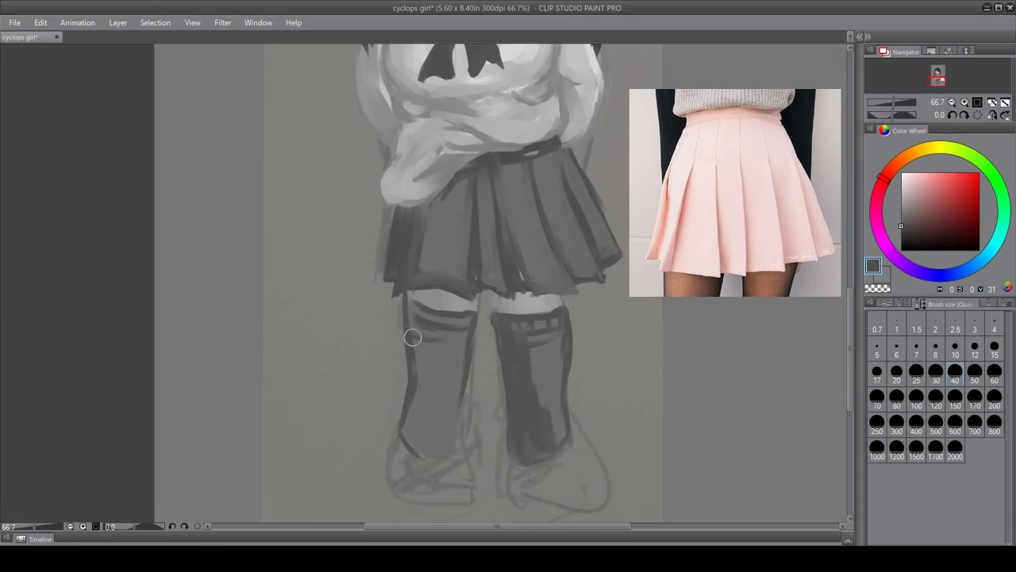
- Shade both sides of the left sock and the outer side of the right sock with the size 40 brush
{"action": "left_click_drag", "start_coordinate": [411, 311], "coordinate": [425, 389]}
{"action": "mouse_move", "coordinate": [423, 336]}
{"action": "left_mouse_down"}
{"action": "mouse_move", "coordinate": [455, 351]}
{"action": "mouse_move", "coordinate": [433, 336]}
{"action": "mouse_move", "coordinate": [420, 407]}
{"action": "mouse_move", "coordinate": [417, 391]}
{"action": "mouse_move", "coordinate": [413, 415]}
{"action": "mouse_move", "coordinate": [426, 418]}
{"action": "mouse_move", "coordinate": [415, 426]}
{"action": "mouse_move", "coordinate": [420, 413]}
{"action": "mouse_move", "coordinate": [451, 452]}
{"action": "left_mouse_up"}
{"action": "left_click_drag", "start_coordinate": [420, 309], "coordinate": [425, 367]}
{"action": "left_click_drag", "start_coordinate": [472, 322], "coordinate": [454, 420]}
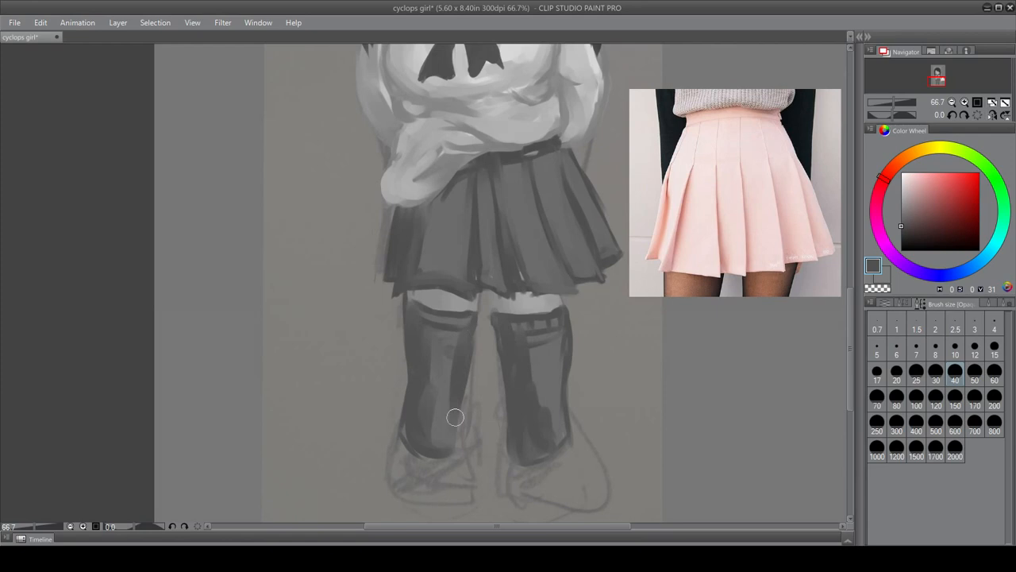
{"action": "left_click_drag", "start_coordinate": [456, 373], "coordinate": [454, 435]}
{"action": "left_click_drag", "start_coordinate": [569, 320], "coordinate": [554, 412]}
{"action": "left_click_drag", "start_coordinate": [559, 378], "coordinate": [561, 435]}
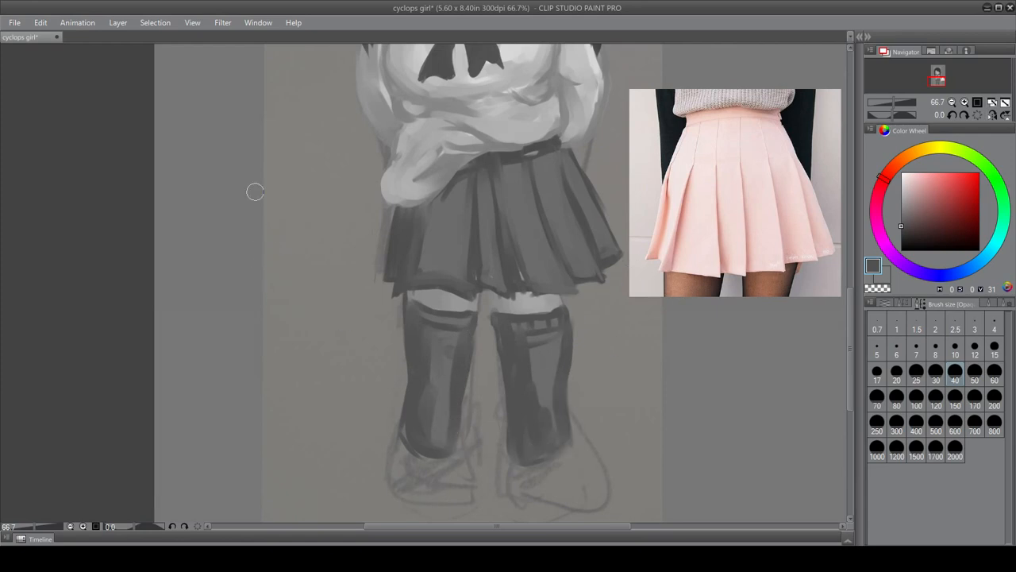
- Sketch two vertical lines crossed by curved strokes with a zigzag edge beside the figure to demonstrate how folds wrap around a form
{"action": "left_click_drag", "start_coordinate": [251, 186], "coordinate": [240, 349]}
{"action": "left_click_drag", "start_coordinate": [321, 180], "coordinate": [296, 356]}
{"action": "left_click_drag", "start_coordinate": [243, 208], "coordinate": [327, 239]}
{"action": "left_click_drag", "start_coordinate": [236, 173], "coordinate": [296, 284]}
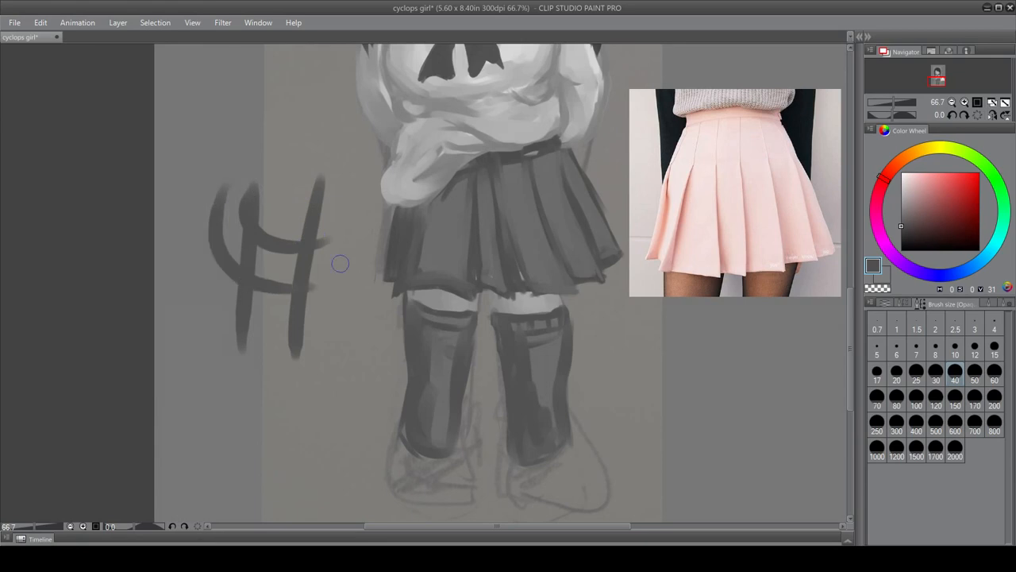
{"action": "mouse_move", "coordinate": [208, 245]}
{"action": "left_mouse_down"}
{"action": "mouse_move", "coordinate": [322, 318]}
{"action": "mouse_move", "coordinate": [267, 363]}
{"action": "mouse_move", "coordinate": [315, 365]}
{"action": "left_mouse_up"}
{"action": "mouse_move", "coordinate": [336, 289]}
{"action": "left_mouse_down"}
{"action": "mouse_move", "coordinate": [361, 291]}
{"action": "mouse_move", "coordinate": [344, 318]}
{"action": "left_mouse_up"}
{"action": "mouse_move", "coordinate": [337, 240]}
{"action": "left_mouse_down"}
{"action": "mouse_move", "coordinate": [361, 237]}
{"action": "mouse_move", "coordinate": [344, 272]}
{"action": "left_mouse_up"}
{"action": "mouse_move", "coordinate": [341, 199]}
{"action": "left_mouse_down"}
{"action": "mouse_move", "coordinate": [359, 200]}
{"action": "mouse_move", "coordinate": [339, 236]}
{"action": "left_mouse_up"}
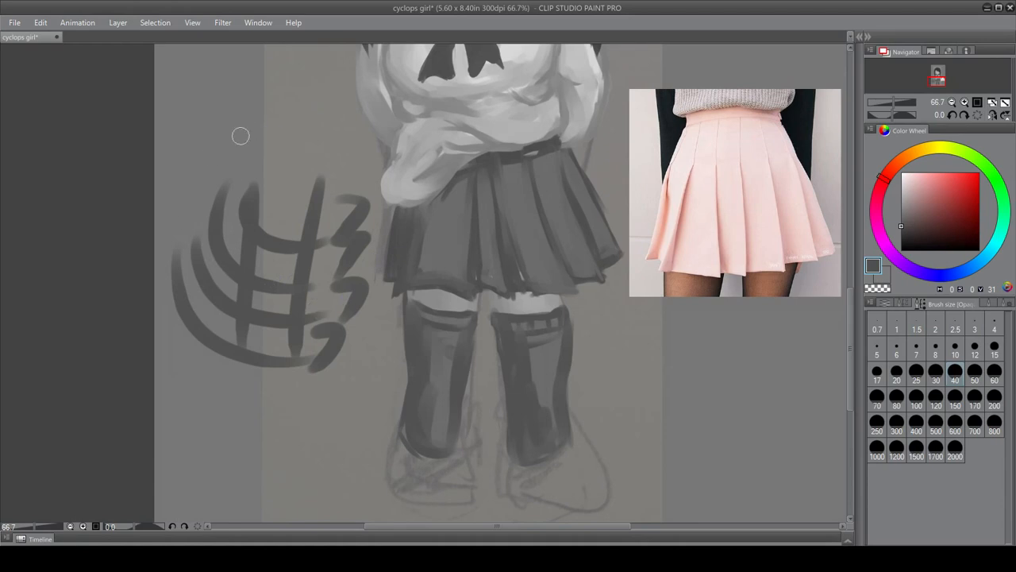
- Undo all the demonstration strokes beside the figure
{"action": "key", "text": "ctrl+z"}
{"action": "key", "text": "ctrl+z"}
{"action": "key", "text": "ctrl+z"}
{"action": "key", "text": "ctrl+z"}
{"action": "key", "text": "ctrl+z"}
{"action": "key", "text": "ctrl+z"}
{"action": "key", "text": "ctrl+z"}
{"action": "key", "text": "ctrl+z"}
{"action": "key", "text": "ctrl+z"}
{"action": "key", "text": "ctrl+z"}
{"action": "key", "text": "ctrl+z"}
{"action": "key", "text": "ctrl+z"}
{"action": "key", "text": "ctrl+z"}
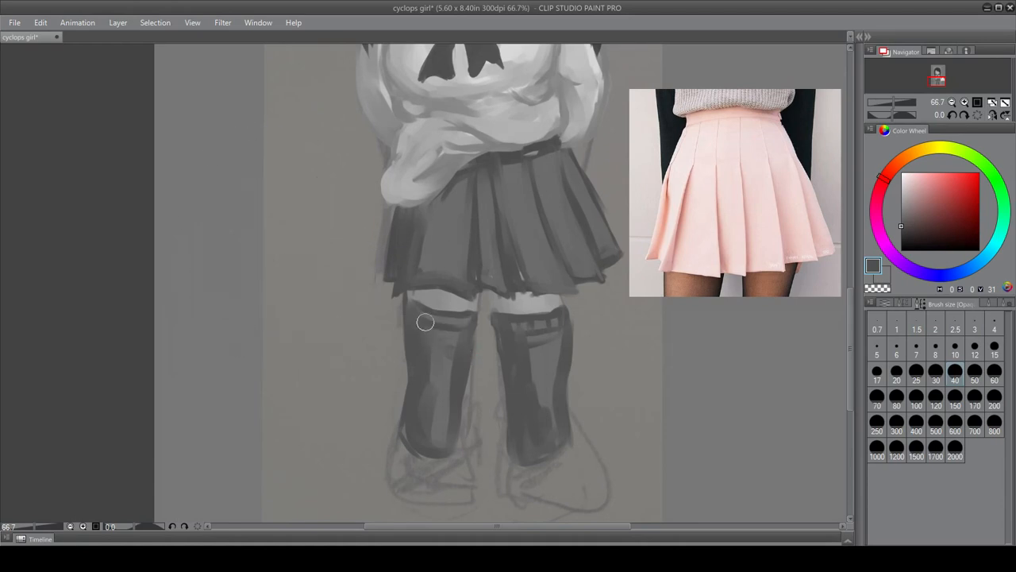
- Darken the cuffs, middles and ankles of both socks with broad strokes of grey of value 31
{"action": "mouse_move", "coordinate": [421, 313]}
{"action": "left_mouse_down"}
{"action": "mouse_move", "coordinate": [406, 297]}
{"action": "mouse_move", "coordinate": [424, 309]}
{"action": "mouse_move", "coordinate": [416, 325]}
{"action": "mouse_move", "coordinate": [425, 376]}
{"action": "mouse_move", "coordinate": [411, 439]}
{"action": "left_mouse_up"}
{"action": "mouse_move", "coordinate": [515, 335]}
{"action": "left_mouse_down"}
{"action": "mouse_move", "coordinate": [514, 368]}
{"action": "mouse_move", "coordinate": [518, 329]}
{"action": "mouse_move", "coordinate": [531, 329]}
{"action": "mouse_move", "coordinate": [531, 385]}
{"action": "mouse_move", "coordinate": [549, 404]}
{"action": "mouse_move", "coordinate": [524, 428]}
{"action": "mouse_move", "coordinate": [533, 459]}
{"action": "mouse_move", "coordinate": [545, 442]}
{"action": "mouse_move", "coordinate": [531, 366]}
{"action": "left_mouse_up"}
{"action": "mouse_move", "coordinate": [427, 350]}
{"action": "left_mouse_down"}
{"action": "mouse_move", "coordinate": [435, 429]}
{"action": "mouse_move", "coordinate": [443, 400]}
{"action": "mouse_move", "coordinate": [417, 427]}
{"action": "mouse_move", "coordinate": [442, 412]}
{"action": "mouse_move", "coordinate": [444, 443]}
{"action": "mouse_move", "coordinate": [439, 357]}
{"action": "mouse_move", "coordinate": [420, 396]}
{"action": "mouse_move", "coordinate": [450, 445]}
{"action": "left_mouse_up"}
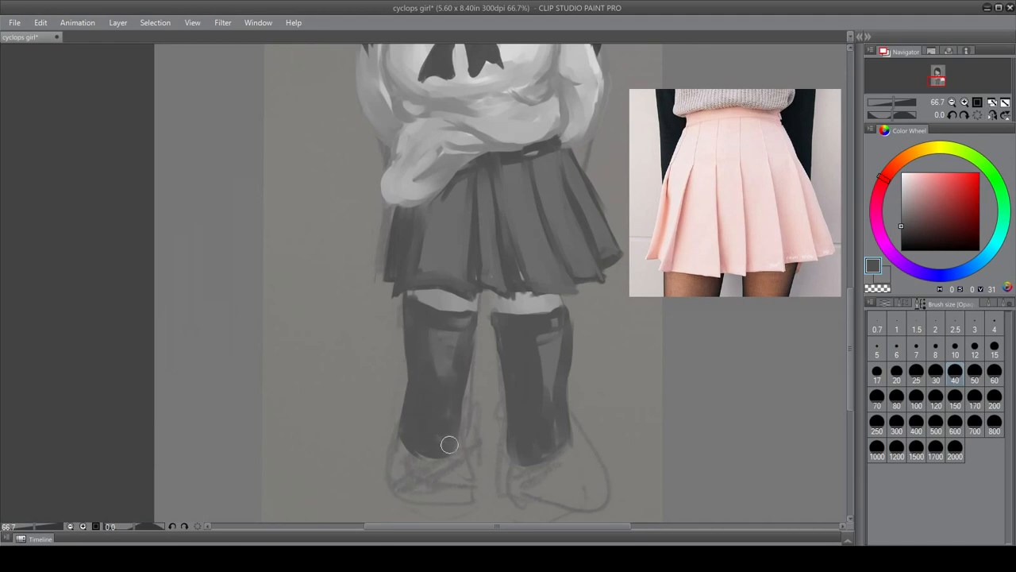
{"action": "mouse_move", "coordinate": [548, 400]}
{"action": "left_mouse_down"}
{"action": "mouse_move", "coordinate": [539, 381]}
{"action": "mouse_move", "coordinate": [538, 407]}
{"action": "mouse_move", "coordinate": [568, 437]}
{"action": "left_mouse_up"}
- On the tie/collar layer, paint shadows at the collar's neck corners with brush size 10 and dark grey of value 20
{"action": "left_click_drag", "start_coordinate": [848, 365], "coordinate": [853, 288]}
{"action": "left_click", "coordinate": [900, 303]}
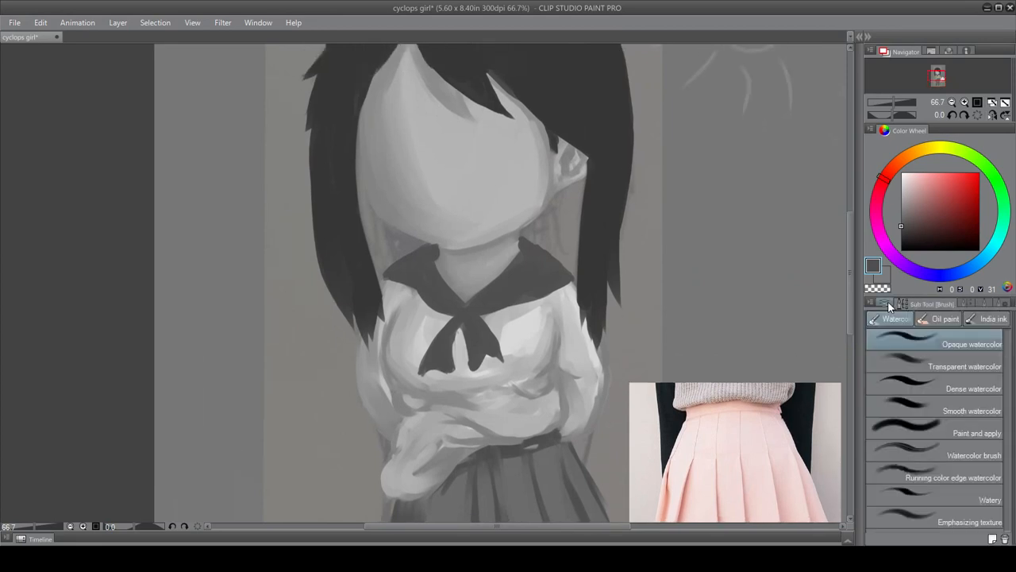
{"action": "left_click", "coordinate": [887, 304]}
{"action": "left_click_drag", "start_coordinate": [1004, 414], "coordinate": [1006, 376]}
{"action": "left_click", "coordinate": [945, 379]}
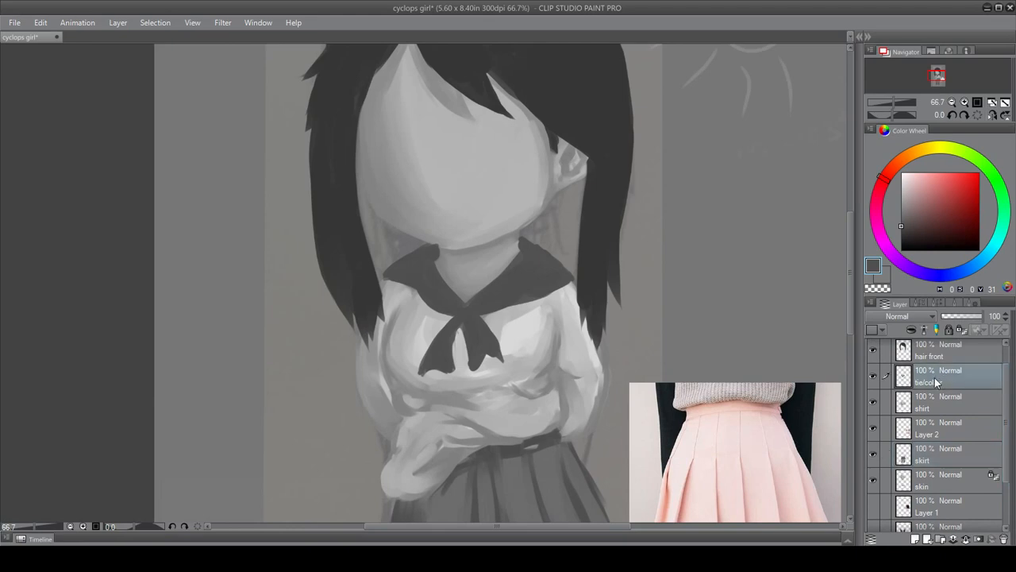
{"action": "scroll", "coordinate": [851, 236], "scroll_direction": "up", "scroll_amount": 2}
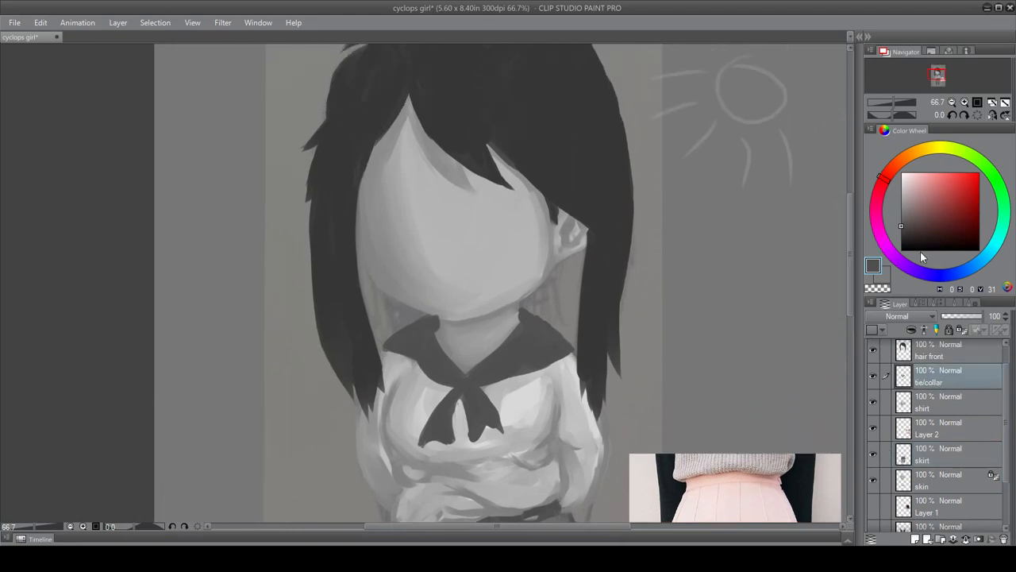
{"action": "left_click", "coordinate": [937, 304]}
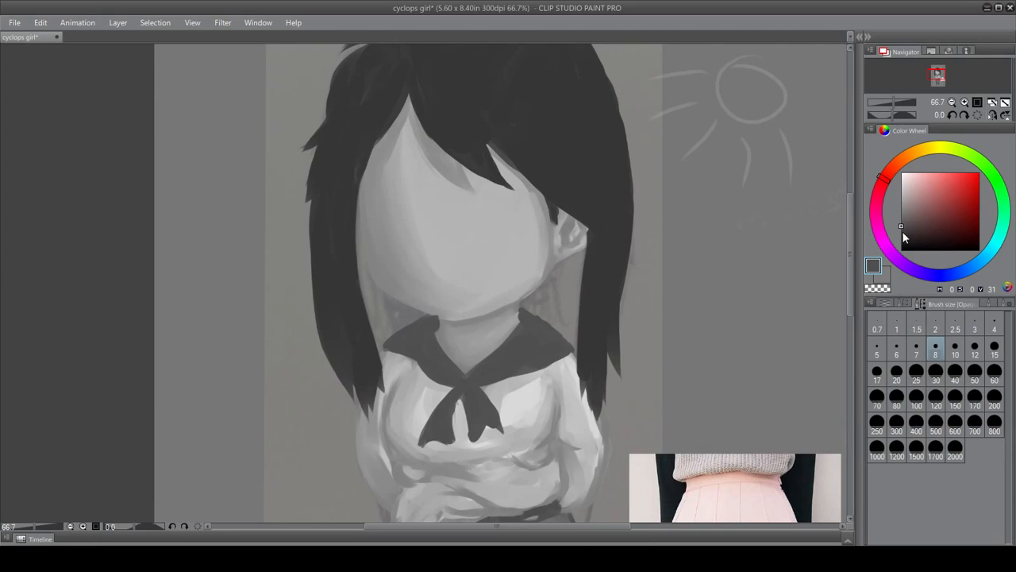
{"action": "left_click", "coordinate": [883, 303]}
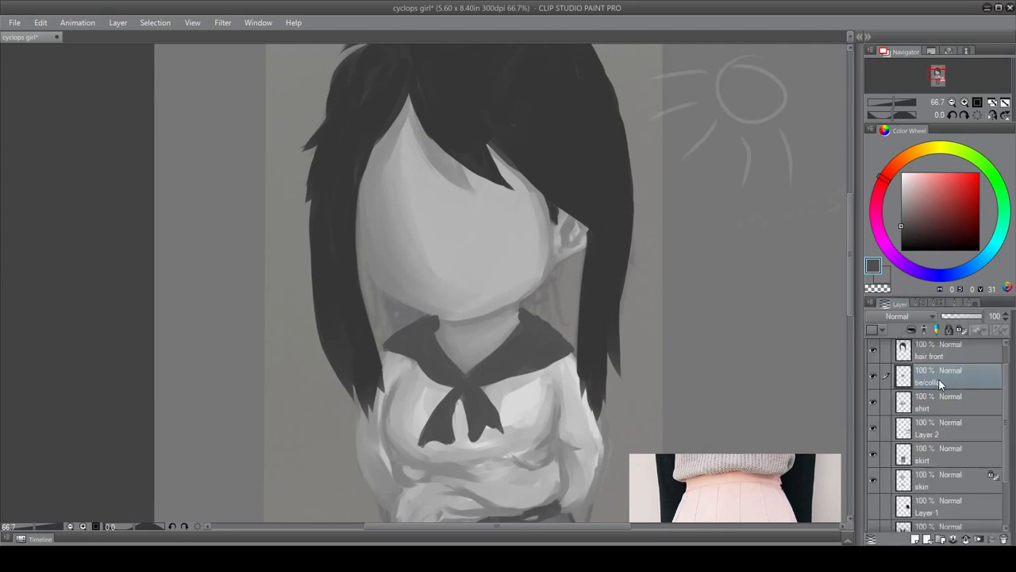
{"action": "left_click", "coordinate": [901, 232]}
{"action": "left_click", "coordinate": [901, 236]}
{"action": "left_click", "coordinate": [940, 303]}
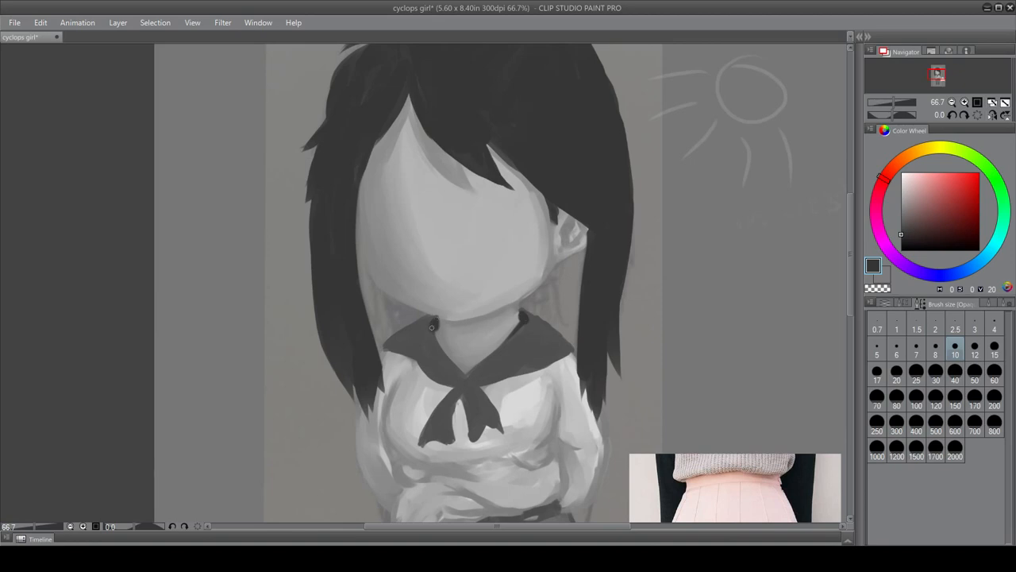
- Blend the collar's neck corners with sampled greys and shade the collar's right inner edge down to the knot
{"action": "left_click", "coordinate": [523, 329], "text": "alt"}
{"action": "left_click", "coordinate": [436, 324], "text": "alt"}
{"action": "left_click", "coordinate": [437, 322], "text": "alt"}
{"action": "left_click_drag", "start_coordinate": [477, 371], "coordinate": [525, 325]}
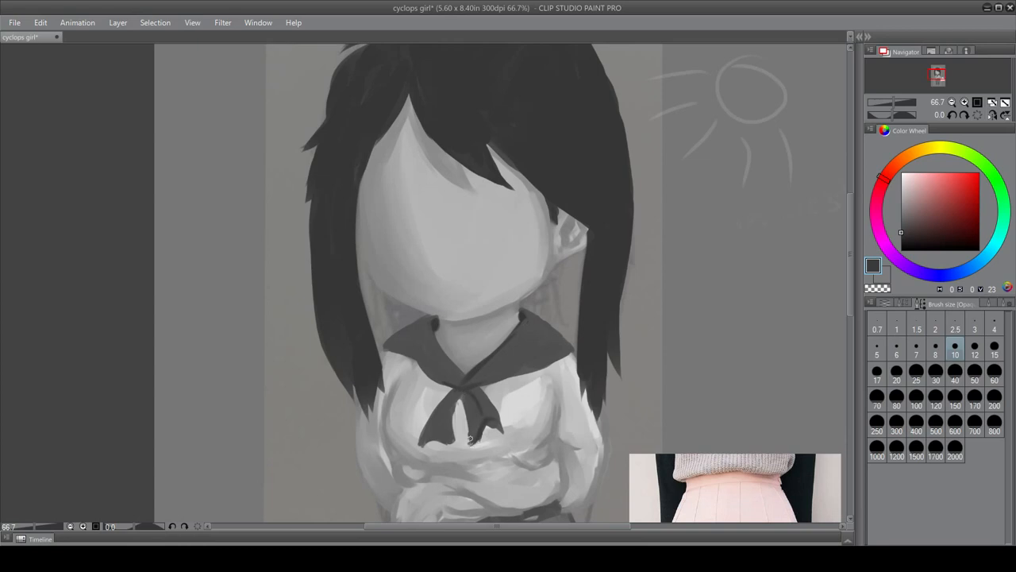
- Paint dark fold shadows and edges on both tails of the tie with sampled grey of value 23
{"action": "left_click_drag", "start_coordinate": [471, 436], "coordinate": [468, 443]}
{"action": "left_click_drag", "start_coordinate": [460, 391], "coordinate": [449, 442]}
{"action": "left_click_drag", "start_coordinate": [421, 442], "coordinate": [428, 445]}
{"action": "scroll", "coordinate": [848, 300], "scroll_direction": "down", "scroll_amount": 2}
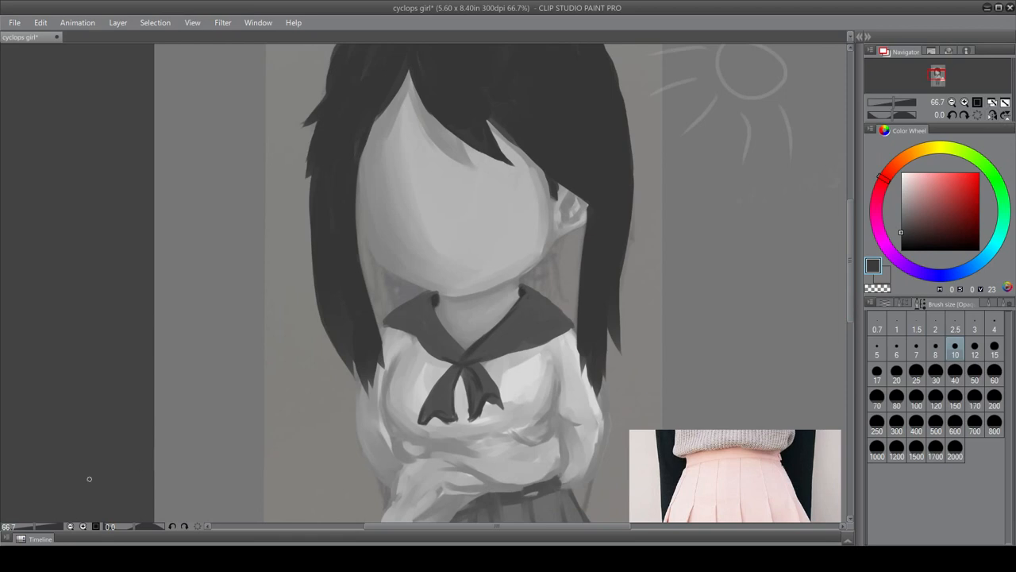
- Flip the canvas view horizontally and examine the mirrored figure from the hair down to the socks
{"action": "left_click", "coordinate": [68, 527]}
{"action": "left_click", "coordinate": [68, 527]}
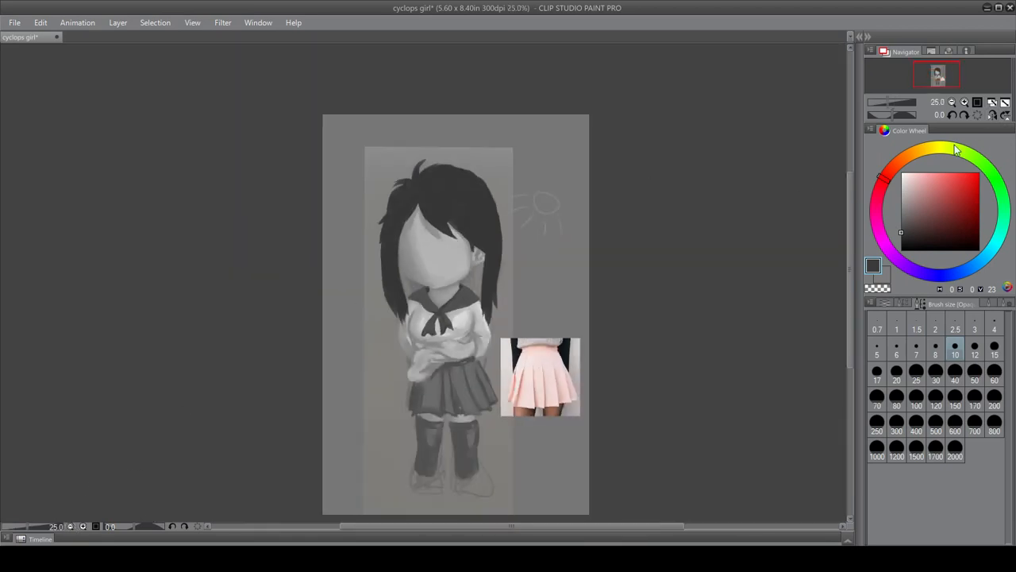
{"action": "left_click", "coordinate": [994, 116]}
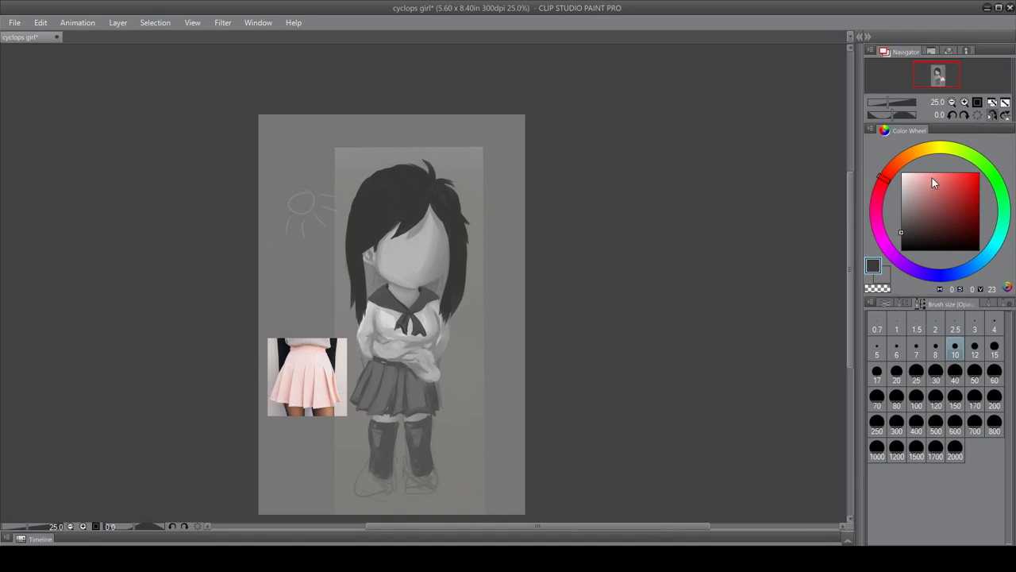
{"action": "left_click_drag", "start_coordinate": [849, 242], "coordinate": [850, 263]}
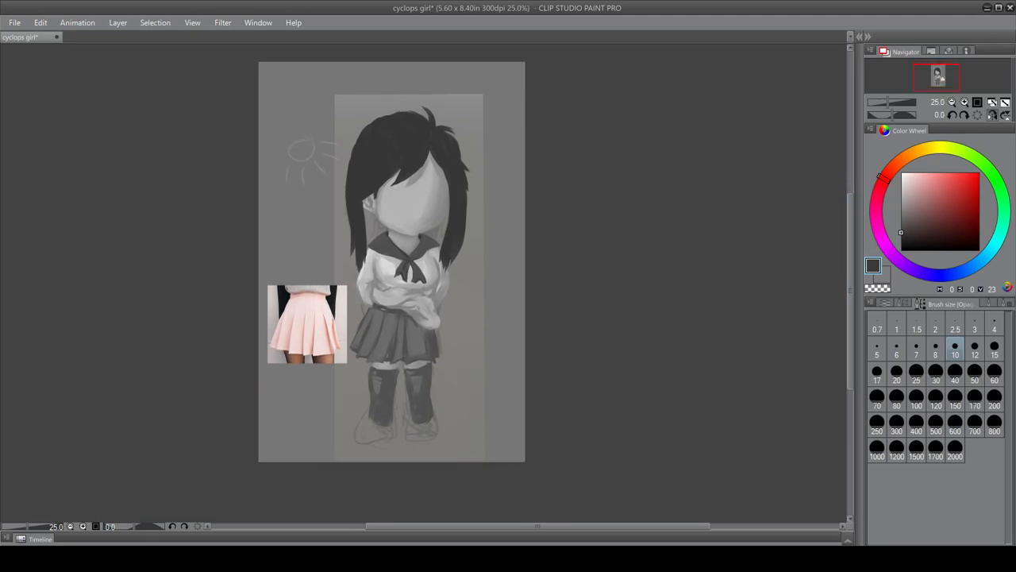
{"action": "left_click", "coordinate": [84, 526]}
{"action": "left_click", "coordinate": [84, 526]}
{"action": "left_click", "coordinate": [84, 527]}
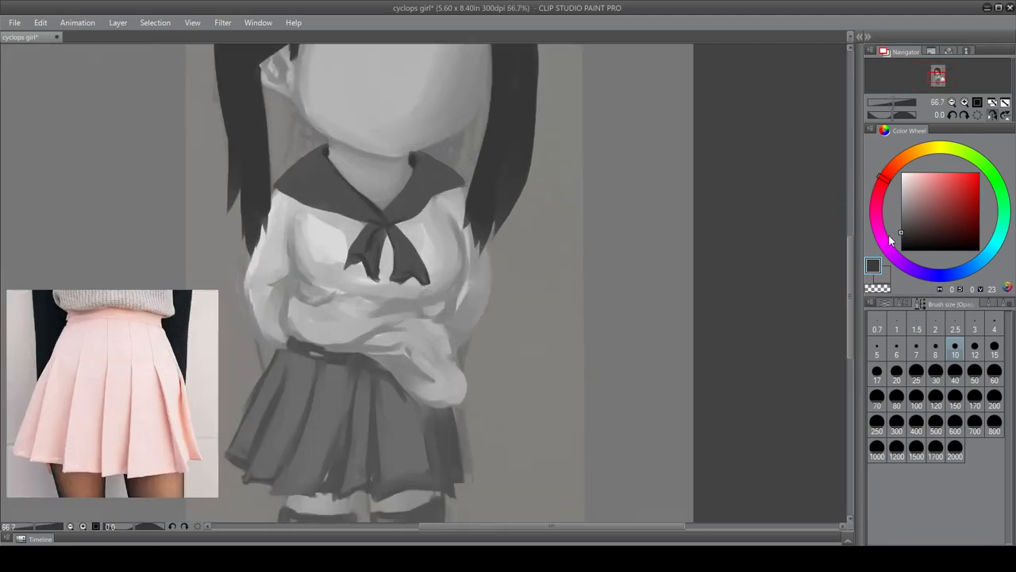
{"action": "left_click_drag", "start_coordinate": [849, 244], "coordinate": [802, 294]}
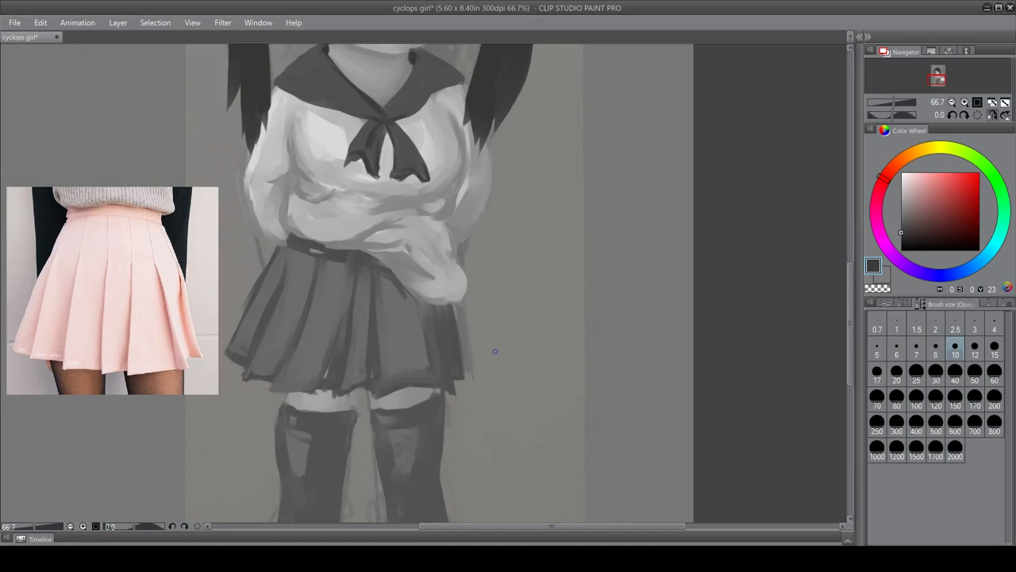
{"action": "mouse_move", "coordinate": [848, 270]}
{"action": "left_mouse_down"}
{"action": "mouse_move", "coordinate": [845, 318]}
{"action": "mouse_move", "coordinate": [846, 297]}
{"action": "left_mouse_up"}
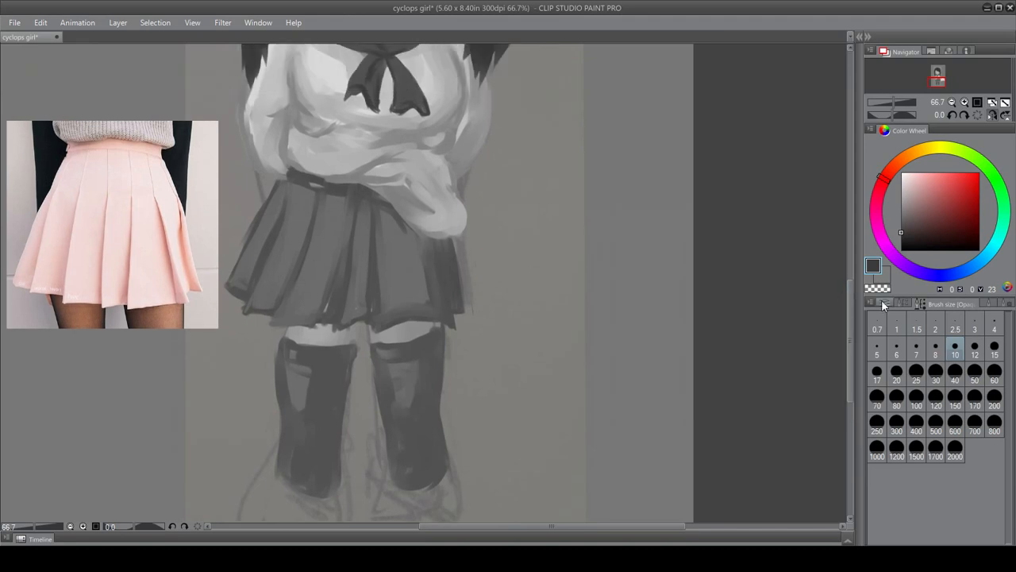
- On the skirt layer, outline an extra flared pleat at the skirt's right side below the sleeve with sampled grey of value 30
{"action": "left_click", "coordinate": [901, 304]}
{"action": "left_click", "coordinate": [887, 304]}
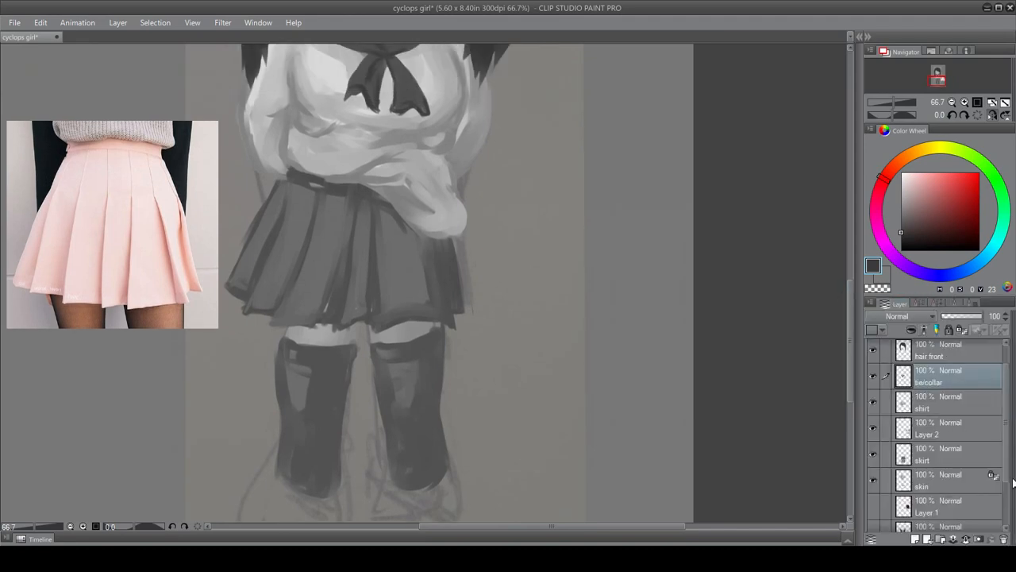
{"action": "left_click_drag", "start_coordinate": [1006, 469], "coordinate": [1006, 470]}
{"action": "left_click", "coordinate": [952, 459]}
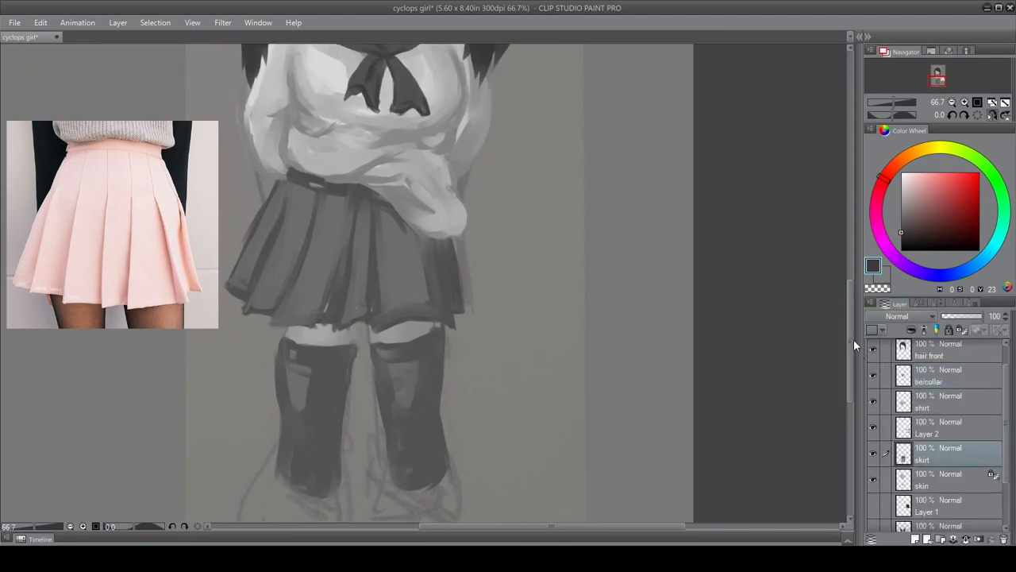
{"action": "left_click_drag", "start_coordinate": [854, 339], "coordinate": [852, 316]}
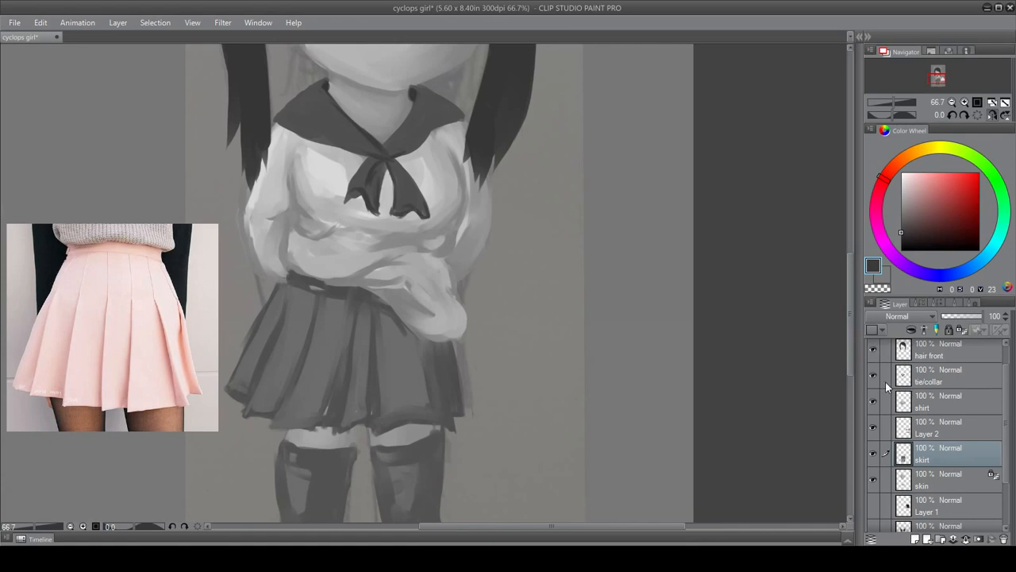
{"action": "left_click_drag", "start_coordinate": [848, 310], "coordinate": [849, 326]}
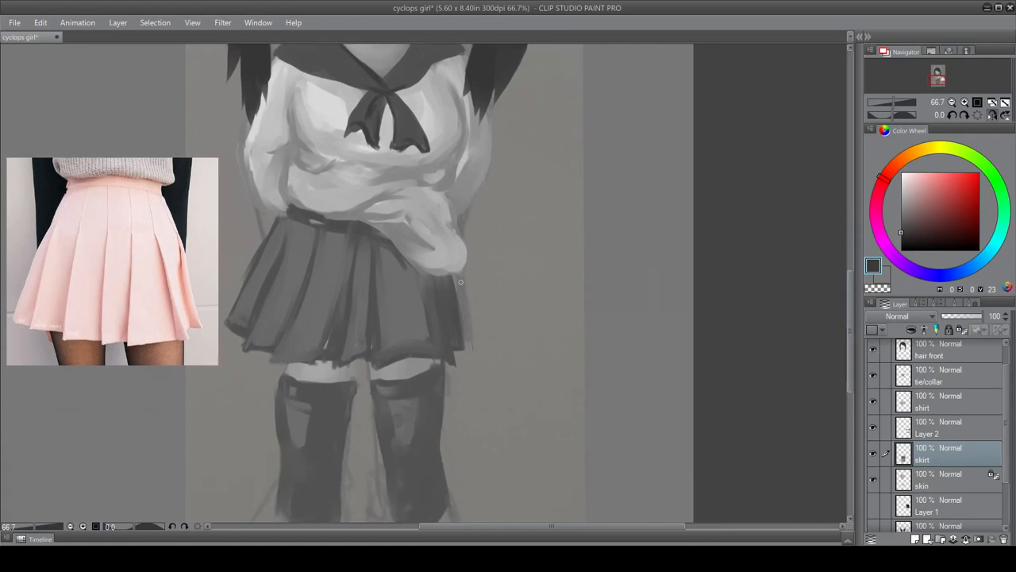
{"action": "left_click", "coordinate": [453, 310], "text": "alt"}
{"action": "mouse_move", "coordinate": [452, 270]}
{"action": "left_mouse_down"}
{"action": "mouse_move", "coordinate": [480, 332]}
{"action": "mouse_move", "coordinate": [469, 340]}
{"action": "left_mouse_up"}
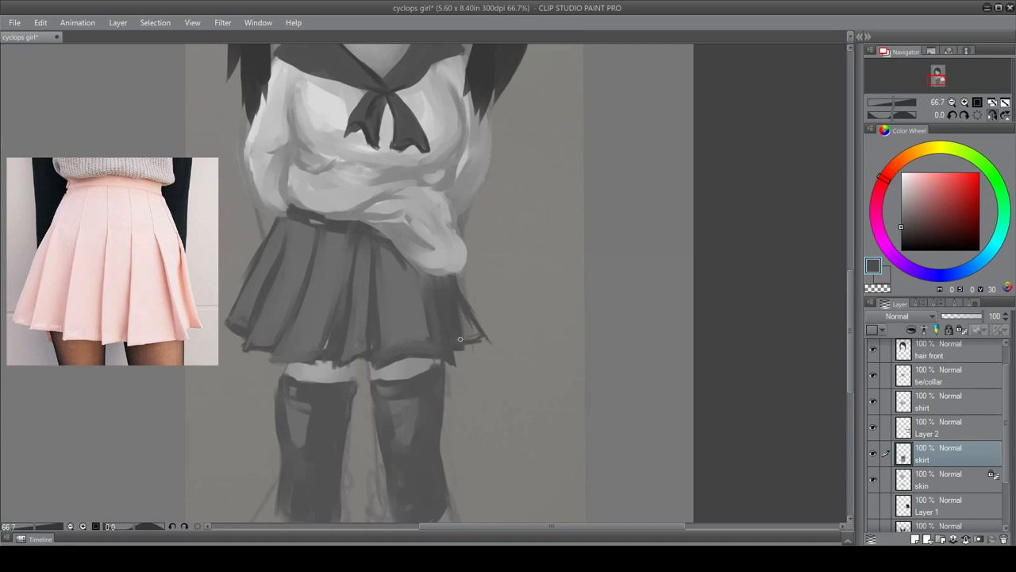
- Fill the flared right pleat with brush size 20 and blend it into the skirt using sampled grey of value 42
{"action": "left_click", "coordinate": [955, 304]}
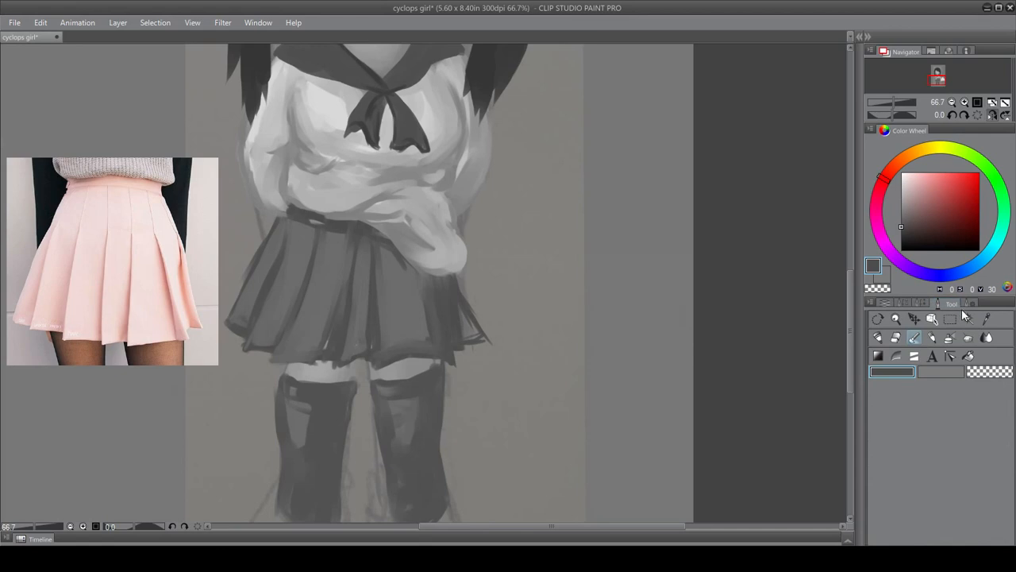
{"action": "left_click", "coordinate": [920, 303]}
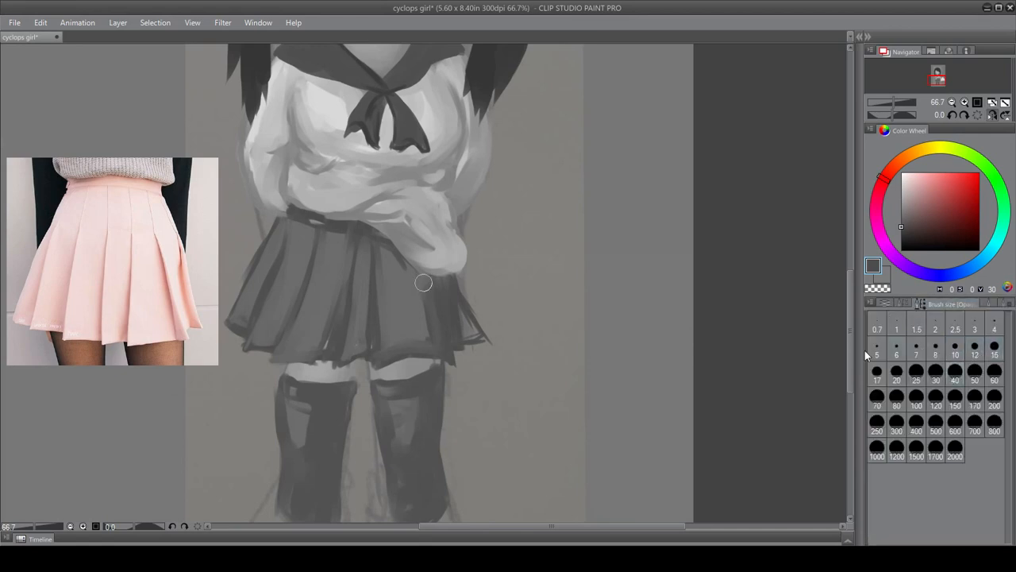
{"action": "left_click", "coordinate": [889, 379]}
{"action": "mouse_move", "coordinate": [457, 340]}
{"action": "left_mouse_down"}
{"action": "mouse_move", "coordinate": [481, 333]}
{"action": "mouse_move", "coordinate": [454, 304]}
{"action": "mouse_move", "coordinate": [466, 320]}
{"action": "mouse_move", "coordinate": [457, 322]}
{"action": "mouse_move", "coordinate": [466, 304]}
{"action": "mouse_move", "coordinate": [455, 282]}
{"action": "mouse_move", "coordinate": [486, 341]}
{"action": "mouse_move", "coordinate": [466, 328]}
{"action": "mouse_move", "coordinate": [489, 337]}
{"action": "mouse_move", "coordinate": [459, 343]}
{"action": "left_mouse_up"}
{"action": "left_click", "coordinate": [417, 307], "text": "alt"}
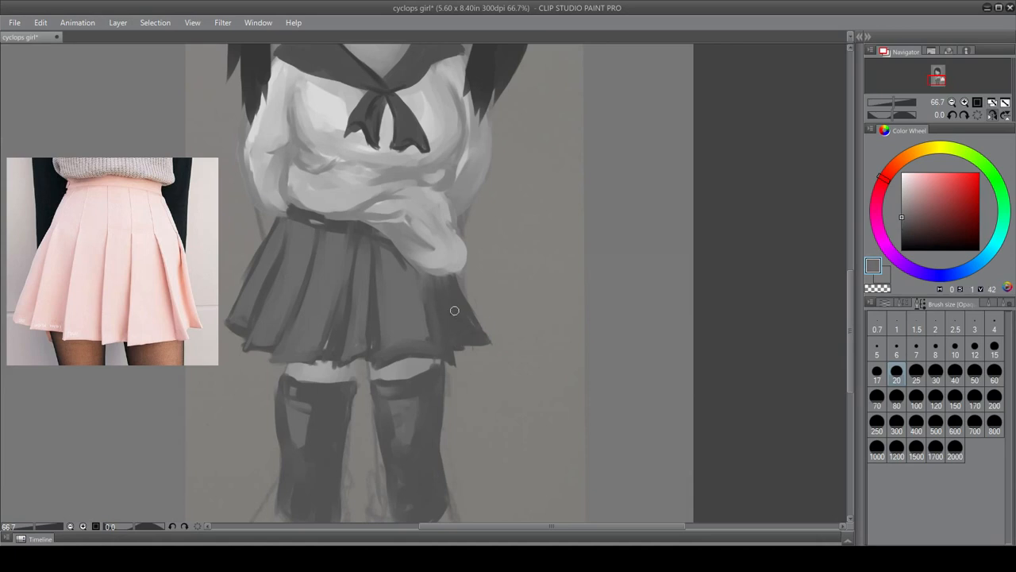
{"action": "left_click_drag", "start_coordinate": [438, 277], "coordinate": [451, 337]}
{"action": "mouse_move", "coordinate": [438, 291]}
{"action": "left_mouse_down"}
{"action": "mouse_move", "coordinate": [456, 326]}
{"action": "mouse_move", "coordinate": [446, 317]}
{"action": "left_mouse_up"}
- Darken the folds along the skirt's left hem with sampled grey of value 31
{"action": "left_click_drag", "start_coordinate": [848, 304], "coordinate": [847, 285]}
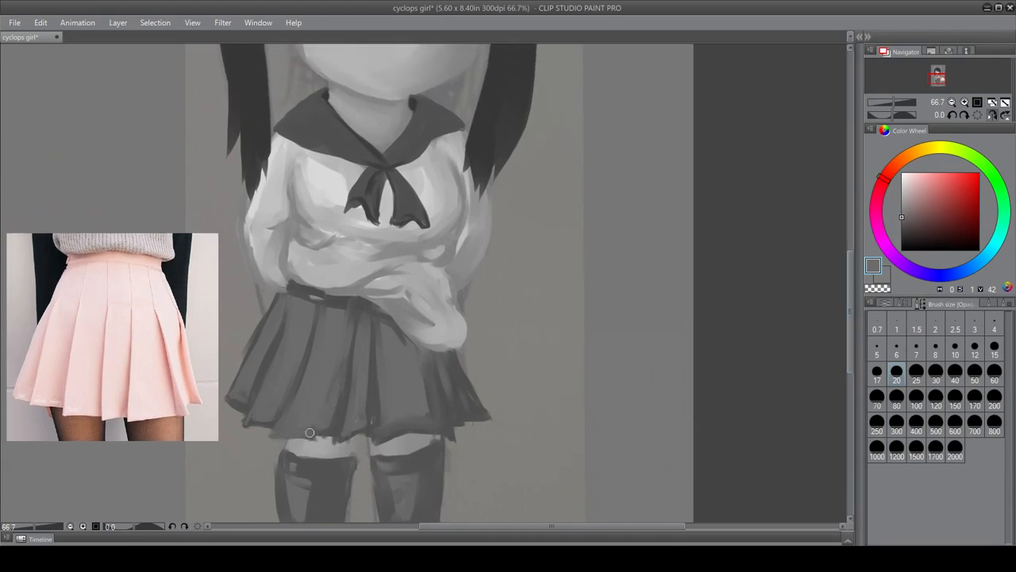
{"action": "left_click", "coordinate": [335, 427], "text": "alt"}
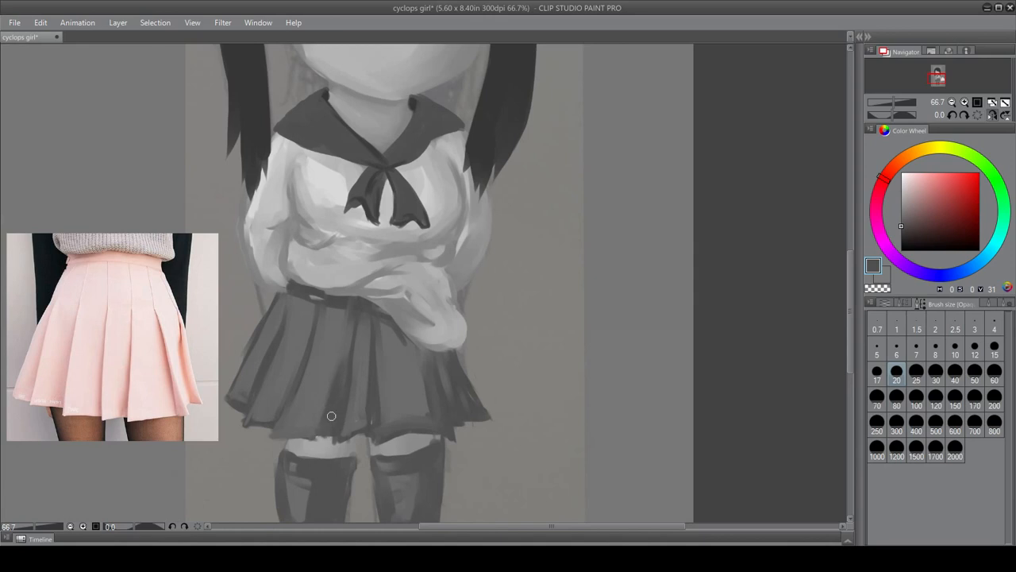
{"action": "left_click_drag", "start_coordinate": [247, 422], "coordinate": [280, 399]}
- Refine the pleats just below the waistband with brush size 10 and sampled grey of value 42
{"action": "left_click", "coordinate": [917, 373]}
{"action": "left_click", "coordinate": [957, 351]}
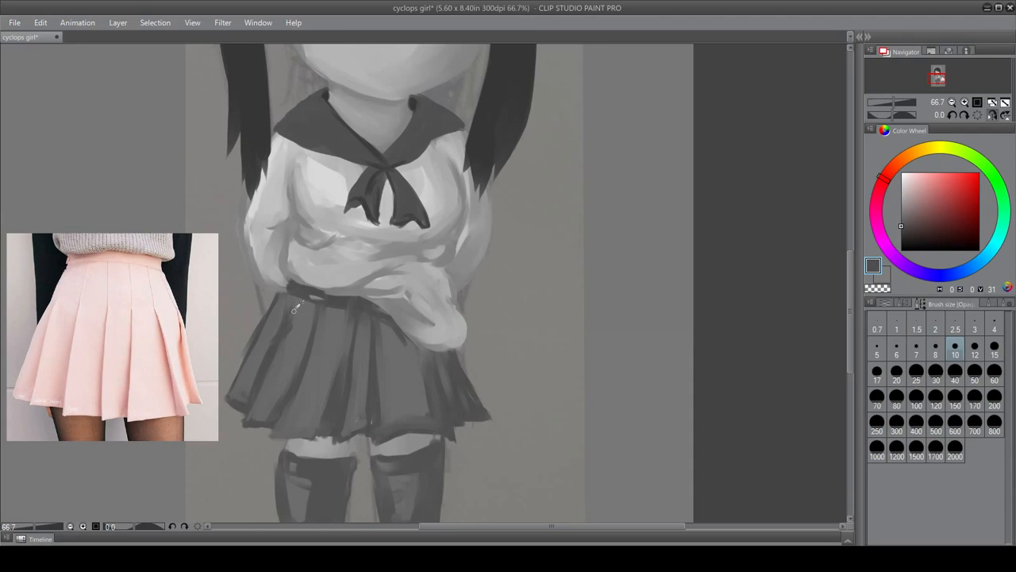
{"action": "left_click", "coordinate": [291, 320], "text": "alt"}
{"action": "left_click_drag", "start_coordinate": [276, 354], "coordinate": [288, 314]}
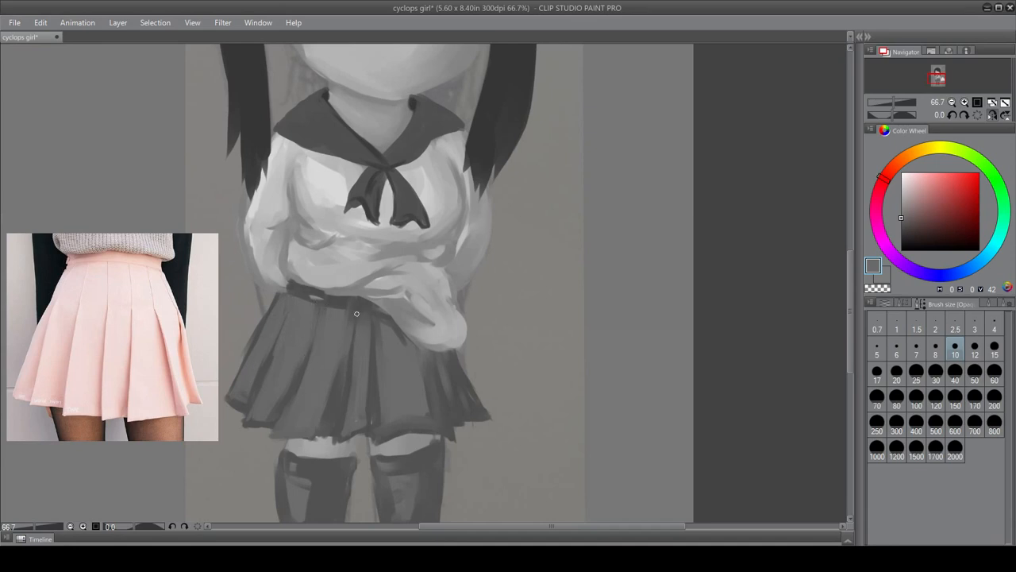
{"action": "mouse_move", "coordinate": [357, 316]}
{"action": "left_mouse_down"}
{"action": "mouse_move", "coordinate": [355, 389]}
{"action": "mouse_move", "coordinate": [374, 323]}
{"action": "mouse_move", "coordinate": [372, 395]}
{"action": "mouse_move", "coordinate": [375, 318]}
{"action": "left_mouse_up"}
{"action": "left_click", "coordinate": [902, 304]}
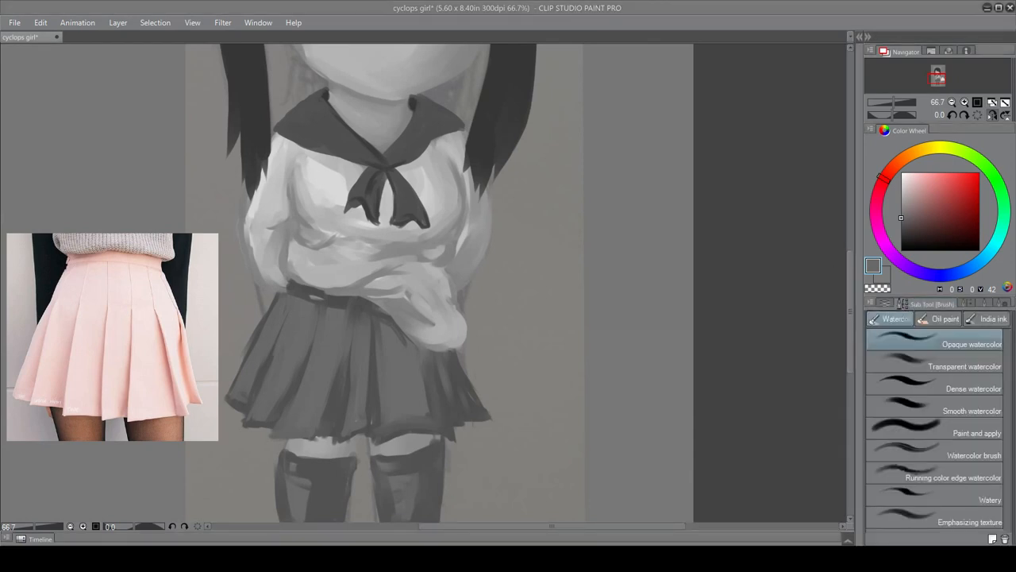
{"action": "left_click", "coordinate": [967, 304]}
{"action": "left_click", "coordinate": [967, 304]}
{"action": "left_click", "coordinate": [951, 304]}
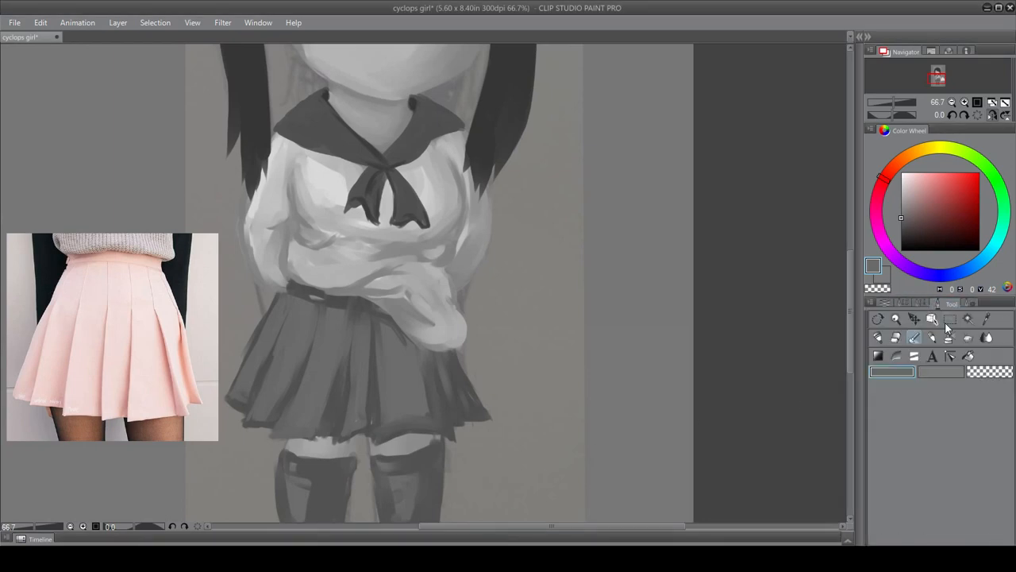
{"action": "left_click", "coordinate": [904, 303]}
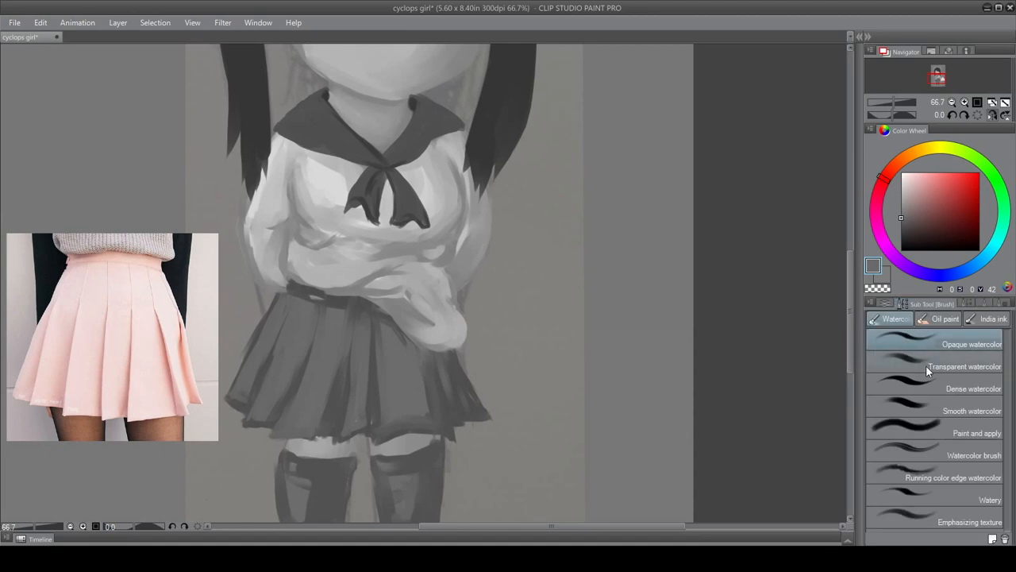
- On the shirt layer, erase the outer and lower edge of the drooping sleeve over the skirt to shorten it
{"action": "left_click", "coordinate": [886, 303]}
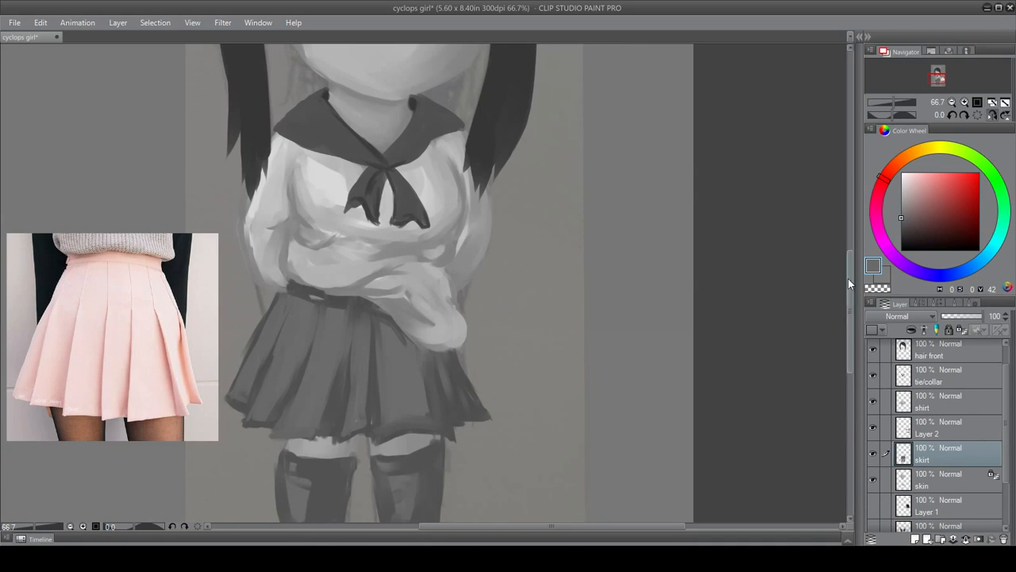
{"action": "scroll", "coordinate": [851, 254], "scroll_direction": "up", "scroll_amount": 1}
{"action": "scroll", "coordinate": [850, 255], "scroll_direction": "up", "scroll_amount": 5}
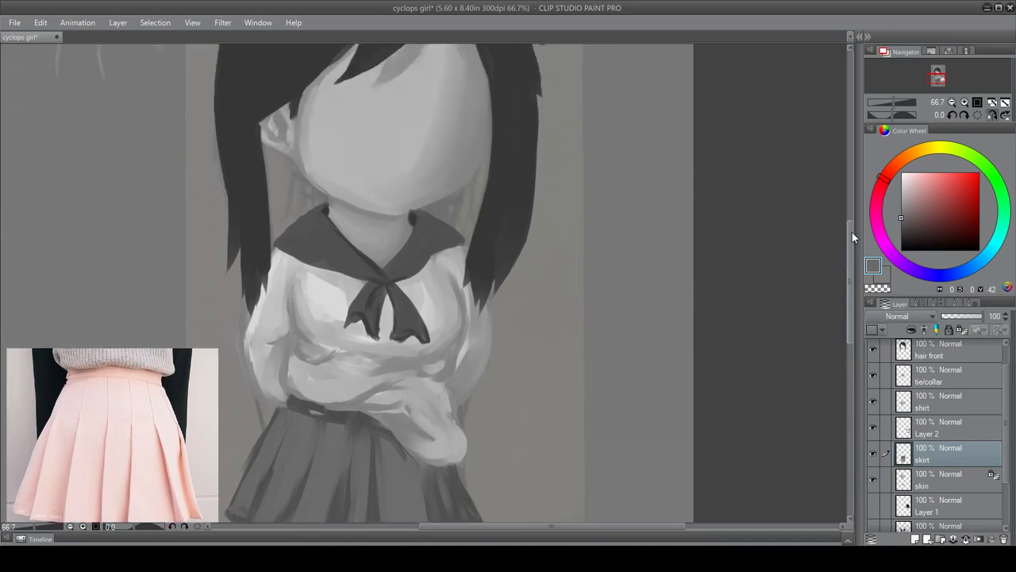
{"action": "scroll", "coordinate": [852, 232], "scroll_direction": "down", "scroll_amount": 3}
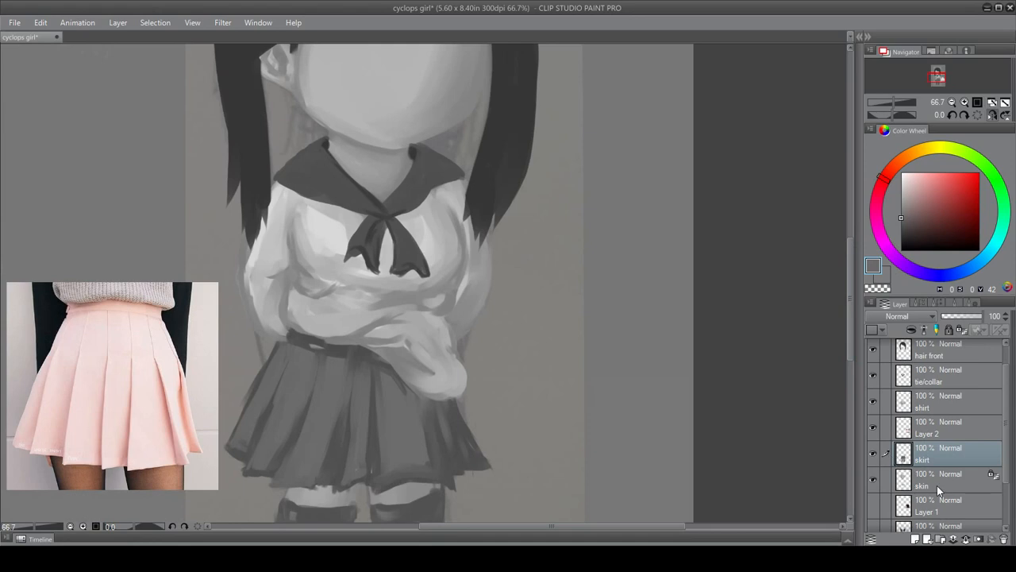
{"action": "left_click", "coordinate": [942, 405]}
{"action": "left_click", "coordinate": [931, 302]}
{"action": "left_click", "coordinate": [989, 302]}
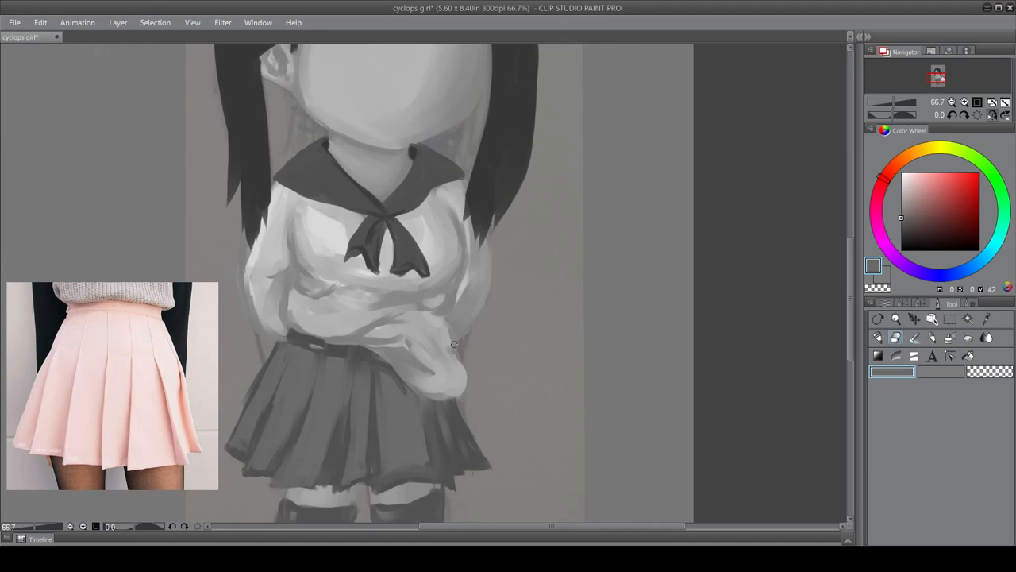
{"action": "mouse_move", "coordinate": [454, 344]}
{"action": "left_mouse_down"}
{"action": "mouse_move", "coordinate": [397, 380]}
{"action": "mouse_move", "coordinate": [407, 390]}
{"action": "mouse_move", "coordinate": [452, 378]}
{"action": "left_mouse_up"}
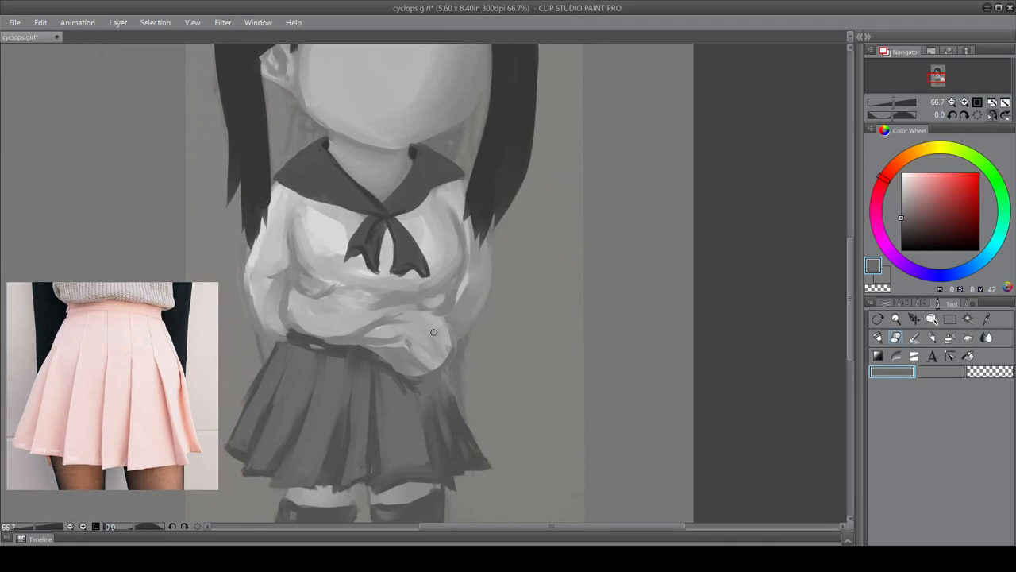
- Paint a line along the sleeve's lower edge and across its end with brush size 15 and grey of value 42
{"action": "left_click", "coordinate": [920, 303]}
{"action": "left_click", "coordinate": [896, 305]}
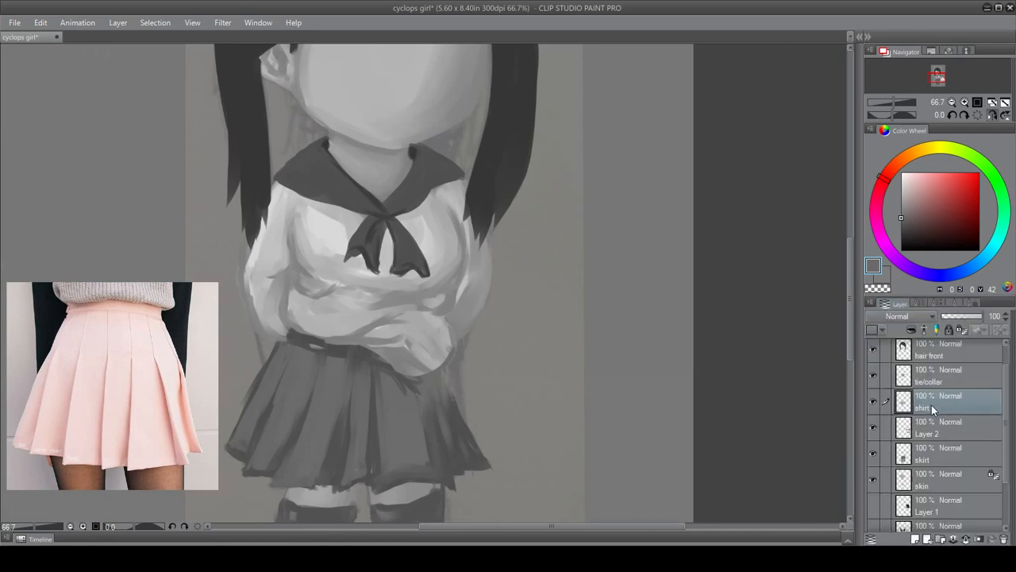
{"action": "left_click", "coordinate": [953, 305]}
{"action": "left_click", "coordinate": [919, 303]}
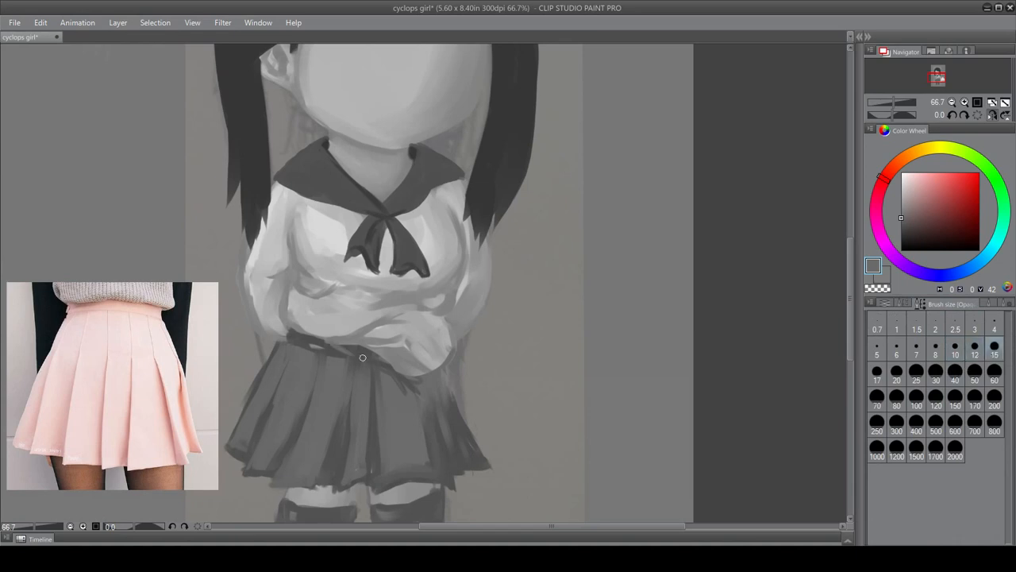
{"action": "left_click_drag", "start_coordinate": [371, 358], "coordinate": [338, 342]}
{"action": "left_click_drag", "start_coordinate": [381, 359], "coordinate": [434, 337]}
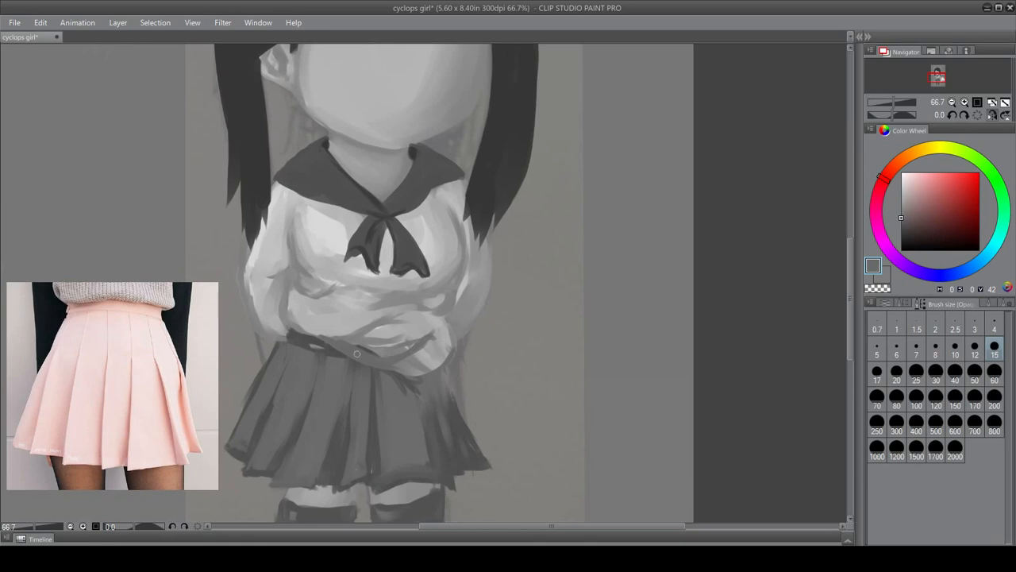
{"action": "mouse_move", "coordinate": [394, 367]}
{"action": "left_mouse_down"}
{"action": "mouse_move", "coordinate": [422, 351]}
{"action": "mouse_move", "coordinate": [435, 325]}
{"action": "mouse_move", "coordinate": [444, 332]}
{"action": "left_mouse_up"}
- Erase the sleeve's end beyond the grey line on the shirt layer and switch back to the brush
{"action": "left_click", "coordinate": [903, 303]}
{"action": "left_click", "coordinate": [887, 303]}
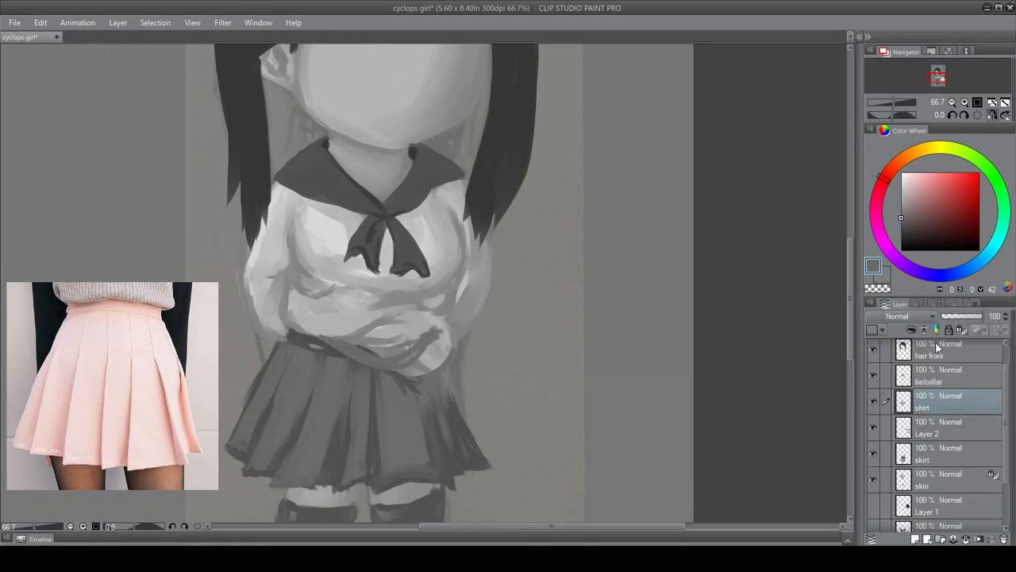
{"action": "left_click", "coordinate": [970, 304]}
{"action": "left_click", "coordinate": [938, 307]}
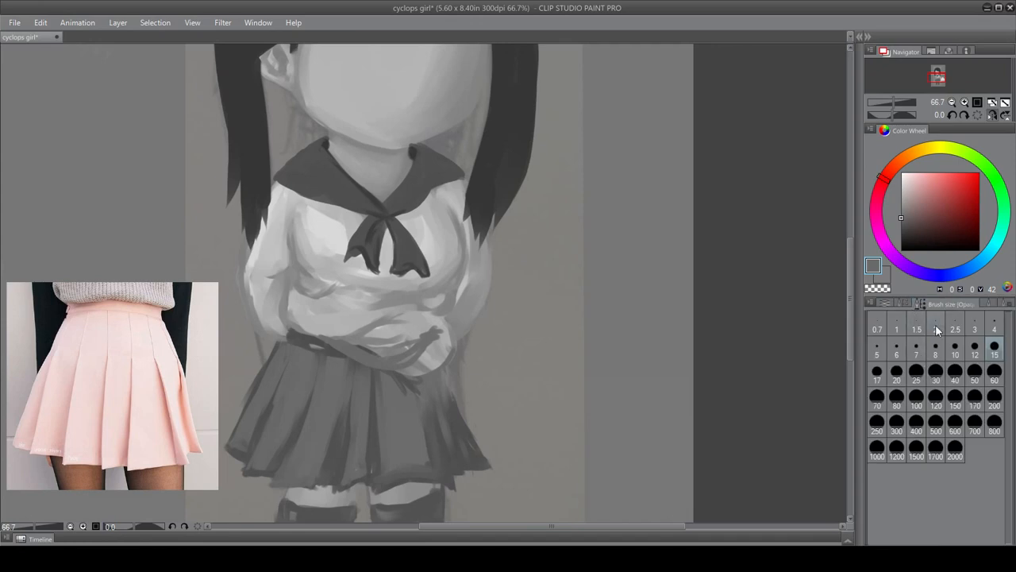
{"action": "left_click", "coordinate": [919, 303]}
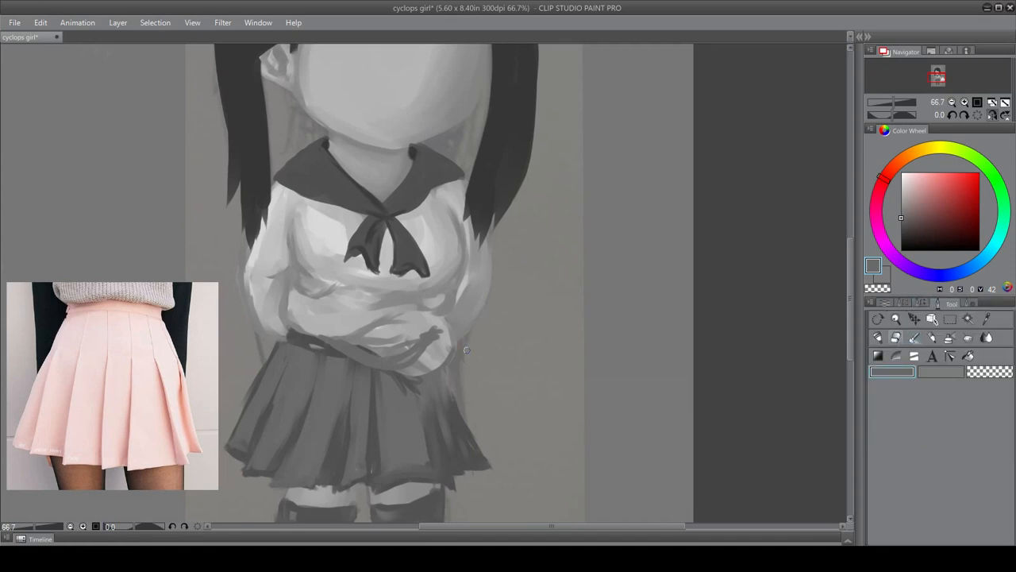
{"action": "mouse_move", "coordinate": [466, 350]}
{"action": "left_mouse_down"}
{"action": "mouse_move", "coordinate": [403, 386]}
{"action": "mouse_move", "coordinate": [431, 354]}
{"action": "mouse_move", "coordinate": [399, 379]}
{"action": "mouse_move", "coordinate": [459, 345]}
{"action": "mouse_move", "coordinate": [432, 347]}
{"action": "left_mouse_up"}
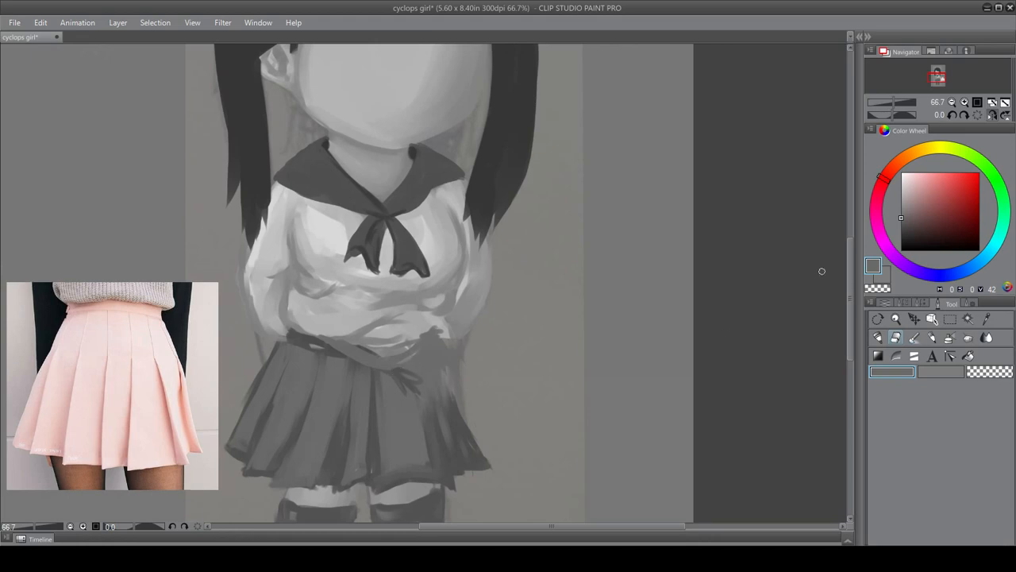
{"action": "left_click", "coordinate": [887, 303]}
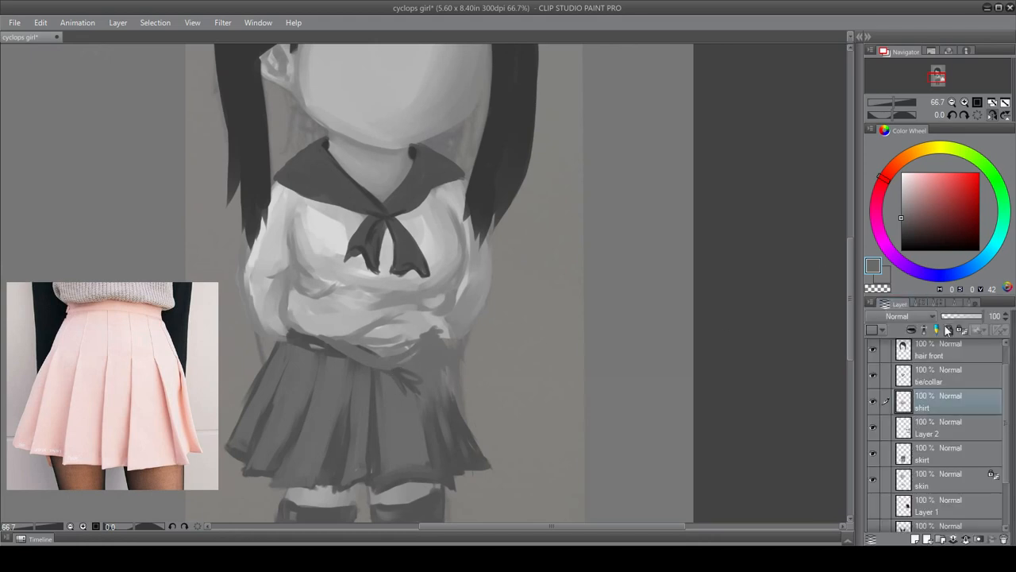
{"action": "left_click", "coordinate": [957, 303]}
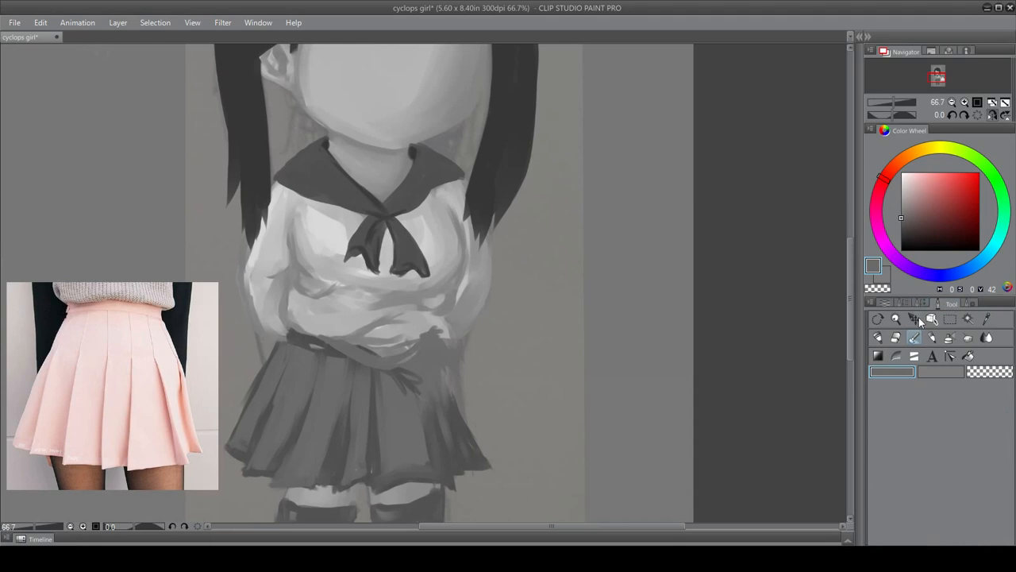
- On the skirt layer, paint darker pleats below the sleeve's end with the sampled grey of value 31
{"action": "left_click", "coordinate": [887, 303]}
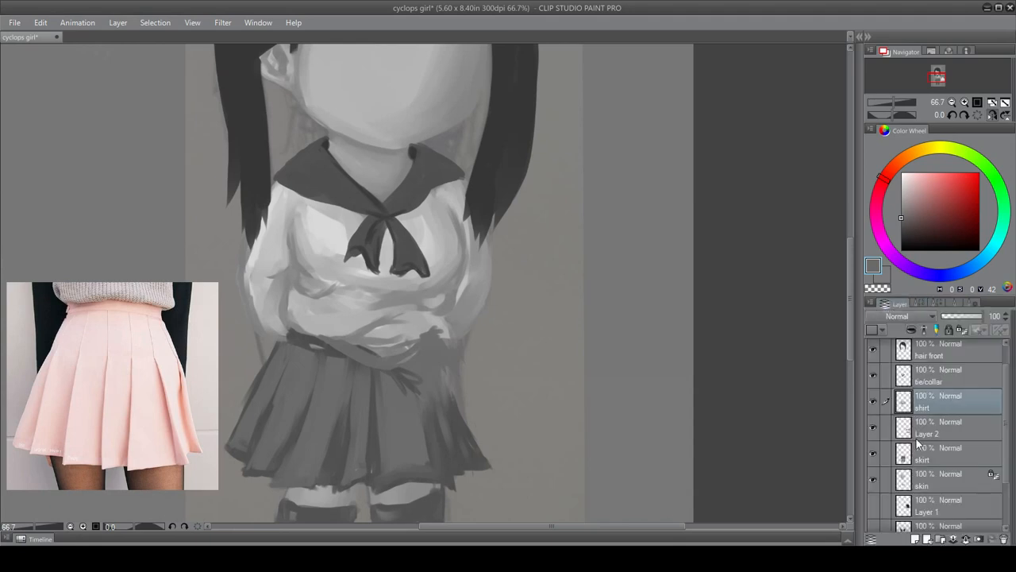
{"action": "left_click", "coordinate": [932, 464]}
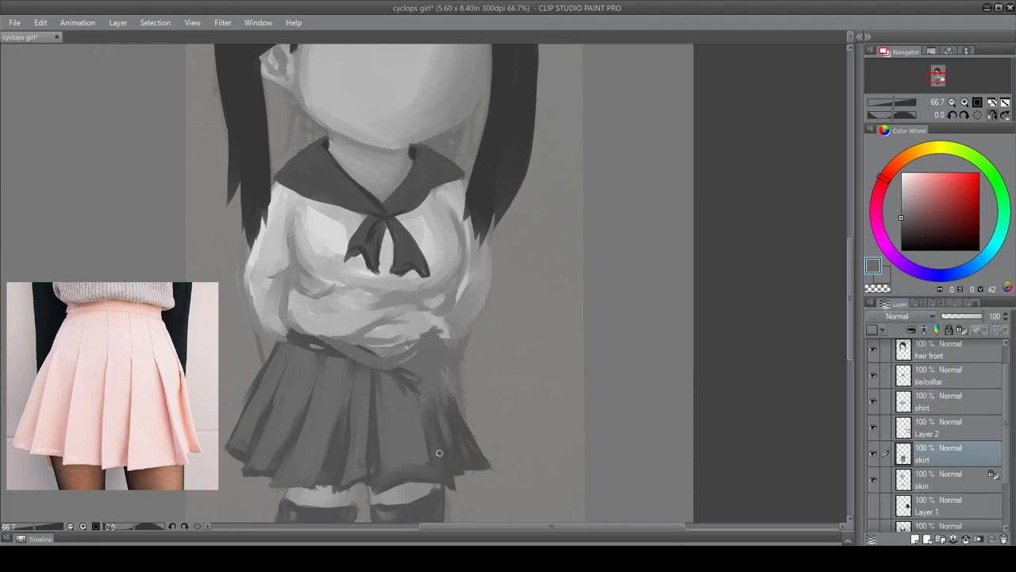
{"action": "left_click", "coordinate": [459, 419], "text": "alt"}
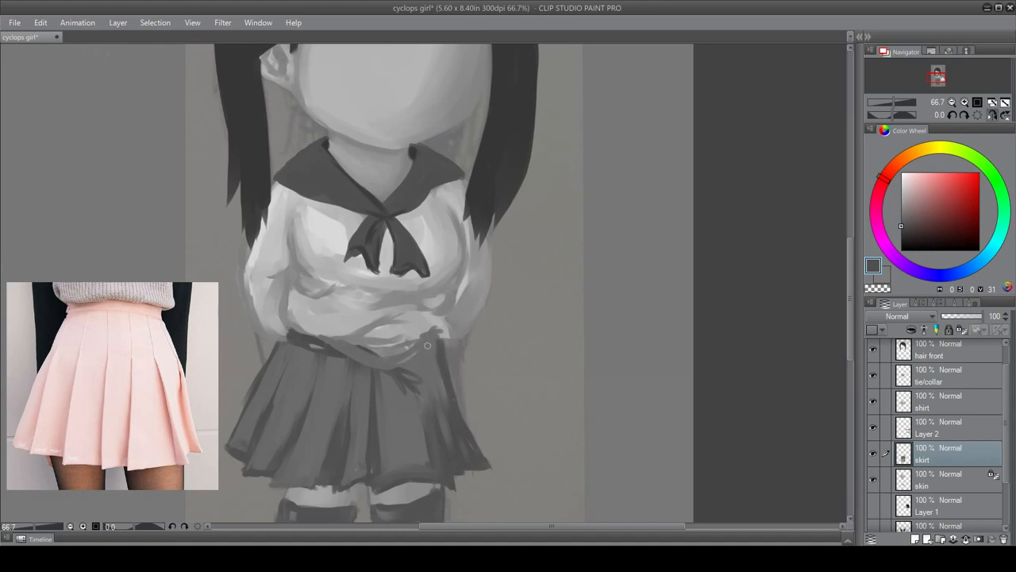
{"action": "mouse_move", "coordinate": [428, 346]}
{"action": "left_mouse_down"}
{"action": "mouse_move", "coordinate": [433, 401]}
{"action": "mouse_move", "coordinate": [444, 403]}
{"action": "left_mouse_up"}
{"action": "left_click_drag", "start_coordinate": [431, 359], "coordinate": [440, 401]}
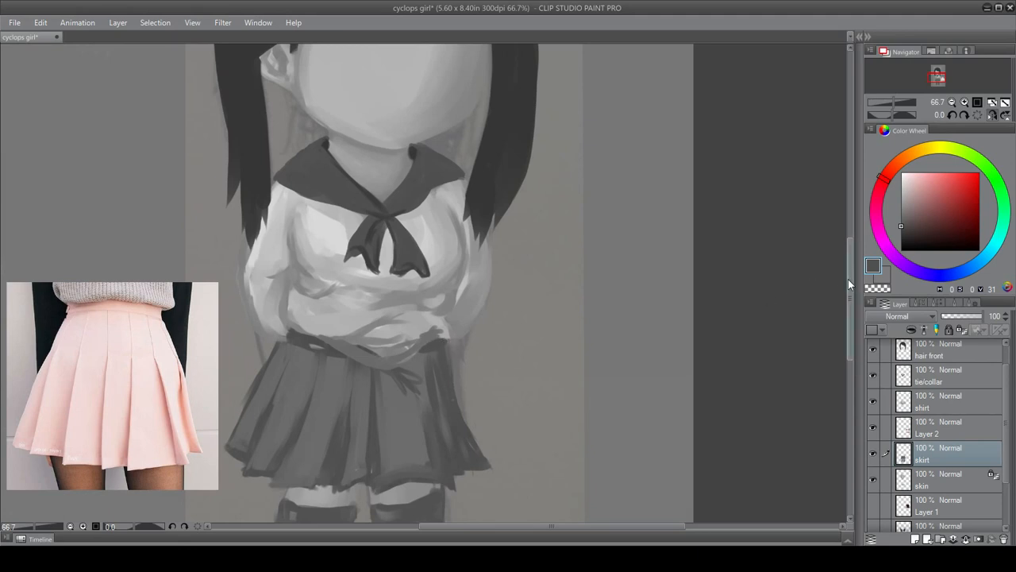
{"action": "mouse_move", "coordinate": [847, 279]}
{"action": "left_mouse_down"}
{"action": "mouse_move", "coordinate": [842, 309]}
{"action": "mouse_move", "coordinate": [843, 293]}
{"action": "left_mouse_up"}
{"action": "left_click_drag", "start_coordinate": [425, 323], "coordinate": [436, 413]}
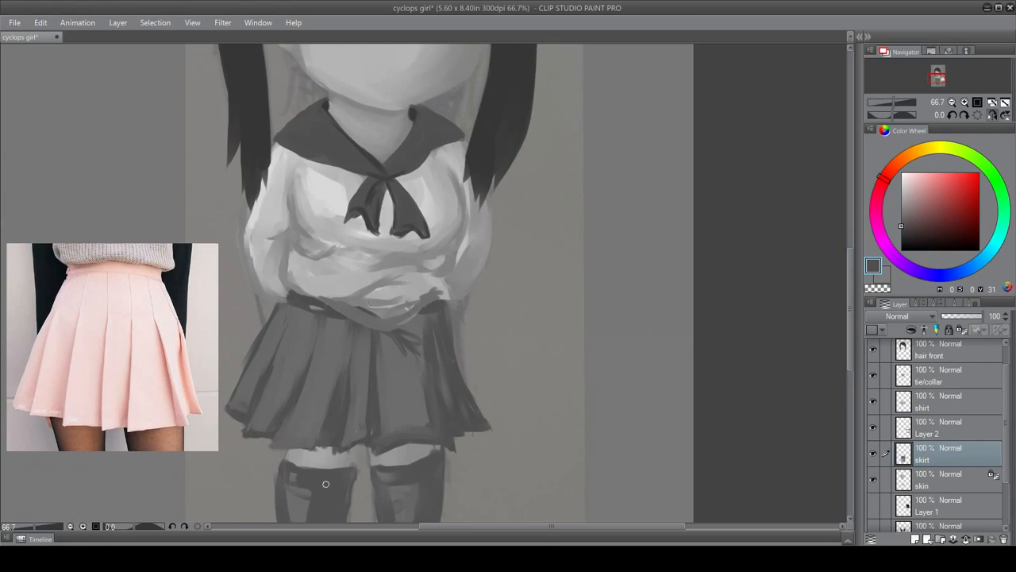
- Deepen the outermost pleat down to the skirt's hem with sampled grey of value 30
{"action": "left_click", "coordinate": [424, 371], "text": "alt"}
{"action": "mouse_move", "coordinate": [848, 275]}
{"action": "left_mouse_down"}
{"action": "mouse_move", "coordinate": [855, 192]}
{"action": "mouse_move", "coordinate": [850, 267]}
{"action": "left_mouse_up"}
{"action": "left_click", "coordinate": [474, 475], "text": "alt"}
{"action": "left_click_drag", "start_coordinate": [447, 359], "coordinate": [475, 450]}
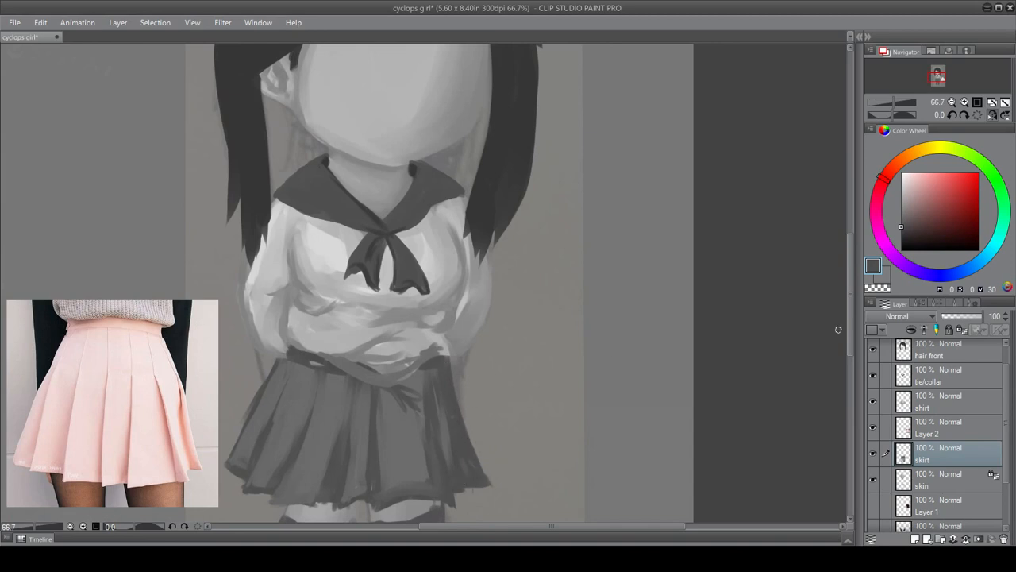
- On the shirt layer, repaint the sleeve's end with grey of value 44 and its lower bulge with value 67 at brush size 30
{"action": "left_click", "coordinate": [942, 433]}
{"action": "left_click", "coordinate": [935, 405]}
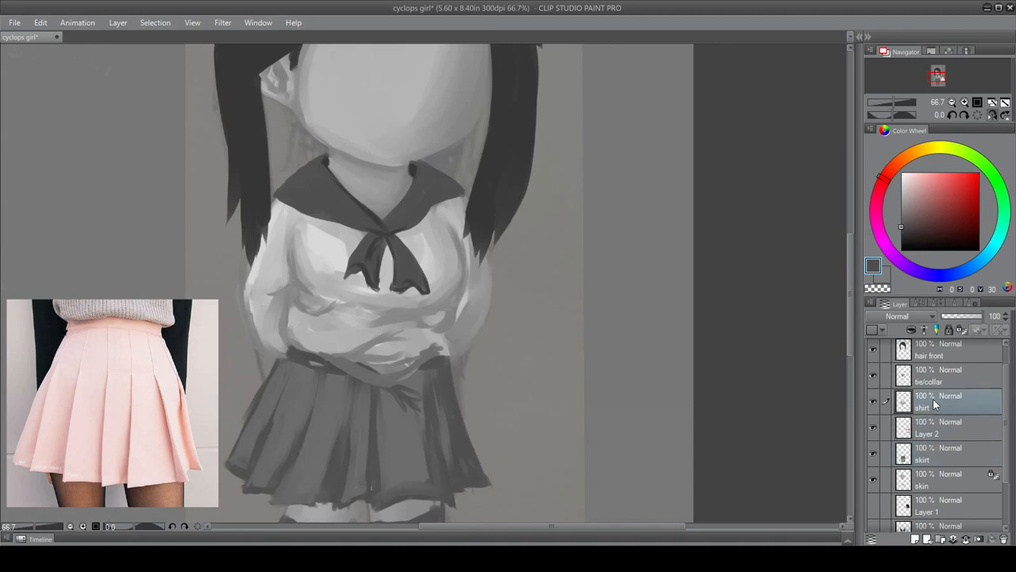
{"action": "left_click", "coordinate": [428, 351], "text": "alt"}
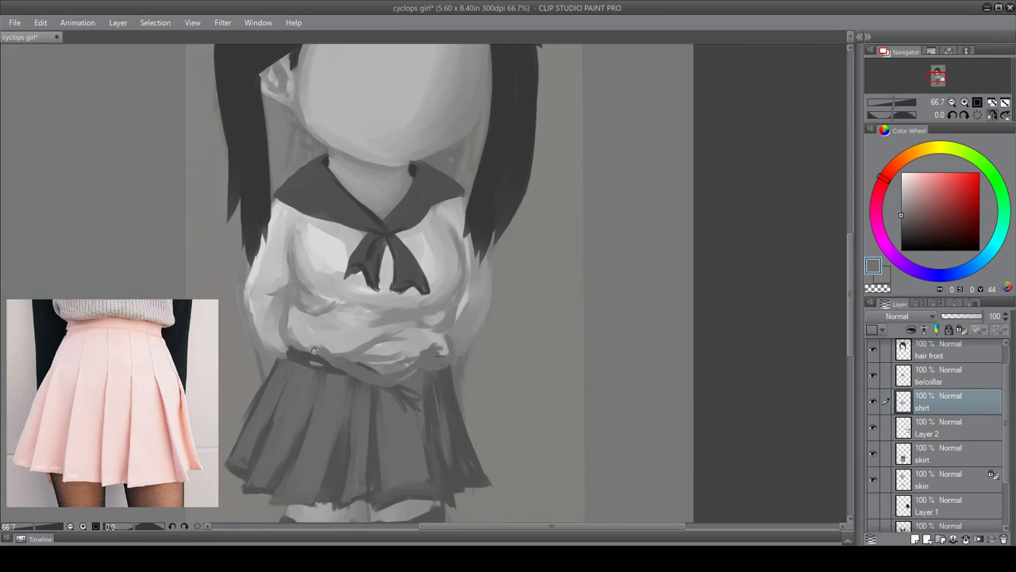
{"action": "left_click", "coordinate": [389, 351], "text": "alt"}
{"action": "left_click", "coordinate": [921, 304]}
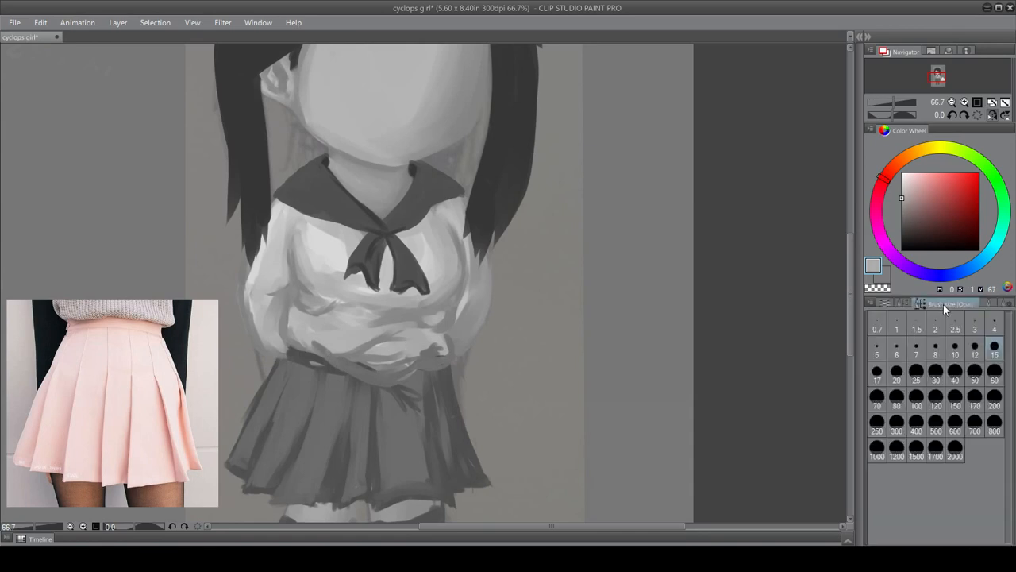
{"action": "left_click", "coordinate": [936, 373]}
{"action": "mouse_move", "coordinate": [380, 370]}
{"action": "left_mouse_down"}
{"action": "mouse_move", "coordinate": [414, 355]}
{"action": "mouse_move", "coordinate": [389, 368]}
{"action": "mouse_move", "coordinate": [346, 347]}
{"action": "mouse_move", "coordinate": [376, 351]}
{"action": "left_mouse_up"}
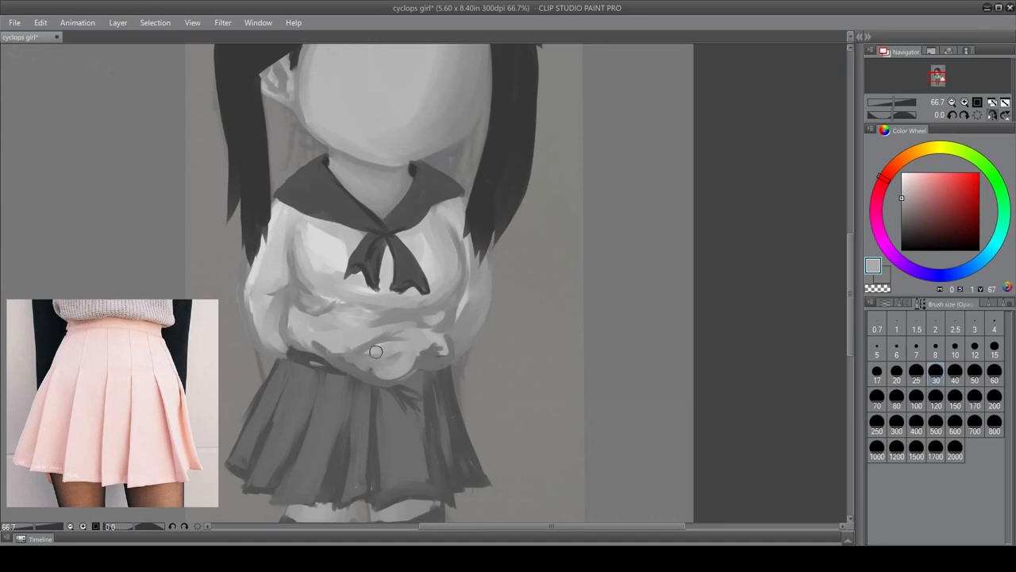
- Paint shadows over the sleeve's end and along the folds under the chest with sampled grey of value 42
{"action": "left_click", "coordinate": [446, 339], "text": "alt"}
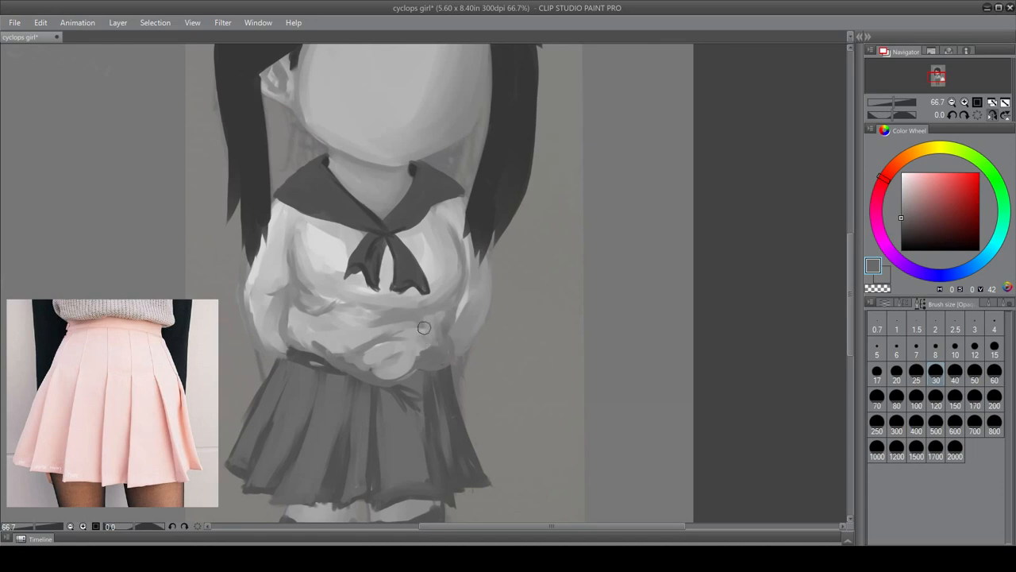
{"action": "mouse_move", "coordinate": [450, 299]}
{"action": "left_mouse_down"}
{"action": "mouse_move", "coordinate": [449, 340]}
{"action": "mouse_move", "coordinate": [448, 293]}
{"action": "mouse_move", "coordinate": [437, 330]}
{"action": "mouse_move", "coordinate": [409, 320]}
{"action": "mouse_move", "coordinate": [411, 304]}
{"action": "mouse_move", "coordinate": [421, 310]}
{"action": "mouse_move", "coordinate": [373, 312]}
{"action": "left_mouse_up"}
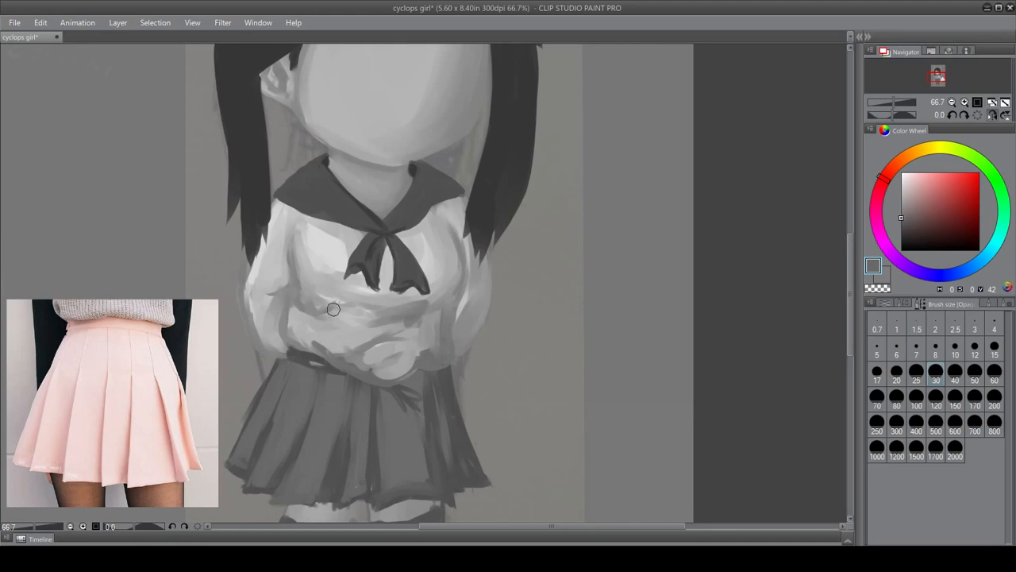
{"action": "left_click_drag", "start_coordinate": [317, 305], "coordinate": [354, 308]}
- Repaint the shirt's side and the upper sleeve below the hair with sampled light greys of value 75 and 67
{"action": "left_click", "coordinate": [472, 297], "text": "alt"}
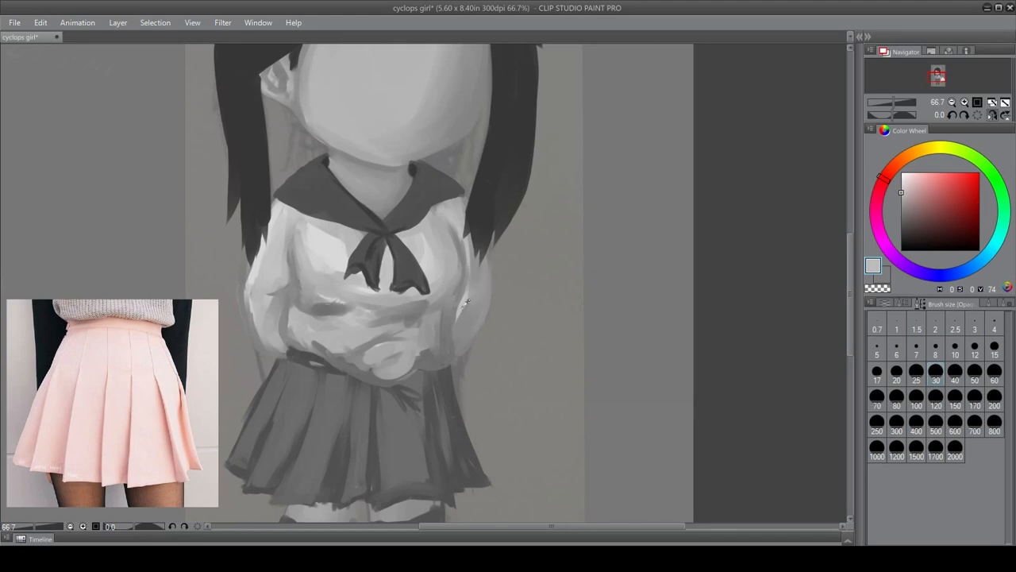
{"action": "mouse_move", "coordinate": [462, 307]}
{"action": "left_mouse_down"}
{"action": "mouse_move", "coordinate": [472, 256]}
{"action": "mouse_move", "coordinate": [472, 271]}
{"action": "mouse_move", "coordinate": [463, 229]}
{"action": "mouse_move", "coordinate": [462, 316]}
{"action": "left_mouse_up"}
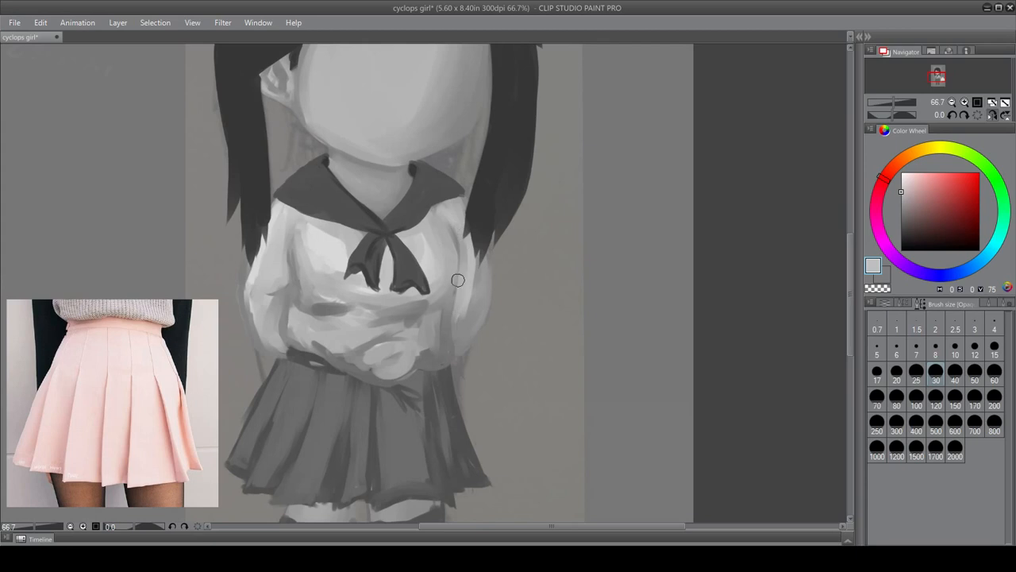
{"action": "left_click", "coordinate": [451, 258], "text": "alt"}
{"action": "left_click", "coordinate": [458, 228], "text": "alt"}
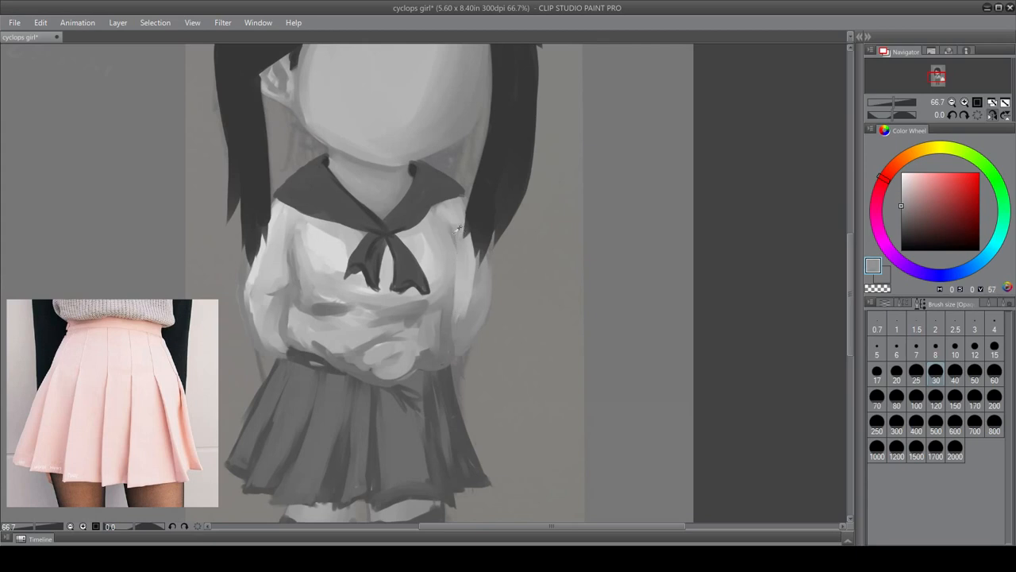
{"action": "left_click_drag", "start_coordinate": [451, 227], "coordinate": [439, 313]}
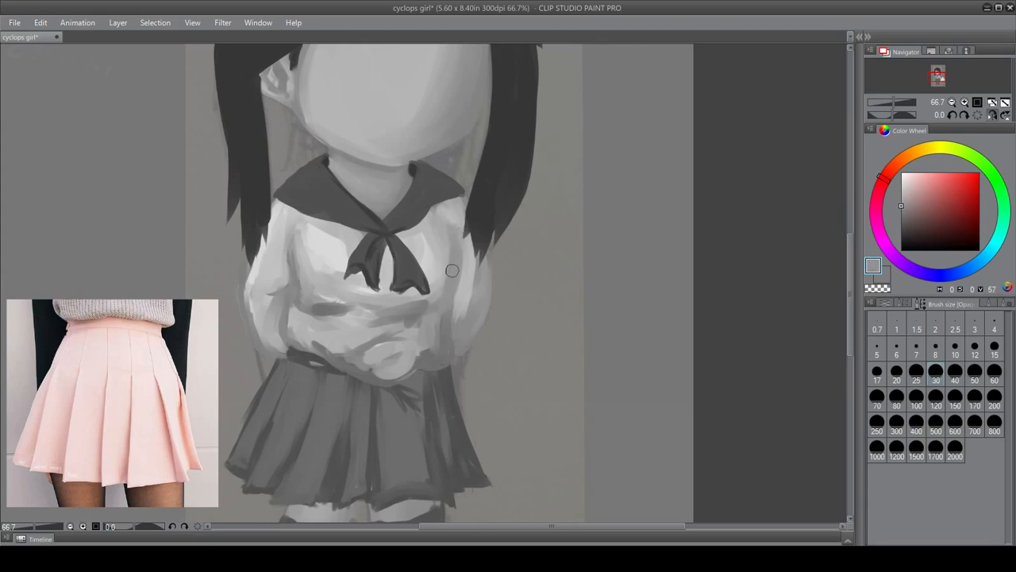
{"action": "left_click_drag", "start_coordinate": [459, 256], "coordinate": [461, 310]}
- Rework the fold under the chest with sampled light grey of value 78 and shadow grey of value 51
{"action": "left_click", "coordinate": [411, 319], "text": "alt"}
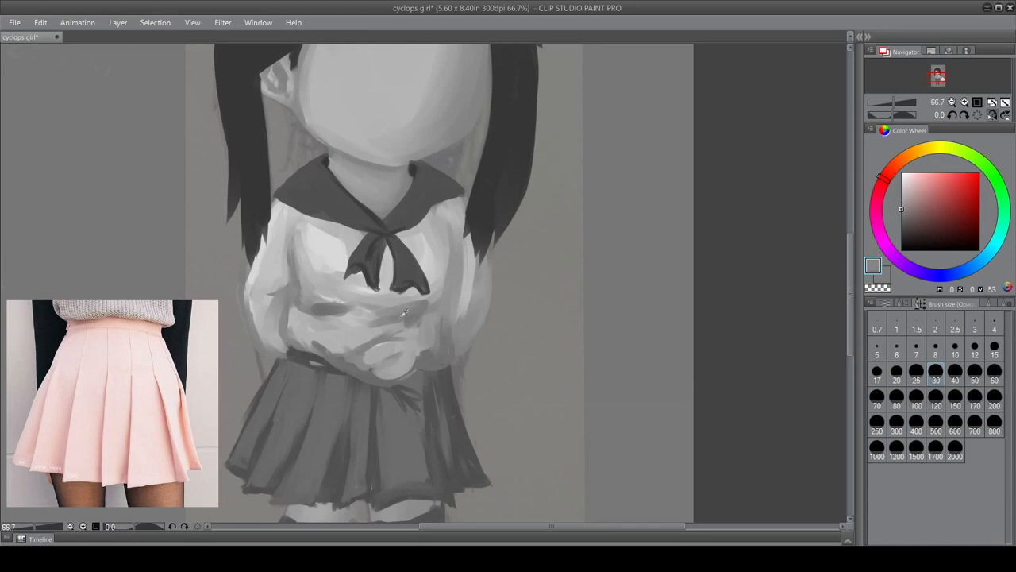
{"action": "left_click", "coordinate": [353, 296], "text": "alt"}
{"action": "left_click", "coordinate": [318, 300], "text": "alt"}
{"action": "left_click", "coordinate": [332, 297], "text": "alt"}
{"action": "left_click", "coordinate": [329, 298], "text": "alt"}
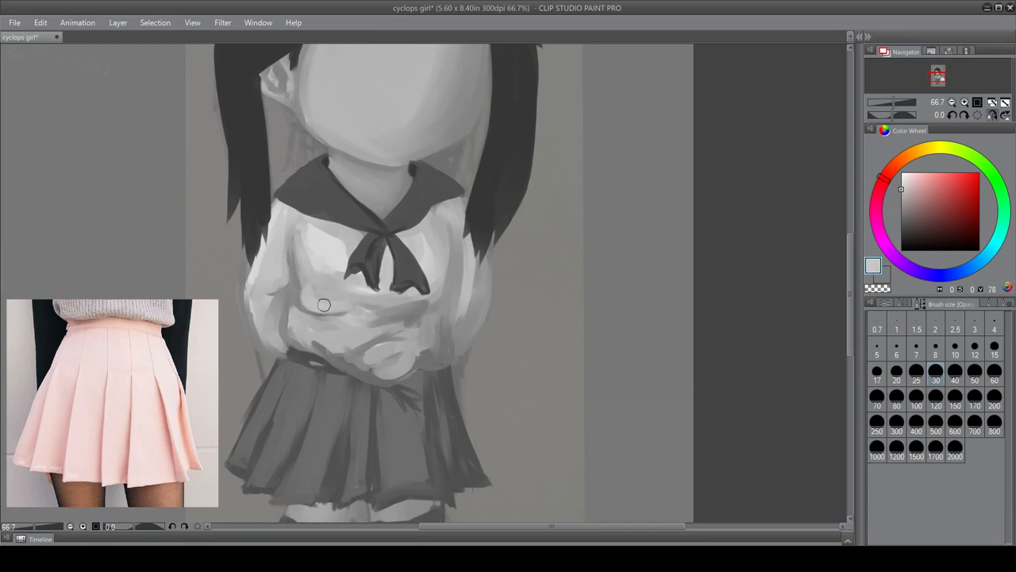
{"action": "left_click", "coordinate": [300, 278], "text": "alt"}
{"action": "left_click_drag", "start_coordinate": [309, 290], "coordinate": [354, 303]}
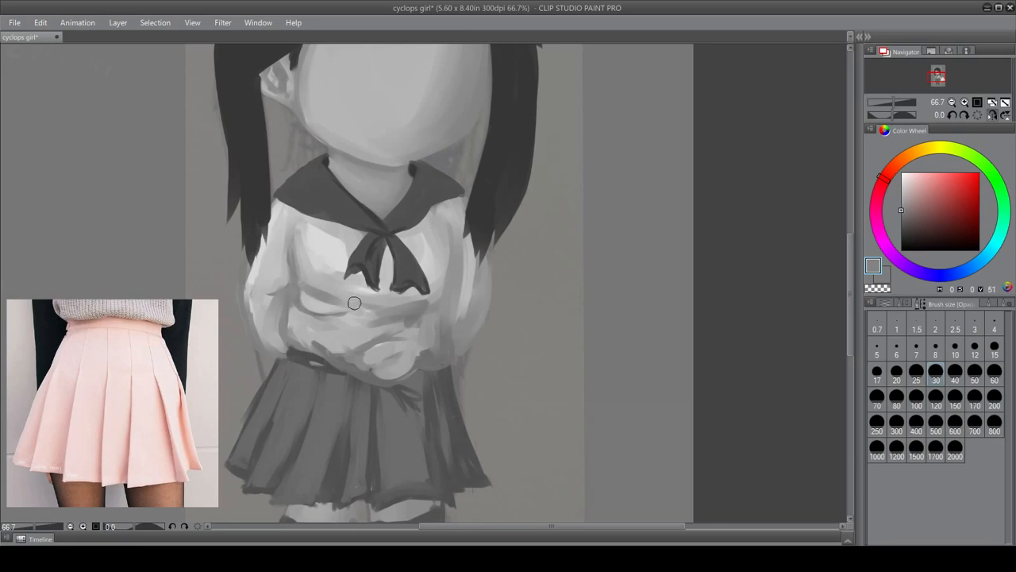
- Brighten the chest, the crossed arm and the lit sleeve of the shirt with sampled light grey of value 85
{"action": "left_click", "coordinate": [326, 236], "text": "alt"}
{"action": "mouse_move", "coordinate": [296, 309]}
{"action": "left_mouse_down"}
{"action": "mouse_move", "coordinate": [290, 335]}
{"action": "mouse_move", "coordinate": [306, 342]}
{"action": "left_mouse_up"}
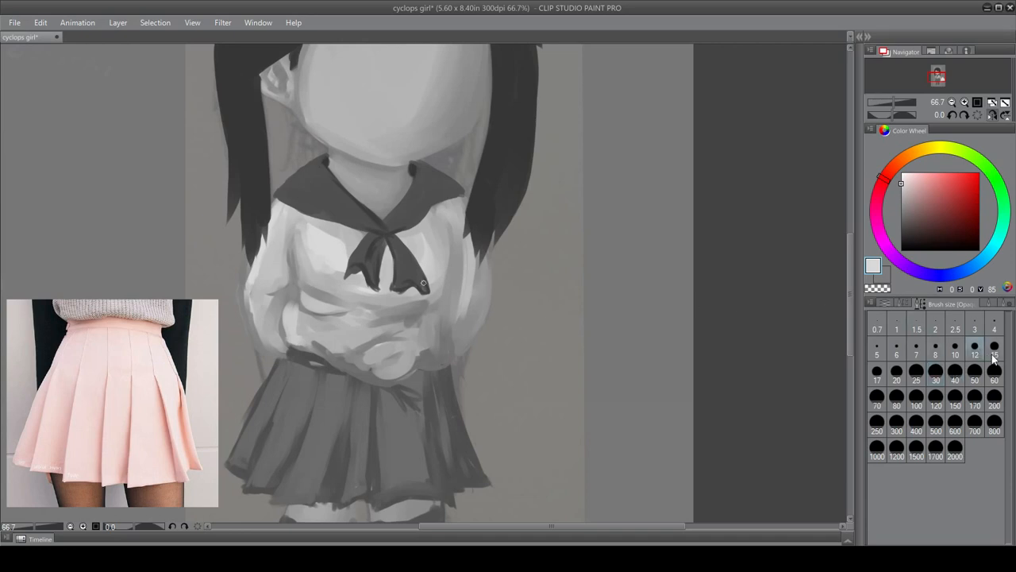
{"action": "mouse_move", "coordinate": [326, 342]}
{"action": "left_mouse_down"}
{"action": "mouse_move", "coordinate": [348, 352]}
{"action": "mouse_move", "coordinate": [354, 369]}
{"action": "mouse_move", "coordinate": [328, 343]}
{"action": "mouse_move", "coordinate": [364, 376]}
{"action": "mouse_move", "coordinate": [338, 353]}
{"action": "mouse_move", "coordinate": [390, 368]}
{"action": "mouse_move", "coordinate": [374, 376]}
{"action": "mouse_move", "coordinate": [397, 370]}
{"action": "mouse_move", "coordinate": [324, 351]}
{"action": "mouse_move", "coordinate": [384, 356]}
{"action": "mouse_move", "coordinate": [291, 340]}
{"action": "mouse_move", "coordinate": [287, 305]}
{"action": "mouse_move", "coordinate": [307, 331]}
{"action": "mouse_move", "coordinate": [320, 295]}
{"action": "left_mouse_up"}
{"action": "mouse_move", "coordinate": [311, 239]}
{"action": "left_mouse_down"}
{"action": "mouse_move", "coordinate": [307, 267]}
{"action": "mouse_move", "coordinate": [297, 240]}
{"action": "mouse_move", "coordinate": [311, 268]}
{"action": "mouse_move", "coordinate": [352, 285]}
{"action": "left_mouse_up"}
{"action": "mouse_move", "coordinate": [298, 266]}
{"action": "left_mouse_down"}
{"action": "mouse_move", "coordinate": [373, 294]}
{"action": "mouse_move", "coordinate": [301, 282]}
{"action": "mouse_move", "coordinate": [381, 308]}
{"action": "mouse_move", "coordinate": [330, 283]}
{"action": "mouse_move", "coordinate": [378, 316]}
{"action": "mouse_move", "coordinate": [315, 332]}
{"action": "mouse_move", "coordinate": [359, 311]}
{"action": "mouse_move", "coordinate": [302, 332]}
{"action": "mouse_move", "coordinate": [360, 312]}
{"action": "mouse_move", "coordinate": [327, 341]}
{"action": "mouse_move", "coordinate": [356, 321]}
{"action": "mouse_move", "coordinate": [350, 336]}
{"action": "mouse_move", "coordinate": [362, 338]}
{"action": "mouse_move", "coordinate": [366, 317]}
{"action": "mouse_move", "coordinate": [408, 308]}
{"action": "mouse_move", "coordinate": [331, 280]}
{"action": "mouse_move", "coordinate": [358, 309]}
{"action": "left_mouse_up"}
{"action": "left_click_drag", "start_coordinate": [341, 296], "coordinate": [374, 301]}
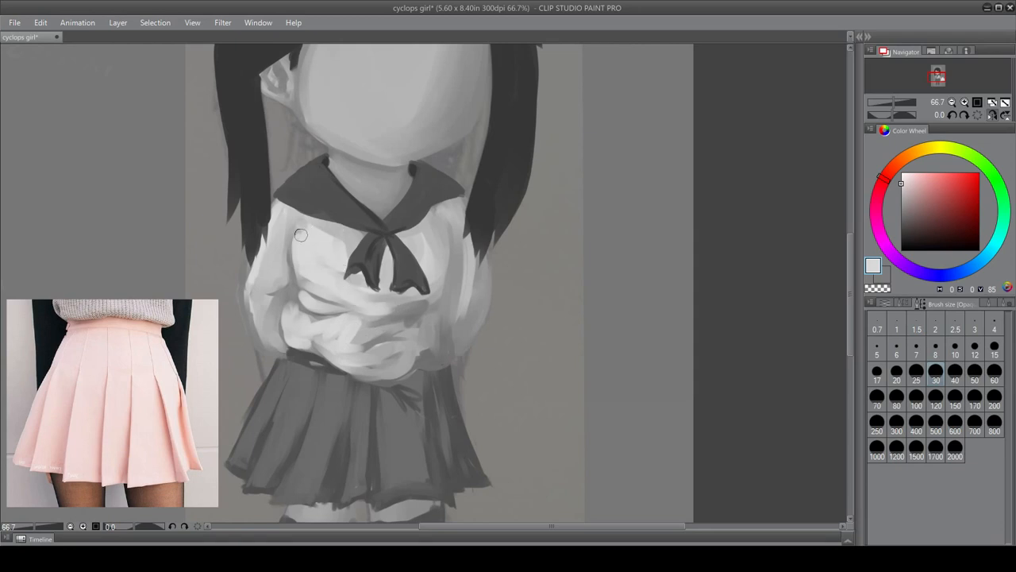
{"action": "mouse_move", "coordinate": [266, 248]}
{"action": "left_mouse_down"}
{"action": "mouse_move", "coordinate": [278, 207]}
{"action": "mouse_move", "coordinate": [271, 285]}
{"action": "mouse_move", "coordinate": [259, 286]}
{"action": "mouse_move", "coordinate": [275, 286]}
{"action": "mouse_move", "coordinate": [271, 246]}
{"action": "mouse_move", "coordinate": [279, 282]}
{"action": "mouse_move", "coordinate": [257, 308]}
{"action": "mouse_move", "coordinate": [260, 326]}
{"action": "mouse_move", "coordinate": [258, 299]}
{"action": "mouse_move", "coordinate": [280, 347]}
{"action": "mouse_move", "coordinate": [258, 327]}
{"action": "mouse_move", "coordinate": [284, 350]}
{"action": "left_mouse_up"}
{"action": "mouse_move", "coordinate": [351, 341]}
{"action": "left_mouse_down"}
{"action": "mouse_move", "coordinate": [412, 320]}
{"action": "mouse_move", "coordinate": [433, 296]}
{"action": "mouse_move", "coordinate": [408, 306]}
{"action": "mouse_move", "coordinate": [431, 301]}
{"action": "mouse_move", "coordinate": [353, 296]}
{"action": "mouse_move", "coordinate": [391, 334]}
{"action": "left_mouse_up"}
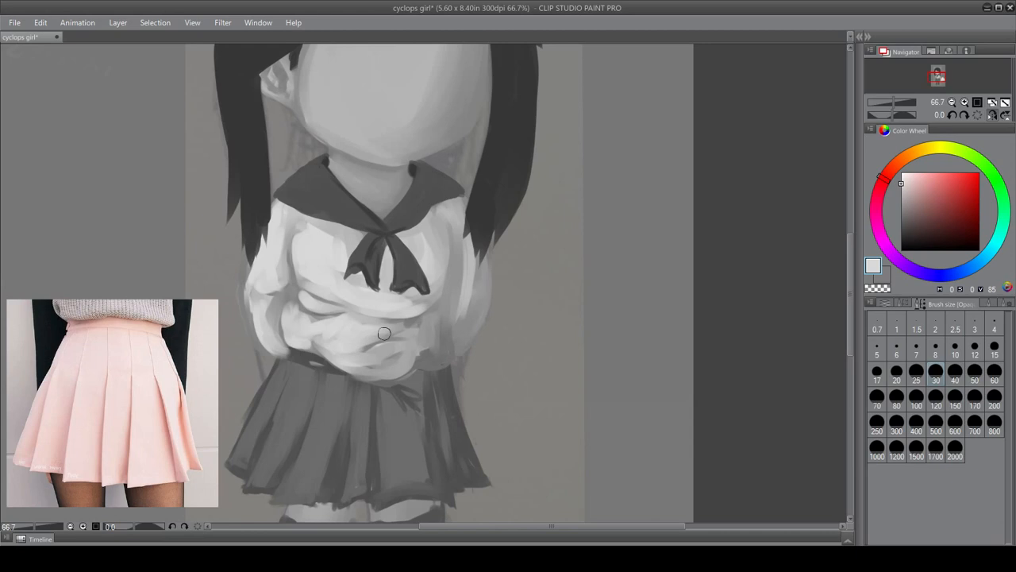
- Refine the crossed arm's folds with grey of value 53 at brush size 7 and value 80 at brush size 40
{"action": "left_click", "coordinate": [395, 333], "text": "alt"}
{"action": "left_click", "coordinate": [917, 350]}
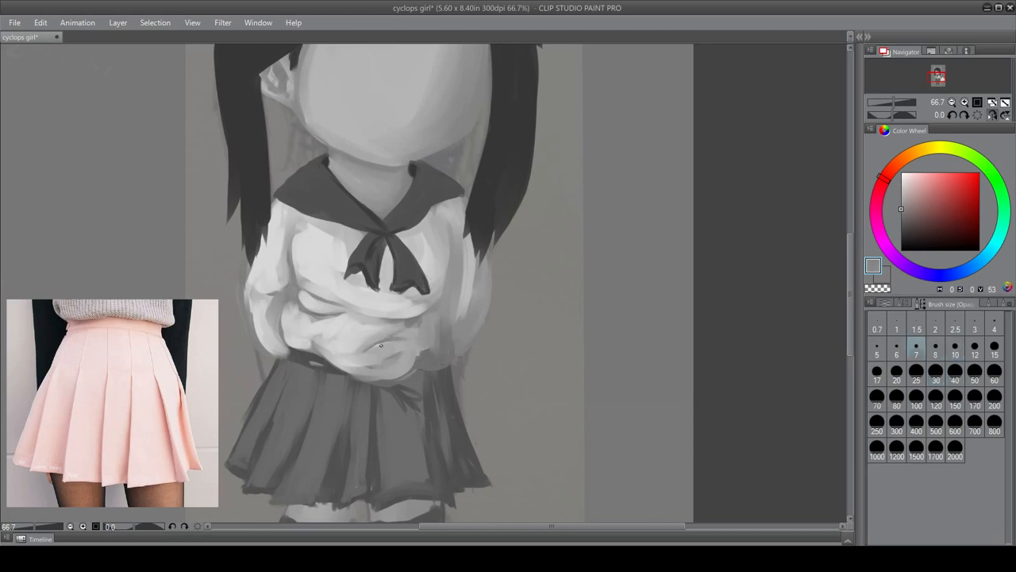
{"action": "left_click", "coordinate": [407, 324], "text": "alt"}
{"action": "left_click", "coordinate": [981, 357]}
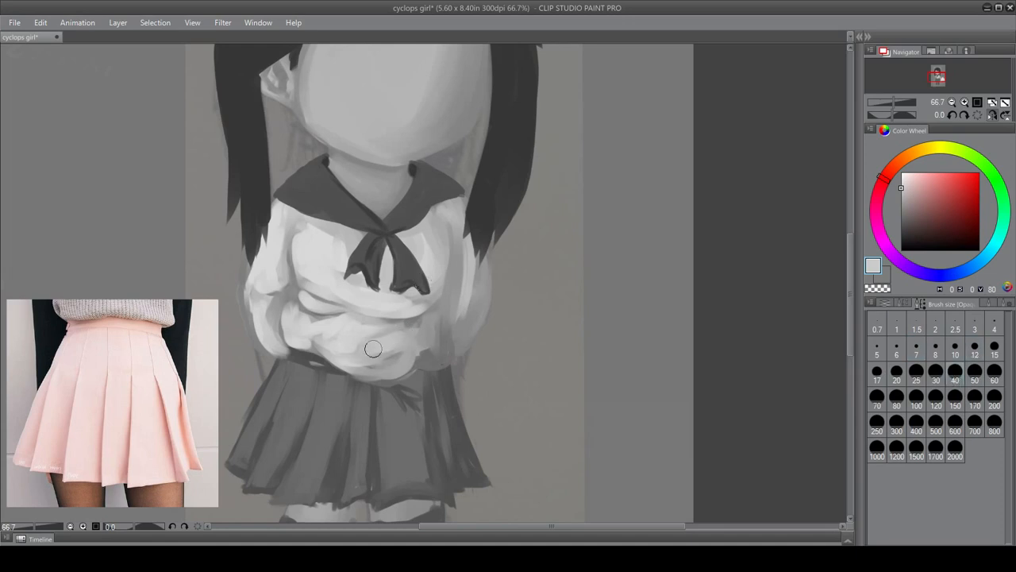
- Shade the underside and end of the crossed sleeve with sampled grey of value 44 at brush size 40, and save the drawing
{"action": "left_click", "coordinate": [404, 352], "text": "alt"}
{"action": "left_click", "coordinate": [425, 359], "text": "alt"}
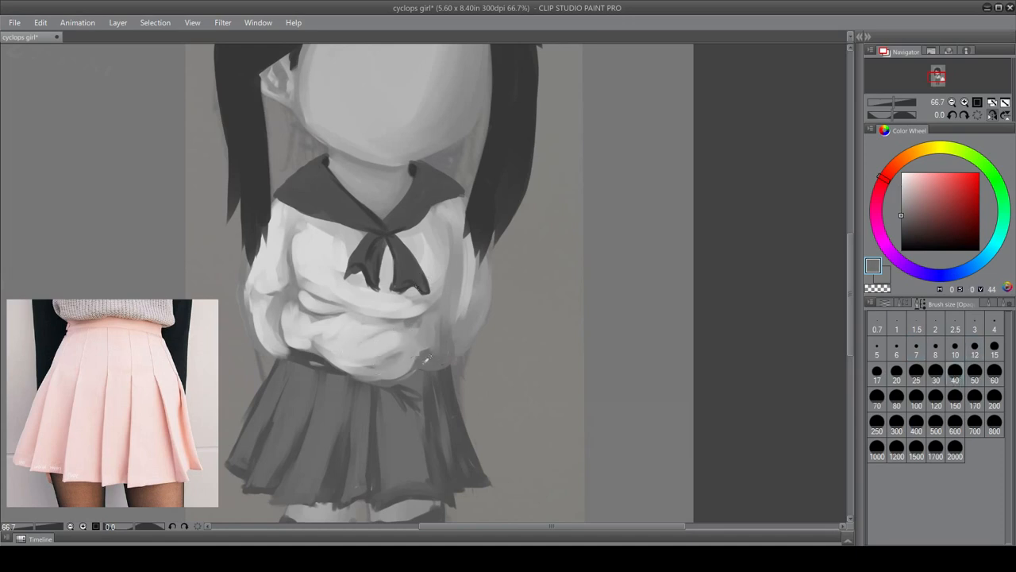
{"action": "left_click_drag", "start_coordinate": [417, 356], "coordinate": [382, 369]}
{"action": "mouse_move", "coordinate": [436, 344]}
{"action": "left_mouse_down"}
{"action": "mouse_move", "coordinate": [441, 307]}
{"action": "mouse_move", "coordinate": [438, 349]}
{"action": "left_mouse_up"}
{"action": "mouse_move", "coordinate": [435, 230]}
{"action": "left_mouse_down"}
{"action": "mouse_move", "coordinate": [418, 322]}
{"action": "mouse_move", "coordinate": [447, 272]}
{"action": "mouse_move", "coordinate": [407, 318]}
{"action": "mouse_move", "coordinate": [433, 290]}
{"action": "mouse_move", "coordinate": [385, 316]}
{"action": "left_mouse_up"}
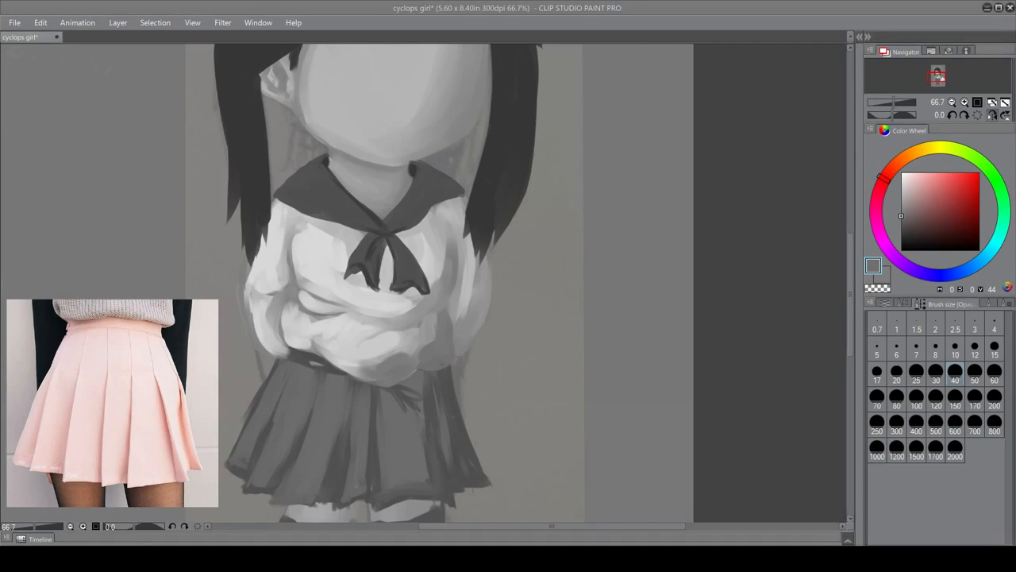
{"action": "key", "text": "ctrl+s"}
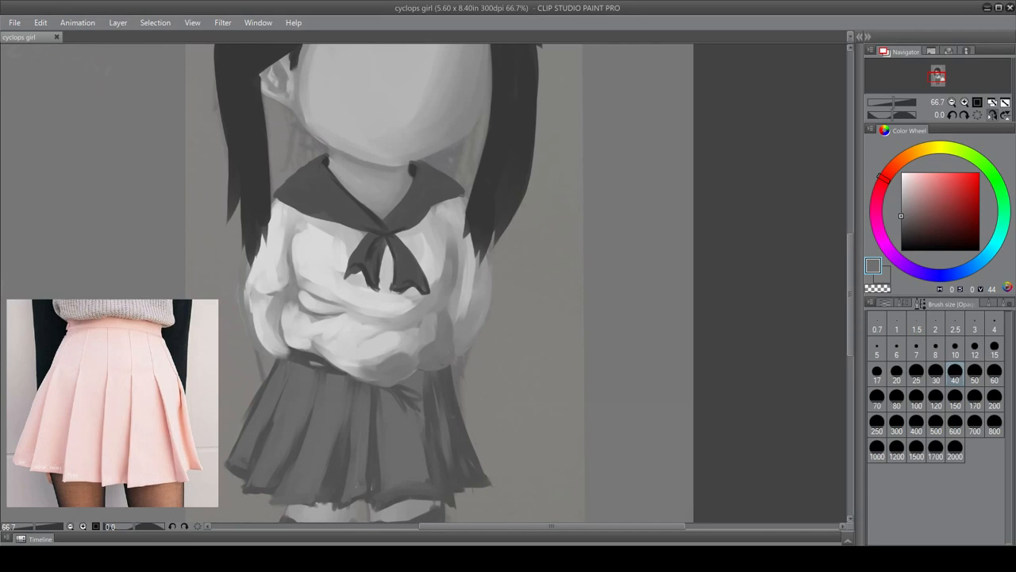
- Shade the outer sleeve and the folds of the crossed arm with grey of value 44 at brush size 40
{"action": "scroll", "coordinate": [851, 254], "scroll_direction": "up", "scroll_amount": 3}
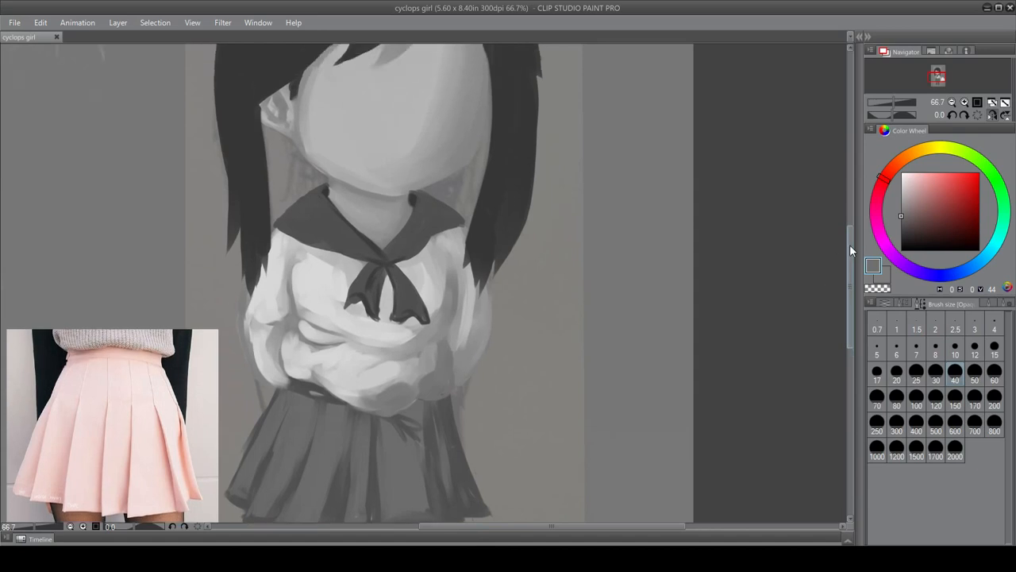
{"action": "mouse_move", "coordinate": [462, 441]}
{"action": "left_mouse_down"}
{"action": "mouse_move", "coordinate": [482, 389]}
{"action": "mouse_move", "coordinate": [461, 435]}
{"action": "mouse_move", "coordinate": [477, 423]}
{"action": "left_mouse_up"}
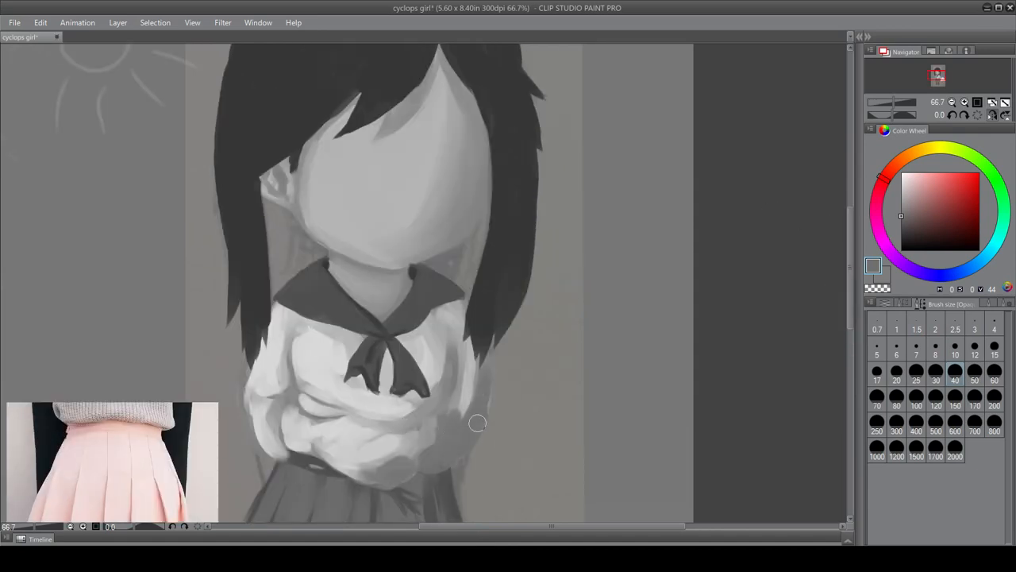
{"action": "mouse_move", "coordinate": [284, 412]}
{"action": "left_mouse_down"}
{"action": "mouse_move", "coordinate": [293, 442]}
{"action": "mouse_move", "coordinate": [281, 443]}
{"action": "left_mouse_up"}
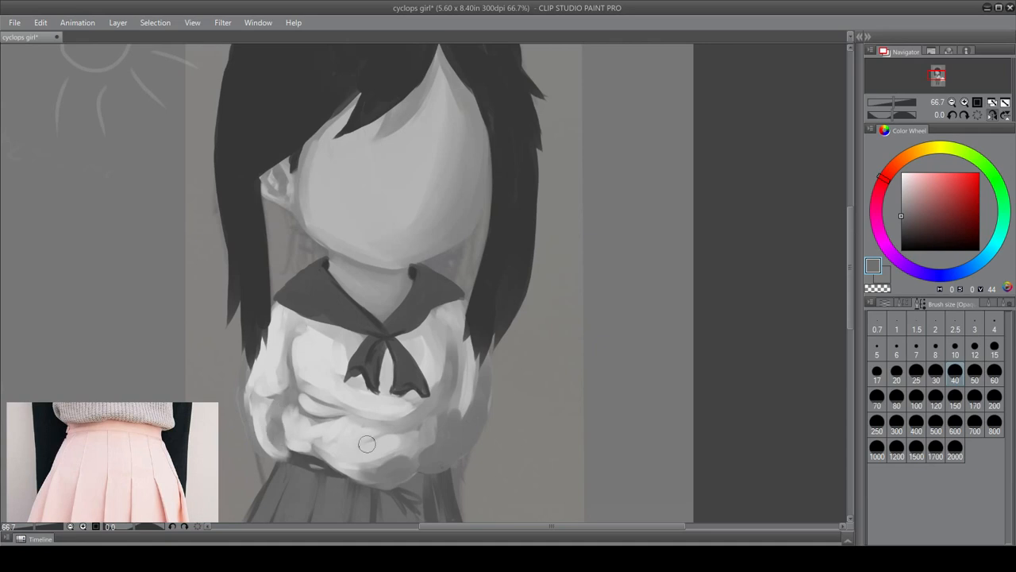
{"action": "left_click_drag", "start_coordinate": [357, 466], "coordinate": [389, 469]}
{"action": "mouse_move", "coordinate": [387, 413]}
{"action": "left_mouse_down"}
{"action": "mouse_move", "coordinate": [429, 402]}
{"action": "mouse_move", "coordinate": [443, 386]}
{"action": "mouse_move", "coordinate": [405, 409]}
{"action": "left_mouse_up"}
{"action": "mouse_move", "coordinate": [445, 378]}
{"action": "left_mouse_down"}
{"action": "mouse_move", "coordinate": [415, 407]}
{"action": "mouse_move", "coordinate": [448, 343]}
{"action": "mouse_move", "coordinate": [438, 366]}
{"action": "mouse_move", "coordinate": [424, 316]}
{"action": "mouse_move", "coordinate": [455, 305]}
{"action": "mouse_move", "coordinate": [481, 370]}
{"action": "left_mouse_up"}
{"action": "left_click_drag", "start_coordinate": [453, 297], "coordinate": [463, 419]}
{"action": "left_click_drag", "start_coordinate": [473, 330], "coordinate": [465, 422]}
{"action": "left_click_drag", "start_coordinate": [480, 365], "coordinate": [475, 434]}
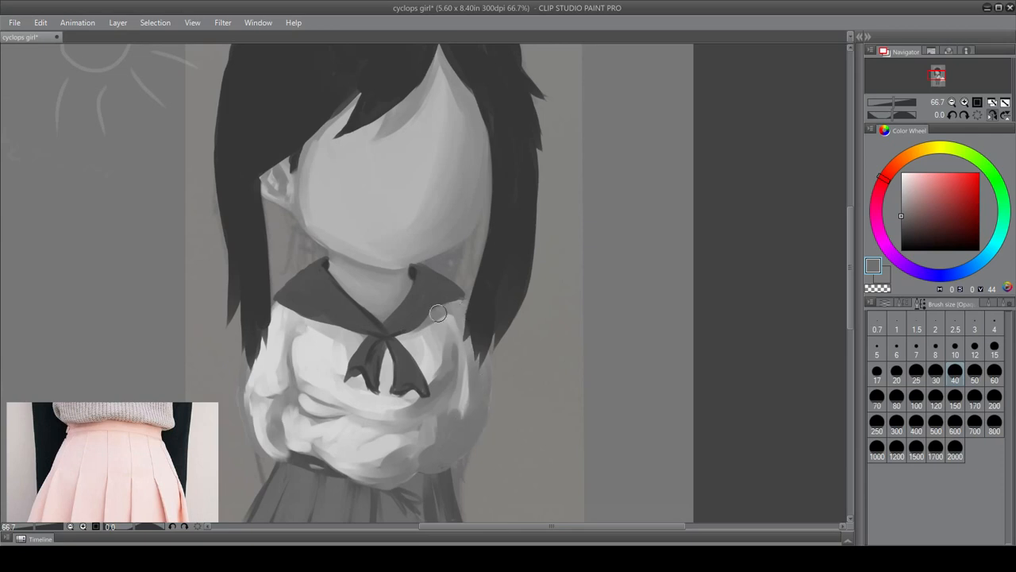
- Undo the stroke across the chest and shade the shirt between the tie's tails and beneath the collar with grey of value 44
{"action": "mouse_move", "coordinate": [402, 330]}
{"action": "left_mouse_down"}
{"action": "mouse_move", "coordinate": [409, 358]}
{"action": "mouse_move", "coordinate": [390, 374]}
{"action": "mouse_move", "coordinate": [389, 367]}
{"action": "mouse_move", "coordinate": [353, 384]}
{"action": "mouse_move", "coordinate": [361, 337]}
{"action": "mouse_move", "coordinate": [342, 381]}
{"action": "left_mouse_up"}
{"action": "key", "text": "ctrl+z"}
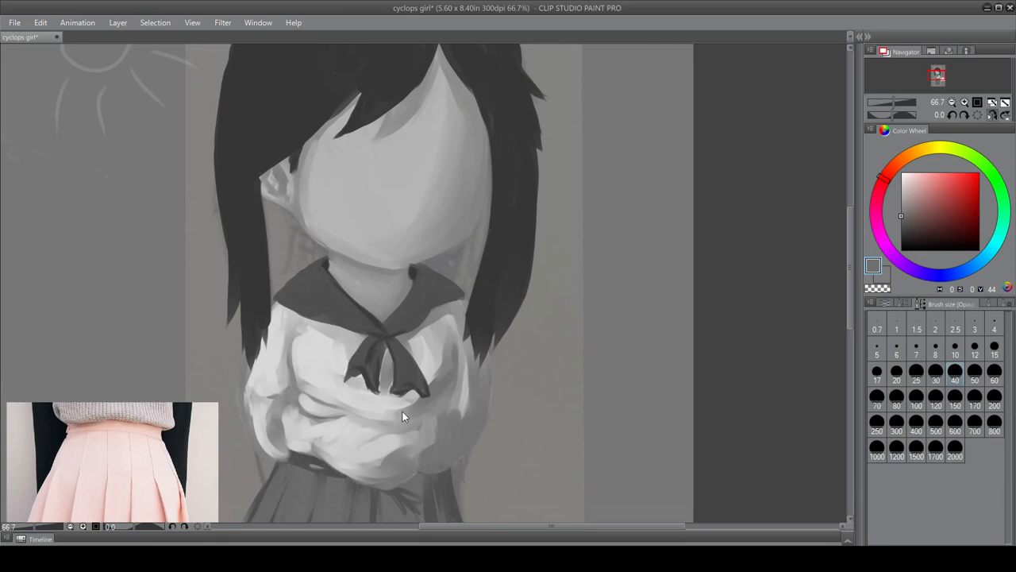
{"action": "left_click_drag", "start_coordinate": [387, 357], "coordinate": [384, 392]}
{"action": "left_click_drag", "start_coordinate": [414, 334], "coordinate": [423, 354]}
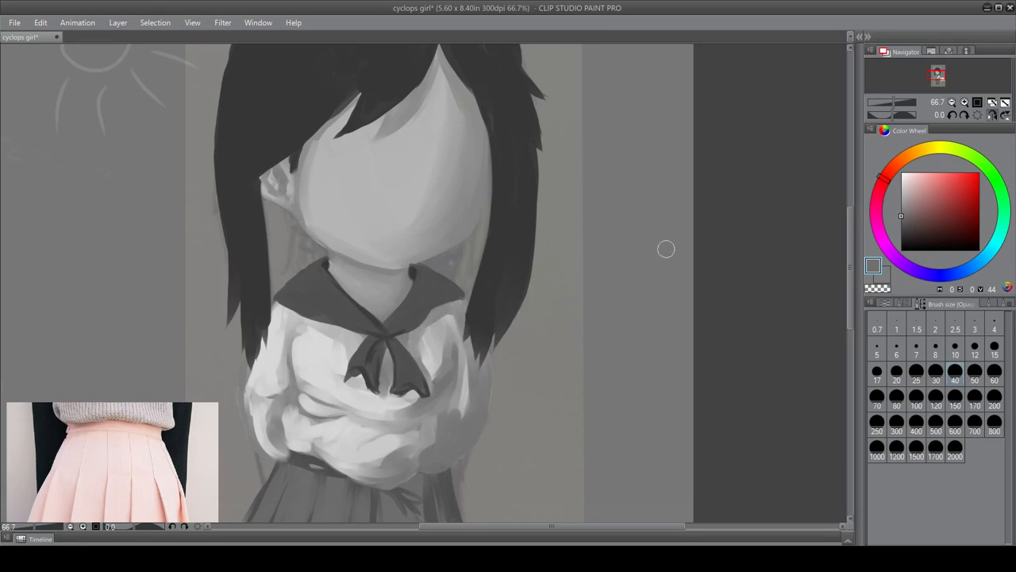
- Zoom out to 25% and examine the whole figure, including the legs and feet
{"action": "left_click_drag", "start_coordinate": [851, 265], "coordinate": [836, 358]}
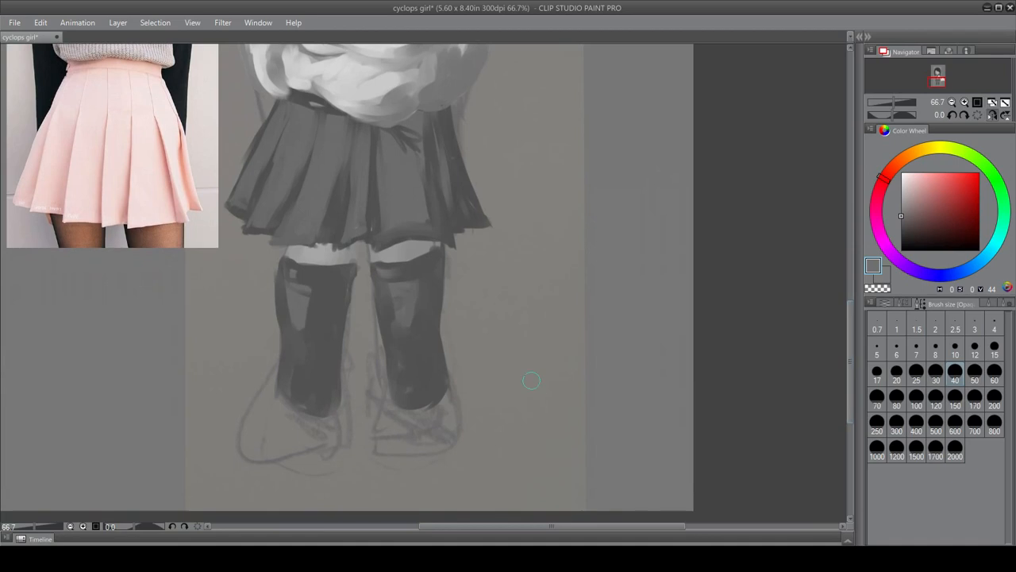
{"action": "left_click", "coordinate": [70, 528]}
{"action": "left_click", "coordinate": [70, 527]}
{"action": "left_click", "coordinate": [70, 527]}
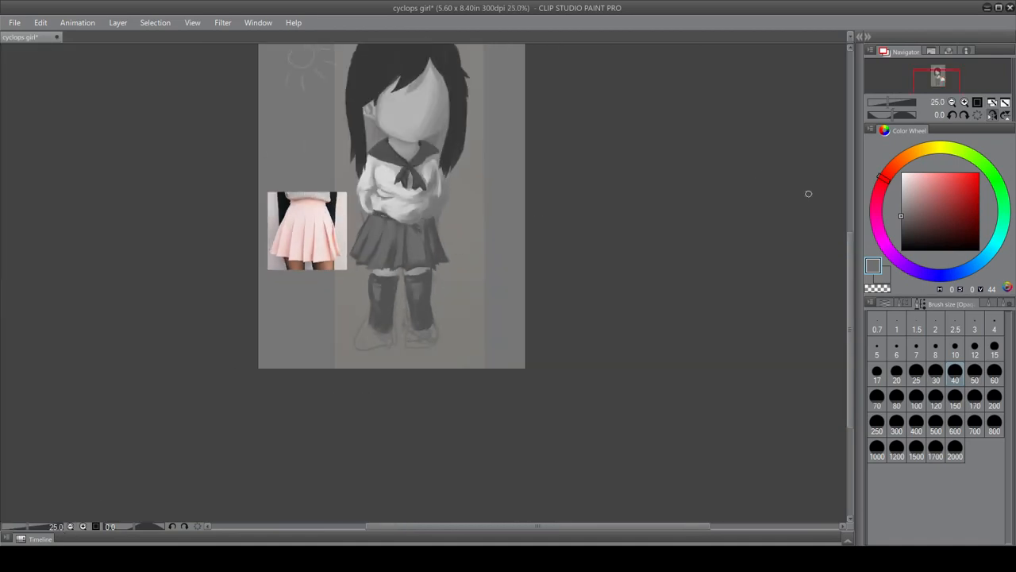
- Hide the painted layers from the hair down to the skin to check the sketch underneath, and show them again
{"action": "left_click", "coordinate": [887, 304]}
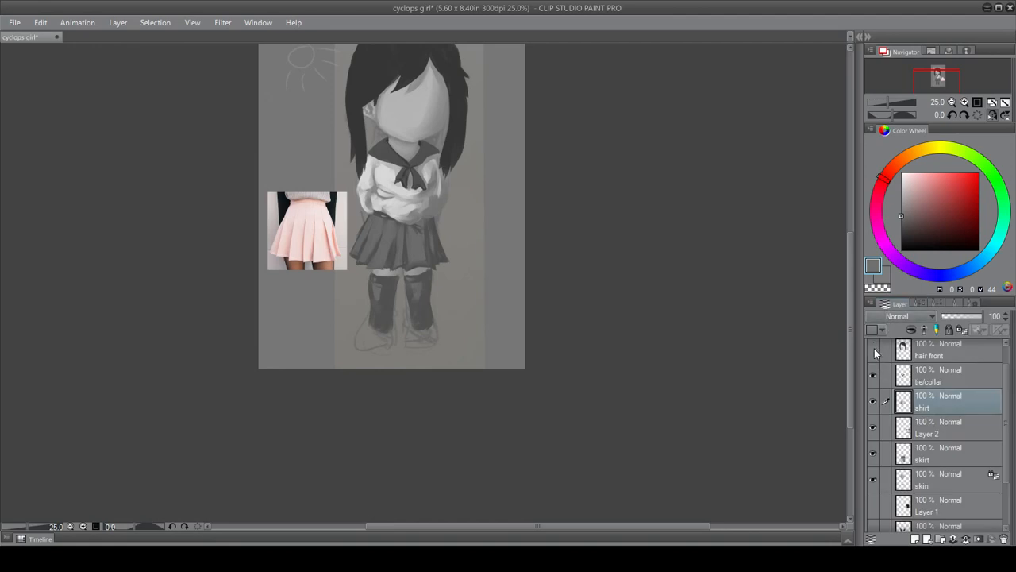
{"action": "left_click_drag", "start_coordinate": [873, 483], "coordinate": [874, 488]}
{"action": "left_click_drag", "start_coordinate": [1005, 431], "coordinate": [1005, 405]}
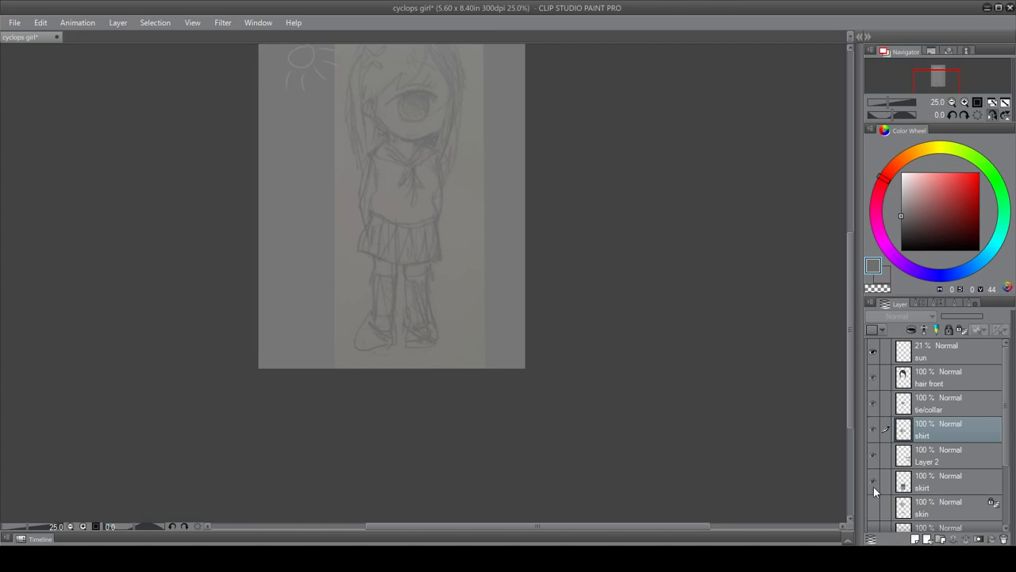
{"action": "left_click_drag", "start_coordinate": [874, 486], "coordinate": [873, 489]}
{"action": "left_click", "coordinate": [873, 506]}
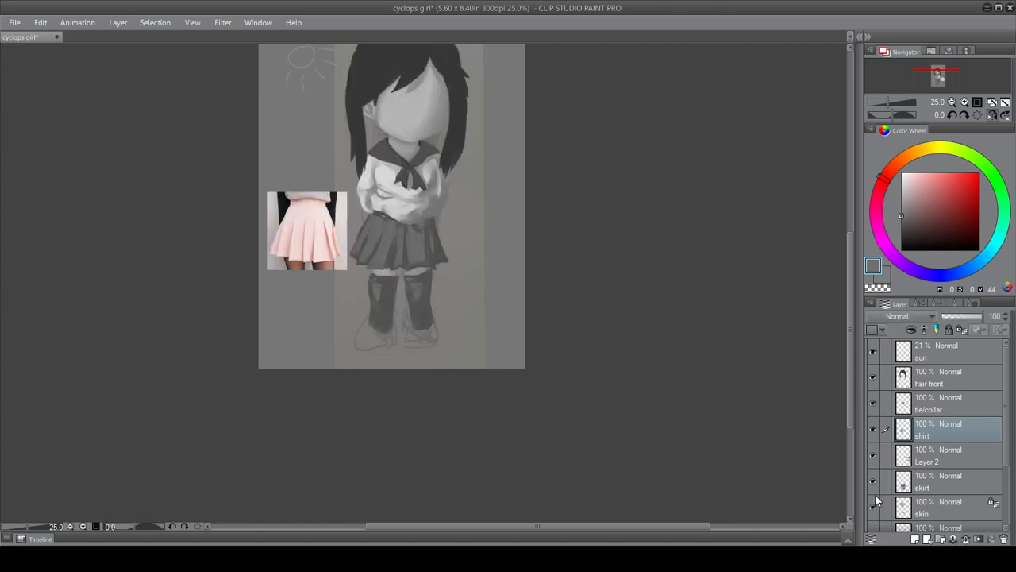
- Lower the skin layer's opacity to 35% so the sketched eye shows through the face
{"action": "left_click_drag", "start_coordinate": [850, 362], "coordinate": [849, 324]}
{"action": "left_click", "coordinate": [83, 527]}
{"action": "left_click", "coordinate": [83, 527]}
{"action": "left_click", "coordinate": [83, 526]}
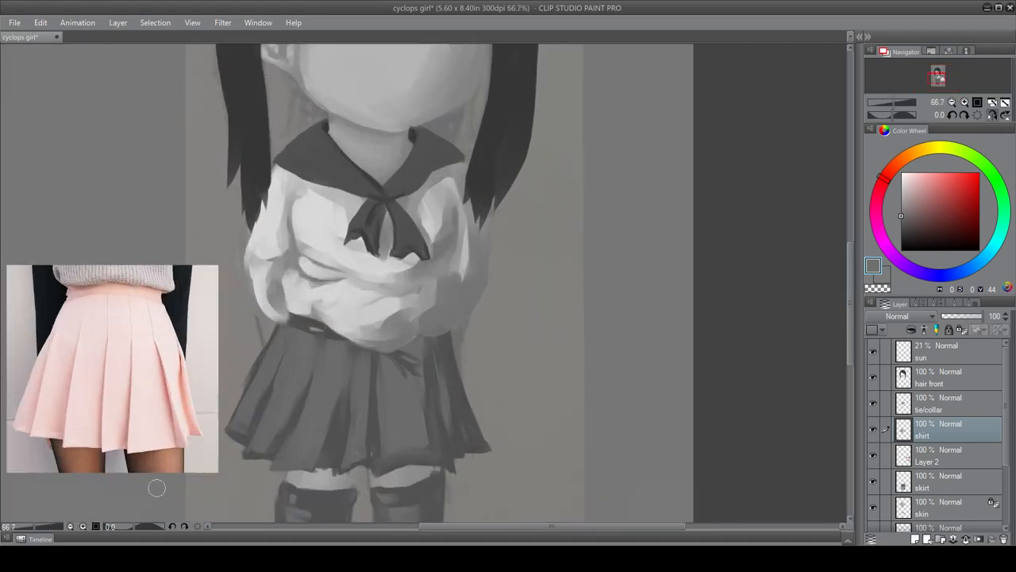
{"action": "left_click_drag", "start_coordinate": [850, 272], "coordinate": [850, 215]}
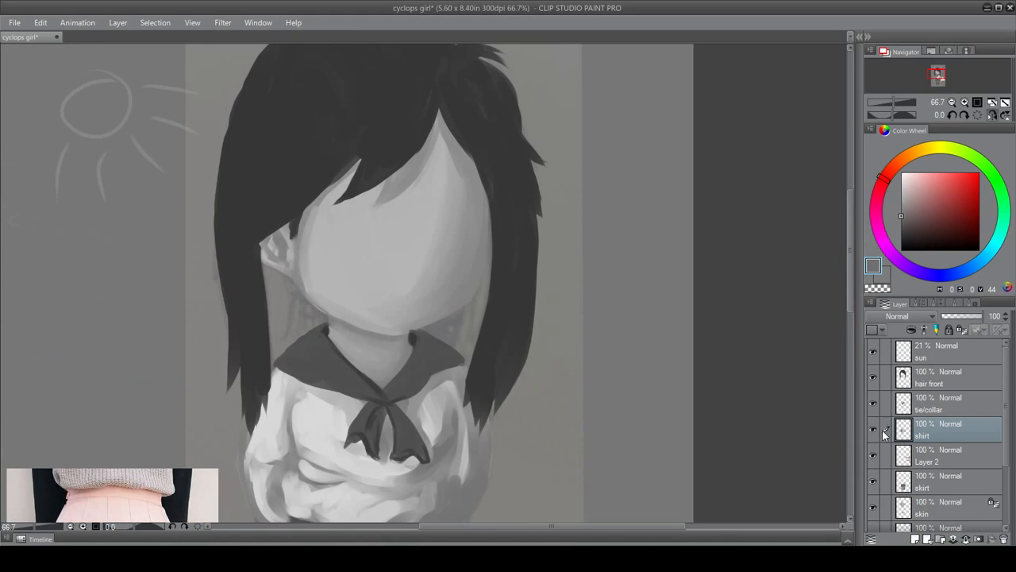
{"action": "scroll", "coordinate": [993, 428], "scroll_direction": "down", "scroll_amount": 1}
{"action": "left_click", "coordinate": [953, 483]}
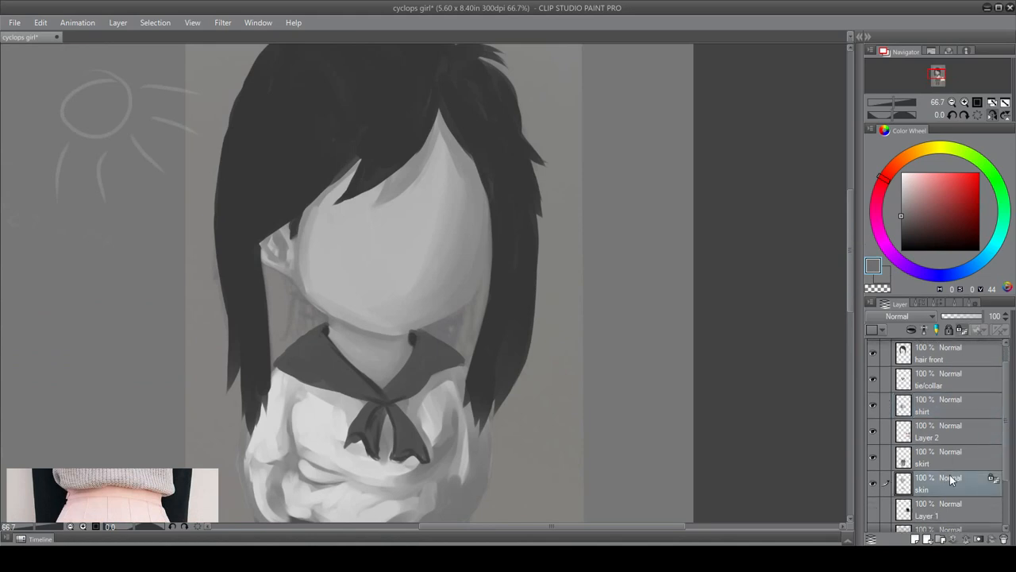
{"action": "left_click", "coordinate": [962, 316]}
{"action": "left_click_drag", "start_coordinate": [962, 316], "coordinate": [953, 316]}
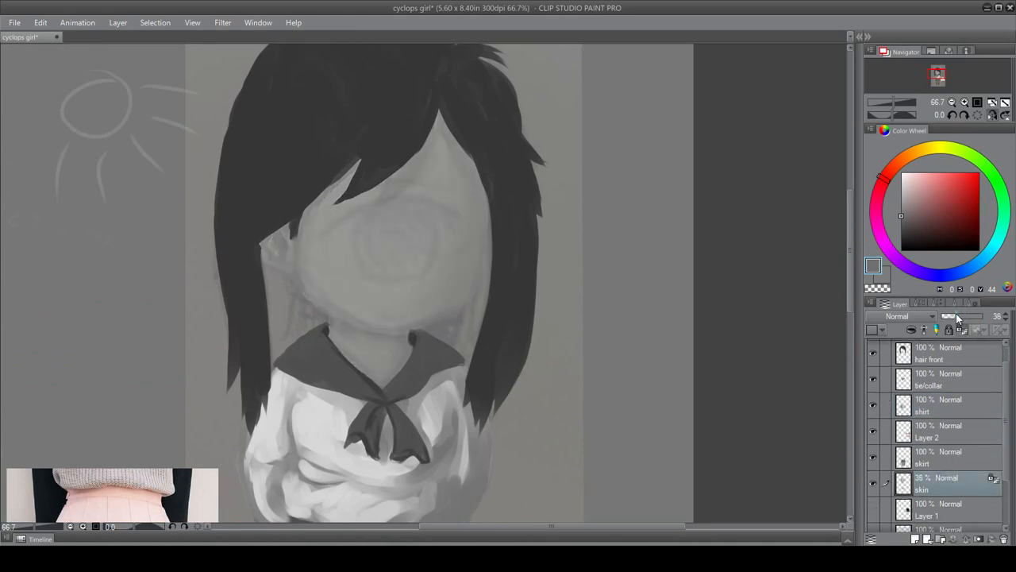
{"action": "scroll", "coordinate": [989, 374], "scroll_direction": "up", "scroll_amount": 1}
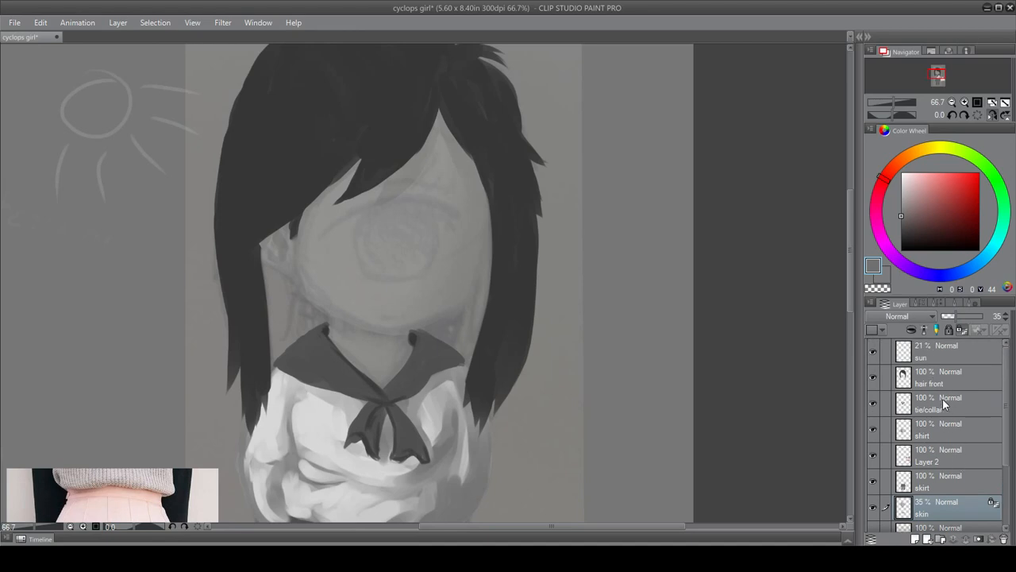
- Add a new layer above the tie/collar layer and set up a size 10 brush with dark grey of value 15
{"action": "left_click", "coordinate": [933, 410]}
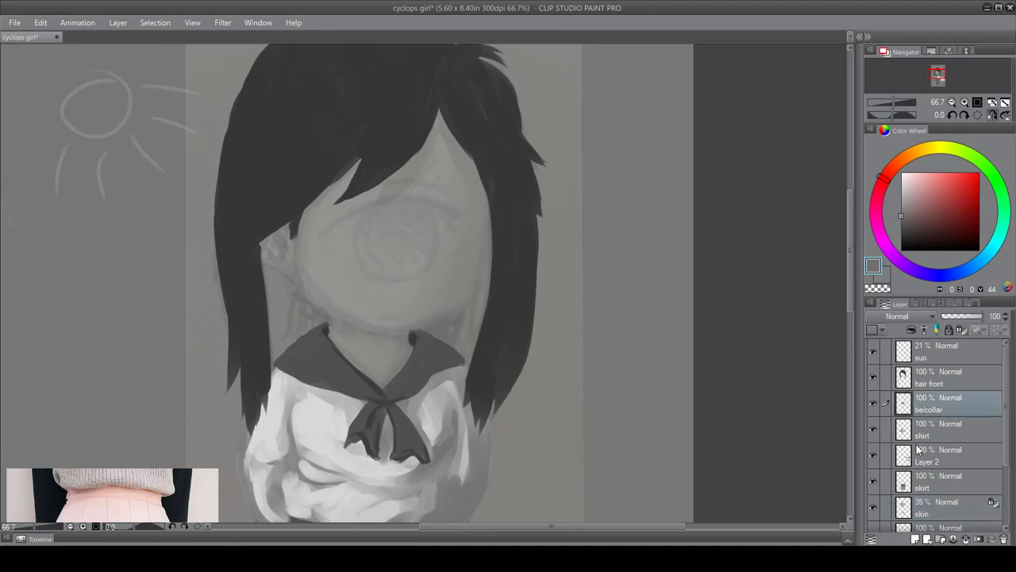
{"action": "left_click", "coordinate": [917, 539]}
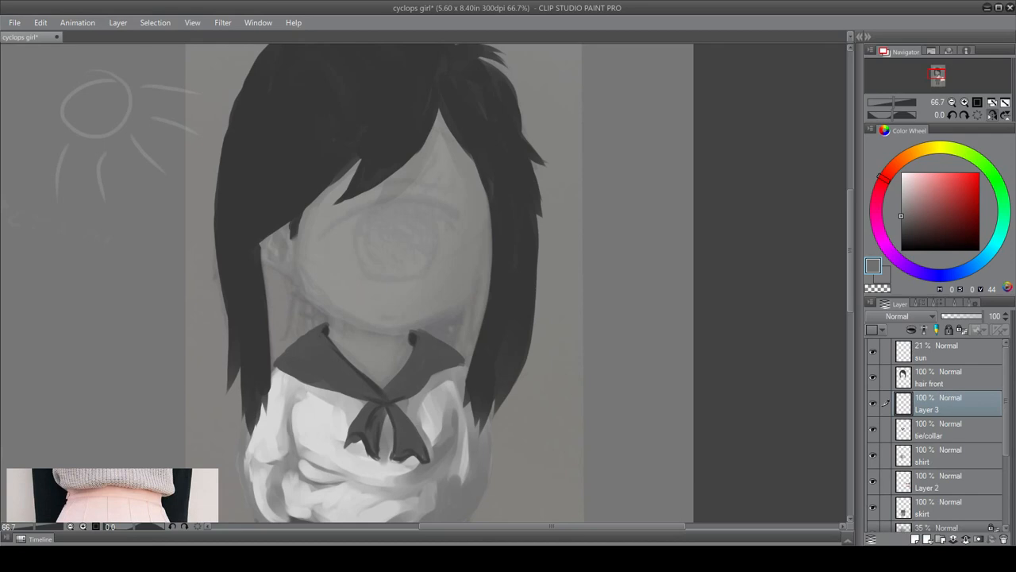
{"action": "left_click", "coordinate": [928, 303]}
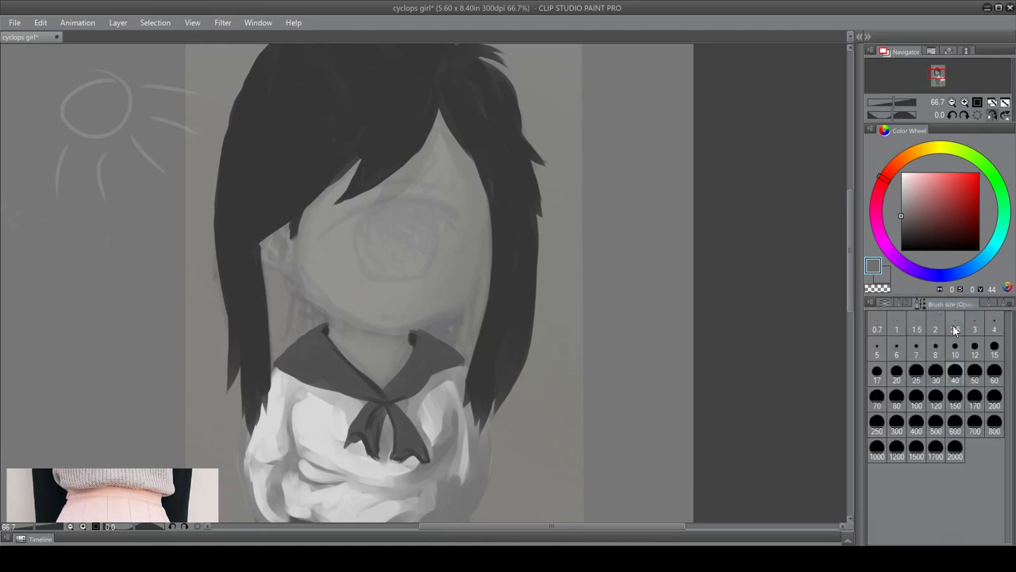
{"action": "left_click_drag", "start_coordinate": [903, 233], "coordinate": [901, 238]}
{"action": "left_click", "coordinate": [82, 526]}
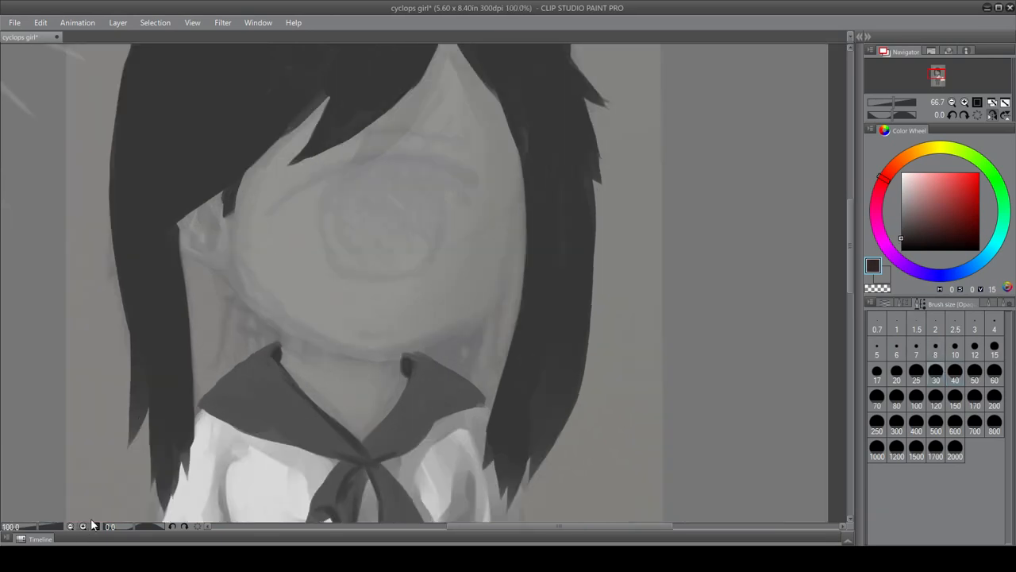
{"action": "left_click", "coordinate": [82, 526]}
{"action": "left_click", "coordinate": [960, 355]}
{"action": "left_click", "coordinate": [923, 349]}
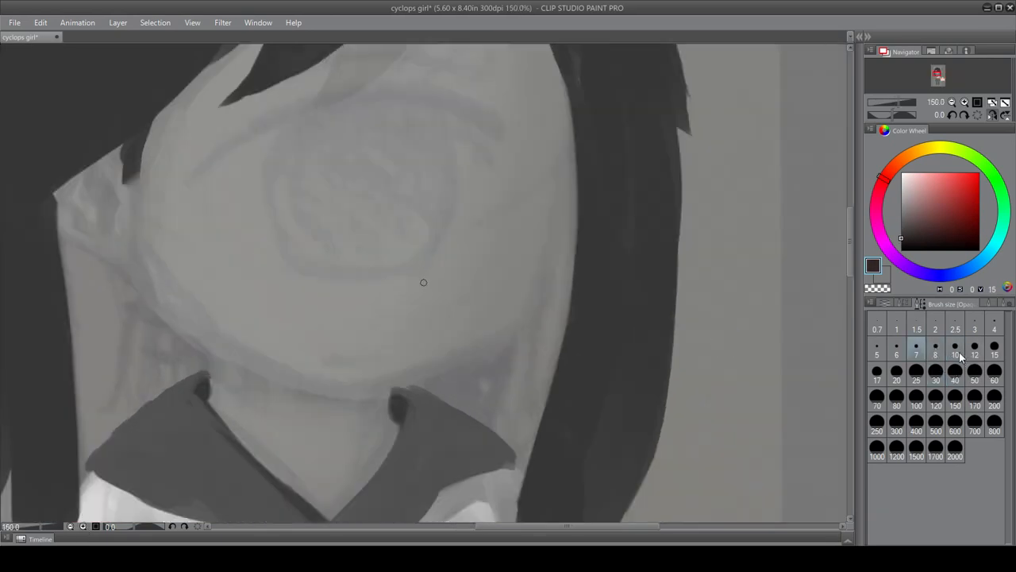
{"action": "left_click", "coordinate": [960, 353]}
{"action": "left_click_drag", "start_coordinate": [852, 261], "coordinate": [851, 248]}
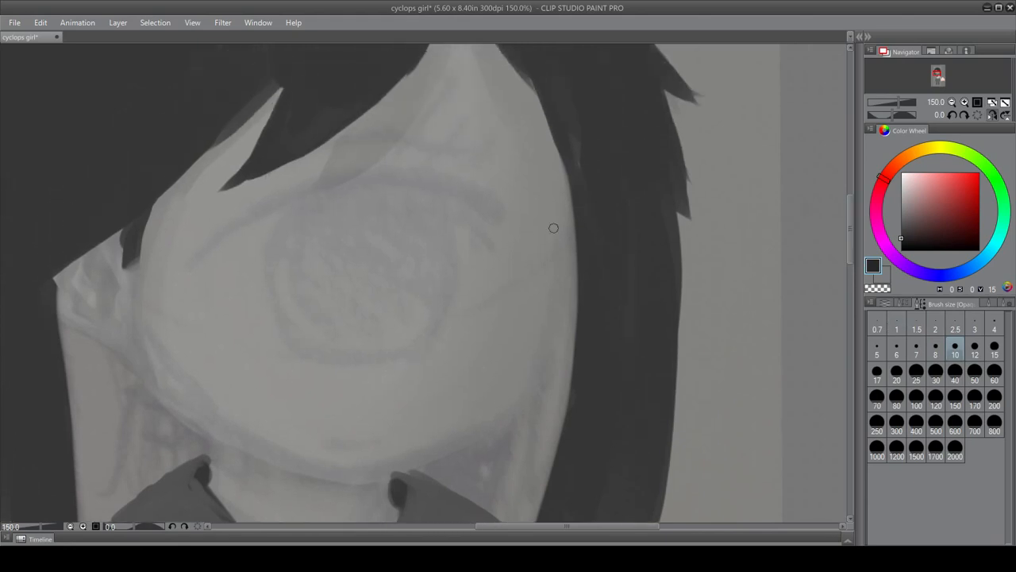
{"action": "mouse_move", "coordinate": [199, 261]}
{"action": "left_mouse_down"}
{"action": "mouse_move", "coordinate": [287, 193]}
{"action": "mouse_move", "coordinate": [443, 197]}
{"action": "left_mouse_up"}
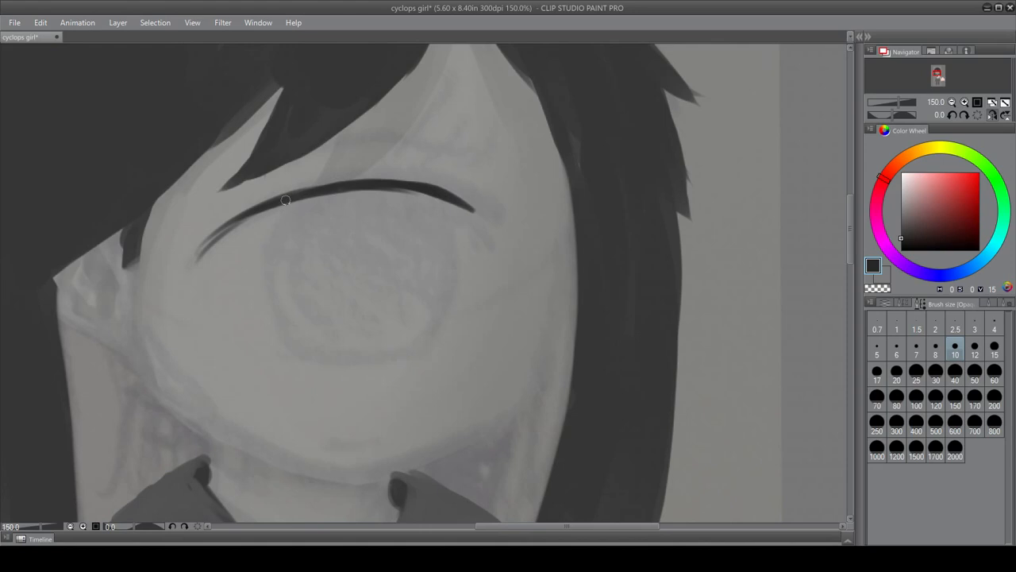
{"action": "key", "text": "ctrl+z"}
{"action": "key", "text": "ctrl+z"}
- Paint the arched upper lash line over the sketched eye and thicken it towards its outer corner with grey of value 15
{"action": "mouse_move", "coordinate": [201, 275]}
{"action": "left_mouse_down"}
{"action": "mouse_move", "coordinate": [312, 199]}
{"action": "mouse_move", "coordinate": [382, 172]}
{"action": "mouse_move", "coordinate": [414, 174]}
{"action": "mouse_move", "coordinate": [458, 192]}
{"action": "mouse_move", "coordinate": [462, 204]}
{"action": "mouse_move", "coordinate": [457, 185]}
{"action": "mouse_move", "coordinate": [481, 249]}
{"action": "left_mouse_up"}
{"action": "mouse_move", "coordinate": [460, 189]}
{"action": "left_mouse_down"}
{"action": "mouse_move", "coordinate": [476, 245]}
{"action": "mouse_move", "coordinate": [466, 197]}
{"action": "mouse_move", "coordinate": [478, 215]}
{"action": "mouse_move", "coordinate": [481, 230]}
{"action": "mouse_move", "coordinate": [434, 174]}
{"action": "mouse_move", "coordinate": [385, 176]}
{"action": "mouse_move", "coordinate": [445, 185]}
{"action": "mouse_move", "coordinate": [325, 191]}
{"action": "left_mouse_up"}
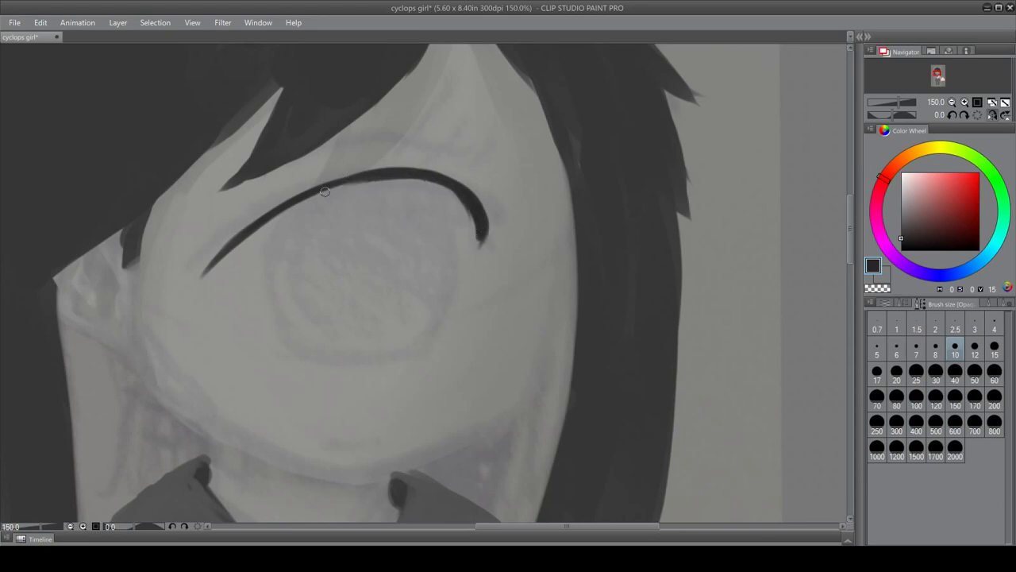
{"action": "left_click_drag", "start_coordinate": [398, 177], "coordinate": [251, 231]}
{"action": "left_click_drag", "start_coordinate": [345, 186], "coordinate": [222, 258]}
{"action": "left_click_drag", "start_coordinate": [293, 199], "coordinate": [228, 250]}
{"action": "left_click_drag", "start_coordinate": [305, 198], "coordinate": [422, 179]}
{"action": "mouse_move", "coordinate": [361, 185]}
{"action": "left_mouse_down"}
{"action": "mouse_move", "coordinate": [469, 200]}
{"action": "mouse_move", "coordinate": [429, 190]}
{"action": "mouse_move", "coordinate": [470, 207]}
{"action": "mouse_move", "coordinate": [480, 242]}
{"action": "mouse_move", "coordinate": [453, 187]}
{"action": "mouse_move", "coordinate": [478, 243]}
{"action": "left_mouse_up"}
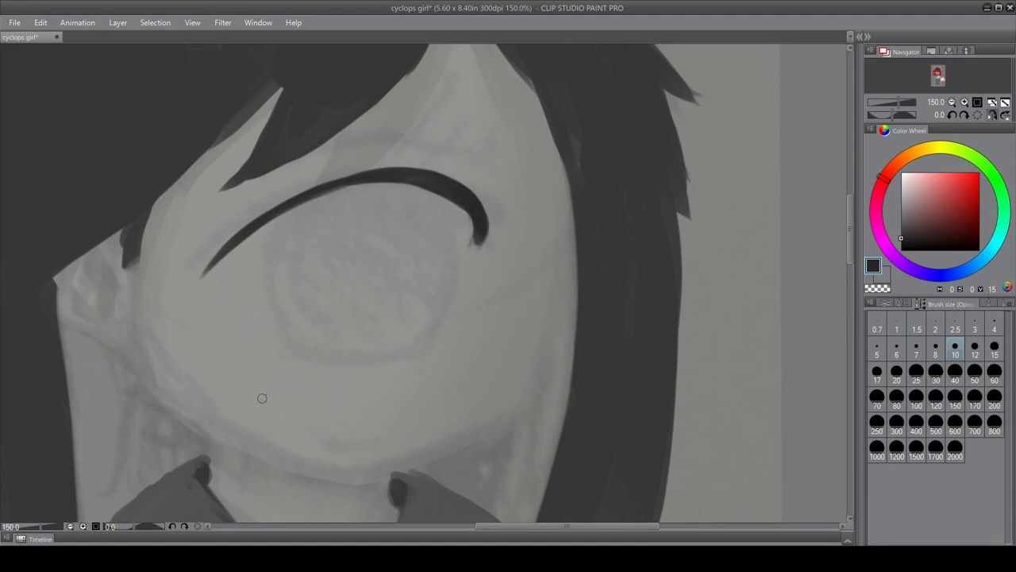
- Paint a short lower lash line beneath the sketched eye, and undo the trial lash above the upper line
{"action": "left_click_drag", "start_coordinate": [279, 356], "coordinate": [380, 366]}
{"action": "left_click_drag", "start_coordinate": [318, 364], "coordinate": [388, 363]}
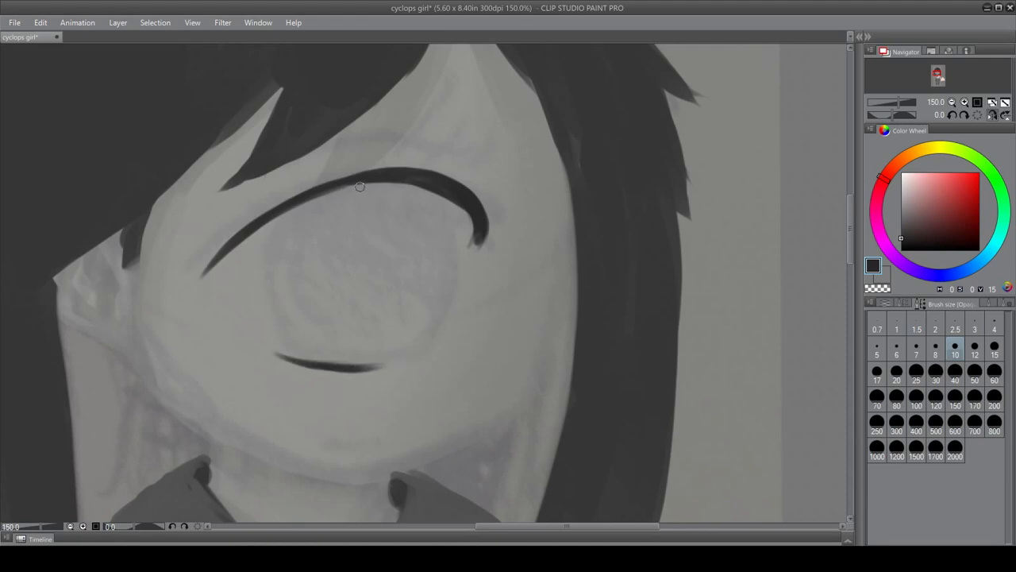
{"action": "left_click_drag", "start_coordinate": [304, 201], "coordinate": [475, 171]}
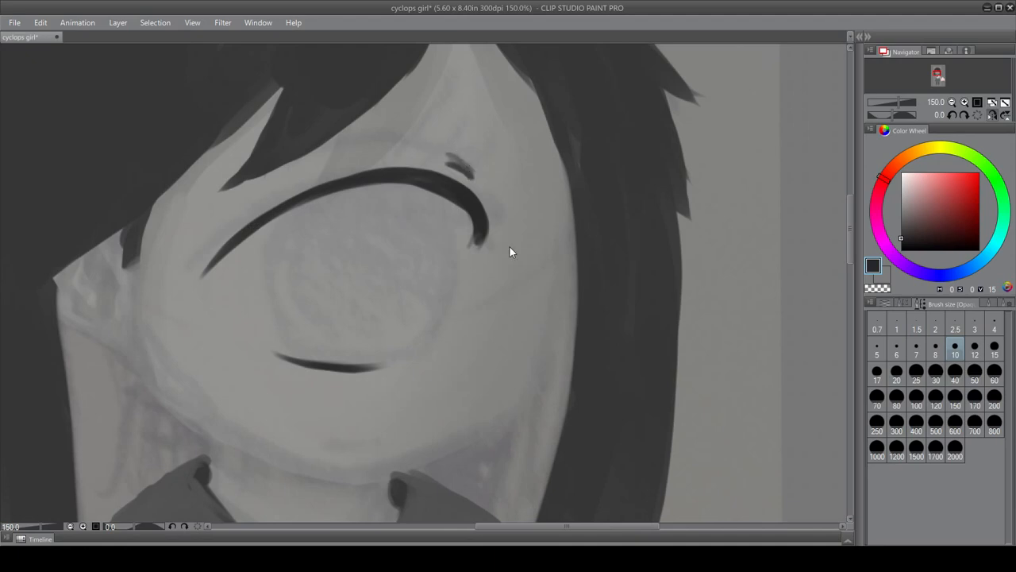
{"action": "key", "text": "ctrl+z"}
- Select the area around both lash lines with a rectangular selection and move them slightly to the right on the face
{"action": "left_click_drag", "start_coordinate": [851, 233], "coordinate": [853, 232]}
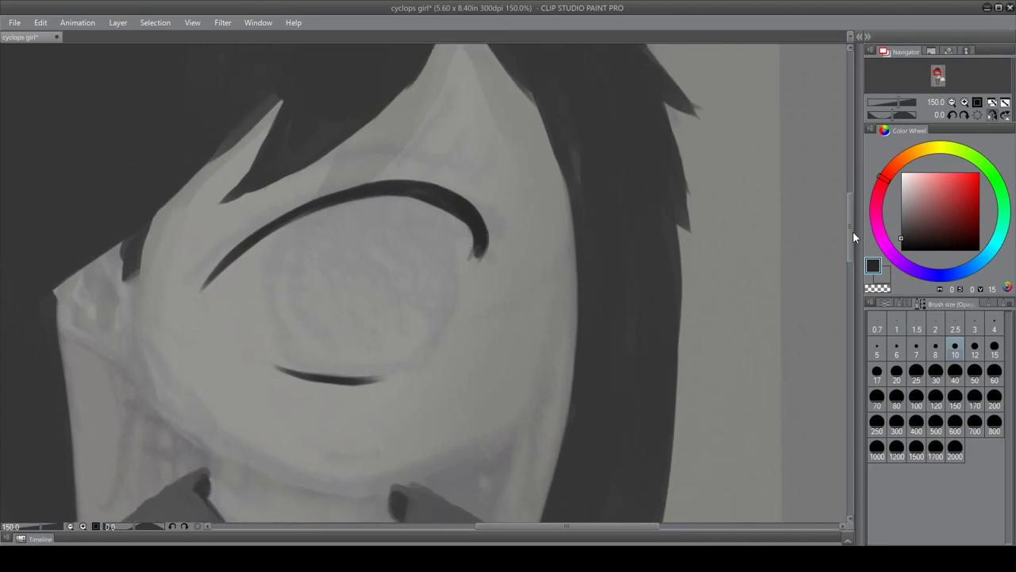
{"action": "left_click", "coordinate": [905, 303]}
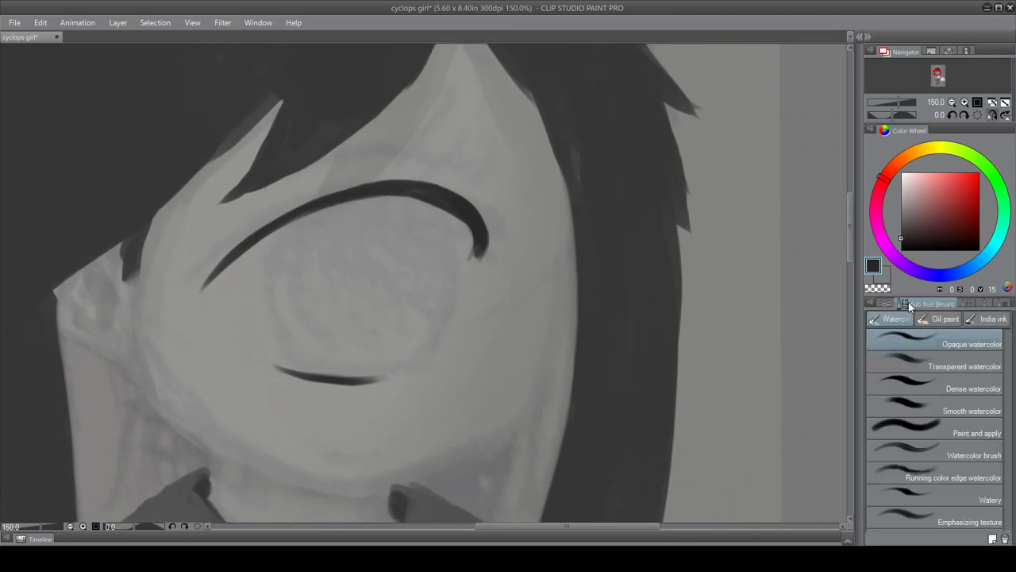
{"action": "left_click", "coordinate": [969, 303]}
{"action": "left_click", "coordinate": [987, 303]}
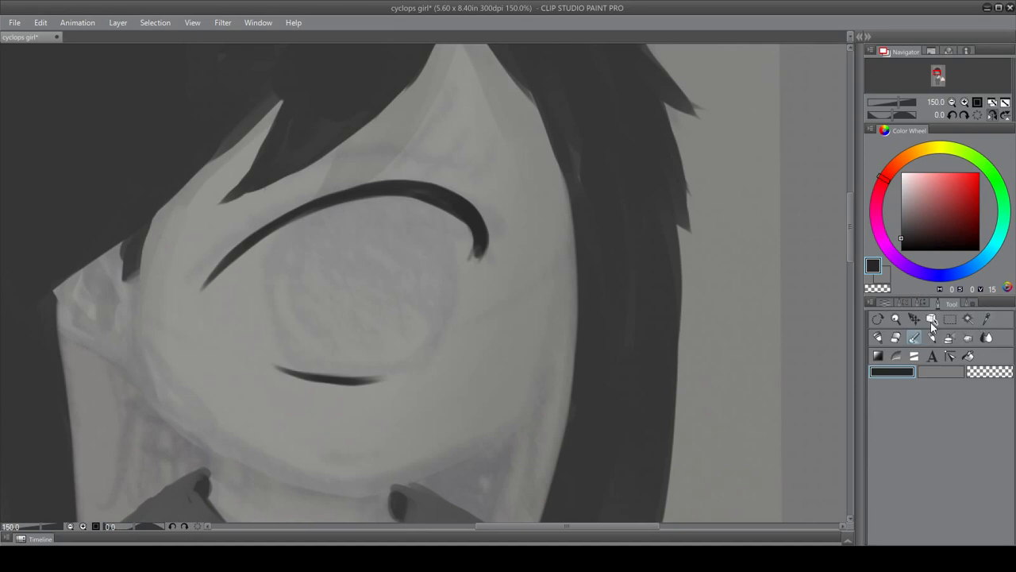
{"action": "left_click", "coordinate": [950, 318]}
{"action": "left_click_drag", "start_coordinate": [538, 119], "coordinate": [195, 458]}
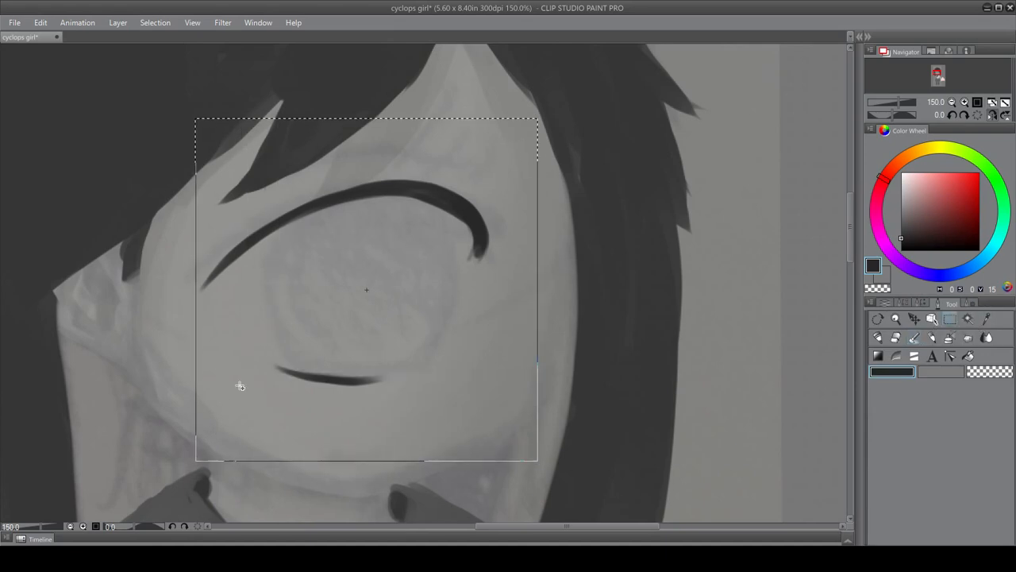
{"action": "left_click", "coordinate": [916, 319]}
{"action": "left_click_drag", "start_coordinate": [405, 309], "coordinate": [414, 309]}
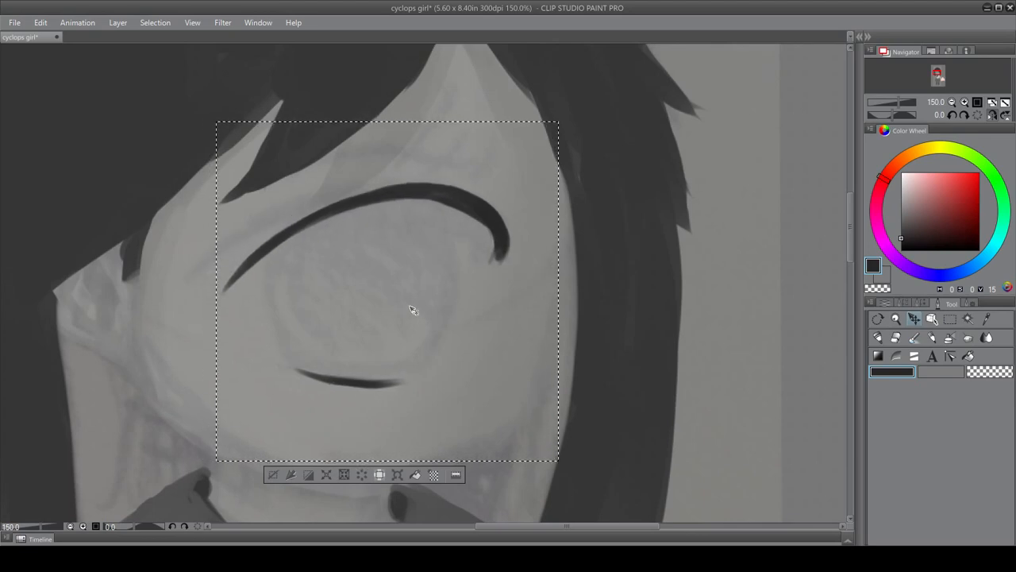
- Flip the canvas view horizontally at 50% zoom to check the eye's placement, and clear the selection
{"action": "left_click", "coordinate": [70, 526]}
{"action": "left_click", "coordinate": [71, 526]}
{"action": "left_click", "coordinate": [71, 526]}
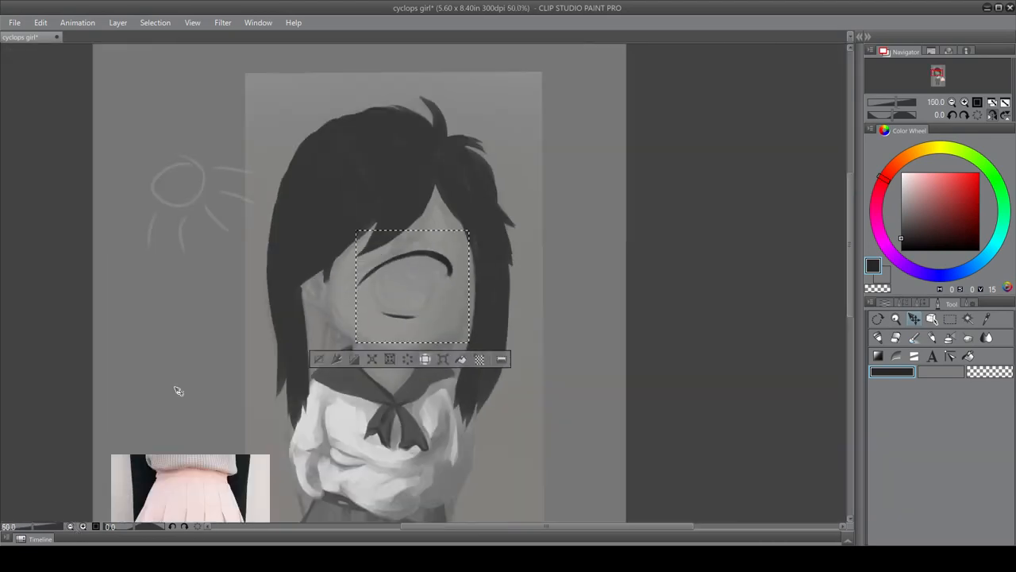
{"action": "left_click", "coordinate": [992, 116]}
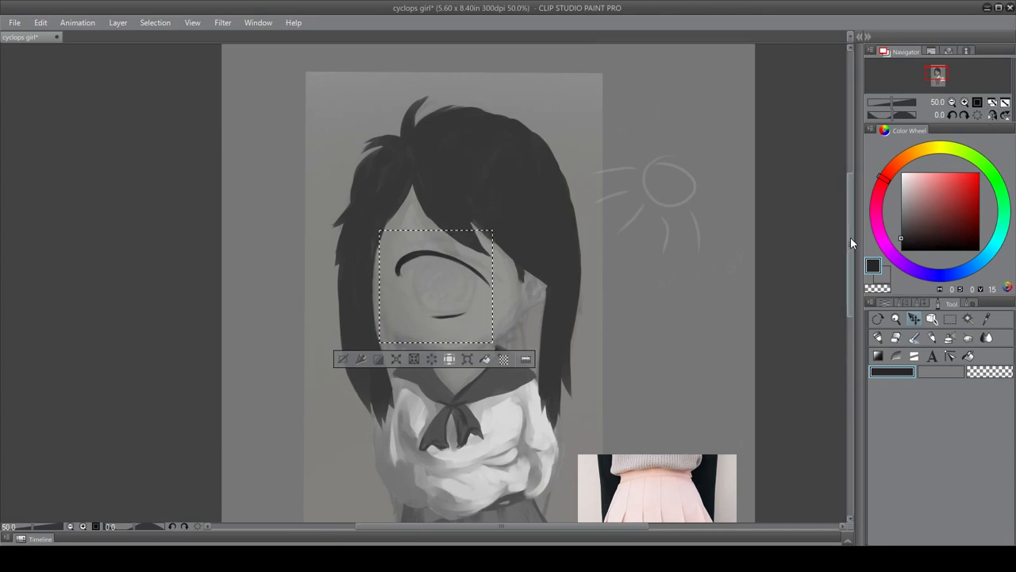
{"action": "left_click_drag", "start_coordinate": [850, 237], "coordinate": [843, 279]}
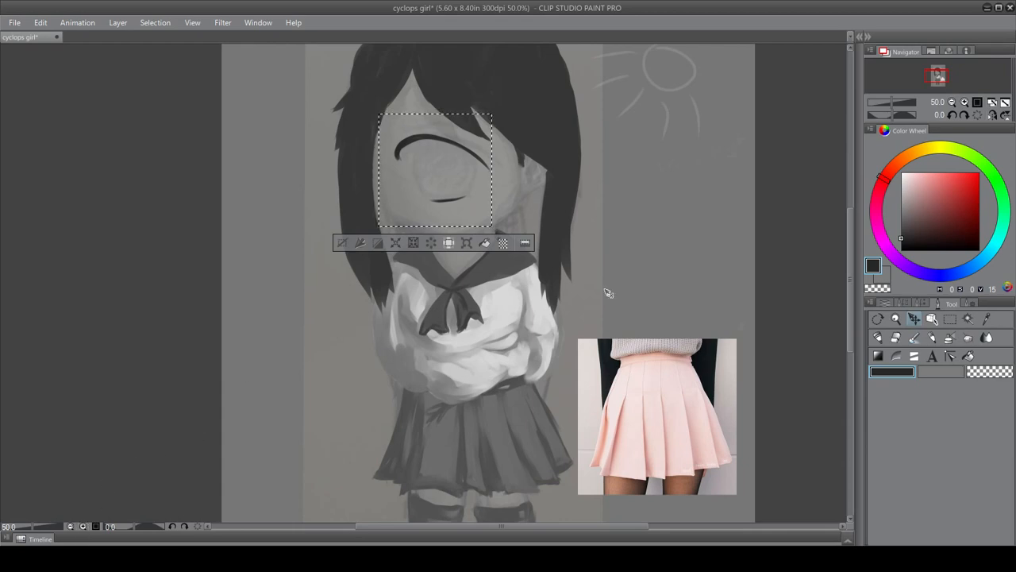
{"action": "left_click", "coordinate": [342, 243]}
- Paint a first curved lash at the upper lash line's outer corner with the brush, undoing unwanted attempts, and rename the layer as lashes
{"action": "left_click", "coordinate": [84, 526]}
{"action": "left_click", "coordinate": [84, 526]}
{"action": "left_click", "coordinate": [84, 526]}
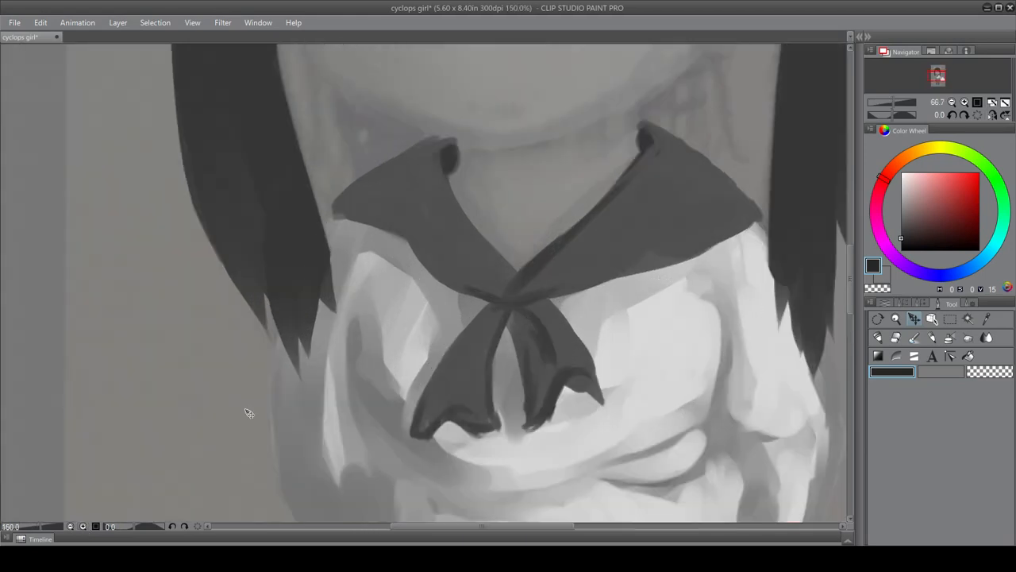
{"action": "mouse_move", "coordinate": [849, 275]}
{"action": "left_mouse_down"}
{"action": "mouse_move", "coordinate": [852, 202]}
{"action": "mouse_move", "coordinate": [850, 225]}
{"action": "left_mouse_up"}
{"action": "left_click", "coordinate": [912, 336]}
{"action": "left_click_drag", "start_coordinate": [358, 363], "coordinate": [326, 345]}
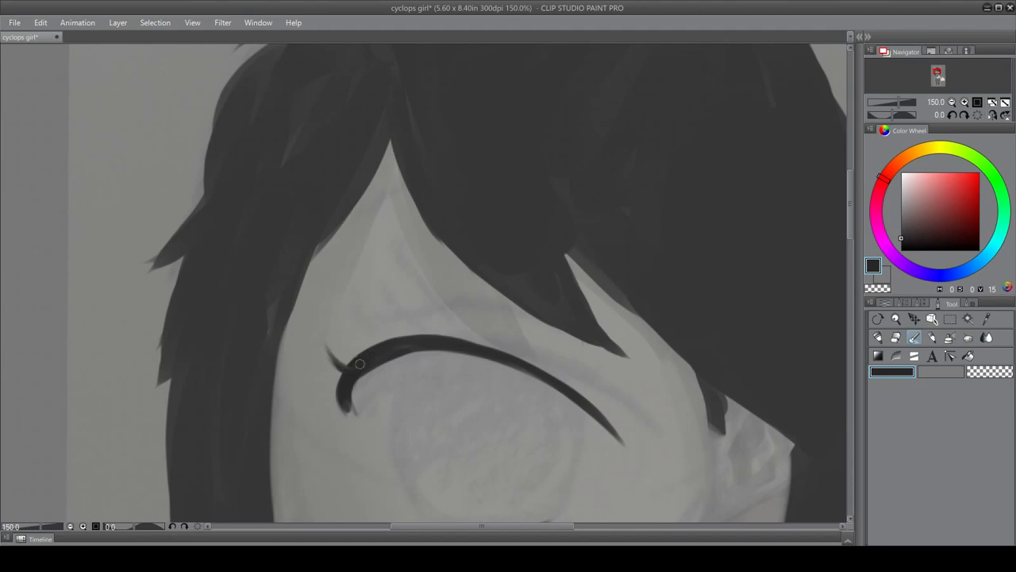
{"action": "mouse_move", "coordinate": [354, 380]}
{"action": "left_mouse_down"}
{"action": "mouse_move", "coordinate": [310, 375]}
{"action": "mouse_move", "coordinate": [321, 358]}
{"action": "mouse_move", "coordinate": [349, 349]}
{"action": "left_mouse_up"}
{"action": "key", "text": "ctrl+z"}
{"action": "key", "text": "ctrl+z"}
{"action": "key", "text": "ctrl+z"}
{"action": "key", "text": "ctrl+z"}
{"action": "key", "text": "ctrl+z"}
{"action": "mouse_move", "coordinate": [345, 375]}
{"action": "left_mouse_down"}
{"action": "mouse_move", "coordinate": [316, 369]}
{"action": "mouse_move", "coordinate": [305, 350]}
{"action": "mouse_move", "coordinate": [348, 344]}
{"action": "left_mouse_up"}
{"action": "key", "text": "ctrl+z"}
{"action": "key", "text": "ctrl+z"}
{"action": "left_click", "coordinate": [889, 303]}
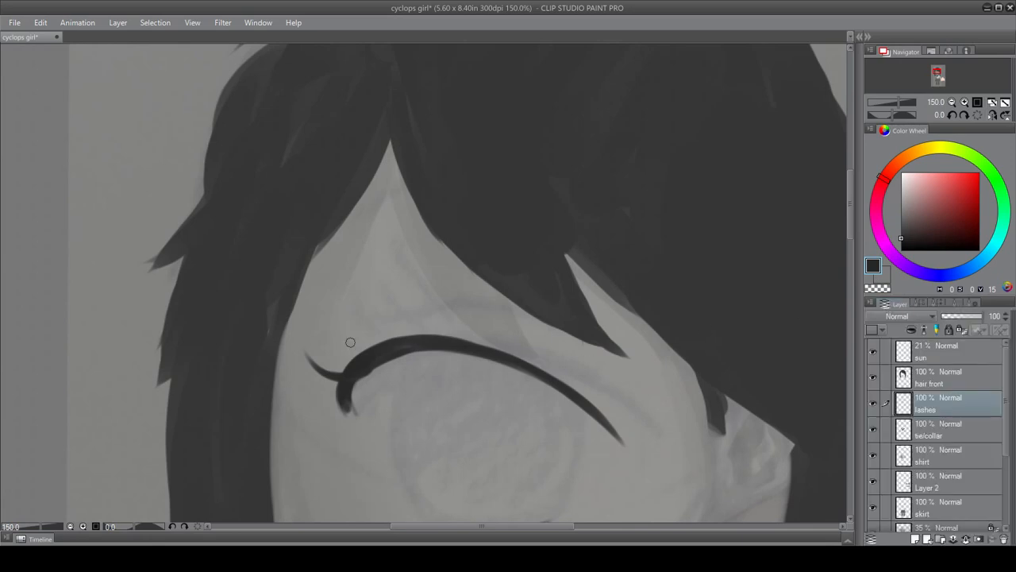
- Paint more curved lashes around the upper line's outer corner and a few short ones at its inner end, undoing stray strokes
{"action": "mouse_move", "coordinate": [341, 366]}
{"action": "left_mouse_down"}
{"action": "mouse_move", "coordinate": [380, 360]}
{"action": "mouse_move", "coordinate": [359, 364]}
{"action": "mouse_move", "coordinate": [381, 359]}
{"action": "mouse_move", "coordinate": [352, 381]}
{"action": "mouse_move", "coordinate": [310, 378]}
{"action": "mouse_move", "coordinate": [341, 388]}
{"action": "mouse_move", "coordinate": [358, 370]}
{"action": "mouse_move", "coordinate": [329, 391]}
{"action": "mouse_move", "coordinate": [307, 376]}
{"action": "left_mouse_up"}
{"action": "mouse_move", "coordinate": [367, 360]}
{"action": "left_mouse_down"}
{"action": "mouse_move", "coordinate": [341, 305]}
{"action": "mouse_move", "coordinate": [369, 351]}
{"action": "mouse_move", "coordinate": [370, 327]}
{"action": "left_mouse_up"}
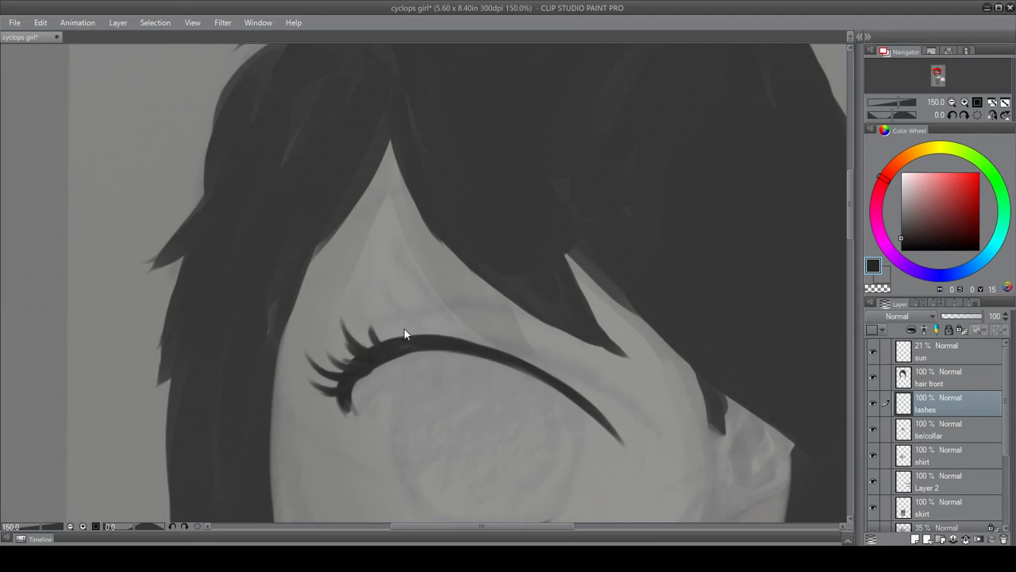
{"action": "left_click_drag", "start_coordinate": [389, 341], "coordinate": [379, 327]}
{"action": "mouse_move", "coordinate": [600, 413]}
{"action": "left_mouse_down"}
{"action": "mouse_move", "coordinate": [625, 417]}
{"action": "mouse_move", "coordinate": [616, 402]}
{"action": "mouse_move", "coordinate": [625, 417]}
{"action": "mouse_move", "coordinate": [616, 408]}
{"action": "mouse_move", "coordinate": [635, 408]}
{"action": "left_mouse_up"}
{"action": "key", "text": "ctrl+z"}
{"action": "key", "text": "ctrl+z"}
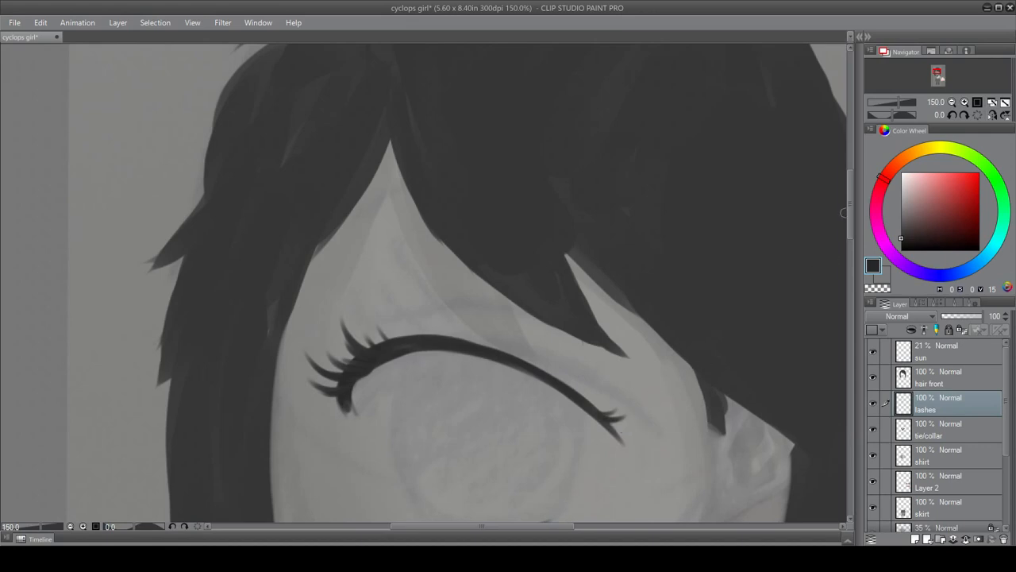
- Paint short lashes at both ends of the lower lash line at brush size 8, undoing the extra stroke at the eye's inner corner
{"action": "scroll", "coordinate": [853, 223], "scroll_direction": "down", "scroll_amount": 3}
{"action": "left_click", "coordinate": [937, 304]}
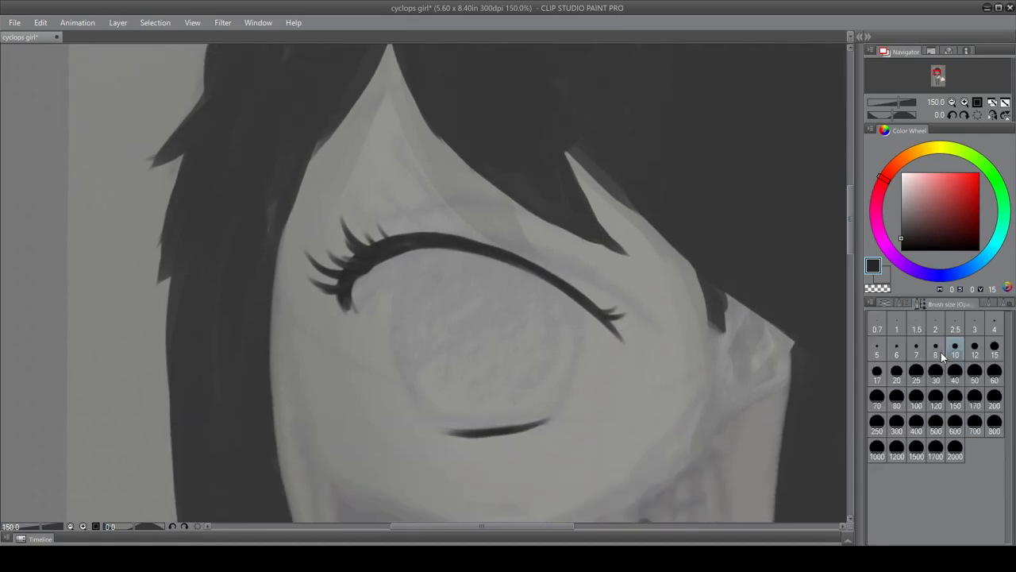
{"action": "left_click_drag", "start_coordinate": [609, 317], "coordinate": [634, 326]}
{"action": "key", "text": "ctrl+z"}
{"action": "mouse_move", "coordinate": [471, 434]}
{"action": "left_mouse_down"}
{"action": "mouse_move", "coordinate": [458, 441]}
{"action": "mouse_move", "coordinate": [467, 446]}
{"action": "mouse_move", "coordinate": [445, 442]}
{"action": "left_mouse_up"}
{"action": "mouse_move", "coordinate": [477, 433]}
{"action": "left_mouse_down"}
{"action": "mouse_move", "coordinate": [463, 447]}
{"action": "mouse_move", "coordinate": [476, 446]}
{"action": "left_mouse_up"}
{"action": "left_click_drag", "start_coordinate": [543, 427], "coordinate": [543, 435]}
{"action": "left_click_drag", "start_coordinate": [544, 421], "coordinate": [538, 434]}
- Extend the row of upper lashes towards the middle of the eye at brush size 8
{"action": "left_click_drag", "start_coordinate": [850, 228], "coordinate": [850, 215]}
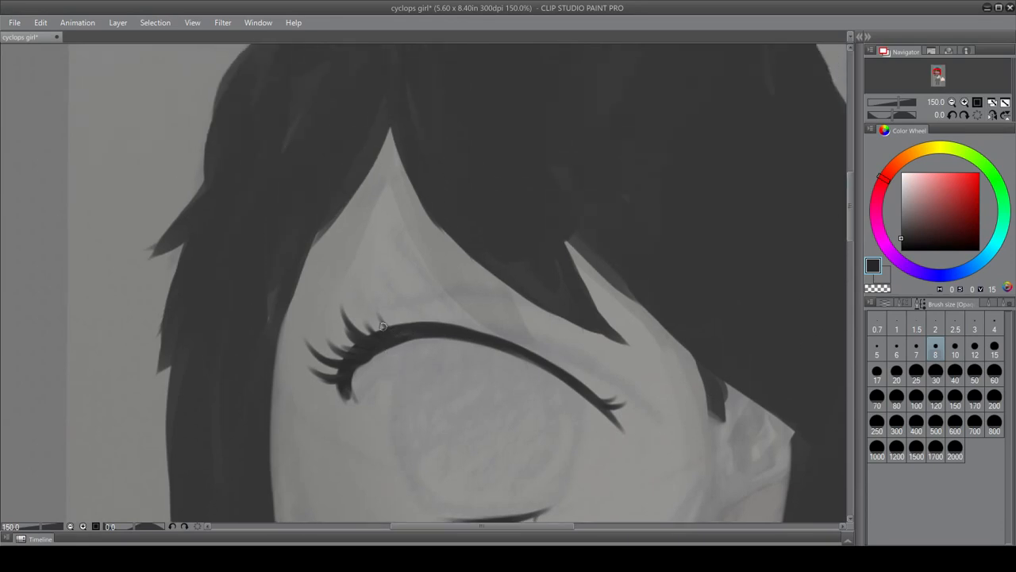
{"action": "mouse_move", "coordinate": [382, 327]}
{"action": "left_mouse_down"}
{"action": "mouse_move", "coordinate": [371, 298]}
{"action": "mouse_move", "coordinate": [413, 333]}
{"action": "mouse_move", "coordinate": [377, 334]}
{"action": "mouse_move", "coordinate": [358, 307]}
{"action": "mouse_move", "coordinate": [411, 331]}
{"action": "mouse_move", "coordinate": [390, 302]}
{"action": "mouse_move", "coordinate": [390, 318]}
{"action": "mouse_move", "coordinate": [421, 328]}
{"action": "mouse_move", "coordinate": [386, 304]}
{"action": "left_mouse_up"}
{"action": "left_click_drag", "start_coordinate": [856, 227], "coordinate": [840, 252]}
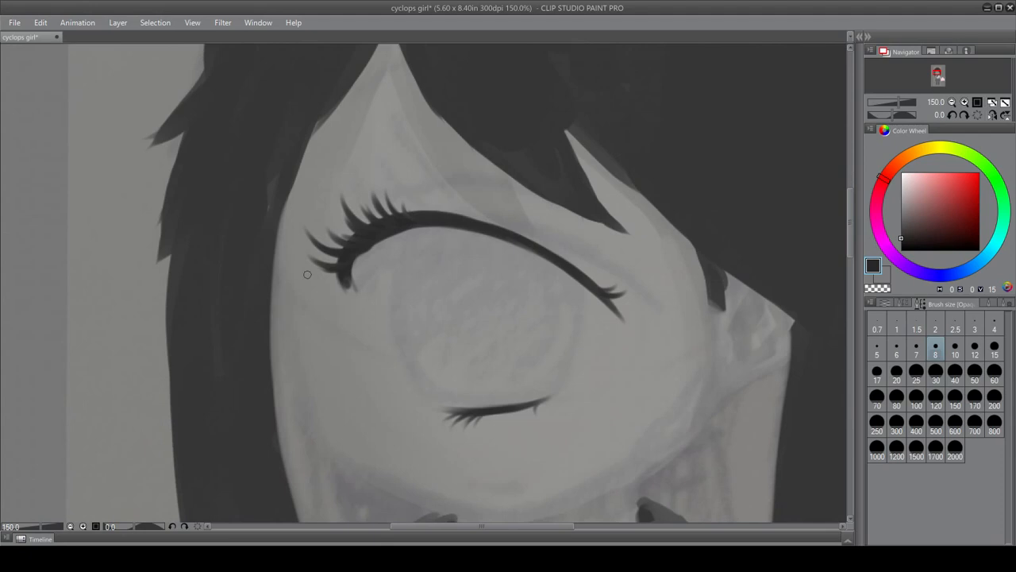
- Touch up the thick outer end of the upper lash line with a short dark stroke
{"action": "left_click_drag", "start_coordinate": [356, 287], "coordinate": [344, 278]}
{"action": "scroll", "coordinate": [855, 263], "scroll_direction": "down", "scroll_amount": 2}
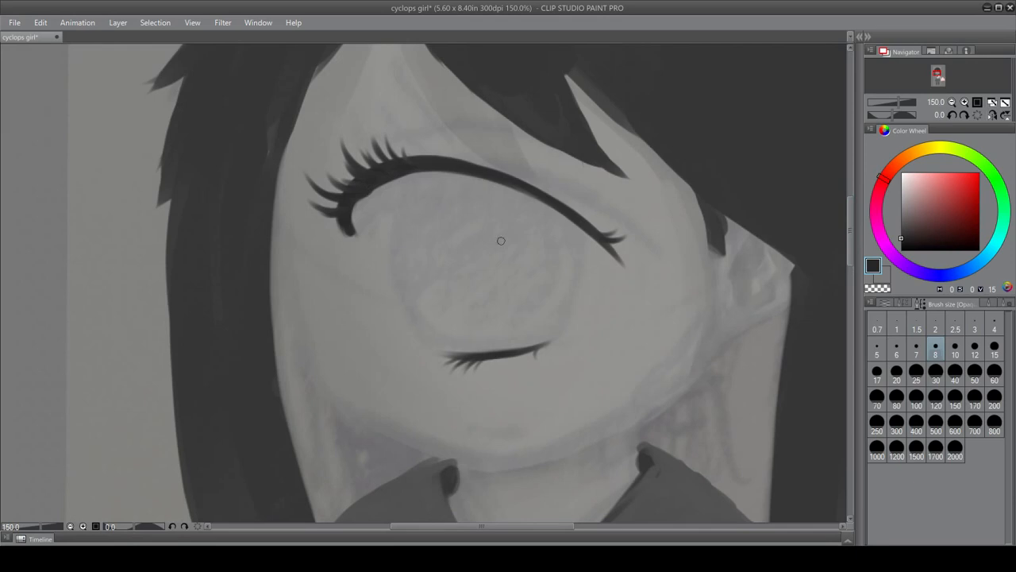
- Add a new layer directly below the lashes layer and name it iris
{"action": "left_click", "coordinate": [903, 303]}
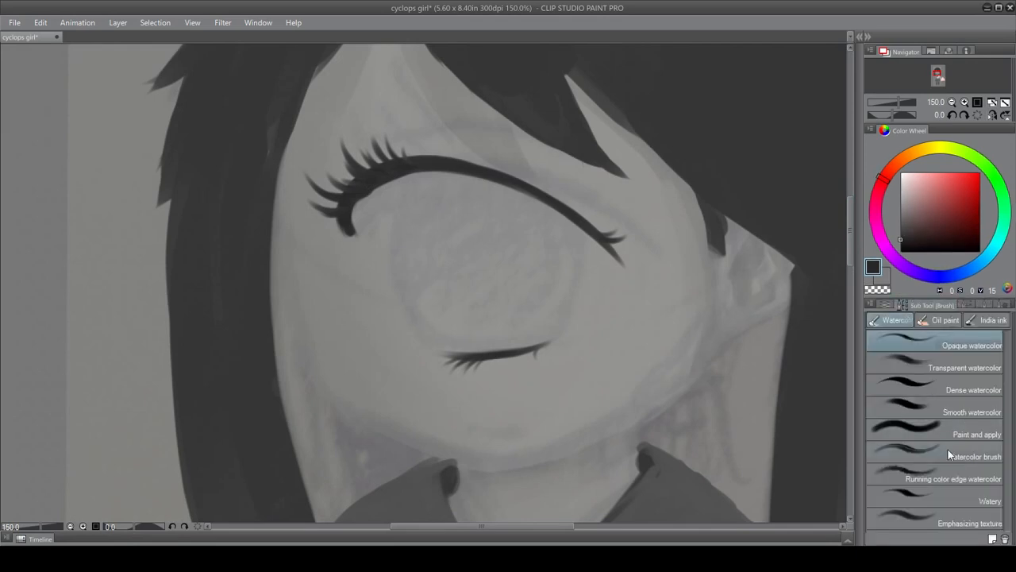
{"action": "left_click", "coordinate": [885, 305]}
{"action": "left_click", "coordinate": [915, 537]}
{"action": "left_click_drag", "start_coordinate": [938, 405], "coordinate": [937, 441]}
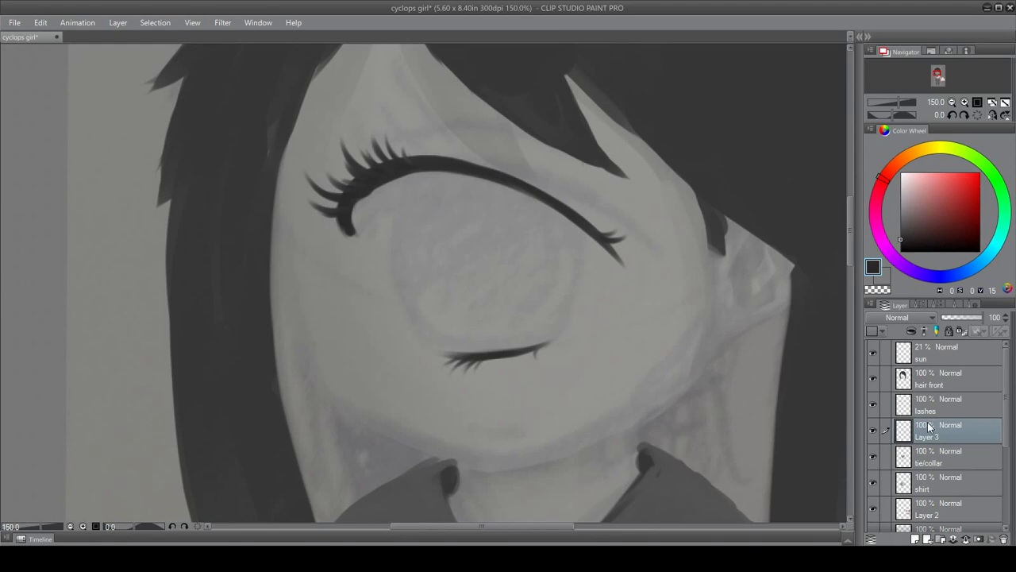
- Add another layer directly below the iris layer and rename it sclera
{"action": "left_click", "coordinate": [916, 538]}
{"action": "left_click_drag", "start_coordinate": [937, 445], "coordinate": [933, 465]}
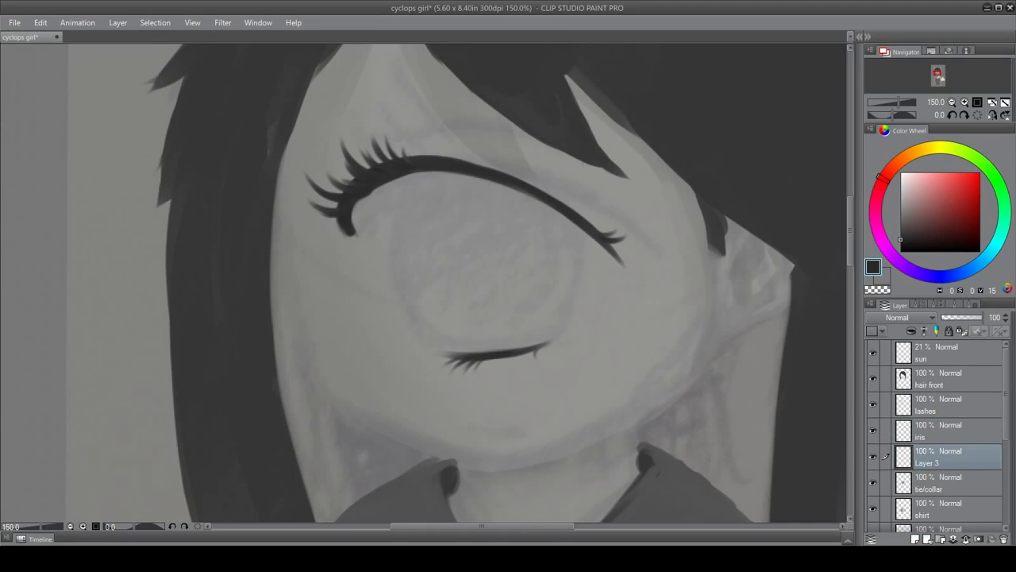
{"action": "double_click", "coordinate": [932, 462]}
{"action": "type", "text": "sclera"}
{"action": "key", "text": "Return"}
- Paint the side and lower contours of the eye white in light grey of brightness 85 at brush size 12
{"action": "left_click_drag", "start_coordinate": [907, 196], "coordinate": [901, 176]}
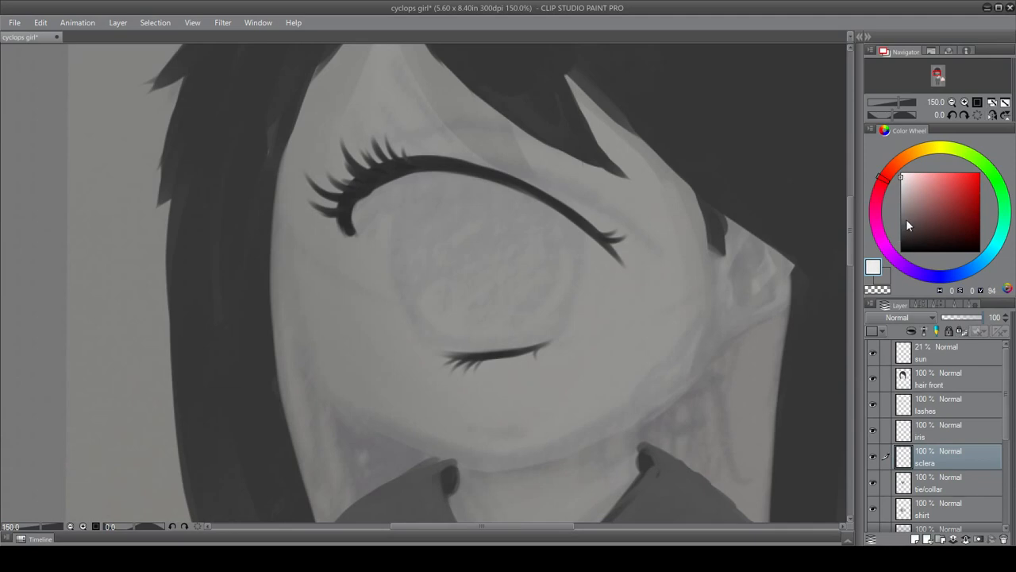
{"action": "left_click", "coordinate": [940, 306]}
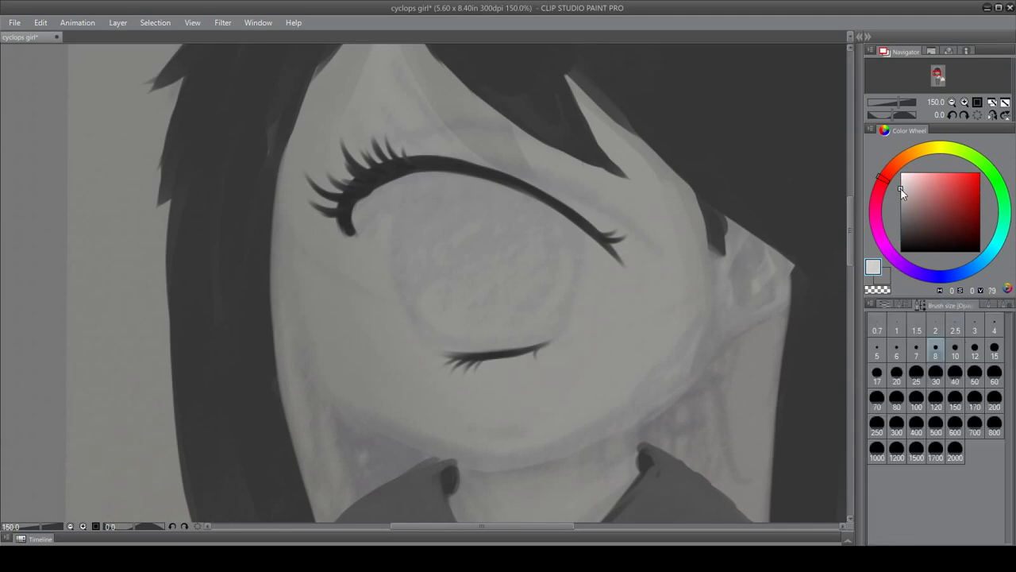
{"action": "left_click_drag", "start_coordinate": [897, 186], "coordinate": [894, 184]}
{"action": "key", "text": "bracketright"}
{"action": "key", "text": "bracketright"}
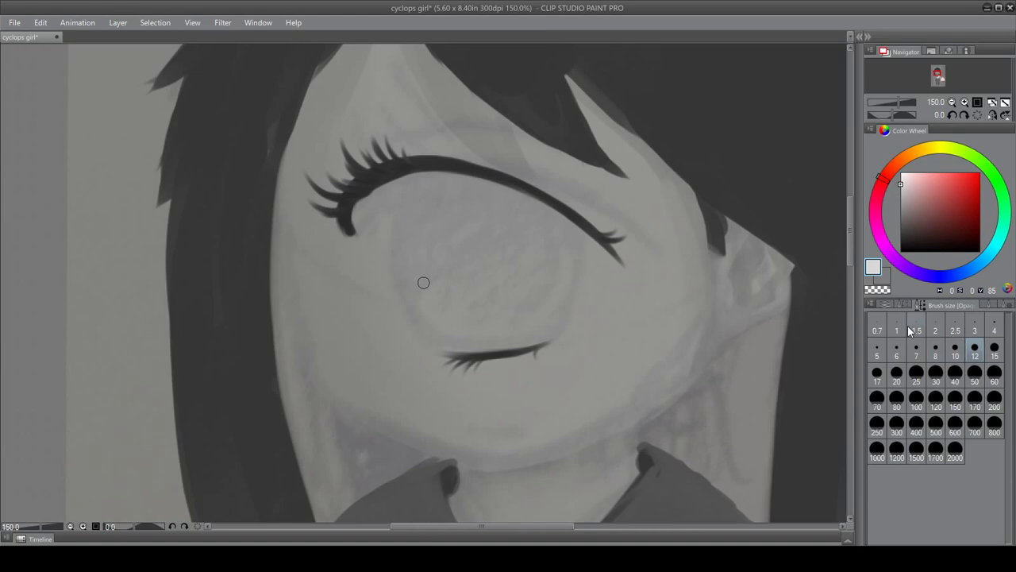
{"action": "mouse_move", "coordinate": [366, 196]}
{"action": "left_mouse_down"}
{"action": "mouse_move", "coordinate": [386, 220]}
{"action": "mouse_move", "coordinate": [368, 235]}
{"action": "mouse_move", "coordinate": [383, 219]}
{"action": "mouse_move", "coordinate": [366, 255]}
{"action": "mouse_move", "coordinate": [371, 221]}
{"action": "mouse_move", "coordinate": [353, 216]}
{"action": "mouse_move", "coordinate": [363, 241]}
{"action": "mouse_move", "coordinate": [371, 233]}
{"action": "mouse_move", "coordinate": [396, 309]}
{"action": "mouse_move", "coordinate": [439, 347]}
{"action": "mouse_move", "coordinate": [475, 350]}
{"action": "left_mouse_up"}
{"action": "mouse_move", "coordinate": [544, 346]}
{"action": "left_mouse_down"}
{"action": "mouse_move", "coordinate": [583, 322]}
{"action": "mouse_move", "coordinate": [536, 339]}
{"action": "mouse_move", "coordinate": [592, 294]}
{"action": "mouse_move", "coordinate": [614, 258]}
{"action": "mouse_move", "coordinate": [601, 288]}
{"action": "mouse_move", "coordinate": [554, 331]}
{"action": "left_mouse_up"}
- Fill in the eye white inward from its contours with light grey at brush size 50
{"action": "left_click", "coordinate": [955, 350]}
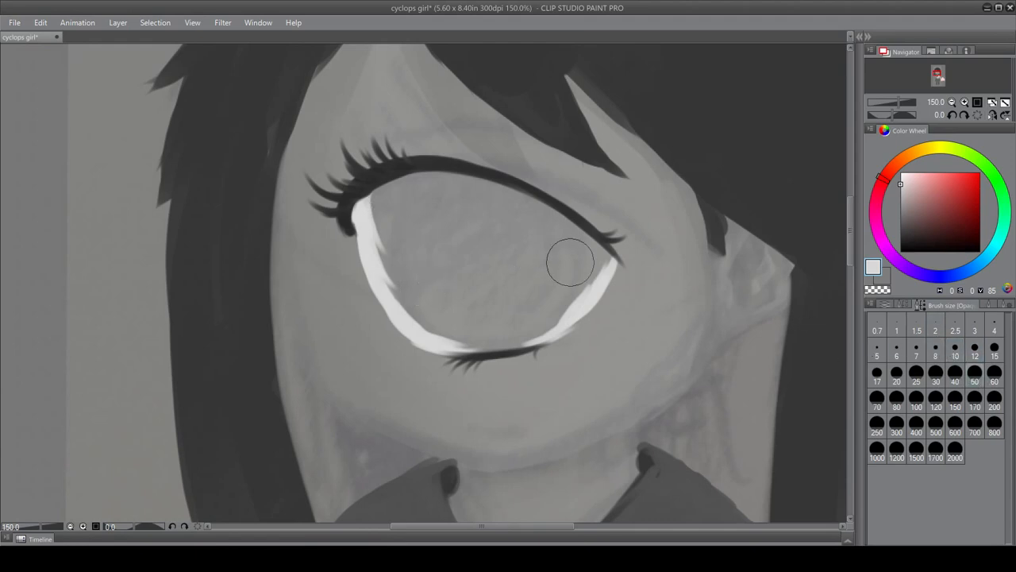
{"action": "mouse_move", "coordinate": [570, 258]}
{"action": "left_mouse_down"}
{"action": "mouse_move", "coordinate": [547, 298]}
{"action": "mouse_move", "coordinate": [516, 317]}
{"action": "left_mouse_up"}
{"action": "mouse_move", "coordinate": [404, 211]}
{"action": "left_mouse_down"}
{"action": "mouse_move", "coordinate": [386, 200]}
{"action": "mouse_move", "coordinate": [386, 236]}
{"action": "mouse_move", "coordinate": [429, 310]}
{"action": "mouse_move", "coordinate": [460, 320]}
{"action": "mouse_move", "coordinate": [370, 205]}
{"action": "left_mouse_up"}
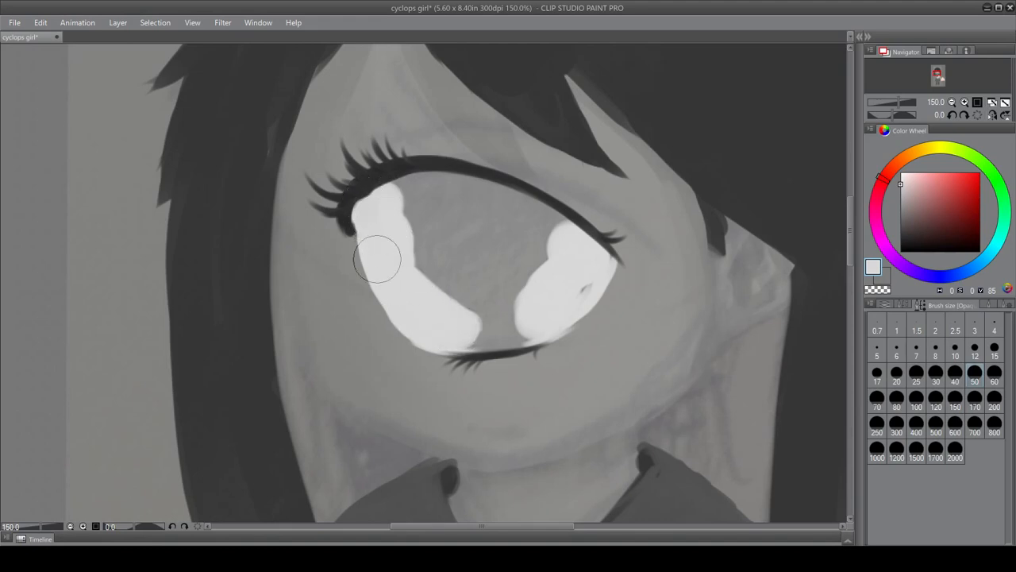
{"action": "mouse_move", "coordinate": [485, 297]}
{"action": "left_mouse_down"}
{"action": "mouse_move", "coordinate": [481, 329]}
{"action": "mouse_move", "coordinate": [514, 327]}
{"action": "mouse_move", "coordinate": [524, 245]}
{"action": "mouse_move", "coordinate": [540, 221]}
{"action": "mouse_move", "coordinate": [567, 294]}
{"action": "left_mouse_up"}
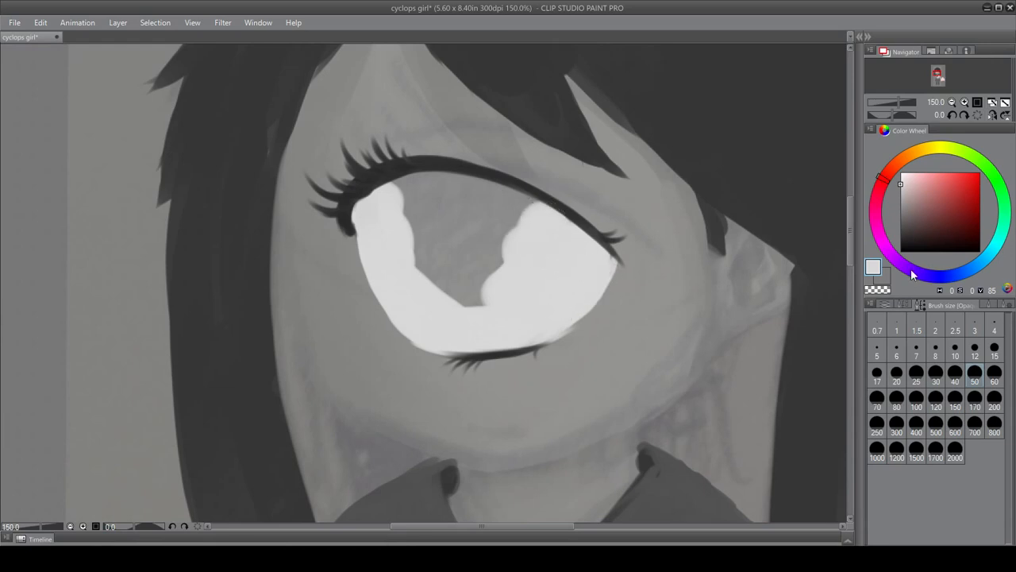
- Paint the iris's outer and lower contour on the iris layer in dark grey of brightness 30
{"action": "left_click_drag", "start_coordinate": [903, 200], "coordinate": [900, 229]}
{"action": "left_click", "coordinate": [903, 305]}
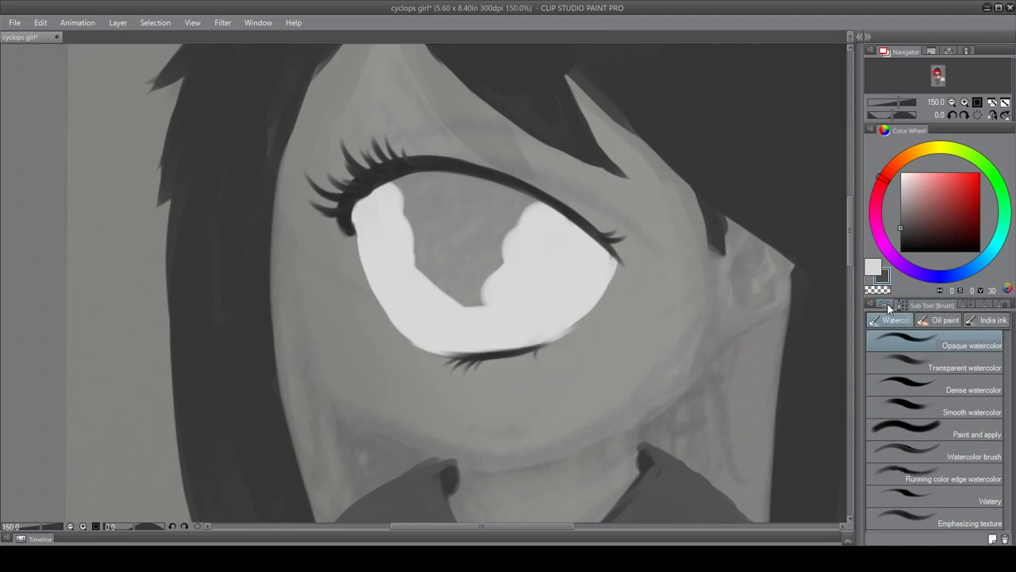
{"action": "left_click", "coordinate": [888, 306]}
{"action": "left_click", "coordinate": [940, 431]}
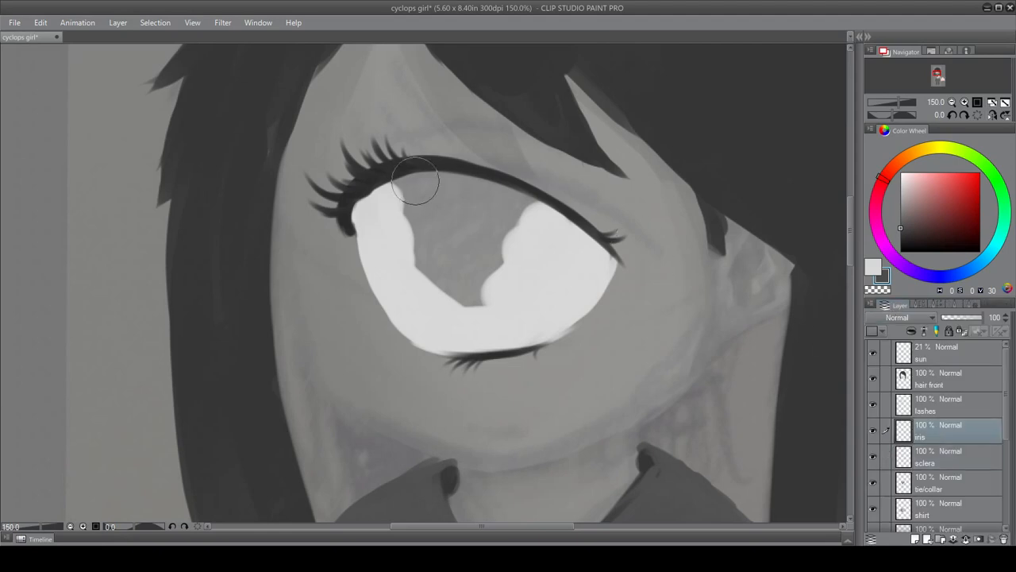
{"action": "mouse_move", "coordinate": [399, 189]}
{"action": "left_mouse_down"}
{"action": "mouse_move", "coordinate": [419, 236]}
{"action": "mouse_move", "coordinate": [396, 233]}
{"action": "mouse_move", "coordinate": [413, 216]}
{"action": "mouse_move", "coordinate": [425, 294]}
{"action": "mouse_move", "coordinate": [403, 244]}
{"action": "mouse_move", "coordinate": [470, 312]}
{"action": "mouse_move", "coordinate": [449, 302]}
{"action": "mouse_move", "coordinate": [497, 271]}
{"action": "mouse_move", "coordinate": [433, 295]}
{"action": "mouse_move", "coordinate": [493, 256]}
{"action": "left_mouse_up"}
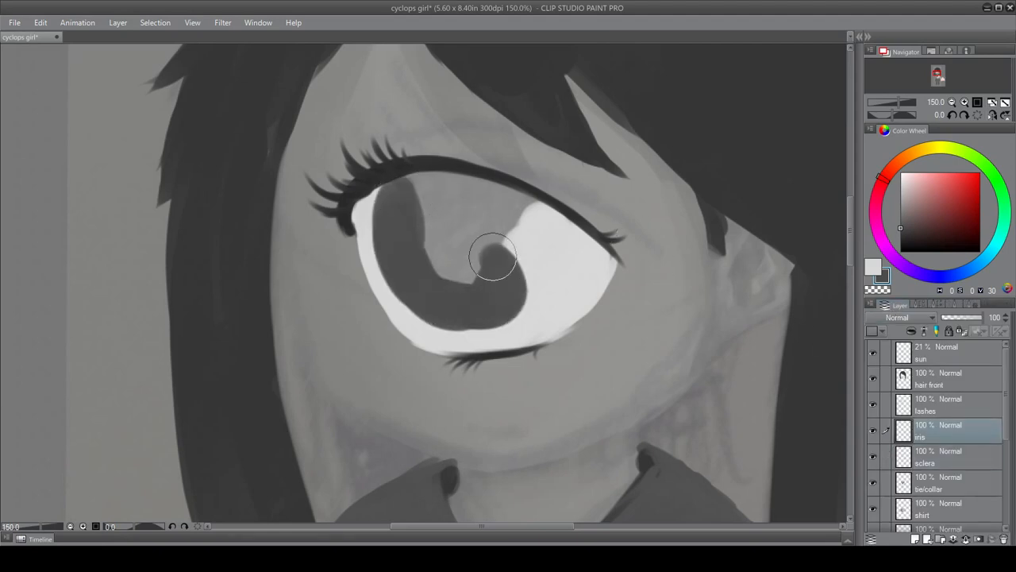
- Hide the sclera layer and fill the iris with dark grey as a full rounded shape between the lash lines
{"action": "left_click", "coordinate": [885, 458]}
{"action": "left_click", "coordinate": [884, 457]}
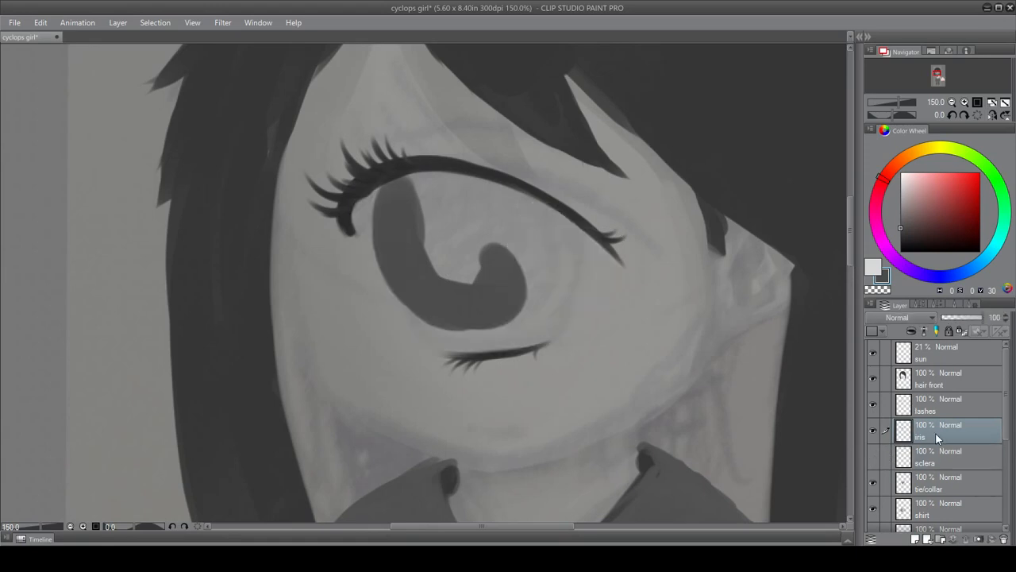
{"action": "mouse_move", "coordinate": [422, 191]}
{"action": "left_mouse_down"}
{"action": "mouse_move", "coordinate": [441, 251]}
{"action": "mouse_move", "coordinate": [463, 283]}
{"action": "mouse_move", "coordinate": [445, 300]}
{"action": "mouse_move", "coordinate": [407, 246]}
{"action": "mouse_move", "coordinate": [446, 324]}
{"action": "mouse_move", "coordinate": [517, 329]}
{"action": "mouse_move", "coordinate": [540, 318]}
{"action": "mouse_move", "coordinate": [545, 230]}
{"action": "mouse_move", "coordinate": [500, 197]}
{"action": "mouse_move", "coordinate": [447, 193]}
{"action": "mouse_move", "coordinate": [515, 254]}
{"action": "mouse_move", "coordinate": [479, 320]}
{"action": "mouse_move", "coordinate": [461, 324]}
{"action": "mouse_move", "coordinate": [483, 333]}
{"action": "mouse_move", "coordinate": [446, 325]}
{"action": "mouse_move", "coordinate": [406, 190]}
{"action": "mouse_move", "coordinate": [436, 255]}
{"action": "mouse_move", "coordinate": [437, 304]}
{"action": "mouse_move", "coordinate": [406, 223]}
{"action": "mouse_move", "coordinate": [462, 337]}
{"action": "mouse_move", "coordinate": [401, 241]}
{"action": "mouse_move", "coordinate": [465, 337]}
{"action": "mouse_move", "coordinate": [413, 292]}
{"action": "mouse_move", "coordinate": [393, 252]}
{"action": "mouse_move", "coordinate": [447, 331]}
{"action": "mouse_move", "coordinate": [395, 223]}
{"action": "mouse_move", "coordinate": [465, 334]}
{"action": "mouse_move", "coordinate": [435, 310]}
{"action": "mouse_move", "coordinate": [402, 216]}
{"action": "mouse_move", "coordinate": [408, 183]}
{"action": "mouse_move", "coordinate": [447, 326]}
{"action": "left_mouse_up"}
{"action": "left_click_drag", "start_coordinate": [545, 227], "coordinate": [543, 256]}
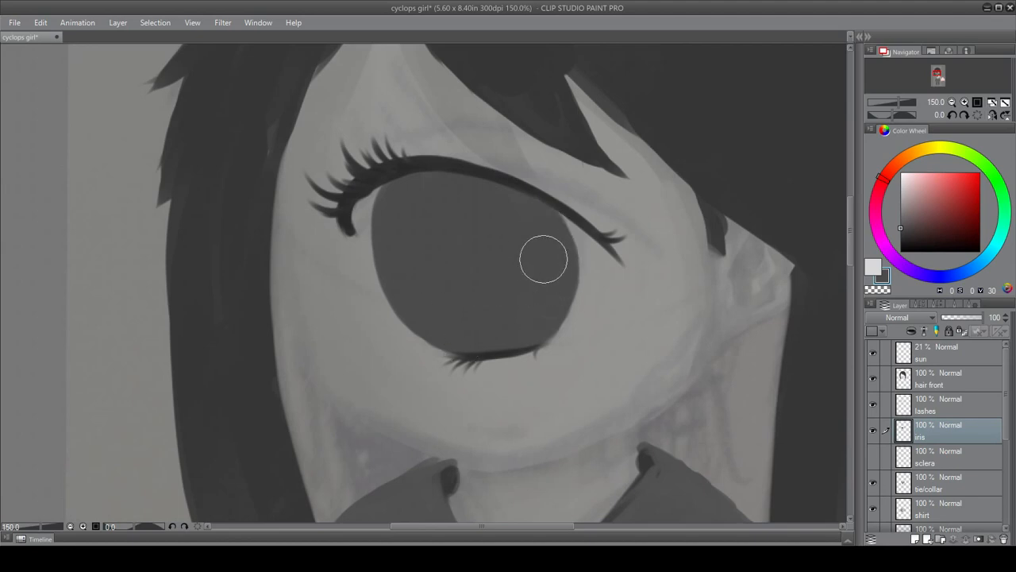
- Try the Dense watercolor brush at size 10 with scribbles across the cheek and undo them
{"action": "left_click", "coordinate": [923, 305]}
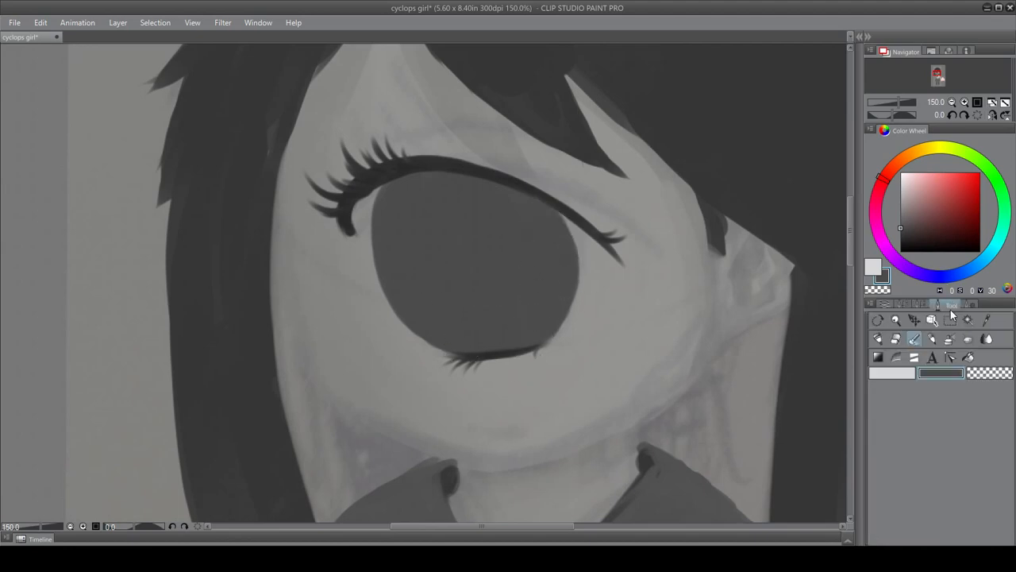
{"action": "left_click", "coordinate": [983, 306]}
{"action": "left_click", "coordinate": [918, 305]}
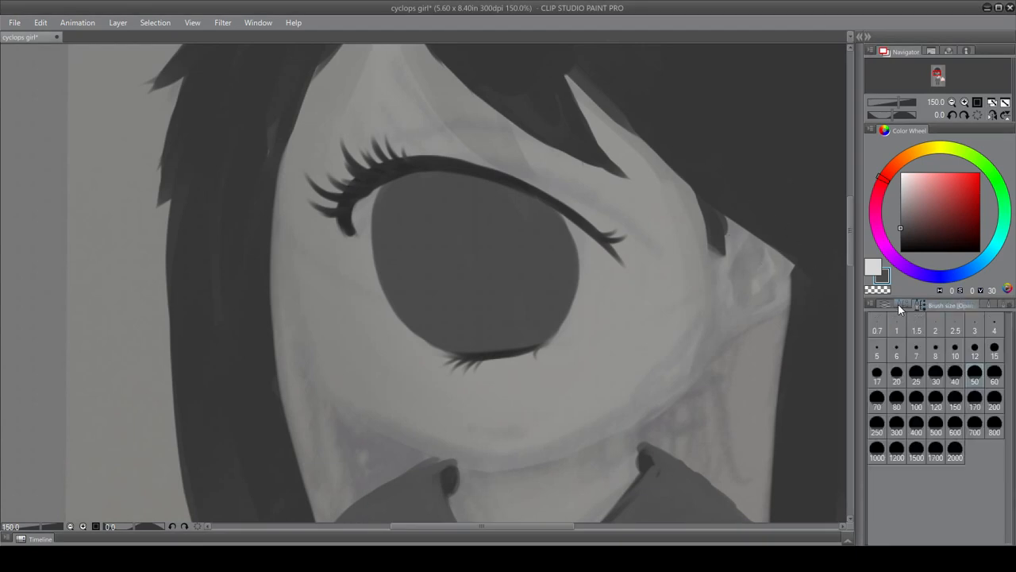
{"action": "left_click", "coordinate": [903, 303]}
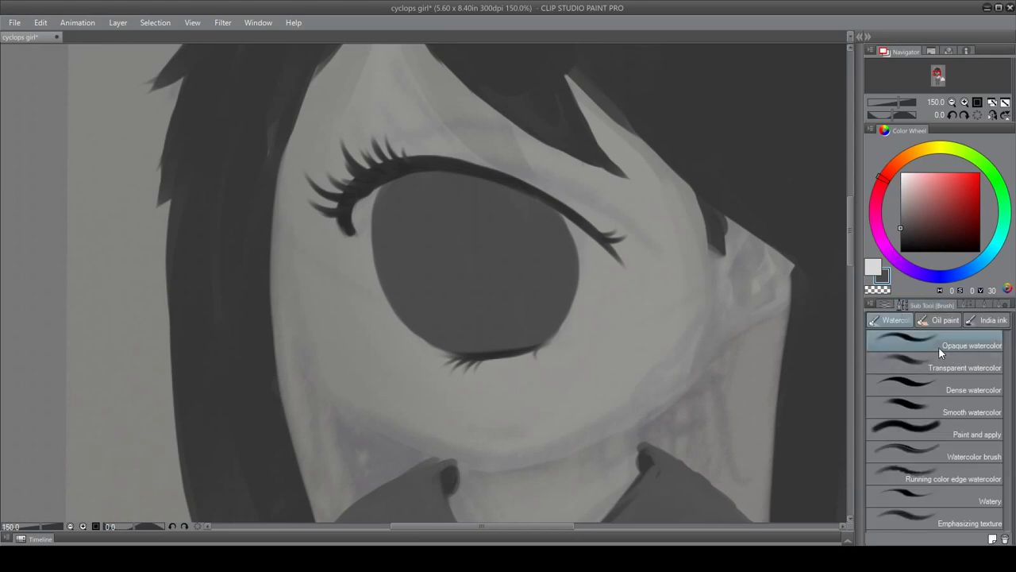
{"action": "left_click", "coordinate": [941, 389]}
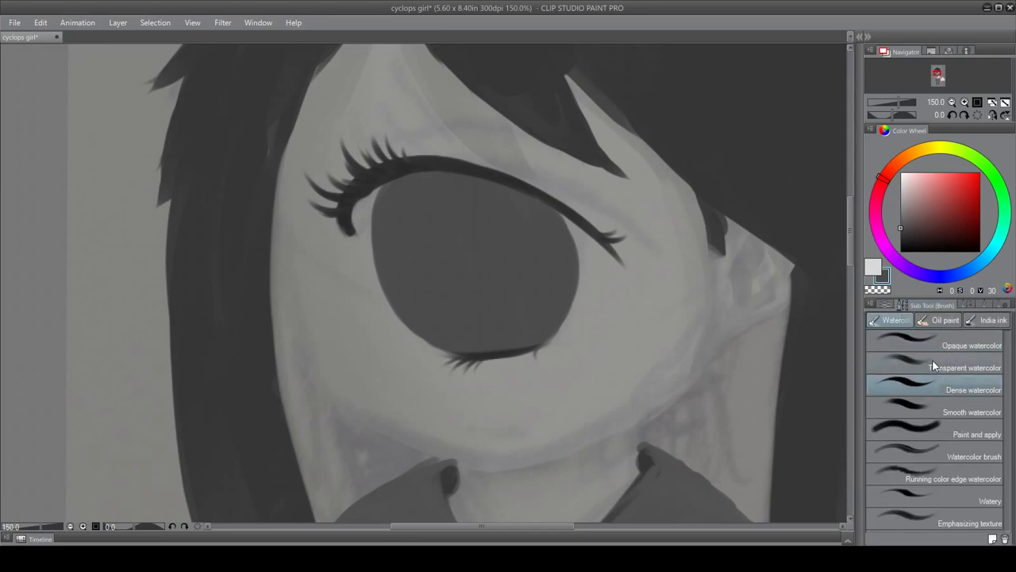
{"action": "left_click", "coordinate": [965, 304]}
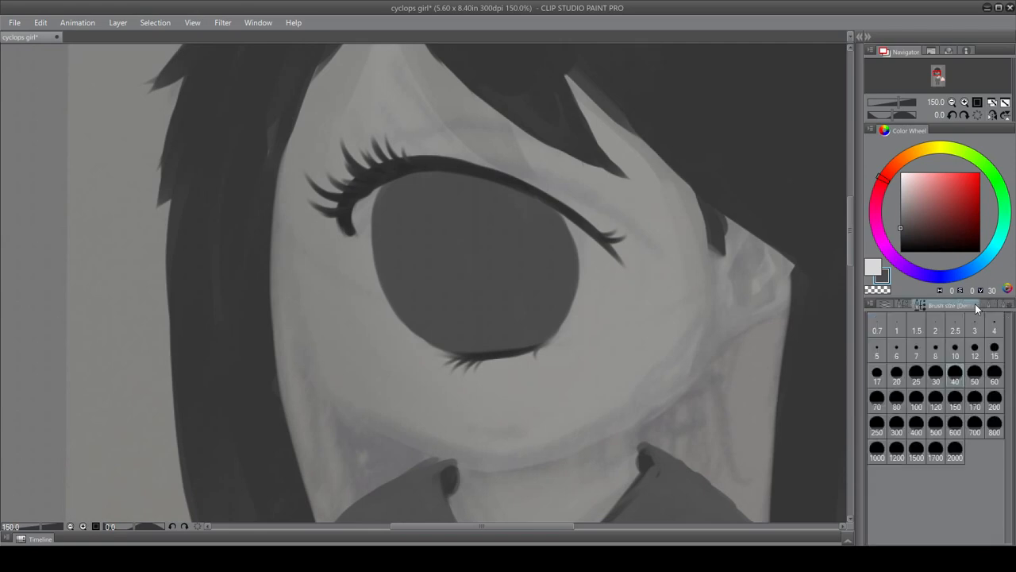
{"action": "mouse_move", "coordinate": [550, 454]}
{"action": "left_mouse_down"}
{"action": "mouse_move", "coordinate": [664, 292]}
{"action": "mouse_move", "coordinate": [719, 371]}
{"action": "mouse_move", "coordinate": [785, 335]}
{"action": "left_mouse_up"}
{"action": "left_click_drag", "start_coordinate": [586, 294], "coordinate": [635, 357]}
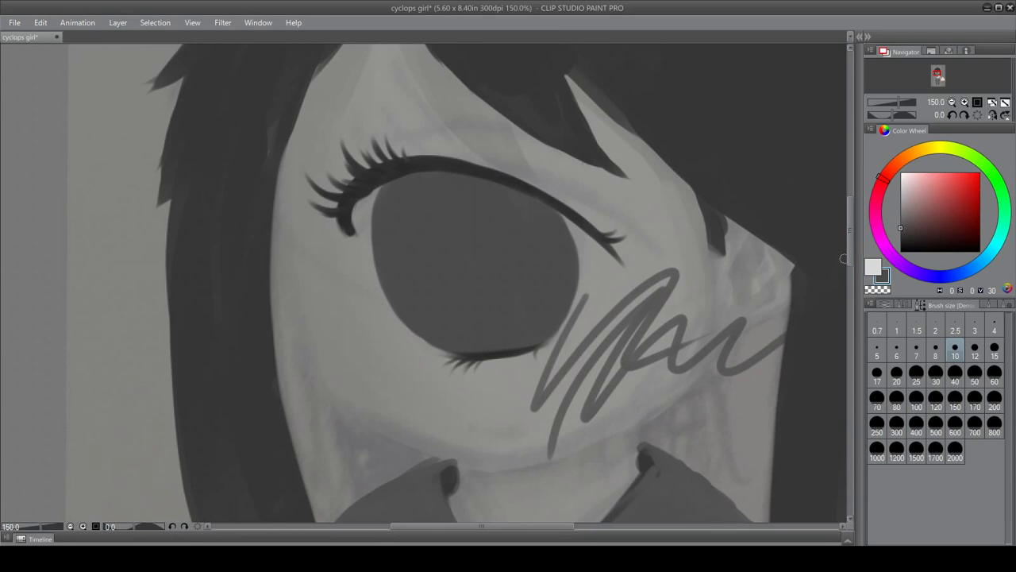
{"action": "key", "text": "ctrl+z"}
{"action": "key", "text": "ctrl+z"}
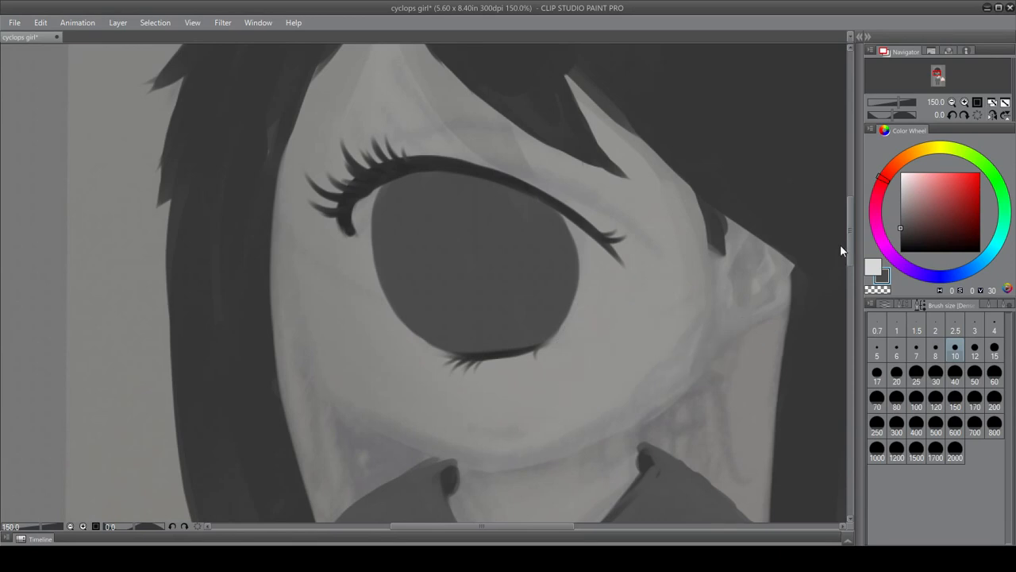
- Try the Transparent watercolor brush with a test stroke near the ear and undo it
{"action": "left_click", "coordinate": [905, 305]}
{"action": "left_click", "coordinate": [944, 359]}
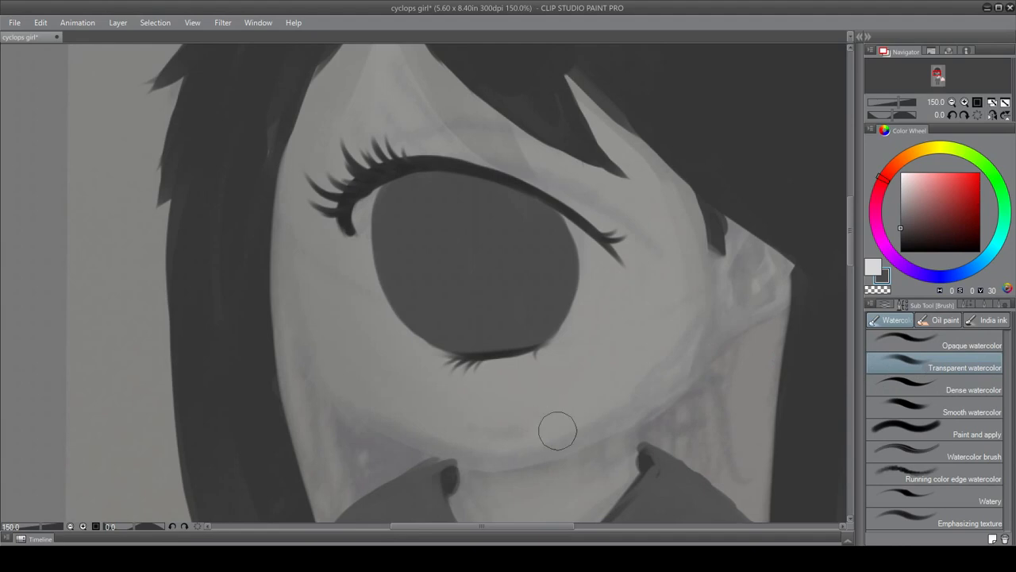
{"action": "mouse_move", "coordinate": [718, 308]}
{"action": "left_mouse_down"}
{"action": "mouse_move", "coordinate": [572, 387]}
{"action": "mouse_move", "coordinate": [737, 373]}
{"action": "mouse_move", "coordinate": [607, 430]}
{"action": "mouse_move", "coordinate": [532, 503]}
{"action": "mouse_move", "coordinate": [690, 444]}
{"action": "mouse_move", "coordinate": [754, 444]}
{"action": "left_mouse_up"}
{"action": "key", "text": "ctrl+z"}
- Try the Opaque watercolor brush with broad blending strokes across the iris and cheek, undoing each of them
{"action": "left_click_drag", "start_coordinate": [850, 228], "coordinate": [850, 212]}
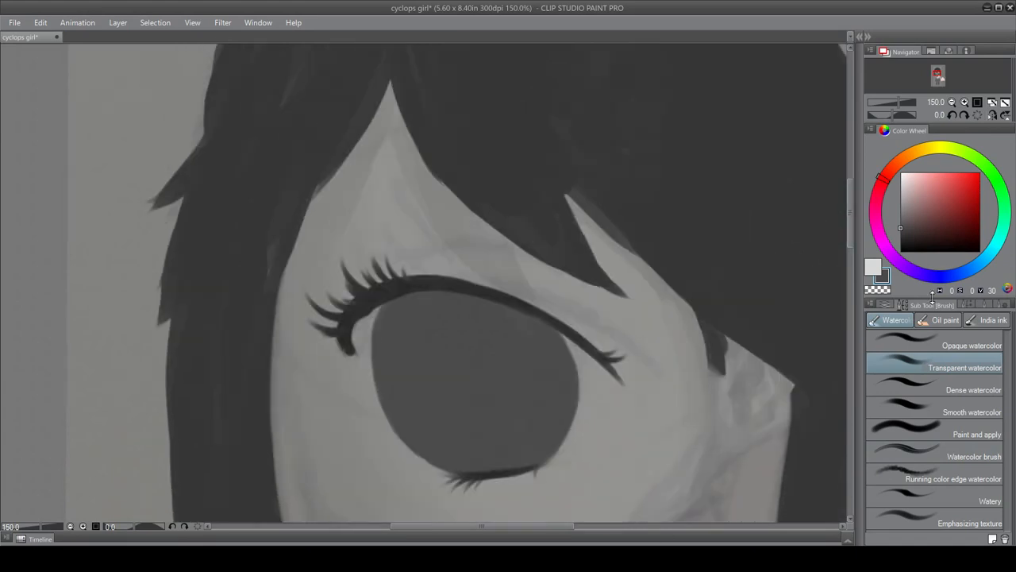
{"action": "left_click", "coordinate": [937, 343]}
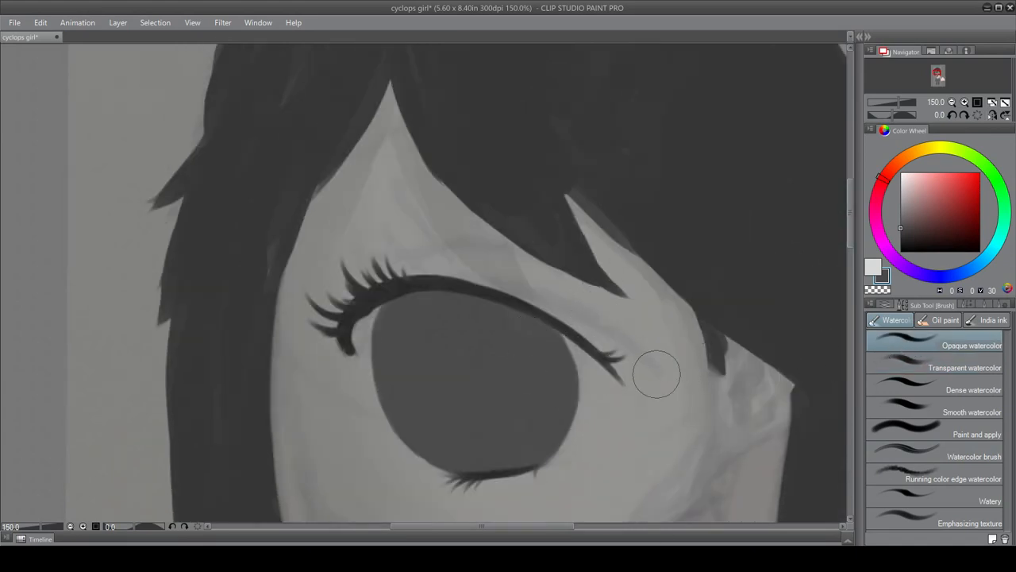
{"action": "mouse_move", "coordinate": [651, 352]}
{"action": "left_mouse_down"}
{"action": "mouse_move", "coordinate": [580, 417]}
{"action": "mouse_move", "coordinate": [616, 395]}
{"action": "mouse_move", "coordinate": [663, 401]}
{"action": "mouse_move", "coordinate": [618, 468]}
{"action": "mouse_move", "coordinate": [732, 380]}
{"action": "mouse_move", "coordinate": [727, 322]}
{"action": "mouse_move", "coordinate": [628, 352]}
{"action": "left_mouse_up"}
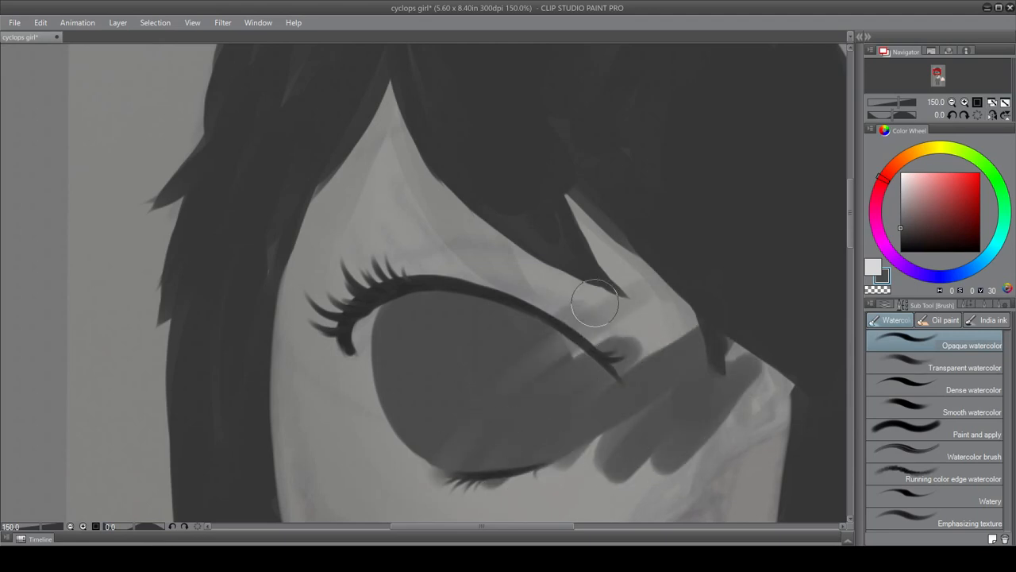
{"action": "mouse_move", "coordinate": [595, 303]}
{"action": "left_mouse_down"}
{"action": "mouse_move", "coordinate": [516, 382]}
{"action": "mouse_move", "coordinate": [669, 300]}
{"action": "mouse_move", "coordinate": [580, 409]}
{"action": "mouse_move", "coordinate": [501, 440]}
{"action": "left_mouse_up"}
{"action": "key", "text": "ctrl+z"}
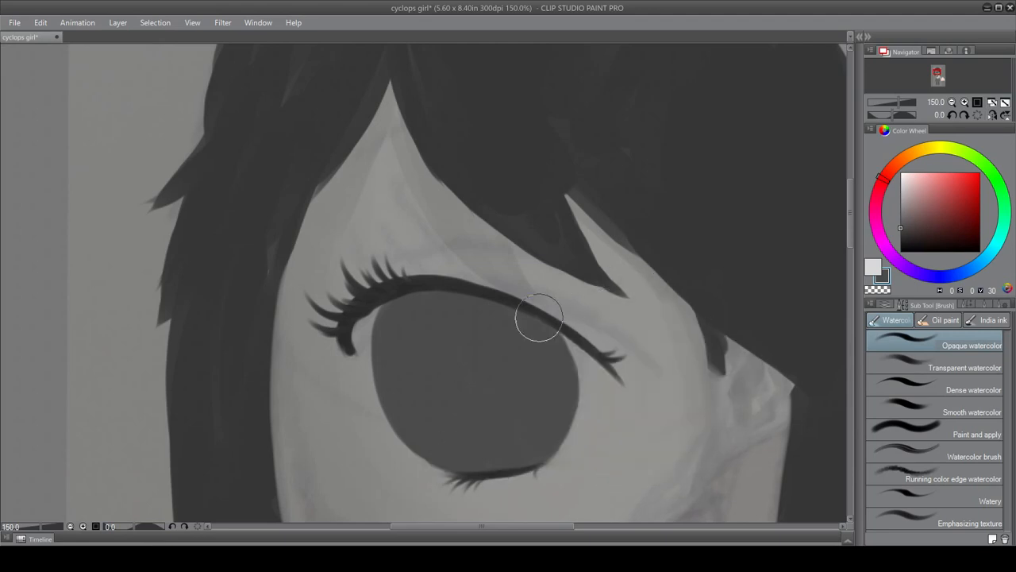
{"action": "mouse_move", "coordinate": [539, 318]}
{"action": "left_mouse_down"}
{"action": "mouse_move", "coordinate": [433, 434]}
{"action": "mouse_move", "coordinate": [650, 292]}
{"action": "mouse_move", "coordinate": [440, 498]}
{"action": "mouse_move", "coordinate": [670, 300]}
{"action": "mouse_move", "coordinate": [458, 478]}
{"action": "mouse_move", "coordinate": [480, 495]}
{"action": "left_mouse_up"}
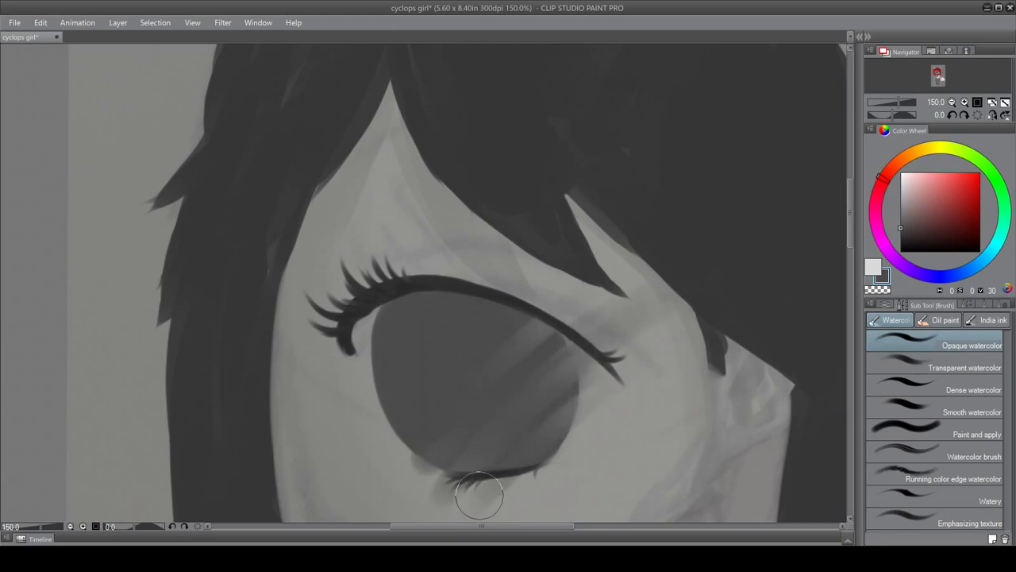
{"action": "key", "text": "ctrl+z"}
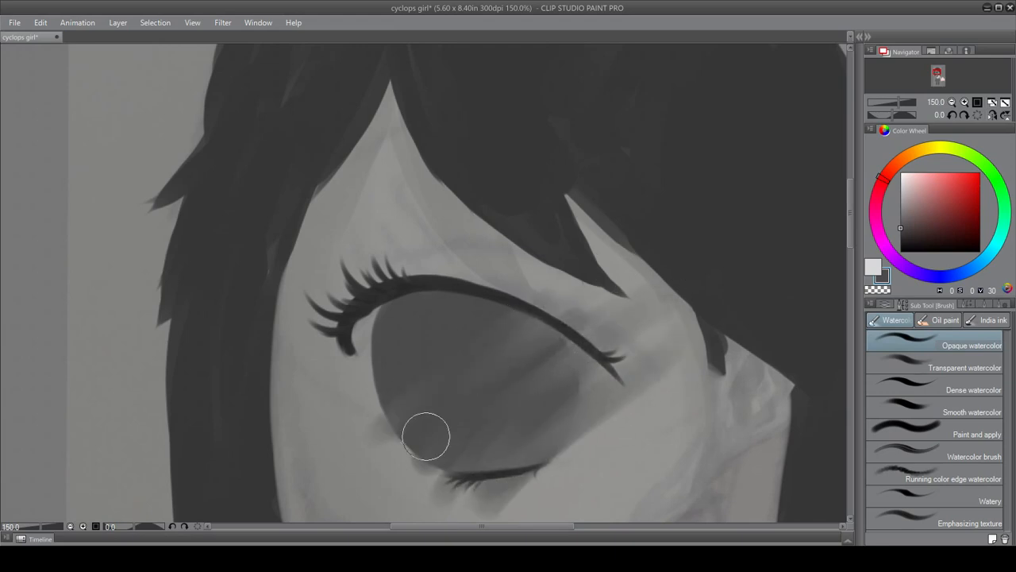
{"action": "key", "text": "ctrl+z"}
- Try a test stroke across the iris in red of saturation 99 and brightness 75, and undo it
{"action": "left_click_drag", "start_coordinate": [910, 238], "coordinate": [979, 192]}
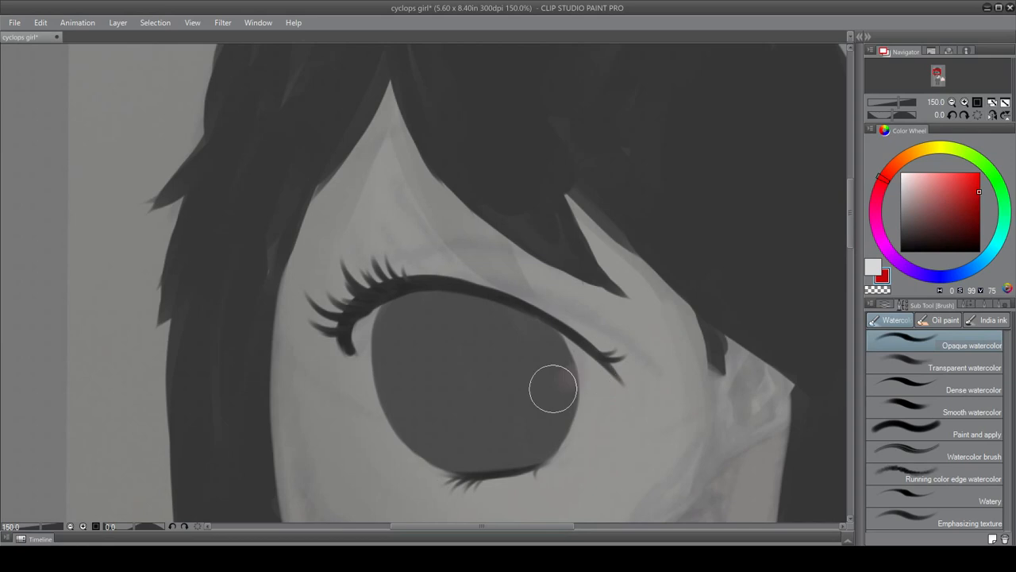
{"action": "mouse_move", "coordinate": [537, 400]}
{"action": "left_mouse_down"}
{"action": "mouse_move", "coordinate": [524, 422]}
{"action": "mouse_move", "coordinate": [640, 352]}
{"action": "mouse_move", "coordinate": [484, 496]}
{"action": "mouse_move", "coordinate": [612, 374]}
{"action": "mouse_move", "coordinate": [535, 405]}
{"action": "mouse_move", "coordinate": [608, 336]}
{"action": "mouse_move", "coordinate": [533, 363]}
{"action": "mouse_move", "coordinate": [399, 445]}
{"action": "mouse_move", "coordinate": [490, 342]}
{"action": "mouse_move", "coordinate": [397, 464]}
{"action": "left_mouse_up"}
{"action": "key", "text": "ctrl+z"}
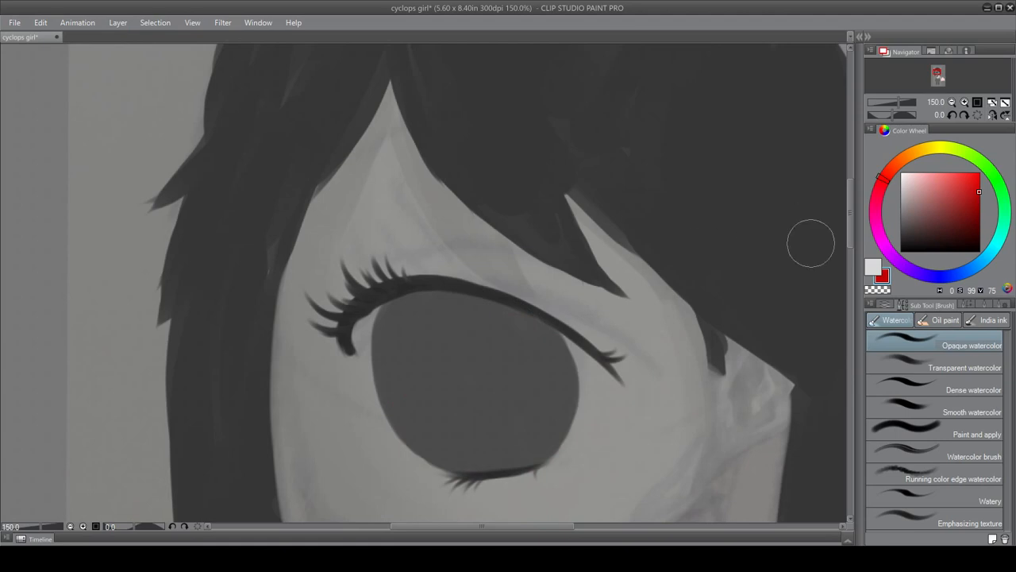
{"action": "mouse_move", "coordinate": [855, 232]}
{"action": "left_mouse_down"}
{"action": "mouse_move", "coordinate": [852, 267]}
{"action": "mouse_move", "coordinate": [843, 234]}
{"action": "mouse_move", "coordinate": [834, 235]}
{"action": "left_mouse_up"}
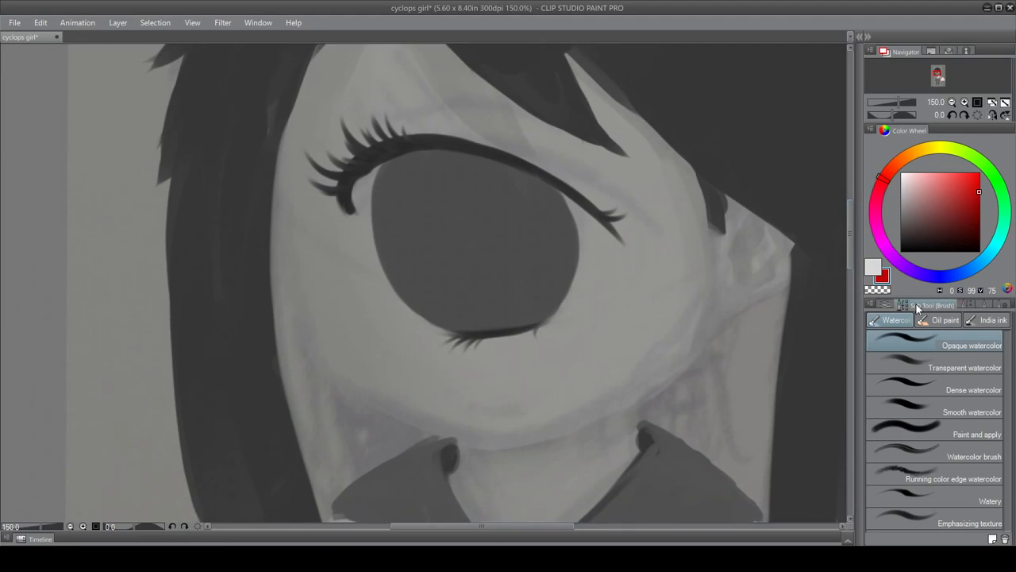
{"action": "left_click", "coordinate": [877, 270]}
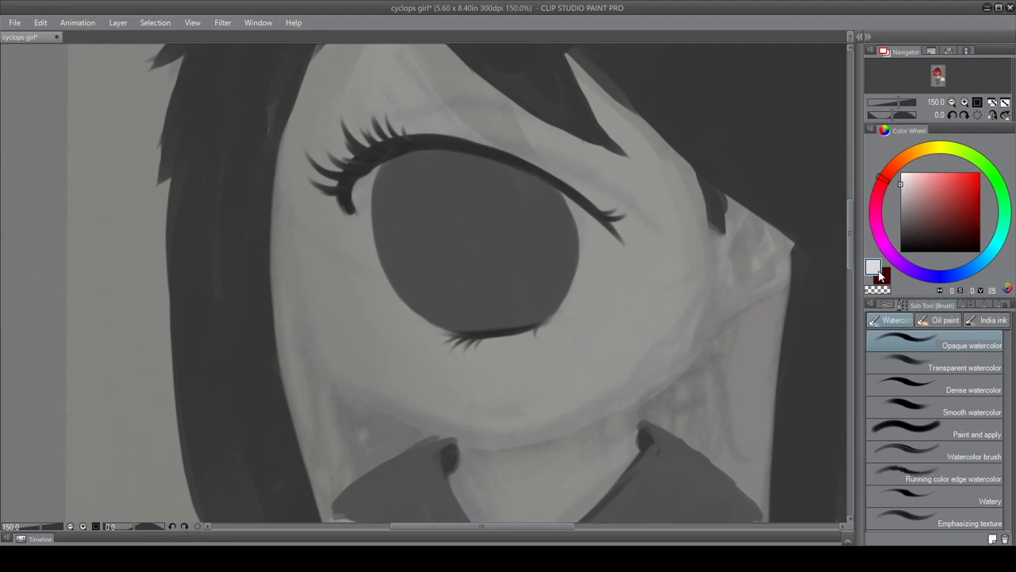
{"action": "left_click", "coordinate": [886, 278]}
{"action": "left_click", "coordinate": [973, 305]}
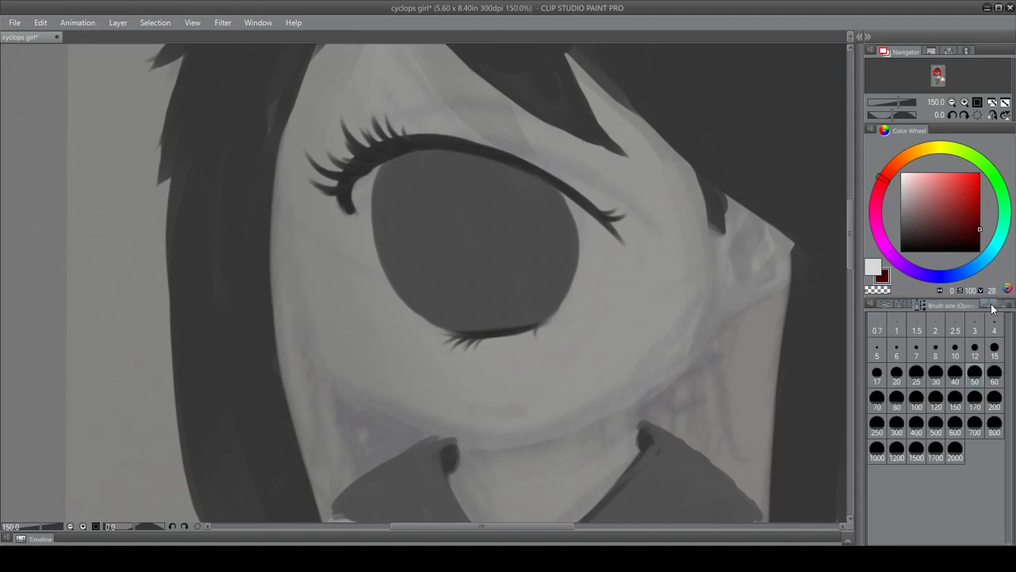
{"action": "left_click", "coordinate": [980, 306]}
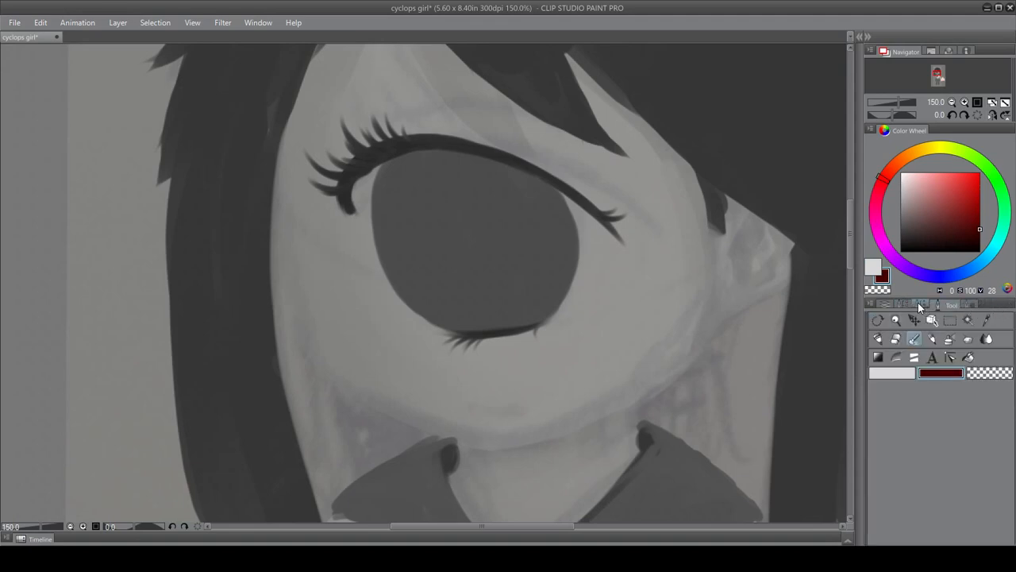
{"action": "left_click", "coordinate": [914, 304]}
{"action": "left_click", "coordinate": [902, 307]}
{"action": "left_click", "coordinate": [968, 304]}
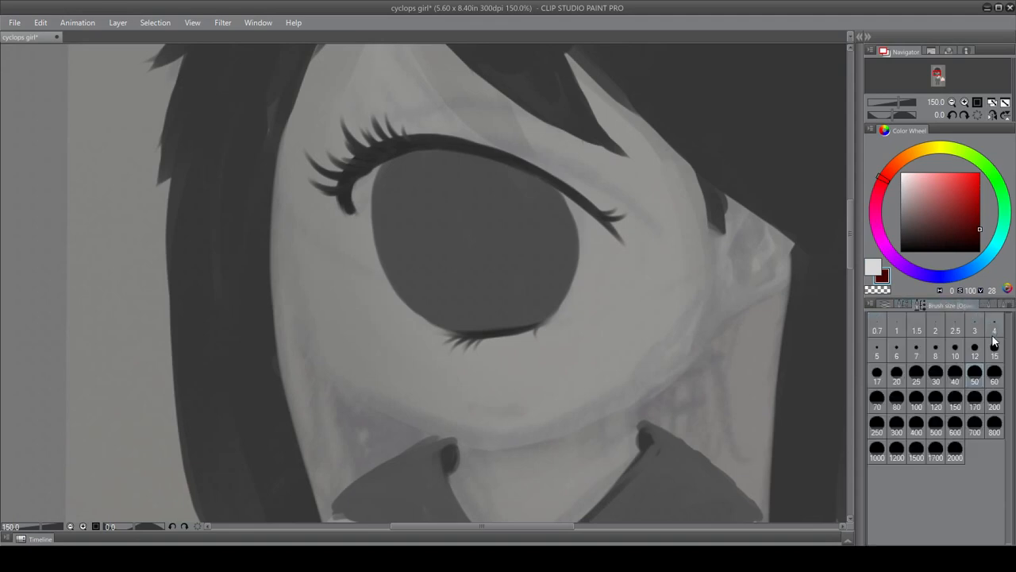
{"action": "left_click", "coordinate": [890, 304]}
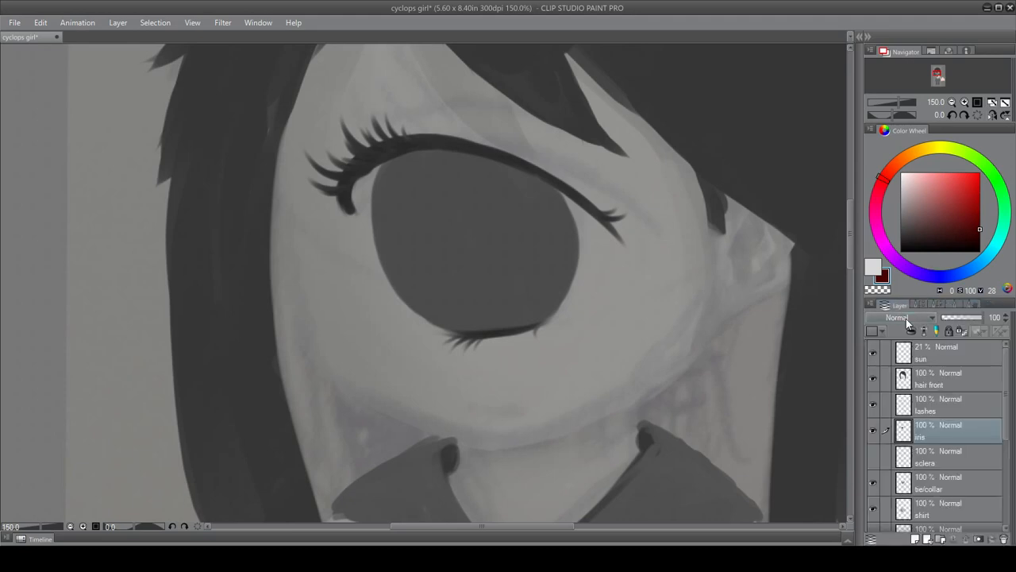
- Select the hair front layer and set the paint colour to a near-black grey with saturation 0 and brightness 12
{"action": "left_click", "coordinate": [977, 379]}
{"action": "scroll", "coordinate": [977, 385], "scroll_direction": "down", "scroll_amount": 1}
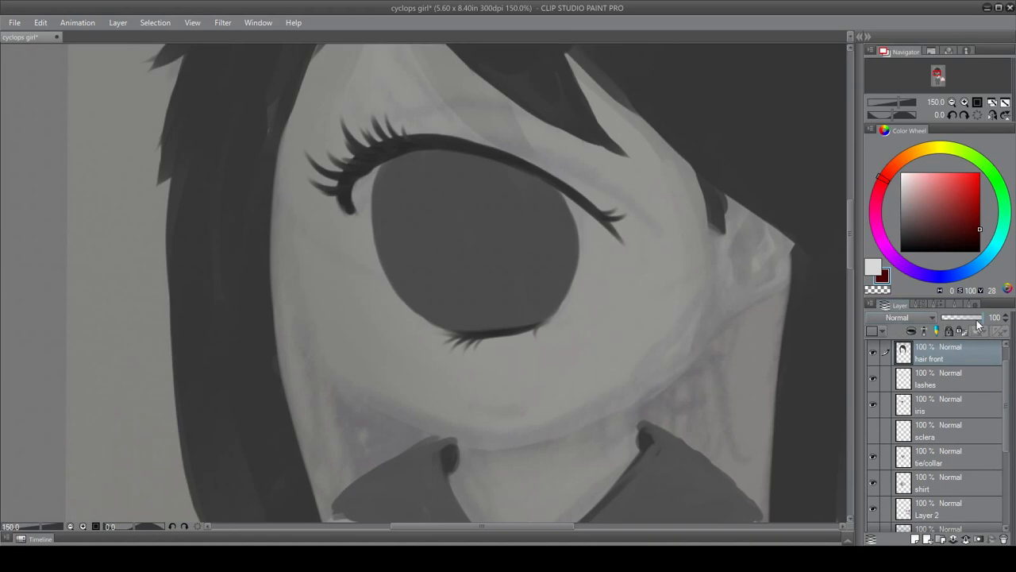
{"action": "left_click", "coordinate": [941, 305]}
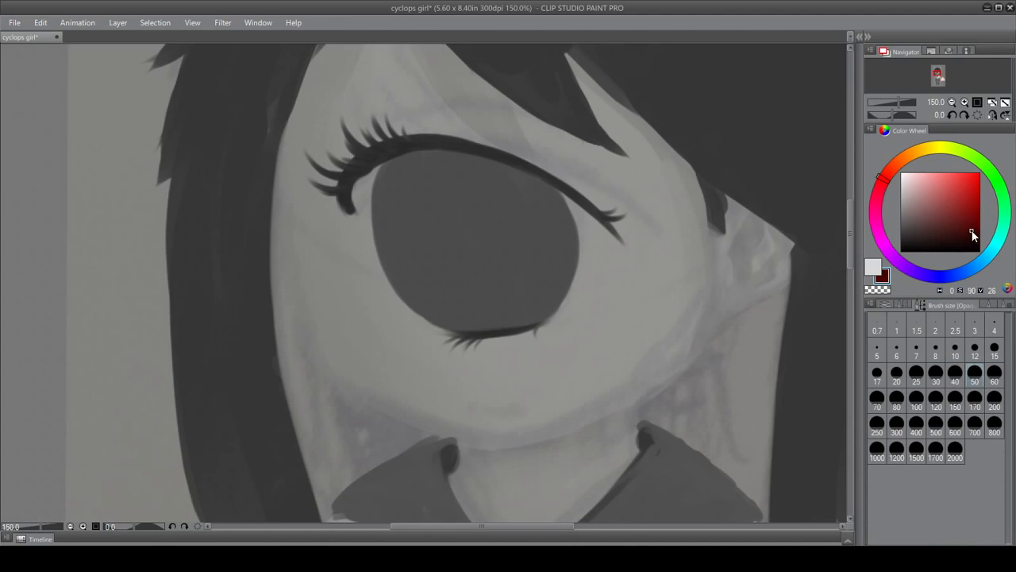
{"action": "left_click_drag", "start_coordinate": [851, 251], "coordinate": [852, 258]}
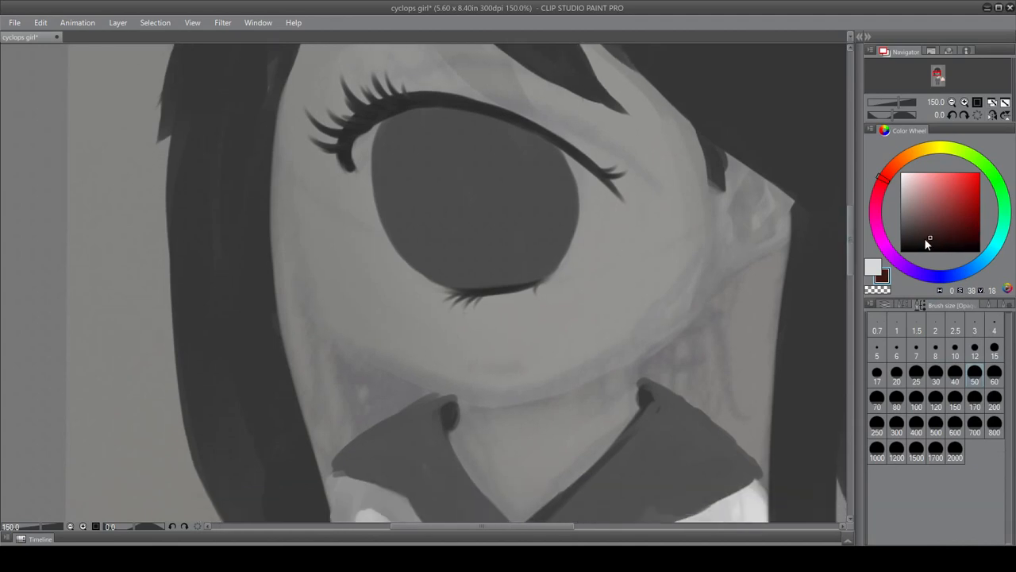
{"action": "left_click", "coordinate": [900, 243]}
{"action": "left_click_drag", "start_coordinate": [852, 251], "coordinate": [850, 244]}
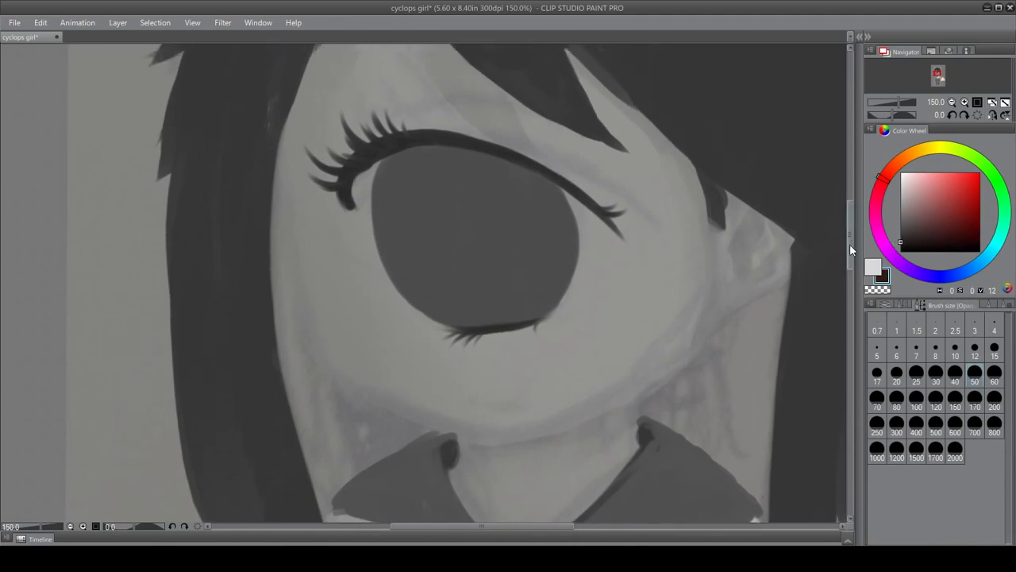
- Select the skin layer and set its opacity to 100%
{"action": "left_click", "coordinate": [885, 305]}
{"action": "scroll", "coordinate": [1013, 413], "scroll_direction": "down", "scroll_amount": 3}
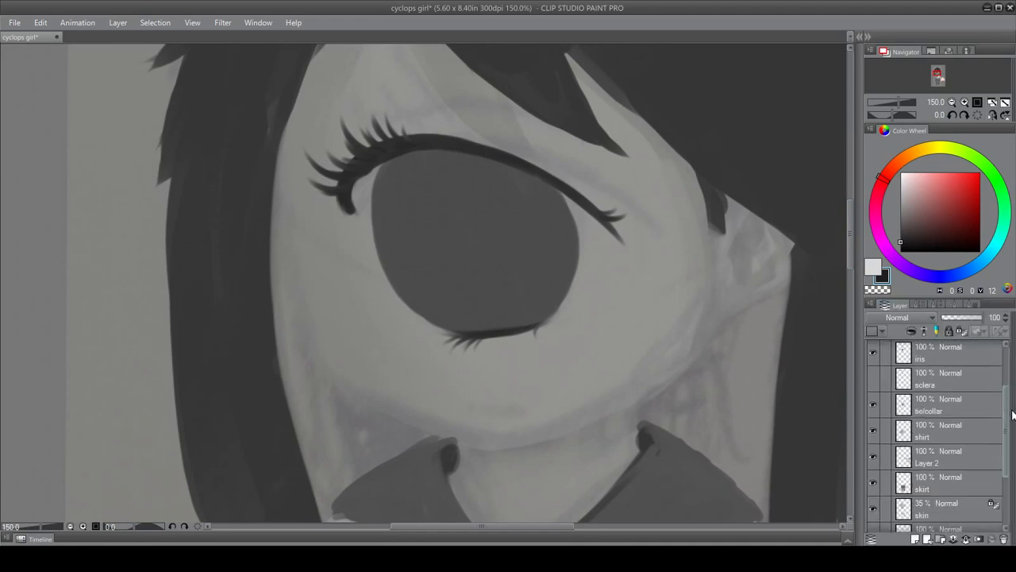
{"action": "scroll", "coordinate": [1012, 414], "scroll_direction": "down", "scroll_amount": 2}
{"action": "scroll", "coordinate": [1008, 445], "scroll_direction": "down", "scroll_amount": 1}
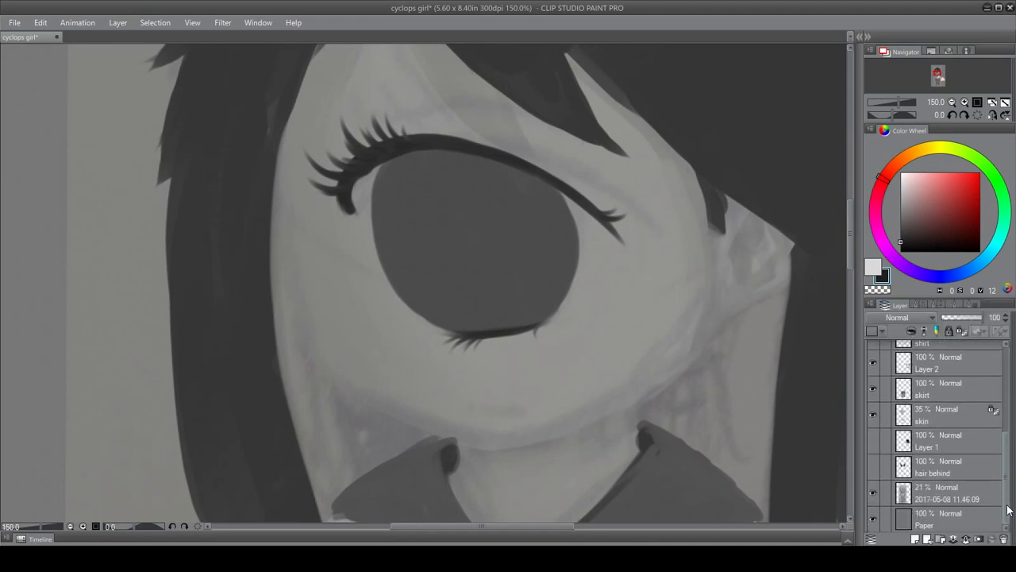
{"action": "scroll", "coordinate": [992, 413], "scroll_direction": "up", "scroll_amount": 5}
{"action": "scroll", "coordinate": [986, 404], "scroll_direction": "up", "scroll_amount": 1}
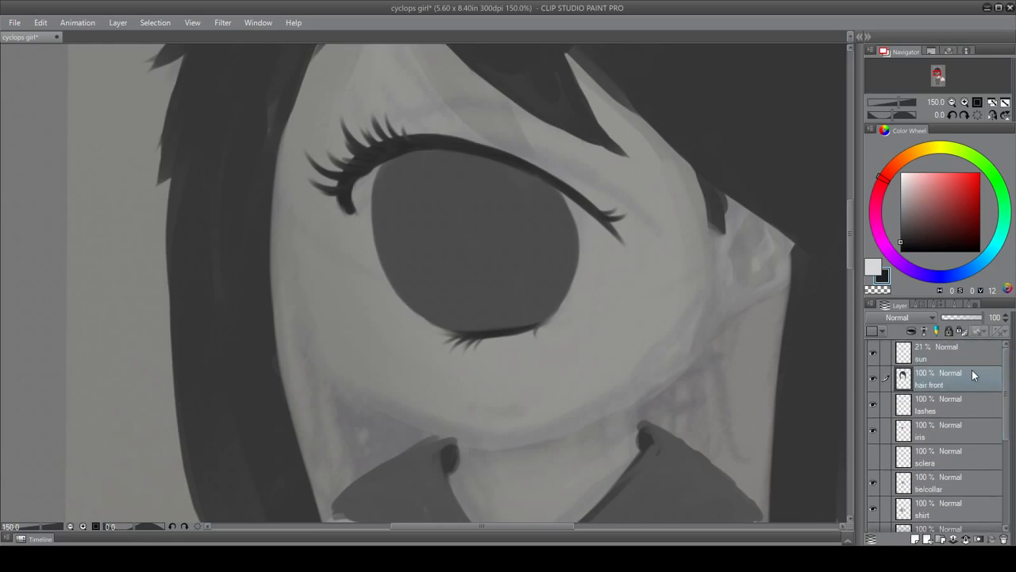
{"action": "left_click_drag", "start_coordinate": [852, 248], "coordinate": [850, 275]}
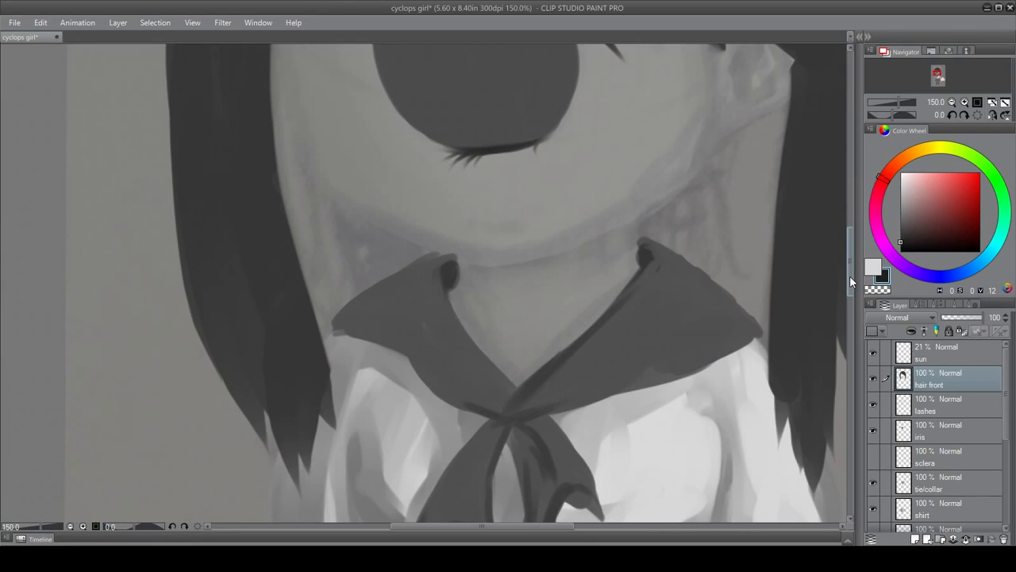
{"action": "left_click_drag", "start_coordinate": [850, 275], "coordinate": [849, 240]}
{"action": "left_click_drag", "start_coordinate": [1006, 396], "coordinate": [1010, 489]}
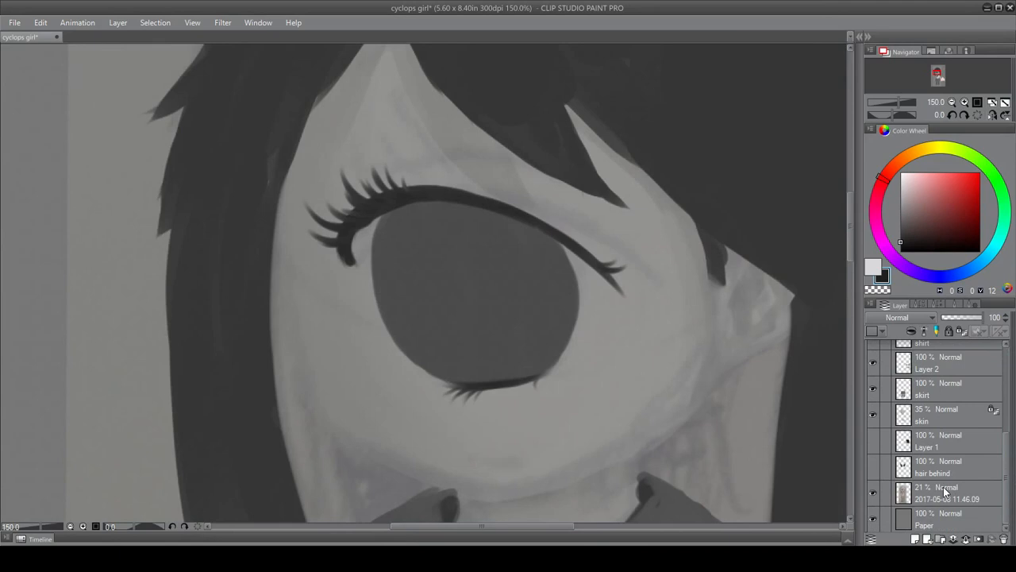
{"action": "left_click", "coordinate": [921, 421]}
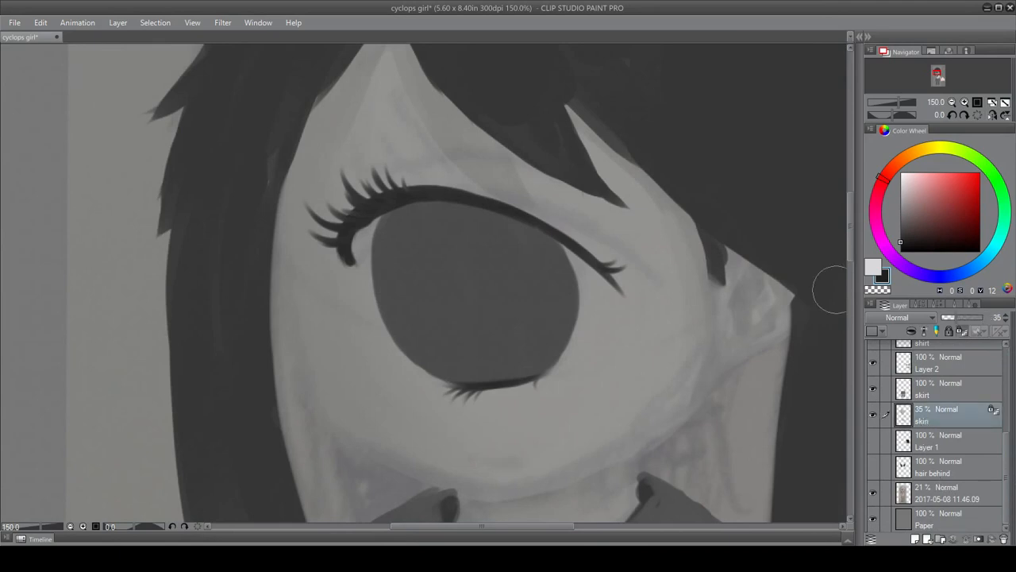
{"action": "left_click_drag", "start_coordinate": [949, 320], "coordinate": [989, 317]}
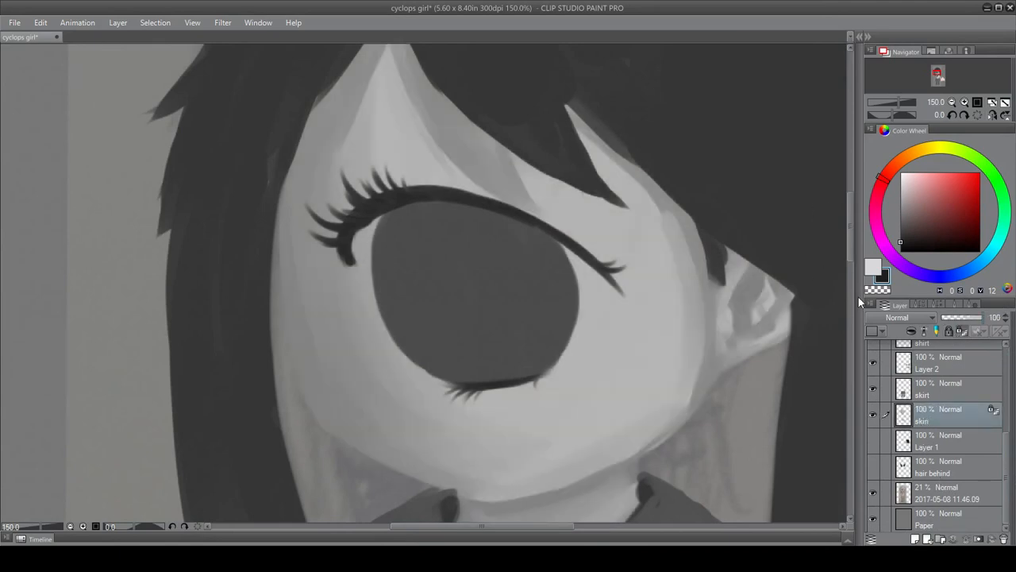
- Set the brush size to 10 and the paint colour to a neutral dark grey of brightness 32 for the skin layer
{"action": "scroll", "coordinate": [852, 276], "scroll_direction": "down", "scroll_amount": 3}
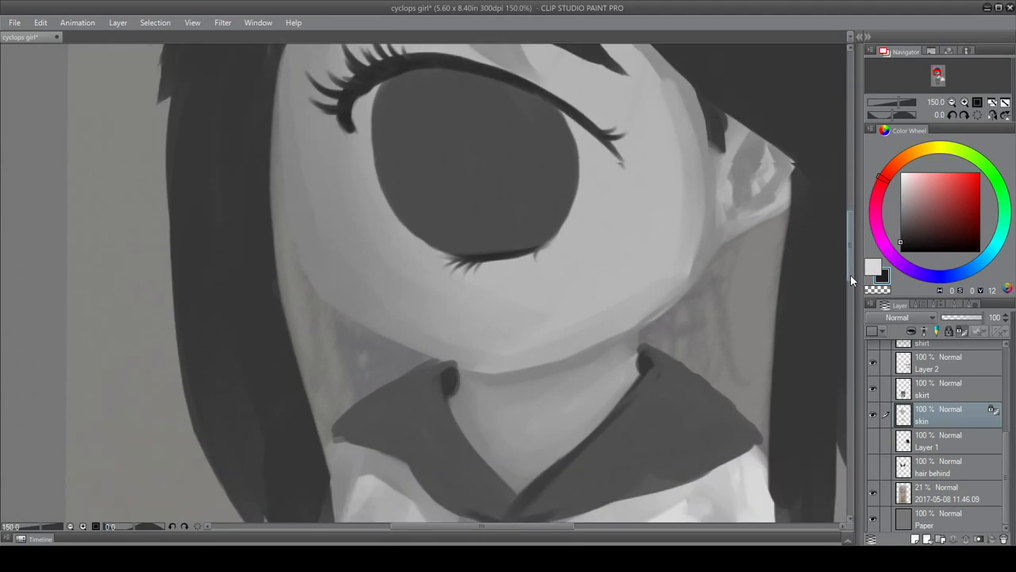
{"action": "scroll", "coordinate": [850, 274], "scroll_direction": "up", "scroll_amount": 5}
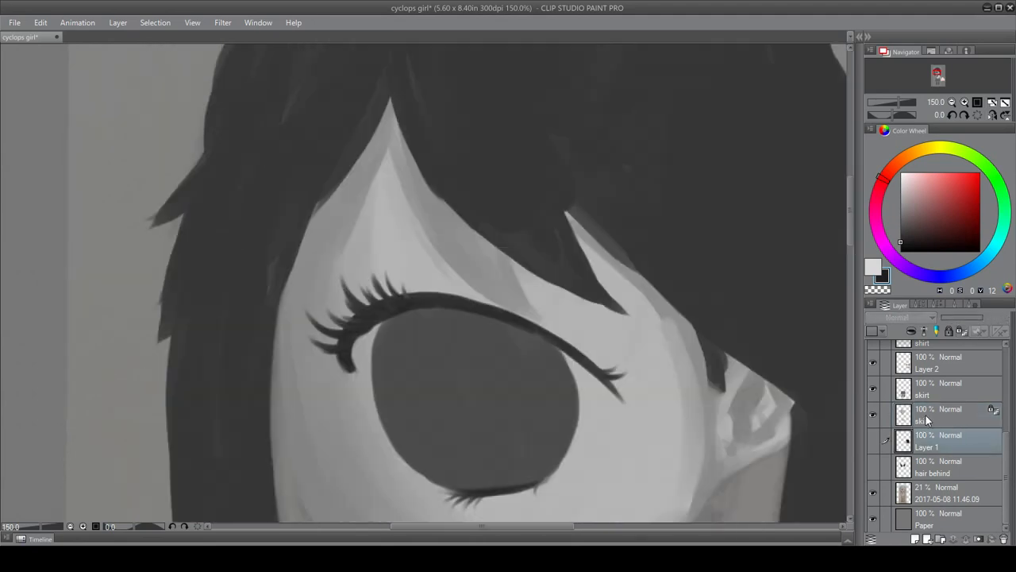
{"action": "left_click", "coordinate": [454, 231], "text": "alt"}
{"action": "left_click", "coordinate": [492, 227], "text": "alt"}
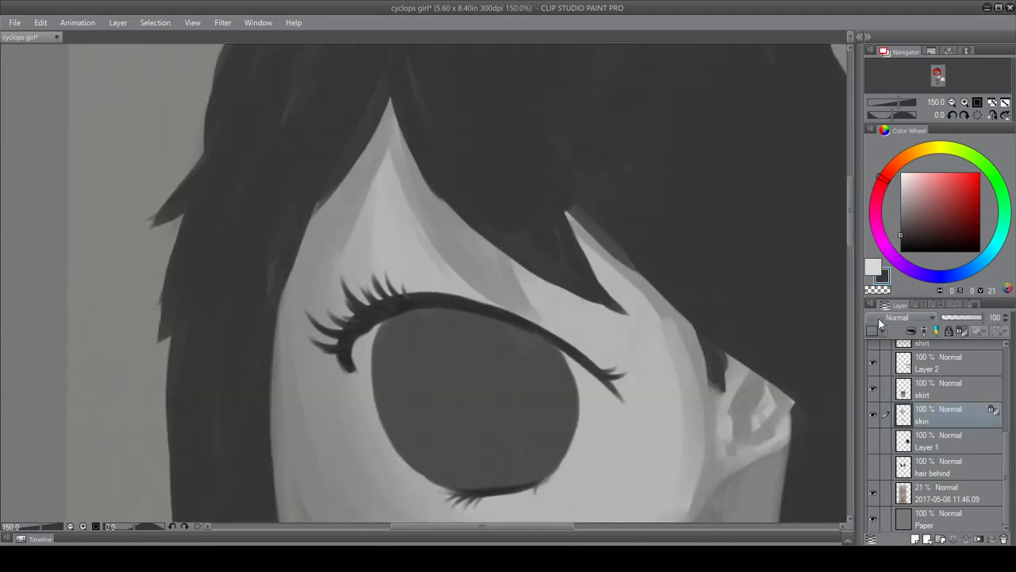
{"action": "left_click", "coordinate": [939, 305]}
{"action": "left_click", "coordinate": [955, 347]}
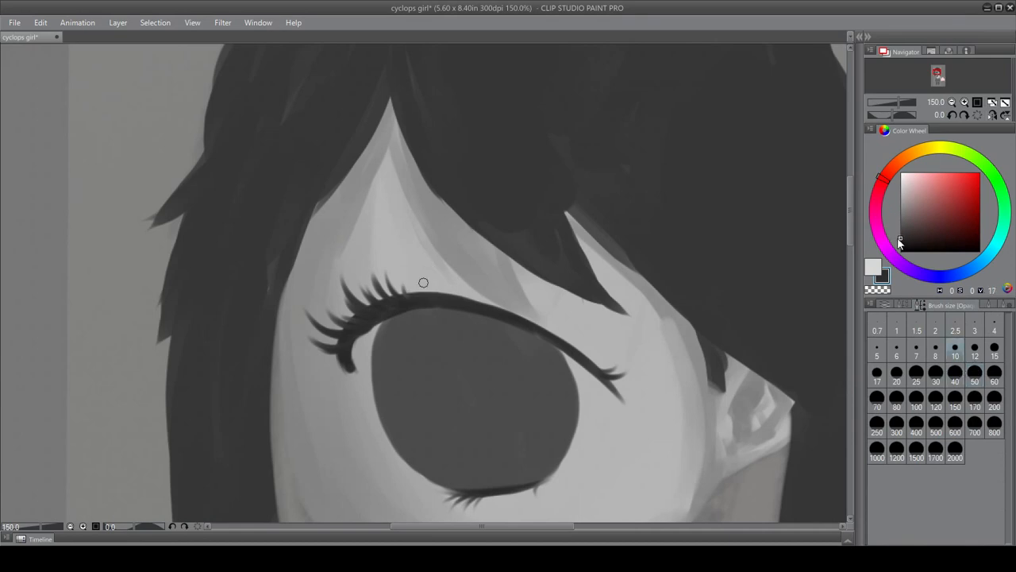
{"action": "left_click", "coordinate": [903, 305]}
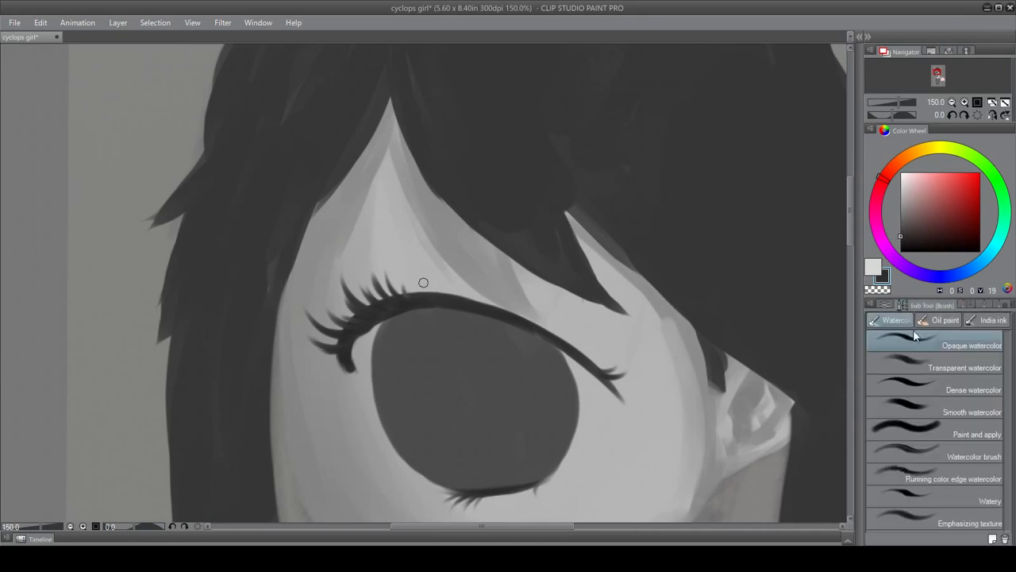
{"action": "left_click", "coordinate": [968, 308]}
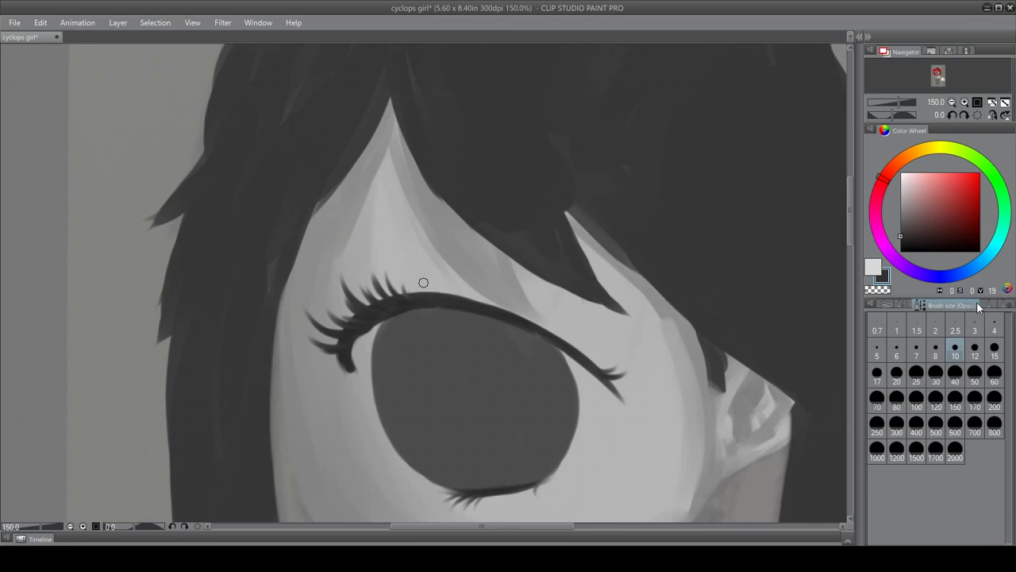
{"action": "left_click", "coordinate": [902, 236]}
{"action": "left_click", "coordinate": [900, 226]}
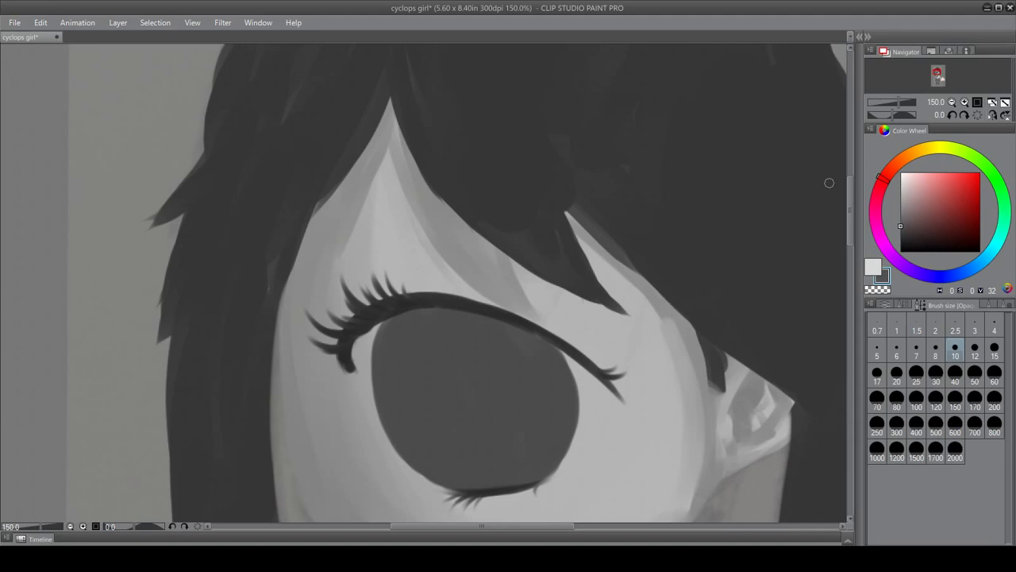
- Paint a dark eyelid crease behind the upper lashes with the Opaque watercolor brush at size 8
{"action": "left_click", "coordinate": [905, 302]}
{"action": "left_click", "coordinate": [921, 305]}
{"action": "left_click", "coordinate": [936, 350]}
{"action": "left_click_drag", "start_coordinate": [352, 308], "coordinate": [344, 323]}
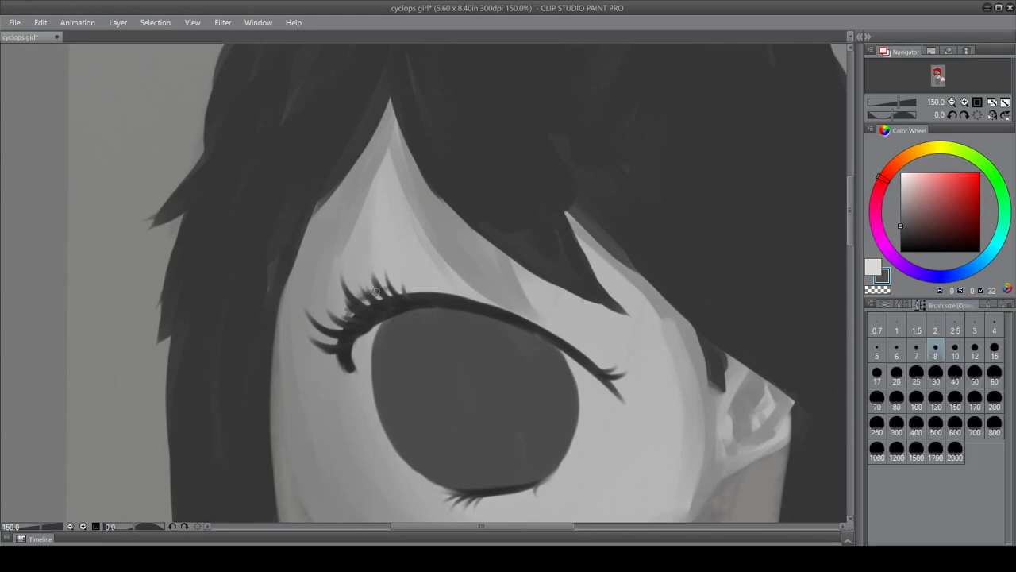
{"action": "mouse_move", "coordinate": [386, 291]}
{"action": "left_mouse_down"}
{"action": "mouse_move", "coordinate": [360, 303]}
{"action": "mouse_move", "coordinate": [410, 280]}
{"action": "mouse_move", "coordinate": [357, 301]}
{"action": "mouse_move", "coordinate": [426, 282]}
{"action": "left_mouse_up"}
- Soften the eyelid crease above the lashes using the sampled light skin grey at brush size 12
{"action": "left_click", "coordinate": [373, 255], "text": "alt"}
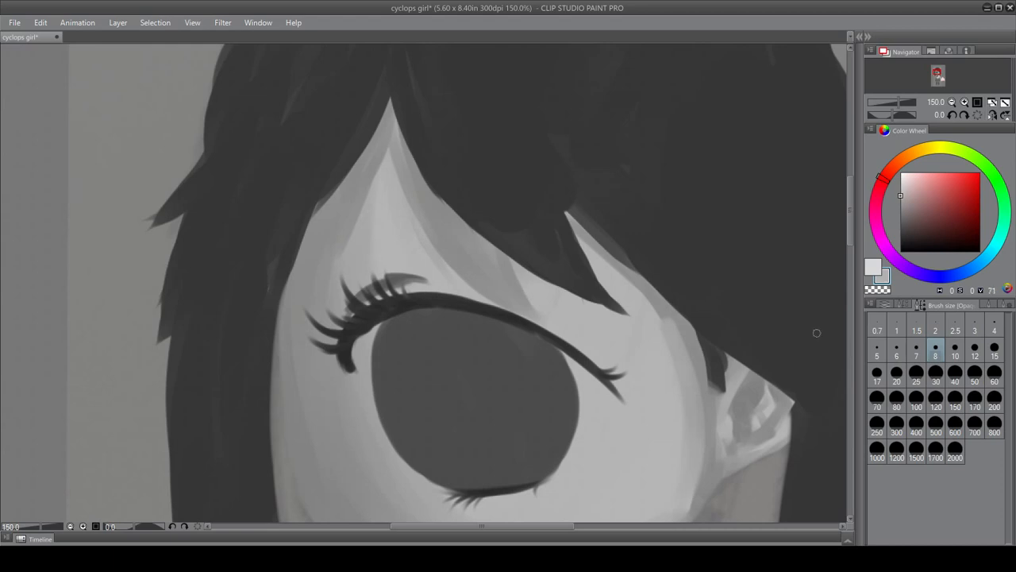
{"action": "left_click", "coordinate": [975, 350]}
{"action": "mouse_move", "coordinate": [367, 279]}
{"action": "left_mouse_down"}
{"action": "mouse_move", "coordinate": [409, 271]}
{"action": "mouse_move", "coordinate": [363, 291]}
{"action": "mouse_move", "coordinate": [376, 297]}
{"action": "mouse_move", "coordinate": [427, 284]}
{"action": "mouse_move", "coordinate": [369, 303]}
{"action": "mouse_move", "coordinate": [440, 288]}
{"action": "mouse_move", "coordinate": [352, 306]}
{"action": "mouse_move", "coordinate": [428, 278]}
{"action": "left_mouse_up"}
{"action": "mouse_move", "coordinate": [379, 289]}
{"action": "left_mouse_down"}
{"action": "mouse_move", "coordinate": [438, 271]}
{"action": "mouse_move", "coordinate": [426, 274]}
{"action": "left_mouse_up"}
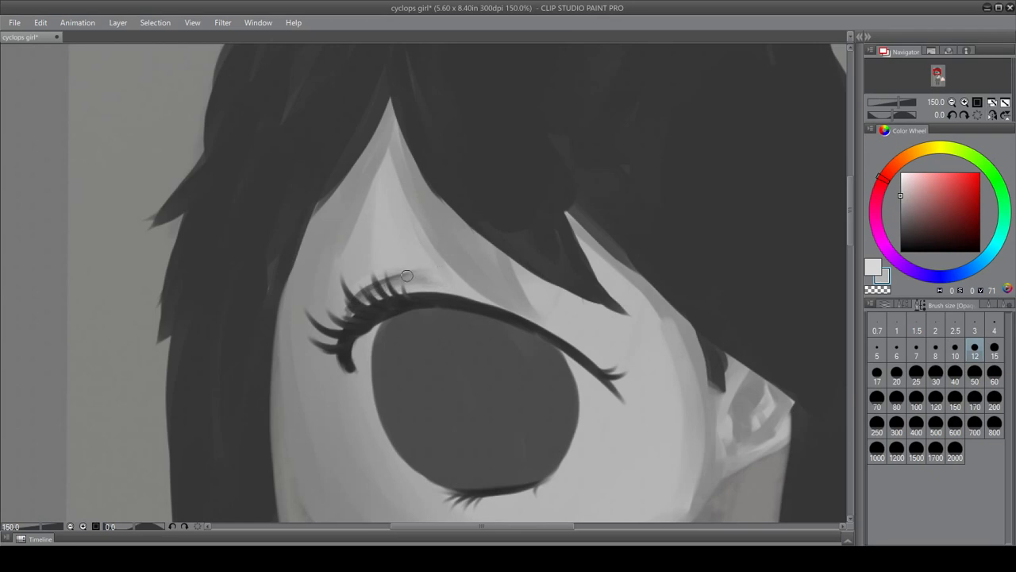
{"action": "mouse_move", "coordinate": [358, 287]}
{"action": "left_mouse_down"}
{"action": "mouse_move", "coordinate": [417, 271]}
{"action": "mouse_move", "coordinate": [385, 291]}
{"action": "mouse_move", "coordinate": [409, 275]}
{"action": "left_mouse_up"}
- Shade the eyelid fold above the lashes at the eye's ear-side corner and blend it with sampled skin greys
{"action": "left_click", "coordinate": [358, 287], "text": "alt"}
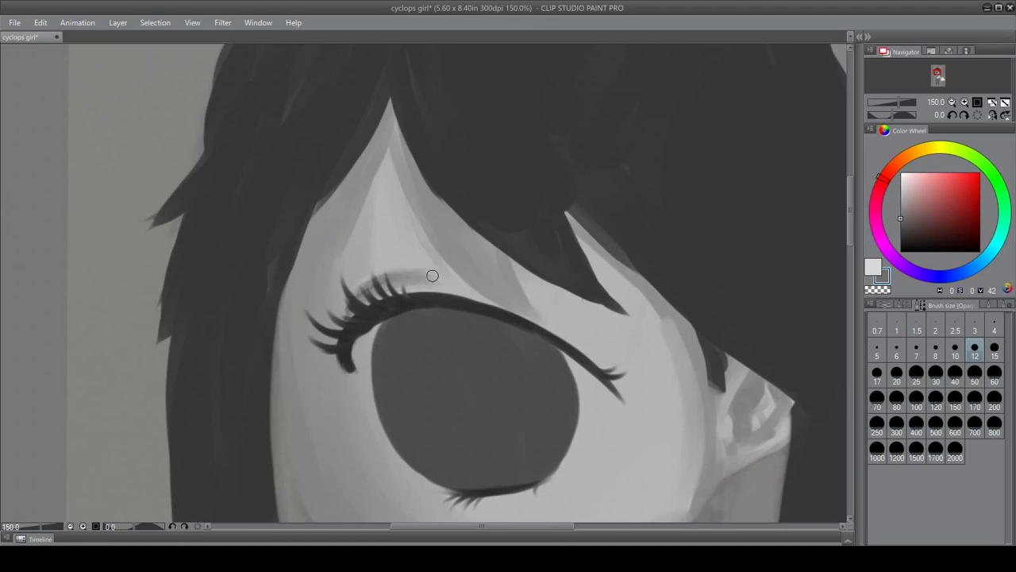
{"action": "left_click_drag", "start_coordinate": [586, 328], "coordinate": [617, 375]}
{"action": "left_click", "coordinate": [585, 342], "text": "alt"}
{"action": "left_click_drag", "start_coordinate": [572, 330], "coordinate": [610, 375]}
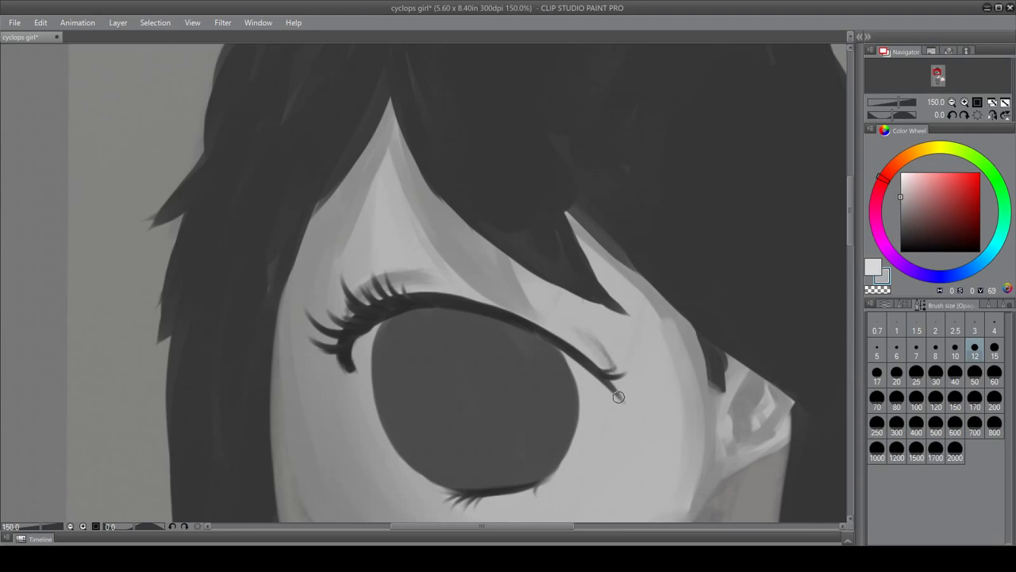
{"action": "left_click", "coordinate": [613, 350], "text": "alt"}
{"action": "left_click_drag", "start_coordinate": [584, 325], "coordinate": [612, 362]}
- Paint light grey highlights of brightness 85 beside the ear-side eye corner and, at brush size 50, down the cheek toward the jaw
{"action": "left_click", "coordinate": [878, 273]}
{"action": "left_click_drag", "start_coordinate": [646, 319], "coordinate": [655, 349]}
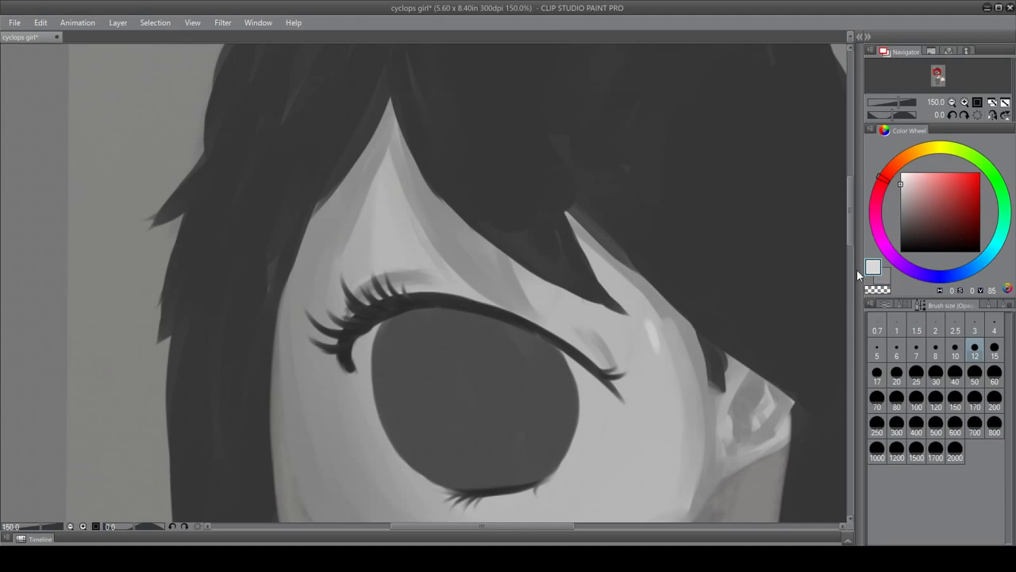
{"action": "left_click_drag", "start_coordinate": [850, 234], "coordinate": [849, 262]}
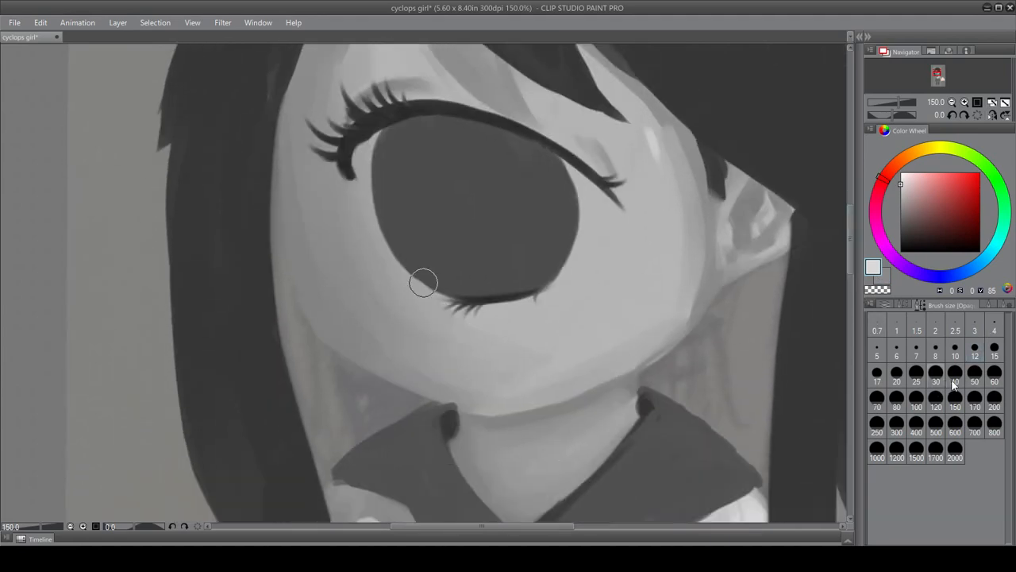
{"action": "mouse_move", "coordinate": [661, 233]}
{"action": "left_mouse_down"}
{"action": "mouse_move", "coordinate": [638, 300]}
{"action": "mouse_move", "coordinate": [669, 227]}
{"action": "mouse_move", "coordinate": [621, 325]}
{"action": "left_mouse_up"}
{"action": "left_click_drag", "start_coordinate": [654, 291], "coordinate": [601, 331]}
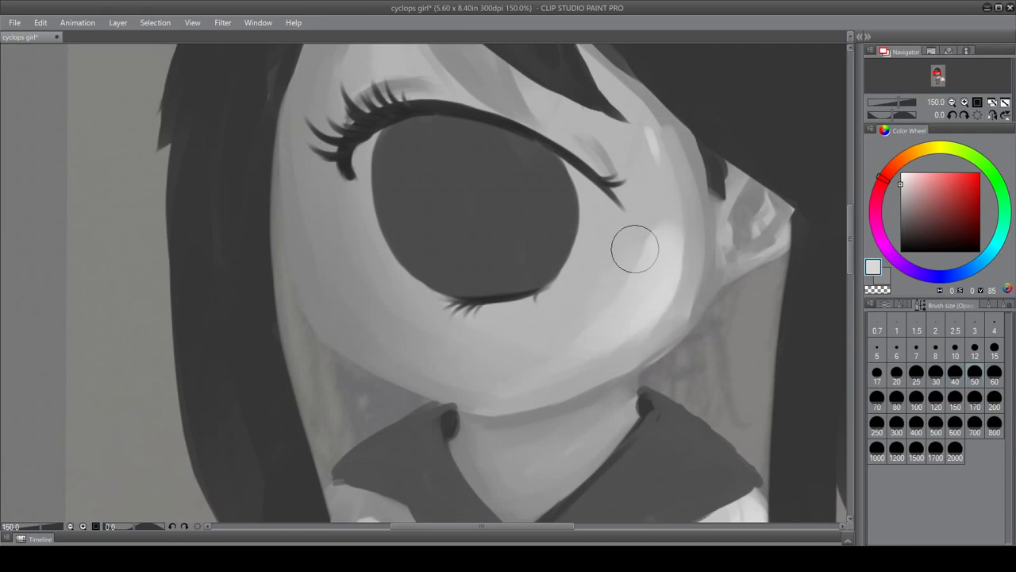
{"action": "left_click_drag", "start_coordinate": [636, 248], "coordinate": [629, 277]}
{"action": "left_click_drag", "start_coordinate": [671, 231], "coordinate": [666, 300]}
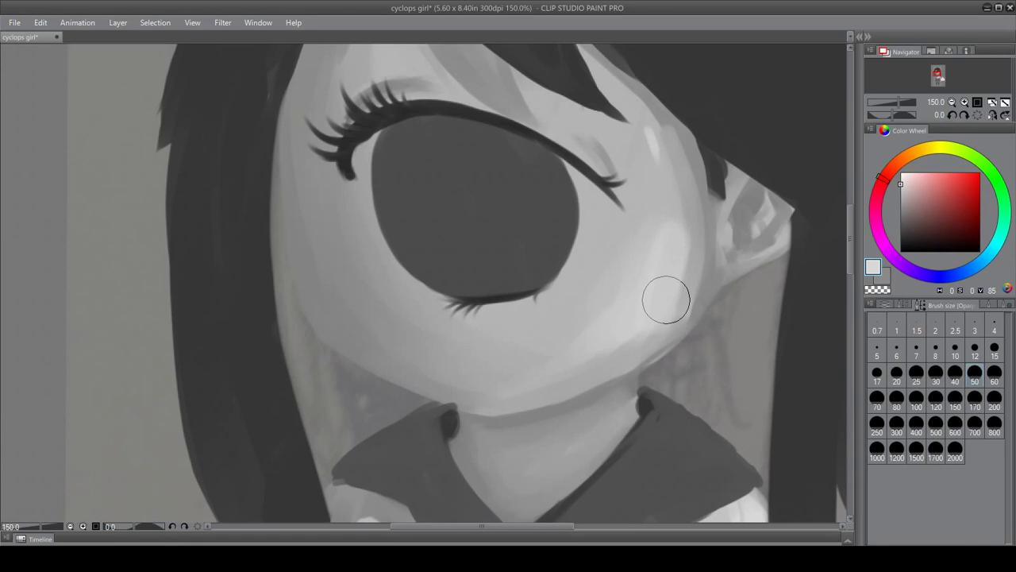
{"action": "left_click_drag", "start_coordinate": [671, 226], "coordinate": [649, 284]}
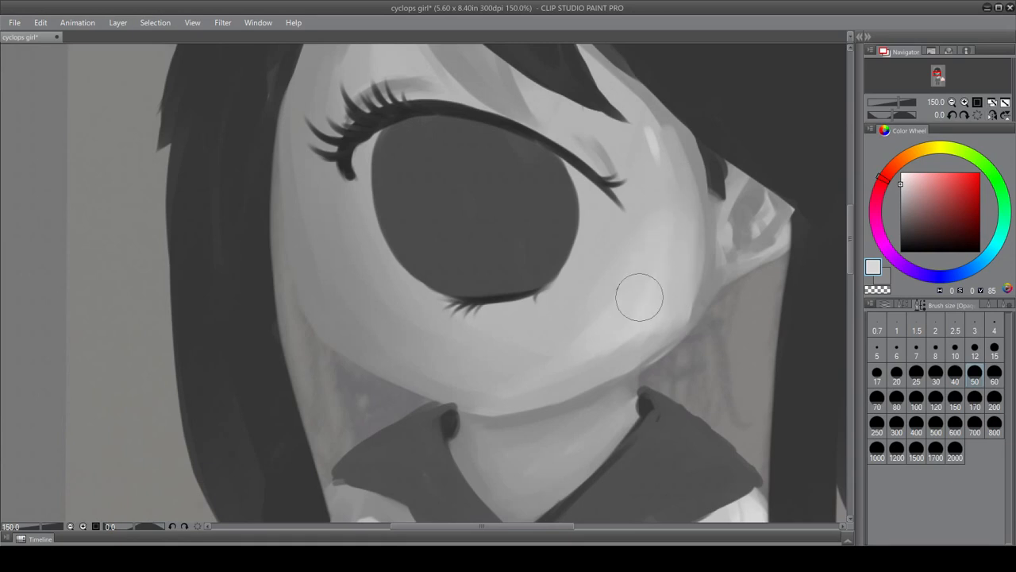
{"action": "left_click_drag", "start_coordinate": [577, 361], "coordinate": [674, 316]}
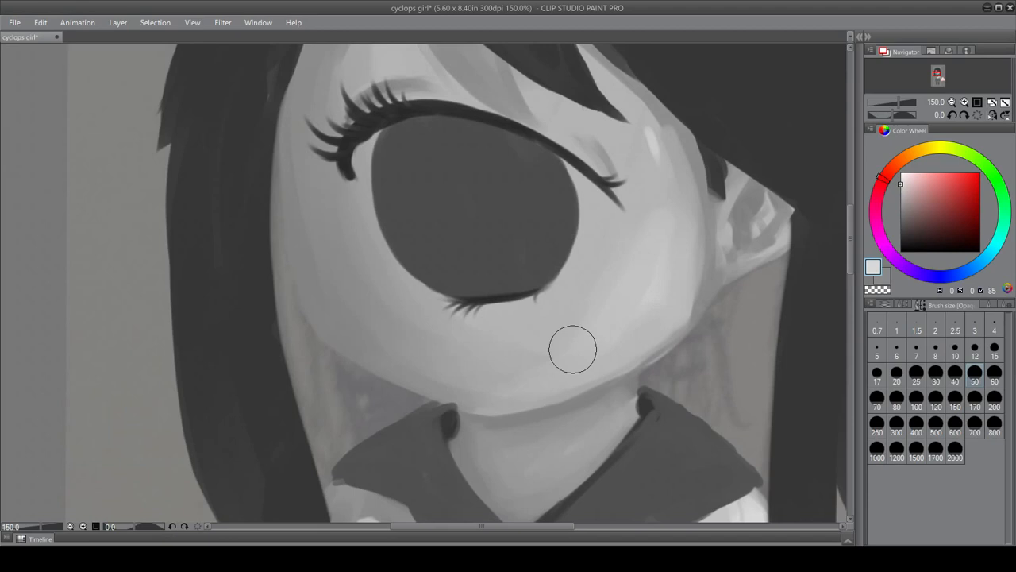
- Blend the ear-side cheek highlight and brighten the neck beside the collar with light grey of brightness 85 at brush size 40
{"action": "left_click_drag", "start_coordinate": [651, 140], "coordinate": [670, 222]}
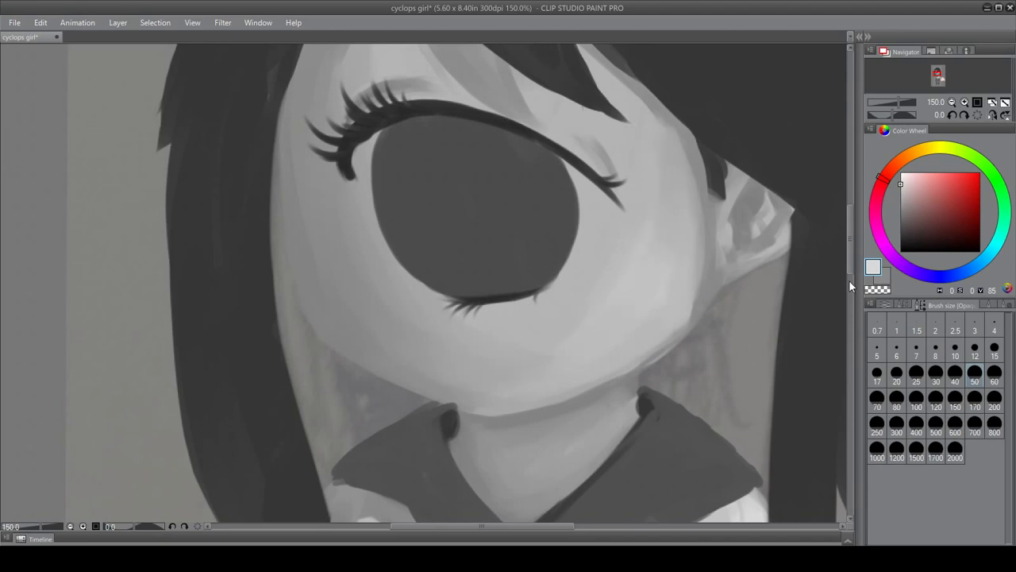
{"action": "left_click_drag", "start_coordinate": [851, 257], "coordinate": [847, 284]}
{"action": "left_click", "coordinate": [955, 350]}
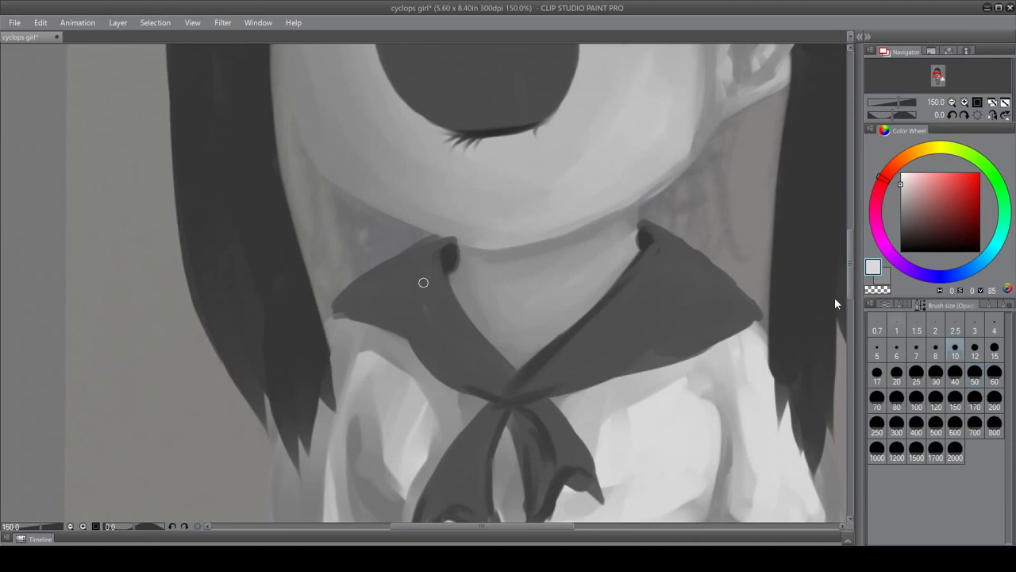
{"action": "mouse_move", "coordinate": [630, 219]}
{"action": "left_mouse_down"}
{"action": "mouse_move", "coordinate": [636, 249]}
{"action": "mouse_move", "coordinate": [633, 214]}
{"action": "left_mouse_up"}
{"action": "left_click", "coordinate": [957, 382]}
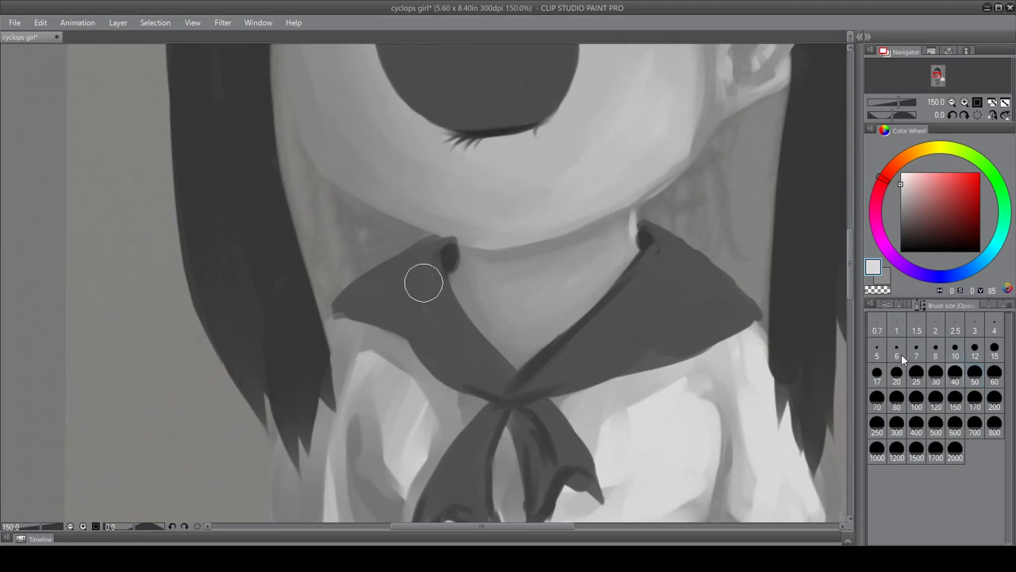
{"action": "key", "text": "ctrl+z"}
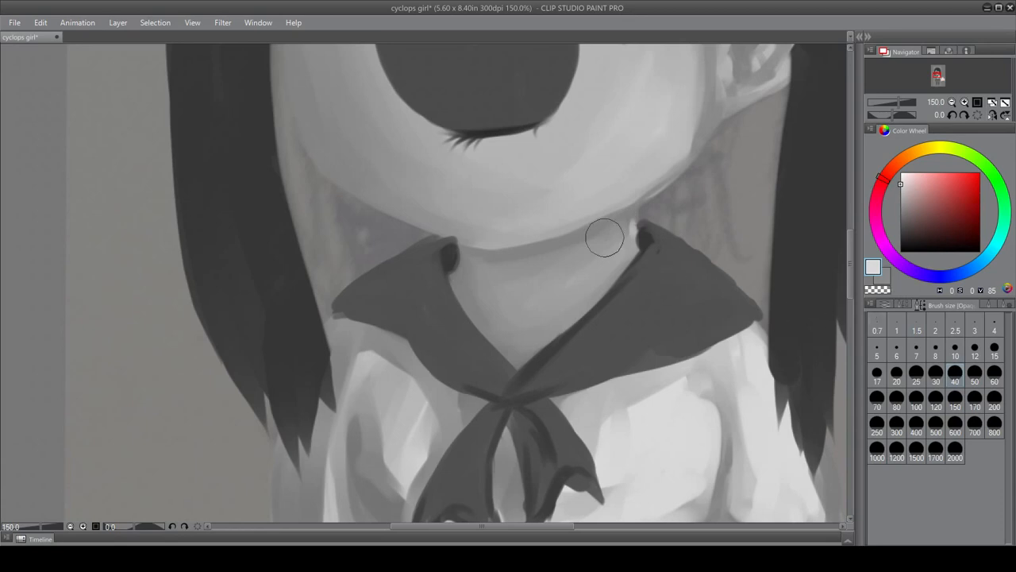
{"action": "left_click_drag", "start_coordinate": [619, 249], "coordinate": [559, 276]}
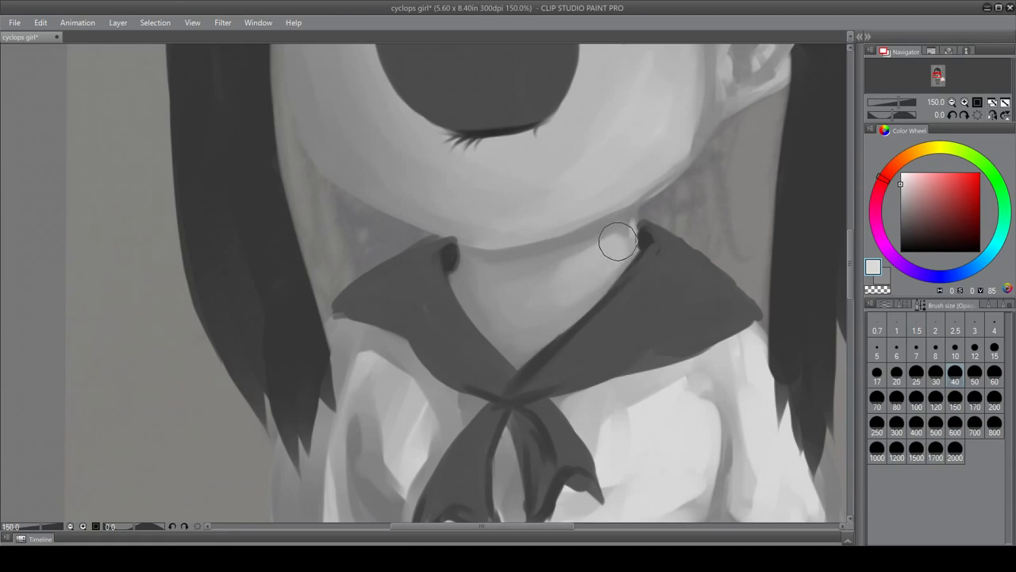
{"action": "left_click_drag", "start_coordinate": [617, 241], "coordinate": [575, 254]}
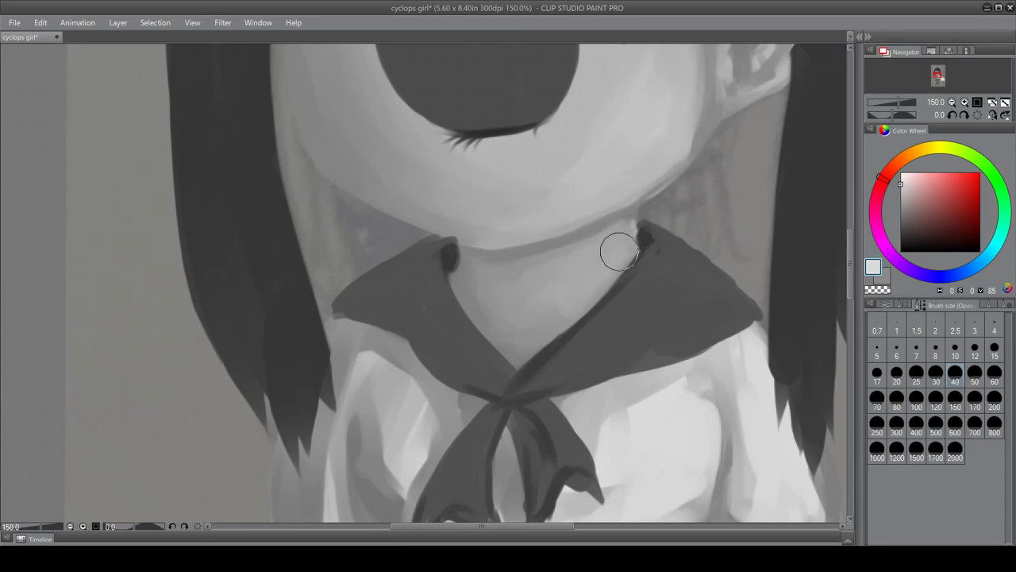
{"action": "mouse_move", "coordinate": [611, 259]}
{"action": "left_mouse_down"}
{"action": "mouse_move", "coordinate": [576, 264]}
{"action": "mouse_move", "coordinate": [604, 258]}
{"action": "mouse_move", "coordinate": [585, 282]}
{"action": "mouse_move", "coordinate": [604, 273]}
{"action": "mouse_move", "coordinate": [594, 286]}
{"action": "mouse_move", "coordinate": [562, 270]}
{"action": "mouse_move", "coordinate": [627, 222]}
{"action": "left_mouse_up"}
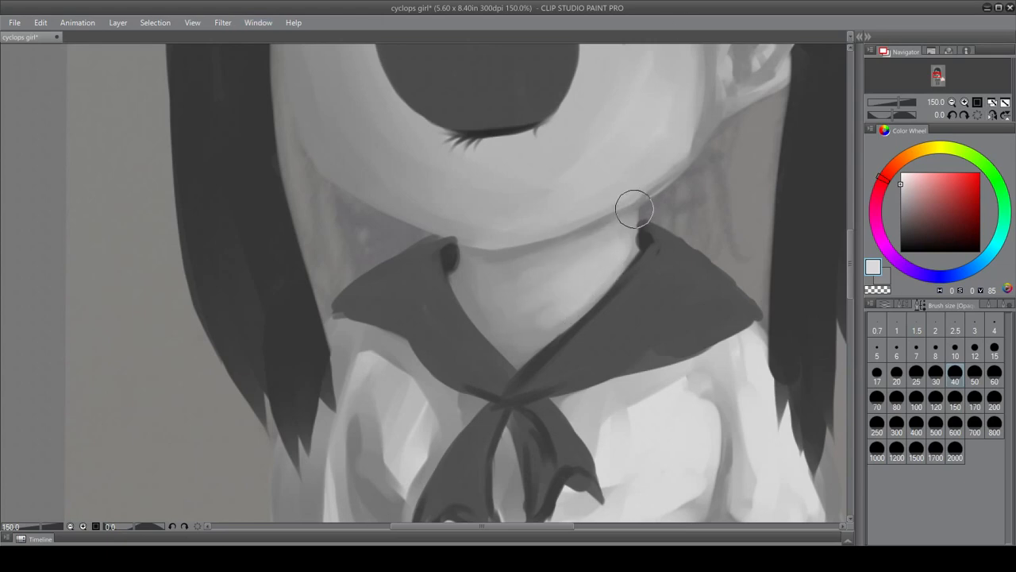
- Paint shadow lines across the neck under the chin with dark grey of brightness 32 at brush size 7
{"action": "left_click", "coordinate": [537, 230], "text": "alt"}
{"action": "left_click", "coordinate": [504, 249], "text": "alt"}
{"action": "left_click_drag", "start_coordinate": [901, 222], "coordinate": [900, 226]}
{"action": "left_click", "coordinate": [918, 349]}
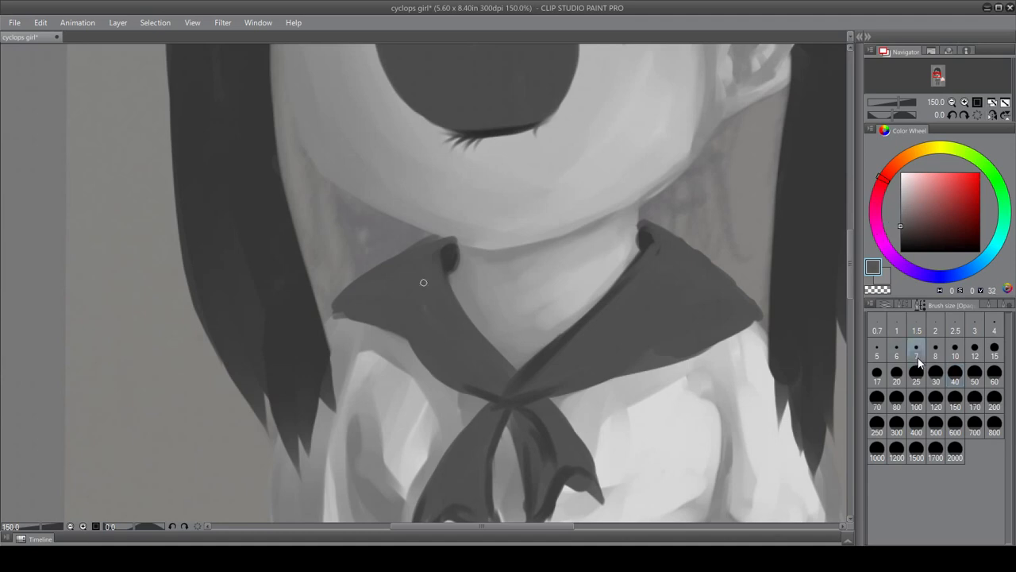
{"action": "left_click_drag", "start_coordinate": [851, 263], "coordinate": [845, 239]}
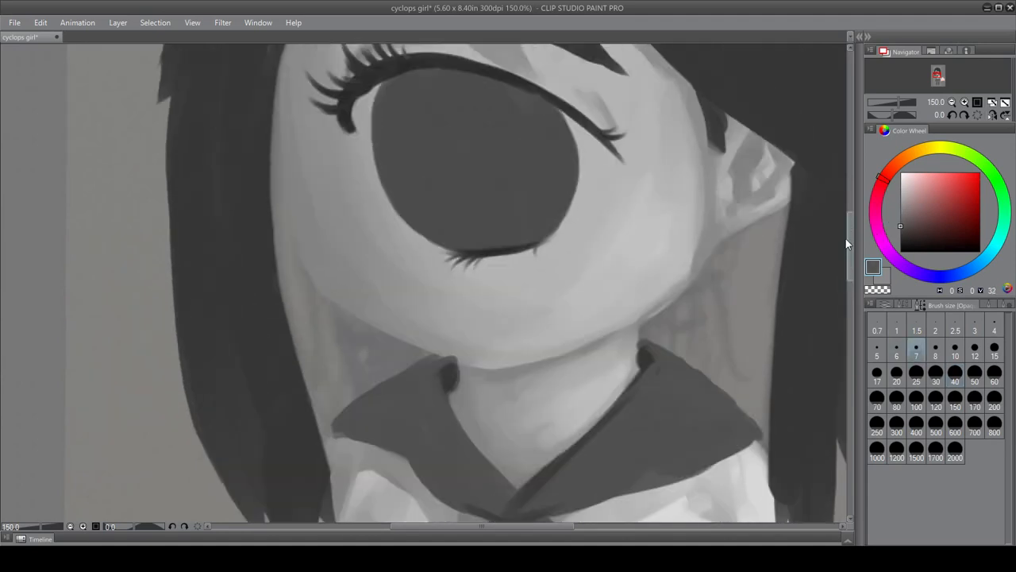
{"action": "left_click_drag", "start_coordinate": [460, 425], "coordinate": [500, 430]}
{"action": "mouse_move", "coordinate": [461, 423]}
{"action": "left_mouse_down"}
{"action": "mouse_move", "coordinate": [504, 426]}
{"action": "mouse_move", "coordinate": [467, 426]}
{"action": "mouse_move", "coordinate": [550, 408]}
{"action": "left_mouse_up"}
{"action": "mouse_move", "coordinate": [495, 429]}
{"action": "left_mouse_down"}
{"action": "mouse_move", "coordinate": [535, 427]}
{"action": "mouse_move", "coordinate": [501, 426]}
{"action": "mouse_move", "coordinate": [567, 418]}
{"action": "left_mouse_up"}
{"action": "left_click_drag", "start_coordinate": [540, 422], "coordinate": [602, 398]}
- Hide and show the skin layer to compare the chin and neck with the sketch beneath
{"action": "left_click", "coordinate": [884, 303]}
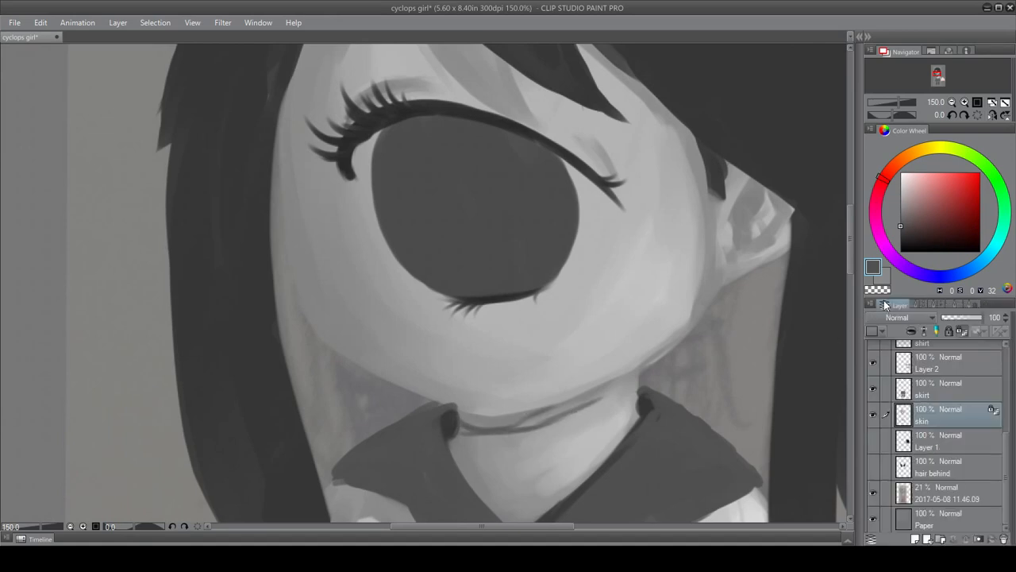
{"action": "left_click", "coordinate": [873, 412]}
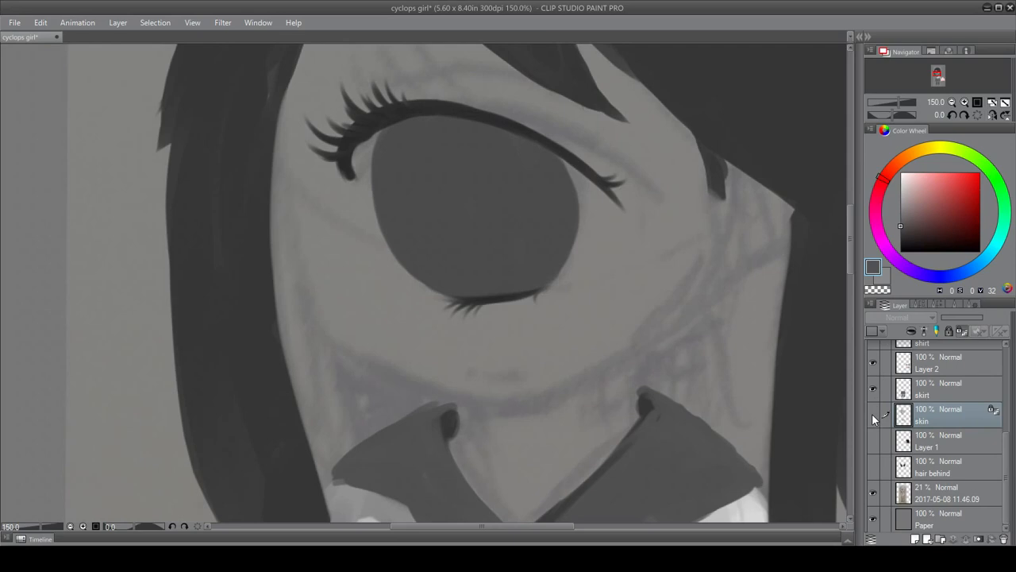
{"action": "left_click", "coordinate": [873, 414]}
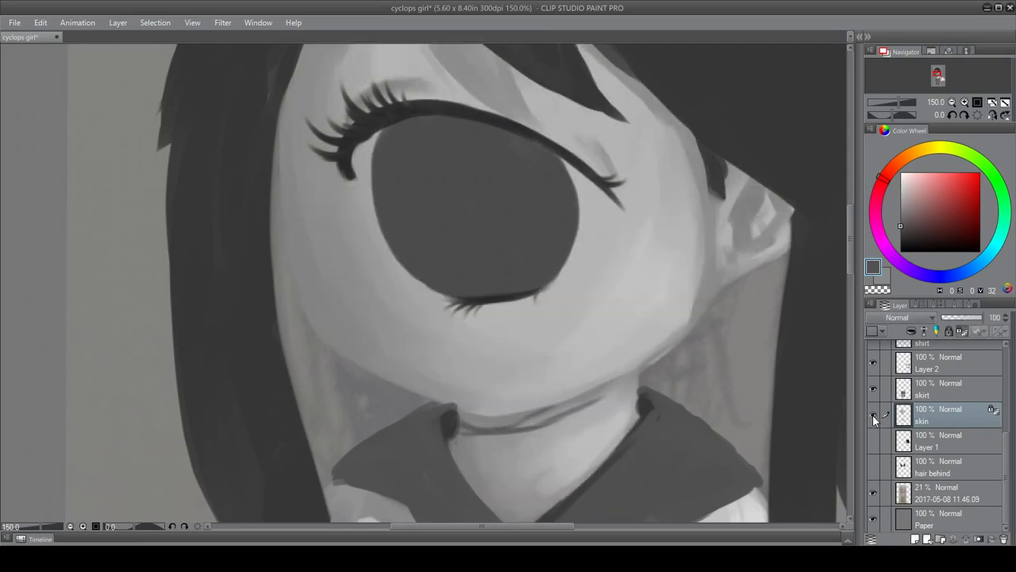
{"action": "left_click", "coordinate": [872, 414]}
{"action": "left_click", "coordinate": [872, 414]}
- Darken the jaw underside and extend the chin's shadow outline across the neck to the ear-side collar edge
{"action": "mouse_move", "coordinate": [478, 421]}
{"action": "left_mouse_down"}
{"action": "mouse_move", "coordinate": [448, 410]}
{"action": "mouse_move", "coordinate": [509, 420]}
{"action": "mouse_move", "coordinate": [461, 417]}
{"action": "mouse_move", "coordinate": [535, 410]}
{"action": "mouse_move", "coordinate": [472, 423]}
{"action": "mouse_move", "coordinate": [540, 407]}
{"action": "left_mouse_up"}
{"action": "mouse_move", "coordinate": [455, 414]}
{"action": "left_mouse_down"}
{"action": "mouse_move", "coordinate": [507, 423]}
{"action": "mouse_move", "coordinate": [459, 417]}
{"action": "mouse_move", "coordinate": [530, 410]}
{"action": "left_mouse_up"}
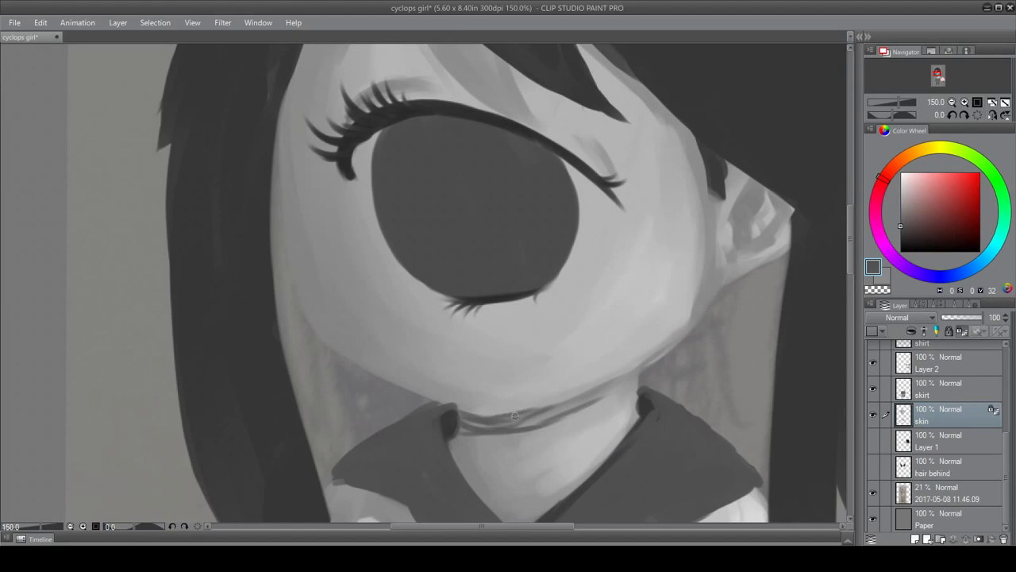
{"action": "mouse_move", "coordinate": [458, 409]}
{"action": "left_mouse_down"}
{"action": "mouse_move", "coordinate": [519, 422]}
{"action": "mouse_move", "coordinate": [463, 418]}
{"action": "mouse_move", "coordinate": [521, 420]}
{"action": "mouse_move", "coordinate": [635, 370]}
{"action": "mouse_move", "coordinate": [524, 432]}
{"action": "left_mouse_up"}
{"action": "mouse_move", "coordinate": [613, 384]}
{"action": "left_mouse_down"}
{"action": "mouse_move", "coordinate": [577, 408]}
{"action": "mouse_move", "coordinate": [488, 432]}
{"action": "mouse_move", "coordinate": [497, 441]}
{"action": "left_mouse_up"}
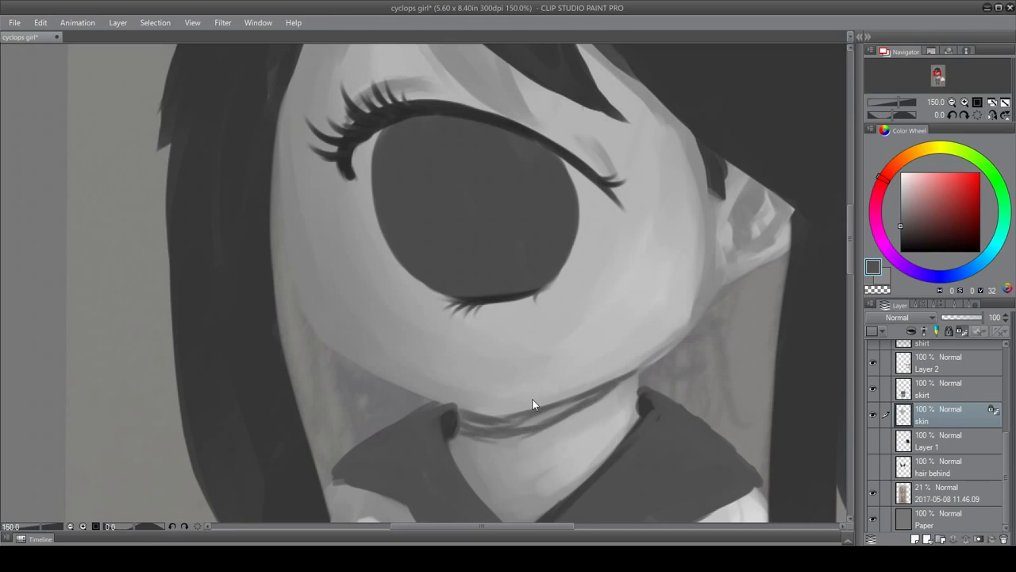
- Fill the outlined area under the chin with a solid, softly blended cast shadow at brush size 25
{"action": "left_click", "coordinate": [848, 284]}
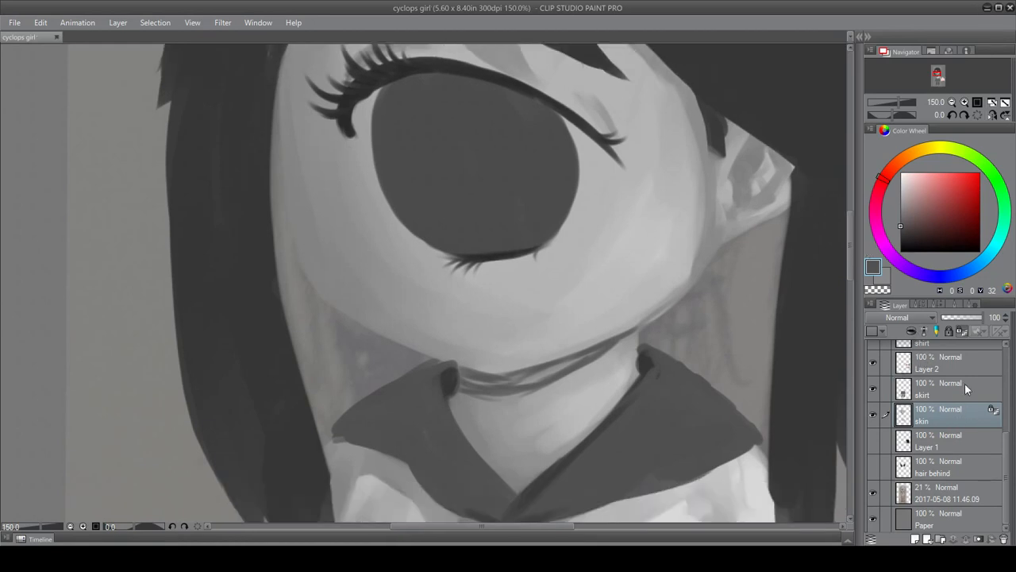
{"action": "left_click", "coordinate": [936, 304]}
{"action": "left_click", "coordinate": [953, 373]}
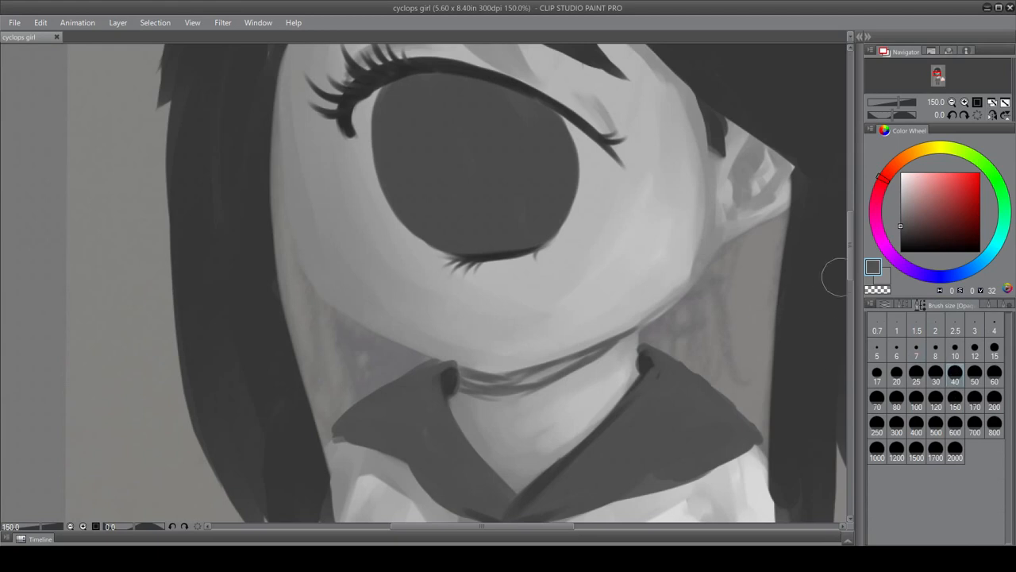
{"action": "left_click", "coordinate": [850, 252]}
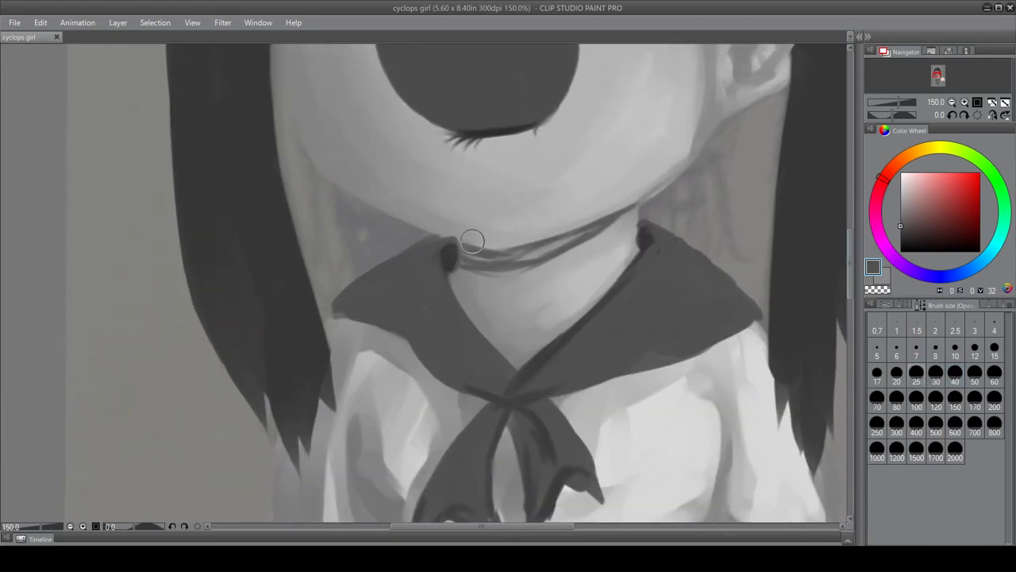
{"action": "mouse_move", "coordinate": [495, 274]}
{"action": "left_mouse_down"}
{"action": "mouse_move", "coordinate": [454, 252]}
{"action": "mouse_move", "coordinate": [520, 271]}
{"action": "mouse_move", "coordinate": [468, 260]}
{"action": "mouse_move", "coordinate": [528, 259]}
{"action": "mouse_move", "coordinate": [493, 268]}
{"action": "mouse_move", "coordinate": [605, 224]}
{"action": "mouse_move", "coordinate": [527, 248]}
{"action": "left_mouse_up"}
{"action": "key", "text": "ctrl+z"}
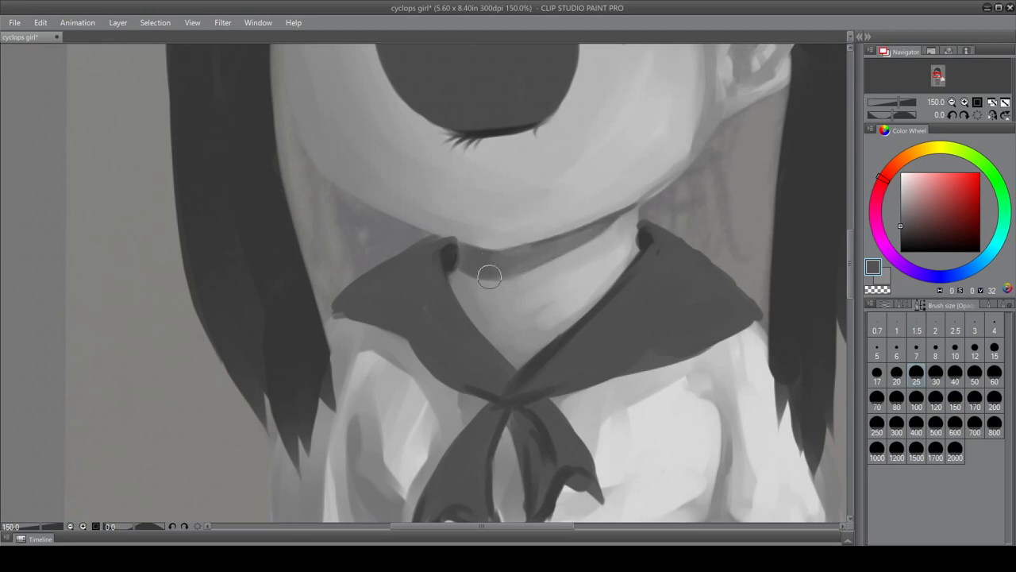
{"action": "key", "text": "ctrl+y"}
{"action": "key", "text": "ctrl+z"}
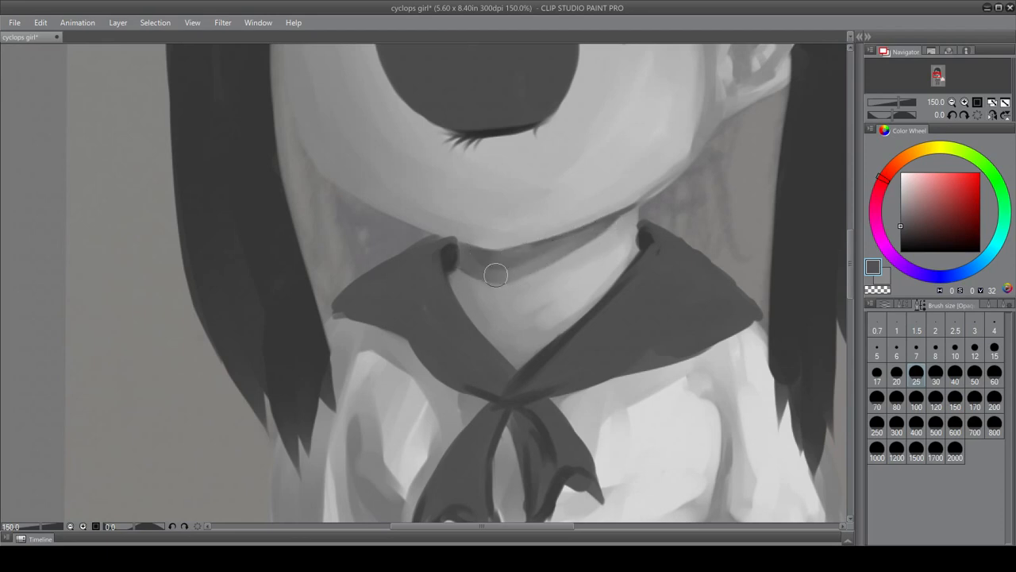
{"action": "key", "text": "ctrl+y"}
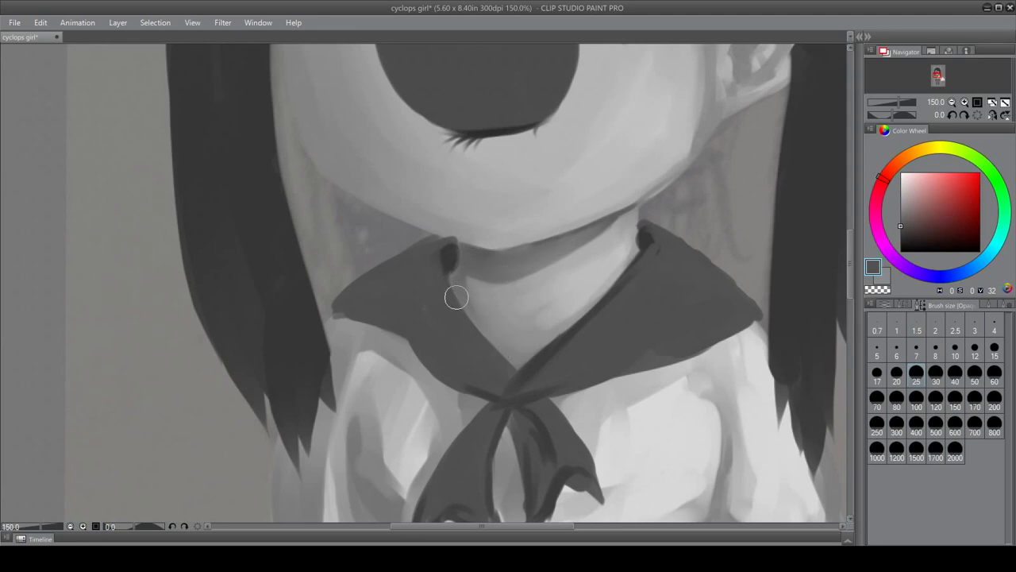
- Shade the neck along both inner collar edges down to the V with the same dark grey
{"action": "mouse_move", "coordinate": [457, 297]}
{"action": "left_mouse_down"}
{"action": "mouse_move", "coordinate": [497, 351]}
{"action": "mouse_move", "coordinate": [540, 355]}
{"action": "mouse_move", "coordinate": [523, 362]}
{"action": "mouse_move", "coordinate": [588, 310]}
{"action": "left_mouse_up"}
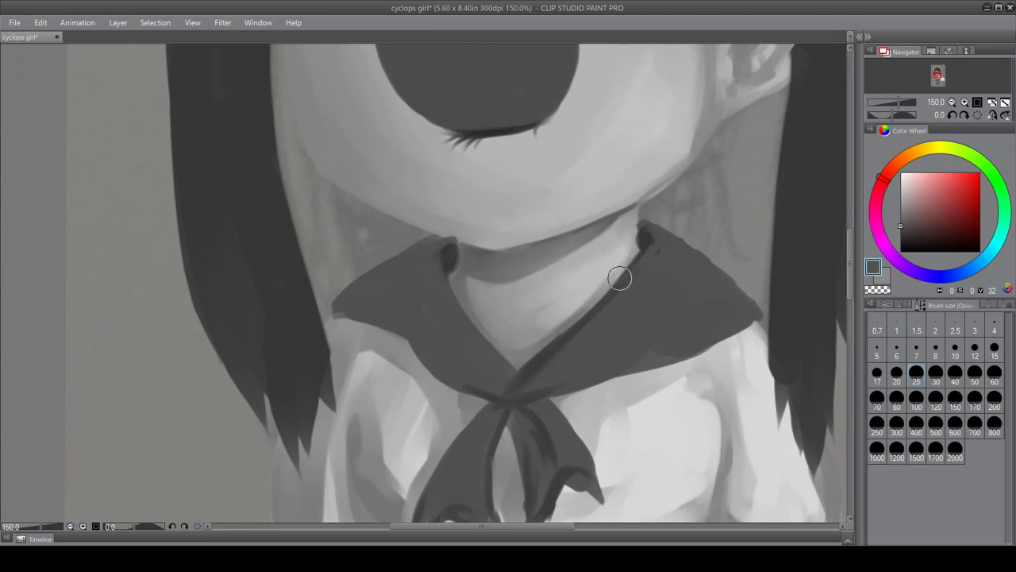
{"action": "left_click_drag", "start_coordinate": [622, 267], "coordinate": [522, 353]}
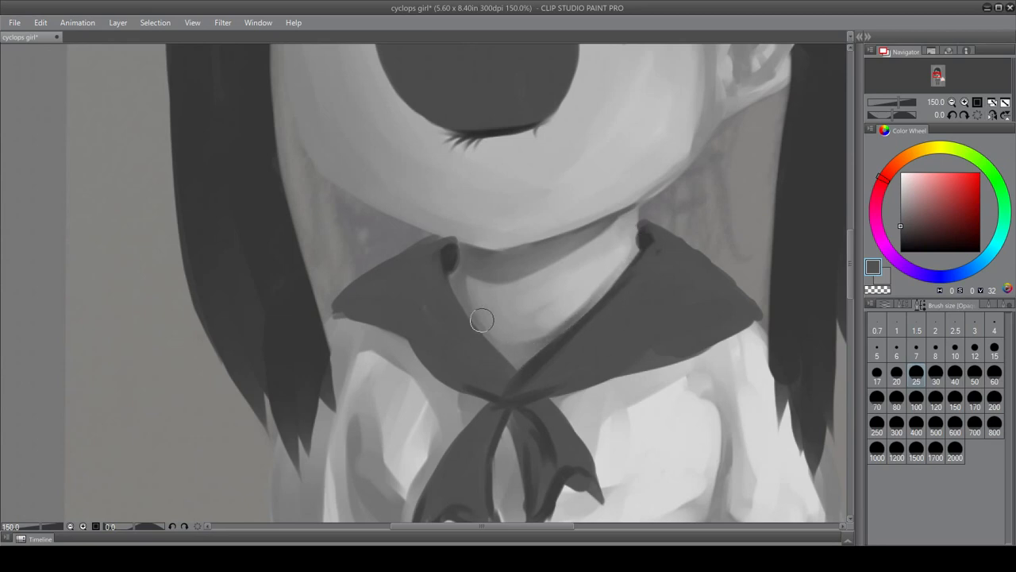
{"action": "left_click_drag", "start_coordinate": [451, 284], "coordinate": [514, 362]}
{"action": "left_click_drag", "start_coordinate": [455, 299], "coordinate": [516, 357]}
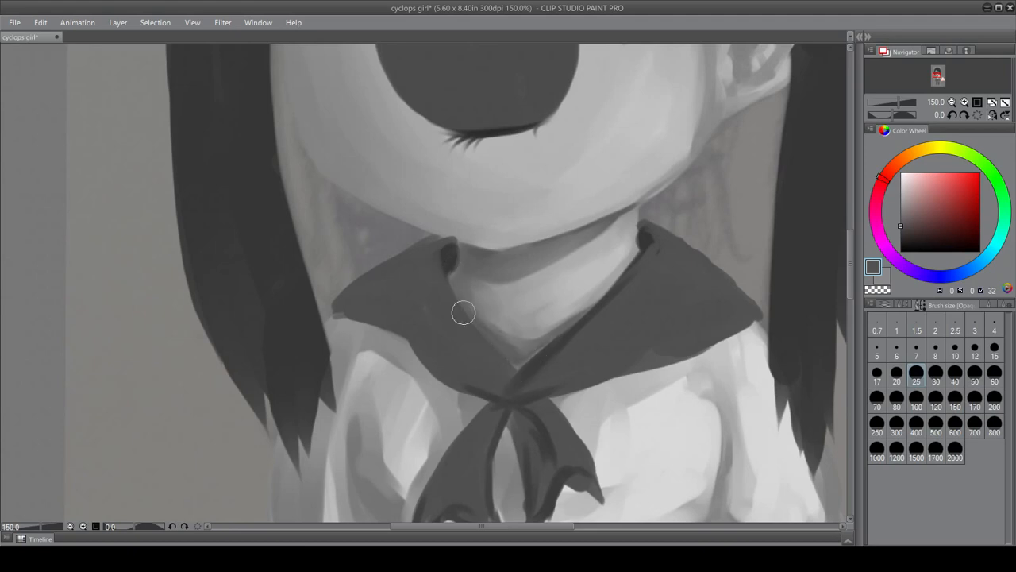
- Paint cast shadows on the forehead along both sides of the hair parting and down the bangs' edges at brush size 25
{"action": "left_click_drag", "start_coordinate": [848, 262], "coordinate": [849, 208]}
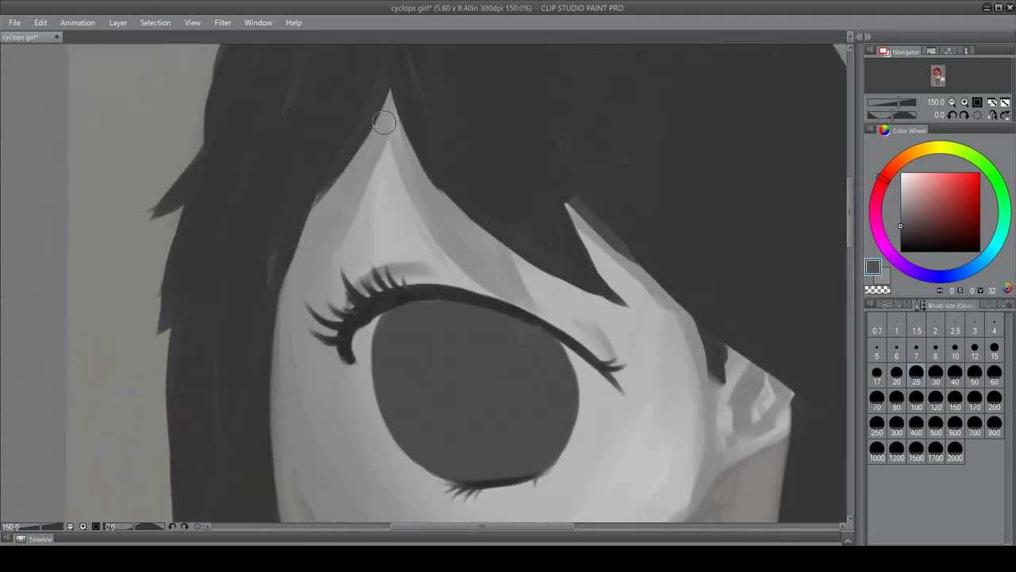
{"action": "left_click_drag", "start_coordinate": [389, 94], "coordinate": [437, 211]}
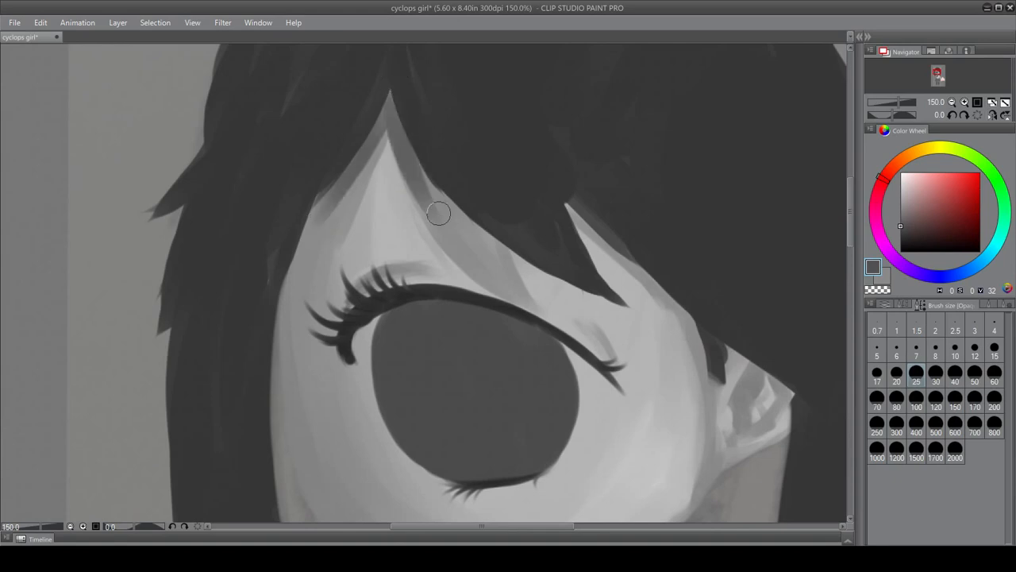
{"action": "left_click_drag", "start_coordinate": [404, 135], "coordinate": [456, 226]}
{"action": "left_click_drag", "start_coordinate": [433, 189], "coordinate": [485, 259]}
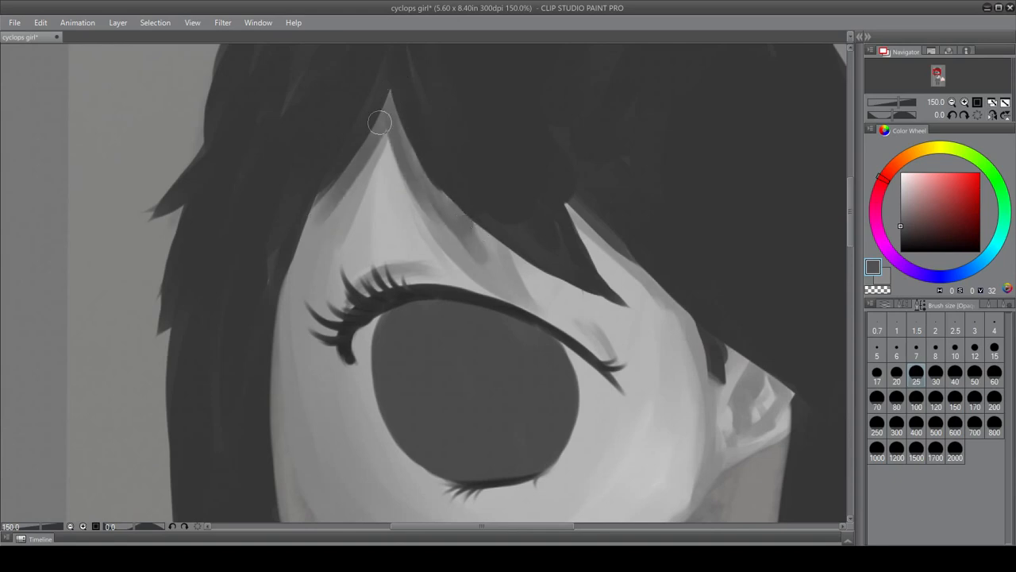
{"action": "mouse_move", "coordinate": [379, 123]}
{"action": "left_mouse_down"}
{"action": "mouse_move", "coordinate": [328, 186]}
{"action": "mouse_move", "coordinate": [290, 289]}
{"action": "left_mouse_up"}
{"action": "left_click", "coordinate": [69, 527]}
{"action": "left_click", "coordinate": [69, 527]}
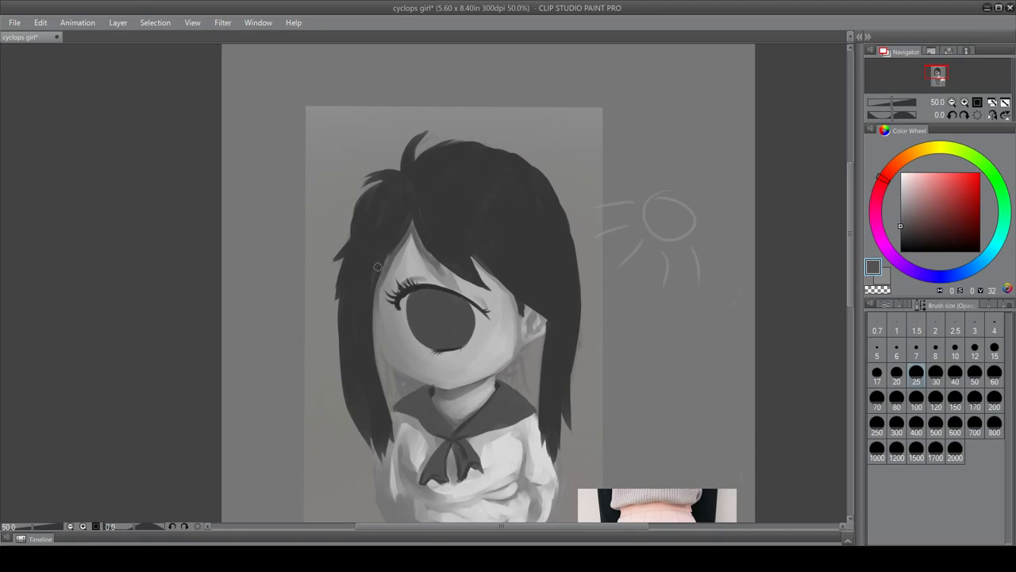
{"action": "left_click", "coordinate": [83, 526]}
{"action": "left_click", "coordinate": [83, 526]}
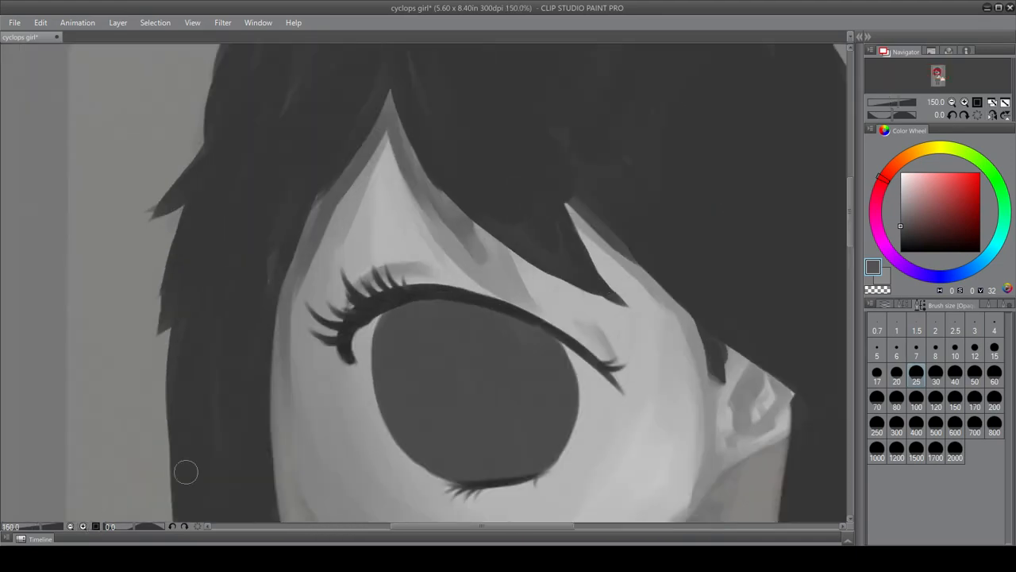
- Paint over the eyelid crease and fold marks above the upper lashes with sampled skin greys, including brightness 71
{"action": "left_click", "coordinate": [889, 306]}
{"action": "left_click", "coordinate": [888, 306]}
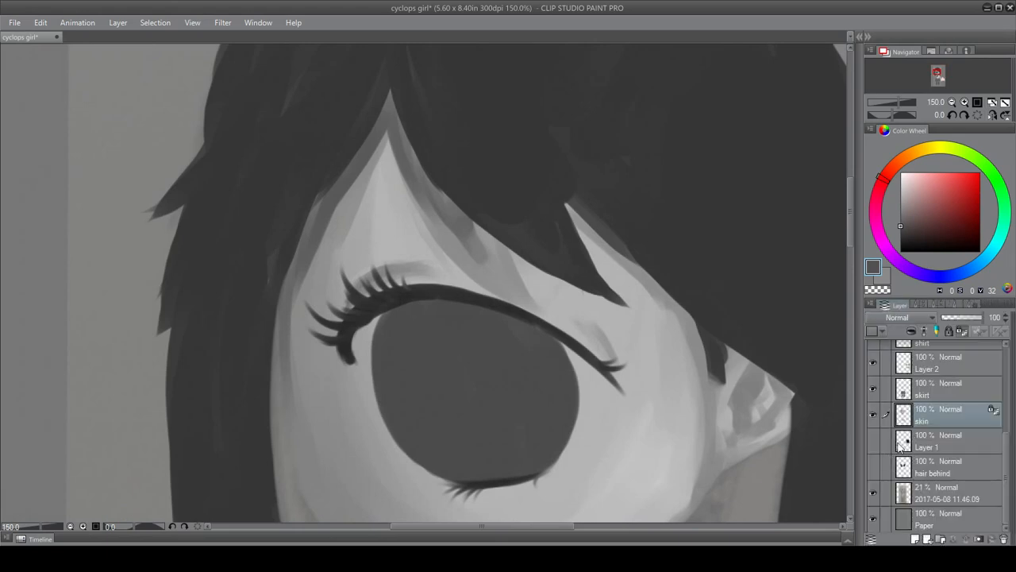
{"action": "scroll", "coordinate": [937, 429], "scroll_direction": "up", "scroll_amount": 1}
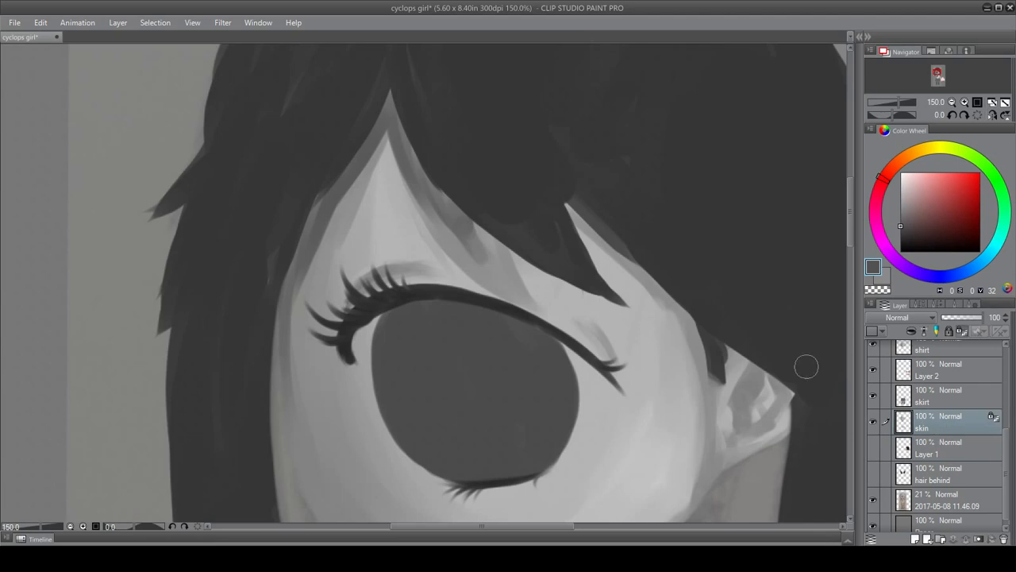
{"action": "left_click", "coordinate": [409, 258], "text": "alt"}
{"action": "left_click_drag", "start_coordinate": [393, 272], "coordinate": [381, 282]}
{"action": "left_click", "coordinate": [449, 267], "text": "alt"}
{"action": "left_click", "coordinate": [654, 338], "text": "alt"}
{"action": "left_click_drag", "start_coordinate": [615, 330], "coordinate": [600, 318]}
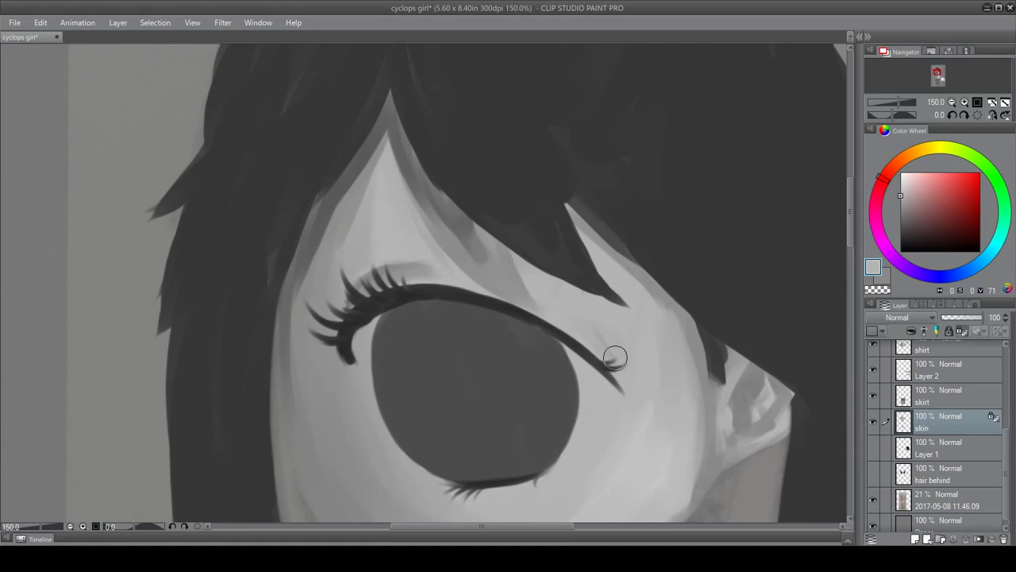
{"action": "left_click_drag", "start_coordinate": [366, 296], "coordinate": [444, 289]}
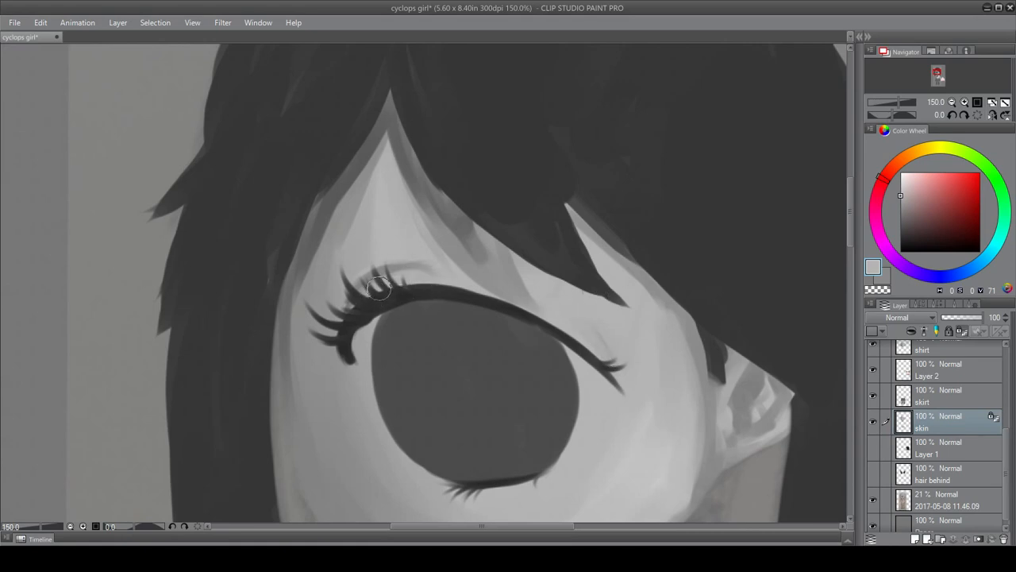
{"action": "left_click_drag", "start_coordinate": [375, 285], "coordinate": [455, 273]}
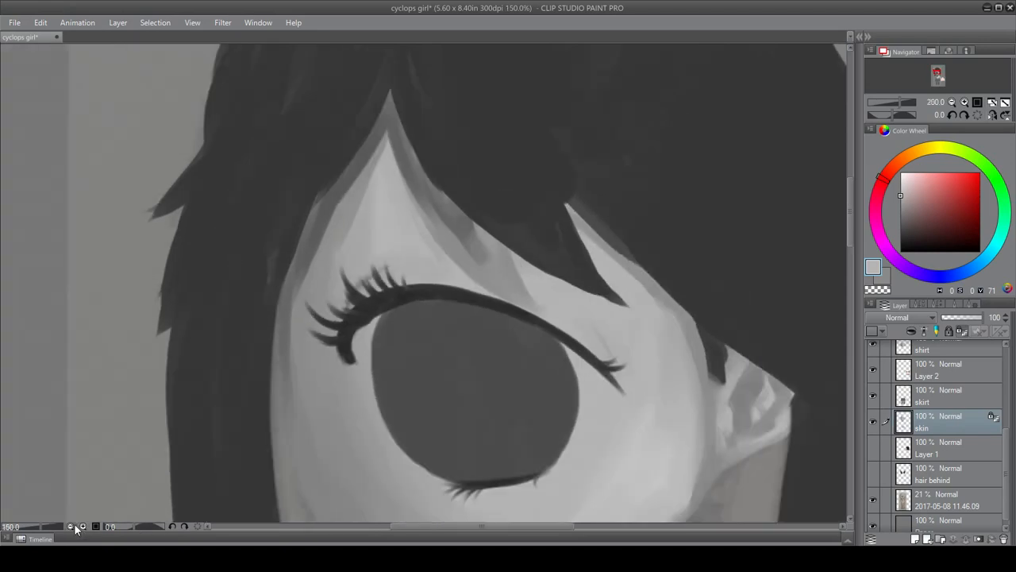
- View the figure at 50% zoom and toggle the skin layer's visibility to check the shading
{"action": "left_click", "coordinate": [79, 527]}
{"action": "left_click", "coordinate": [79, 526]}
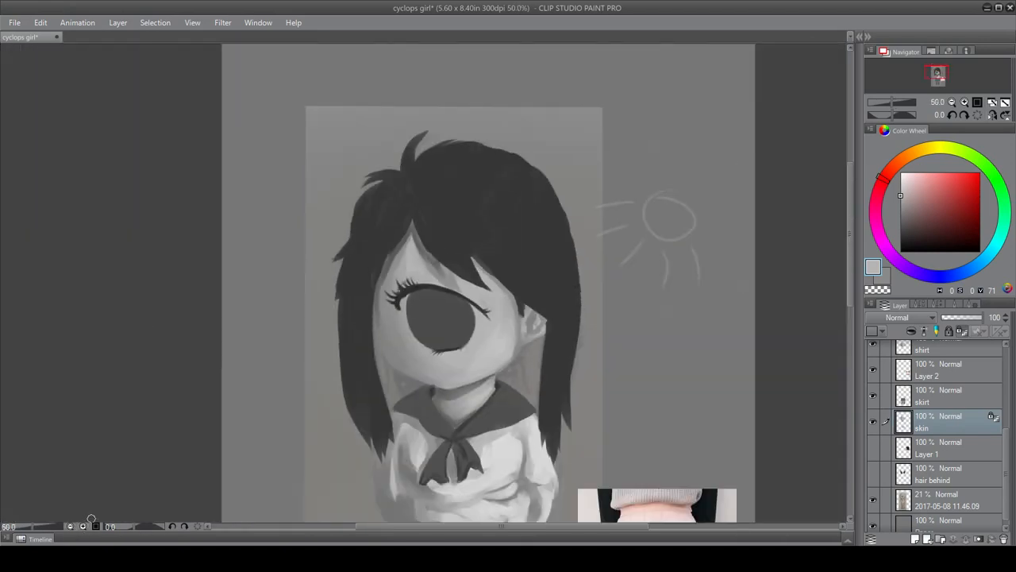
{"action": "left_click", "coordinate": [874, 421]}
{"action": "left_click", "coordinate": [873, 422]}
{"action": "mouse_move", "coordinate": [851, 281]}
{"action": "left_mouse_down"}
{"action": "mouse_move", "coordinate": [848, 267]}
{"action": "mouse_move", "coordinate": [853, 295]}
{"action": "mouse_move", "coordinate": [851, 278]}
{"action": "left_mouse_up"}
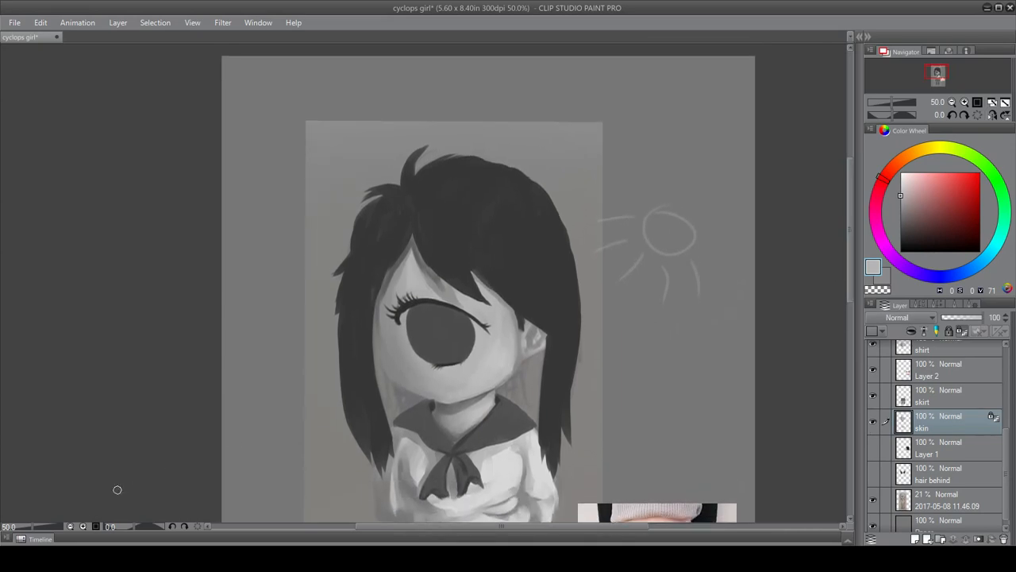
- Deepen the bangs' cast shadow on the forehead and start shading the left face edge with sampled greys, including brightness 23
{"action": "left_click", "coordinate": [80, 527]}
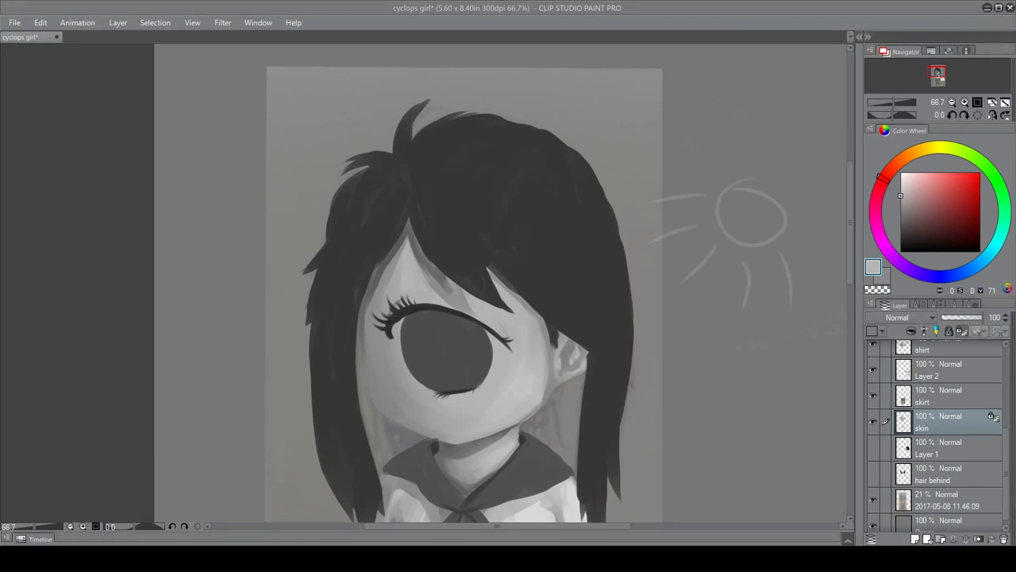
{"action": "left_click", "coordinate": [80, 527]}
{"action": "left_click", "coordinate": [80, 526]}
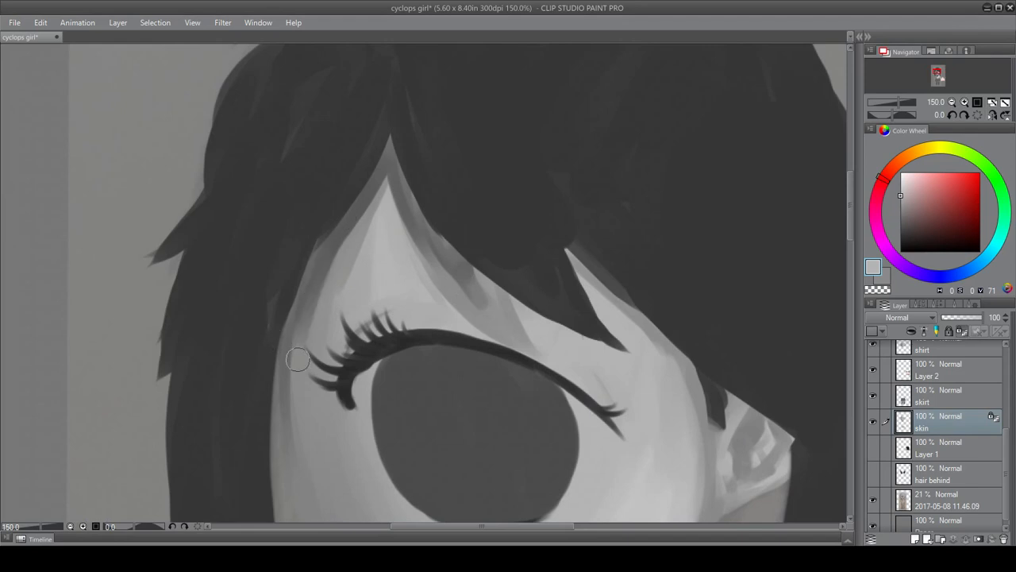
{"action": "mouse_move", "coordinate": [298, 359]}
{"action": "left_mouse_down"}
{"action": "mouse_move", "coordinate": [389, 171]}
{"action": "mouse_move", "coordinate": [419, 222]}
{"action": "mouse_move", "coordinate": [513, 320]}
{"action": "left_mouse_up"}
{"action": "left_click_drag", "start_coordinate": [397, 173], "coordinate": [479, 295]}
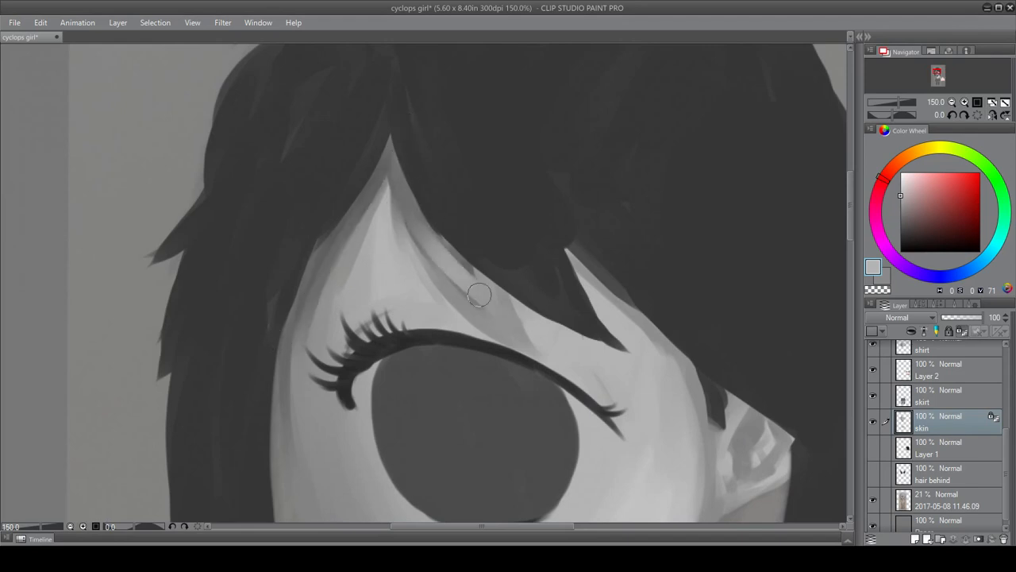
{"action": "left_click_drag", "start_coordinate": [448, 239], "coordinate": [477, 279]}
{"action": "left_click", "coordinate": [428, 213], "text": "alt"}
{"action": "mouse_move", "coordinate": [431, 227]}
{"action": "left_mouse_down"}
{"action": "mouse_move", "coordinate": [499, 324]}
{"action": "mouse_move", "coordinate": [485, 325]}
{"action": "mouse_move", "coordinate": [476, 286]}
{"action": "mouse_move", "coordinate": [489, 322]}
{"action": "left_mouse_up"}
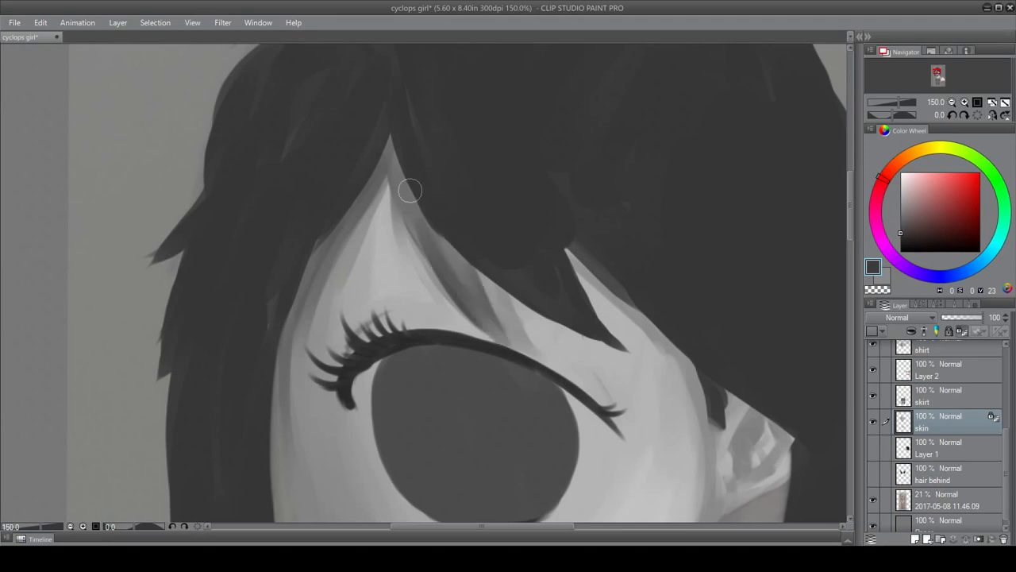
{"action": "mouse_move", "coordinate": [409, 191]}
{"action": "left_mouse_down"}
{"action": "mouse_move", "coordinate": [416, 231]}
{"action": "mouse_move", "coordinate": [477, 324]}
{"action": "mouse_move", "coordinate": [399, 178]}
{"action": "mouse_move", "coordinate": [427, 271]}
{"action": "left_mouse_up"}
{"action": "mouse_move", "coordinate": [297, 335]}
{"action": "left_mouse_down"}
{"action": "mouse_move", "coordinate": [333, 248]}
{"action": "mouse_move", "coordinate": [296, 401]}
{"action": "left_mouse_up"}
- Shade the left edge of the face from temple to jaw with dark grey at brightness 23, widening the strokes at brush size 40
{"action": "left_click", "coordinate": [72, 527]}
{"action": "left_click", "coordinate": [72, 527]}
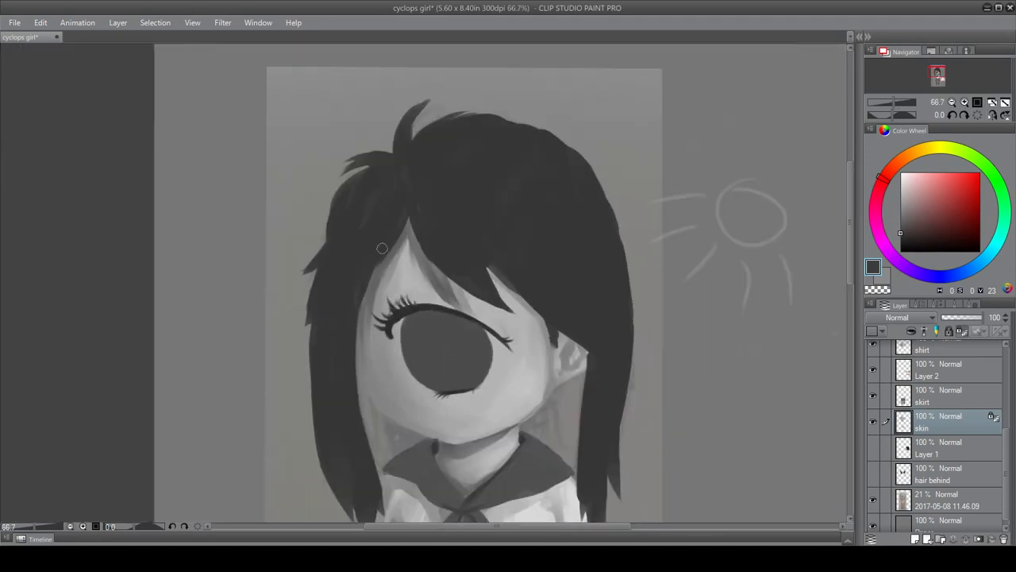
{"action": "left_click_drag", "start_coordinate": [367, 345], "coordinate": [373, 407]}
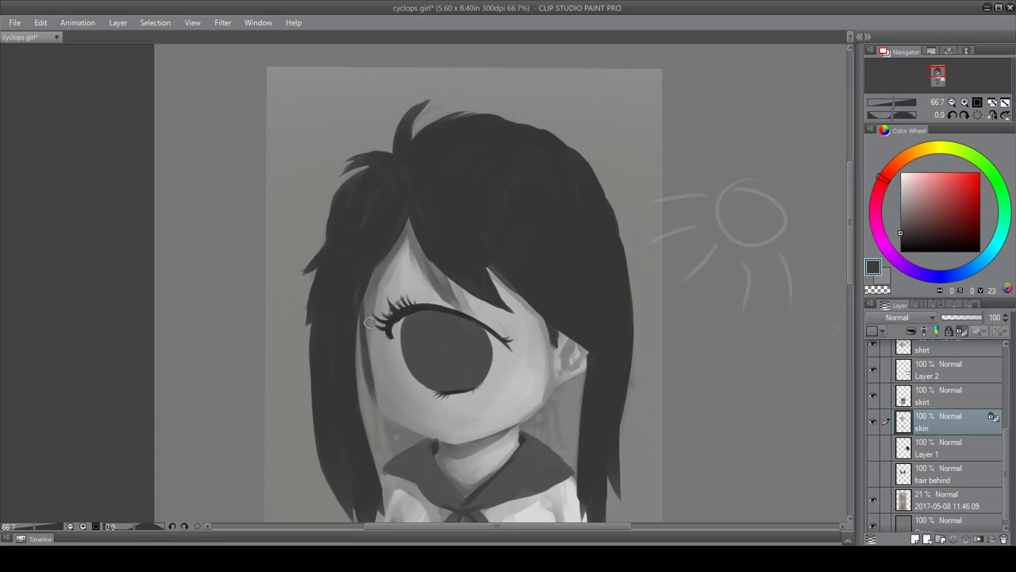
{"action": "mouse_move", "coordinate": [360, 359]}
{"action": "left_mouse_down"}
{"action": "mouse_move", "coordinate": [398, 421]}
{"action": "mouse_move", "coordinate": [426, 434]}
{"action": "left_mouse_up"}
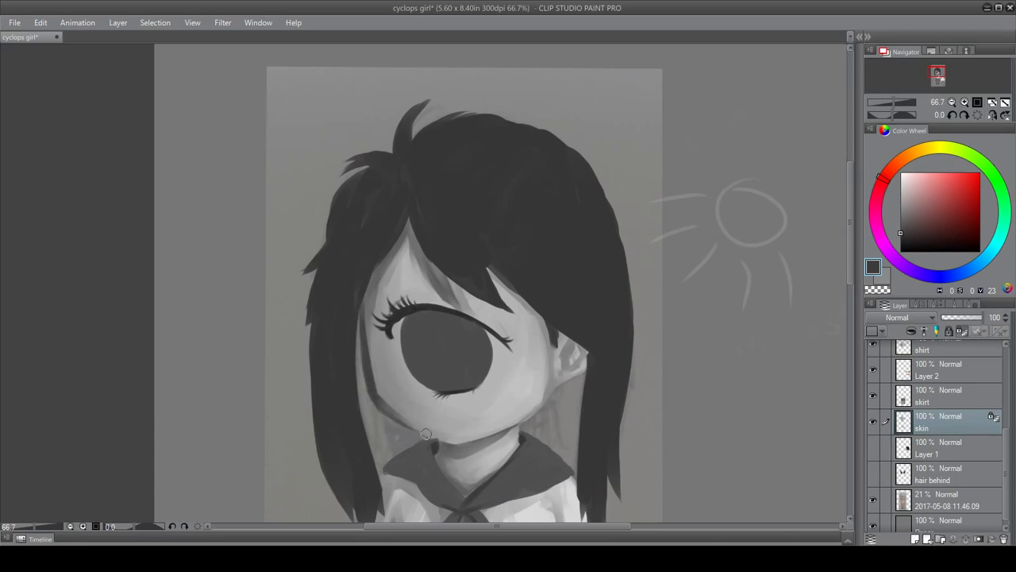
{"action": "left_click_drag", "start_coordinate": [363, 311], "coordinate": [403, 416]}
{"action": "left_click_drag", "start_coordinate": [360, 341], "coordinate": [412, 422]}
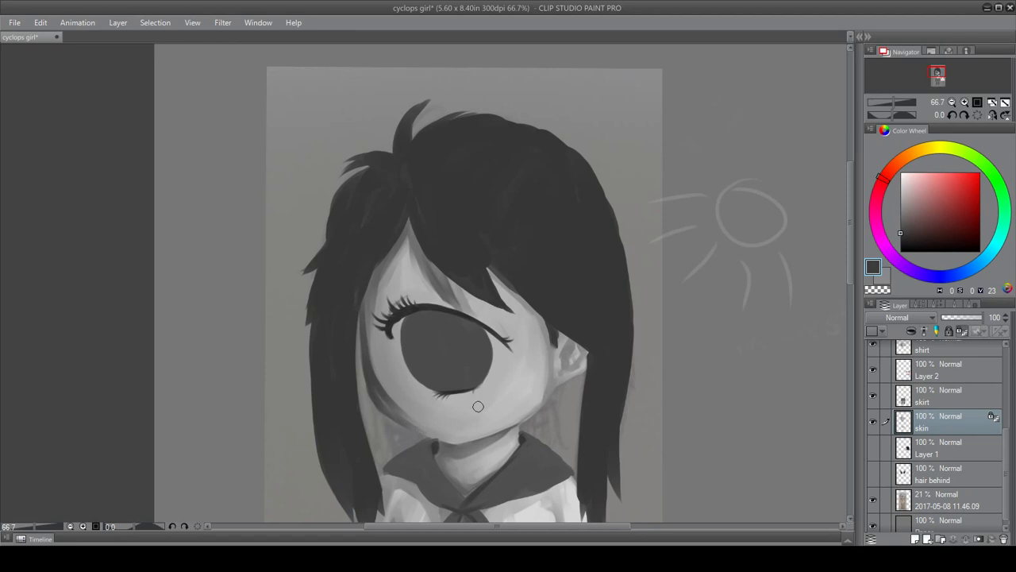
{"action": "left_click", "coordinate": [938, 306]}
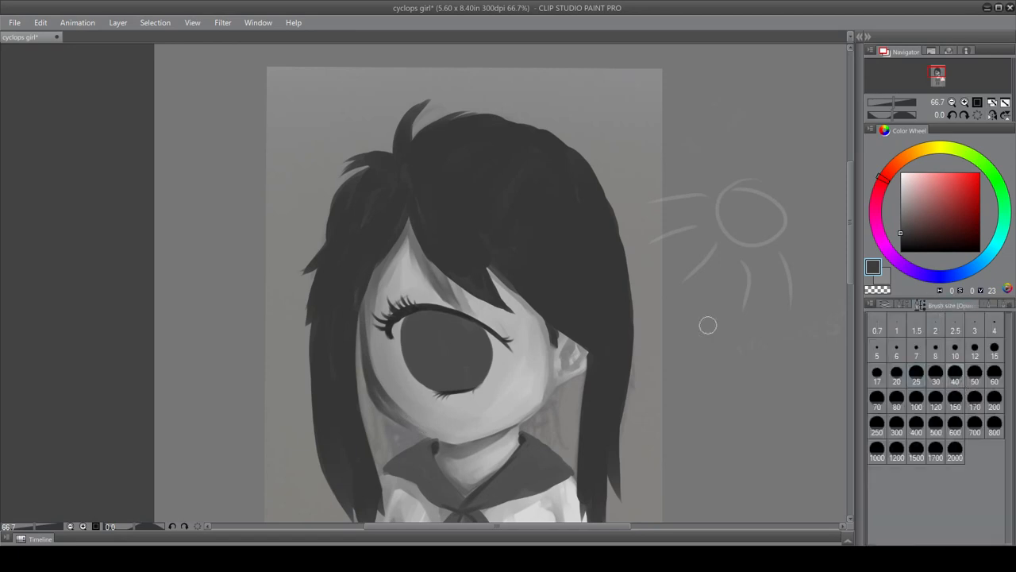
{"action": "mouse_move", "coordinate": [372, 278]}
{"action": "left_mouse_down"}
{"action": "mouse_move", "coordinate": [383, 405]}
{"action": "mouse_move", "coordinate": [401, 419]}
{"action": "left_mouse_up"}
{"action": "mouse_move", "coordinate": [373, 362]}
{"action": "left_mouse_down"}
{"action": "mouse_move", "coordinate": [387, 388]}
{"action": "mouse_move", "coordinate": [376, 366]}
{"action": "mouse_move", "coordinate": [454, 433]}
{"action": "left_mouse_up"}
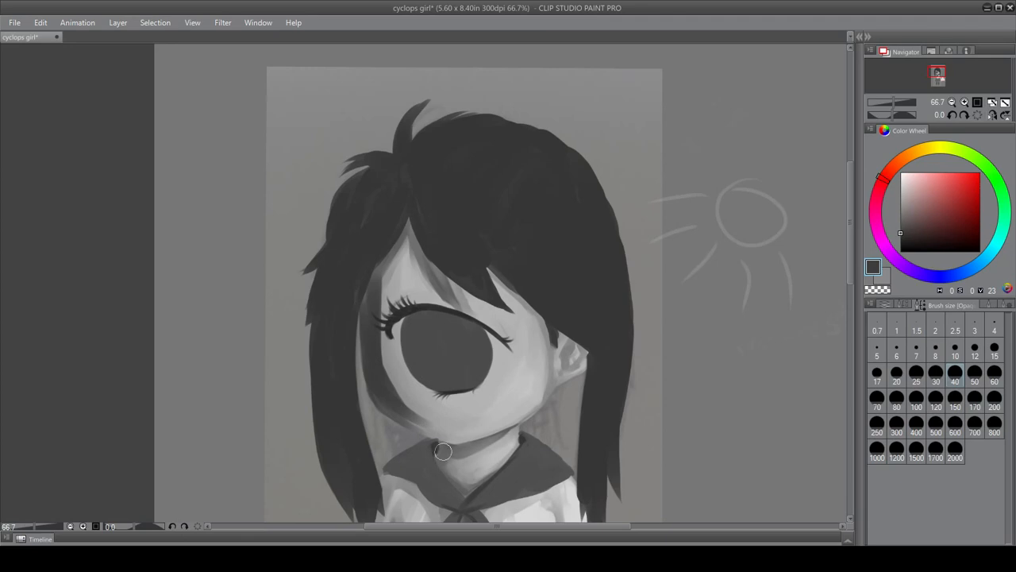
- Blend the left temple and cheek shadow into the skin with sampled greys of brightness 37, 66 and 64
{"action": "left_click", "coordinate": [441, 281], "text": "alt"}
{"action": "left_click_drag", "start_coordinate": [394, 263], "coordinate": [384, 305]}
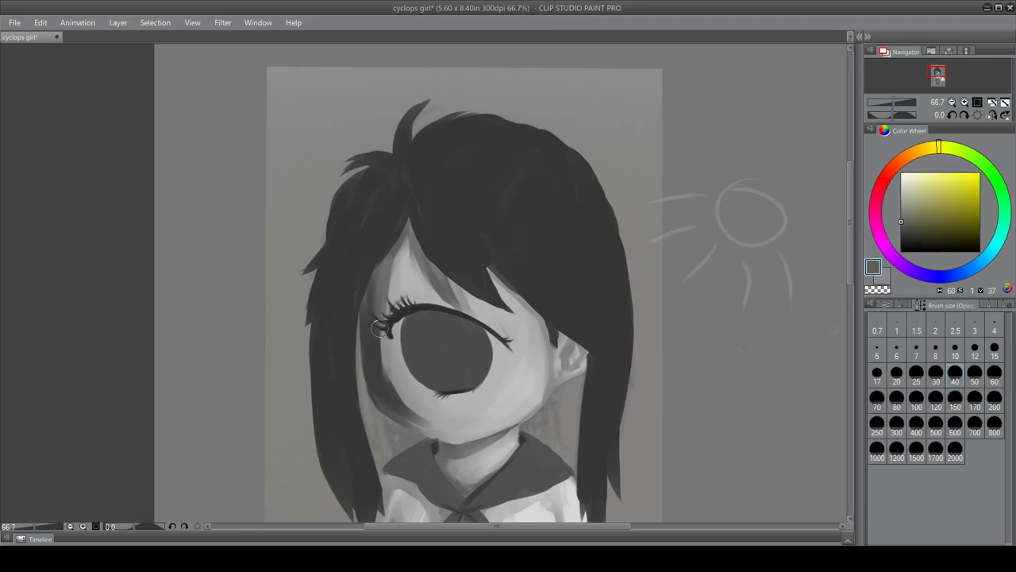
{"action": "left_click", "coordinate": [399, 256], "text": "alt"}
{"action": "left_click_drag", "start_coordinate": [399, 257], "coordinate": [397, 295]}
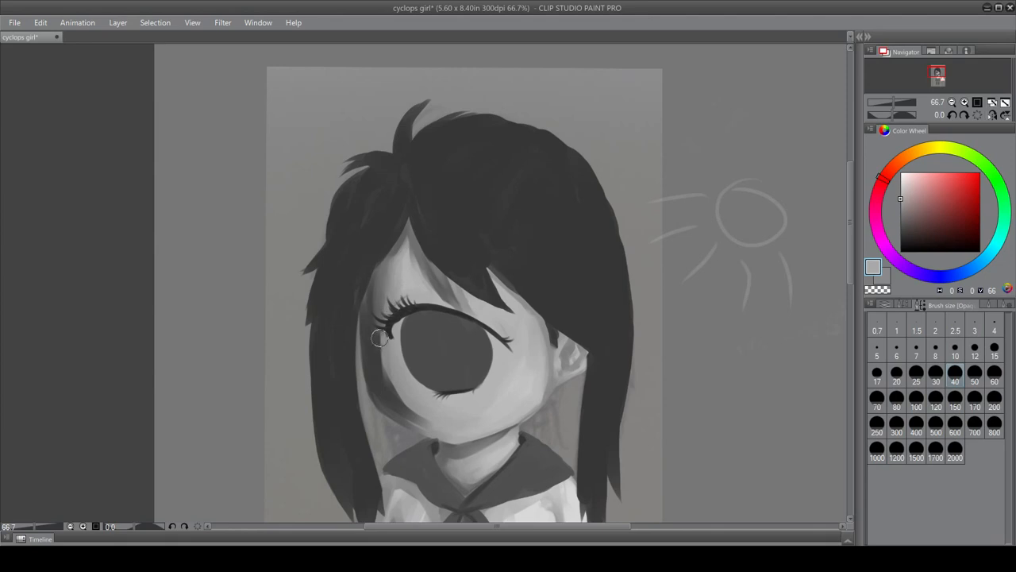
{"action": "left_click_drag", "start_coordinate": [379, 338], "coordinate": [380, 365]}
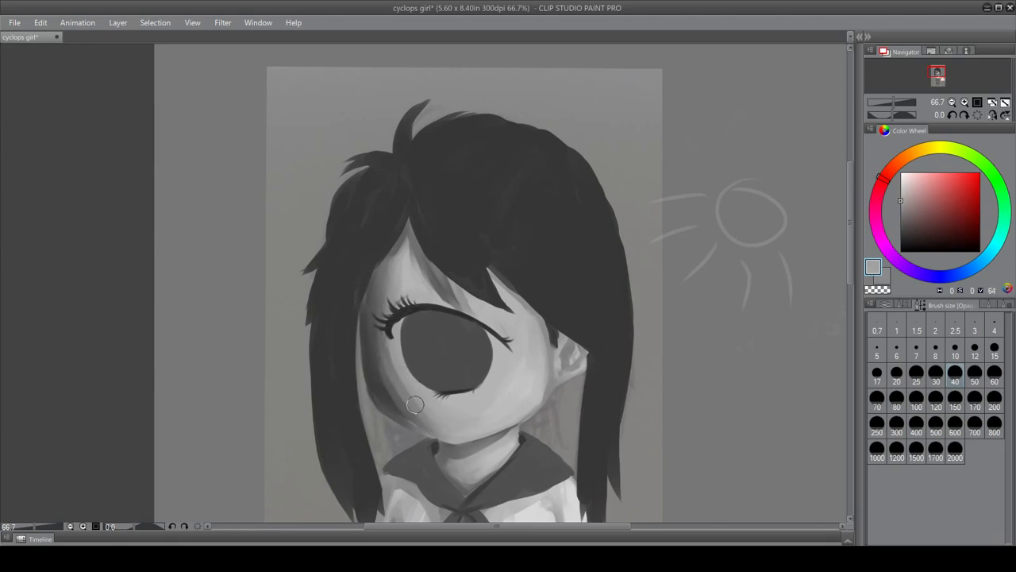
{"action": "left_click_drag", "start_coordinate": [376, 333], "coordinate": [409, 427]}
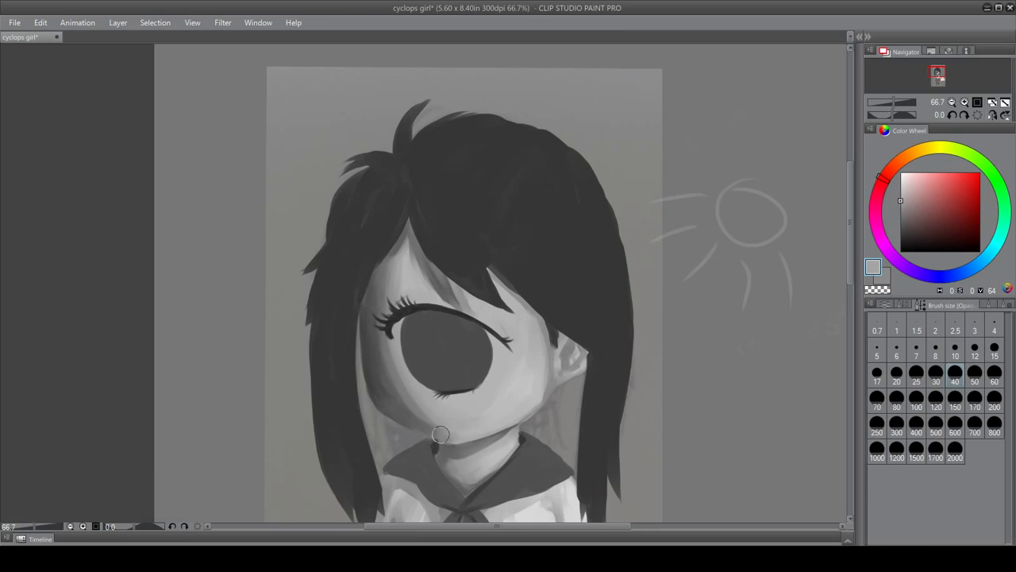
- Soften the inner edge of the cheek shadow beside the eye with lighter sampled greys of brightness 69 to 73
{"action": "left_click", "coordinate": [451, 410], "text": "alt"}
{"action": "left_click_drag", "start_coordinate": [387, 336], "coordinate": [402, 381]}
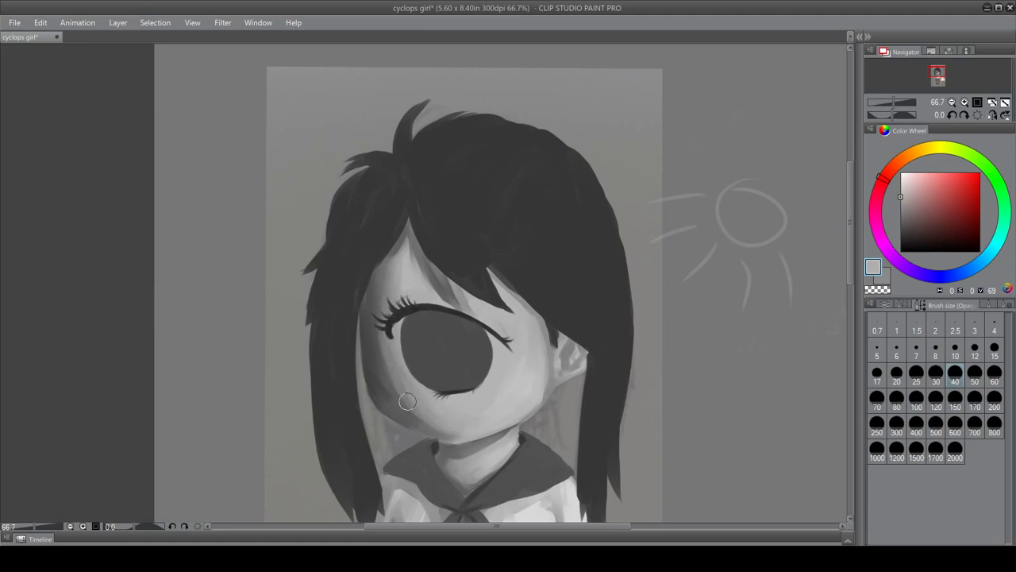
{"action": "left_click_drag", "start_coordinate": [386, 339], "coordinate": [388, 374]}
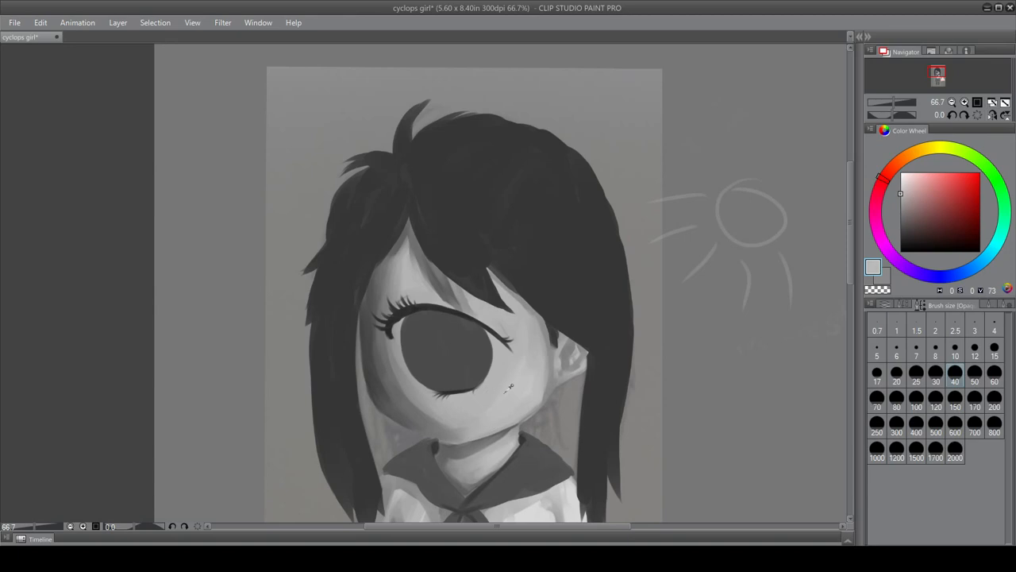
{"action": "left_click", "coordinate": [465, 399], "text": "alt"}
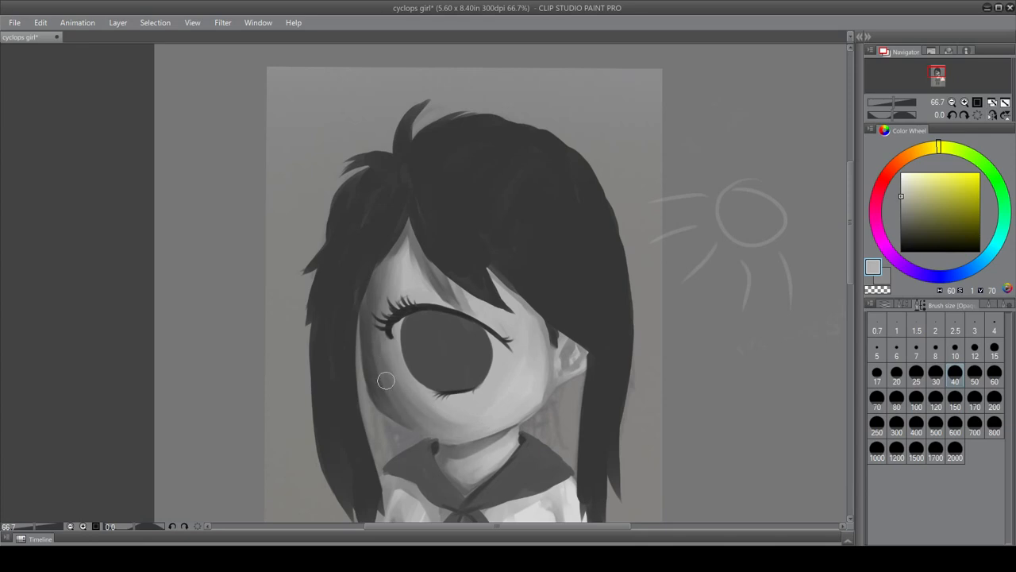
{"action": "left_click", "coordinate": [479, 406], "text": "alt"}
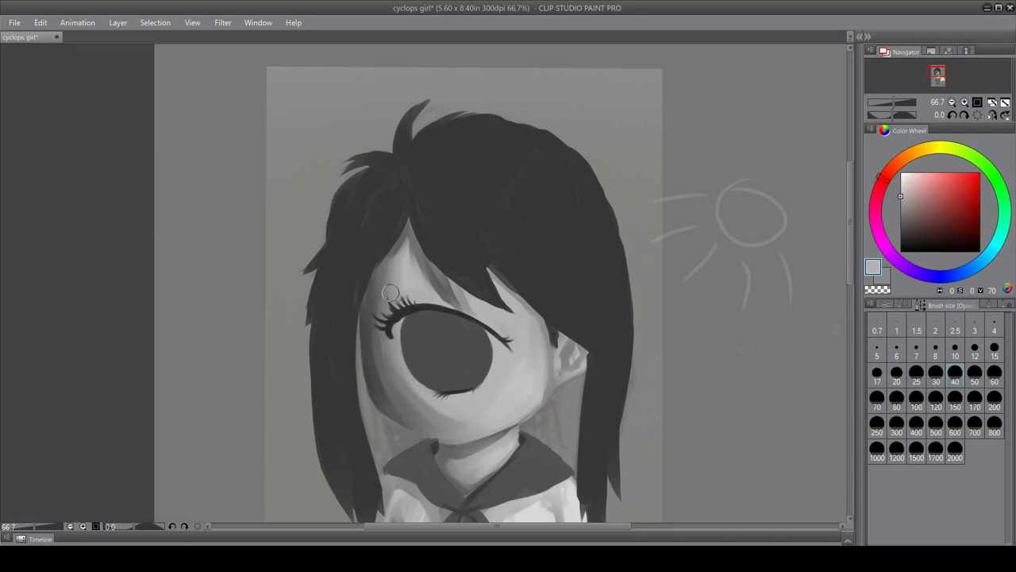
- Smooth the left cheek shading at brush size 150 with brightness 70, return to size 40 and undo the last stroke
{"action": "left_click", "coordinate": [953, 404]}
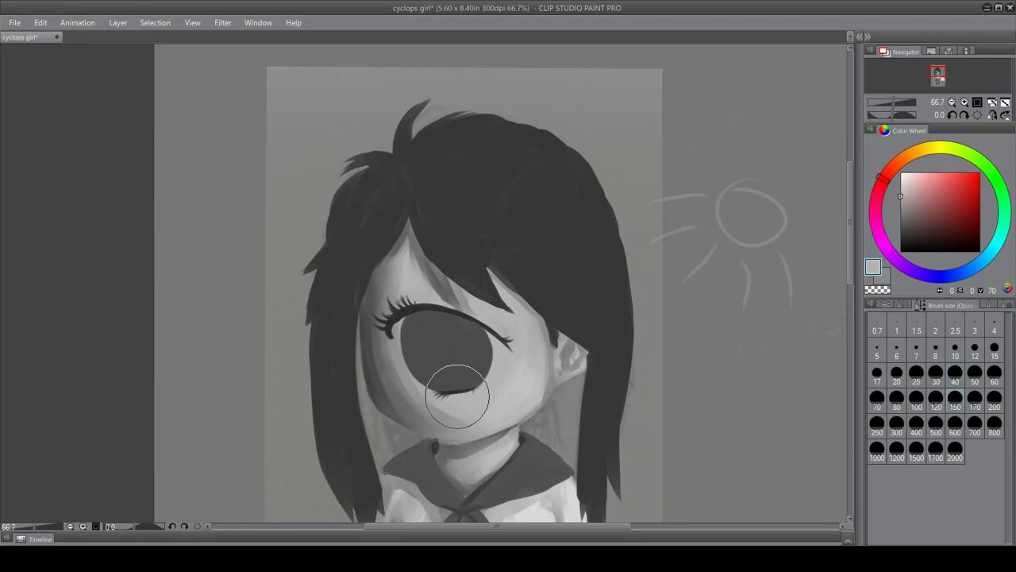
{"action": "left_click_drag", "start_coordinate": [475, 403], "coordinate": [402, 367]}
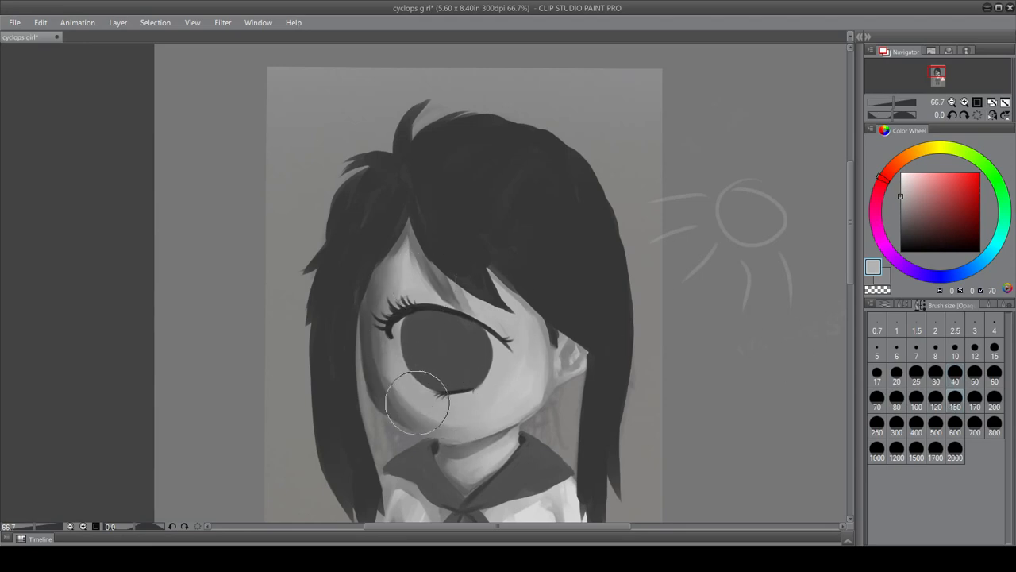
{"action": "mouse_move", "coordinate": [415, 403]}
{"action": "left_mouse_down"}
{"action": "mouse_move", "coordinate": [395, 363]}
{"action": "mouse_move", "coordinate": [391, 307]}
{"action": "left_mouse_up"}
{"action": "mouse_move", "coordinate": [386, 357]}
{"action": "left_mouse_down"}
{"action": "mouse_move", "coordinate": [433, 410]}
{"action": "mouse_move", "coordinate": [459, 420]}
{"action": "mouse_move", "coordinate": [397, 345]}
{"action": "mouse_move", "coordinate": [386, 313]}
{"action": "mouse_move", "coordinate": [396, 380]}
{"action": "mouse_move", "coordinate": [383, 313]}
{"action": "mouse_move", "coordinate": [431, 429]}
{"action": "mouse_move", "coordinate": [377, 296]}
{"action": "mouse_move", "coordinate": [415, 433]}
{"action": "mouse_move", "coordinate": [373, 352]}
{"action": "mouse_move", "coordinate": [452, 433]}
{"action": "mouse_move", "coordinate": [416, 383]}
{"action": "left_mouse_up"}
{"action": "left_click", "coordinate": [959, 378]}
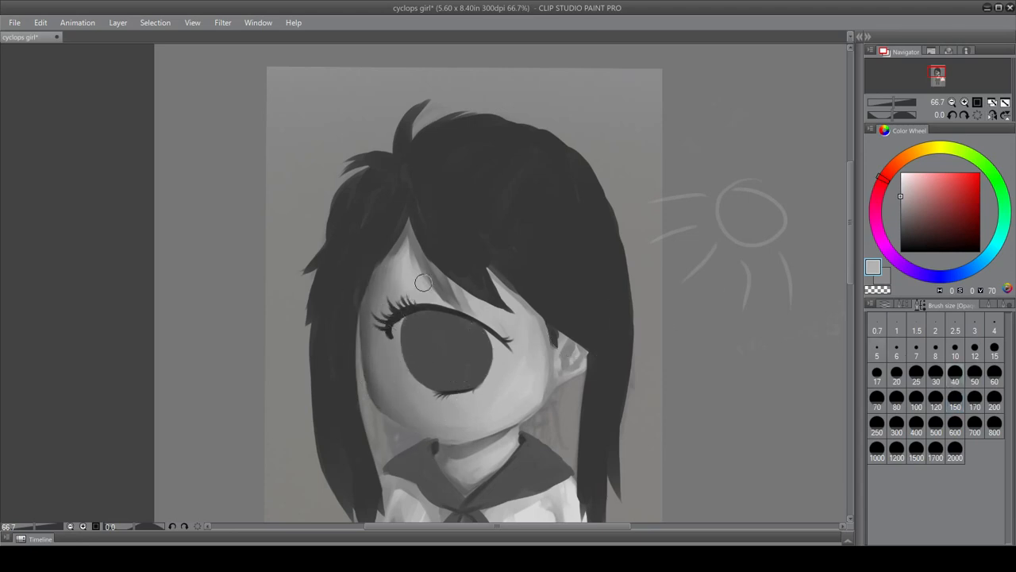
{"action": "left_click", "coordinate": [371, 365], "text": "alt"}
{"action": "key", "text": "ctrl+z"}
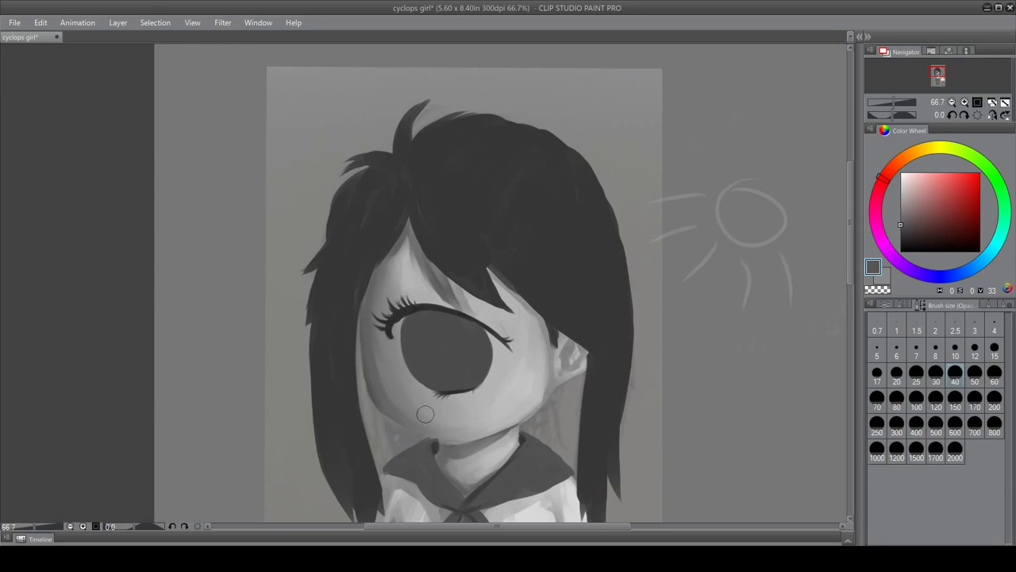
- Paint the inner ear folds with dark grey at brightness 37 and brush size 12
{"action": "left_click", "coordinate": [373, 378], "text": "alt"}
{"action": "left_click", "coordinate": [937, 359]}
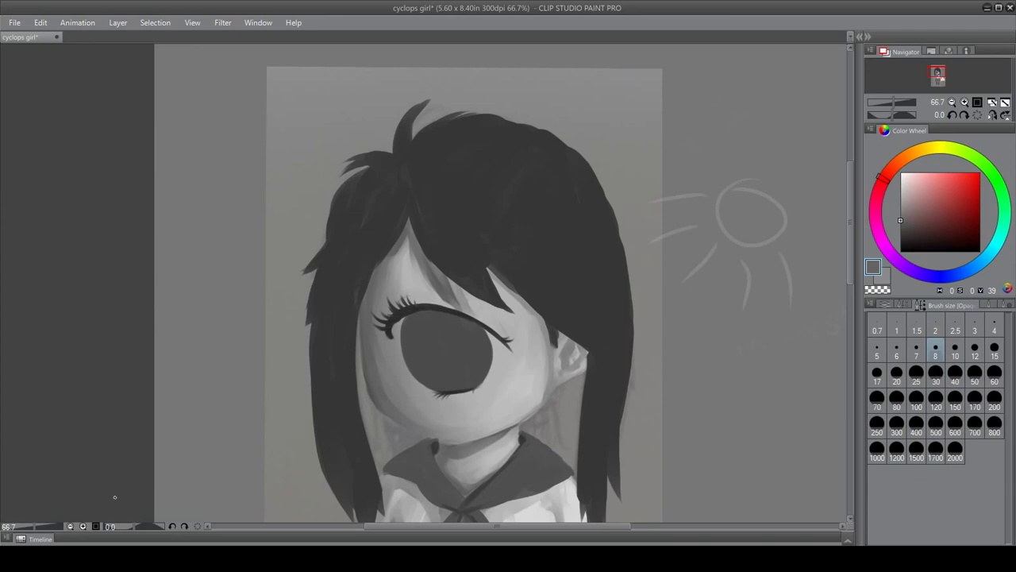
{"action": "left_click", "coordinate": [84, 525]}
{"action": "left_click", "coordinate": [84, 526]}
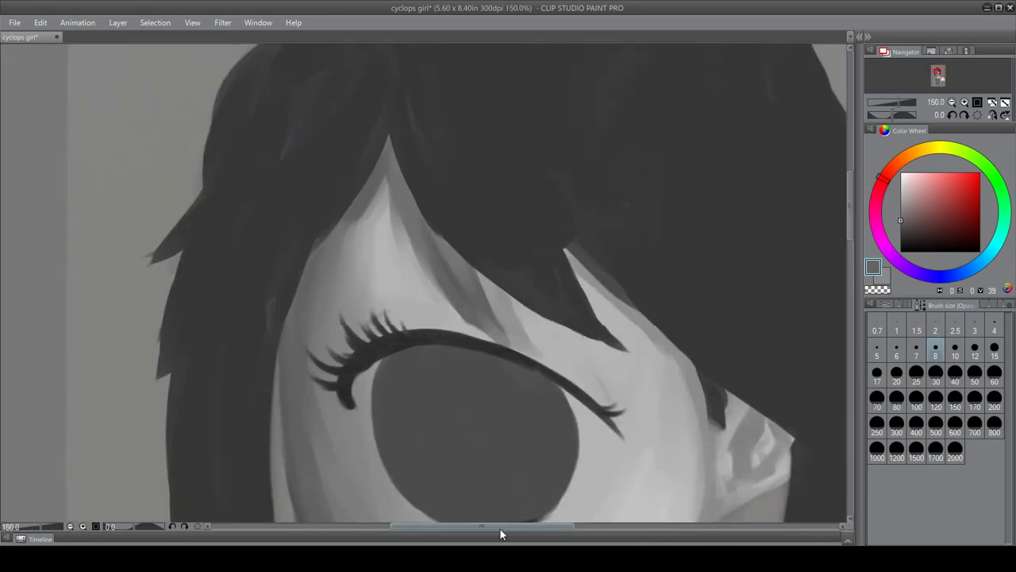
{"action": "left_click_drag", "start_coordinate": [500, 529], "coordinate": [528, 529]}
{"action": "left_click", "coordinate": [975, 350]}
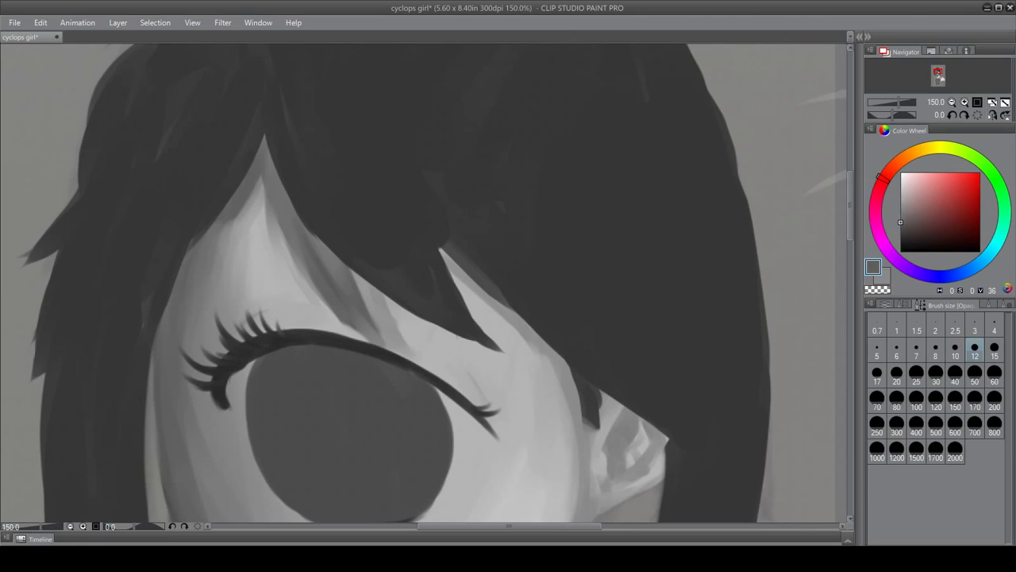
{"action": "left_click_drag", "start_coordinate": [852, 219], "coordinate": [875, 229]}
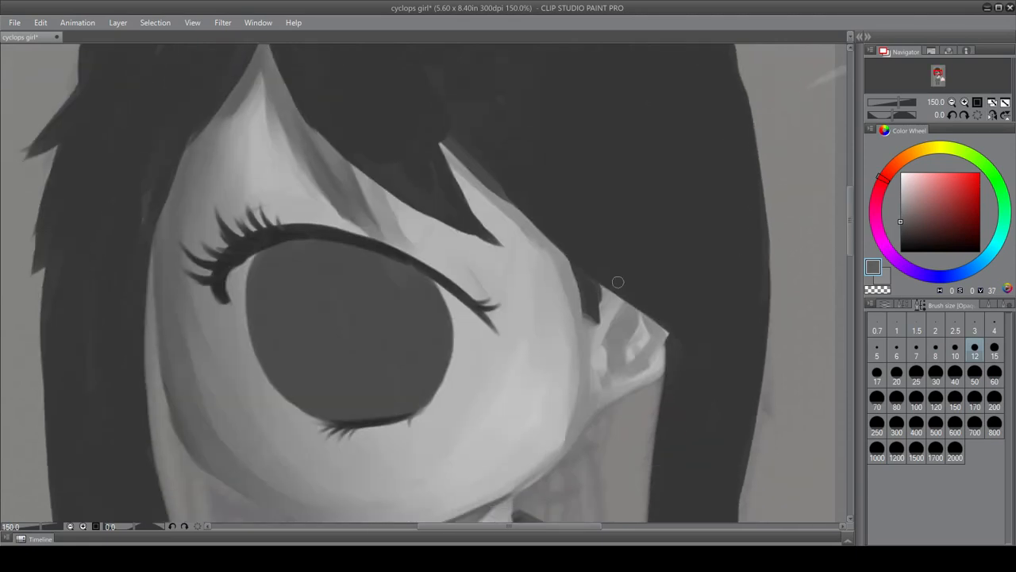
{"action": "mouse_move", "coordinate": [631, 308]}
{"action": "left_mouse_down"}
{"action": "mouse_move", "coordinate": [604, 343]}
{"action": "mouse_move", "coordinate": [616, 323]}
{"action": "mouse_move", "coordinate": [607, 373]}
{"action": "left_mouse_up"}
{"action": "mouse_move", "coordinate": [628, 344]}
{"action": "left_mouse_down"}
{"action": "mouse_move", "coordinate": [642, 348]}
{"action": "mouse_move", "coordinate": [626, 367]}
{"action": "left_mouse_up"}
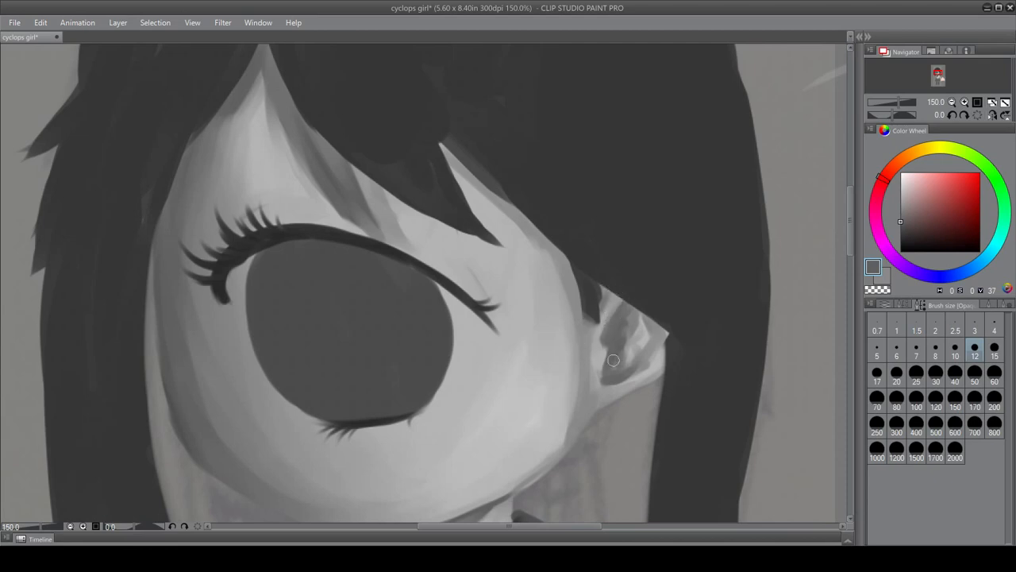
{"action": "left_click_drag", "start_coordinate": [649, 351], "coordinate": [617, 378]}
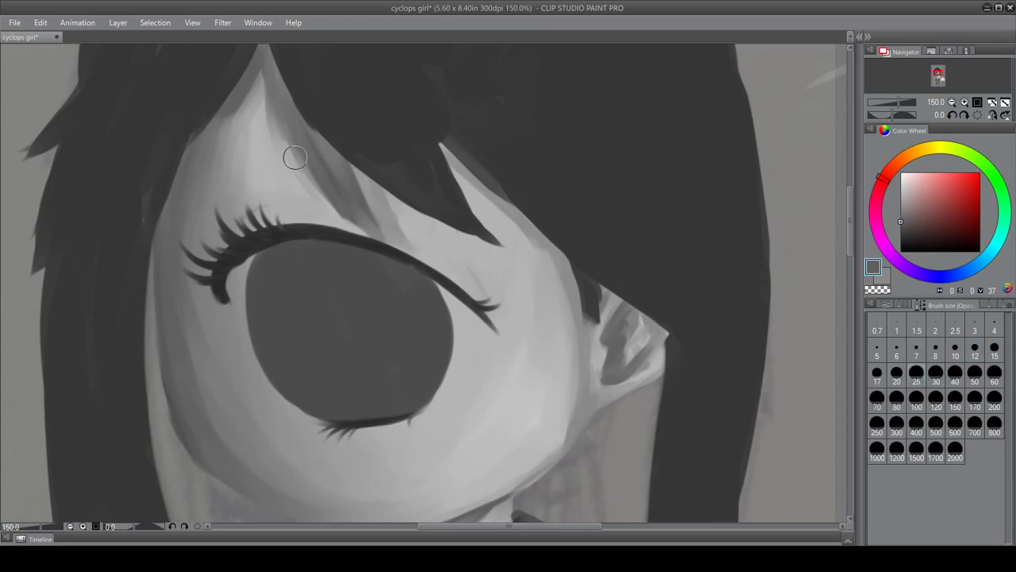
- Darken both sides of the forehead below the hair parting with brightness 37 at brush sizes 25 and 50
{"action": "left_click_drag", "start_coordinate": [294, 151], "coordinate": [315, 184]}
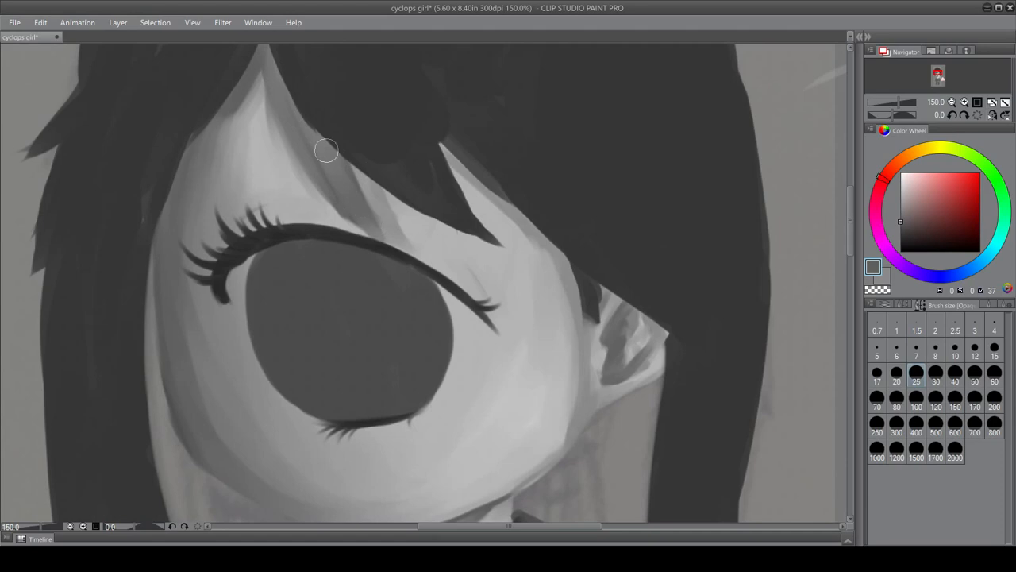
{"action": "left_click_drag", "start_coordinate": [235, 95], "coordinate": [224, 191]}
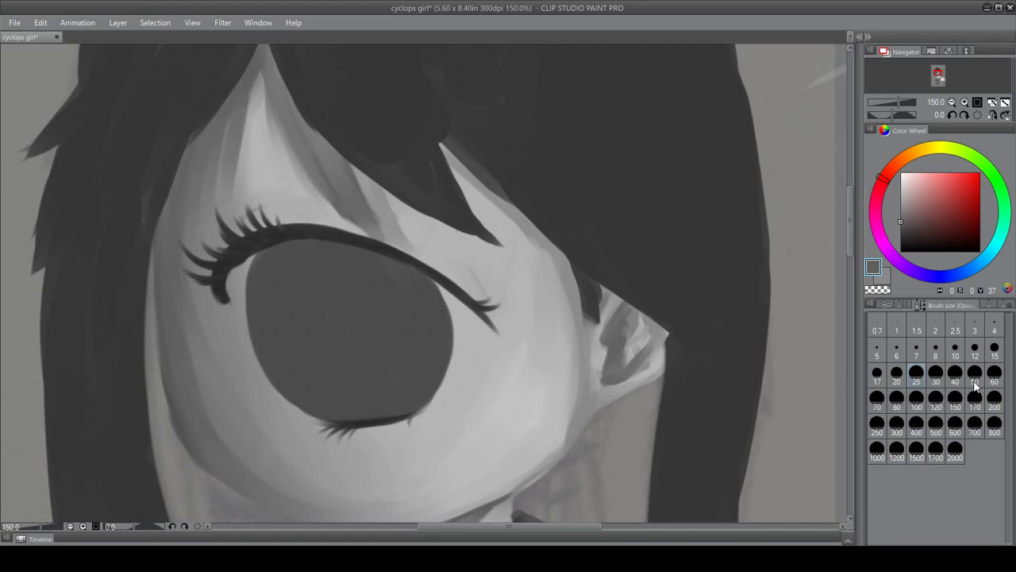
{"action": "left_click_drag", "start_coordinate": [208, 119], "coordinate": [221, 208]}
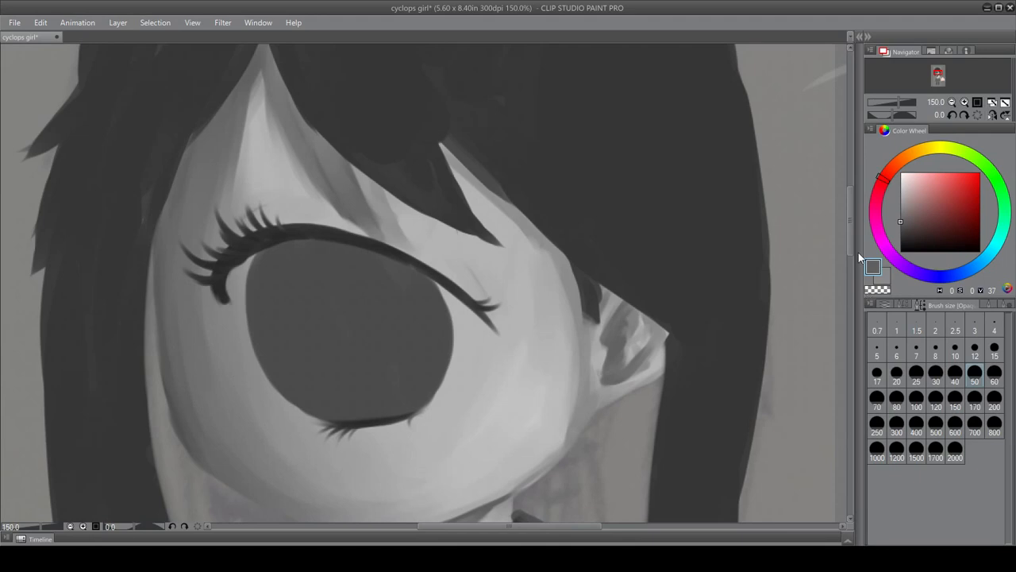
- Shade the jawline, chin and lower cheeks at brush size 50 with greys of brightness 37 and 64
{"action": "scroll", "coordinate": [858, 253], "scroll_direction": "down", "scroll_amount": 5}
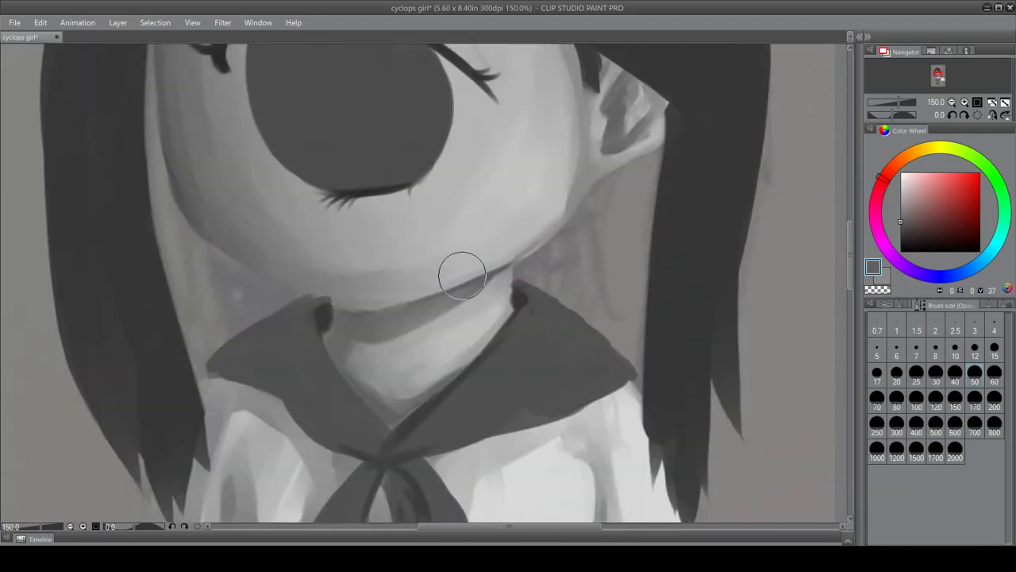
{"action": "left_click_drag", "start_coordinate": [462, 276], "coordinate": [508, 255]}
{"action": "mouse_move", "coordinate": [409, 270]}
{"action": "left_mouse_down"}
{"action": "mouse_move", "coordinate": [344, 281]}
{"action": "mouse_move", "coordinate": [481, 247]}
{"action": "left_mouse_up"}
{"action": "left_click", "coordinate": [374, 236], "text": "alt"}
{"action": "left_click_drag", "start_coordinate": [284, 247], "coordinate": [514, 219]}
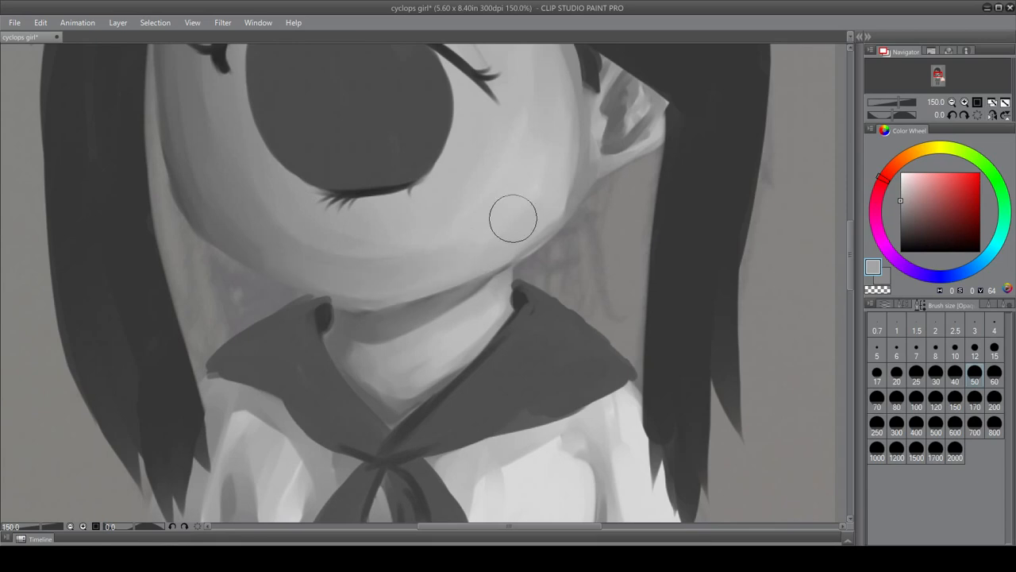
{"action": "left_click_drag", "start_coordinate": [291, 220], "coordinate": [393, 260]}
{"action": "left_click_drag", "start_coordinate": [268, 182], "coordinate": [417, 263]}
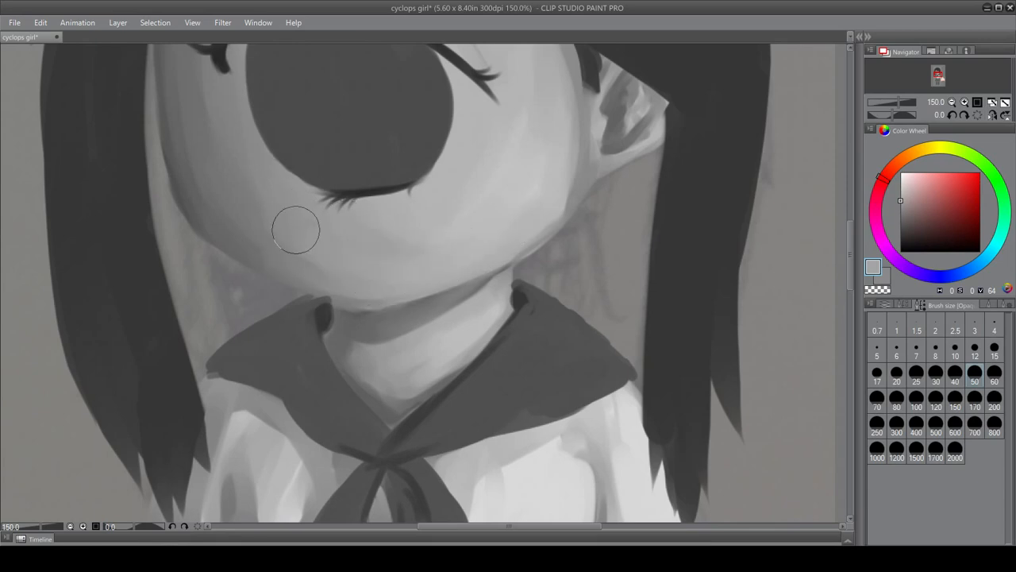
{"action": "mouse_move", "coordinate": [461, 228]}
{"action": "left_mouse_down"}
{"action": "mouse_move", "coordinate": [424, 250]}
{"action": "mouse_move", "coordinate": [462, 227]}
{"action": "mouse_move", "coordinate": [428, 270]}
{"action": "left_mouse_up"}
- Lighten the chin area below the eye with a light grey of brightness 76 sampled from the right cheek
{"action": "left_click", "coordinate": [536, 152], "text": "alt"}
{"action": "left_click", "coordinate": [536, 185], "text": "alt"}
{"action": "left_click", "coordinate": [537, 185], "text": "alt"}
{"action": "mouse_move", "coordinate": [441, 229]}
{"action": "left_mouse_down"}
{"action": "mouse_move", "coordinate": [421, 257]}
{"action": "mouse_move", "coordinate": [401, 252]}
{"action": "mouse_move", "coordinate": [388, 230]}
{"action": "mouse_move", "coordinate": [403, 231]}
{"action": "mouse_move", "coordinate": [383, 275]}
{"action": "left_mouse_up"}
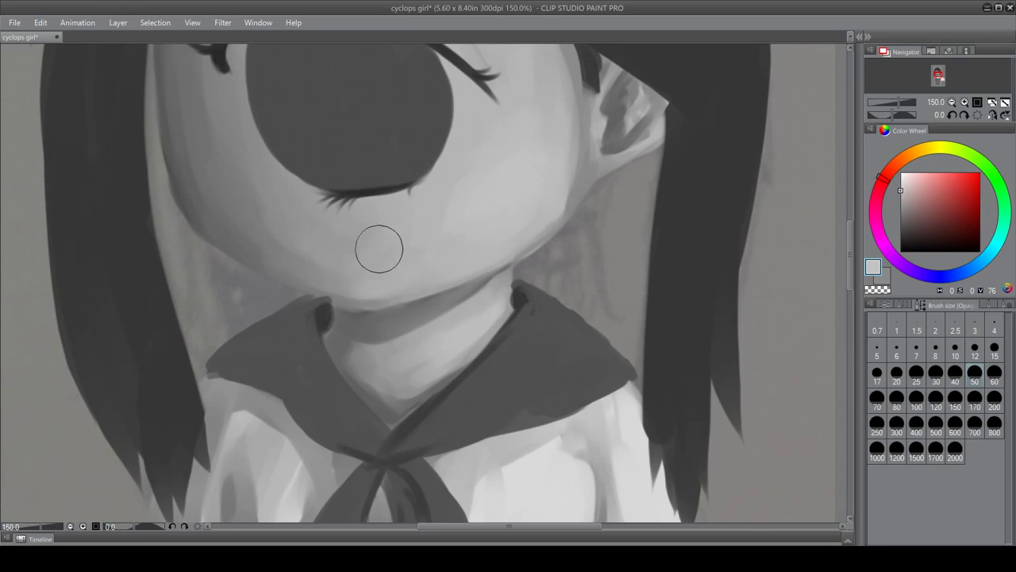
- Touch up the chin and neck with light grey 76, then shade the neck above the collar with brightness 50 at brush size 50
{"action": "mouse_move", "coordinate": [325, 247]}
{"action": "left_mouse_down"}
{"action": "mouse_move", "coordinate": [381, 265]}
{"action": "mouse_move", "coordinate": [313, 263]}
{"action": "mouse_move", "coordinate": [356, 285]}
{"action": "left_mouse_up"}
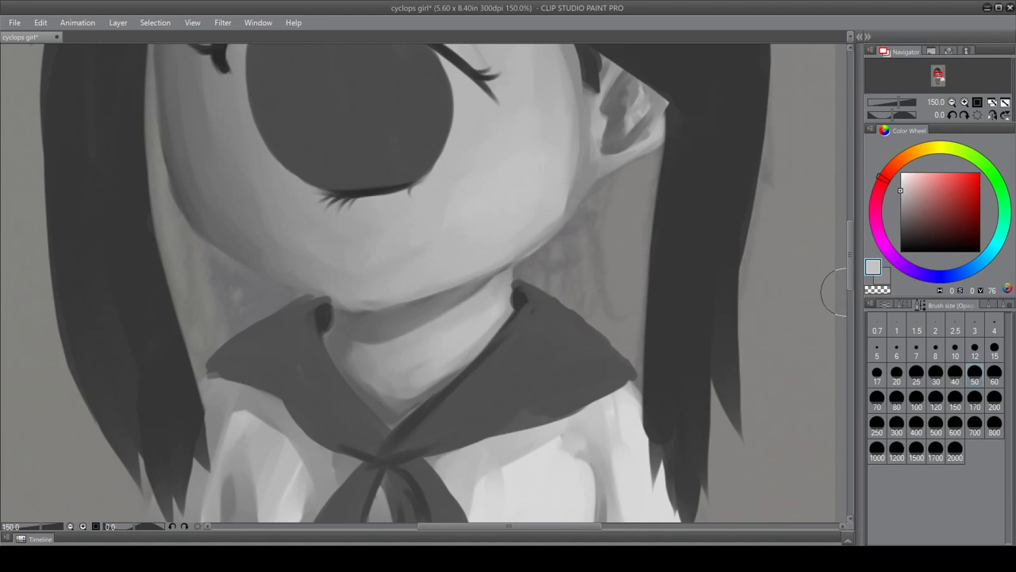
{"action": "left_click_drag", "start_coordinate": [423, 352], "coordinate": [486, 320]}
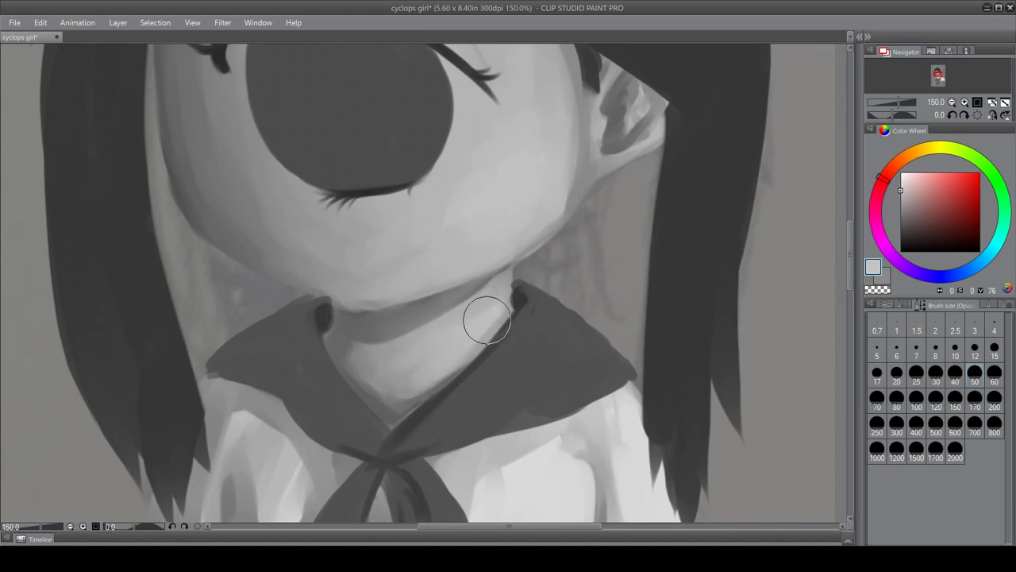
{"action": "left_click", "coordinate": [390, 397], "text": "alt"}
{"action": "mouse_move", "coordinate": [383, 402]}
{"action": "left_mouse_down"}
{"action": "mouse_move", "coordinate": [417, 393]}
{"action": "mouse_move", "coordinate": [385, 411]}
{"action": "mouse_move", "coordinate": [485, 350]}
{"action": "mouse_move", "coordinate": [383, 407]}
{"action": "mouse_move", "coordinate": [364, 384]}
{"action": "mouse_move", "coordinate": [390, 390]}
{"action": "mouse_move", "coordinate": [408, 372]}
{"action": "mouse_move", "coordinate": [399, 370]}
{"action": "mouse_move", "coordinate": [429, 359]}
{"action": "left_mouse_up"}
{"action": "mouse_move", "coordinate": [336, 329]}
{"action": "left_mouse_down"}
{"action": "mouse_move", "coordinate": [413, 368]}
{"action": "mouse_move", "coordinate": [373, 389]}
{"action": "mouse_move", "coordinate": [416, 389]}
{"action": "mouse_move", "coordinate": [414, 367]}
{"action": "left_mouse_up"}
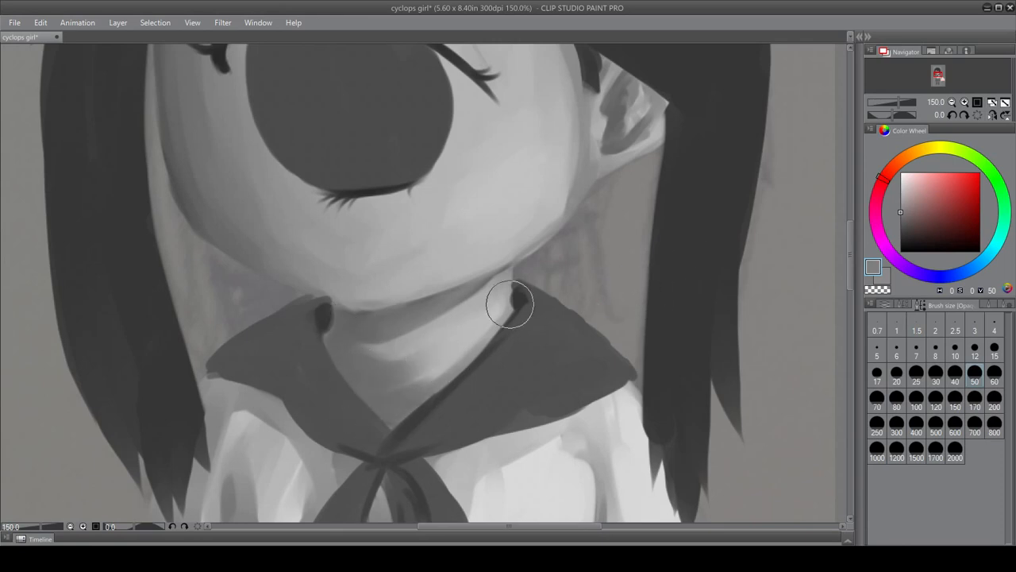
{"action": "mouse_move", "coordinate": [441, 326]}
{"action": "left_mouse_down"}
{"action": "mouse_move", "coordinate": [453, 318]}
{"action": "mouse_move", "coordinate": [465, 347]}
{"action": "mouse_move", "coordinate": [391, 400]}
{"action": "left_mouse_up"}
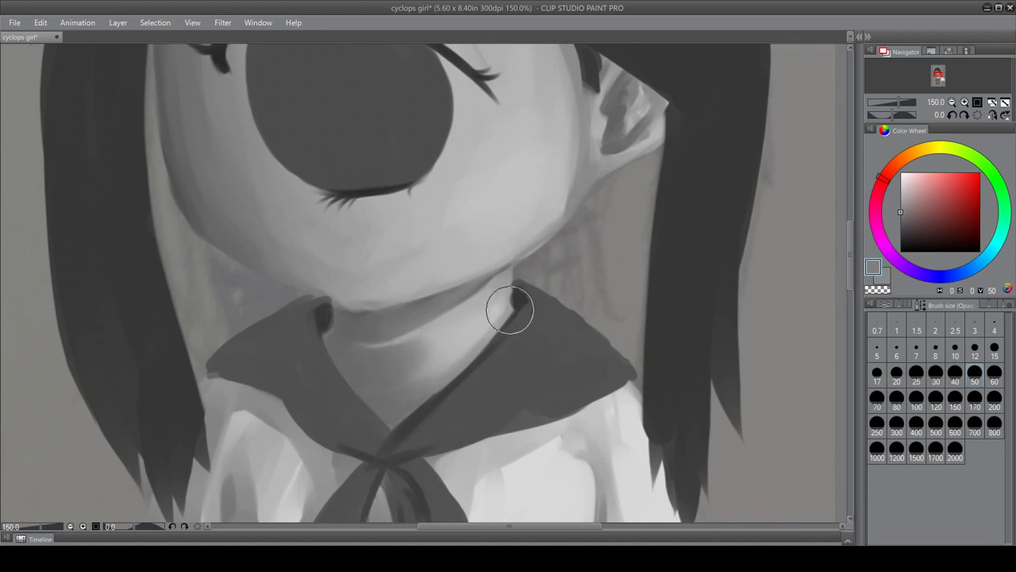
{"action": "left_click_drag", "start_coordinate": [522, 302], "coordinate": [418, 401]}
- Blend the neck highlight into the shadow with a light grey of brightness 73 sampled from the neck
{"action": "left_click", "coordinate": [467, 319], "text": "alt"}
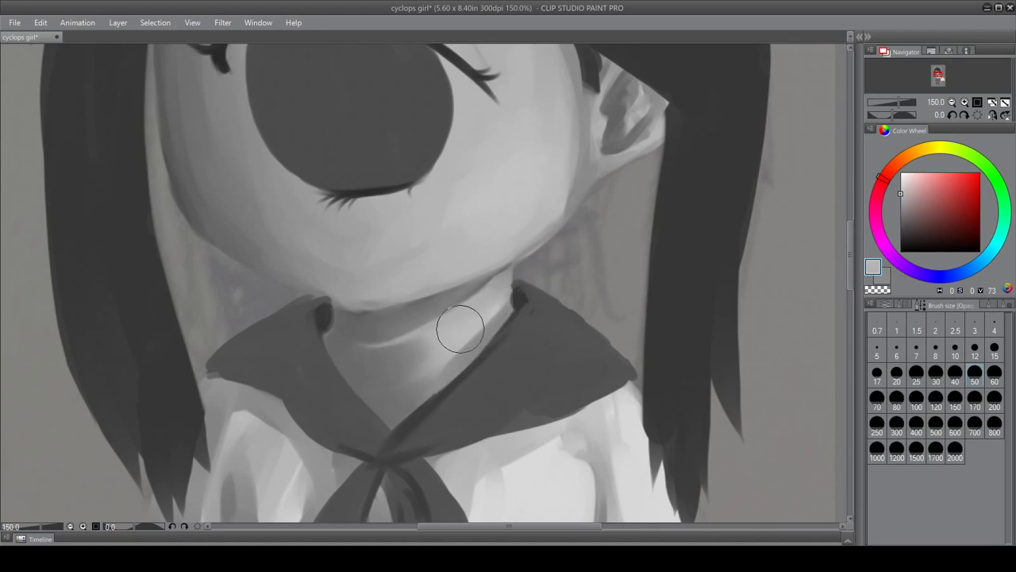
{"action": "mouse_move", "coordinate": [460, 330]}
{"action": "left_mouse_down"}
{"action": "mouse_move", "coordinate": [352, 358]}
{"action": "mouse_move", "coordinate": [389, 375]}
{"action": "left_mouse_up"}
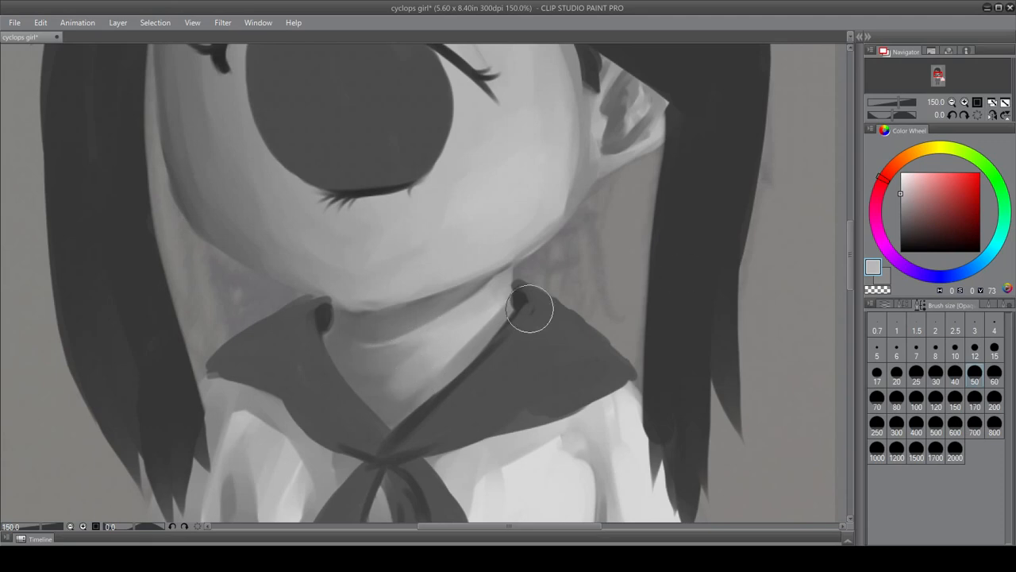
{"action": "mouse_move", "coordinate": [429, 337]}
{"action": "left_mouse_down"}
{"action": "mouse_move", "coordinate": [373, 354]}
{"action": "mouse_move", "coordinate": [391, 380]}
{"action": "left_mouse_up"}
- Try brush sizes 8, 10, 12 and 15 for the Opaque watercolor brush over the skirt
{"action": "left_click_drag", "start_coordinate": [862, 270], "coordinate": [850, 191]}
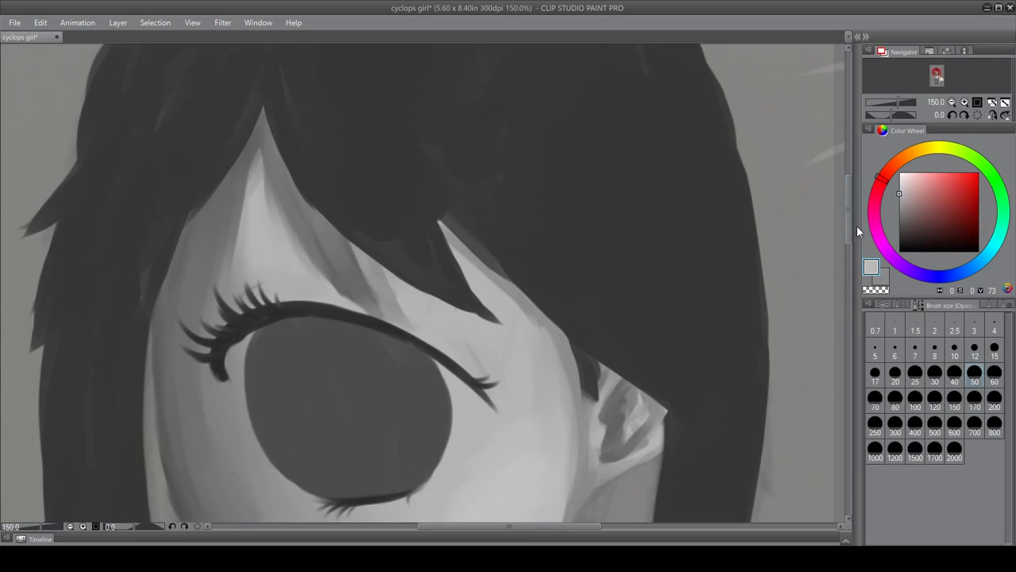
{"action": "left_click_drag", "start_coordinate": [851, 234], "coordinate": [818, 339]}
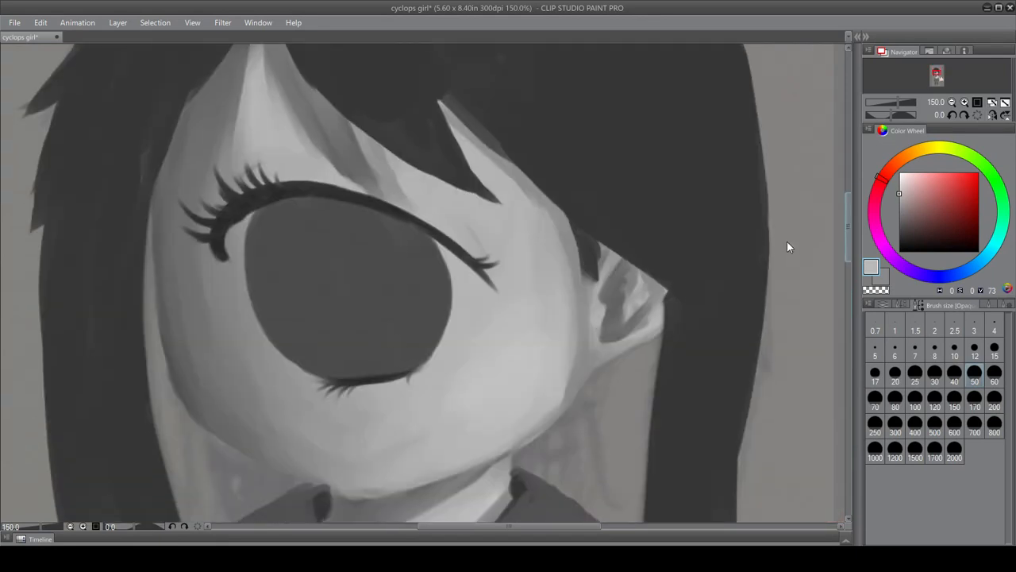
{"action": "scroll", "coordinate": [786, 246], "scroll_direction": "down", "scroll_amount": 2}
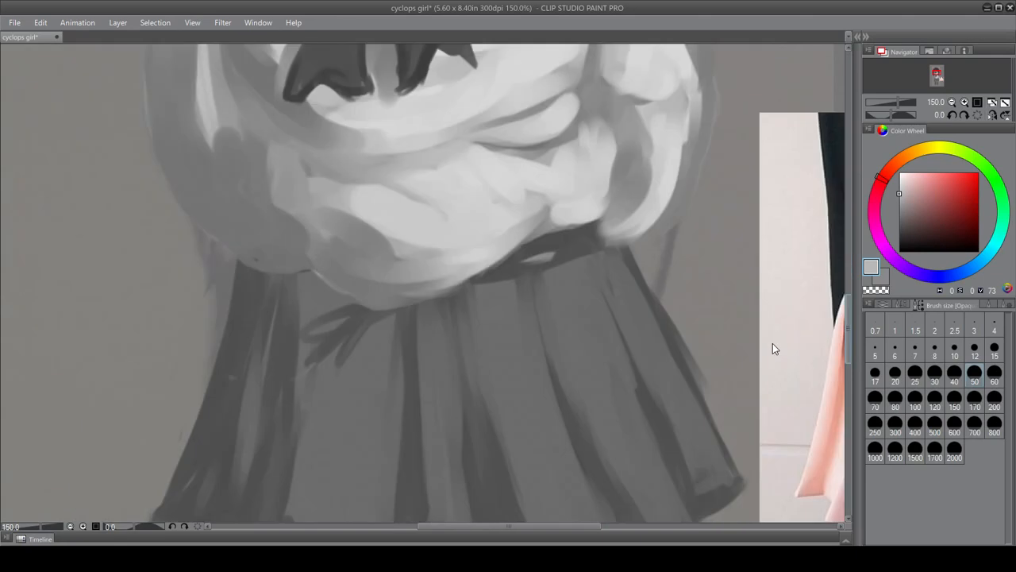
{"action": "left_click", "coordinate": [935, 350]}
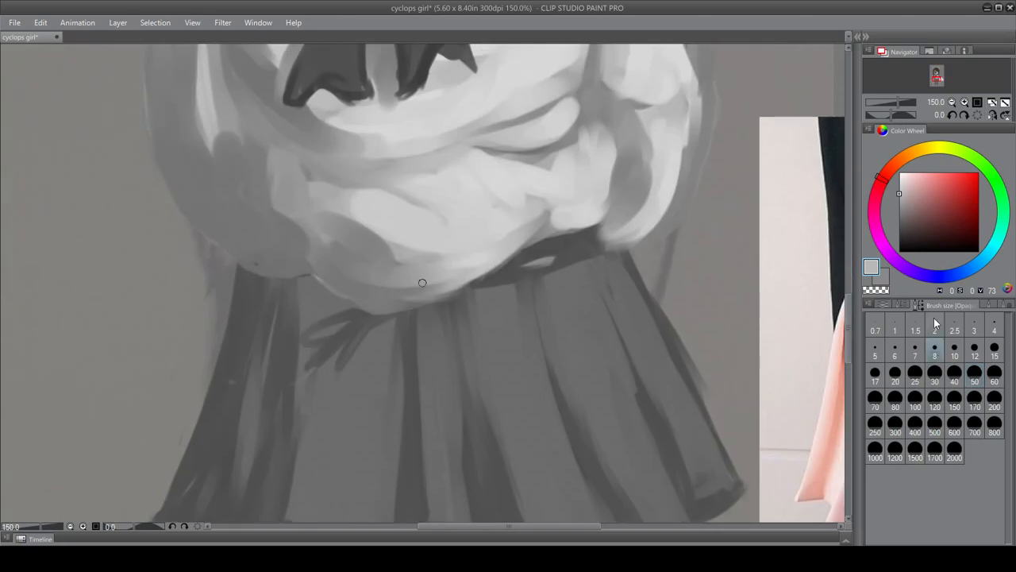
{"action": "left_click_drag", "start_coordinate": [849, 320], "coordinate": [848, 353]}
{"action": "left_click", "coordinate": [954, 351]}
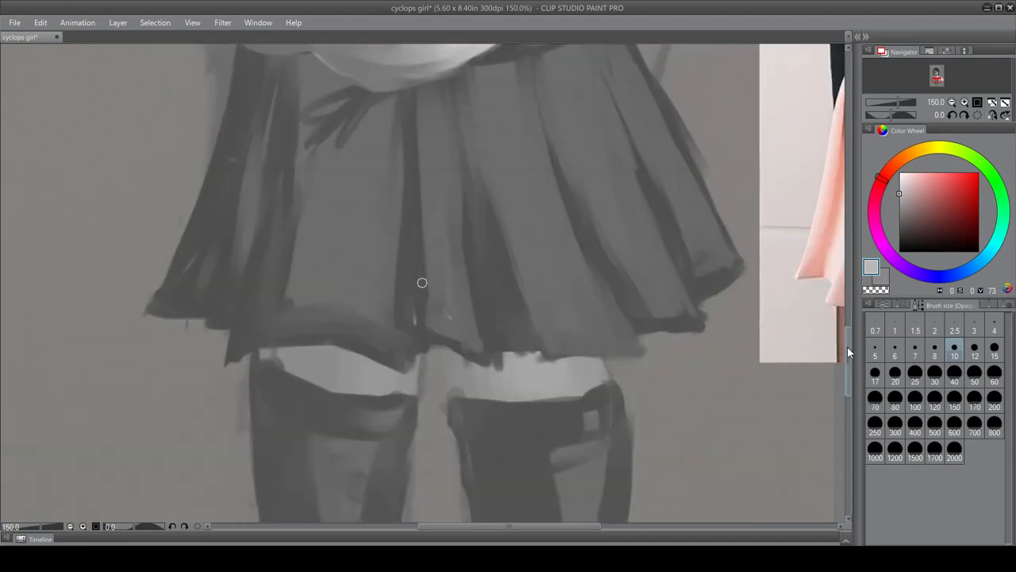
{"action": "left_click", "coordinate": [975, 349]}
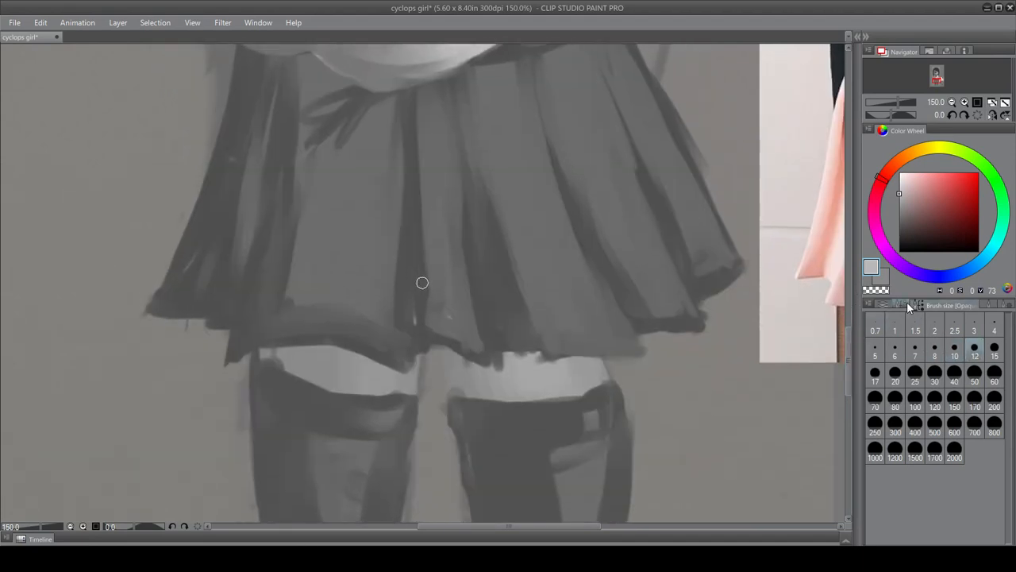
{"action": "left_click", "coordinate": [885, 304]}
{"action": "left_click", "coordinate": [967, 304]}
{"action": "left_click", "coordinate": [968, 302]}
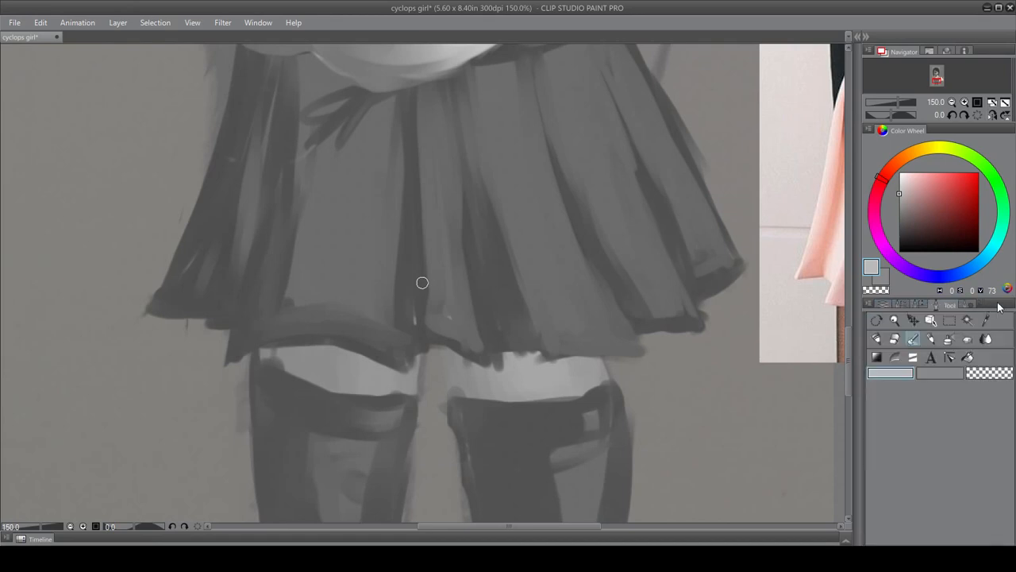
{"action": "left_click", "coordinate": [969, 304]}
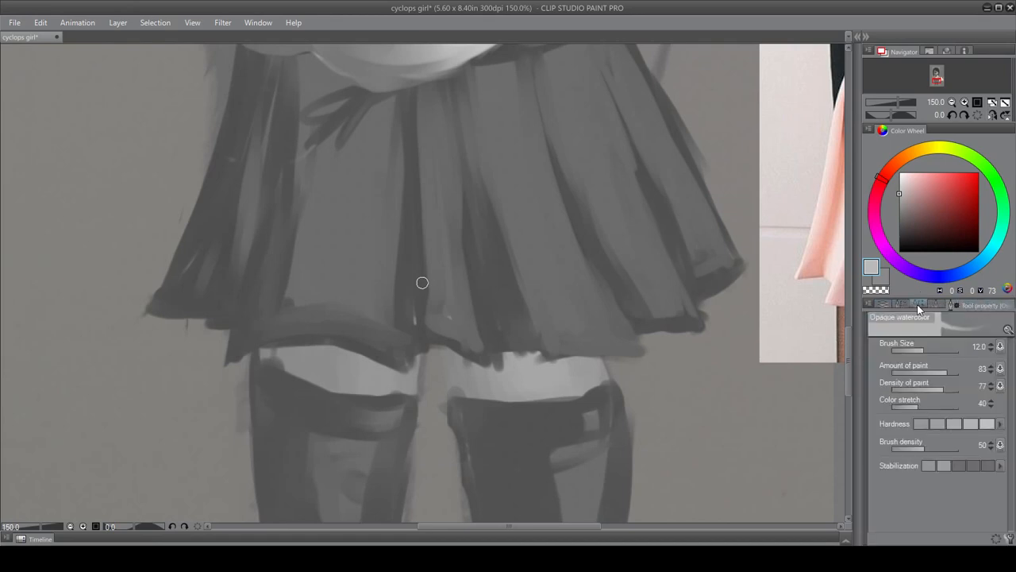
{"action": "left_click", "coordinate": [886, 304]}
{"action": "left_click", "coordinate": [994, 347]}
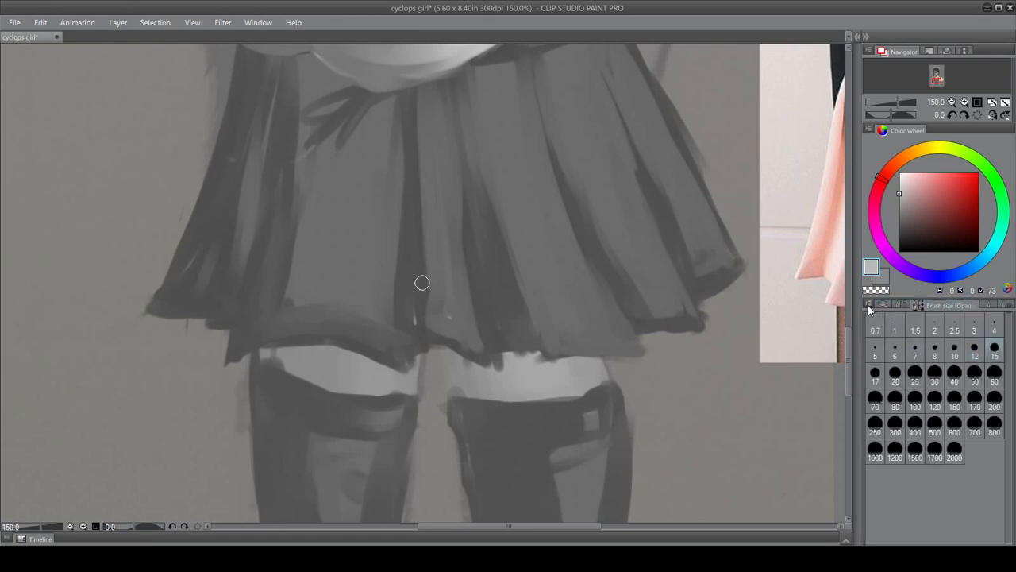
{"action": "scroll", "coordinate": [793, 354], "scroll_direction": "up", "scroll_amount": 3}
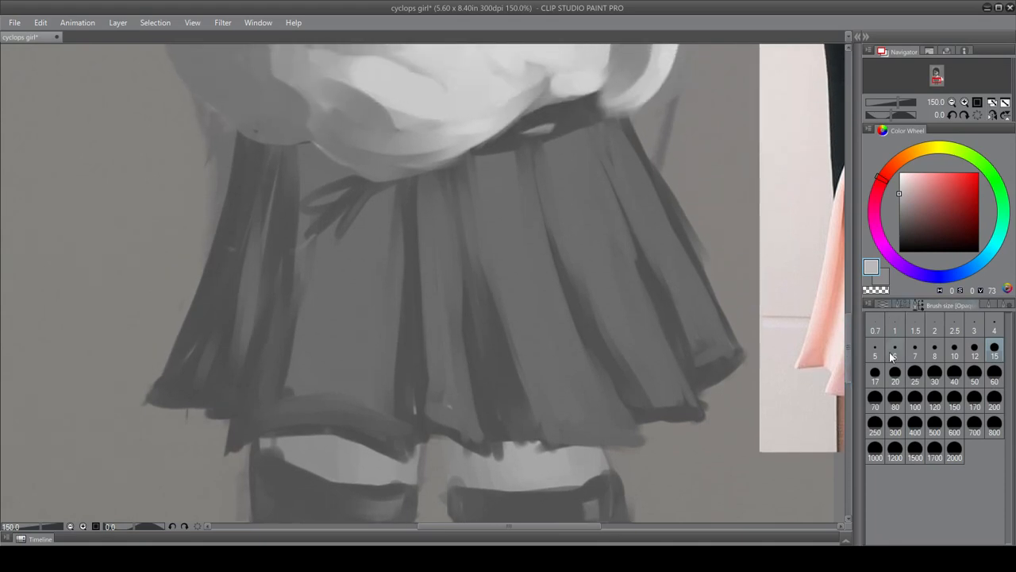
{"action": "left_click", "coordinate": [898, 305]}
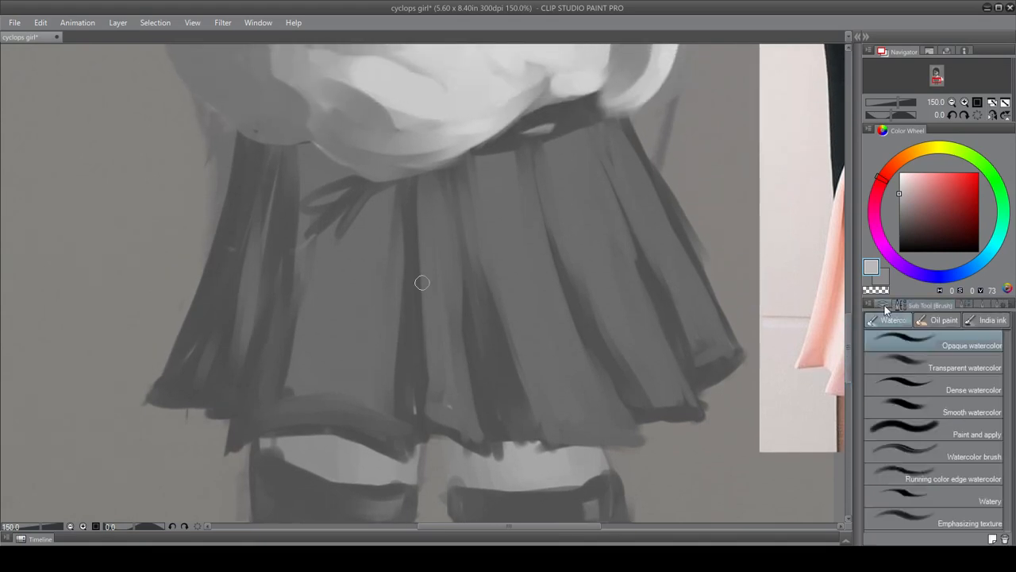
{"action": "left_click", "coordinate": [884, 306]}
{"action": "left_click", "coordinate": [953, 306]}
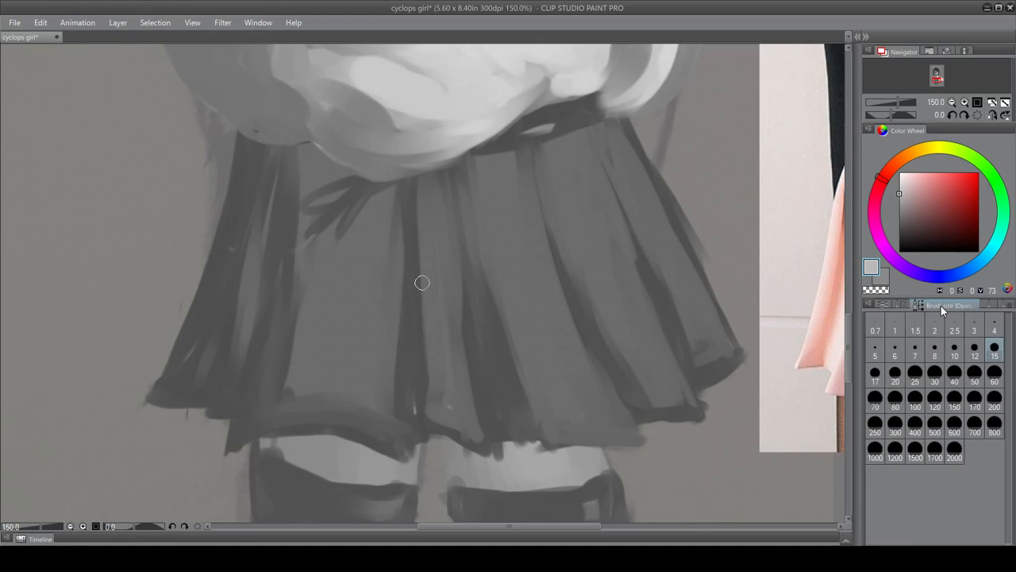
{"action": "left_click", "coordinate": [949, 310]}
{"action": "left_click", "coordinate": [968, 305]}
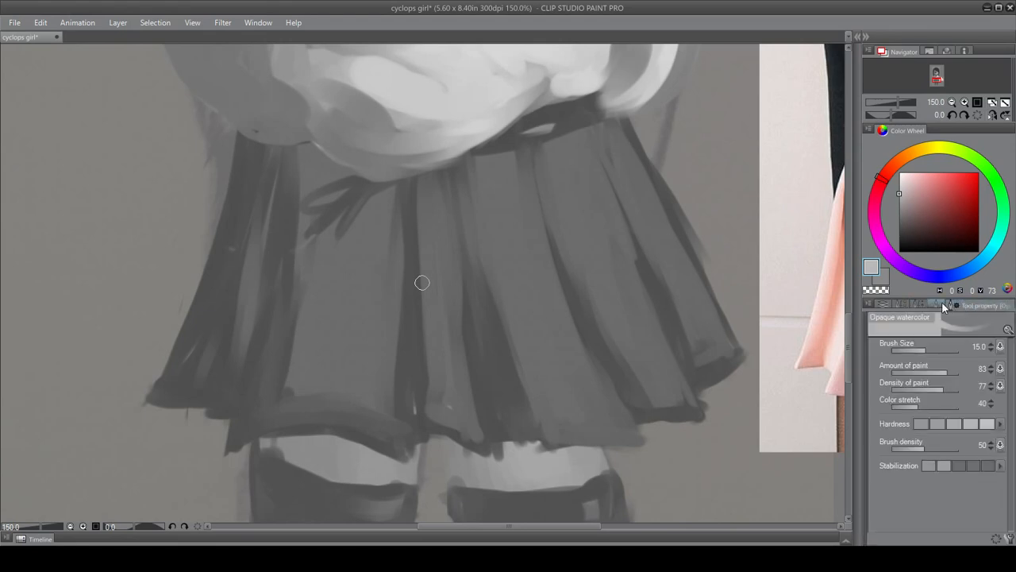
{"action": "left_click", "coordinate": [948, 307]}
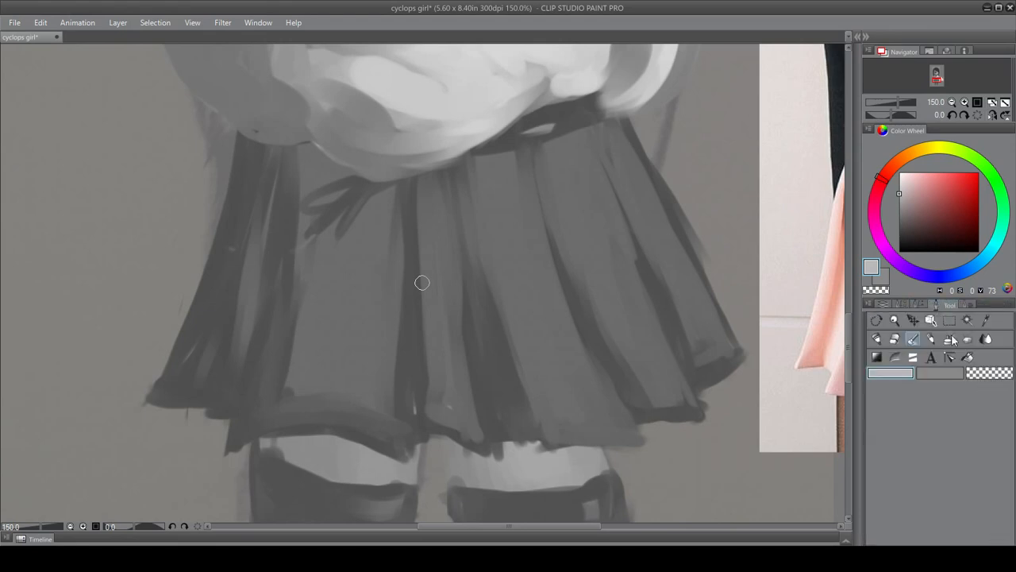
{"action": "left_click", "coordinate": [917, 304]}
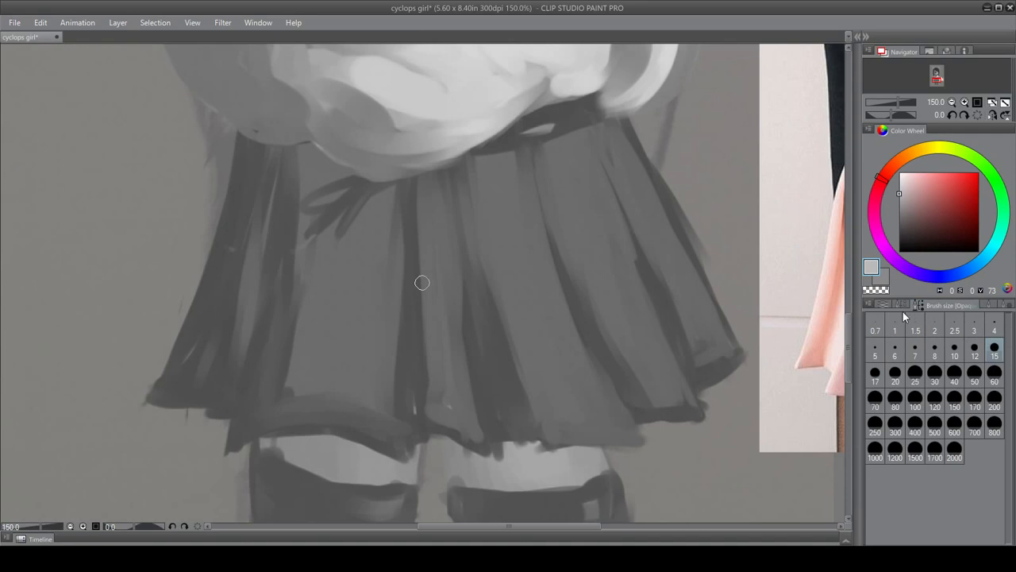
{"action": "left_click", "coordinate": [899, 308]}
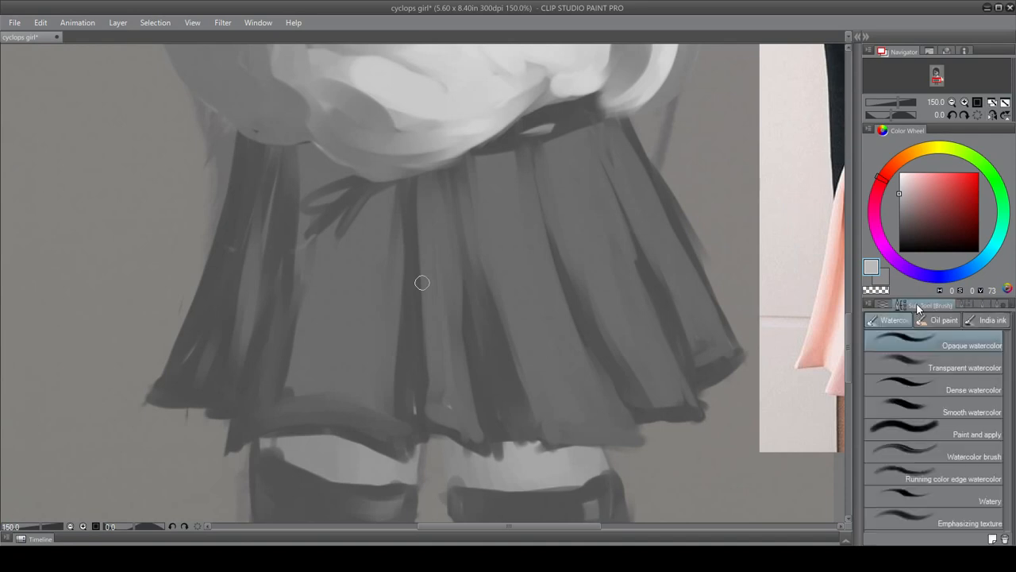
{"action": "left_click", "coordinate": [964, 308]}
- Try brush size 17 and the Transparent watercolor brush
{"action": "left_click", "coordinate": [875, 375]}
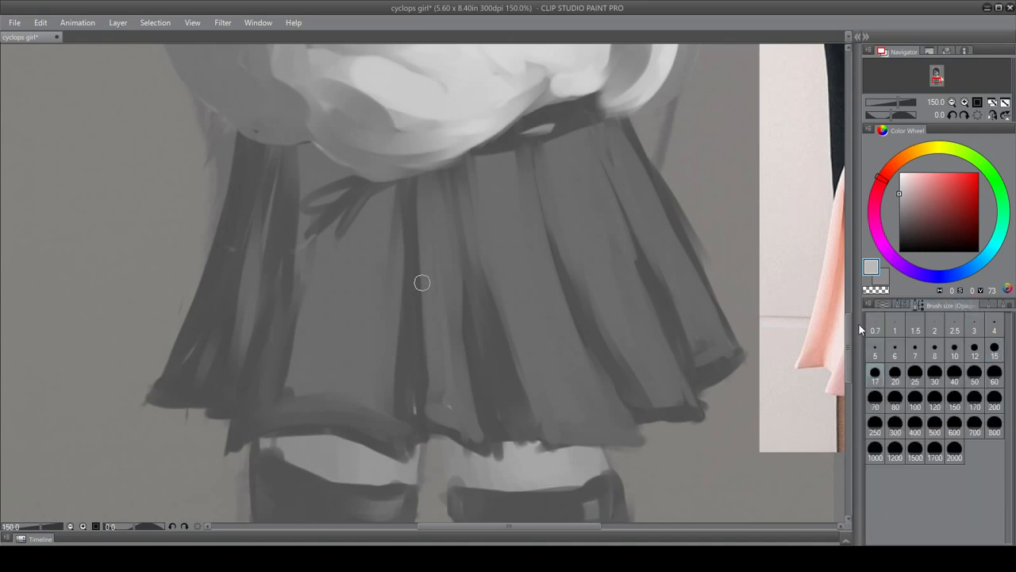
{"action": "left_click", "coordinate": [904, 308]}
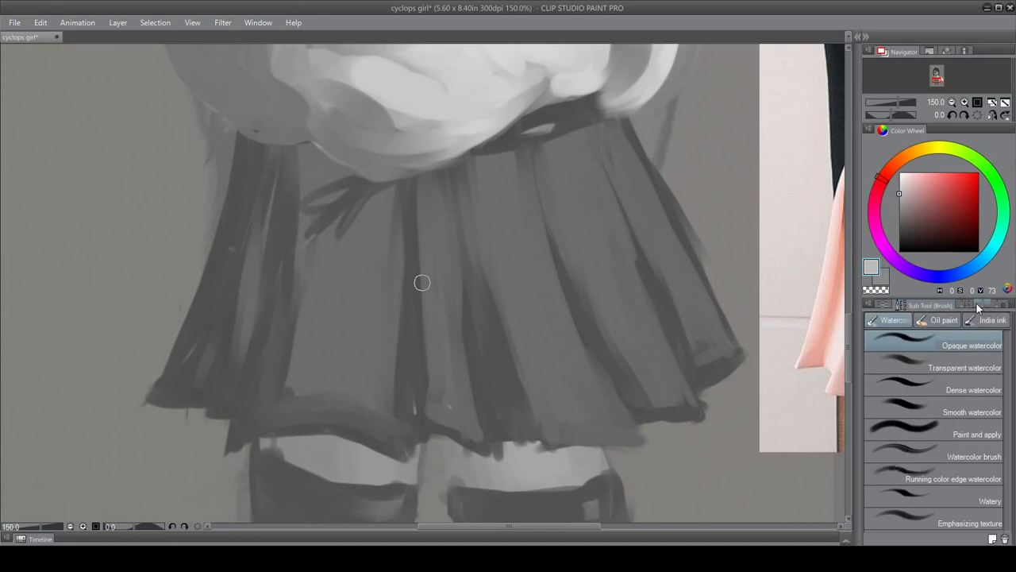
{"action": "left_click", "coordinate": [903, 370]}
{"action": "scroll", "coordinate": [851, 318], "scroll_direction": "up", "scroll_amount": 2}
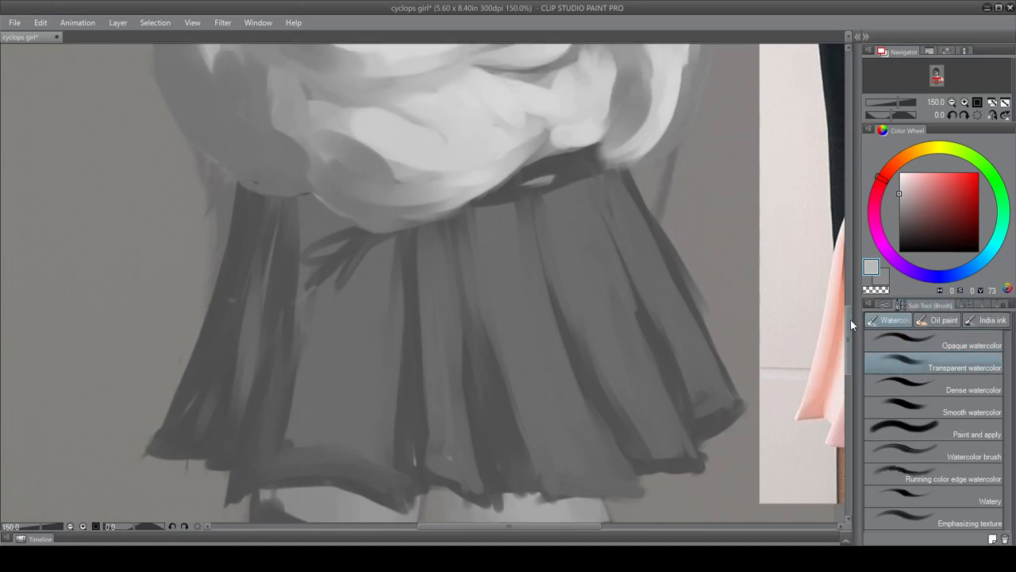
{"action": "left_click", "coordinate": [983, 308]}
{"action": "left_click", "coordinate": [983, 308]}
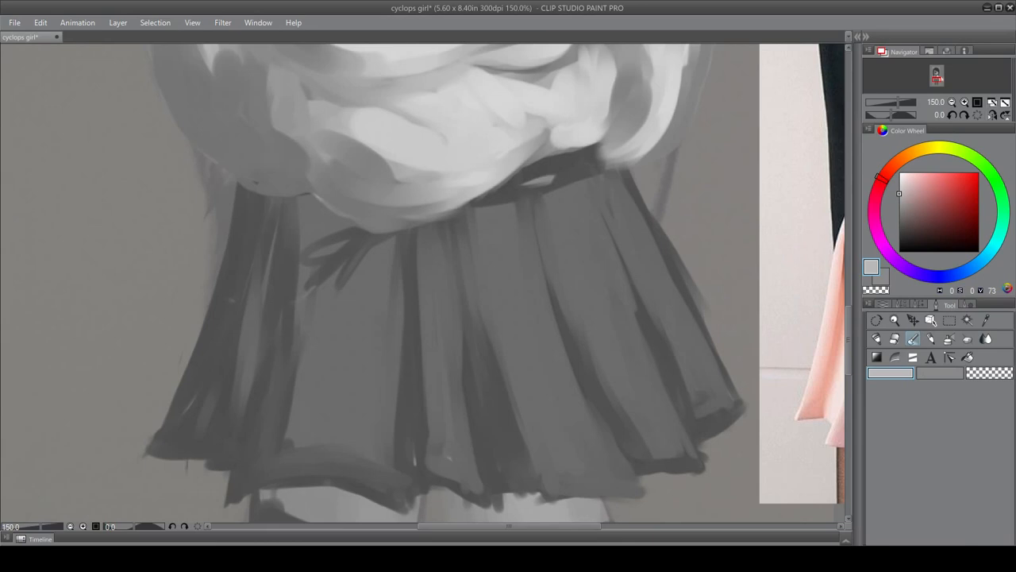
{"action": "scroll", "coordinate": [847, 323], "scroll_direction": "up", "scroll_amount": 2}
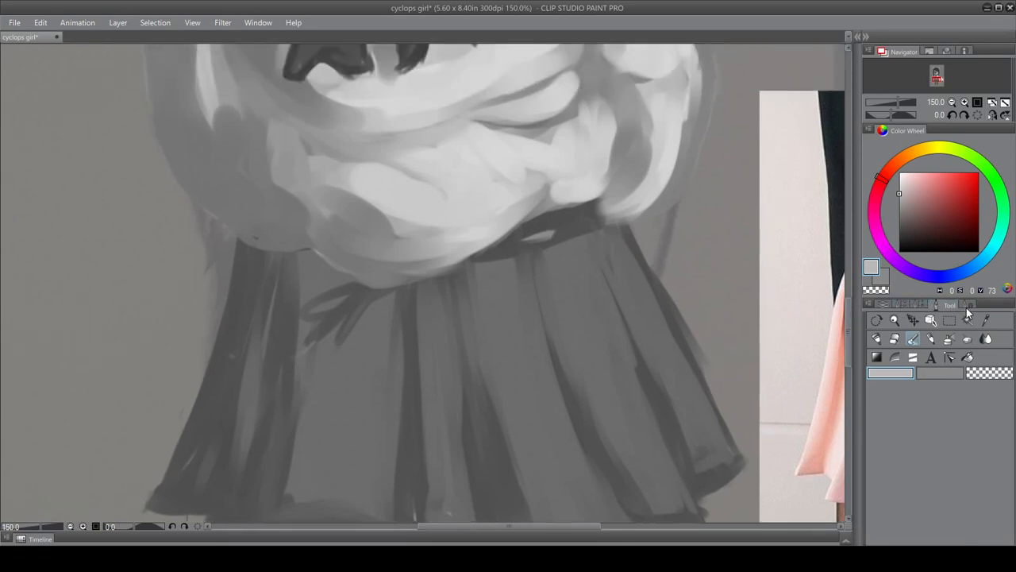
- Set the brush size to 15 and sample a dark grey of brightness 31 from the skirt folds
{"action": "left_click", "coordinate": [917, 305]}
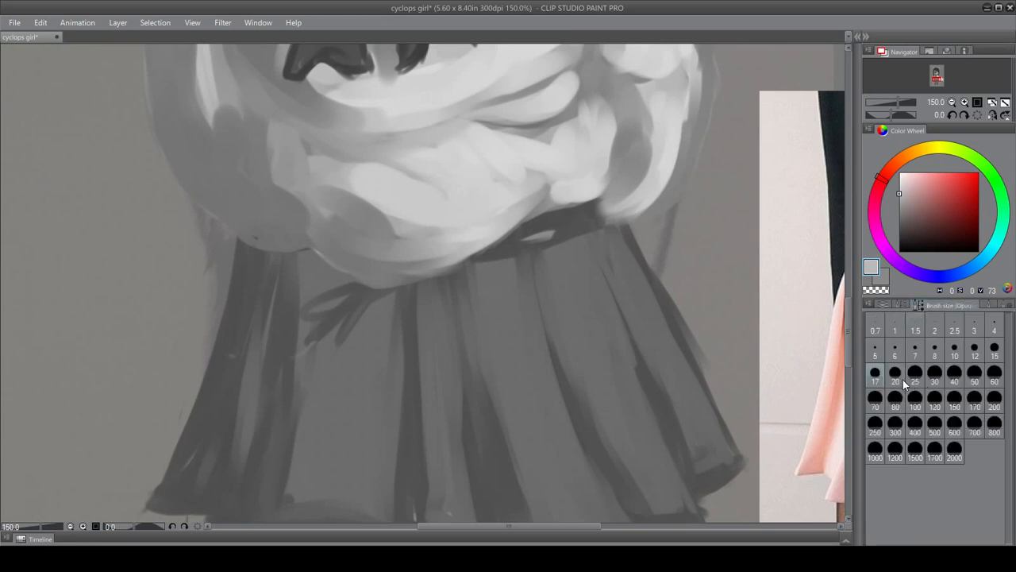
{"action": "left_click", "coordinate": [994, 349]}
{"action": "left_click_drag", "start_coordinate": [849, 314], "coordinate": [849, 324]}
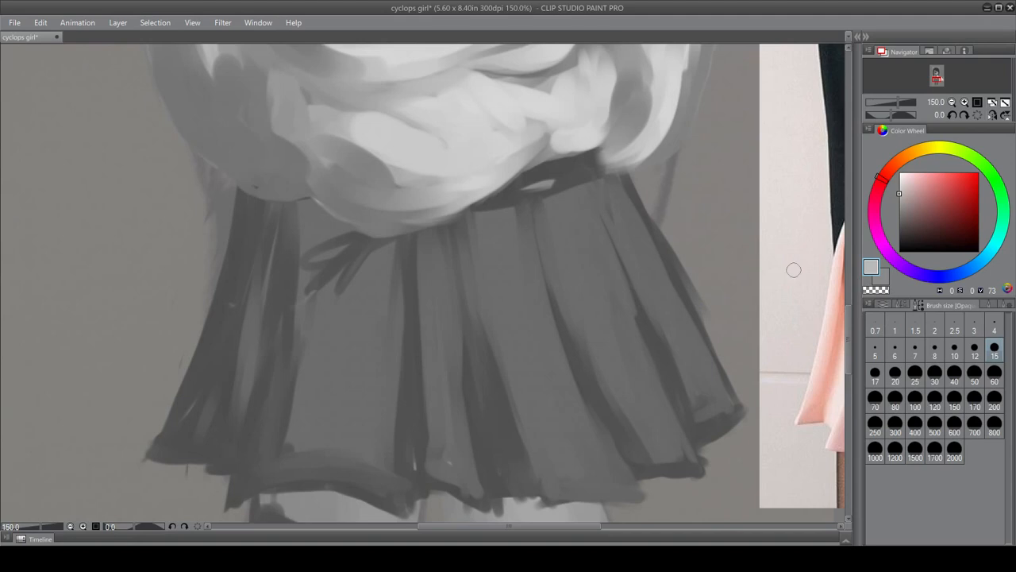
{"action": "left_click", "coordinate": [647, 349], "text": "alt"}
- Look through the layer list and show Layer 1 briefly before hiding it again to check what it contains
{"action": "left_click", "coordinate": [902, 304]}
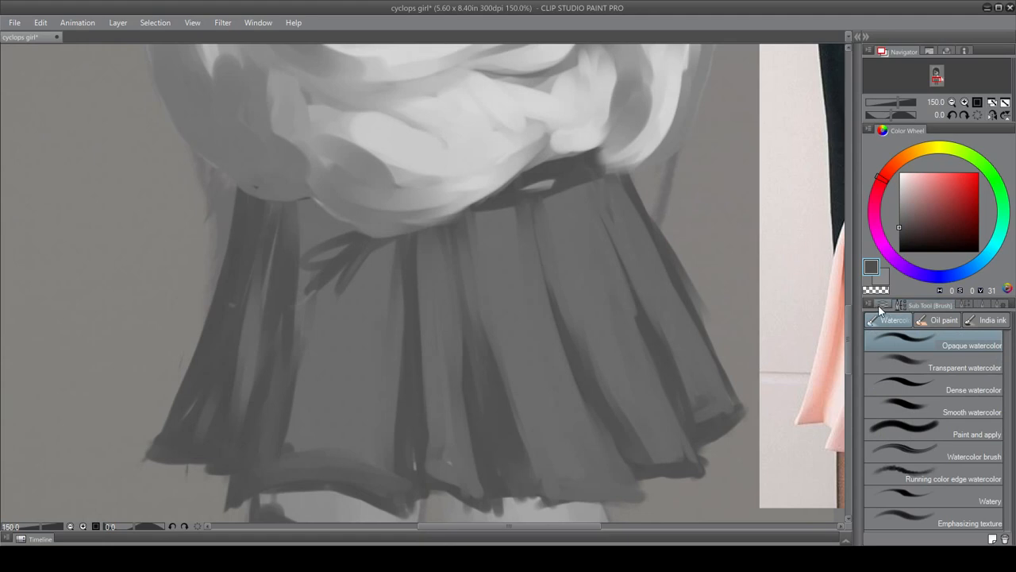
{"action": "left_click", "coordinate": [883, 304]}
{"action": "scroll", "coordinate": [1003, 446], "scroll_direction": "up", "scroll_amount": 1}
{"action": "scroll", "coordinate": [1004, 429], "scroll_direction": "up", "scroll_amount": 6}
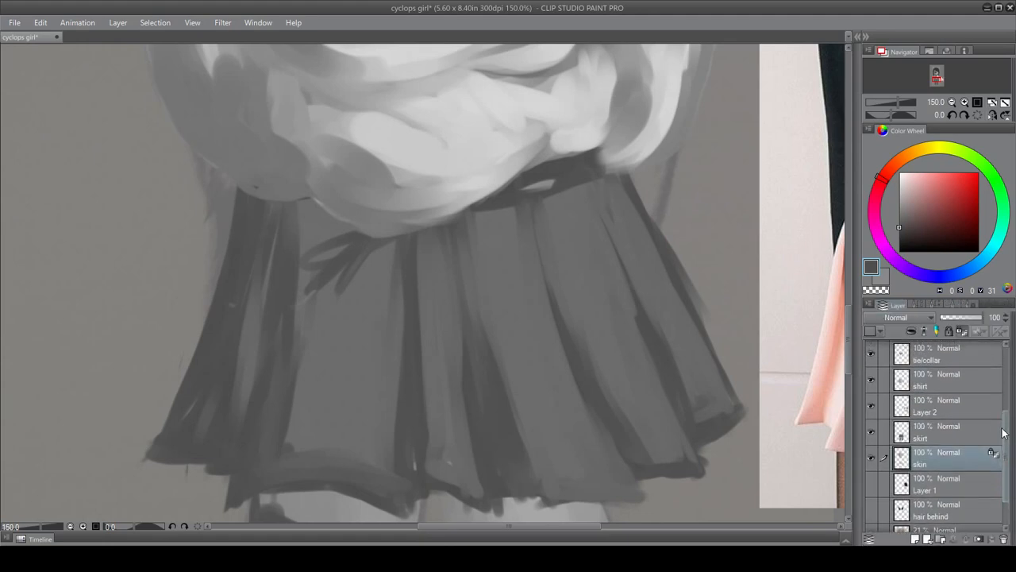
{"action": "scroll", "coordinate": [992, 379], "scroll_direction": "down", "scroll_amount": 5}
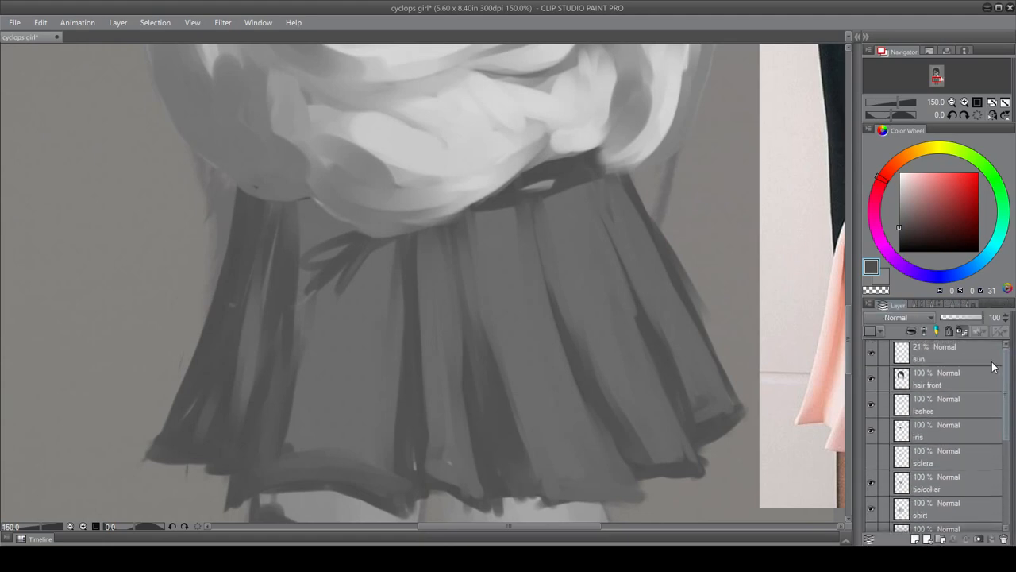
{"action": "left_click", "coordinate": [870, 465]}
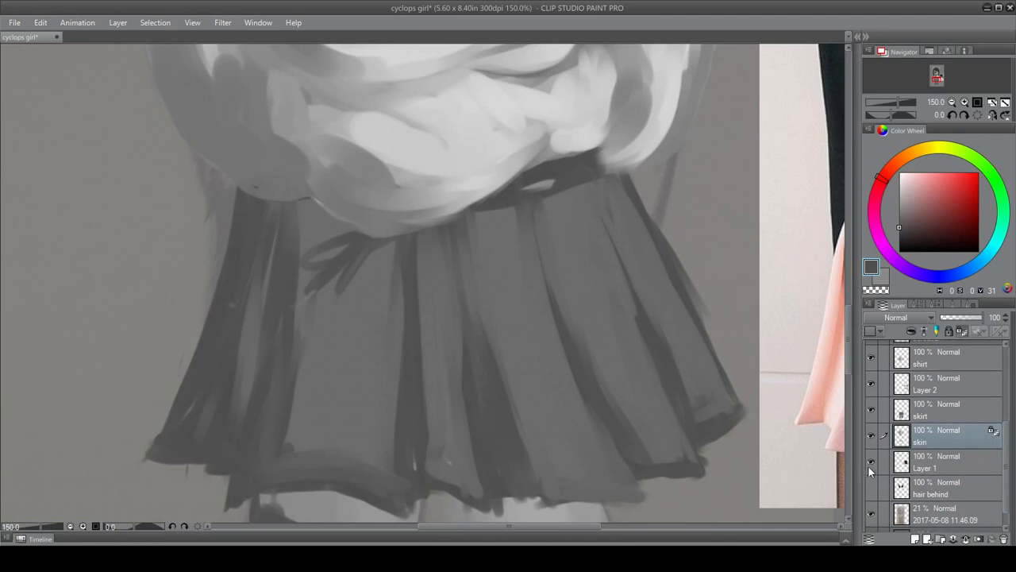
{"action": "left_click", "coordinate": [872, 462]}
{"action": "scroll", "coordinate": [849, 309], "scroll_direction": "up", "scroll_amount": 10}
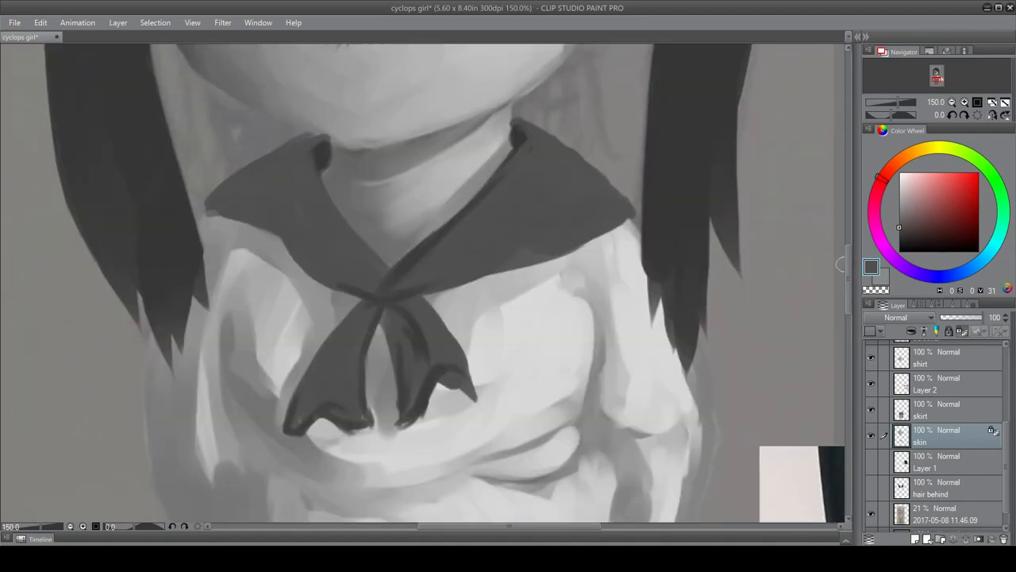
{"action": "left_click_drag", "start_coordinate": [847, 261], "coordinate": [837, 200]}
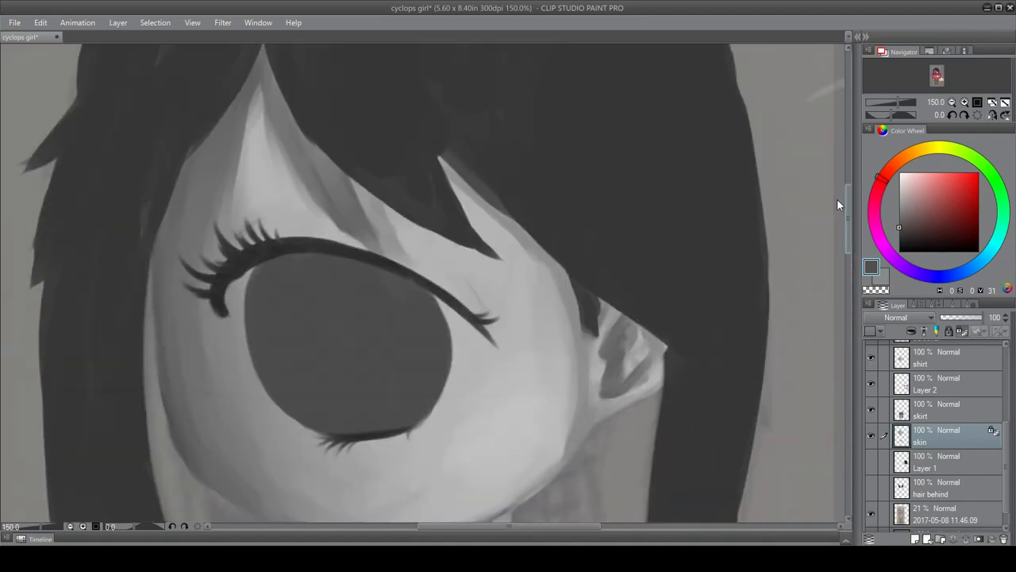
- Hide Layer 2, which holds the pleated skirt reference photo, with the figure viewed at 33.3%
{"action": "left_click", "coordinate": [70, 526]}
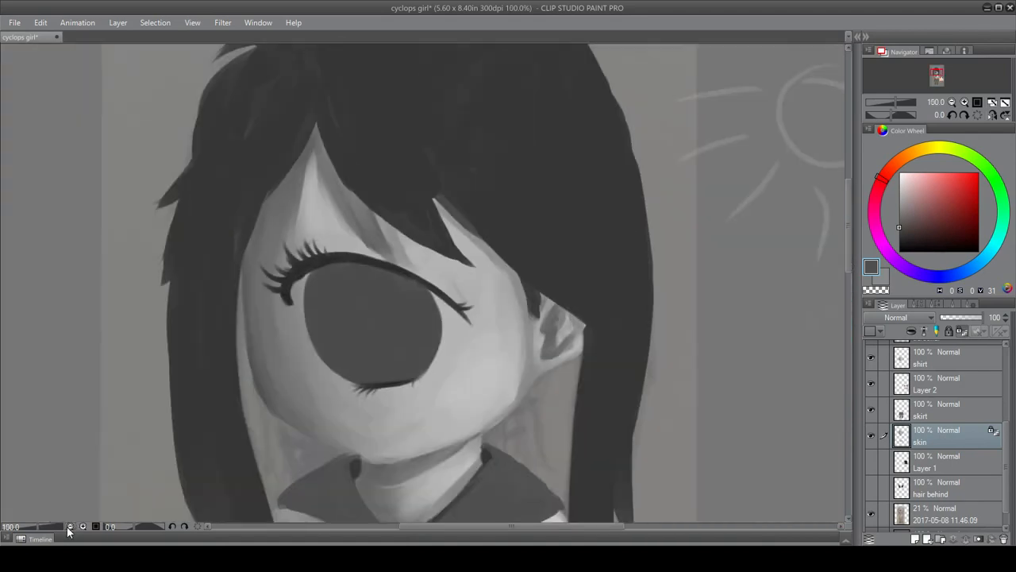
{"action": "left_click", "coordinate": [70, 527]}
{"action": "left_click", "coordinate": [70, 526]}
{"action": "scroll", "coordinate": [844, 238], "scroll_direction": "down", "scroll_amount": 2}
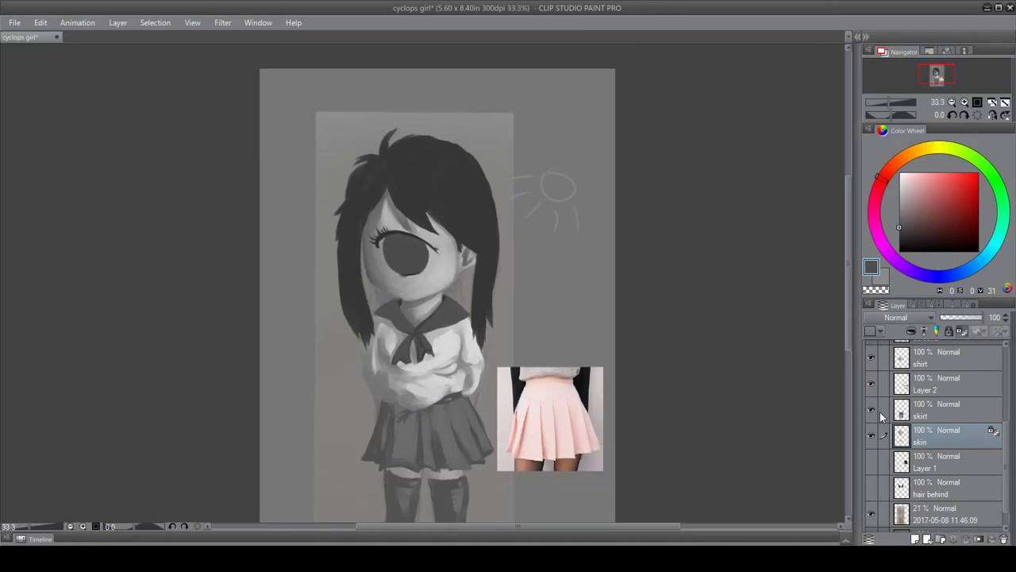
{"action": "scroll", "coordinate": [999, 482], "scroll_direction": "up", "scroll_amount": 3}
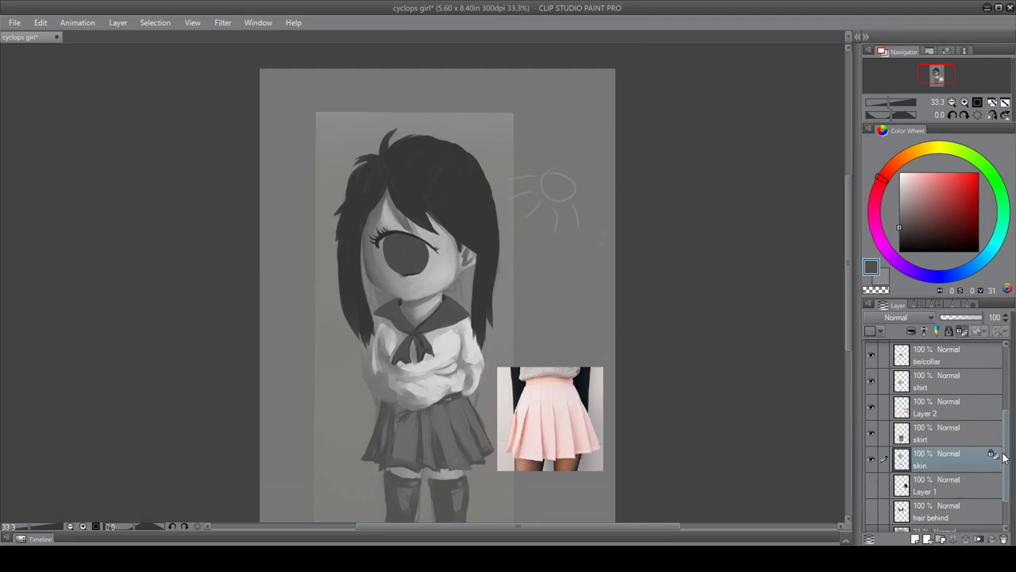
{"action": "left_click", "coordinate": [871, 450]}
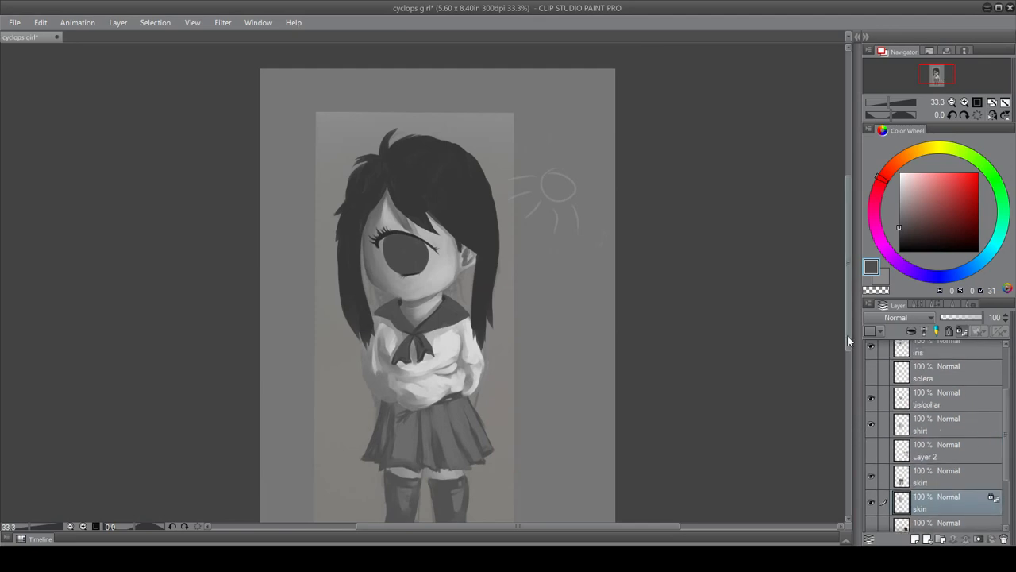
- Move the sketch photo layer 2017-05-08 11.46.09 above all other layers and set its opacity to 100%
{"action": "left_click_drag", "start_coordinate": [847, 334], "coordinate": [843, 370]}
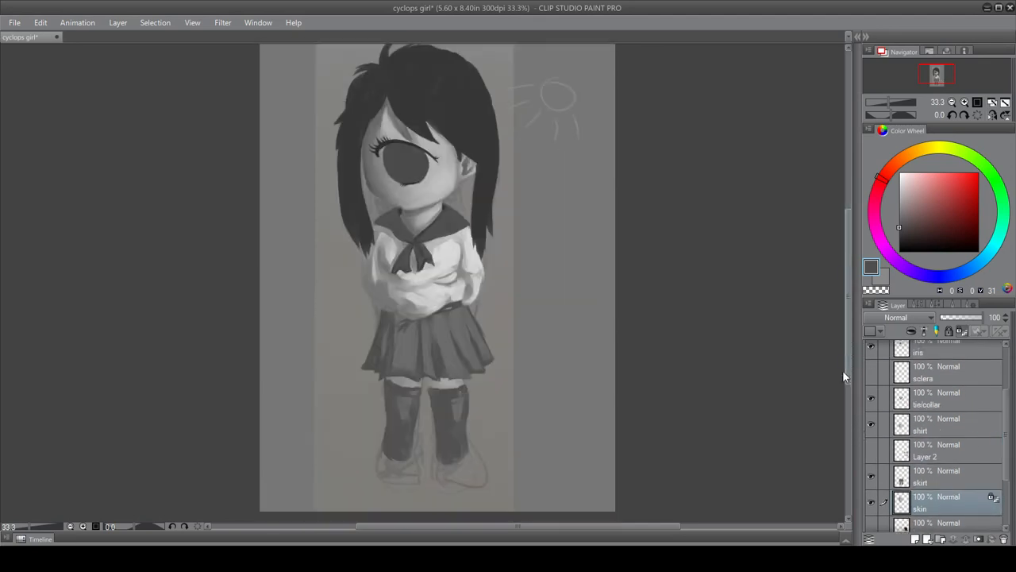
{"action": "left_click", "coordinate": [999, 449]}
{"action": "scroll", "coordinate": [1007, 474], "scroll_direction": "down", "scroll_amount": 3}
{"action": "left_click_drag", "start_coordinate": [1007, 470], "coordinate": [1008, 484]}
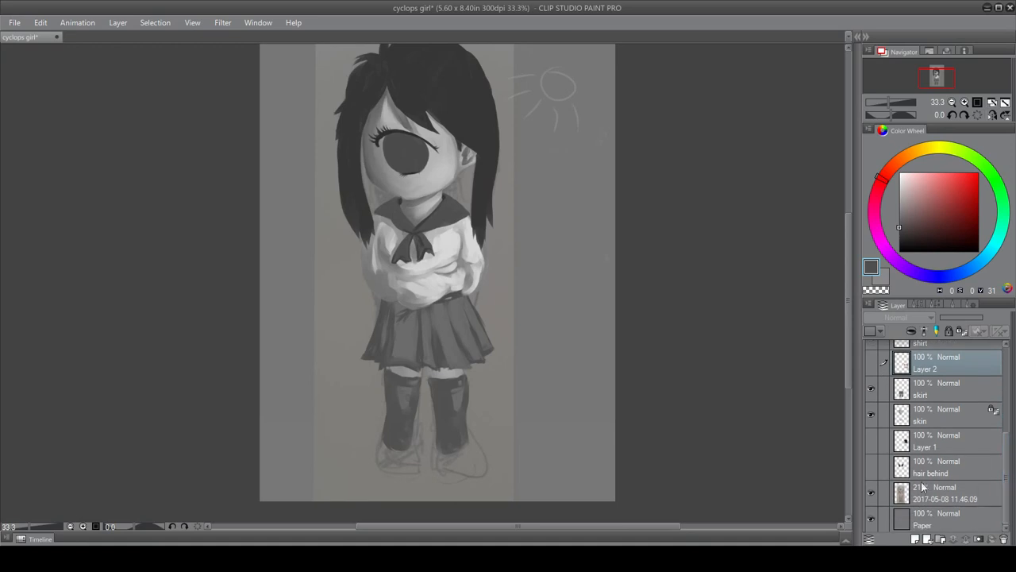
{"action": "left_click_drag", "start_coordinate": [932, 493], "coordinate": [913, 355]}
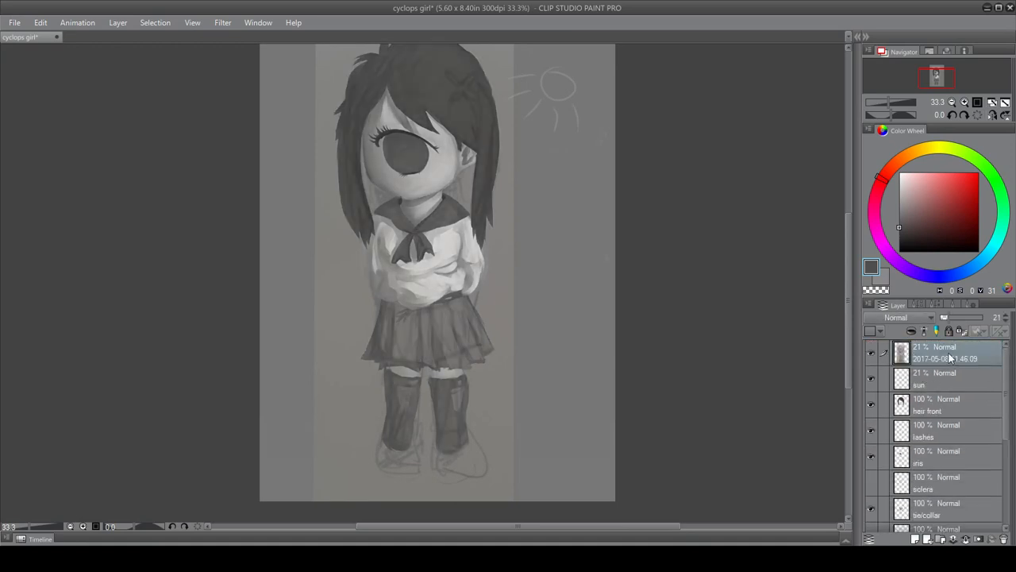
{"action": "left_click_drag", "start_coordinate": [952, 320], "coordinate": [999, 328]}
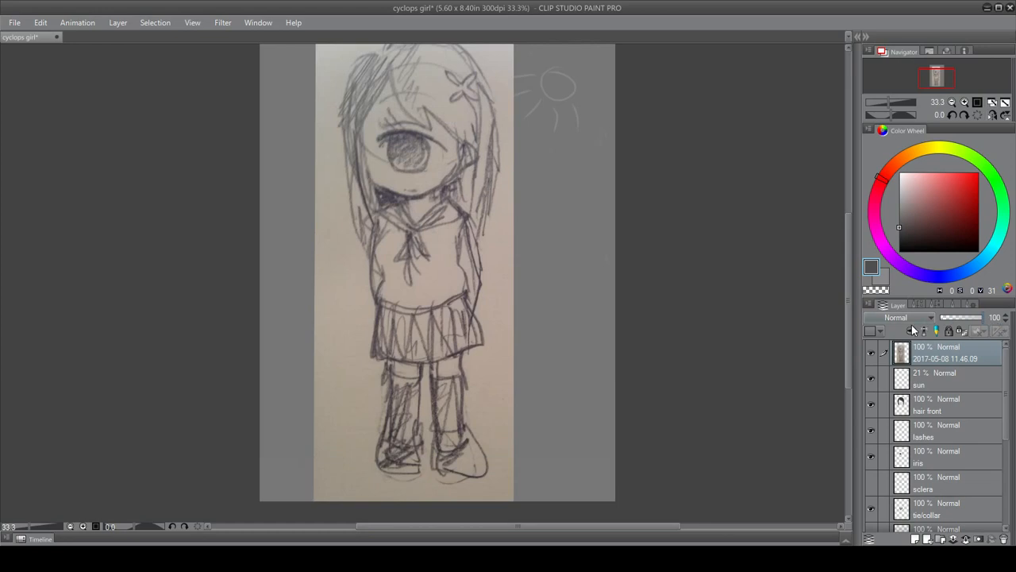
- Toggle the sketch layer's visibility repeatedly to compare the original pencil drawing with the greyscale painting, leaving the sketch shown
{"action": "left_click", "coordinate": [871, 352]}
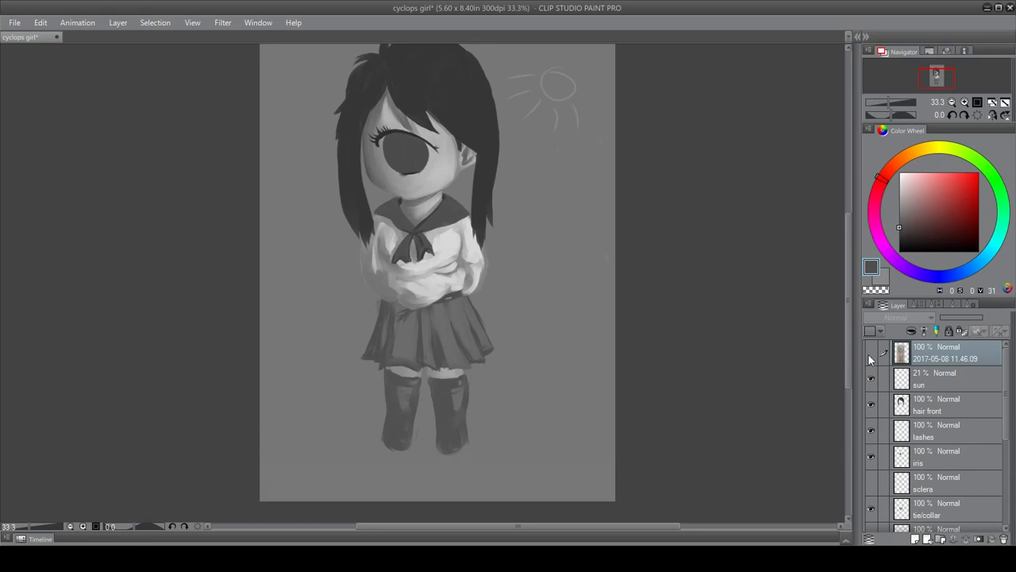
{"action": "left_click", "coordinate": [870, 352]}
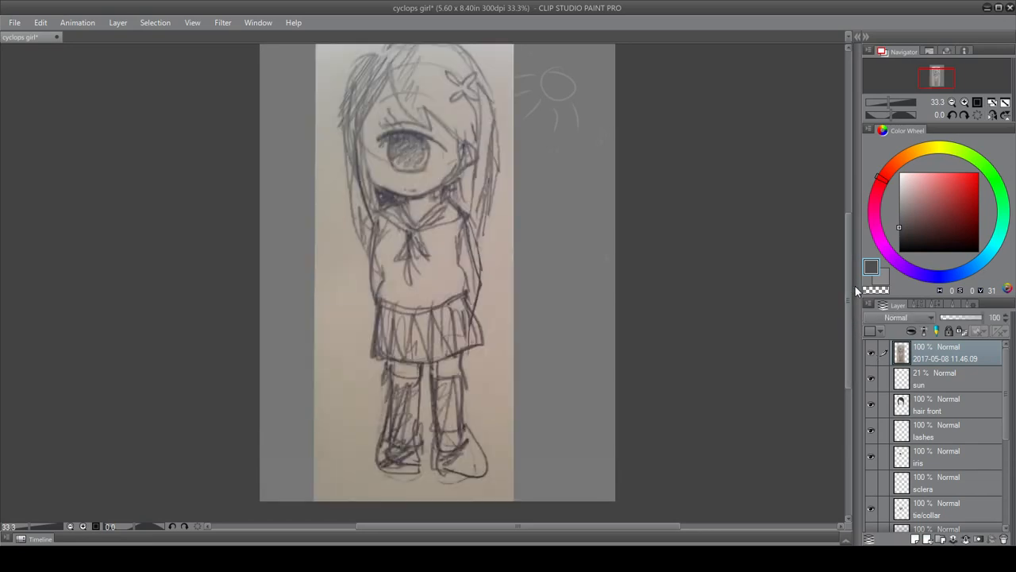
{"action": "left_click", "coordinate": [871, 354]}
{"action": "left_click", "coordinate": [869, 354]}
{"action": "left_click", "coordinate": [871, 354]}
{"action": "left_click", "coordinate": [871, 354]}
{"action": "left_click", "coordinate": [871, 354]}
{"action": "left_click", "coordinate": [869, 359]}
{"action": "left_click", "coordinate": [868, 359]}
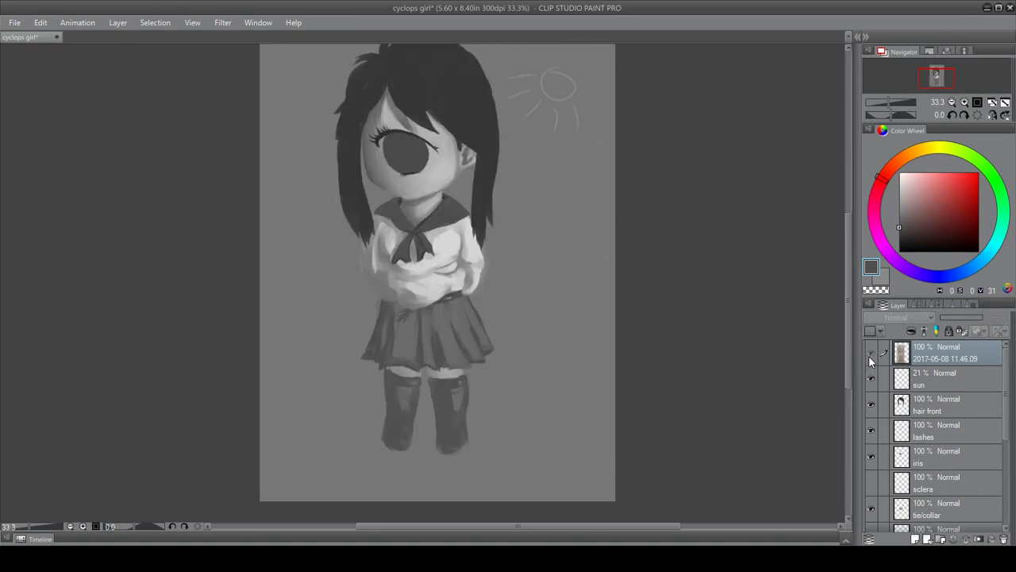
{"action": "left_click", "coordinate": [871, 358]}
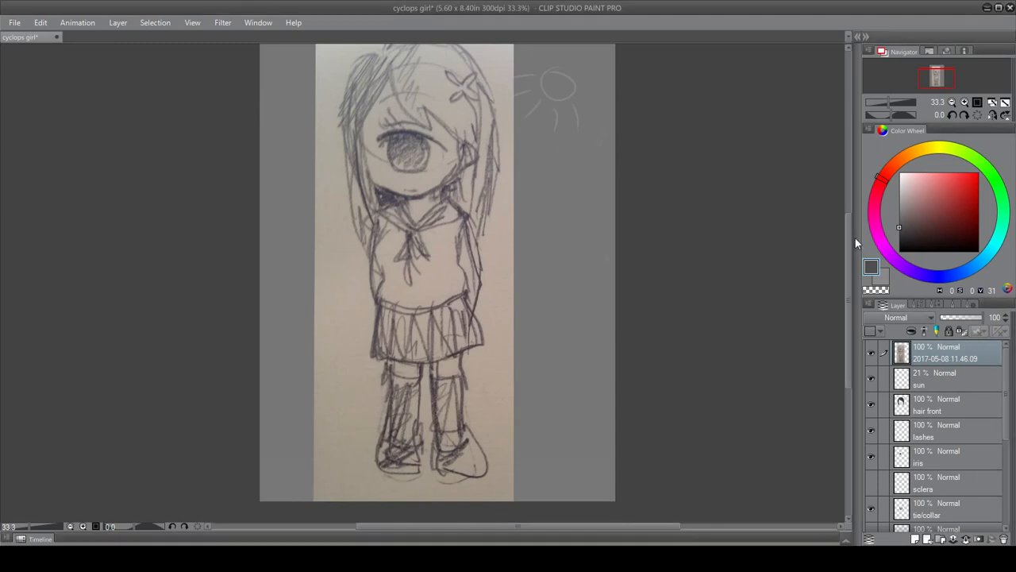
{"action": "mouse_move", "coordinate": [855, 237]}
{"action": "left_mouse_down"}
{"action": "mouse_move", "coordinate": [850, 176]}
{"action": "mouse_move", "coordinate": [826, 229]}
{"action": "mouse_move", "coordinate": [847, 205]}
{"action": "left_mouse_up"}
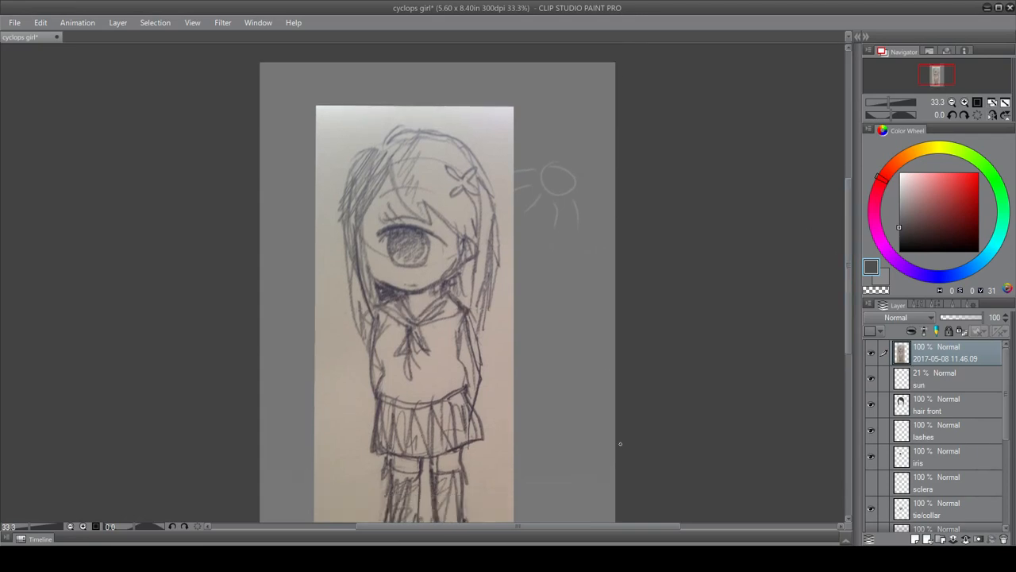
{"action": "mouse_move", "coordinate": [848, 252]}
{"action": "left_mouse_down"}
{"action": "mouse_move", "coordinate": [831, 306]}
{"action": "mouse_move", "coordinate": [832, 294]}
{"action": "mouse_move", "coordinate": [818, 298]}
{"action": "mouse_move", "coordinate": [820, 275]}
{"action": "left_mouse_up"}
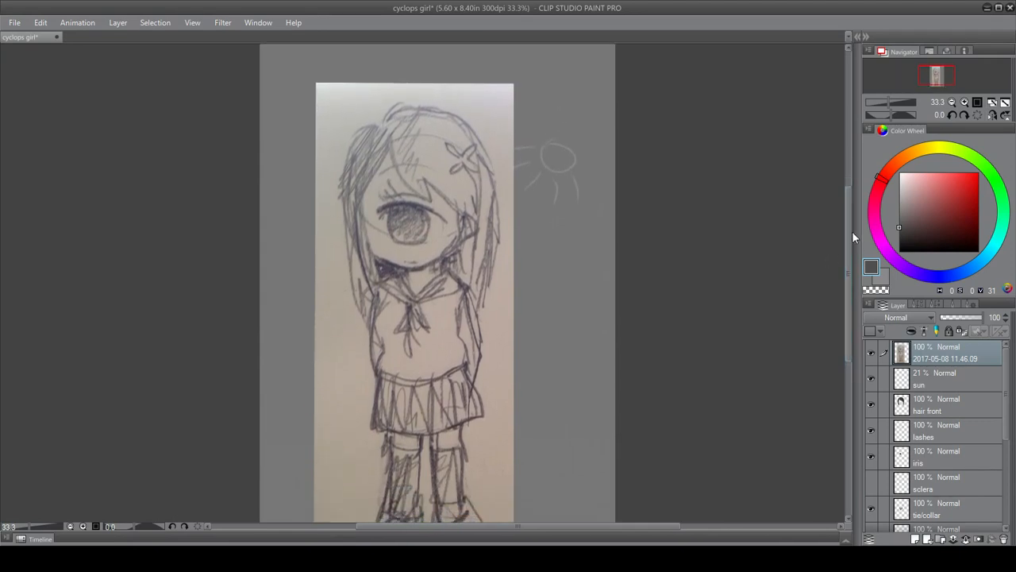
{"action": "mouse_move", "coordinate": [852, 236]}
{"action": "left_mouse_down"}
{"action": "mouse_move", "coordinate": [832, 197]}
{"action": "mouse_move", "coordinate": [828, 220]}
{"action": "left_mouse_up"}
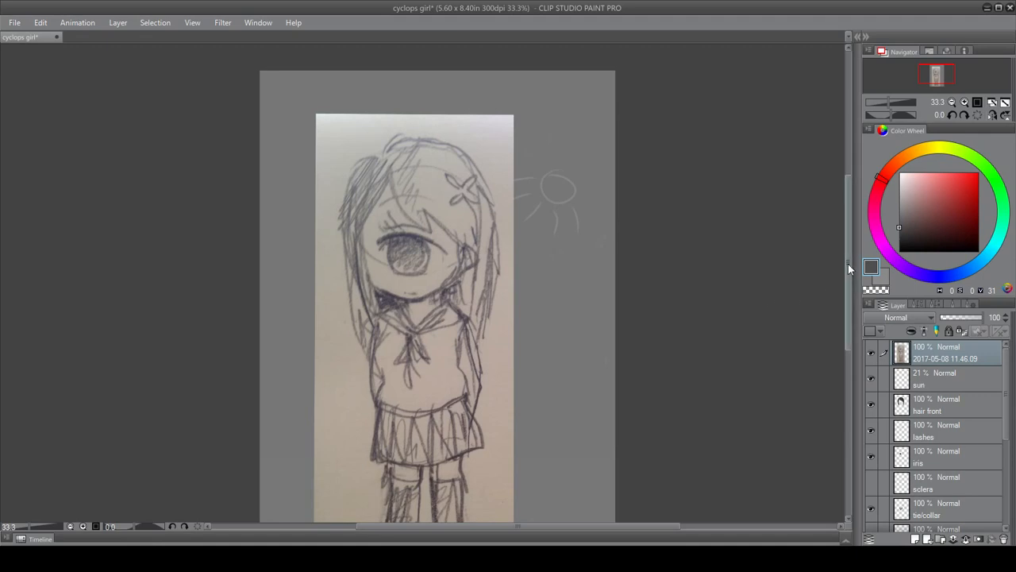
{"action": "left_click_drag", "start_coordinate": [848, 263], "coordinate": [845, 289]}
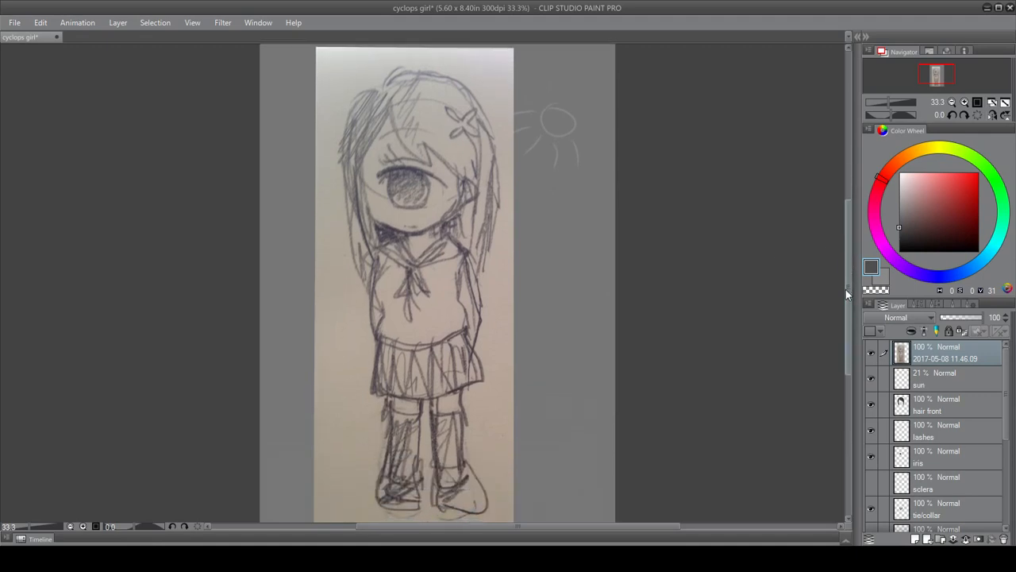